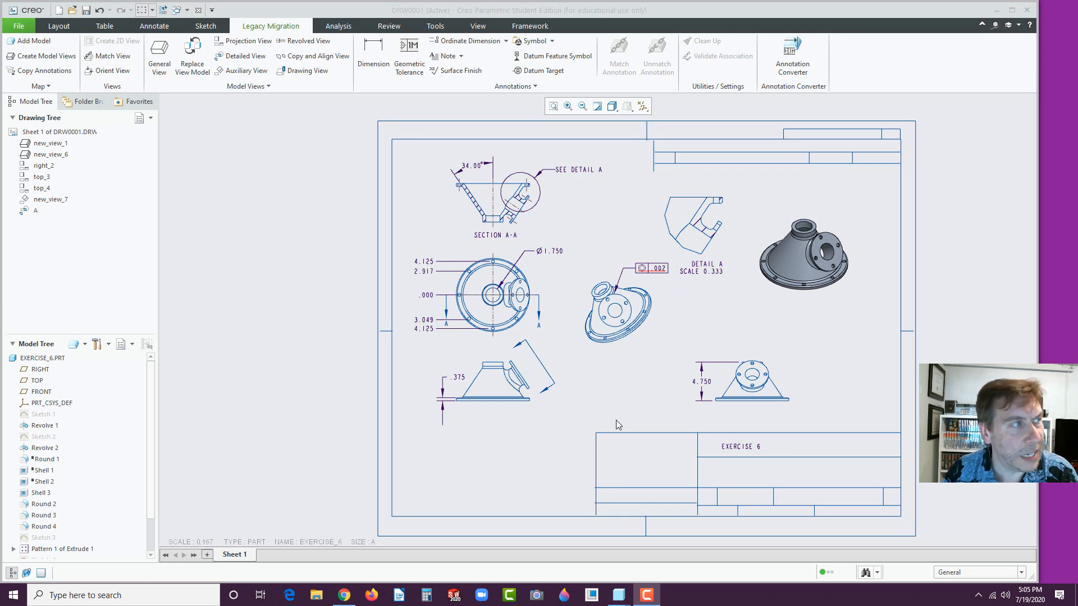
Switch to Chrome and open the download page of the Creo Exercise 6 part from the vertanux1.com part files.
{"action": "left_click", "coordinate": [344, 595]}
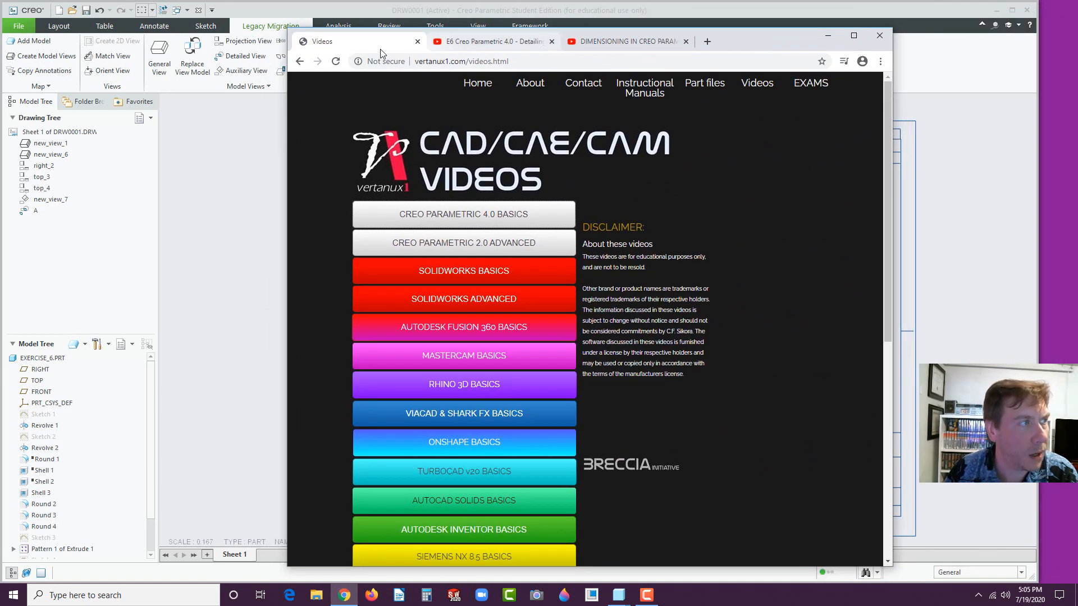
{"action": "left_click", "coordinate": [471, 93]}
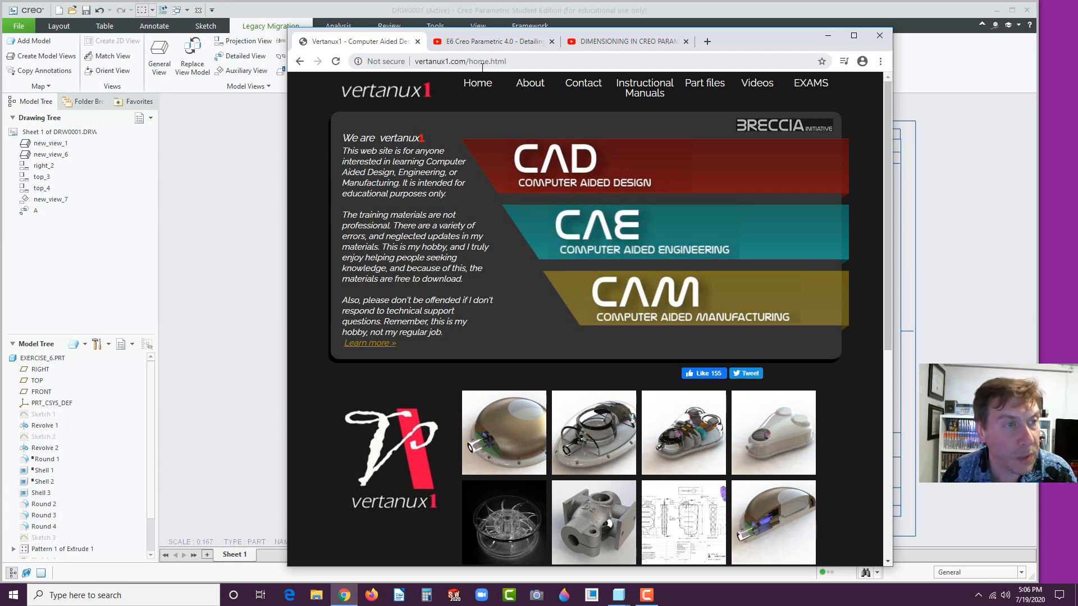
{"action": "left_click", "coordinate": [701, 90]}
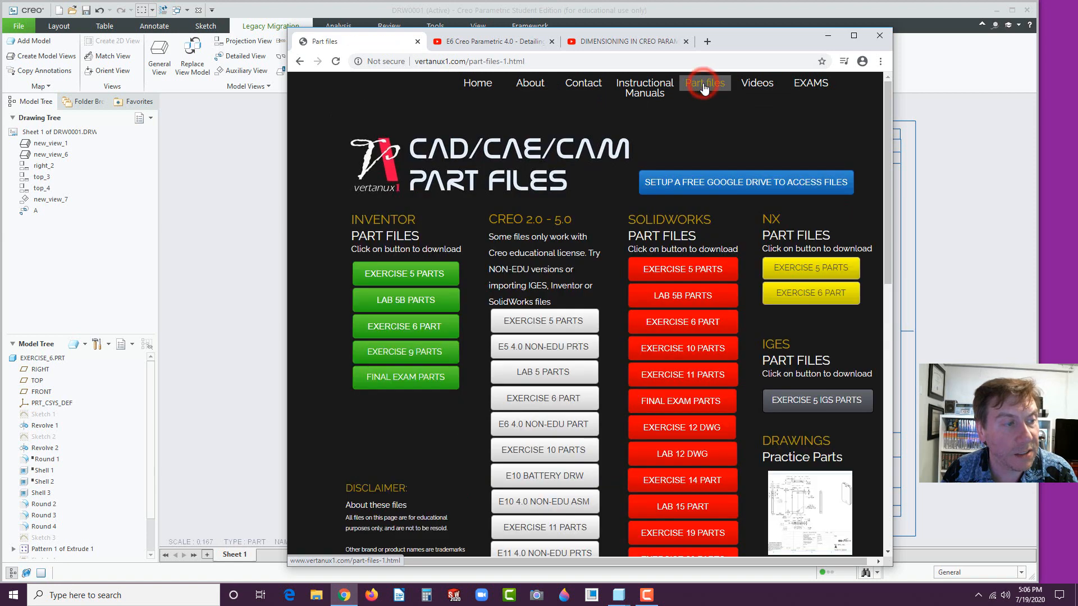
{"action": "scroll", "coordinate": [542, 359], "scroll_direction": "down", "scroll_amount": 2}
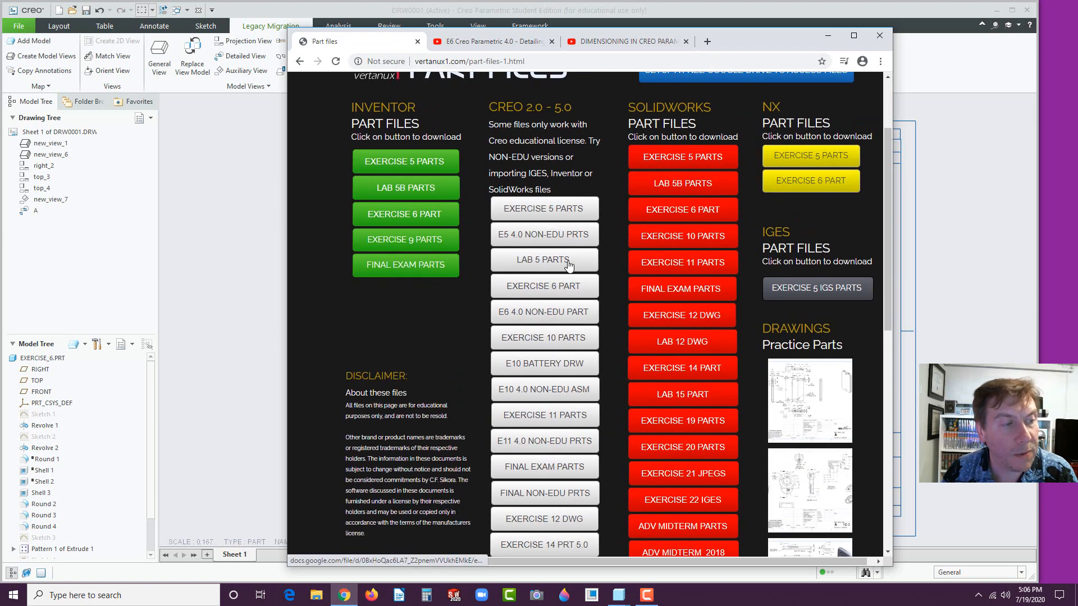
{"action": "left_click", "coordinate": [548, 287]}
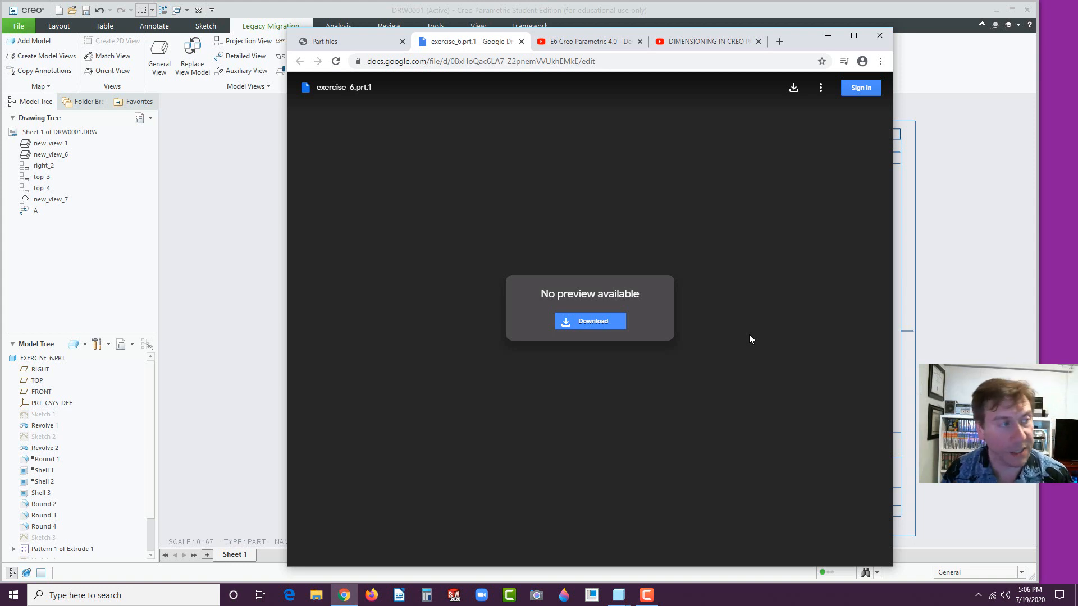
Switch back to Creo Parametric and bring up the EXERCISE_6 part window.
{"action": "left_click", "coordinate": [222, 185]}
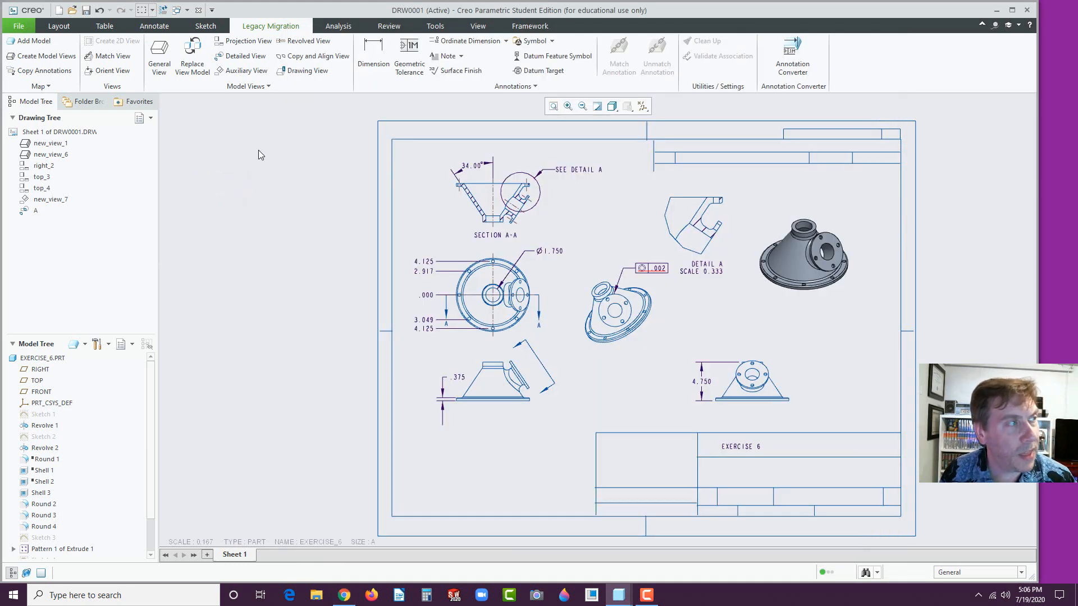
{"action": "left_click", "coordinate": [618, 597]}
{"action": "left_click", "coordinate": [591, 554]}
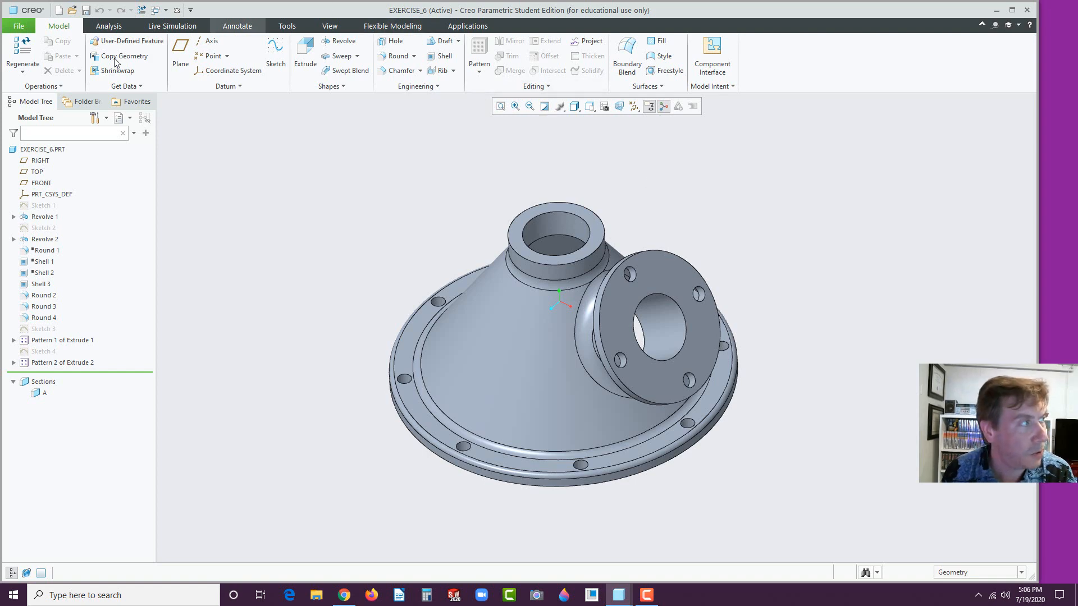
Start a new drawing file named E6b.
{"action": "left_click", "coordinate": [29, 29]}
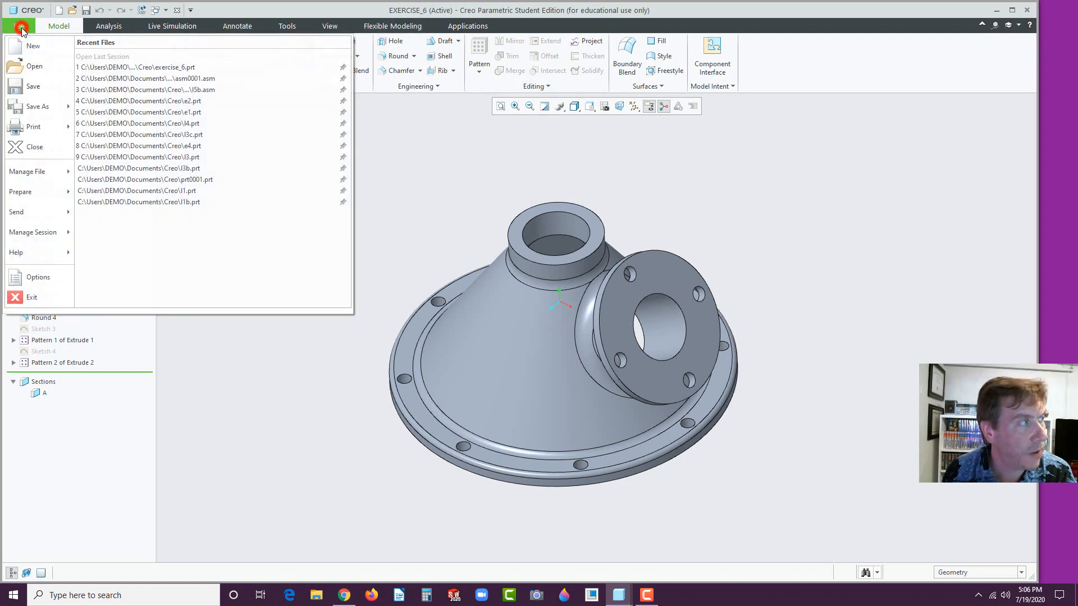
{"action": "left_click", "coordinate": [35, 43]}
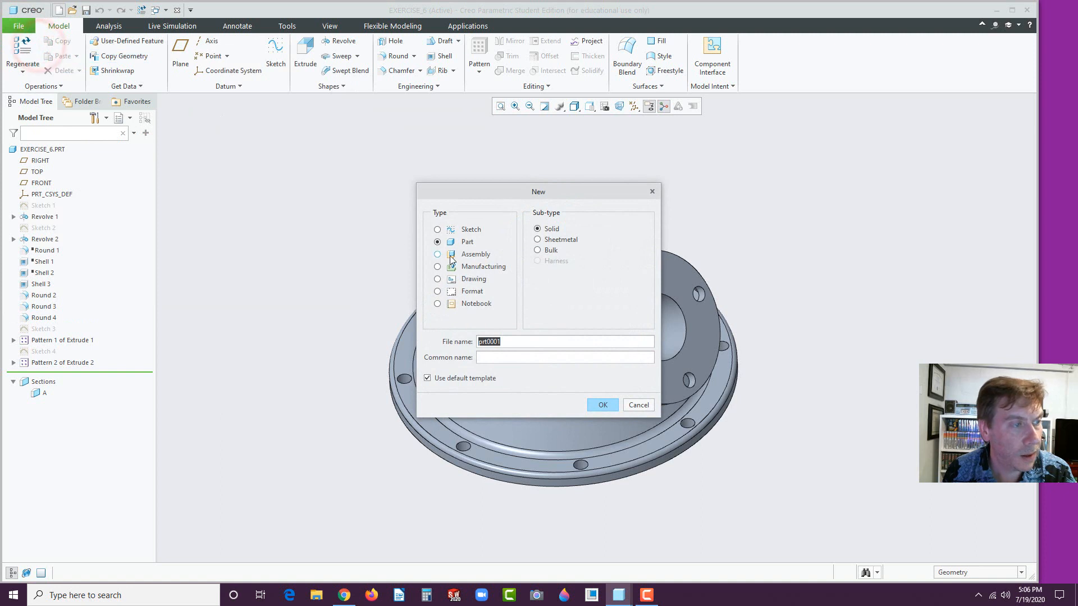
{"action": "left_click", "coordinate": [438, 281]}
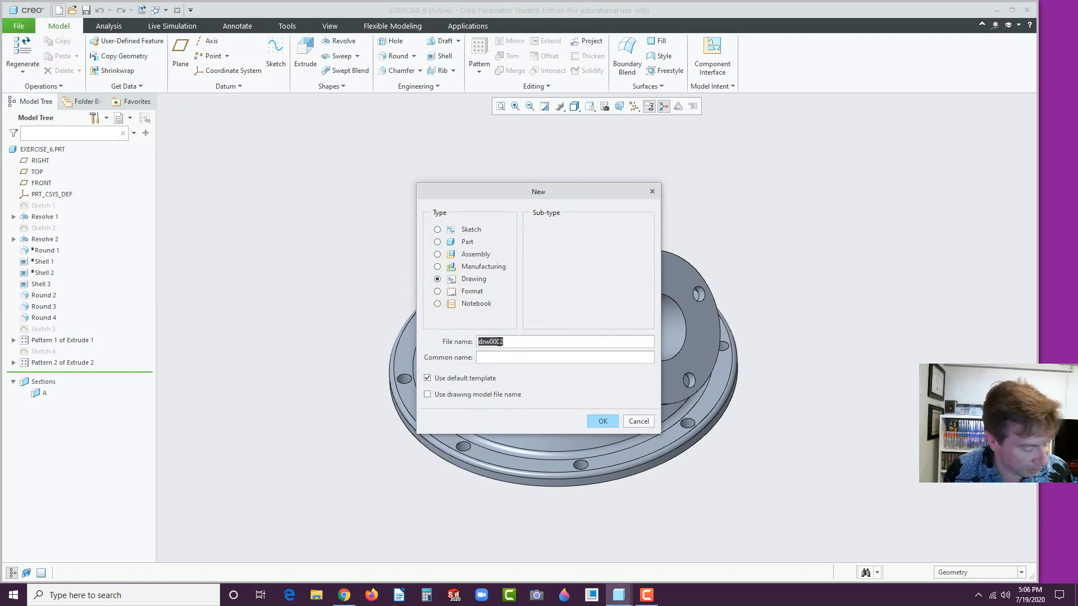
{"action": "type", "text": "E6"}
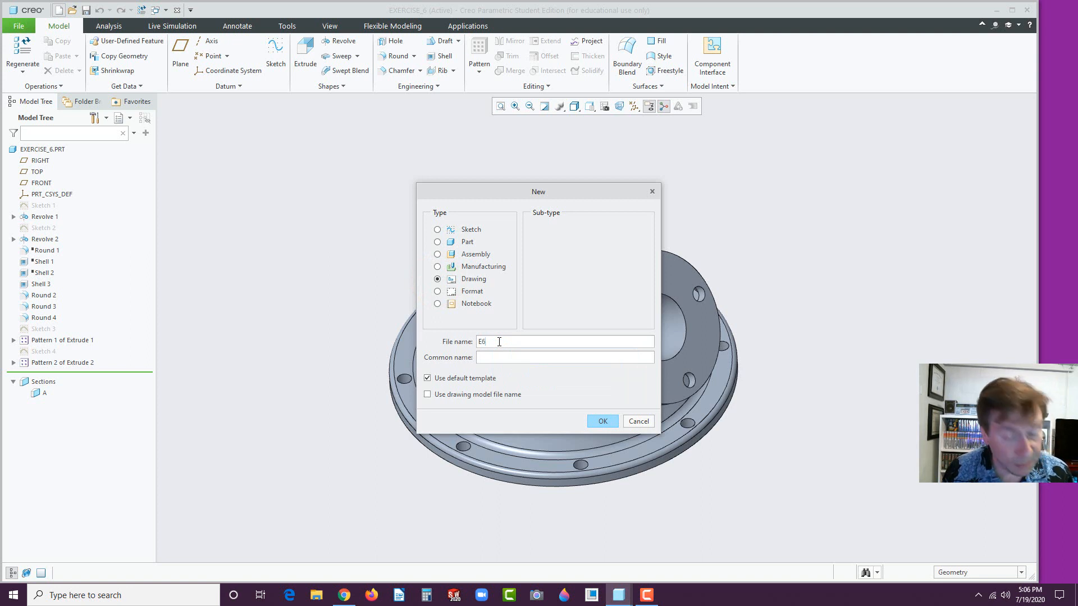
{"action": "type", "text": "b"}
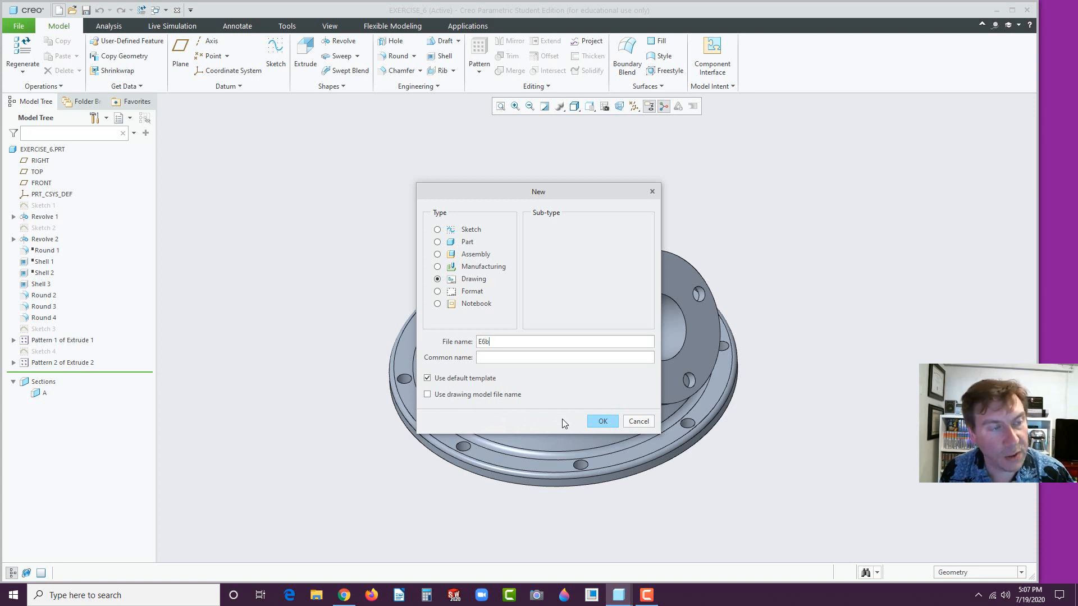
{"action": "left_click", "coordinate": [596, 423]}
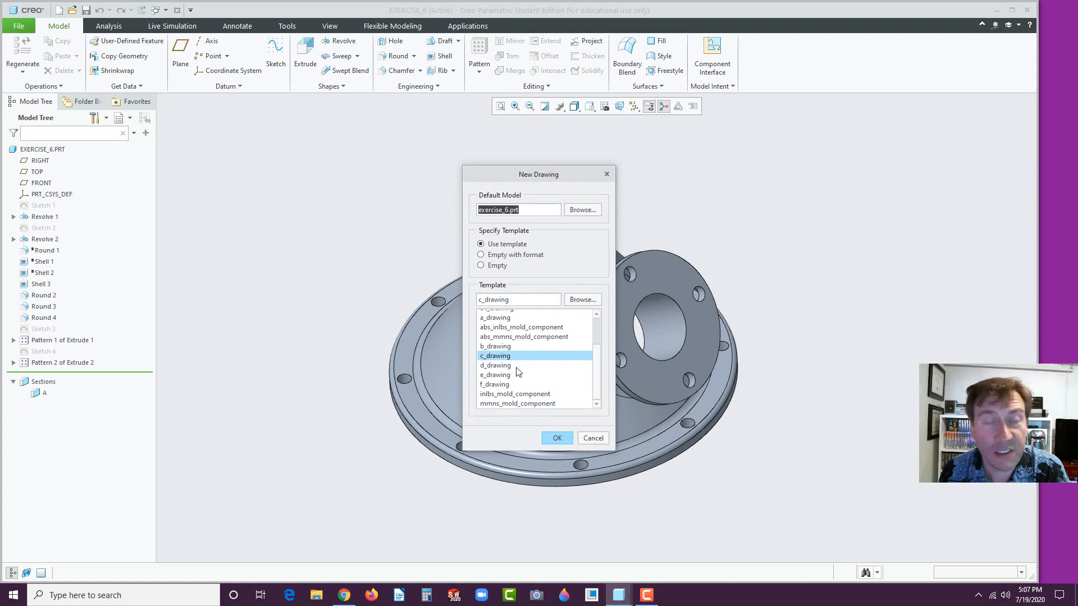
Create the drawing of exercise_6.prt as empty with format, using the a.frm system format.
{"action": "left_click", "coordinate": [488, 256]}
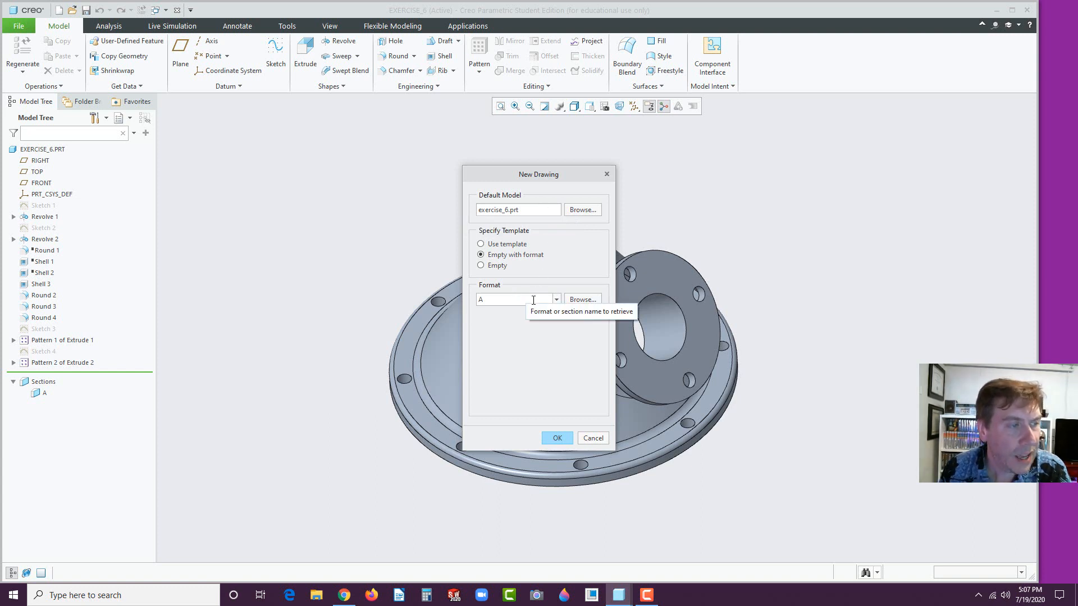
{"action": "left_click", "coordinate": [582, 300]}
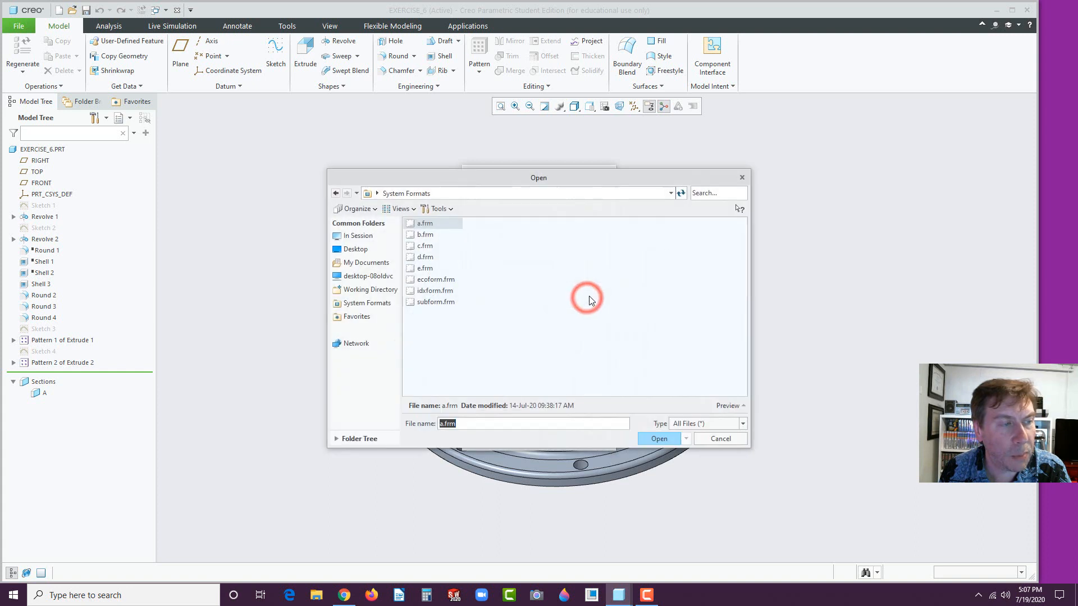
{"action": "left_click", "coordinate": [420, 224]}
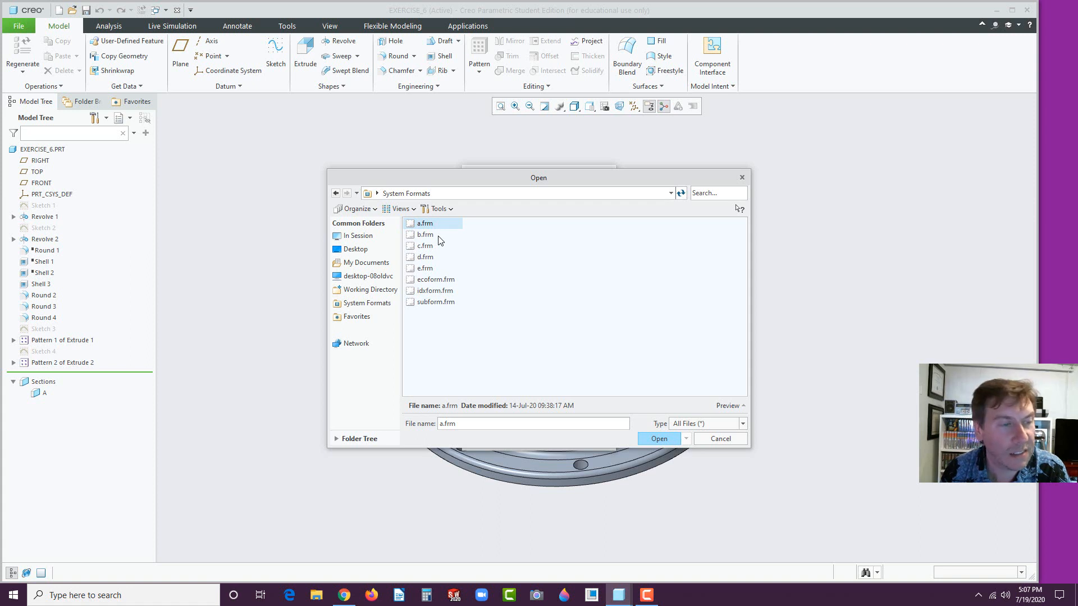
{"action": "left_click", "coordinate": [659, 440]}
{"action": "left_click", "coordinate": [558, 439]}
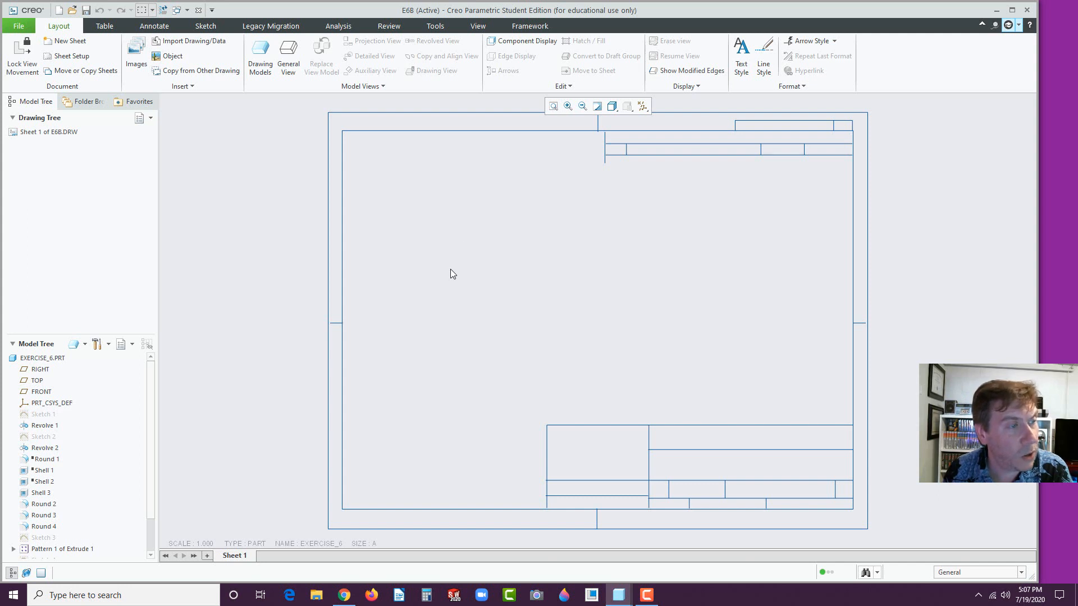
Place a general view with No Combined State in the sheet's lower-left area and orient it to FRONT.
{"action": "left_click", "coordinate": [295, 62]}
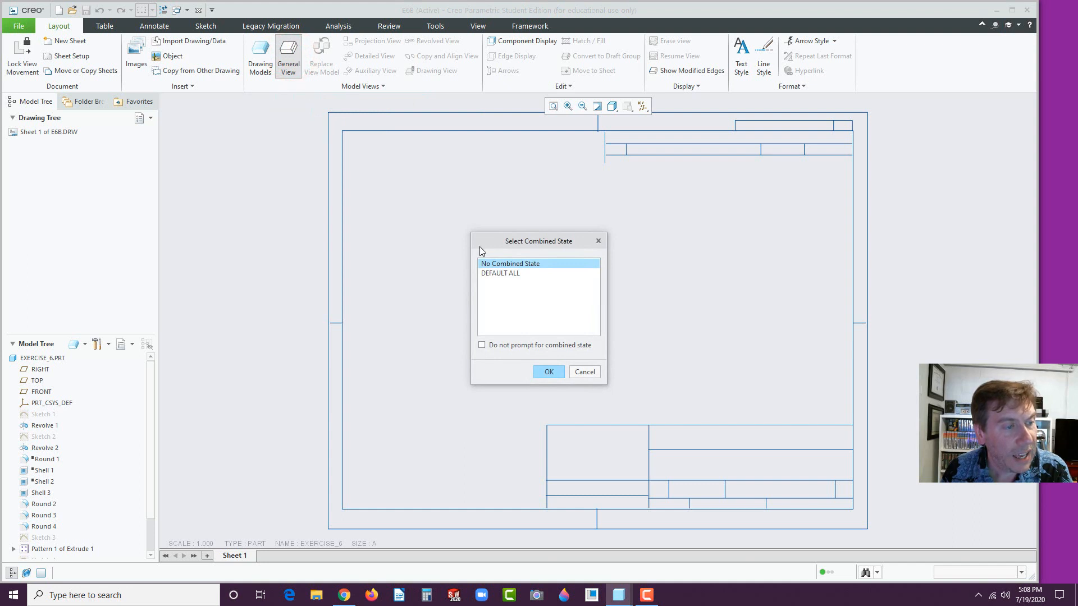
{"action": "left_click", "coordinate": [549, 373]}
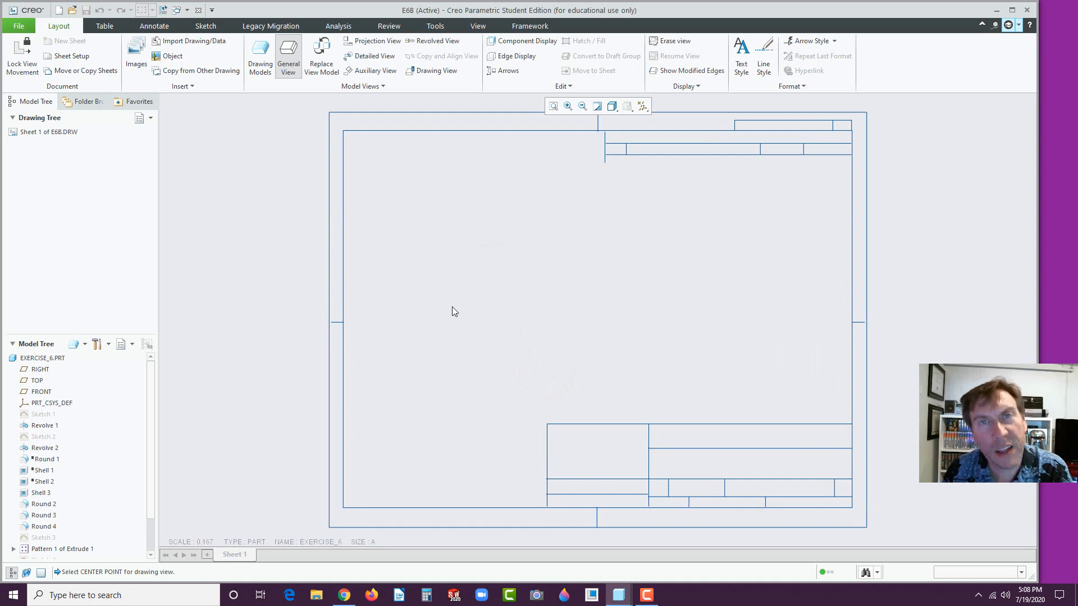
{"action": "left_click", "coordinate": [438, 356]}
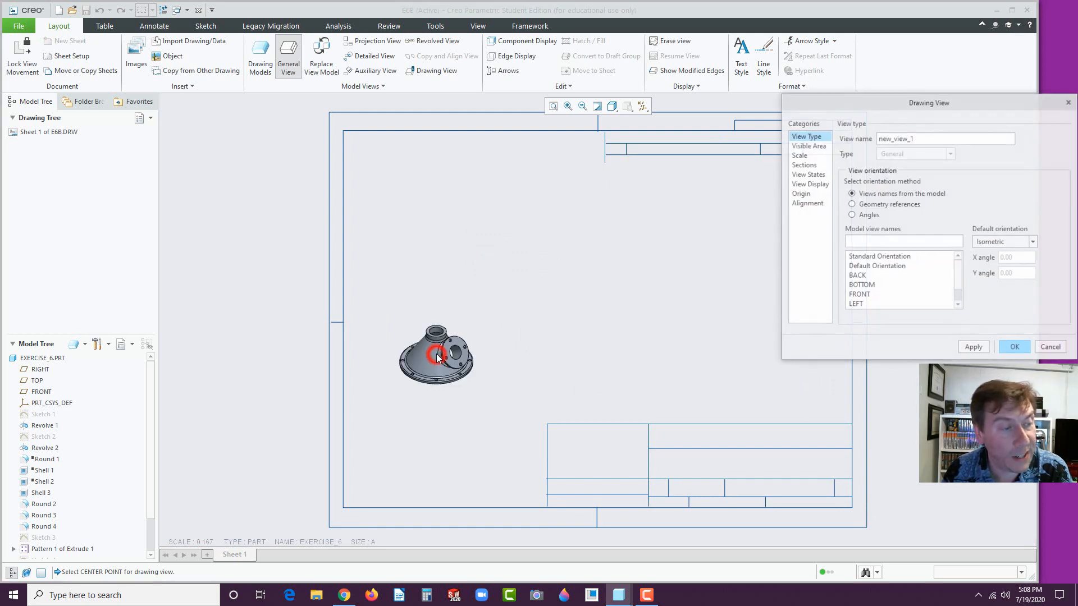
{"action": "left_click", "coordinate": [859, 294]}
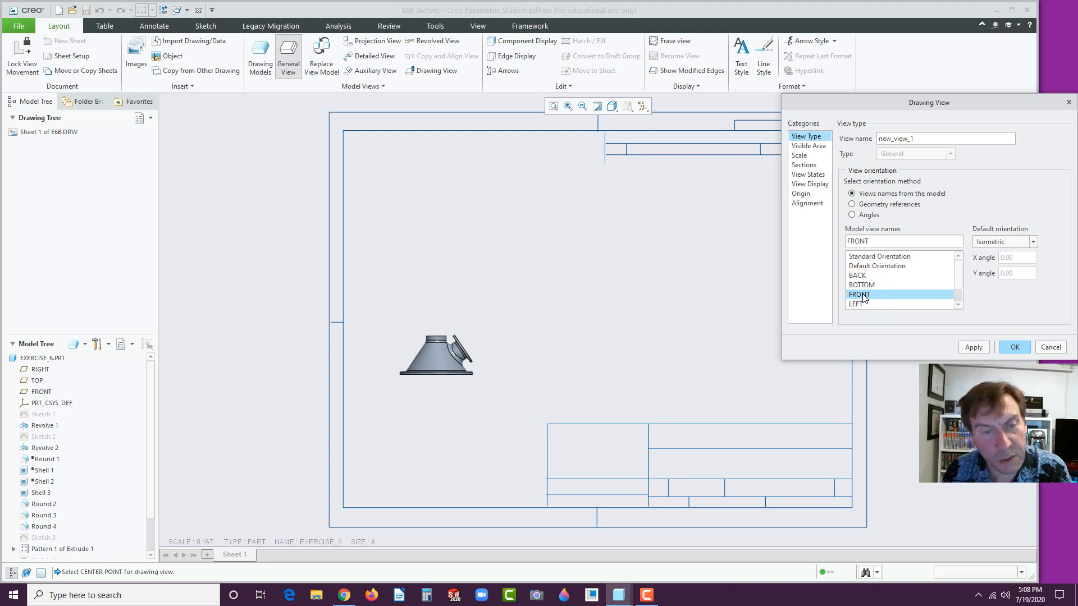
Set the front view's display style to No Hidden and its tangent edges display style to Phantom.
{"action": "left_click", "coordinate": [804, 157]}
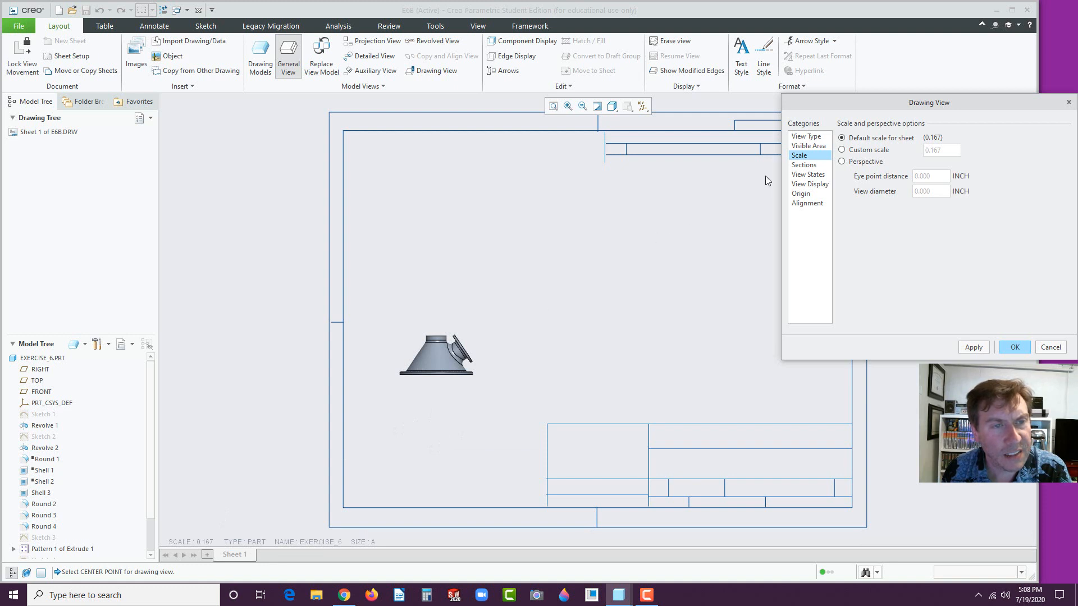
{"action": "left_click", "coordinate": [804, 165]}
{"action": "left_click", "coordinate": [806, 175]}
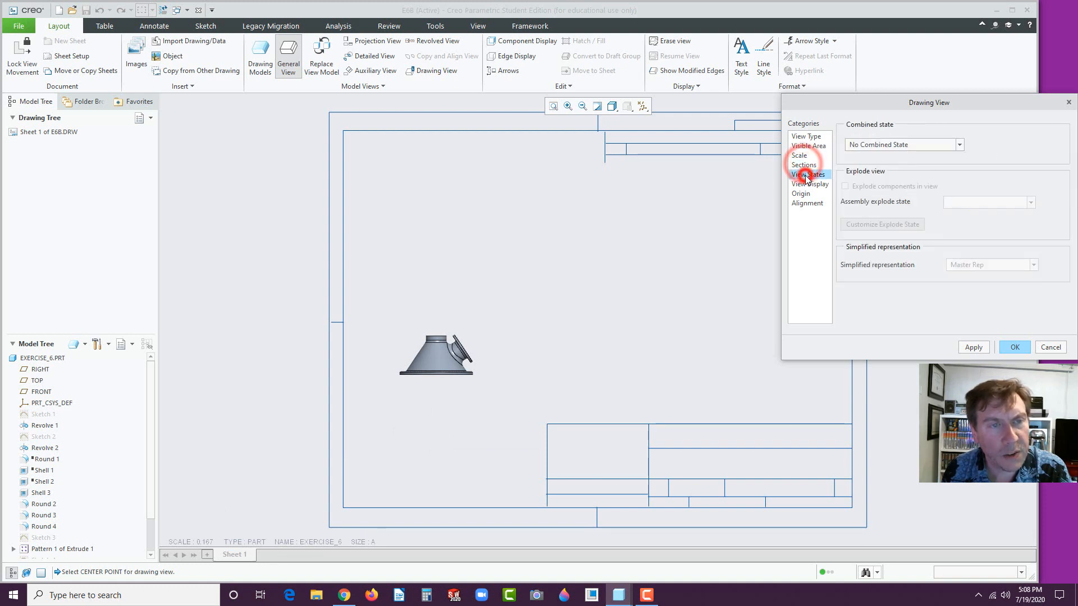
{"action": "left_click", "coordinate": [808, 184]}
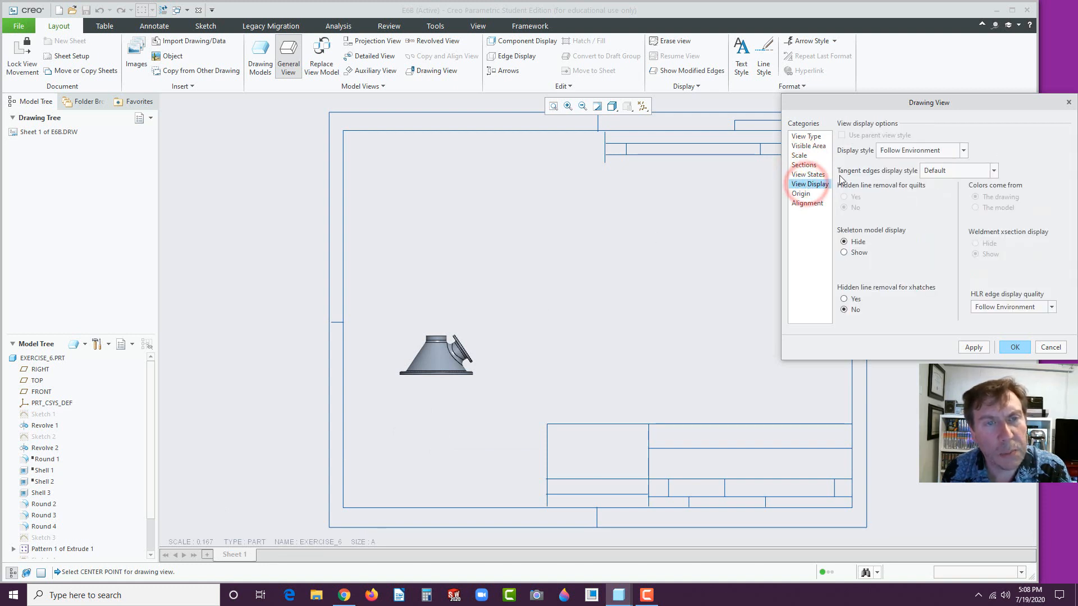
{"action": "left_click", "coordinate": [963, 151]}
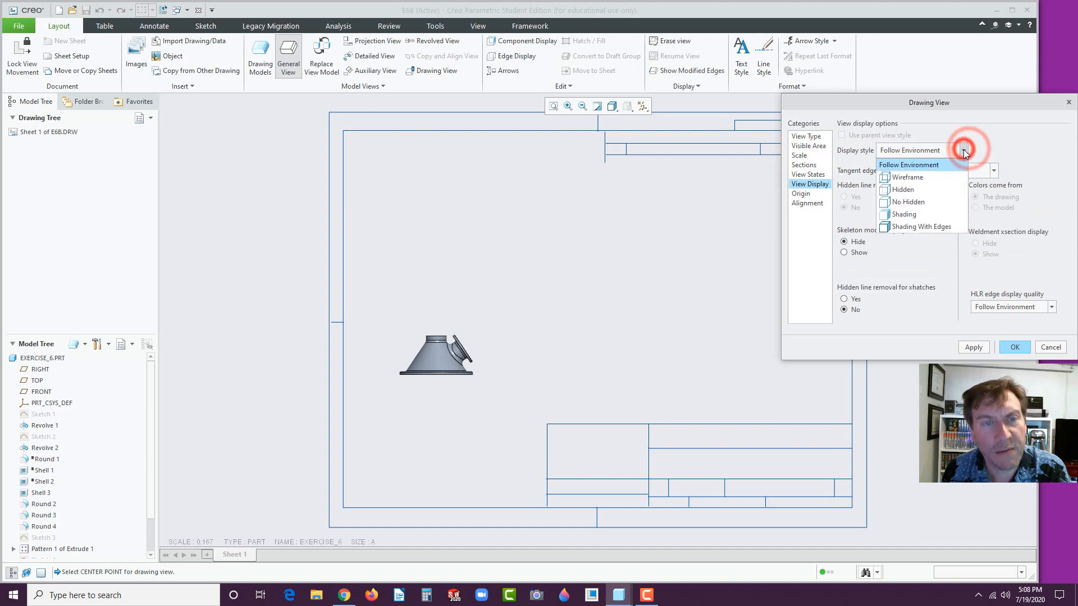
{"action": "left_click", "coordinate": [892, 204]}
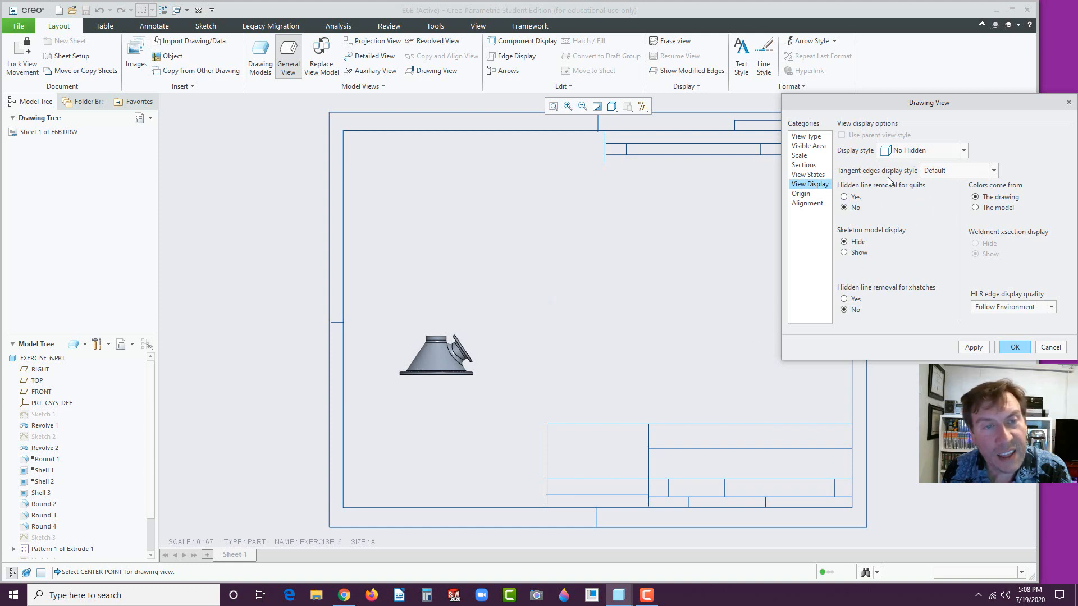
{"action": "left_click", "coordinate": [955, 172]}
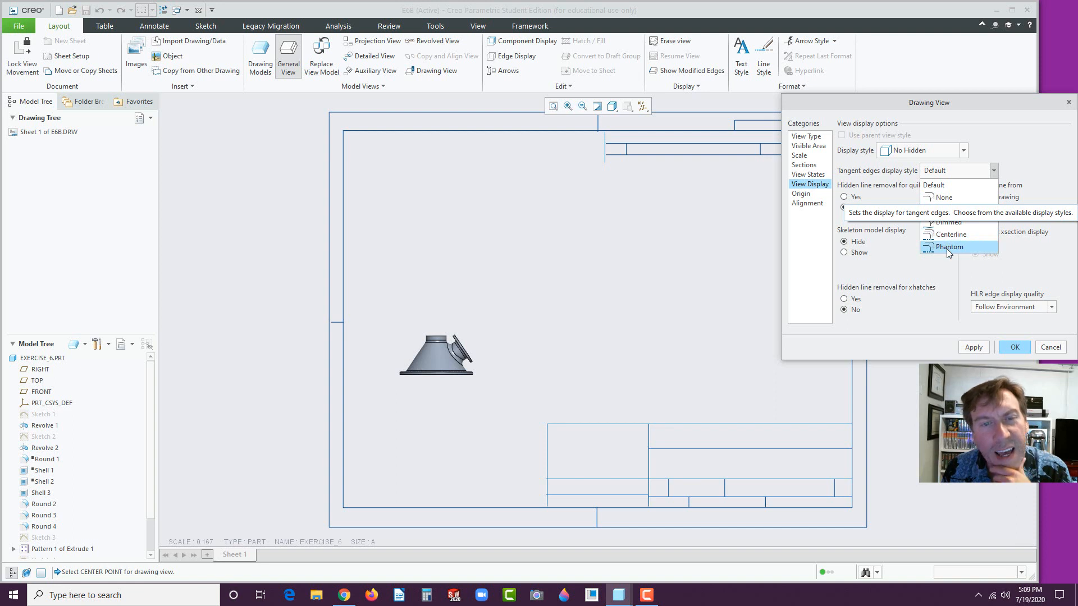
{"action": "left_click", "coordinate": [942, 247]}
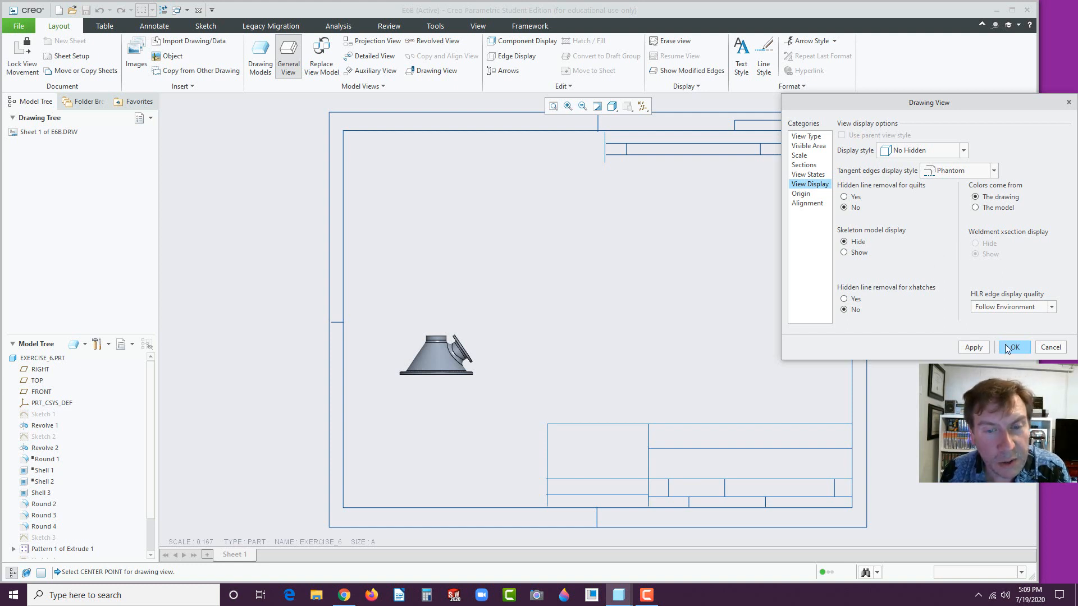
{"action": "left_click", "coordinate": [974, 347]}
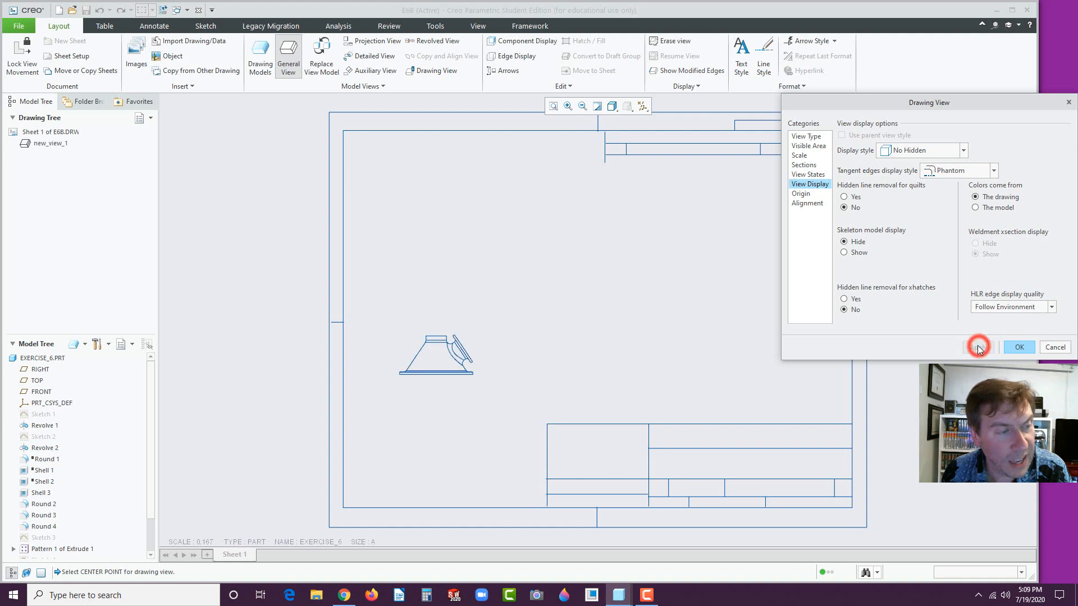
{"action": "left_click", "coordinate": [1019, 347]}
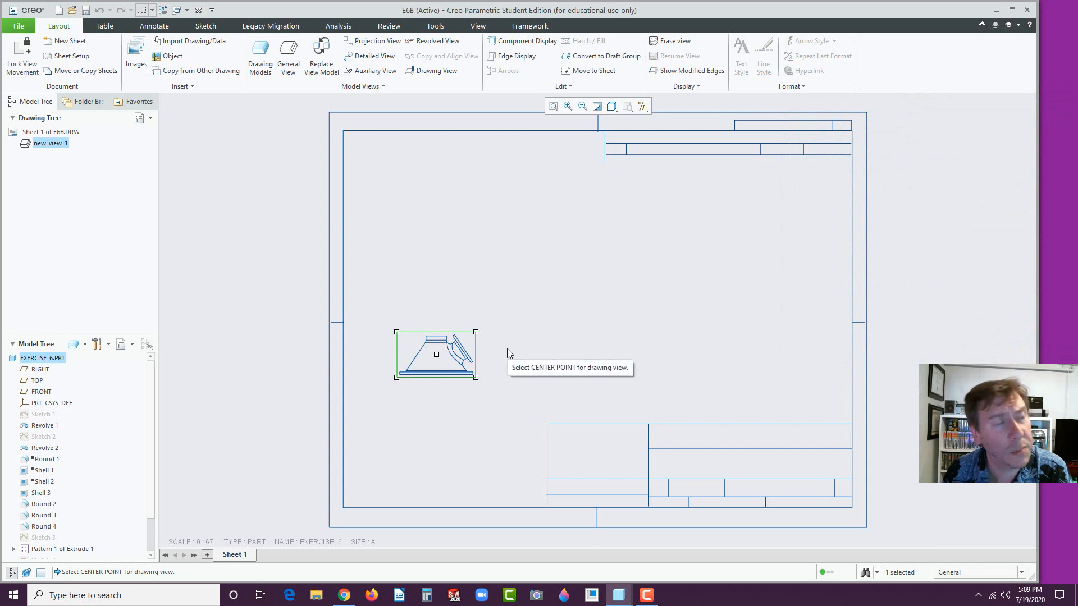
Add a projected top view above the front view and a projected right view to its right.
{"action": "left_click", "coordinate": [381, 45]}
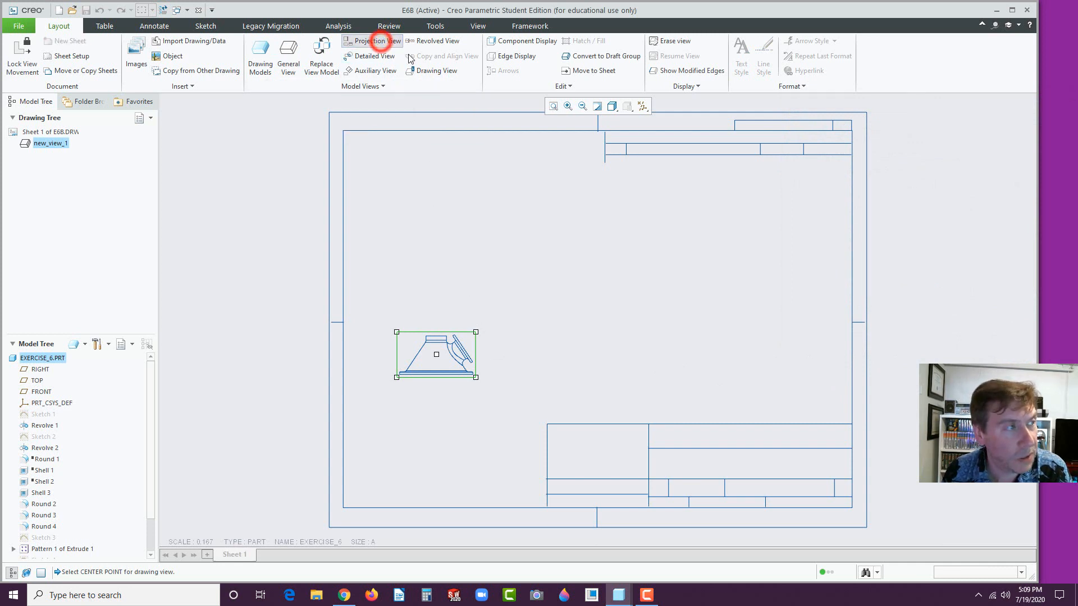
{"action": "left_click", "coordinate": [441, 278]}
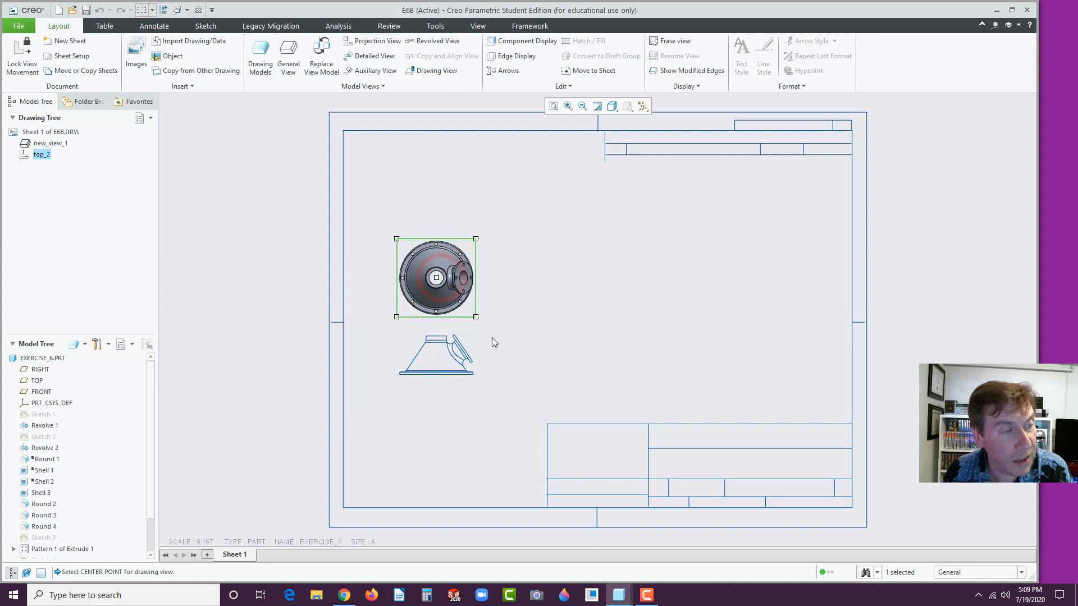
{"action": "left_click", "coordinate": [466, 344]}
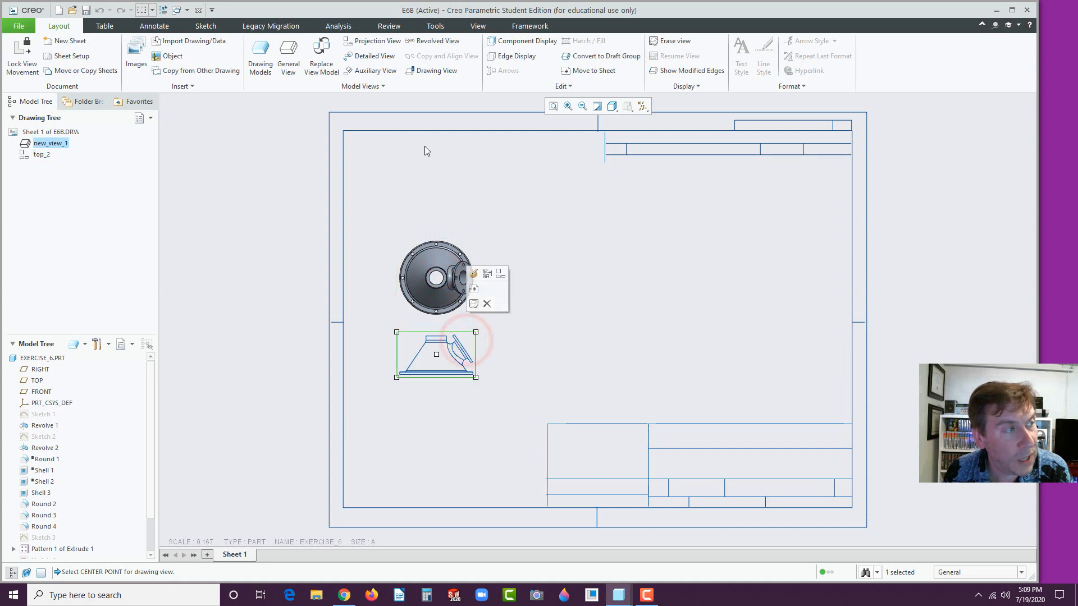
{"action": "left_click", "coordinate": [373, 42]}
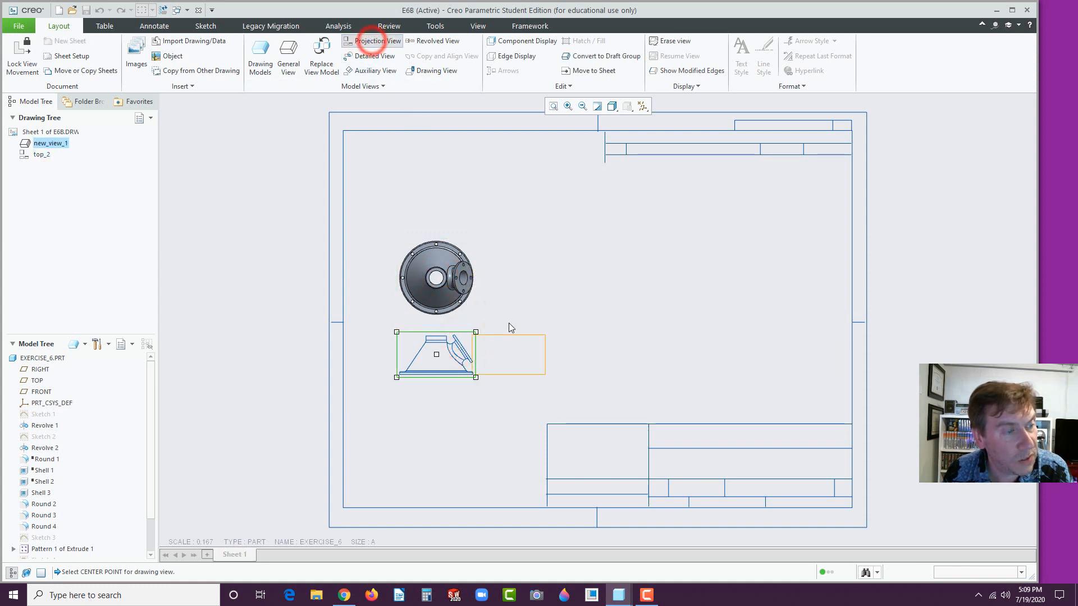
{"action": "left_click", "coordinate": [550, 354]}
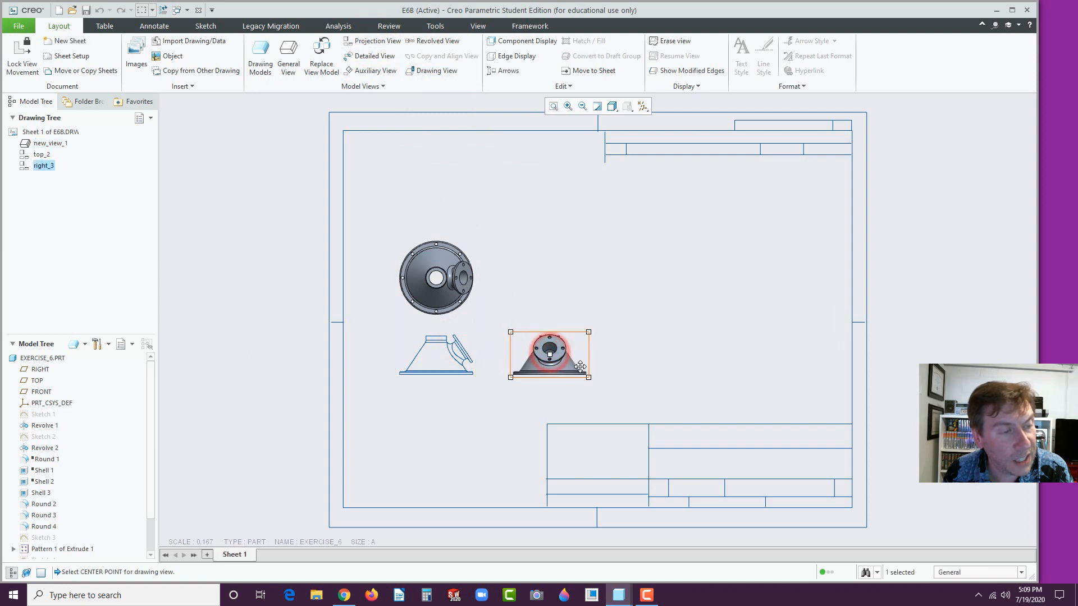
Move the projected right view farther right from the front view, above the title block.
{"action": "mouse_move", "coordinate": [587, 359]}
{"action": "left_mouse_down"}
{"action": "mouse_move", "coordinate": [526, 358]}
{"action": "mouse_move", "coordinate": [570, 353]}
{"action": "left_mouse_up"}
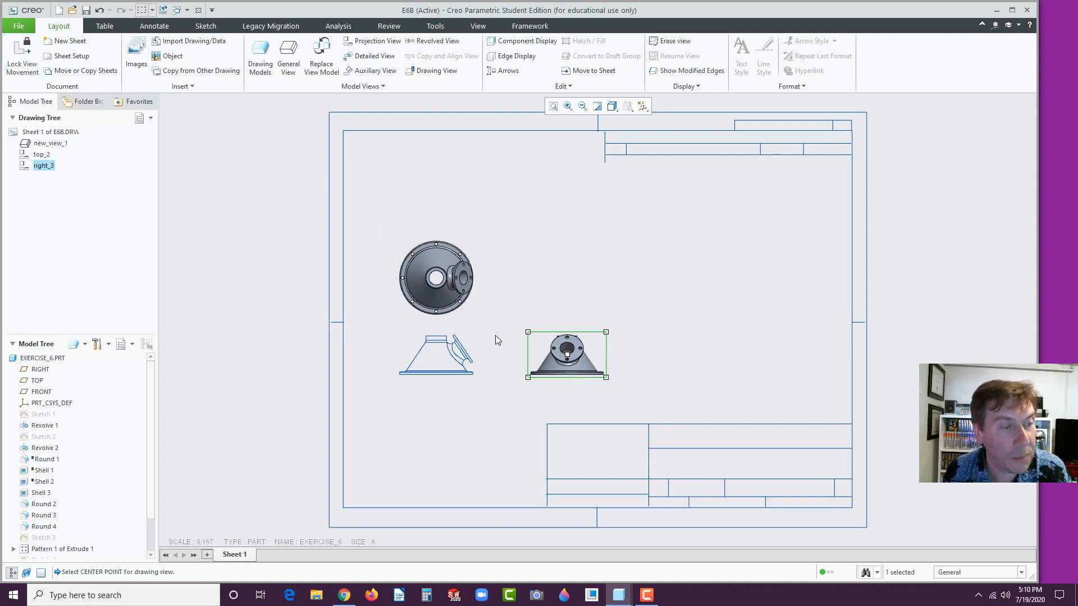
{"action": "left_click_drag", "start_coordinate": [579, 353], "coordinate": [707, 353]}
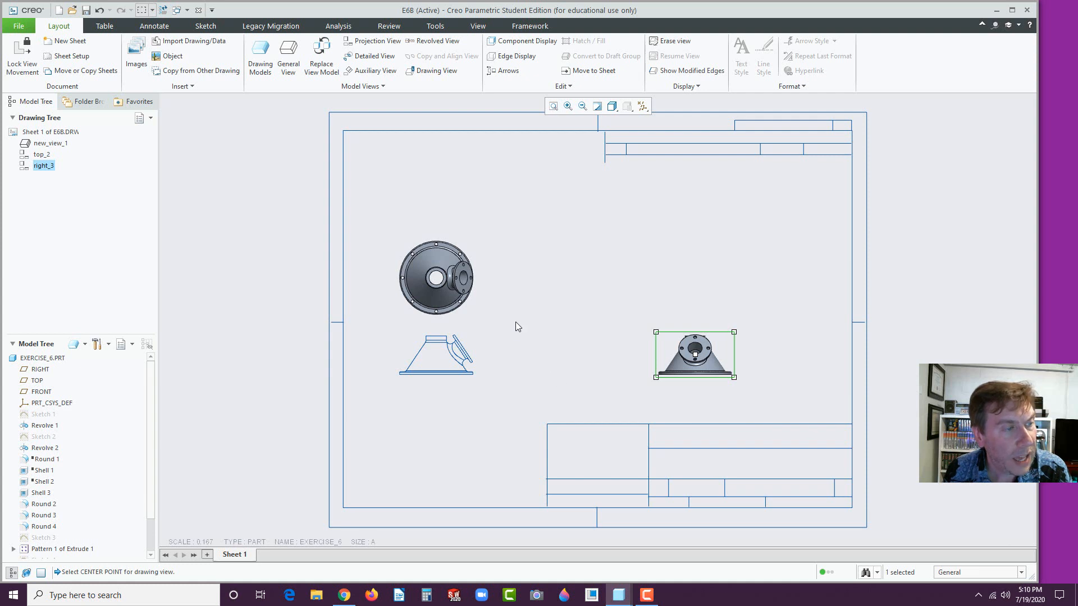
{"action": "left_click", "coordinate": [507, 281]}
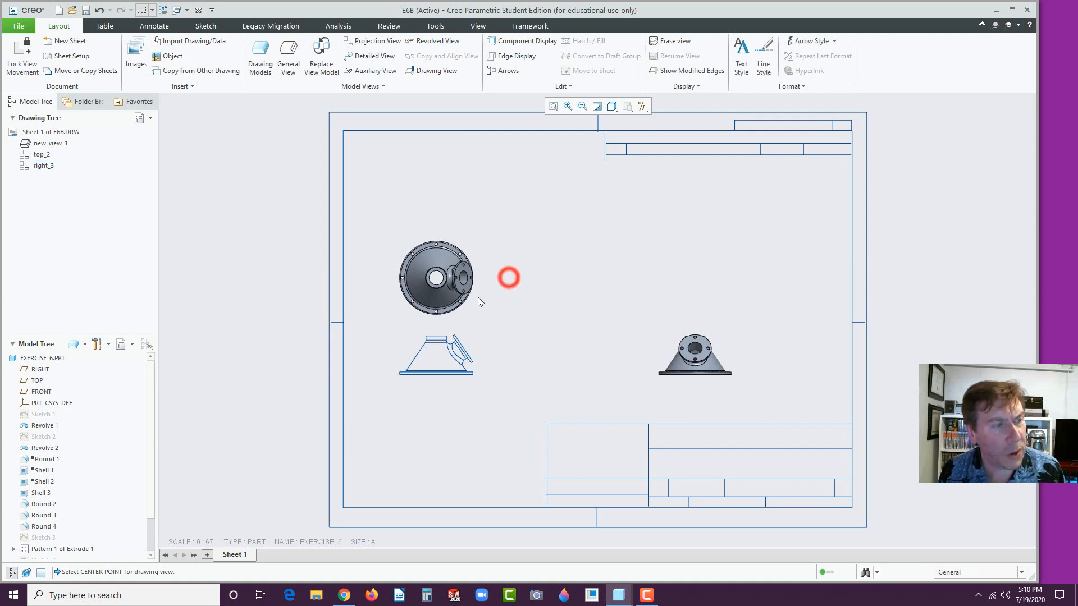
Set the display style of the top and right views together to No Hidden and their tangent edges to Phantom.
{"action": "left_click", "coordinate": [470, 309]}
{"action": "left_click", "coordinate": [668, 351], "text": "ctrl"}
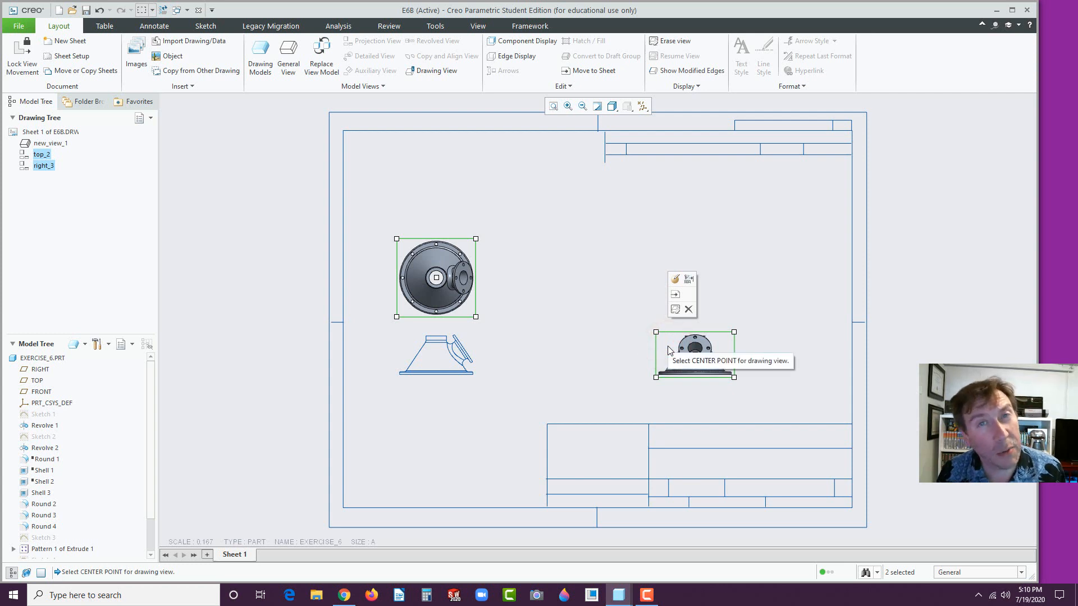
{"action": "left_click", "coordinate": [679, 280]}
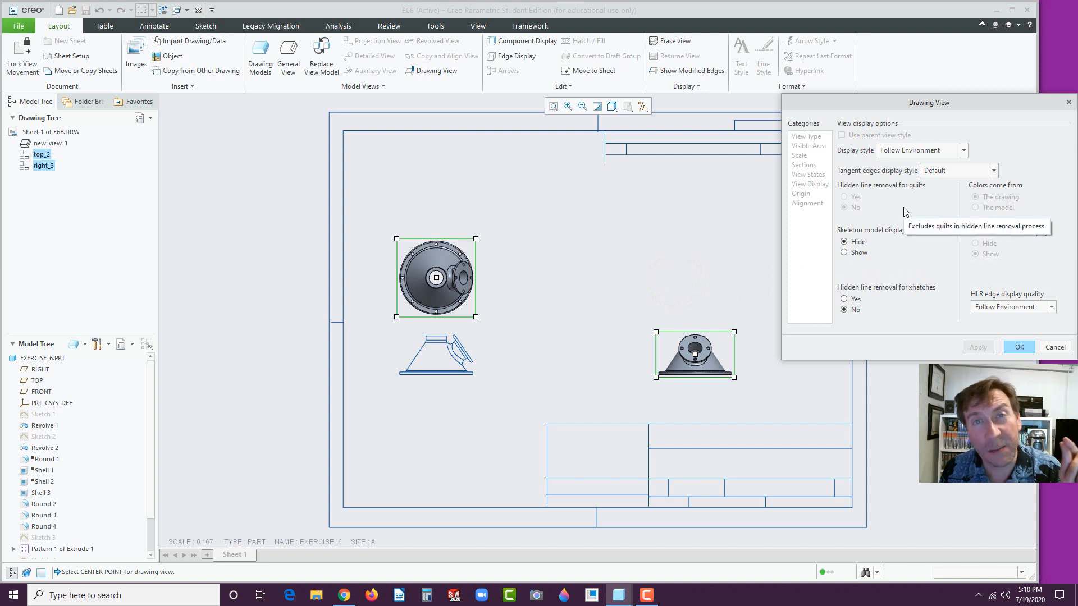
{"action": "left_click", "coordinate": [913, 151]}
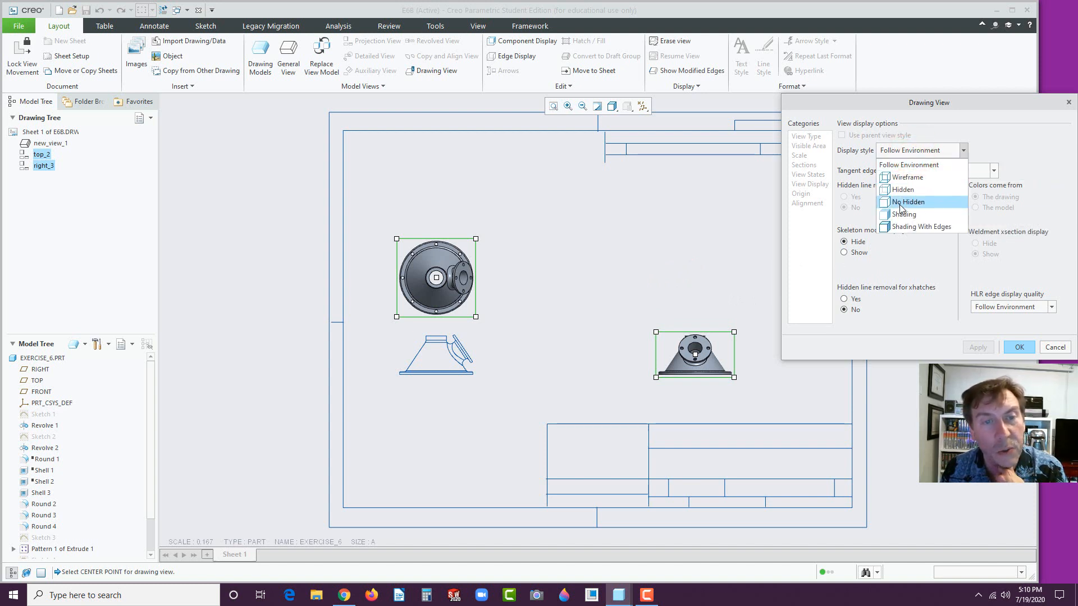
{"action": "left_click", "coordinate": [899, 204]}
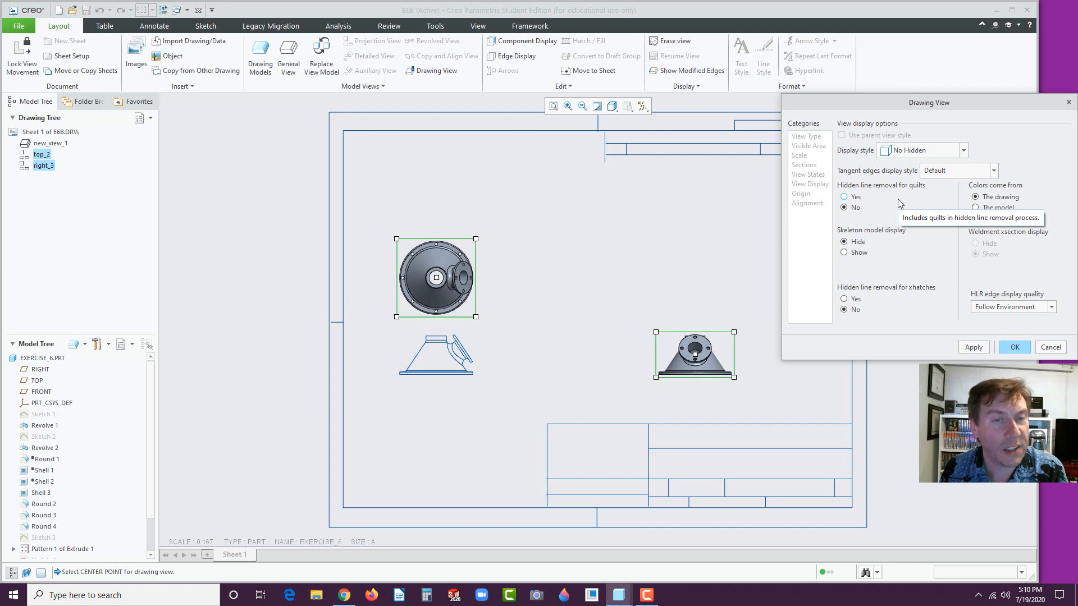
{"action": "left_click", "coordinate": [949, 170]}
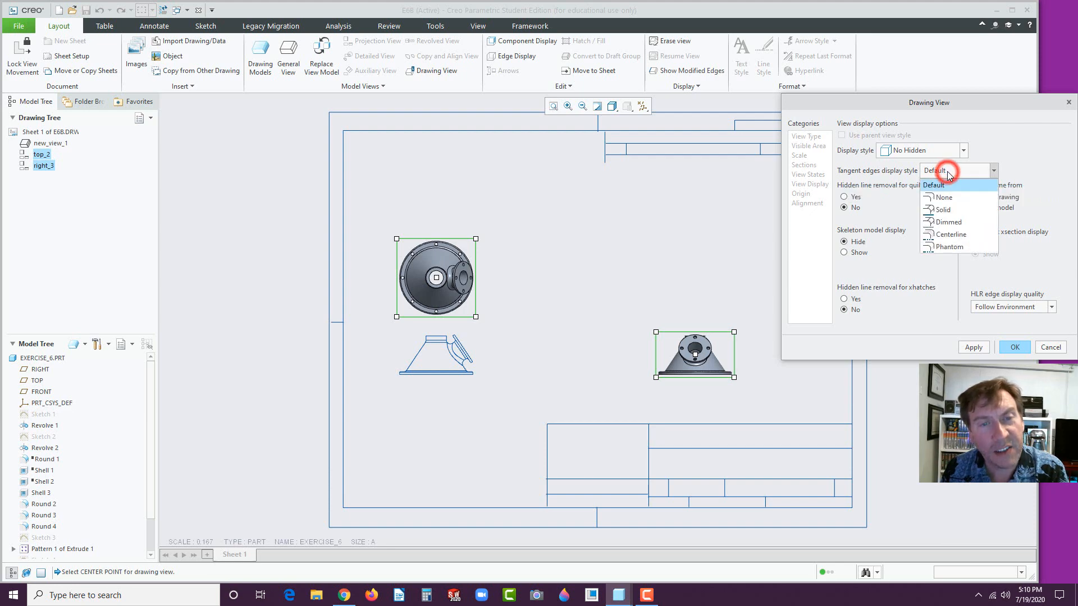
{"action": "left_click", "coordinate": [940, 246]}
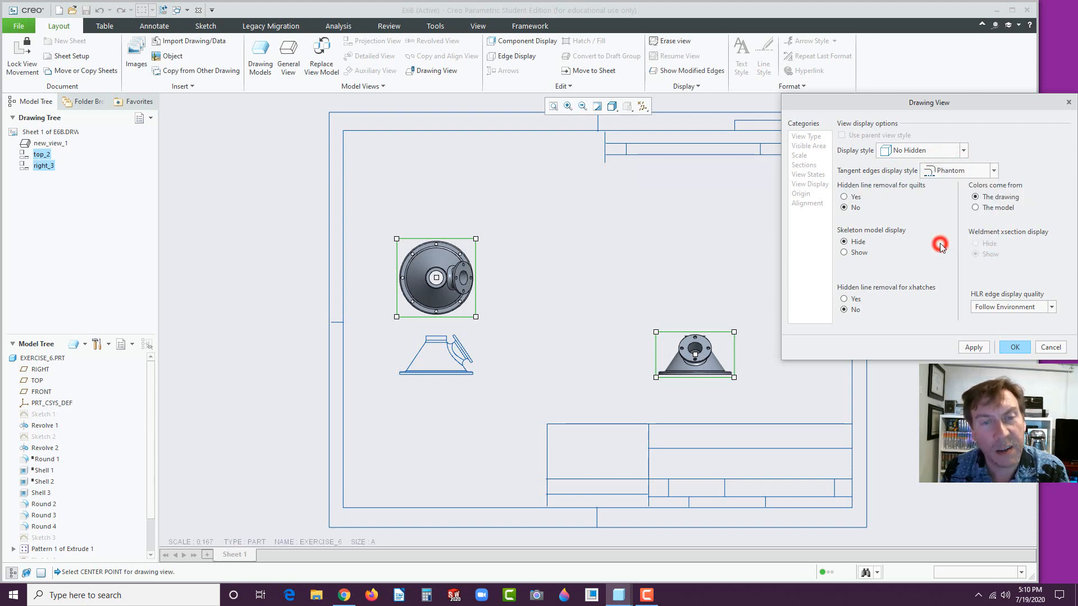
{"action": "left_click", "coordinate": [1014, 347]}
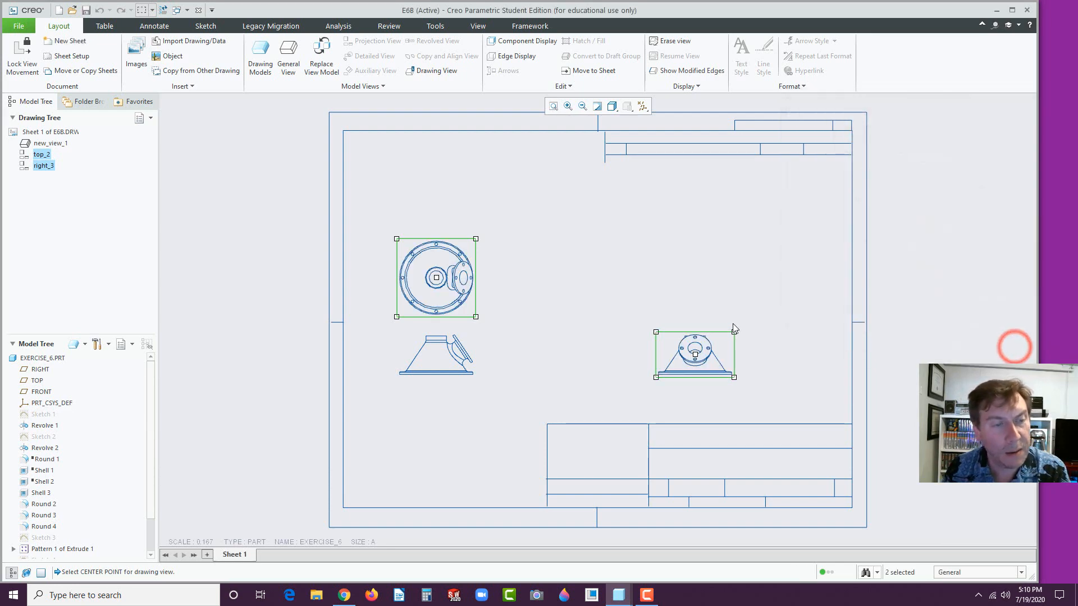
{"action": "left_click", "coordinate": [653, 295]}
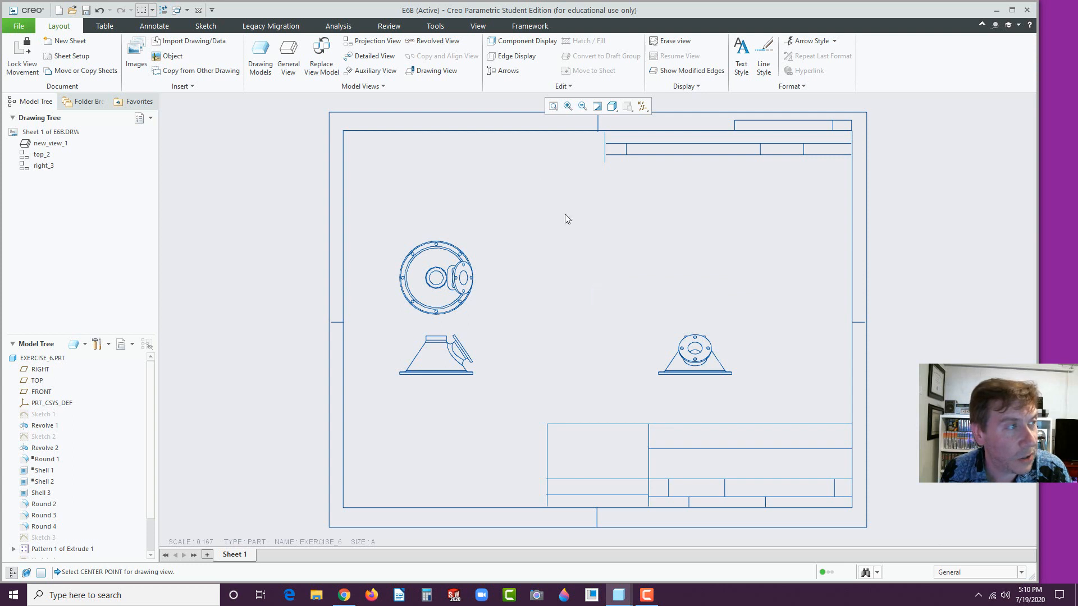
Place a general view with No Combined State in the sheet's upper-right area, above the right view.
{"action": "left_click", "coordinate": [291, 58]}
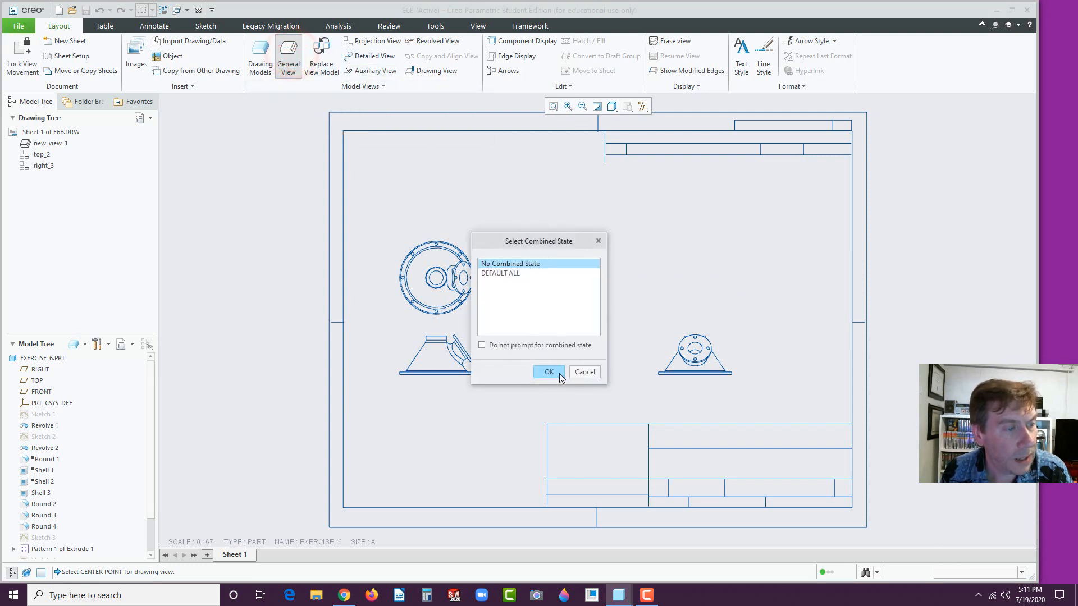
{"action": "left_click", "coordinate": [548, 370]}
{"action": "left_click", "coordinate": [769, 241]}
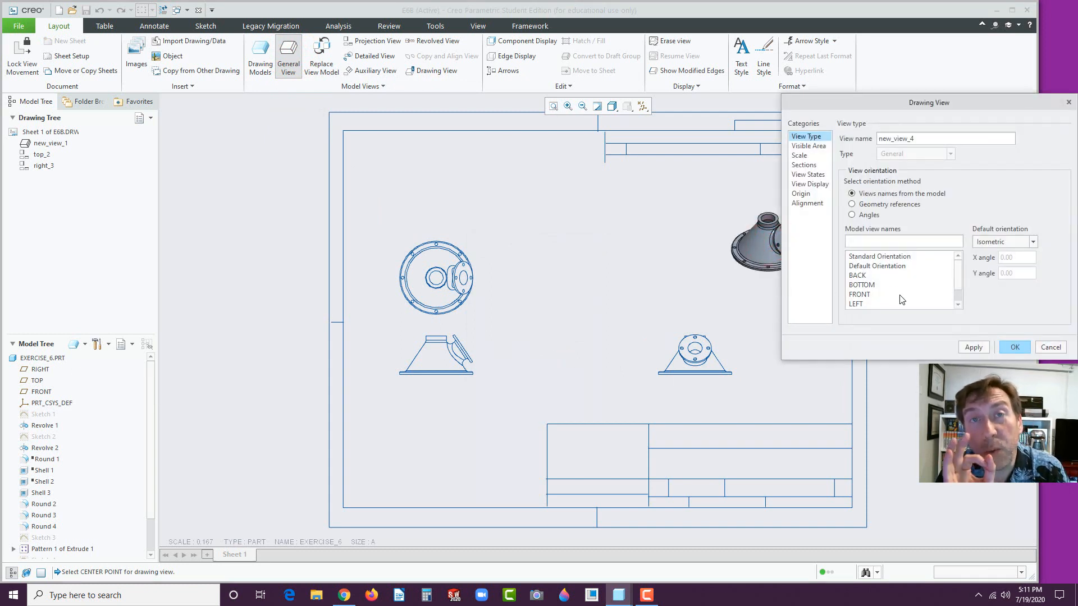
Give the new general view a custom scale of 0.25, keeping its default isometric orientation.
{"action": "left_click", "coordinate": [800, 156]}
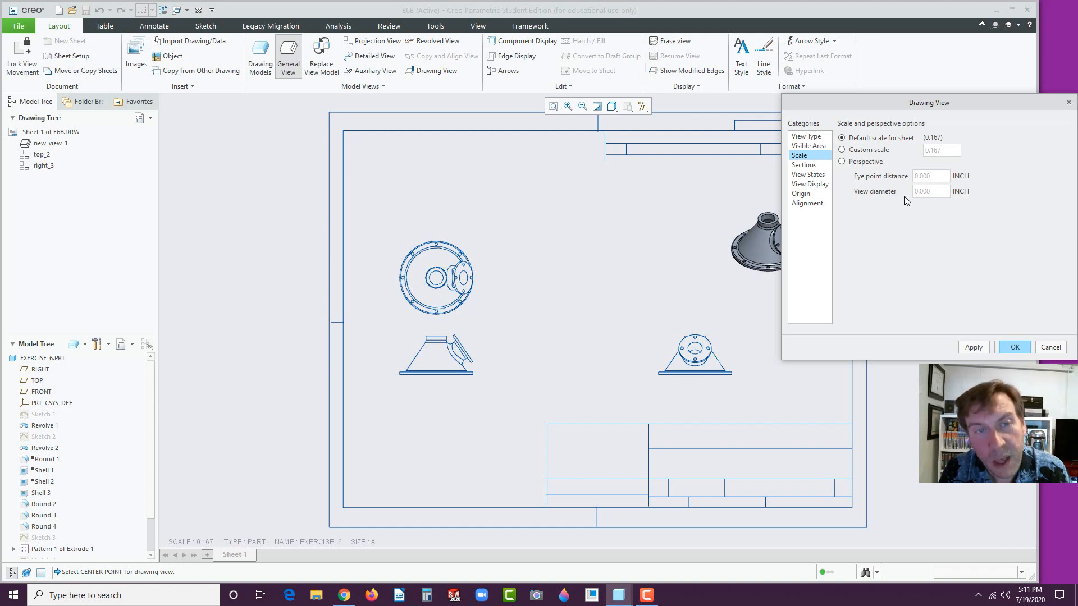
{"action": "left_click", "coordinate": [842, 150]}
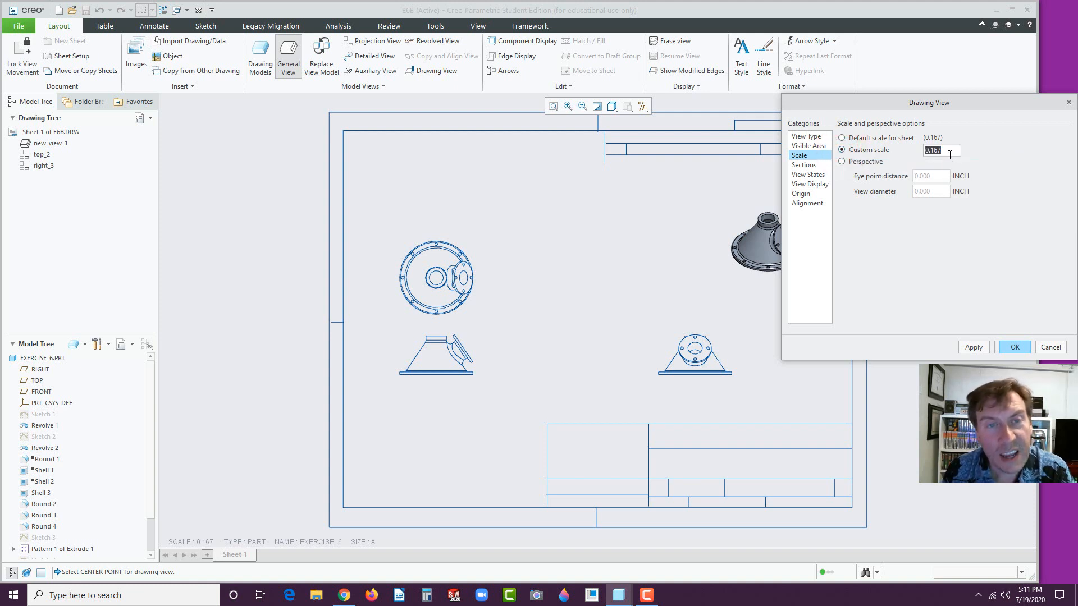
{"action": "type", "text": "."}
{"action": "type", "text": "25"}
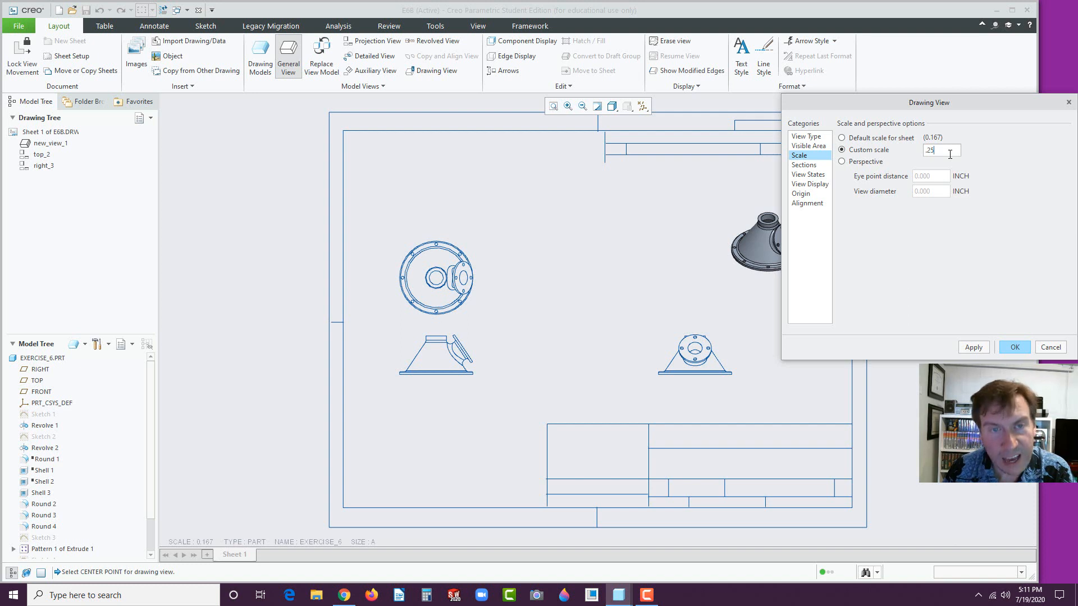
{"action": "left_click", "coordinate": [977, 348]}
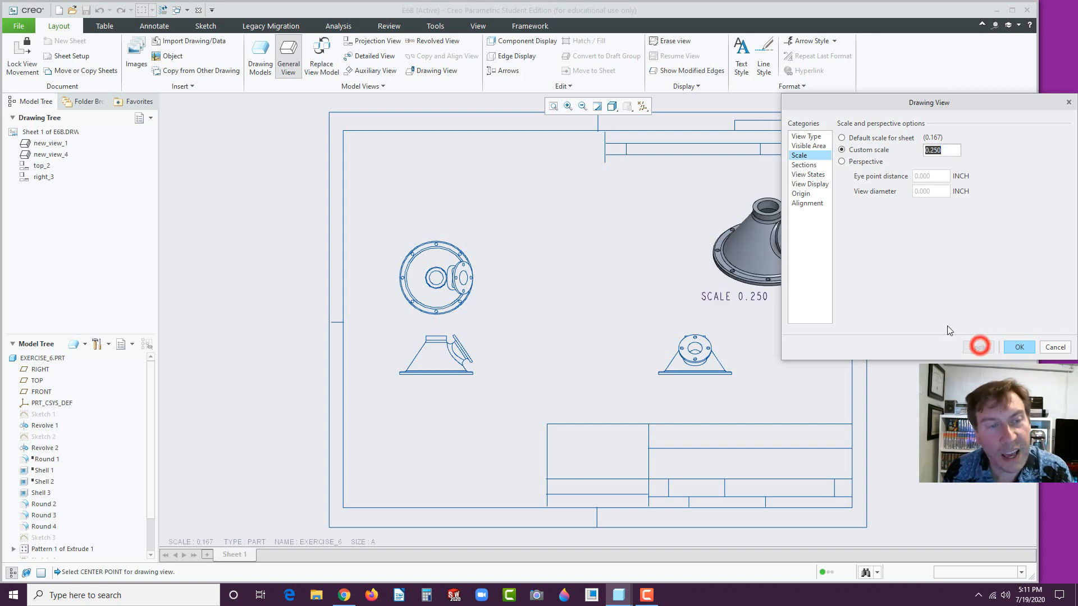
{"action": "left_click", "coordinate": [1020, 348]}
Delete the scale note beneath the isometric view.
{"action": "left_click", "coordinate": [741, 298]}
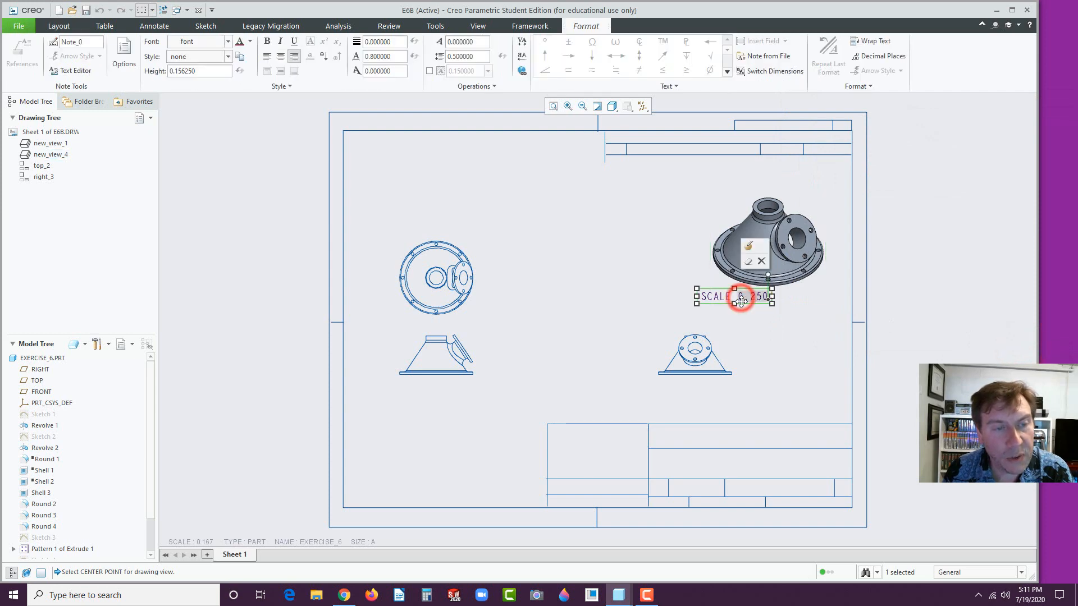
{"action": "left_click_drag", "start_coordinate": [778, 306], "coordinate": [787, 316]}
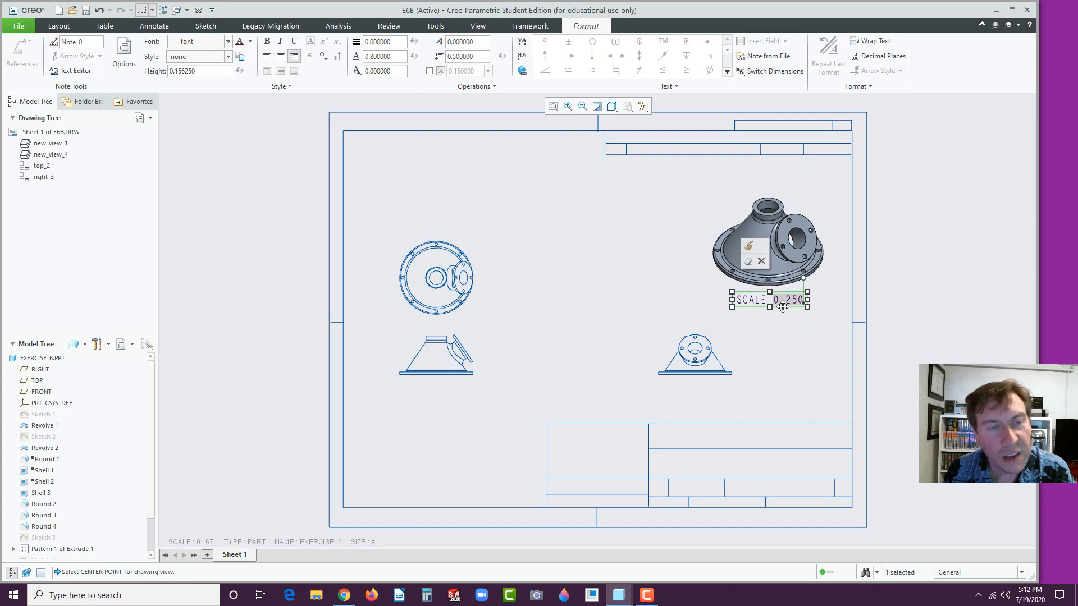
{"action": "left_click", "coordinate": [762, 262]}
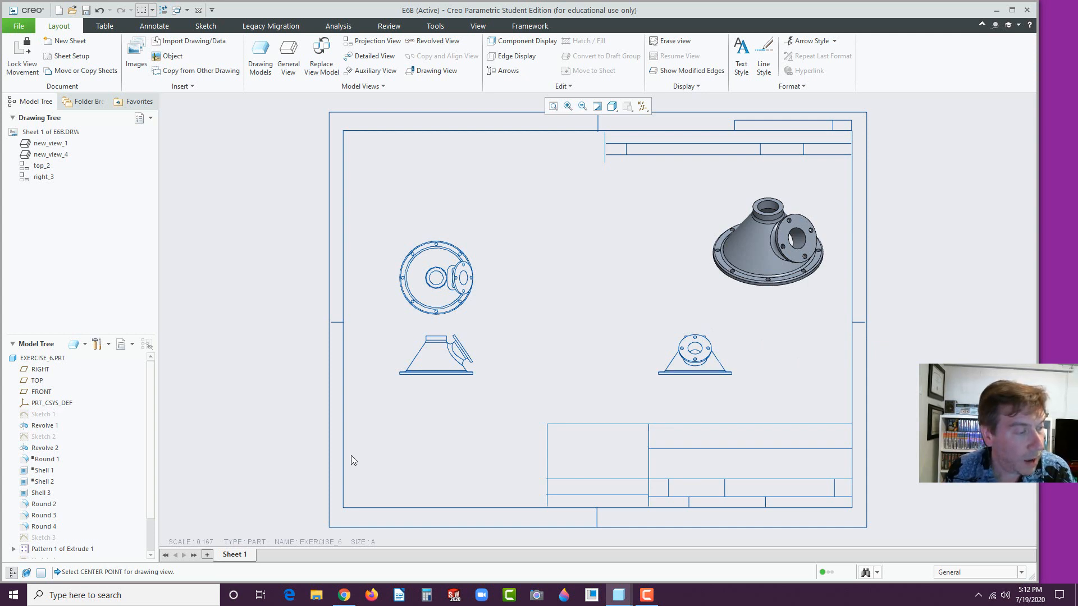
Set the drawing sheet's scale to 0.2.
{"action": "double_click", "coordinate": [211, 542]}
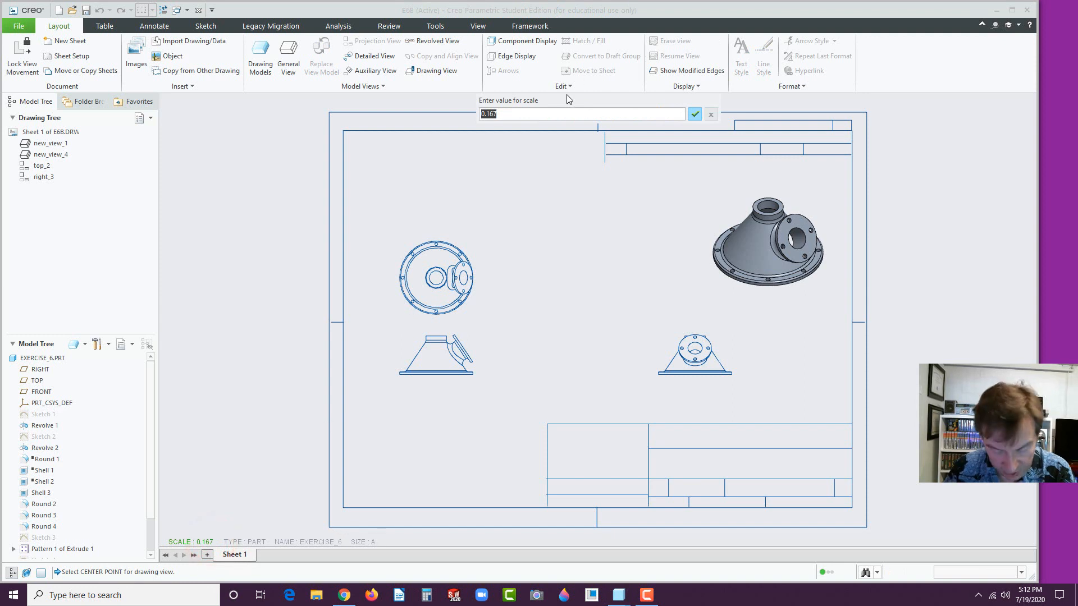
{"action": "type", "text": ".2"}
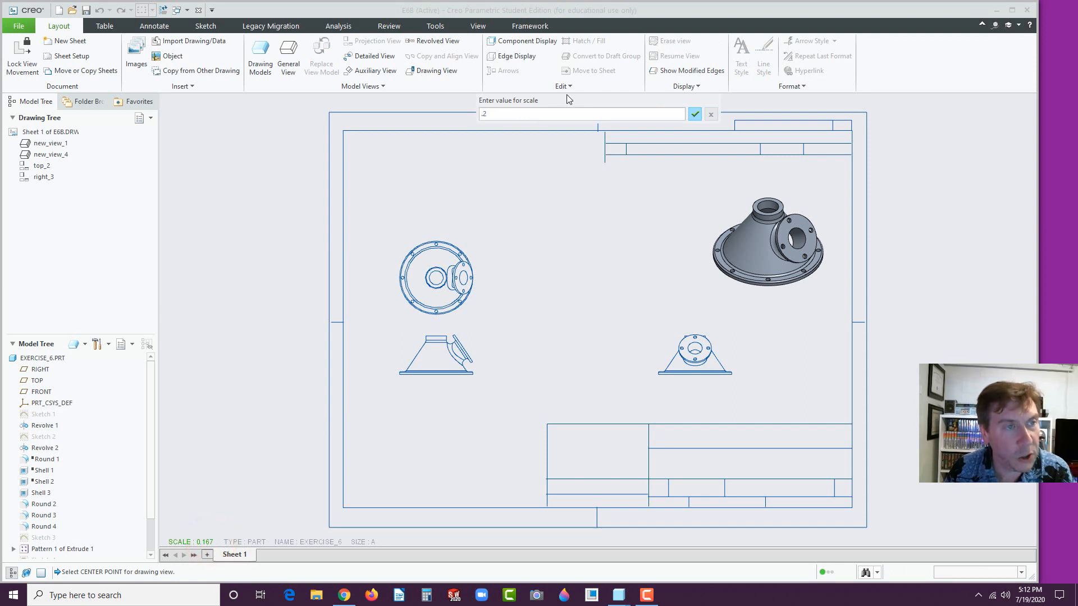
{"action": "left_click", "coordinate": [694, 114]}
Move the front view straight down to widen the gap below the top view.
{"action": "left_click", "coordinate": [437, 357]}
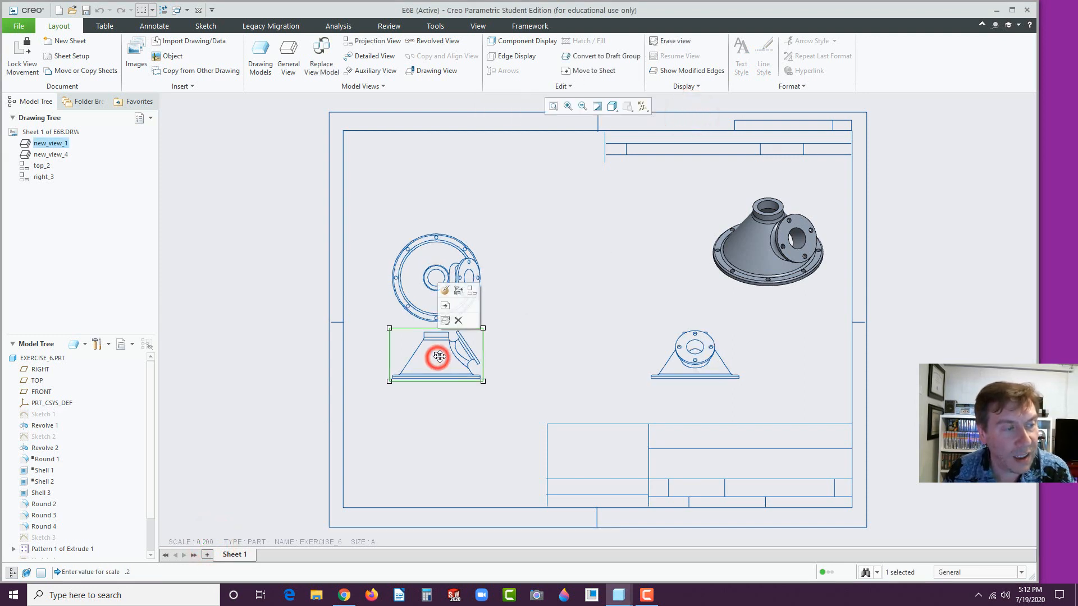
{"action": "left_click_drag", "start_coordinate": [438, 356], "coordinate": [438, 380]}
{"action": "left_click", "coordinate": [536, 356]}
{"action": "left_click", "coordinate": [442, 378]}
{"action": "left_click", "coordinate": [579, 271]}
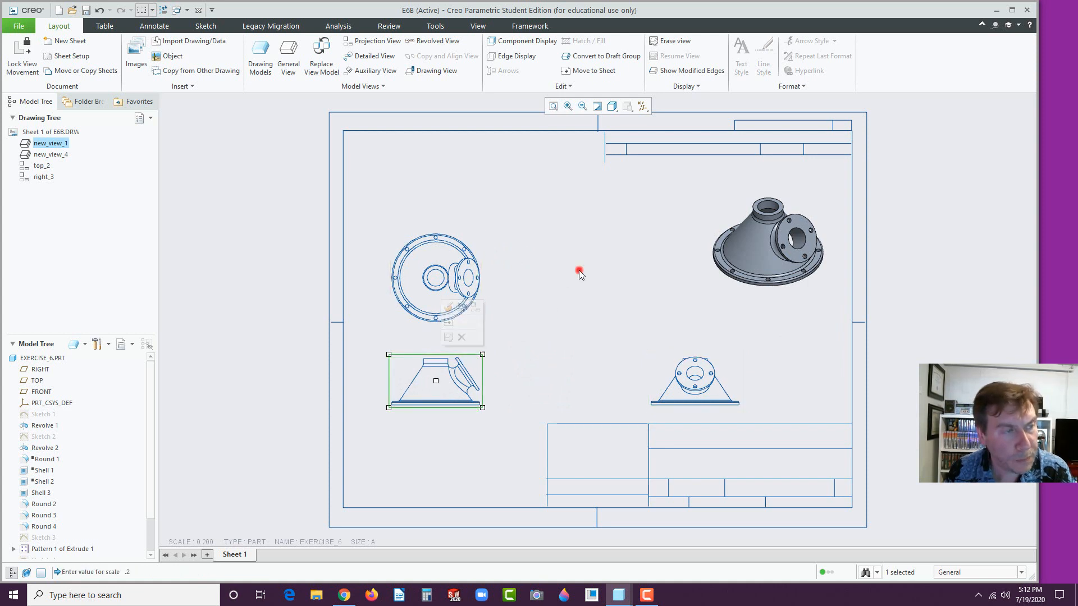
Move the top view slightly down toward the front view.
{"action": "left_click", "coordinate": [439, 273]}
{"action": "left_click_drag", "start_coordinate": [439, 273], "coordinate": [440, 283]}
{"action": "left_click", "coordinate": [524, 282]}
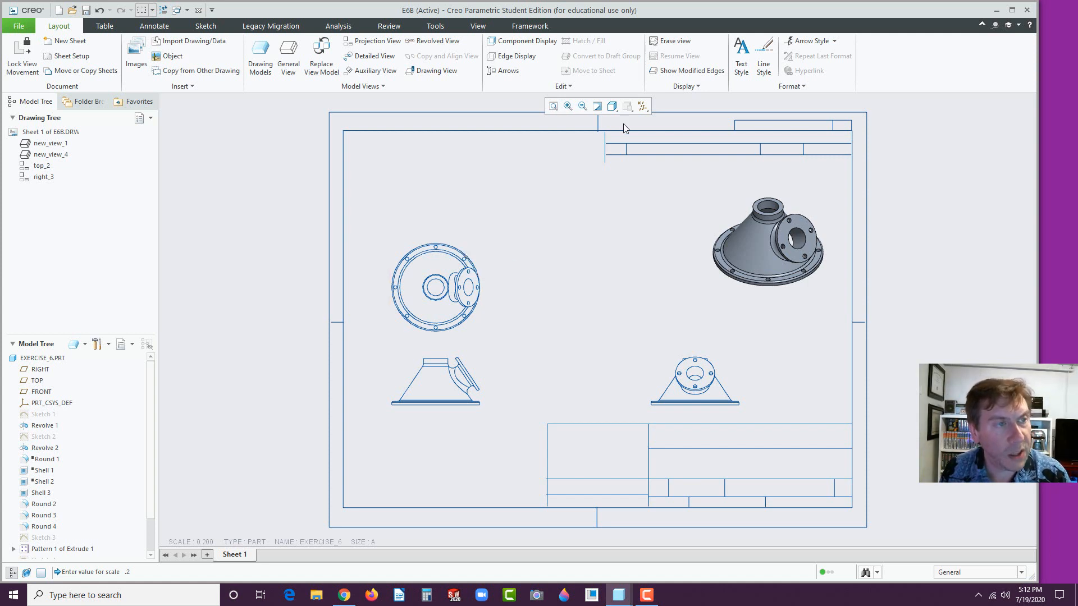
Turn on the display of datum planes in the drawing.
{"action": "left_click", "coordinate": [643, 107]}
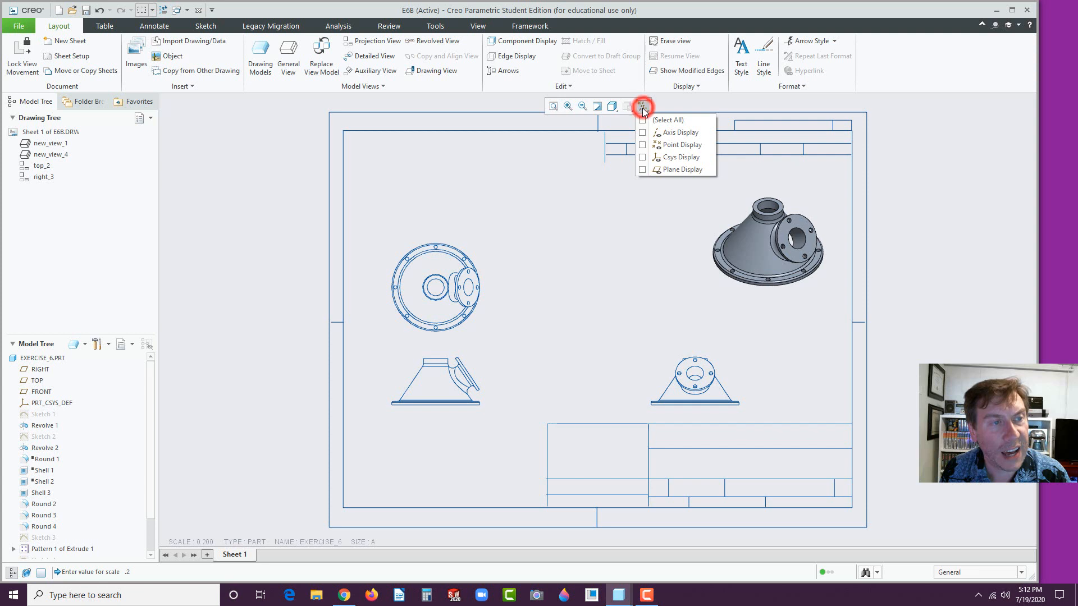
{"action": "left_click", "coordinate": [643, 169]}
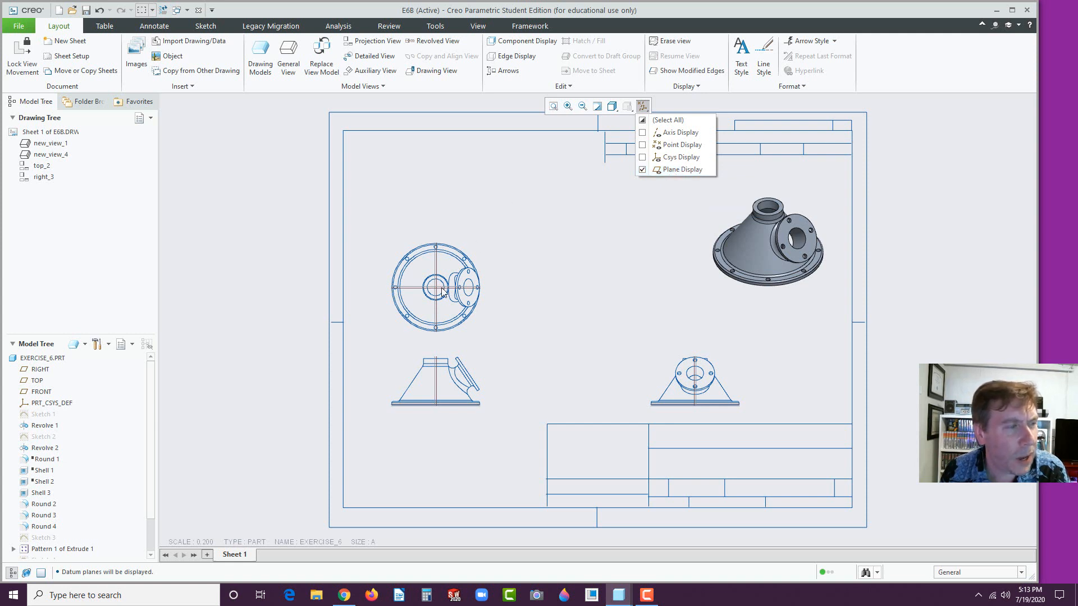
{"action": "left_click", "coordinate": [490, 196]}
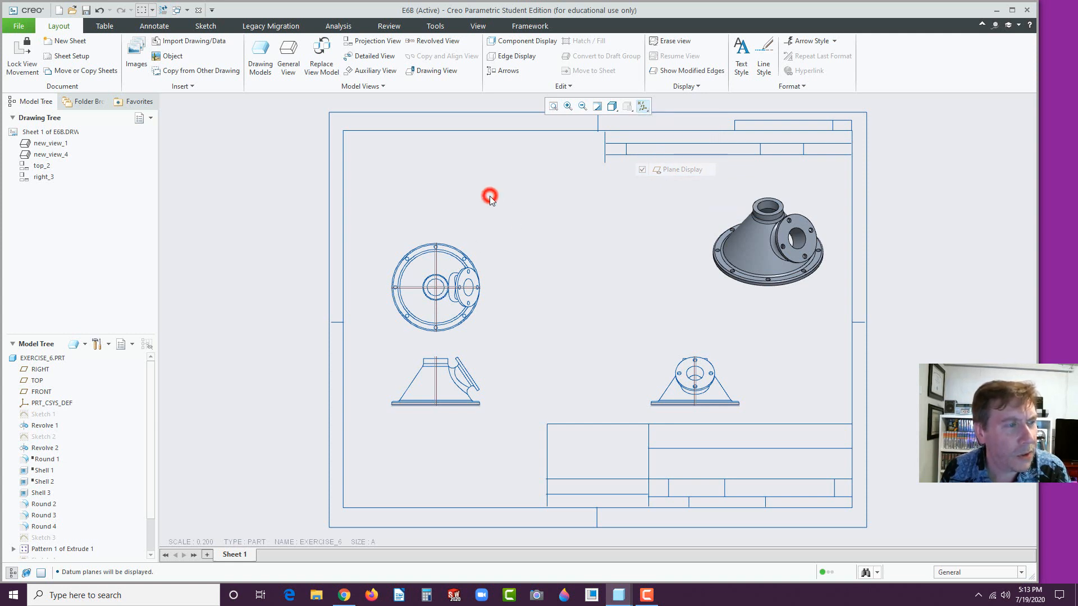
Add a projected view of the top view, placed directly above it near the sheet's upper border.
{"action": "left_click", "coordinate": [470, 244]}
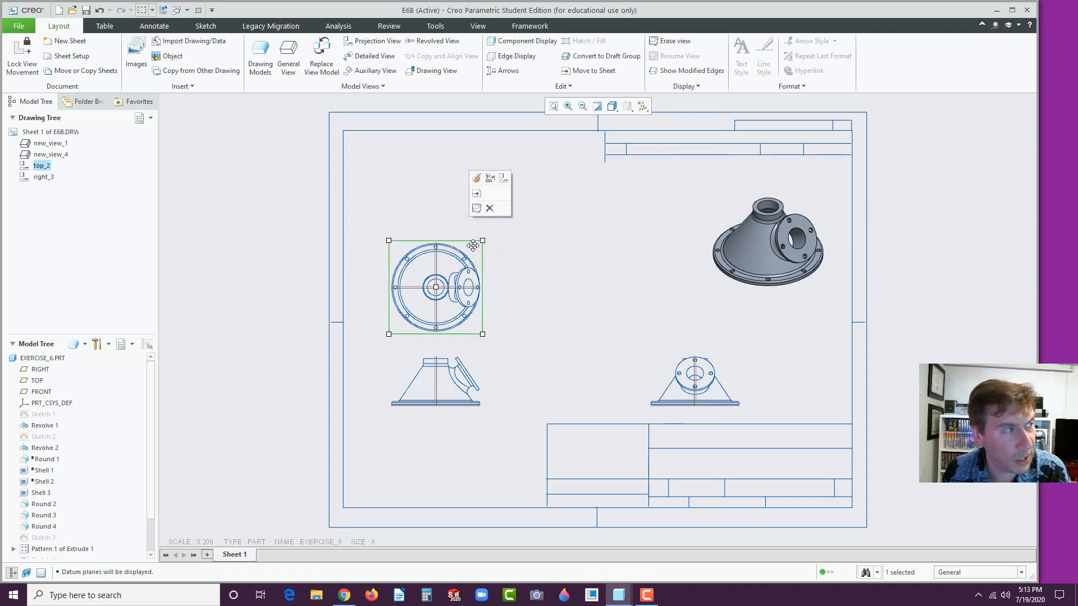
{"action": "left_click", "coordinate": [389, 43]}
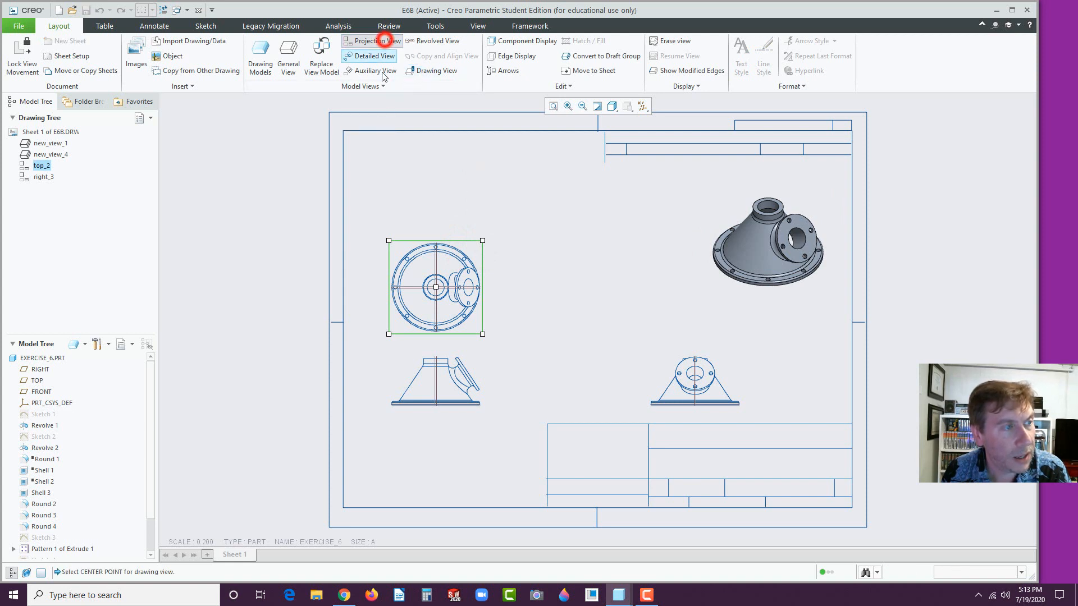
{"action": "left_click", "coordinate": [443, 177]}
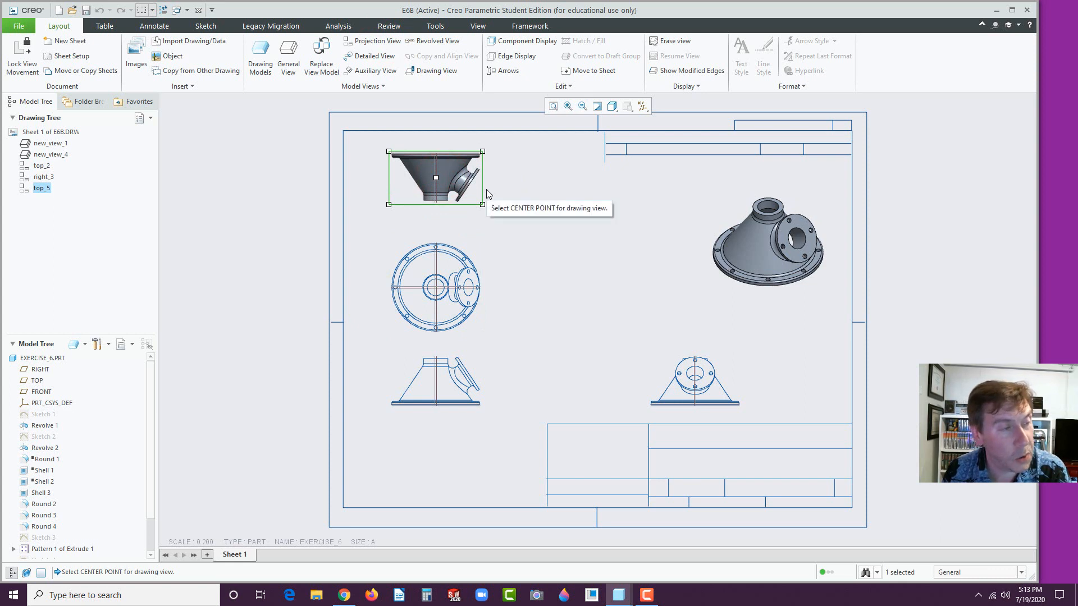
Apply a full 2D cross-section named B to the uppermost projected view, cut along the top view's horizontal datum plane.
{"action": "double_click", "coordinate": [461, 182]}
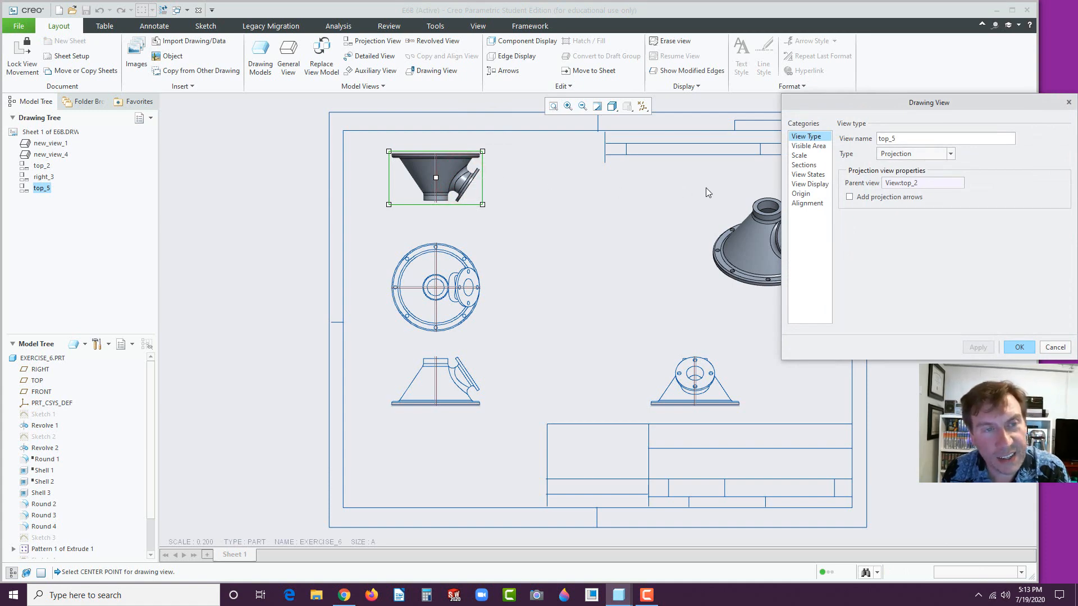
{"action": "left_click", "coordinate": [804, 165]}
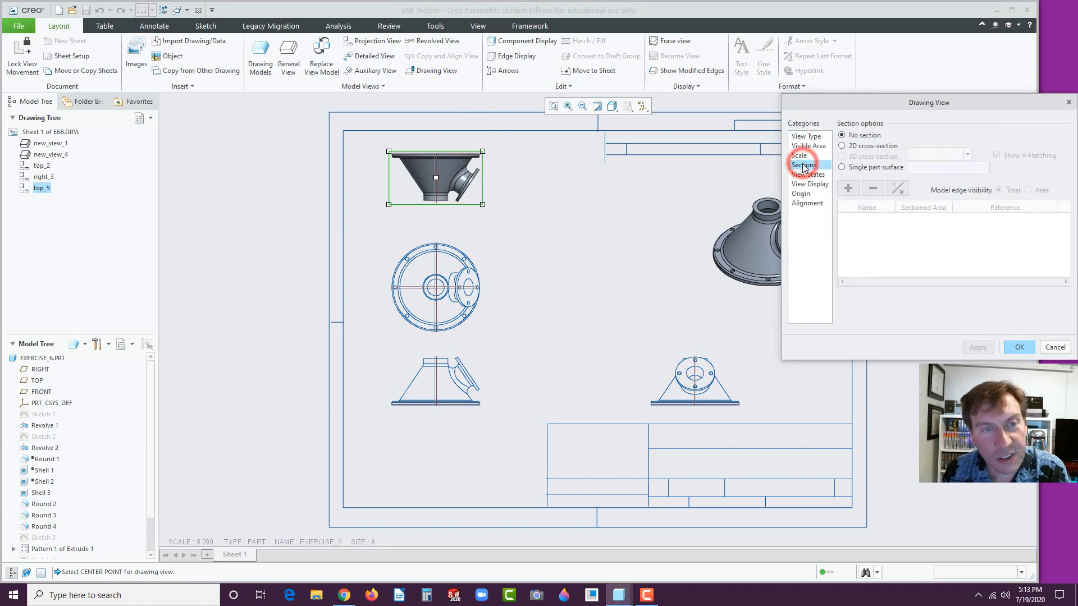
{"action": "left_click", "coordinate": [842, 146]}
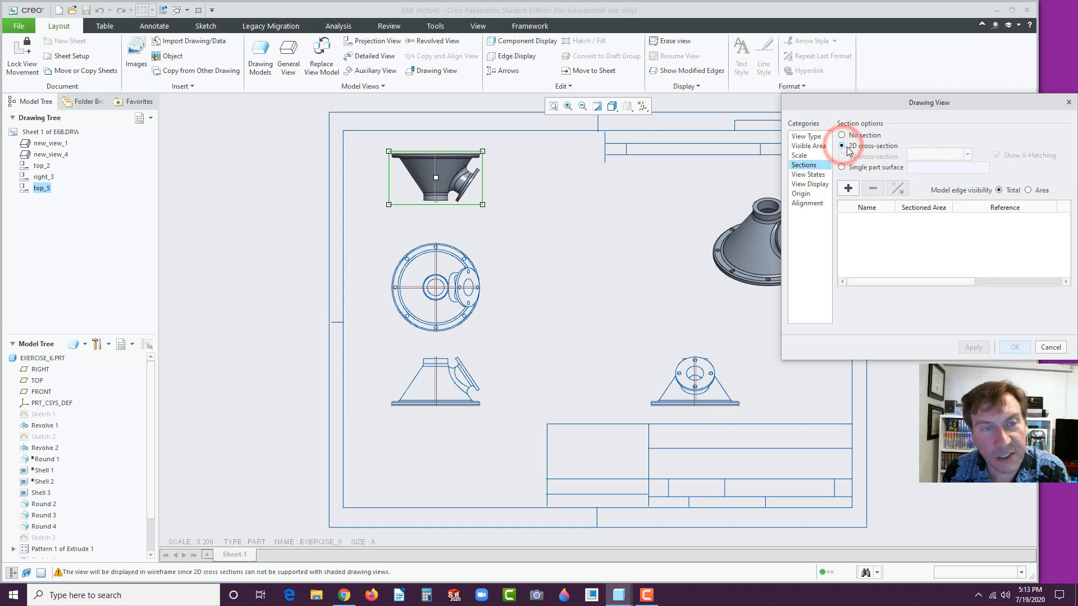
{"action": "left_click", "coordinate": [848, 189]}
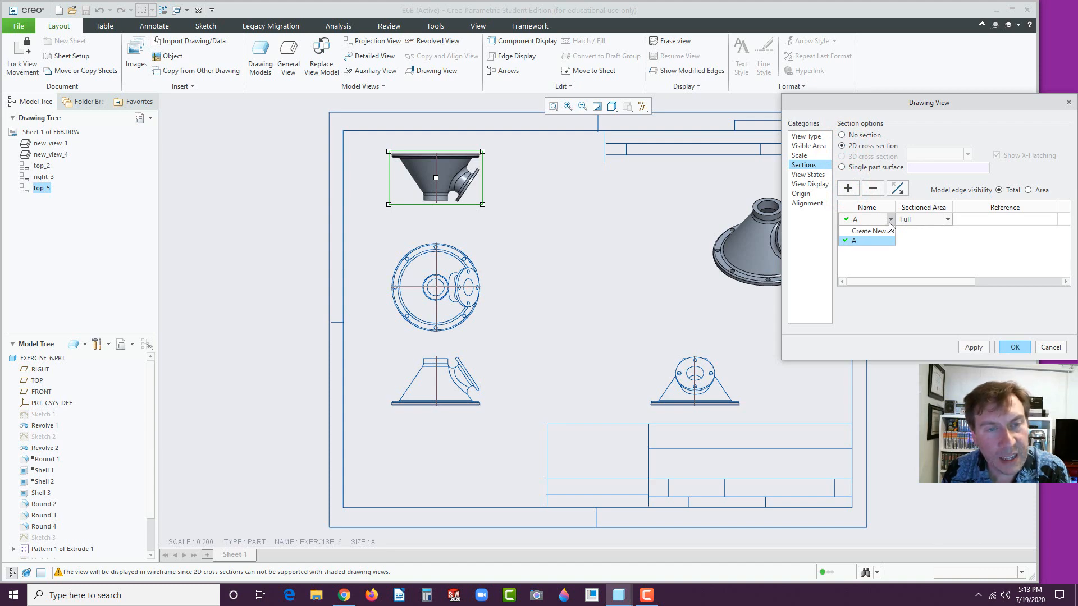
{"action": "left_click", "coordinate": [870, 232]}
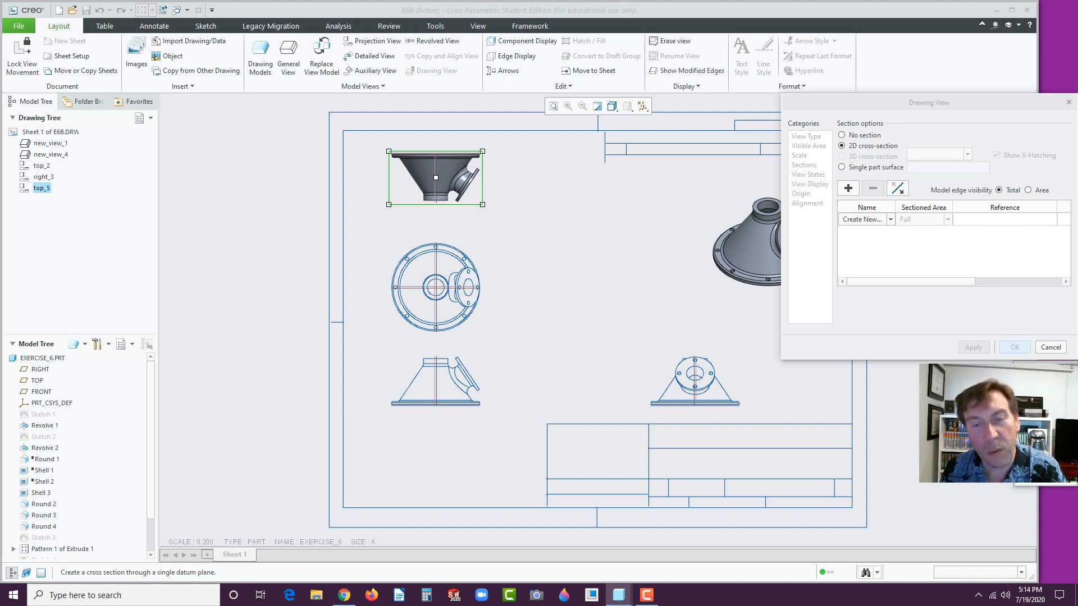
{"action": "left_click", "coordinate": [1031, 466]}
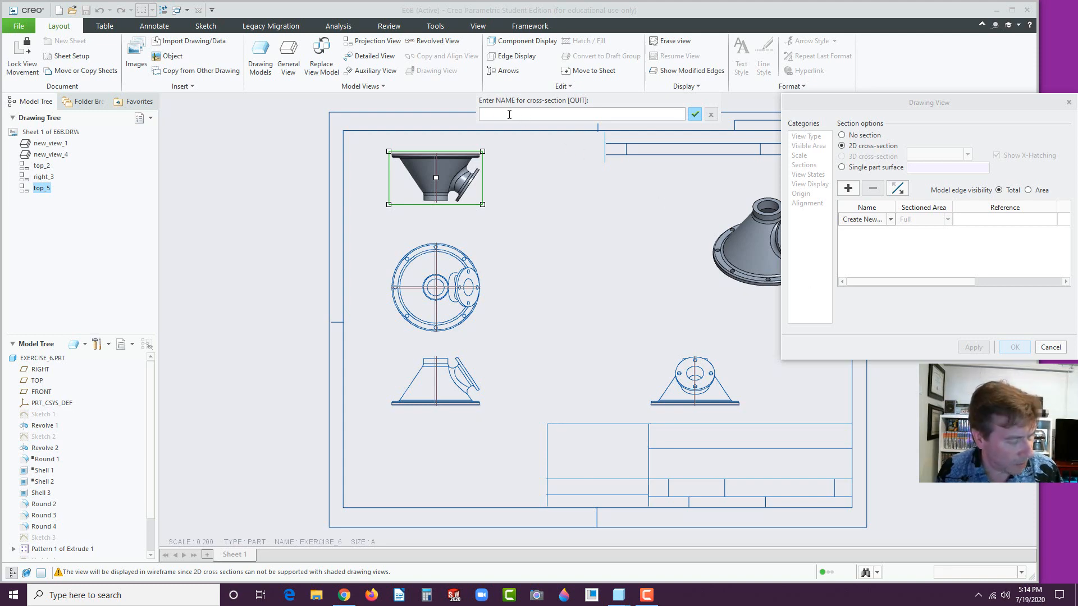
{"action": "type", "text": "B"}
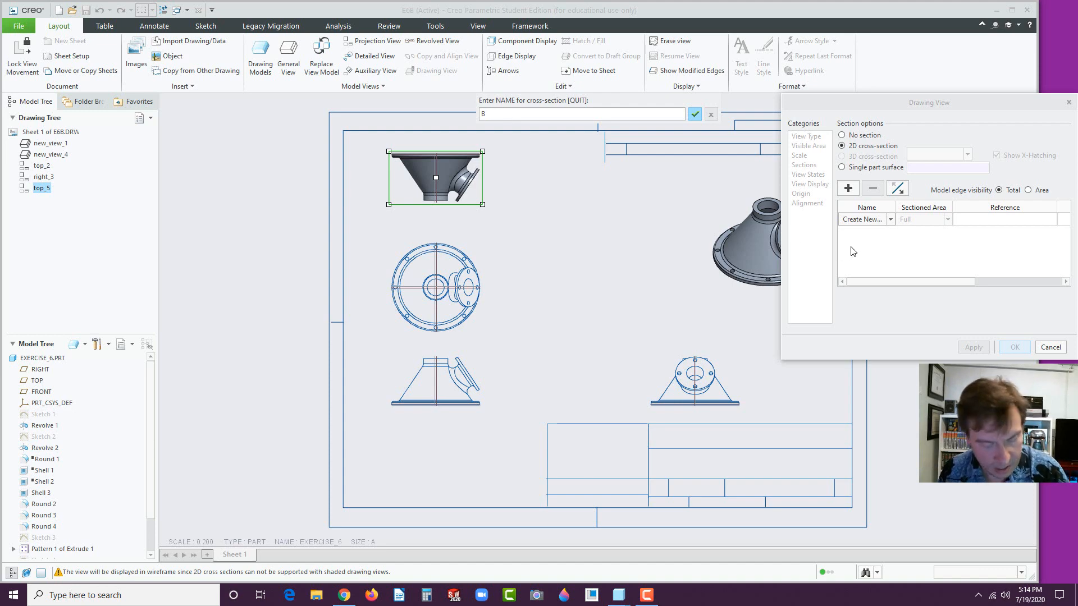
{"action": "left_click", "coordinate": [695, 115]}
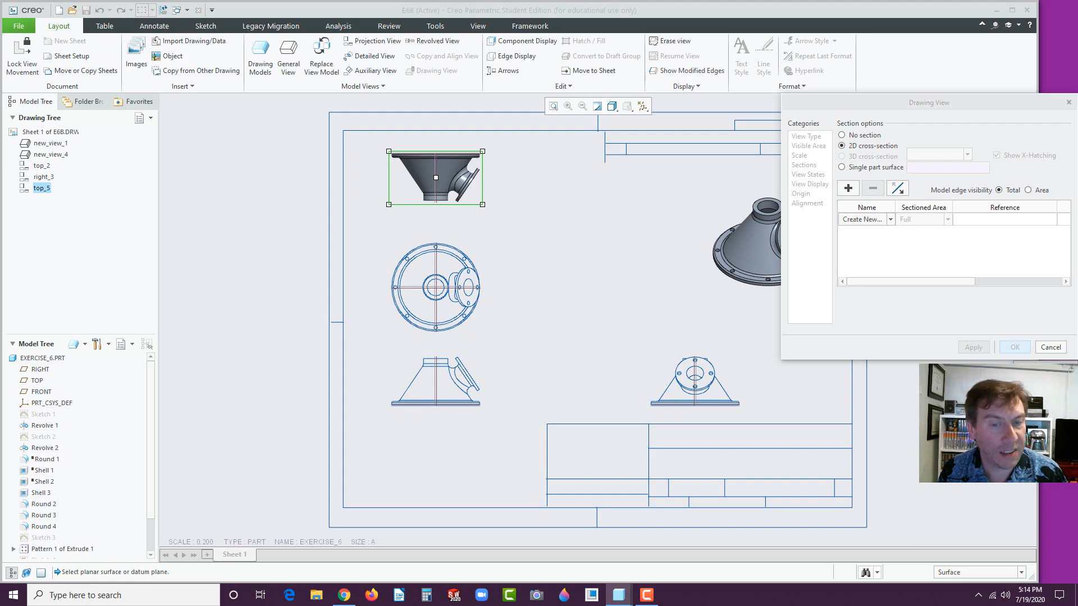
{"action": "left_click", "coordinate": [448, 293]}
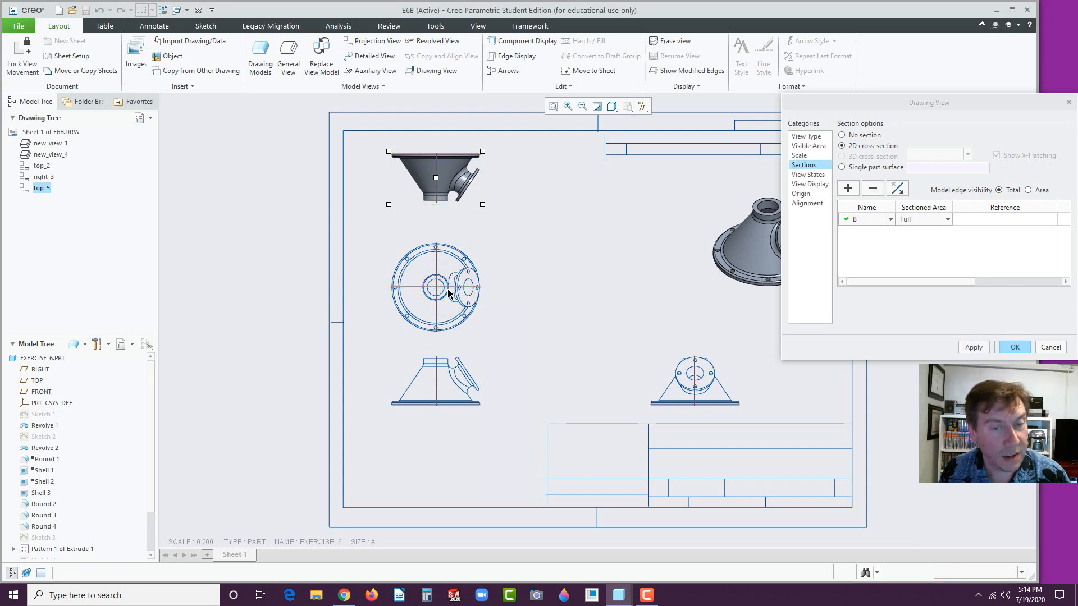
{"action": "left_click", "coordinate": [973, 347]}
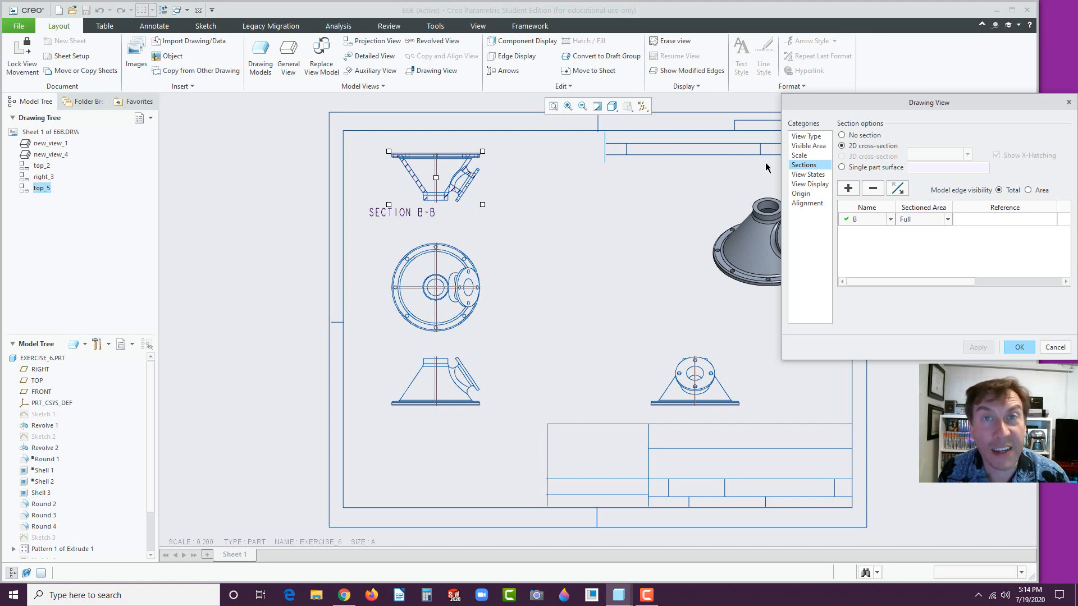
Set the section view's display style to No Hidden and its tangent edges to Phantom.
{"action": "left_click", "coordinate": [809, 184]}
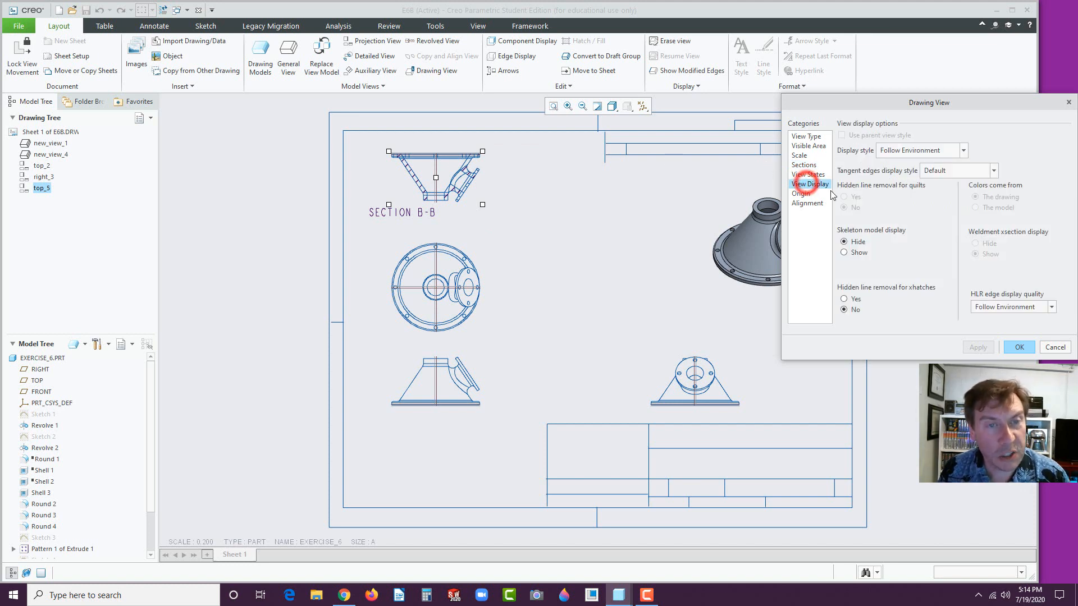
{"action": "left_click", "coordinate": [910, 150]}
{"action": "left_click", "coordinate": [905, 202]}
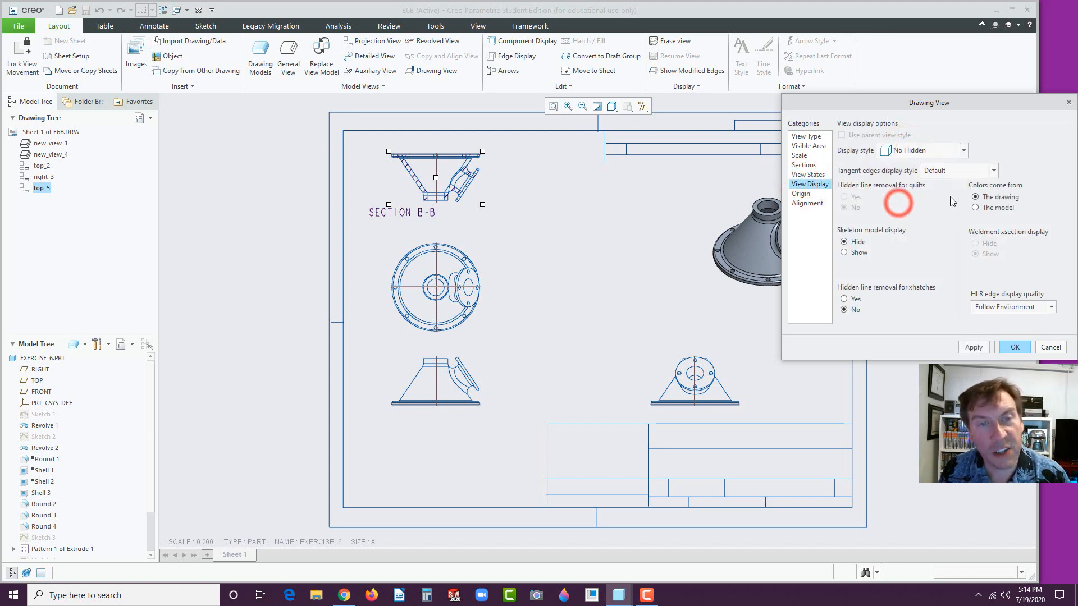
{"action": "left_click", "coordinate": [993, 171]}
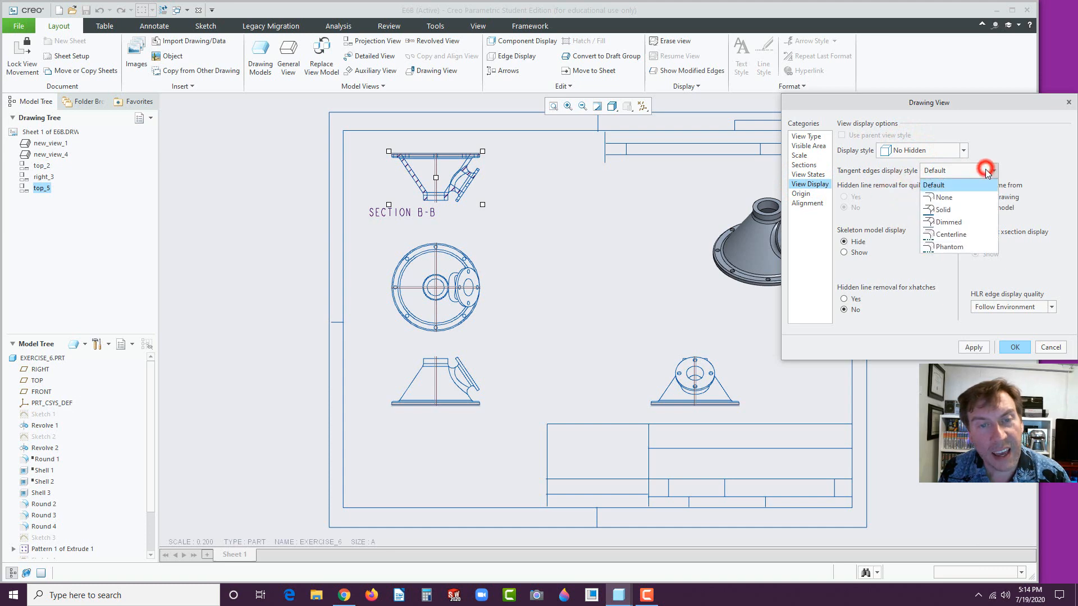
{"action": "left_click", "coordinate": [943, 248]}
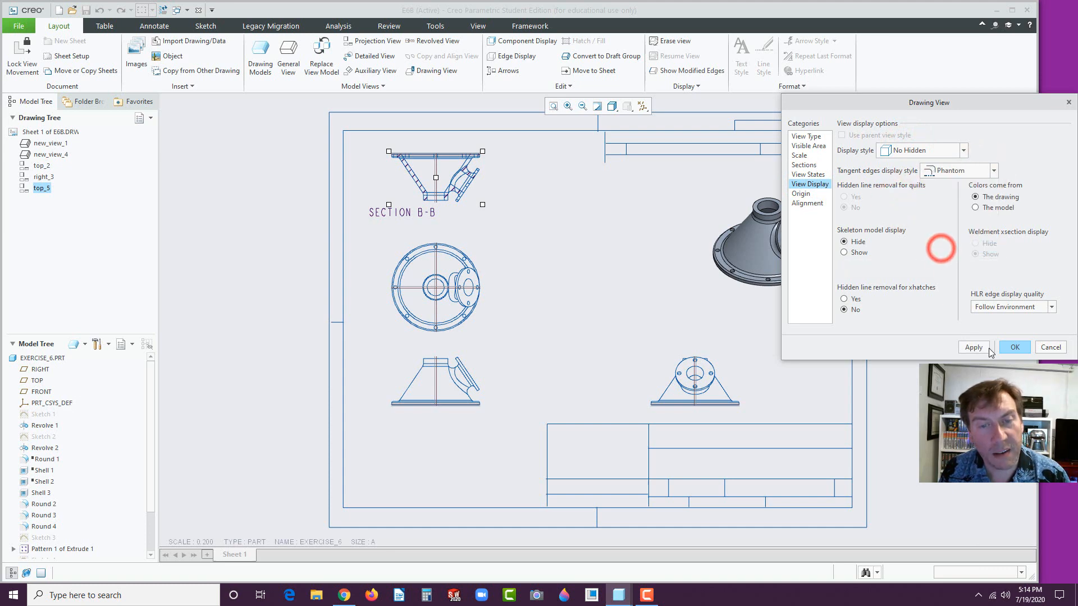
{"action": "left_click", "coordinate": [977, 348]}
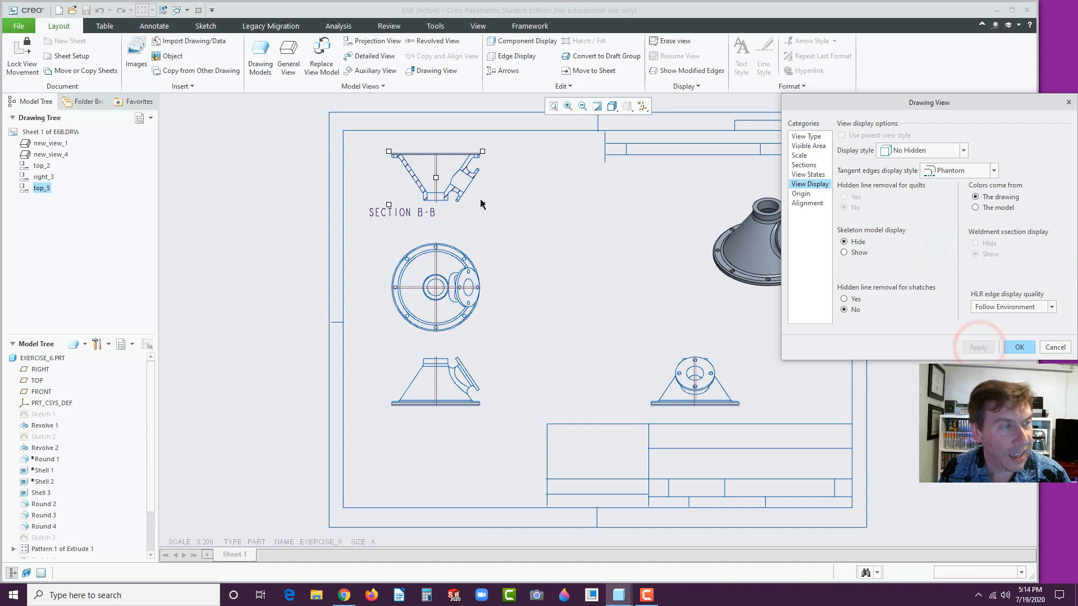
{"action": "left_click", "coordinate": [1019, 347]}
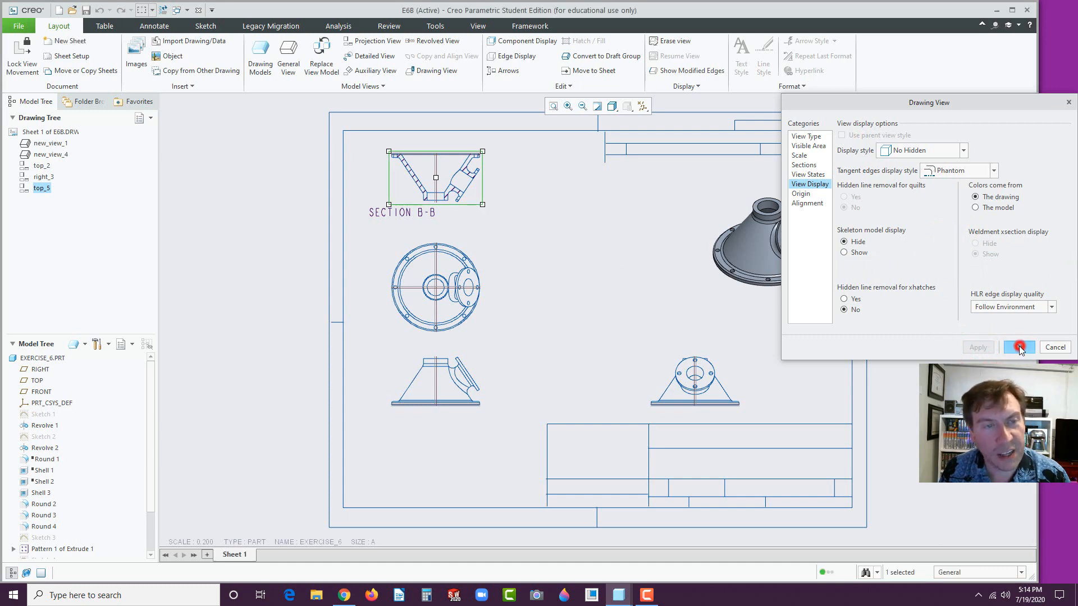
Move the SECTION B-B label sideways and slightly down so it sits beneath the section view.
{"action": "left_click", "coordinate": [429, 213]}
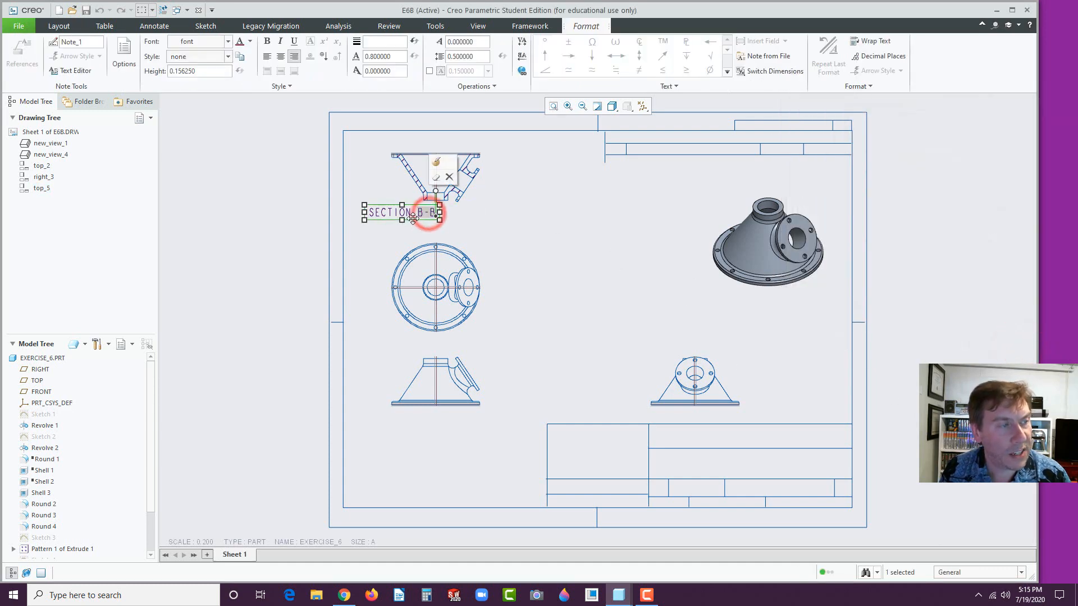
{"action": "left_click_drag", "start_coordinate": [419, 223], "coordinate": [464, 225]}
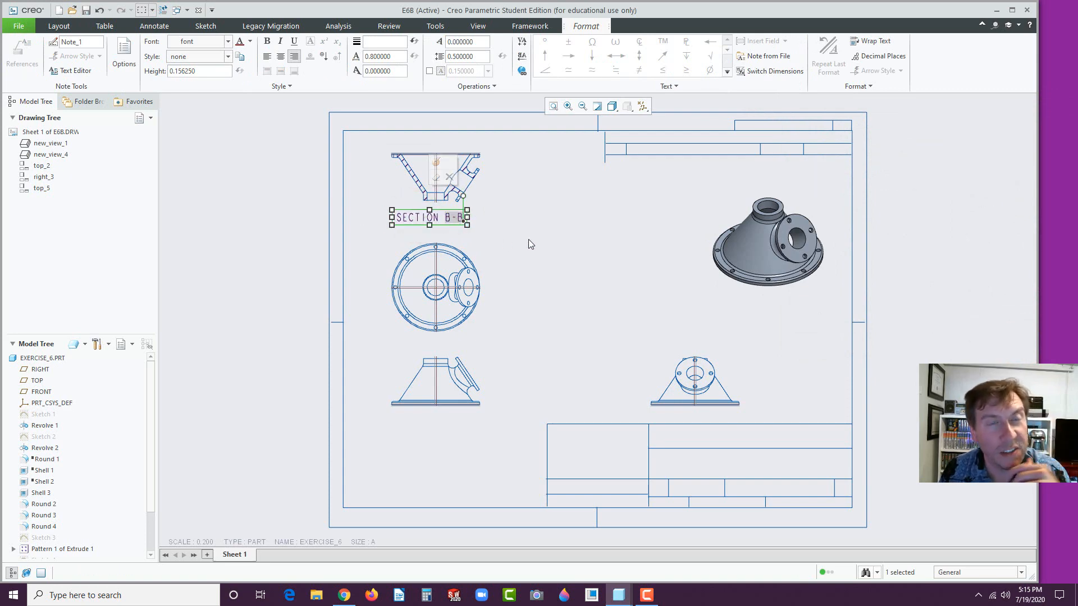
{"action": "left_click", "coordinate": [499, 237]}
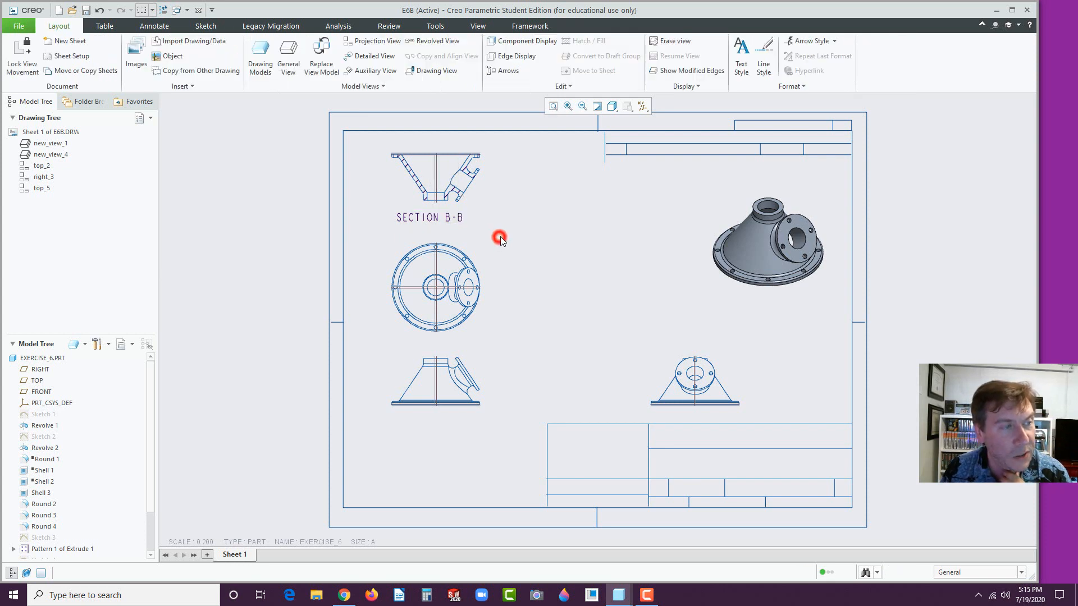
Turn off the display of datum planes and shift the SECTION B-B label slightly right to center it under its view.
{"action": "left_click", "coordinate": [442, 217]}
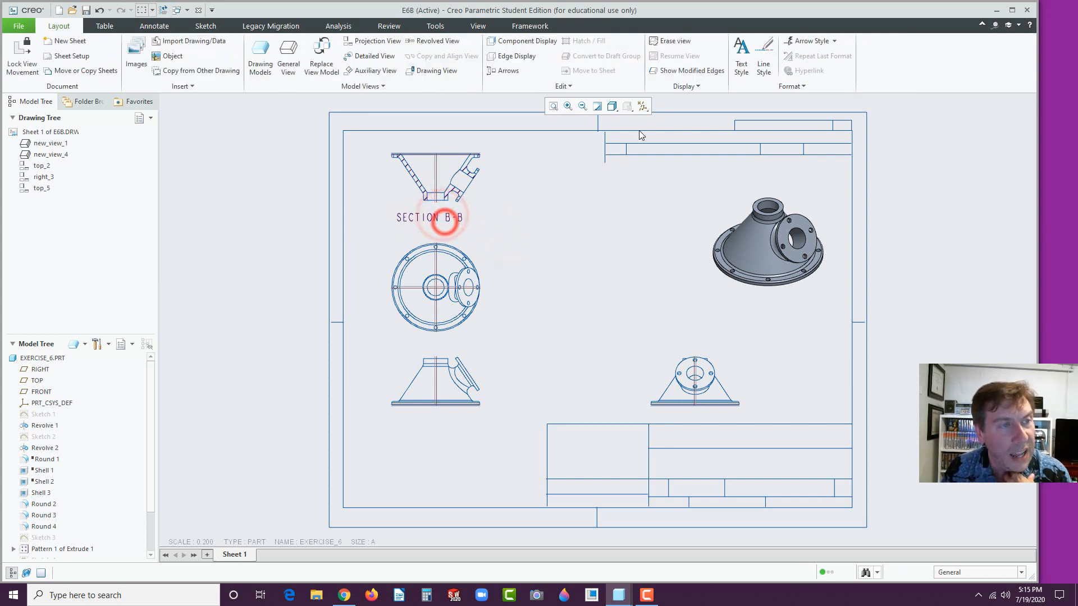
{"action": "left_click", "coordinate": [642, 107]}
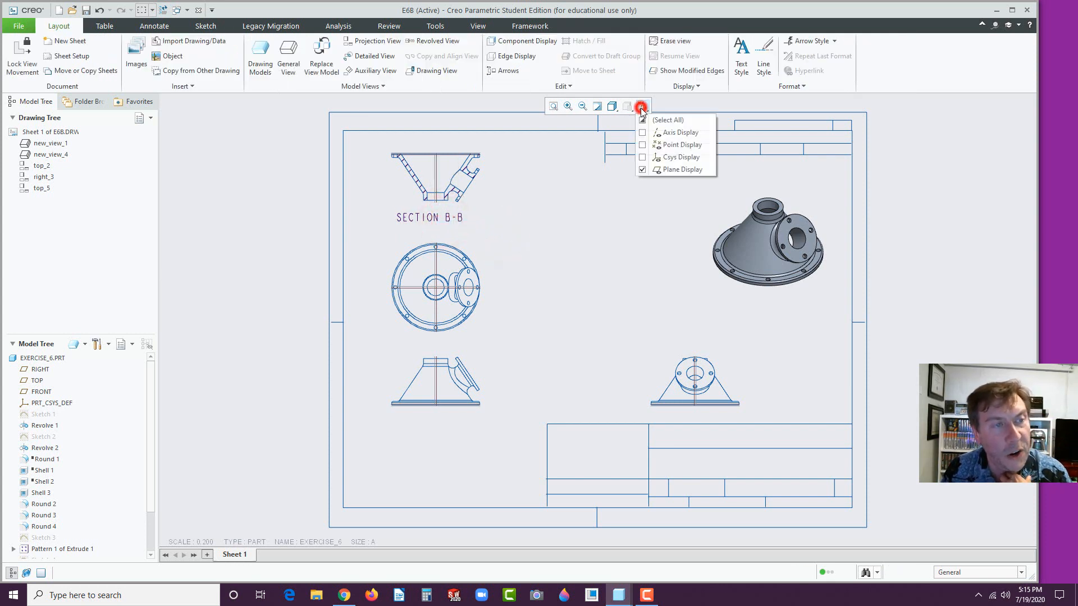
{"action": "left_click", "coordinate": [643, 169]}
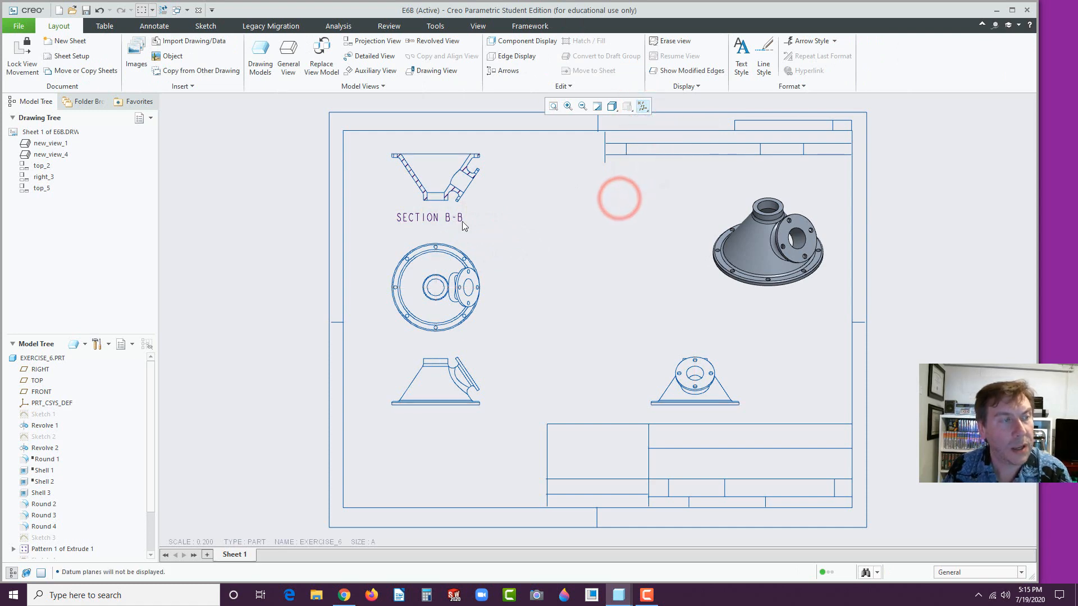
{"action": "left_click", "coordinate": [428, 220]}
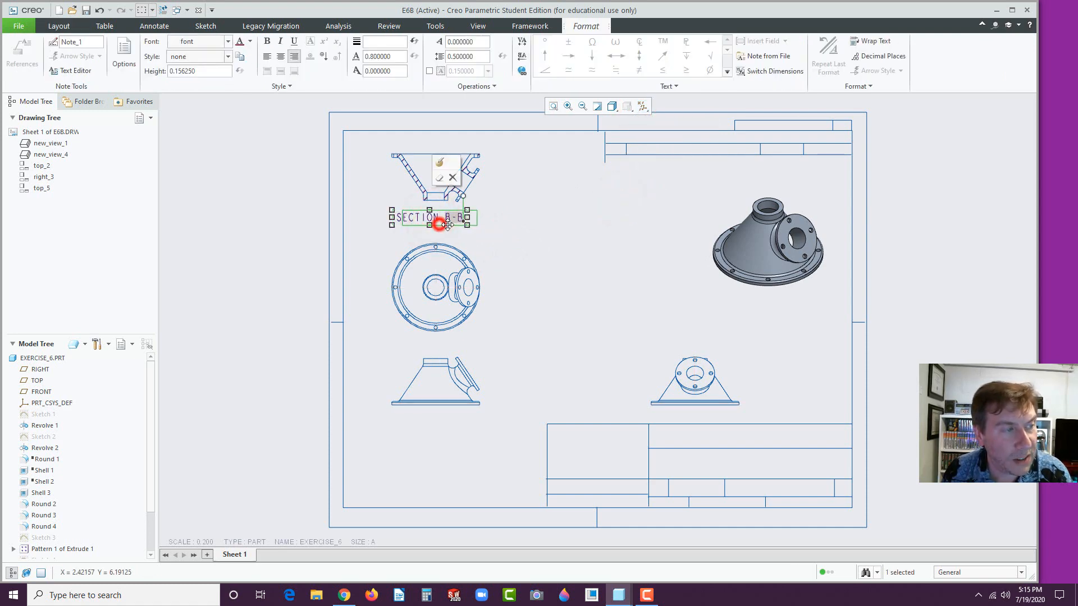
{"action": "left_click", "coordinate": [534, 233]}
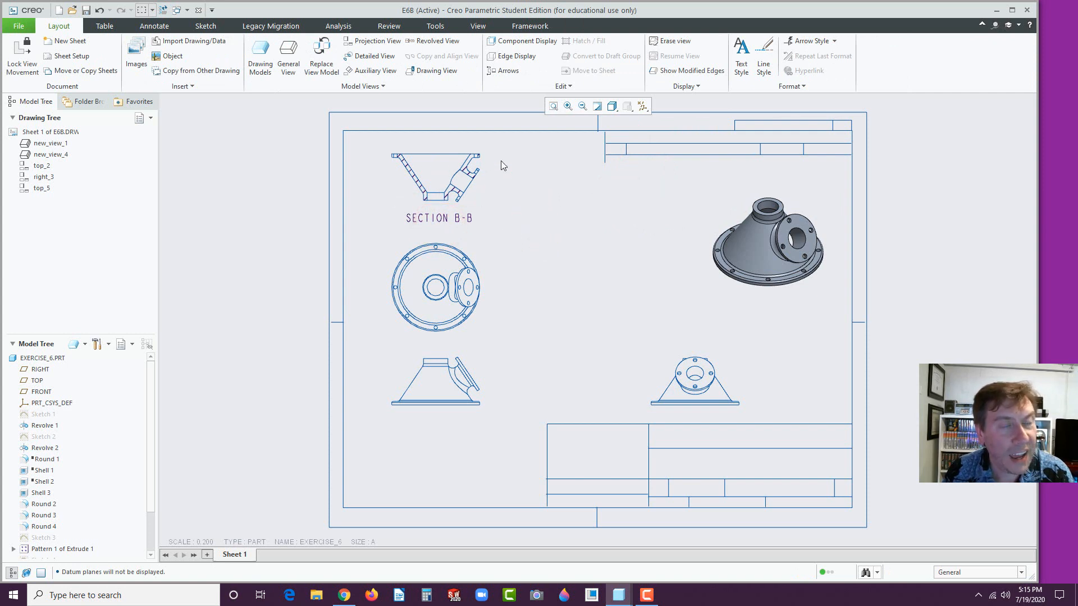
Create a detailed view of the section view's angled flange area, outlined with a spline, and place it beside the section view.
{"action": "left_click", "coordinate": [382, 57]}
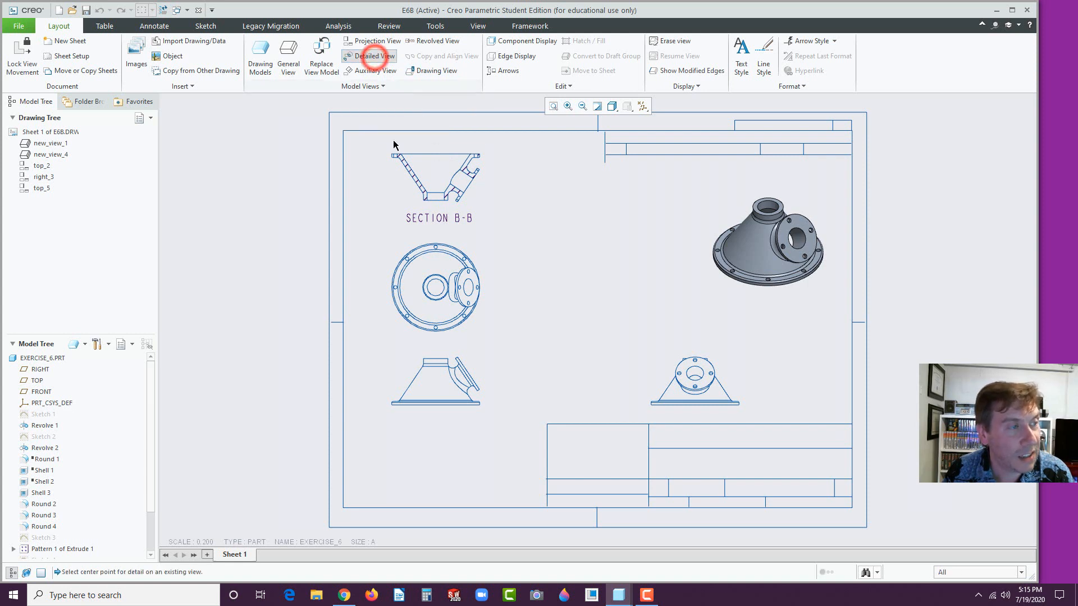
{"action": "left_click", "coordinate": [467, 166]}
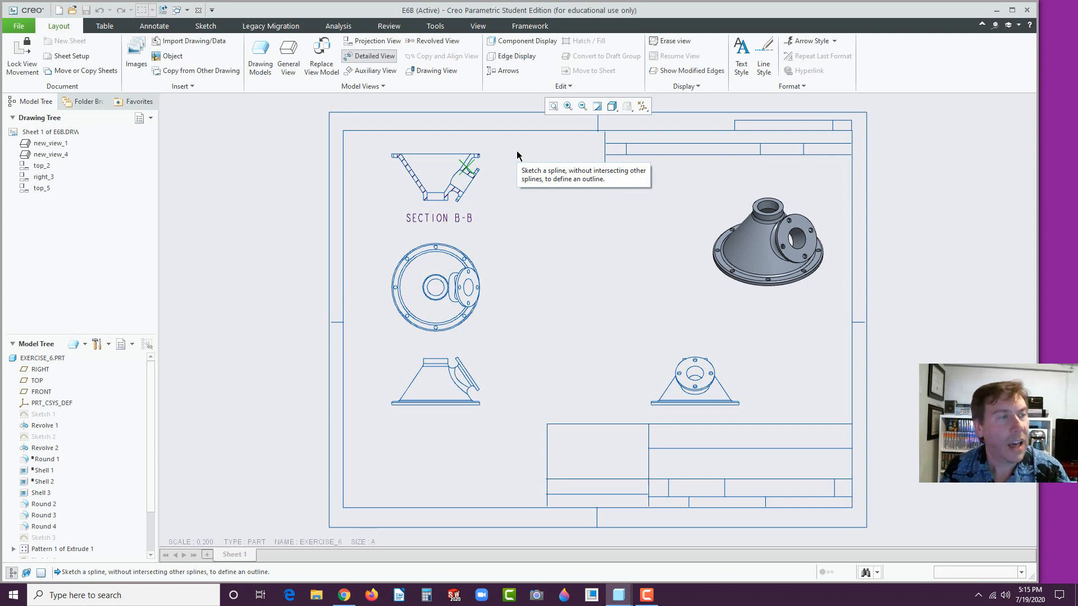
{"action": "left_click", "coordinate": [470, 142]}
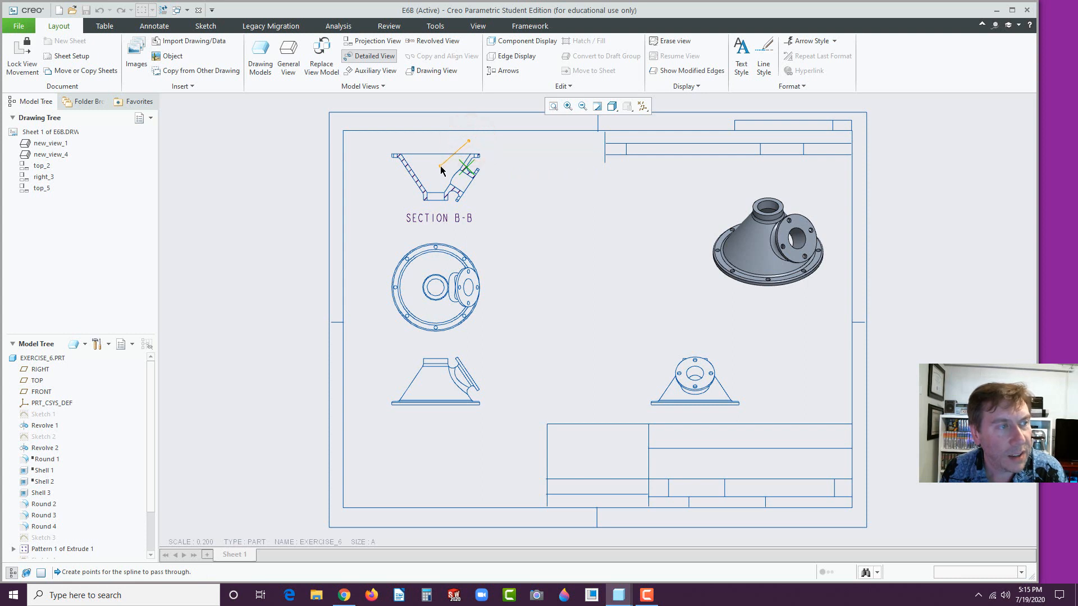
{"action": "left_click", "coordinate": [467, 186]}
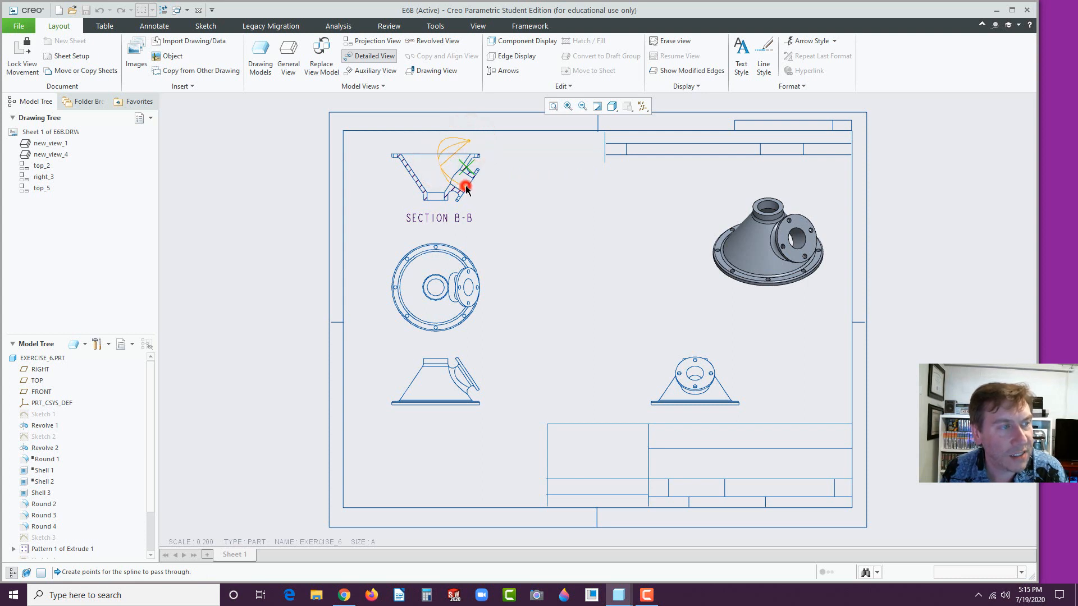
{"action": "left_click", "coordinate": [498, 163]}
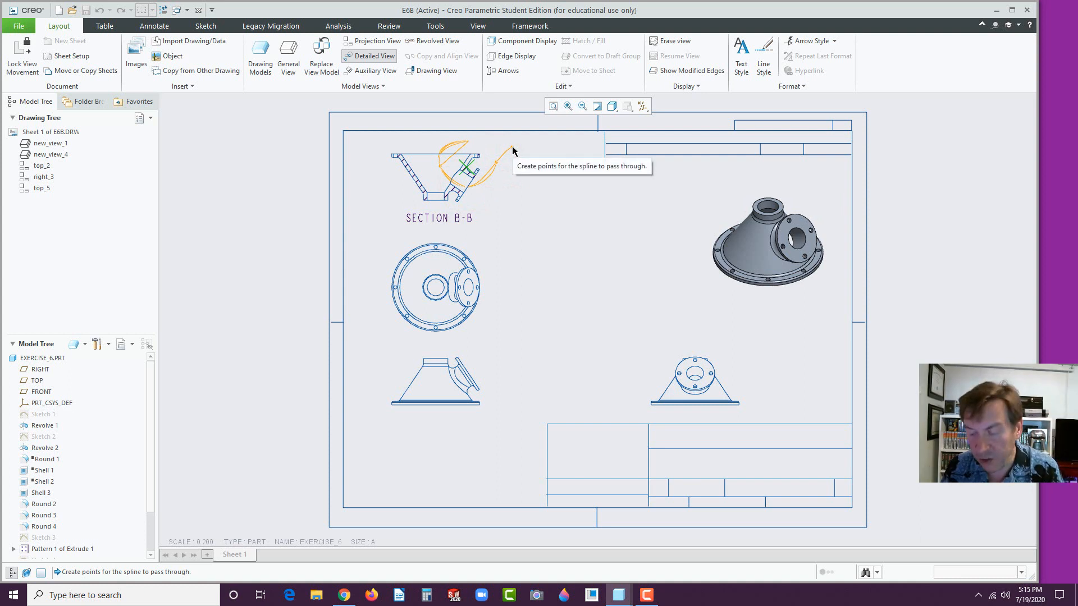
{"action": "middle_click", "coordinate": [477, 189]}
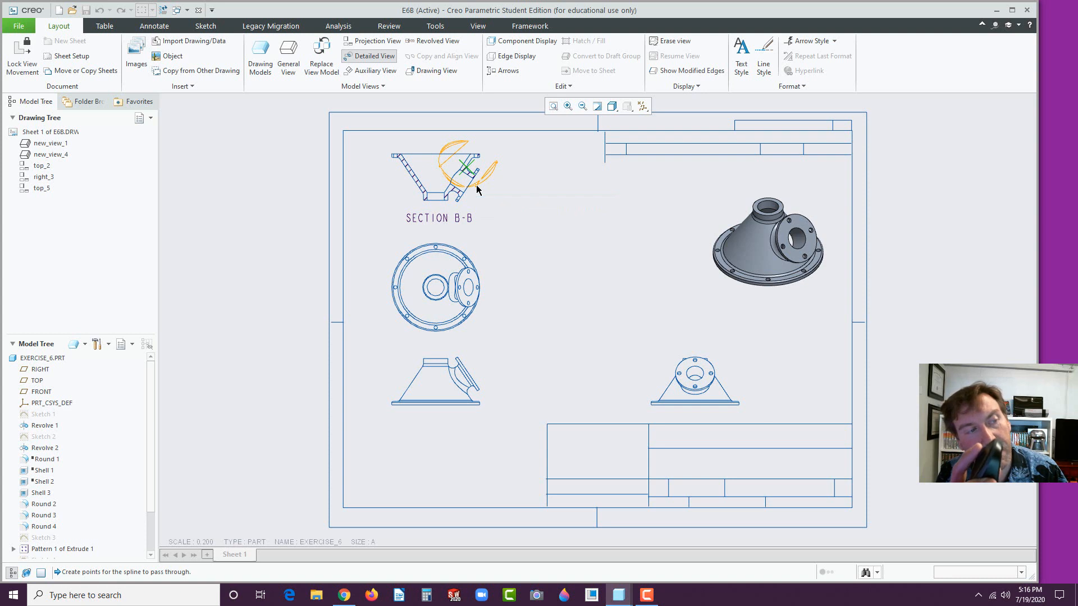
{"action": "left_click", "coordinate": [580, 219]}
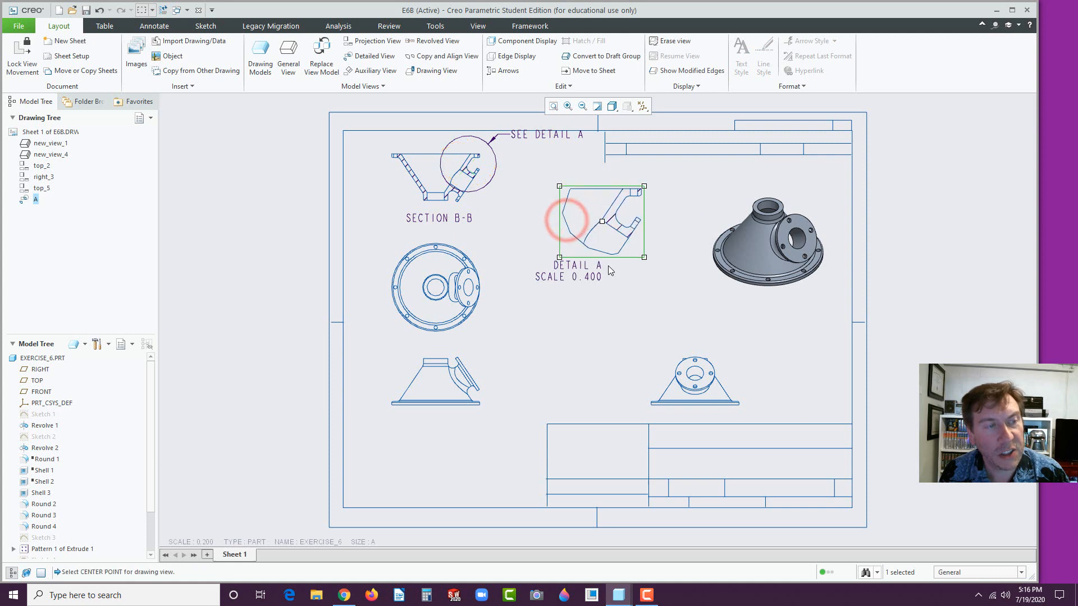
{"action": "left_click", "coordinate": [577, 267]}
{"action": "left_click", "coordinate": [612, 313]}
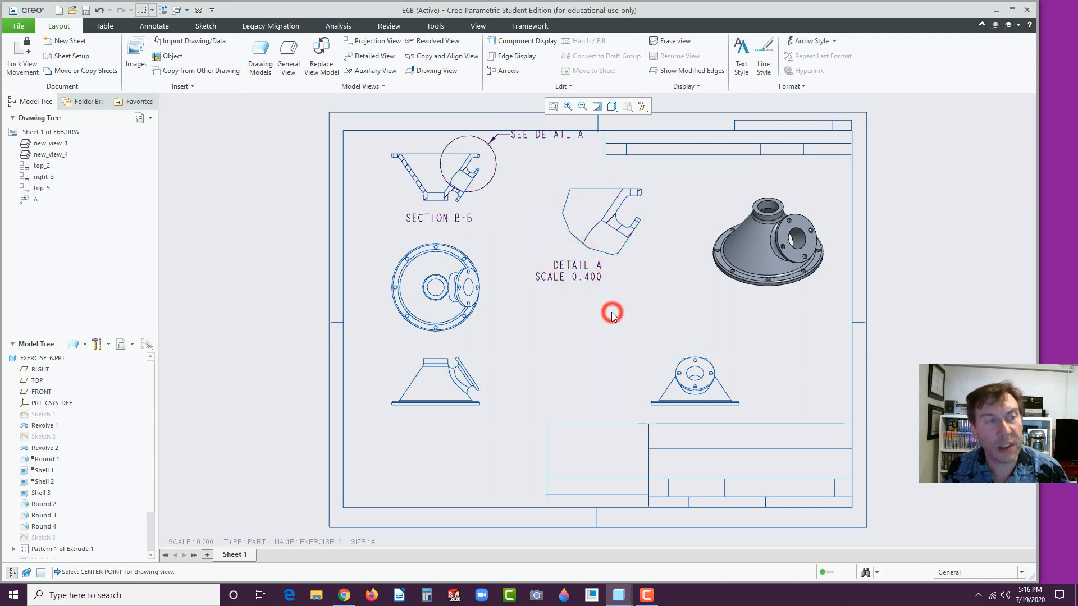
Move the section view slightly down from the sheet border and shift the top view slightly down below it.
{"action": "left_click", "coordinate": [435, 204]}
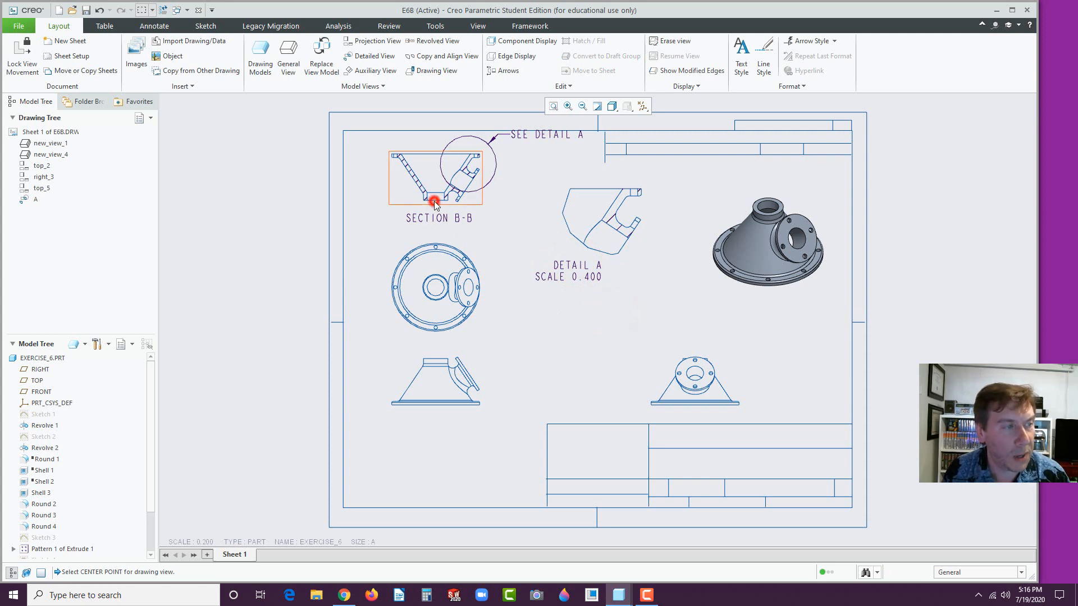
{"action": "left_click_drag", "start_coordinate": [435, 183], "coordinate": [435, 195]}
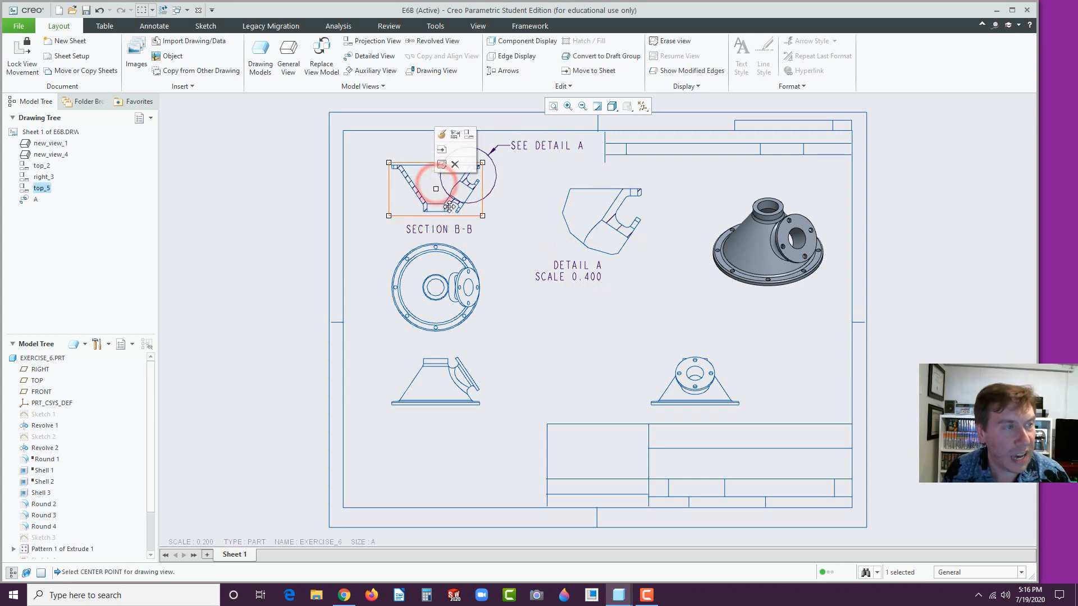
{"action": "left_click", "coordinate": [434, 301]}
{"action": "left_click_drag", "start_coordinate": [434, 301], "coordinate": [434, 311]}
{"action": "left_click", "coordinate": [531, 317]}
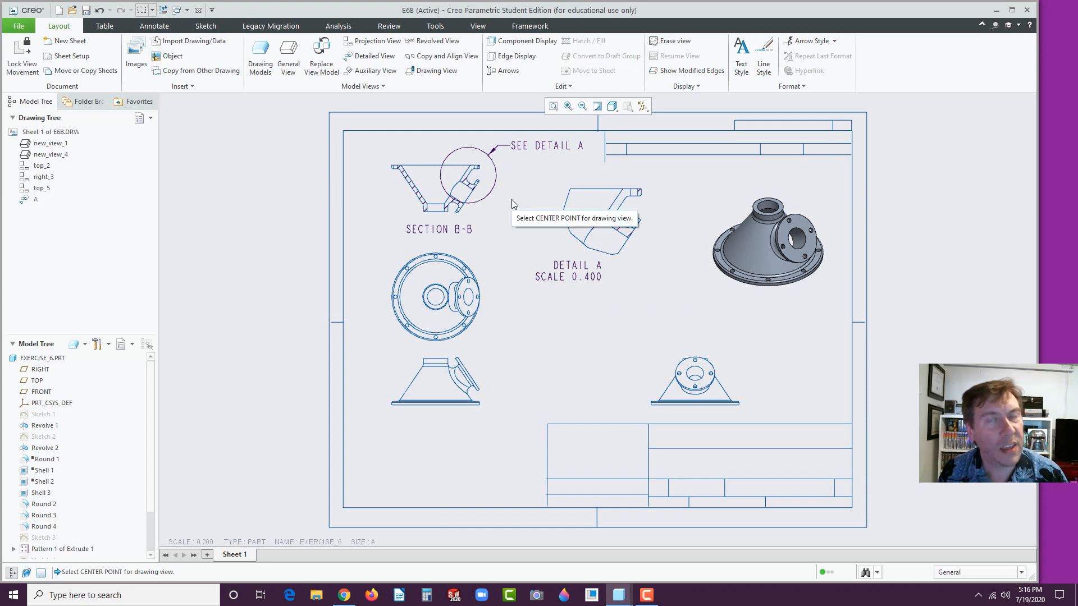
Set the text_height detail option in the drawing properties to .062.
{"action": "left_click", "coordinate": [26, 27]}
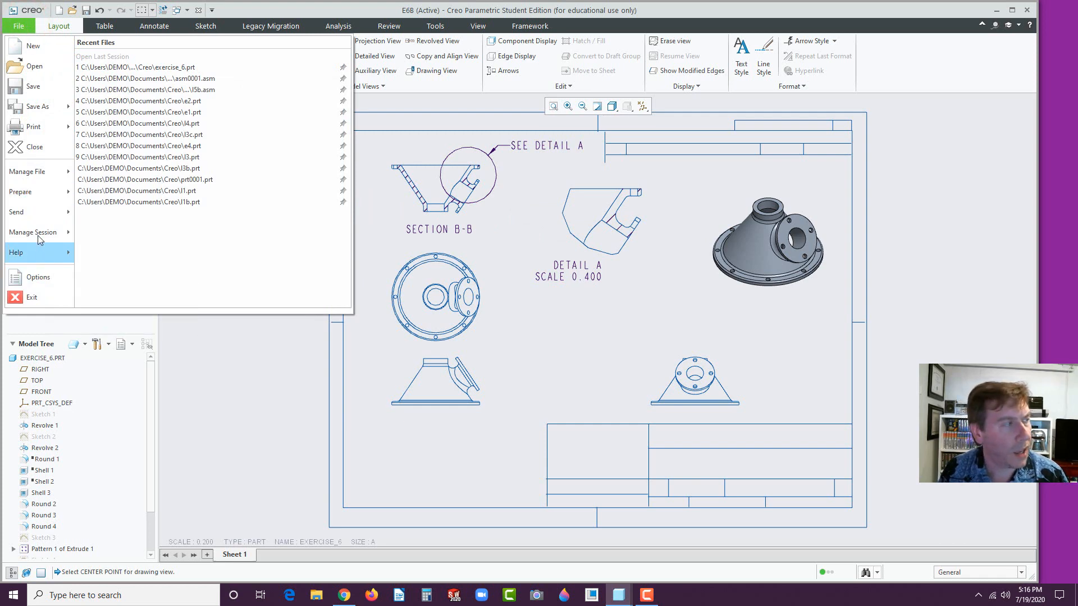
{"action": "mouse_move", "coordinate": [37, 194]}
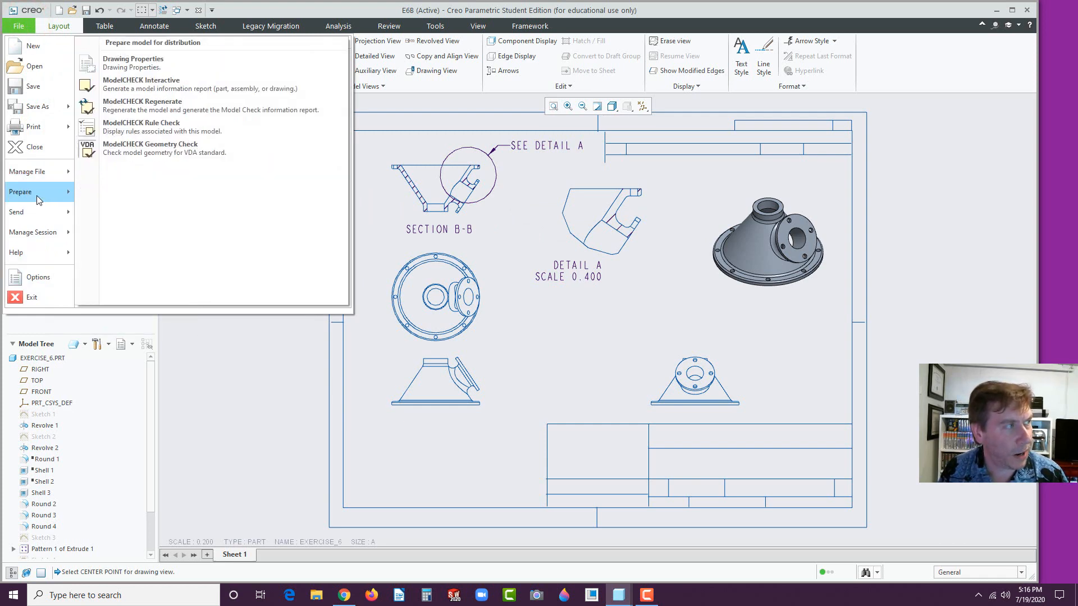
{"action": "left_click", "coordinate": [156, 65]}
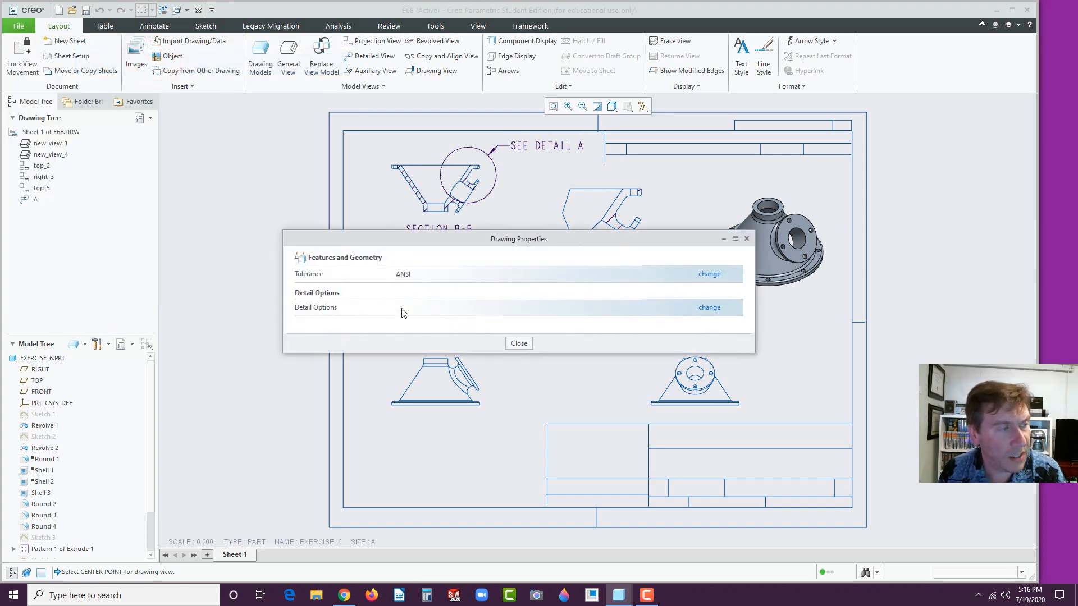
{"action": "left_click", "coordinate": [713, 309]}
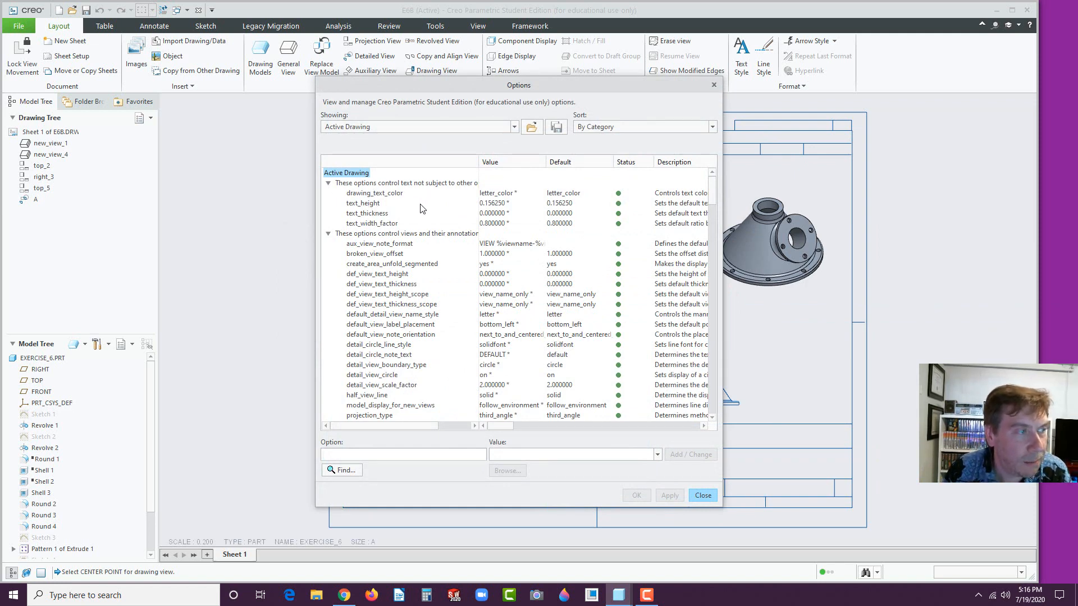
{"action": "left_click", "coordinate": [557, 206]}
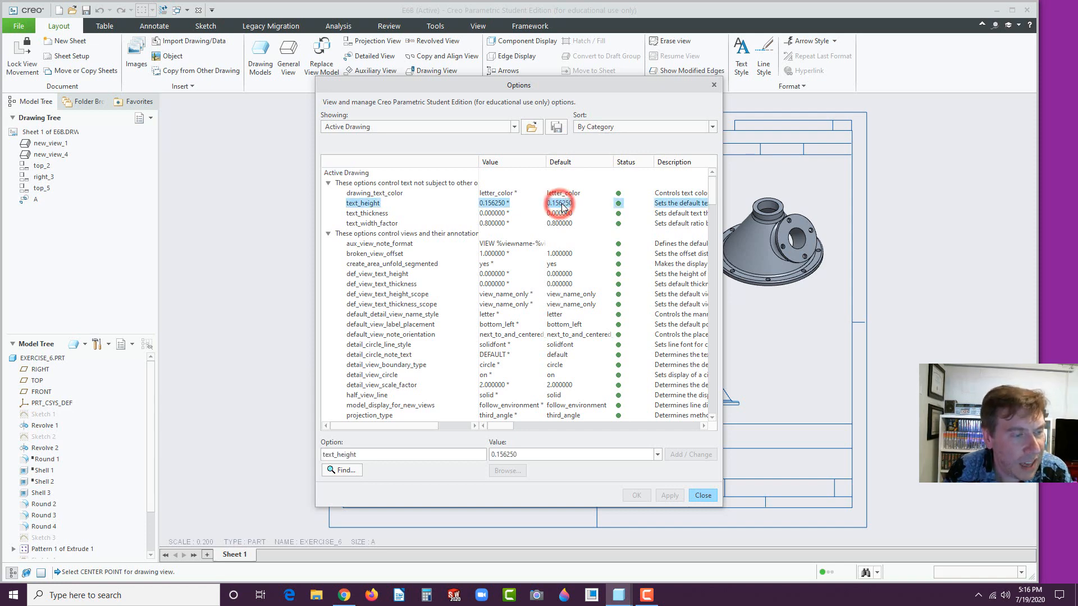
{"action": "double_click", "coordinate": [516, 454]}
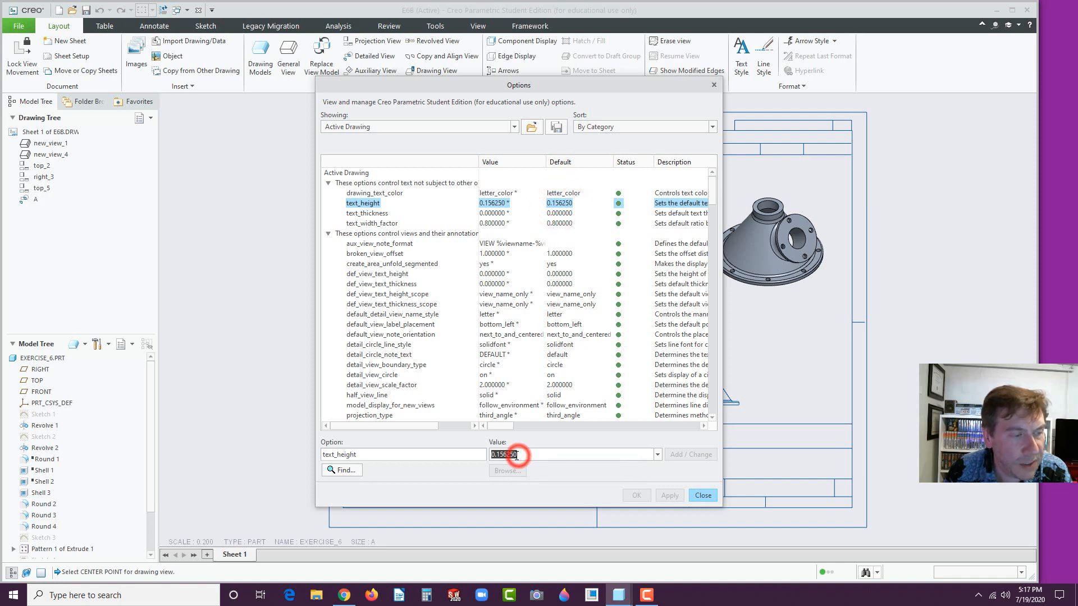
{"action": "type", "text": ".062"}
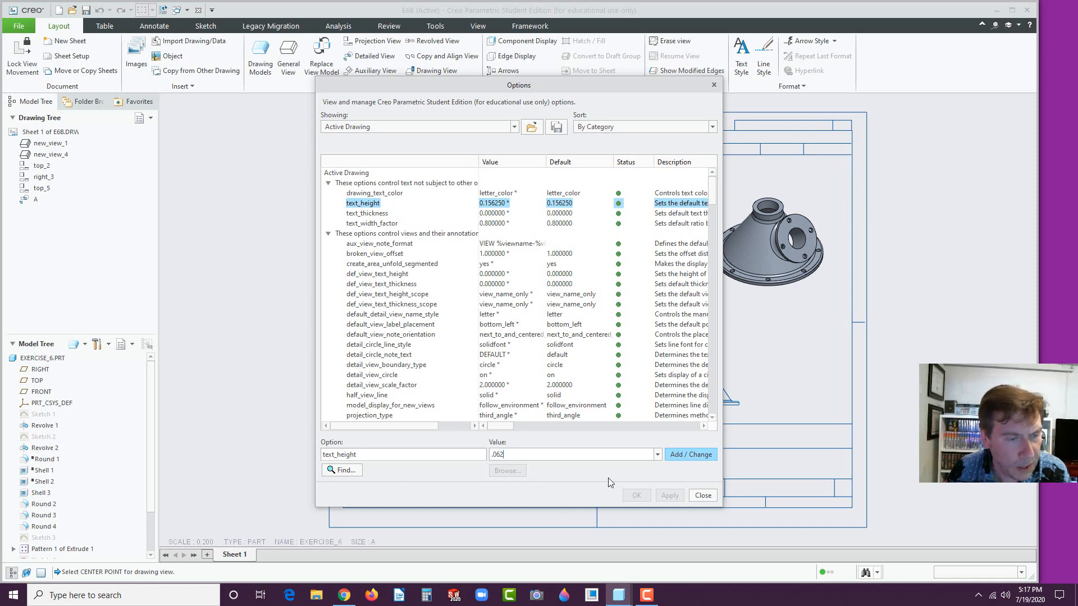
{"action": "left_click", "coordinate": [685, 455]}
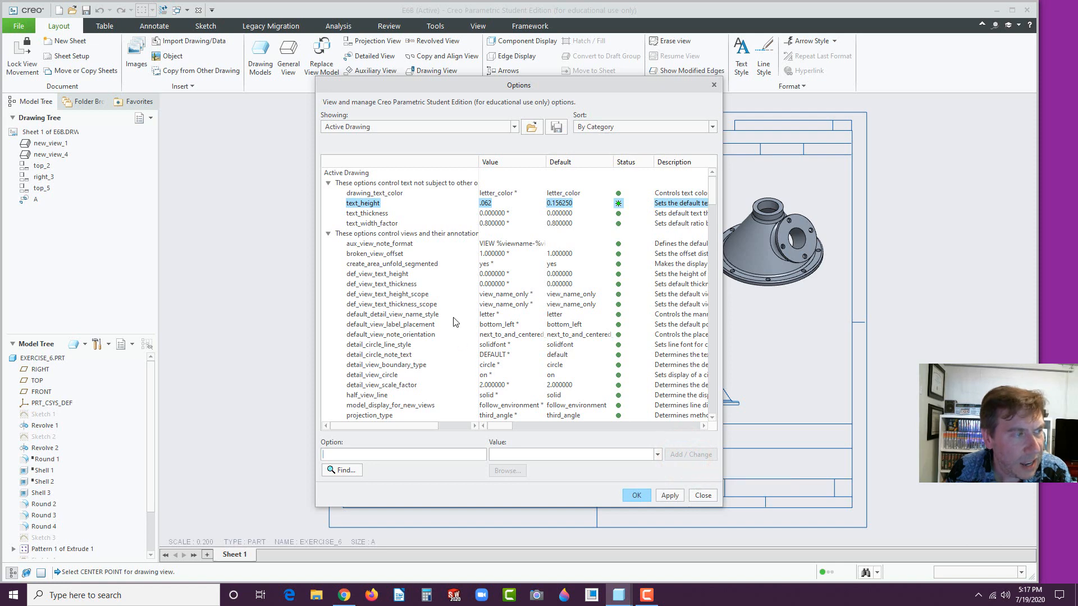
Look through the remaining view, cross-section and dimension options, and apply the changed detail options to the drawing.
{"action": "scroll", "coordinate": [441, 275], "scroll_direction": "down", "scroll_amount": 3}
{"action": "scroll", "coordinate": [440, 276], "scroll_direction": "down", "scroll_amount": 4}
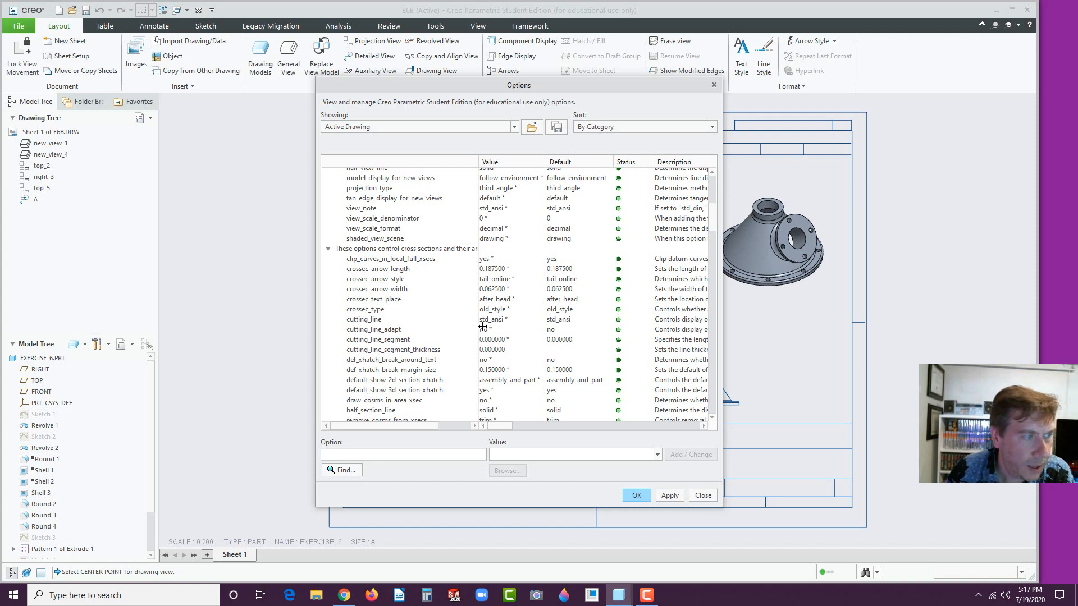
{"action": "scroll", "coordinate": [415, 284], "scroll_direction": "down", "scroll_amount": 2}
{"action": "scroll", "coordinate": [416, 285], "scroll_direction": "down", "scroll_amount": 7}
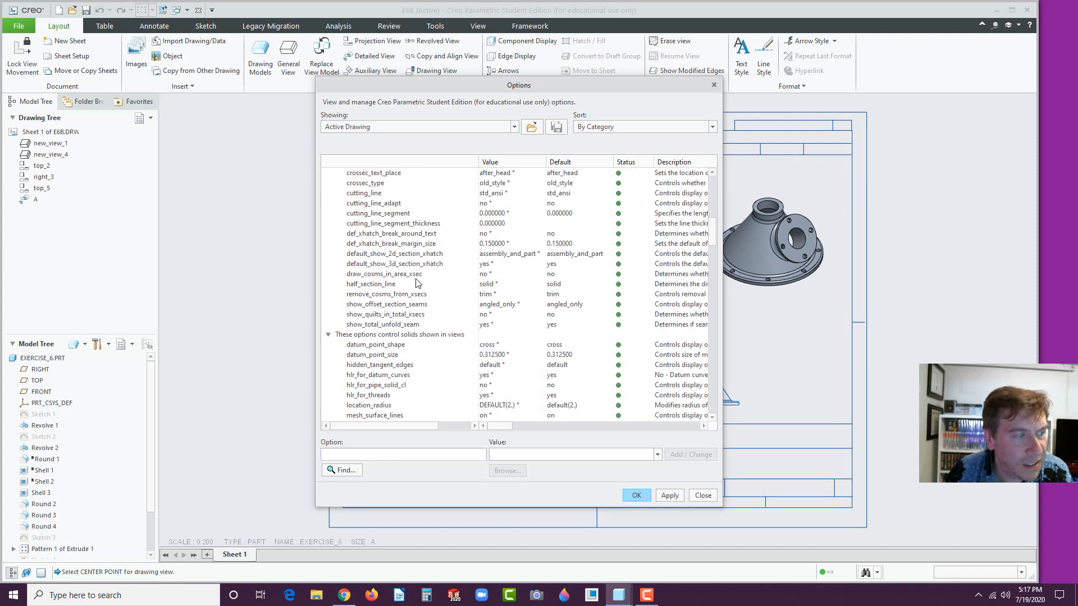
{"action": "scroll", "coordinate": [416, 284], "scroll_direction": "down", "scroll_amount": 3}
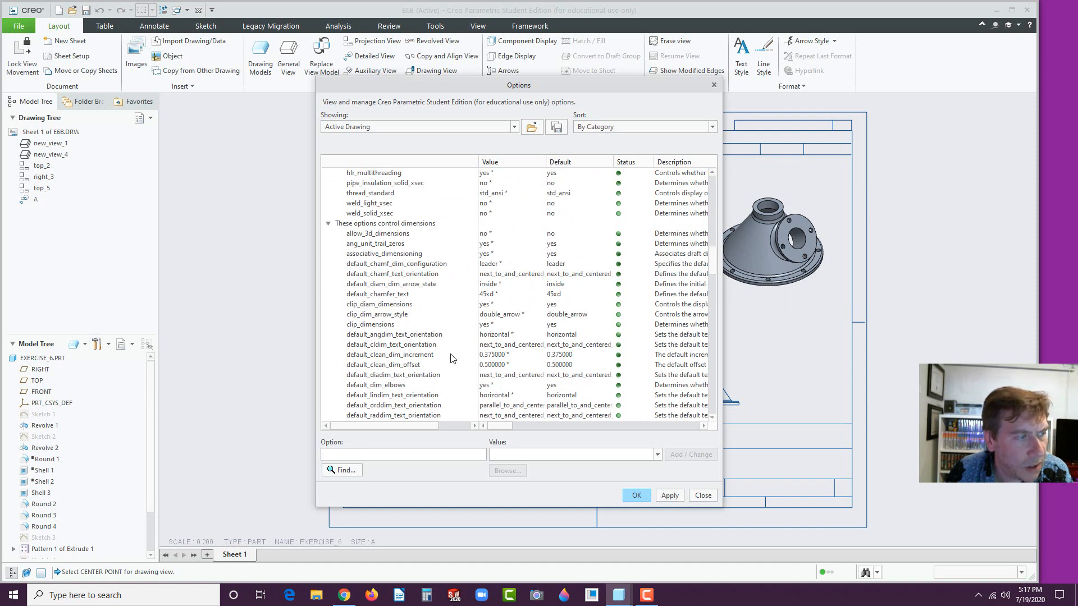
{"action": "scroll", "coordinate": [455, 362], "scroll_direction": "down", "scroll_amount": 6}
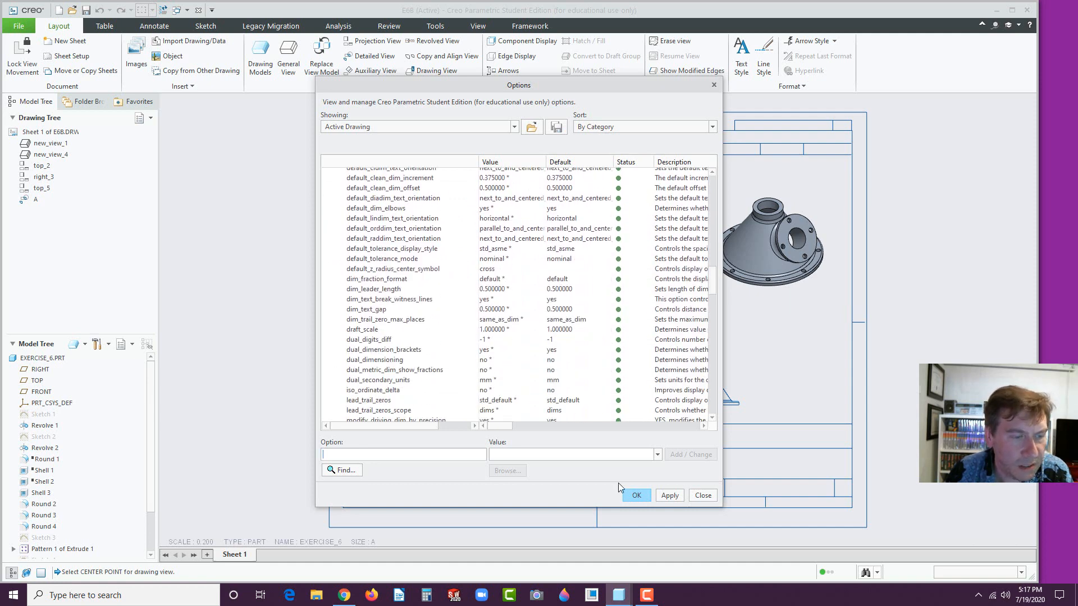
{"action": "left_click", "coordinate": [637, 495]}
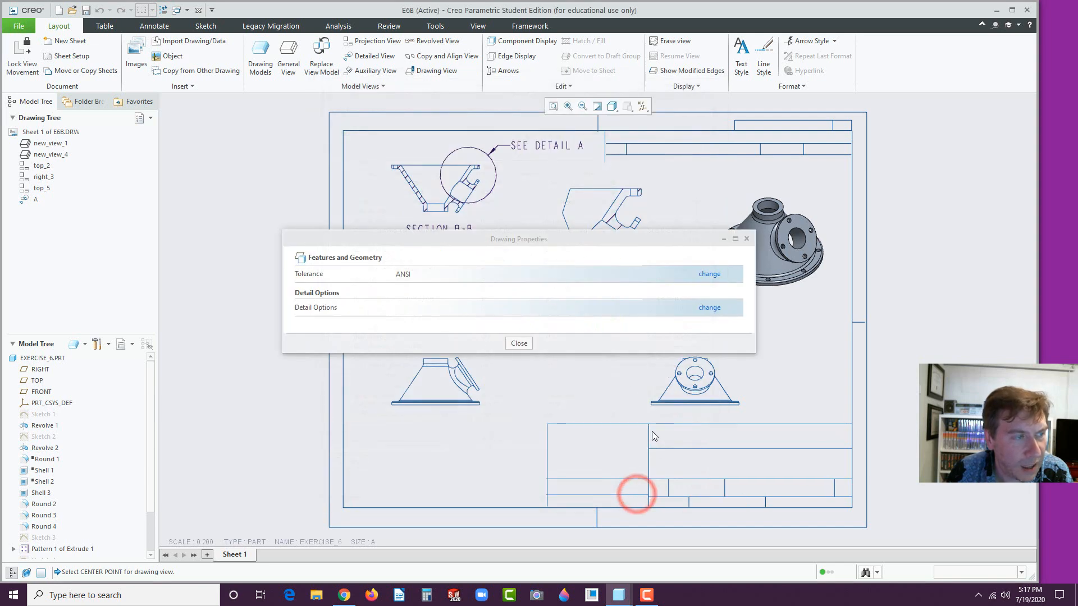
{"action": "left_click", "coordinate": [520, 343]}
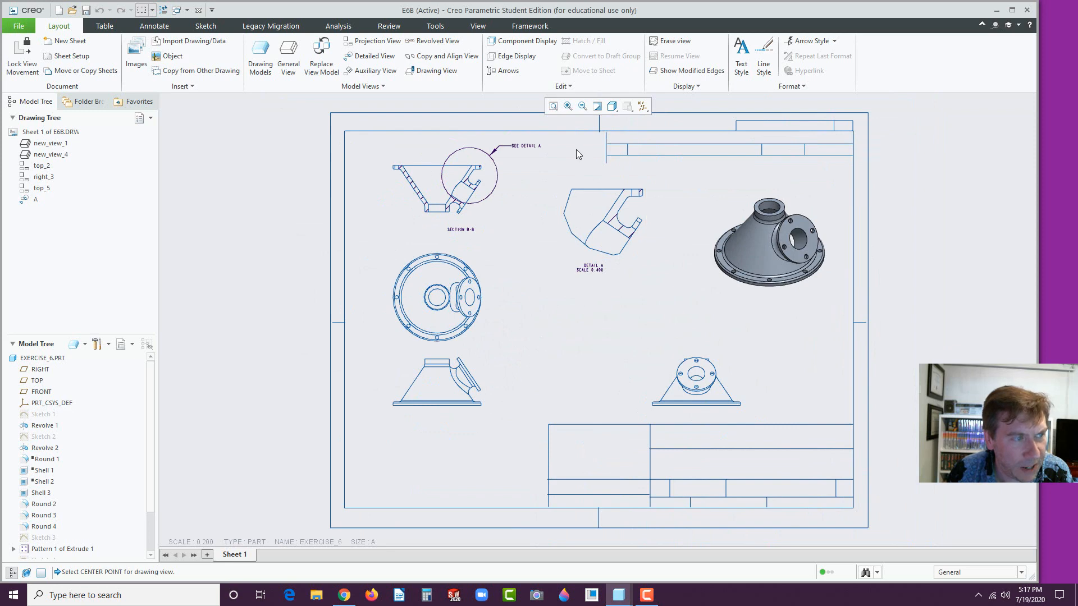
{"action": "scroll", "coordinate": [575, 150], "scroll_direction": "down", "scroll_amount": 2}
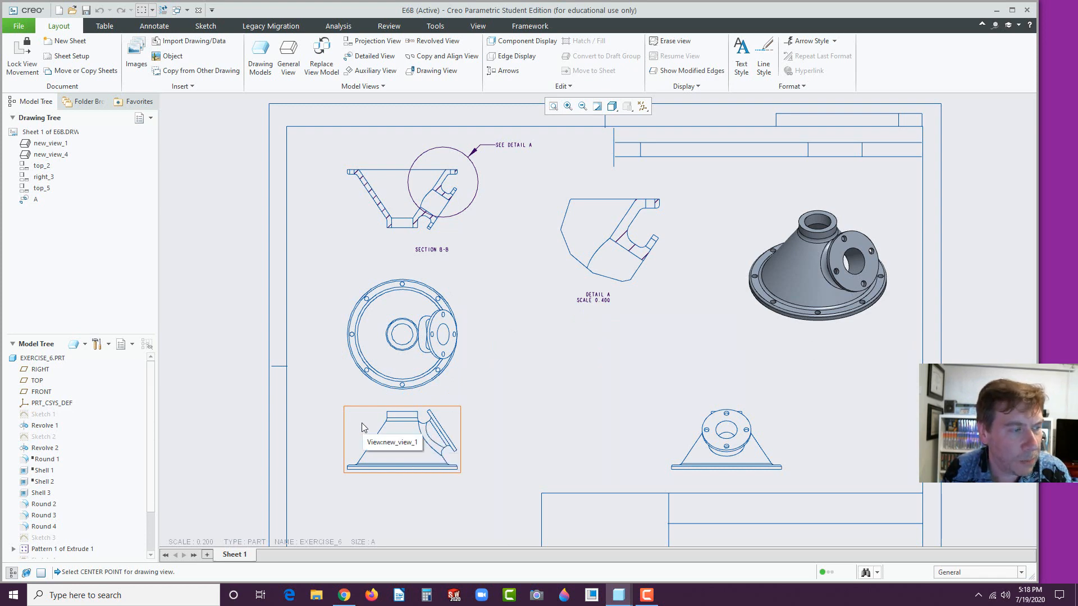
{"action": "scroll", "coordinate": [363, 421], "scroll_direction": "up", "scroll_amount": 3}
{"action": "scroll", "coordinate": [561, 394], "scroll_direction": "down", "scroll_amount": 3}
{"action": "scroll", "coordinate": [507, 385], "scroll_direction": "up", "scroll_amount": 3}
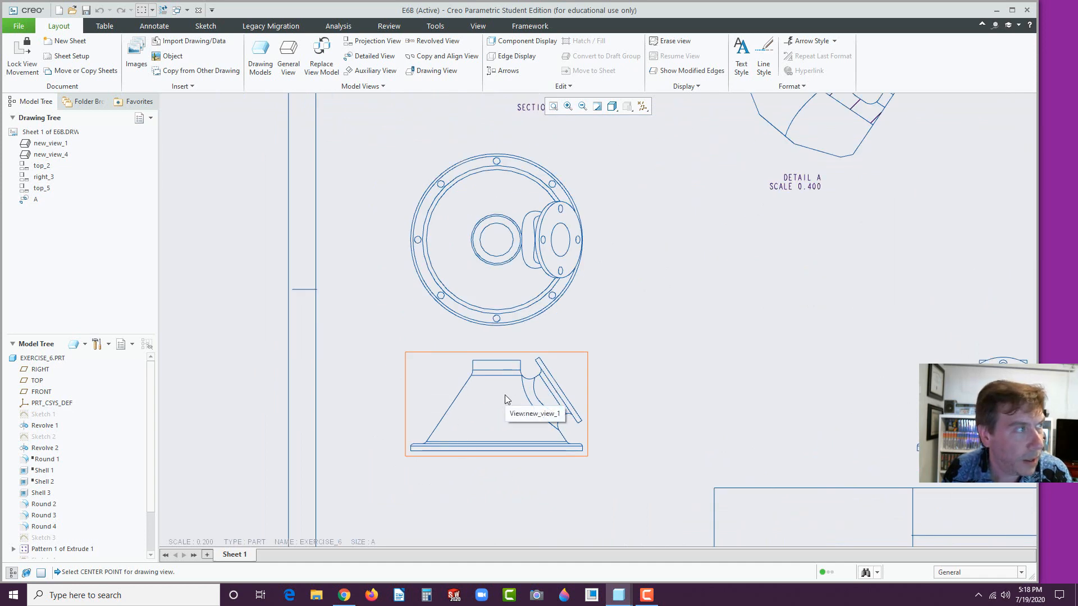
{"action": "scroll", "coordinate": [792, 366], "scroll_direction": "down", "scroll_amount": 3}
{"action": "scroll", "coordinate": [898, 395], "scroll_direction": "up", "scroll_amount": 3}
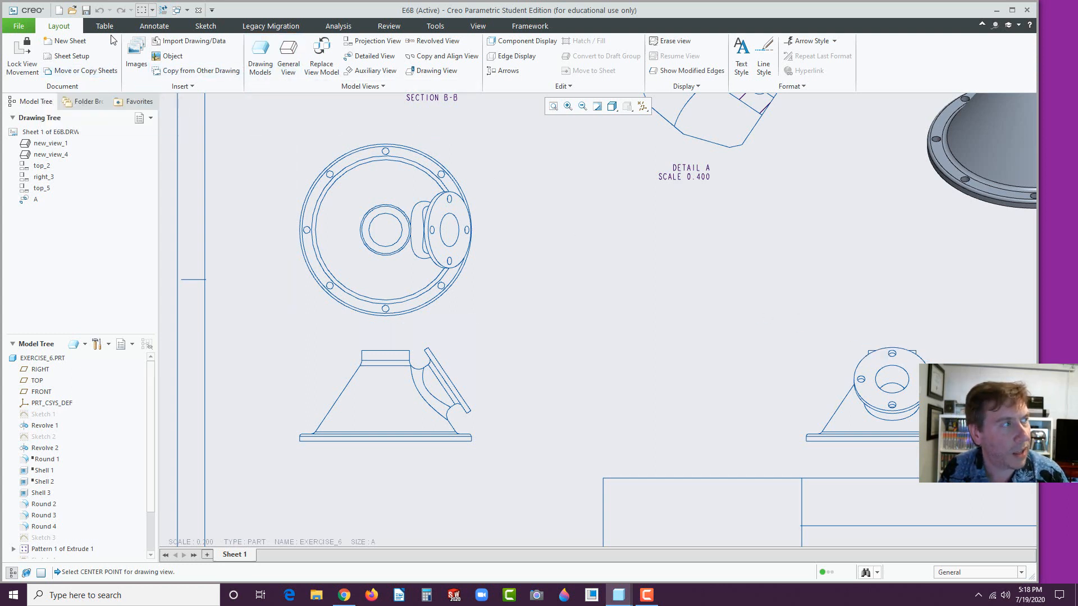
Dimension the overall height in the right view from the base's bottom edge to the neck's top edge, placed beside the view.
{"action": "left_click", "coordinate": [144, 26]}
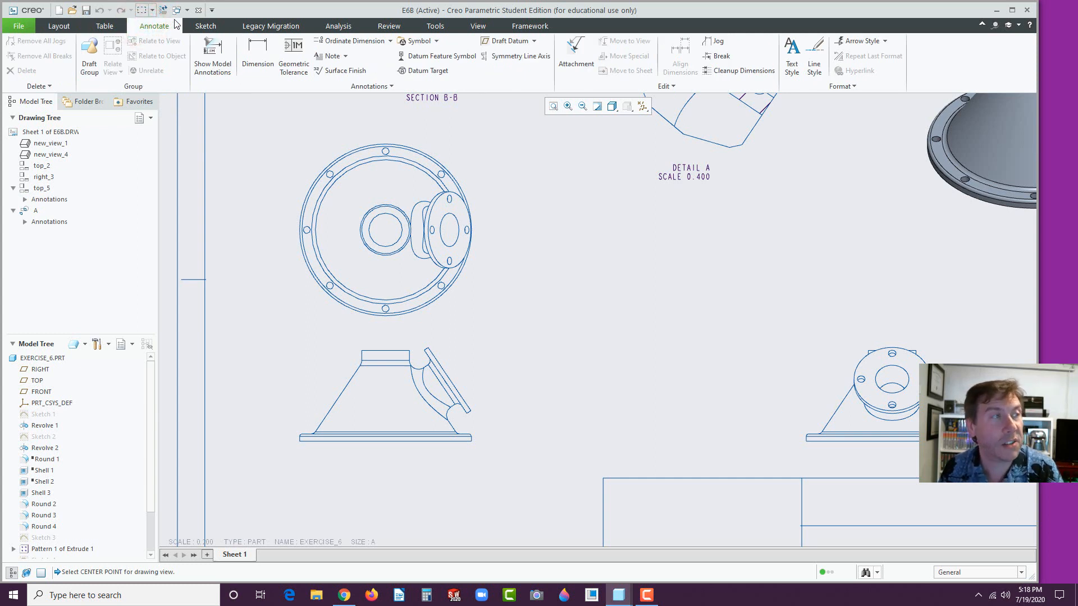
{"action": "left_click", "coordinate": [257, 50]}
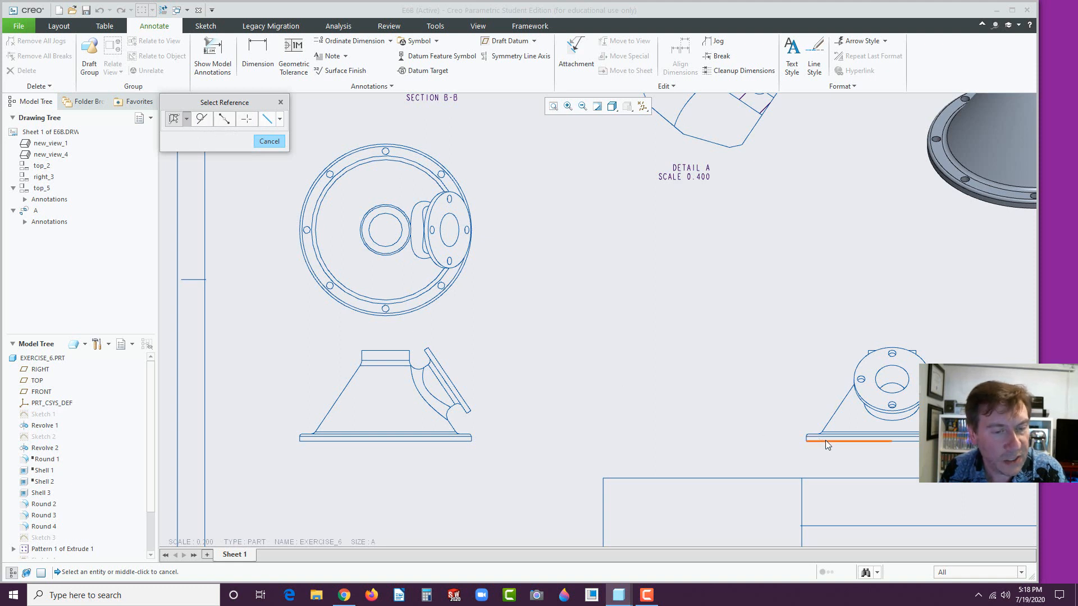
{"action": "left_click", "coordinate": [847, 442]}
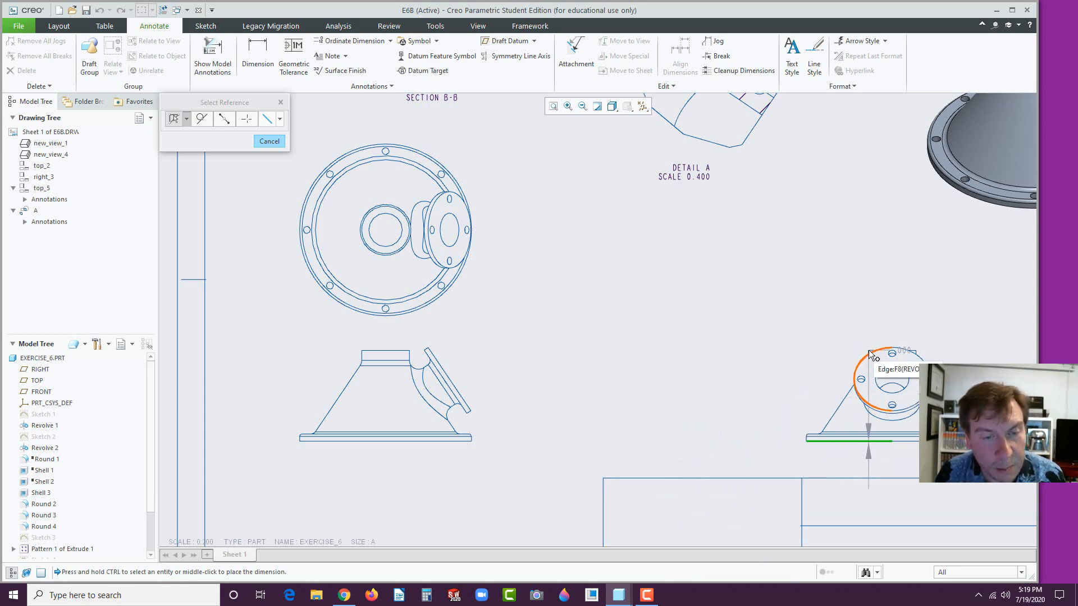
{"action": "scroll", "coordinate": [872, 350], "scroll_direction": "down", "scroll_amount": 3}
{"action": "scroll", "coordinate": [873, 354], "scroll_direction": "down", "scroll_amount": 2}
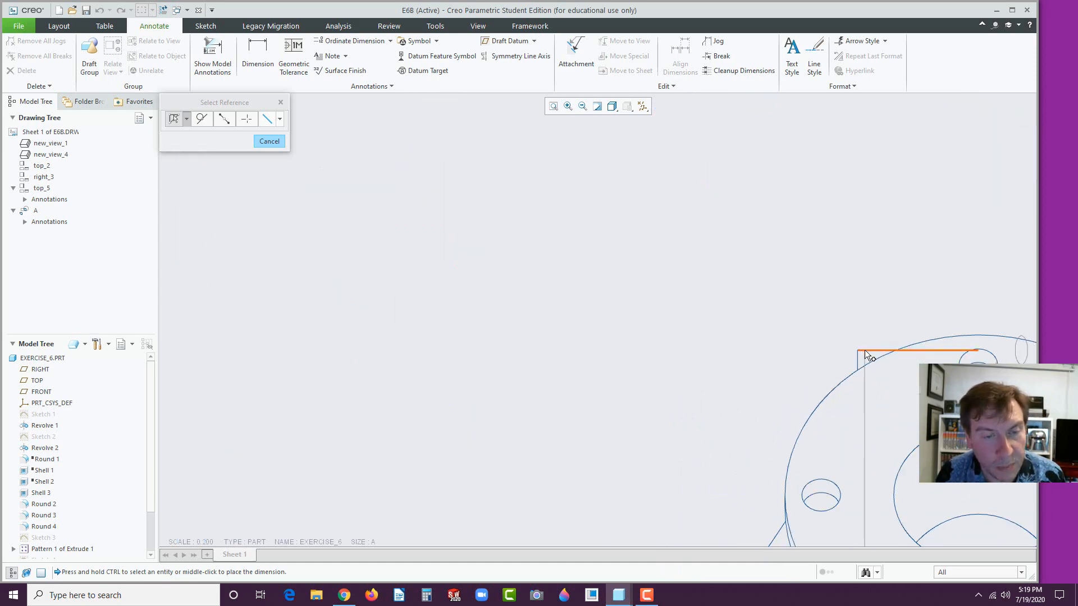
{"action": "left_click", "coordinate": [865, 351]}
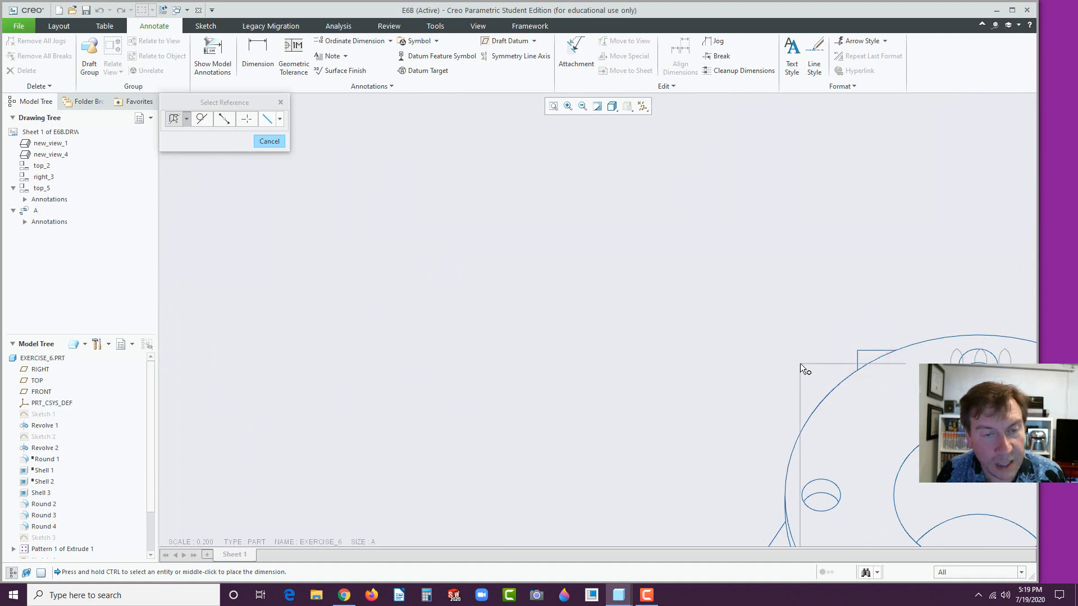
{"action": "left_click", "coordinate": [867, 352]}
{"action": "scroll", "coordinate": [756, 398], "scroll_direction": "up", "scroll_amount": 5}
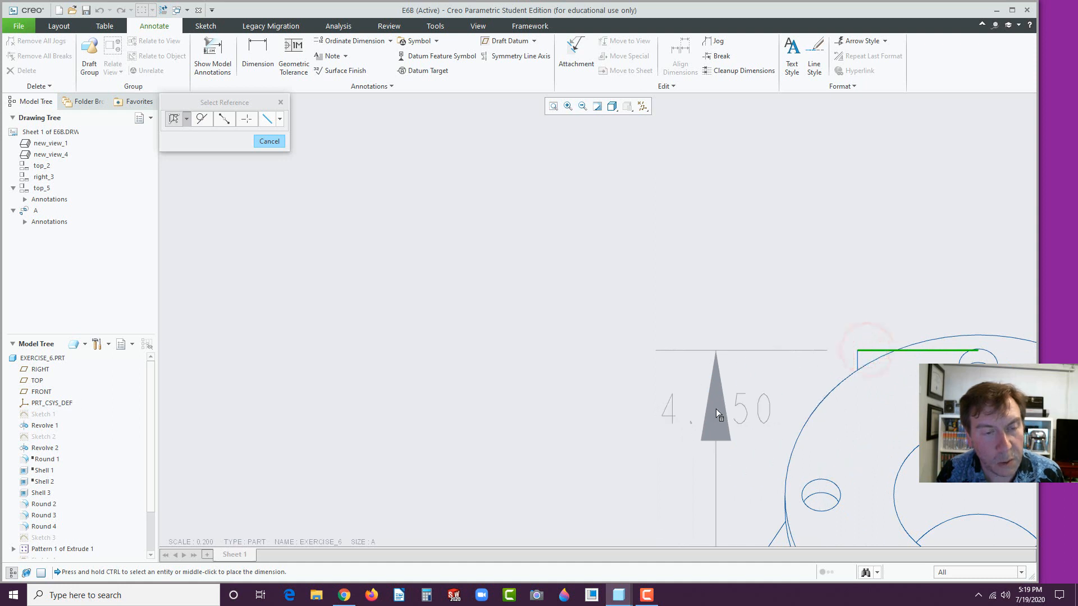
{"action": "left_click", "coordinate": [686, 436]}
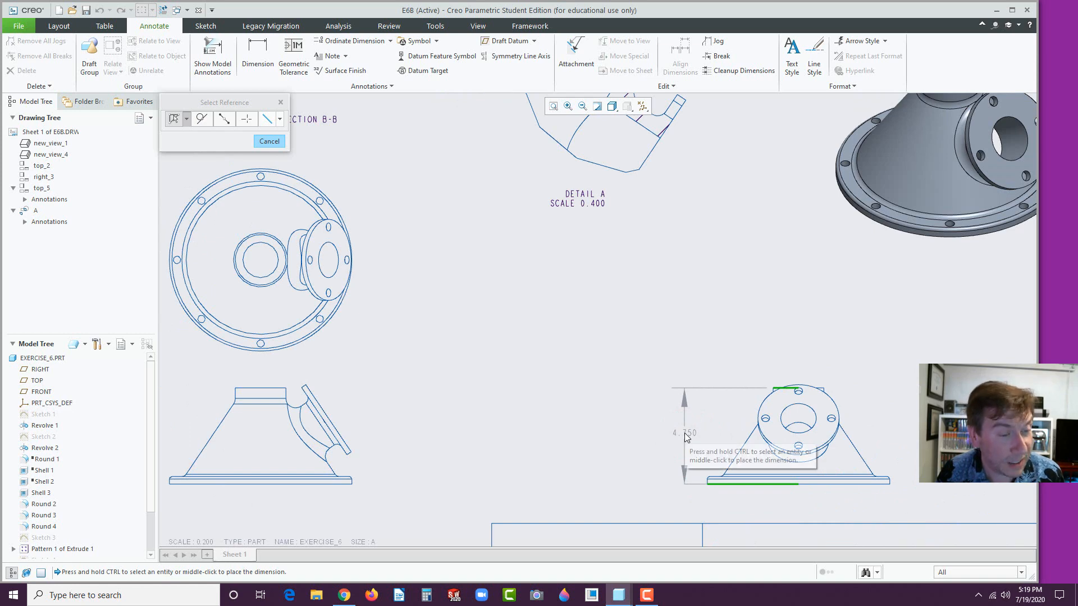
{"action": "middle_click", "coordinate": [683, 434]}
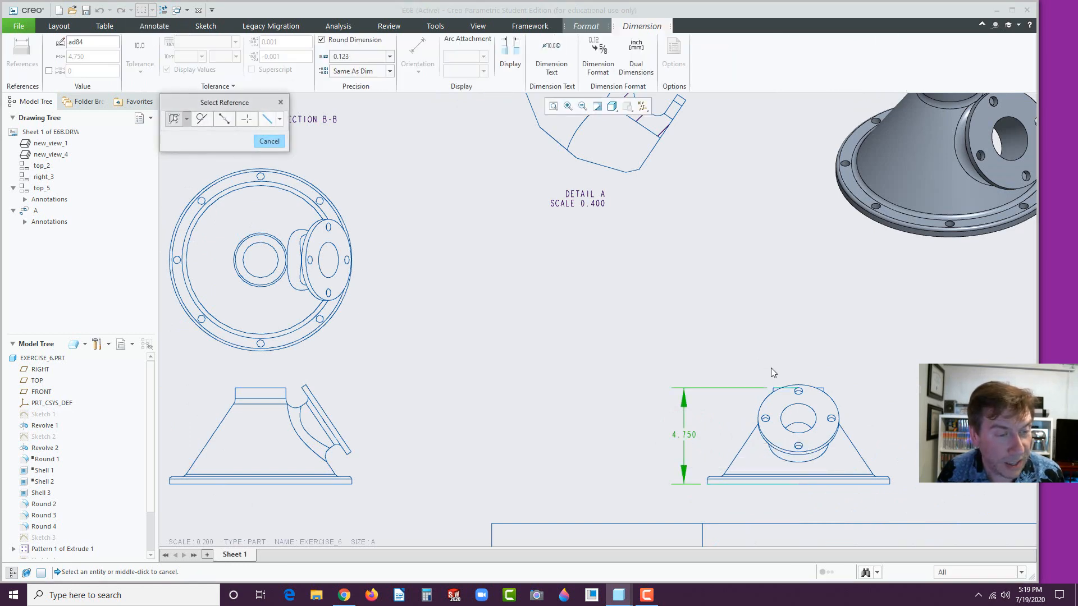
{"action": "left_click", "coordinate": [744, 348]}
Show the Revolve 1 model dimensions for the cone angle and the base flange thickness in the front view.
{"action": "scroll", "coordinate": [906, 388], "scroll_direction": "down", "scroll_amount": 2}
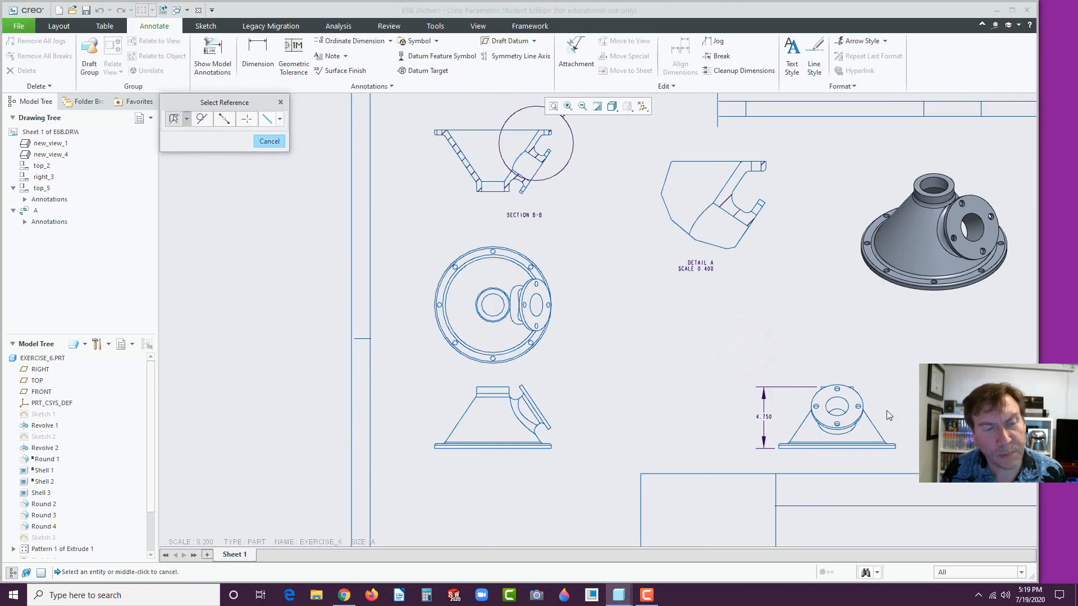
{"action": "scroll", "coordinate": [850, 465], "scroll_direction": "up", "scroll_amount": 1}
{"action": "scroll", "coordinate": [849, 463], "scroll_direction": "down", "scroll_amount": 2}
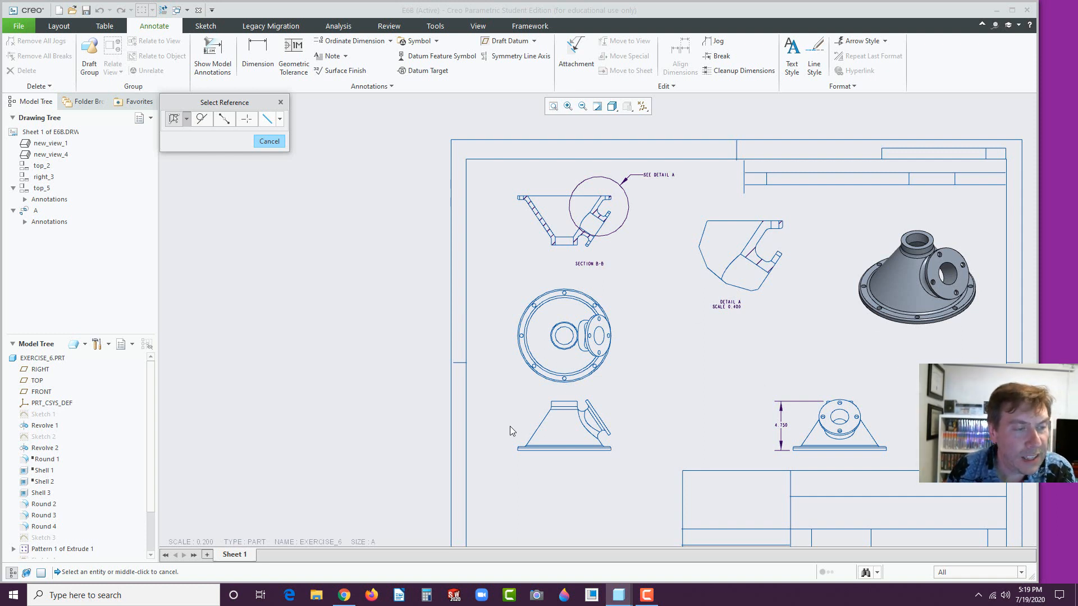
{"action": "scroll", "coordinate": [497, 425], "scroll_direction": "up", "scroll_amount": 2}
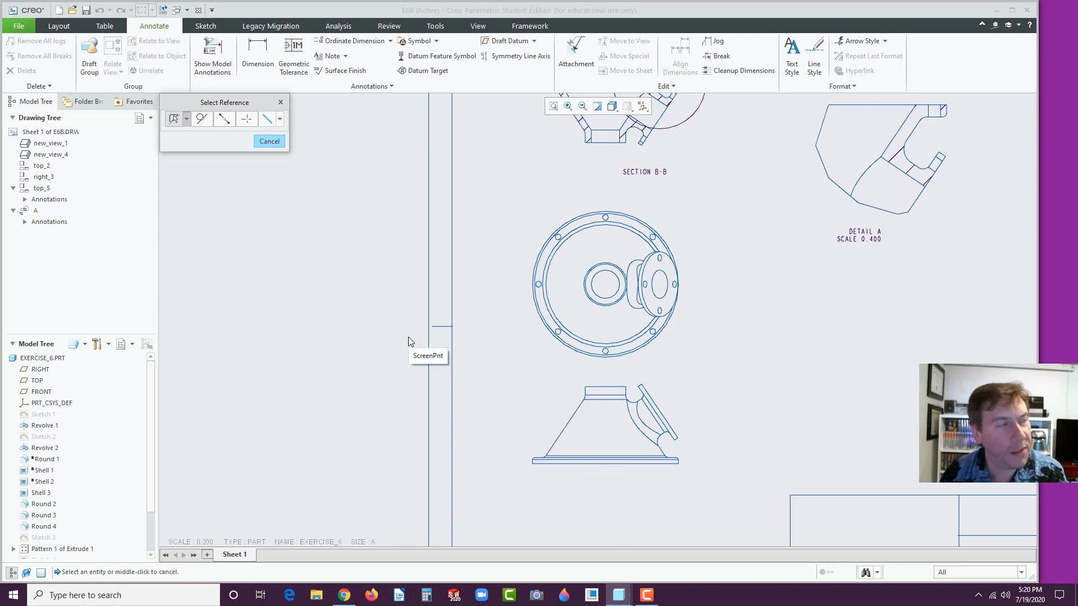
{"action": "left_click", "coordinate": [219, 66]}
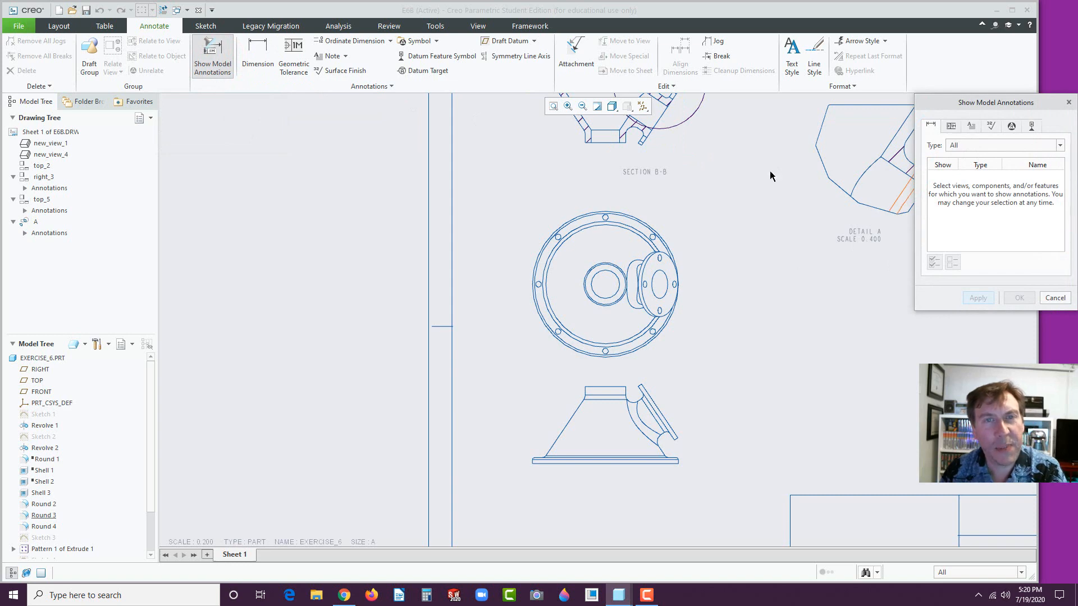
{"action": "left_click", "coordinate": [605, 428]}
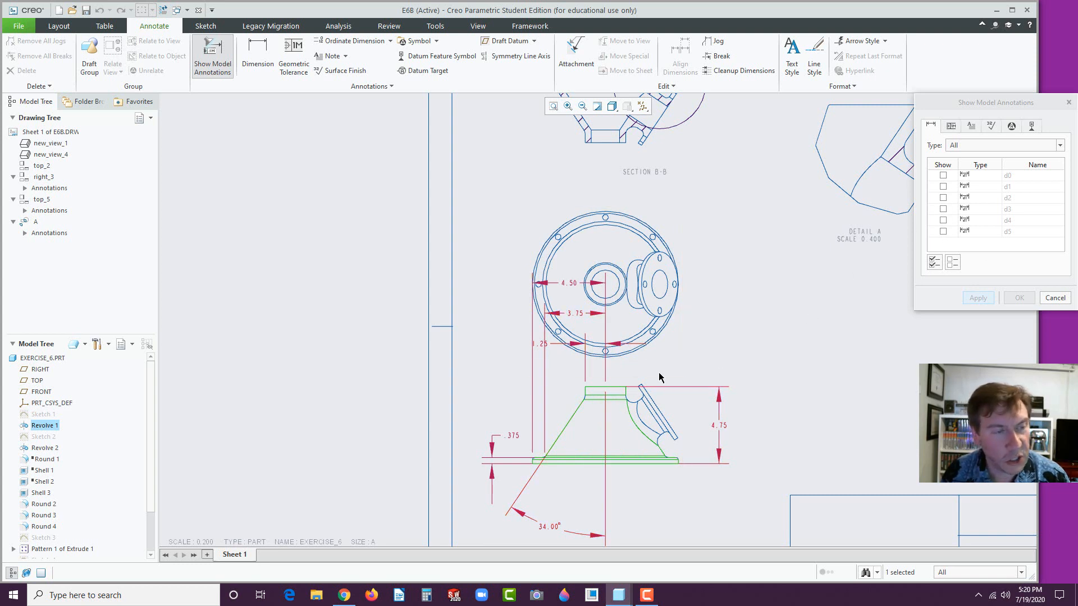
{"action": "left_click", "coordinate": [559, 532]}
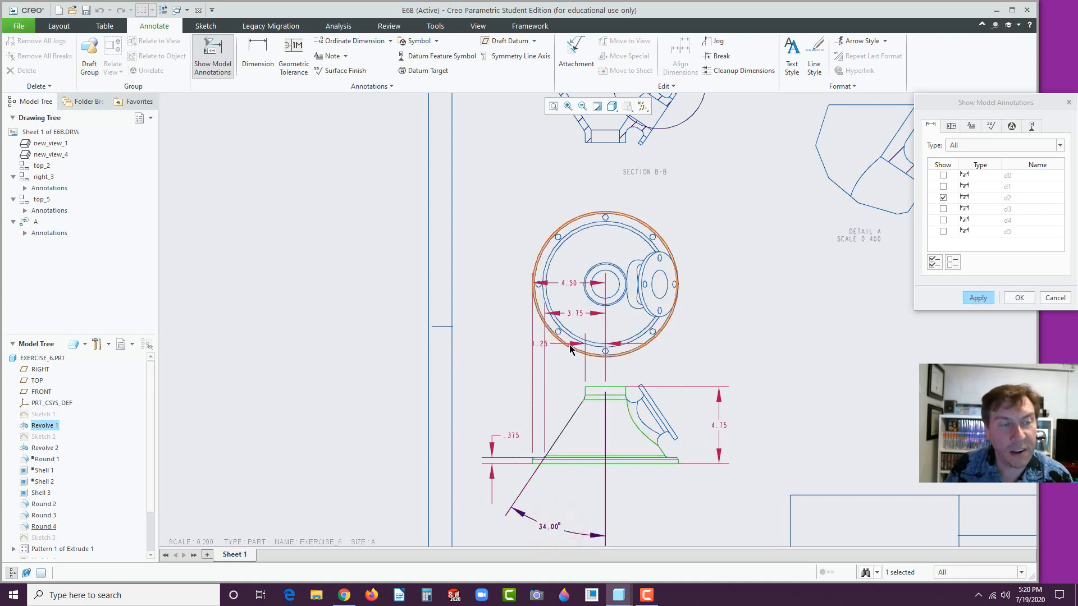
{"action": "left_click", "coordinate": [511, 442]}
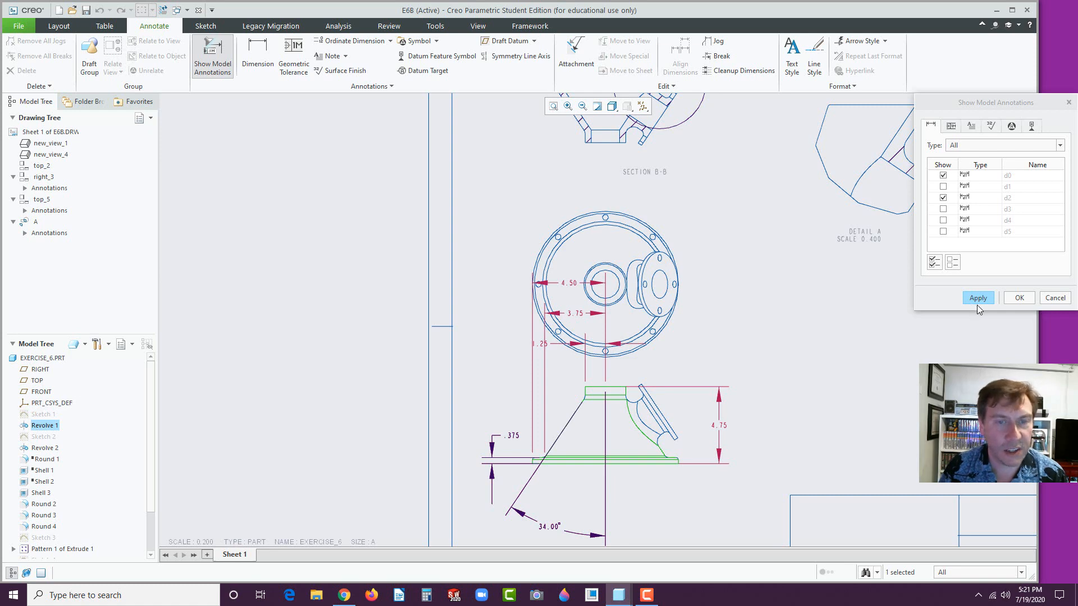
{"action": "left_click", "coordinate": [1020, 297]}
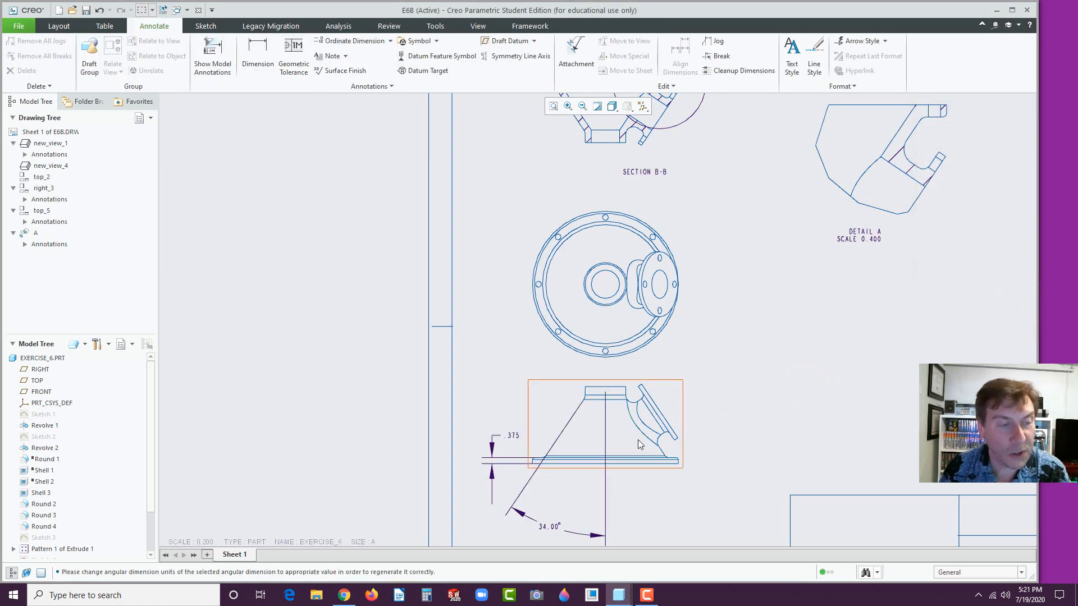
{"action": "scroll", "coordinate": [612, 457], "scroll_direction": "up", "scroll_amount": 2}
{"action": "scroll", "coordinate": [562, 463], "scroll_direction": "down", "scroll_amount": 3}
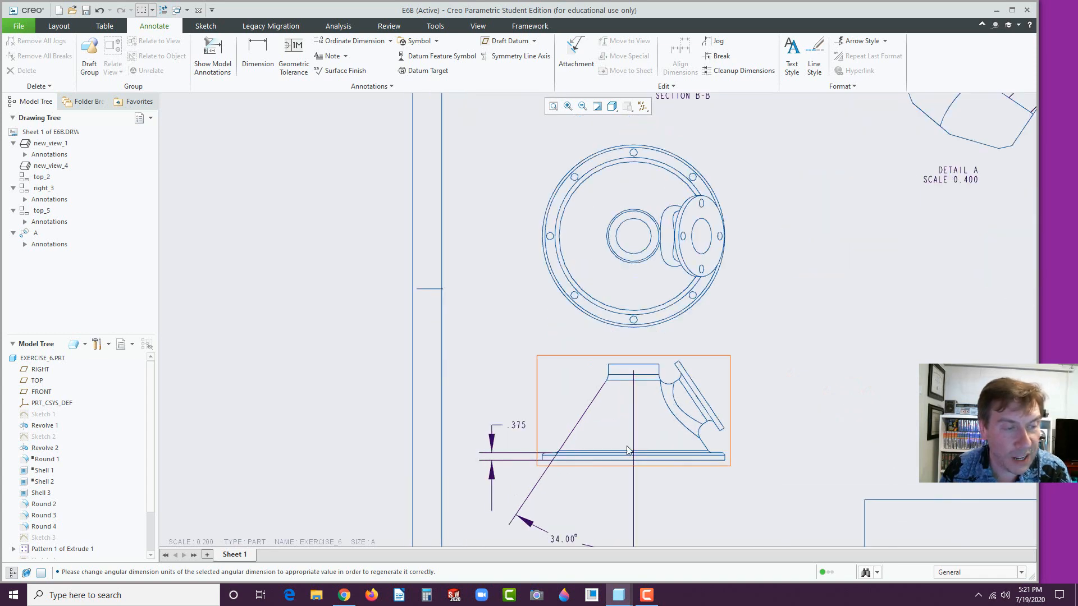
{"action": "scroll", "coordinate": [712, 411], "scroll_direction": "up", "scroll_amount": 2}
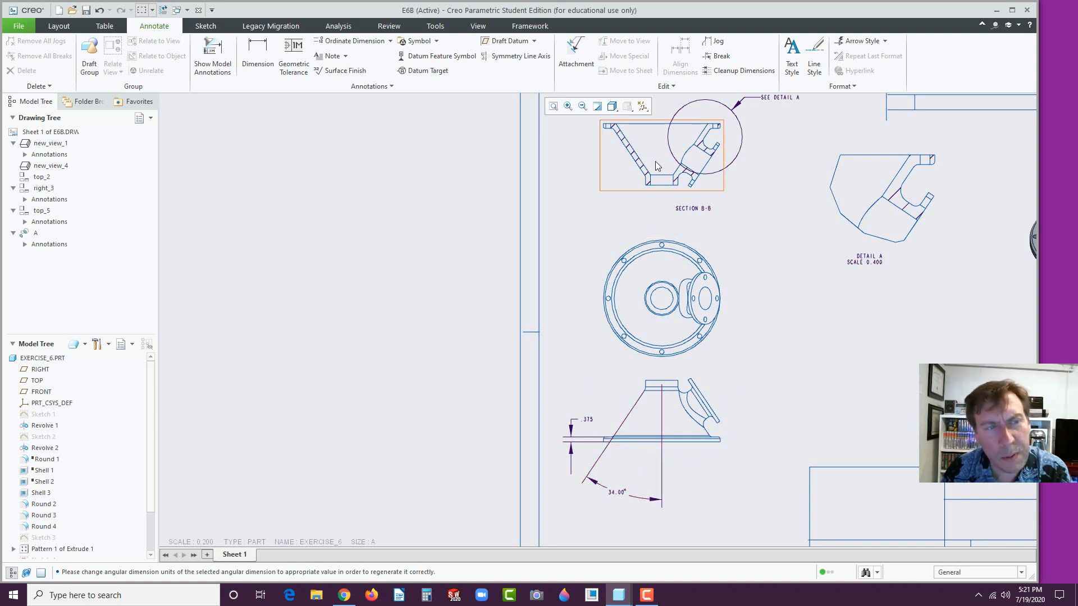
Show the model axes of the cone, the angled branch, its flange holes and the rim bolt holes as centerlines in the Section B-B view.
{"action": "scroll", "coordinate": [766, 356], "scroll_direction": "down", "scroll_amount": 3}
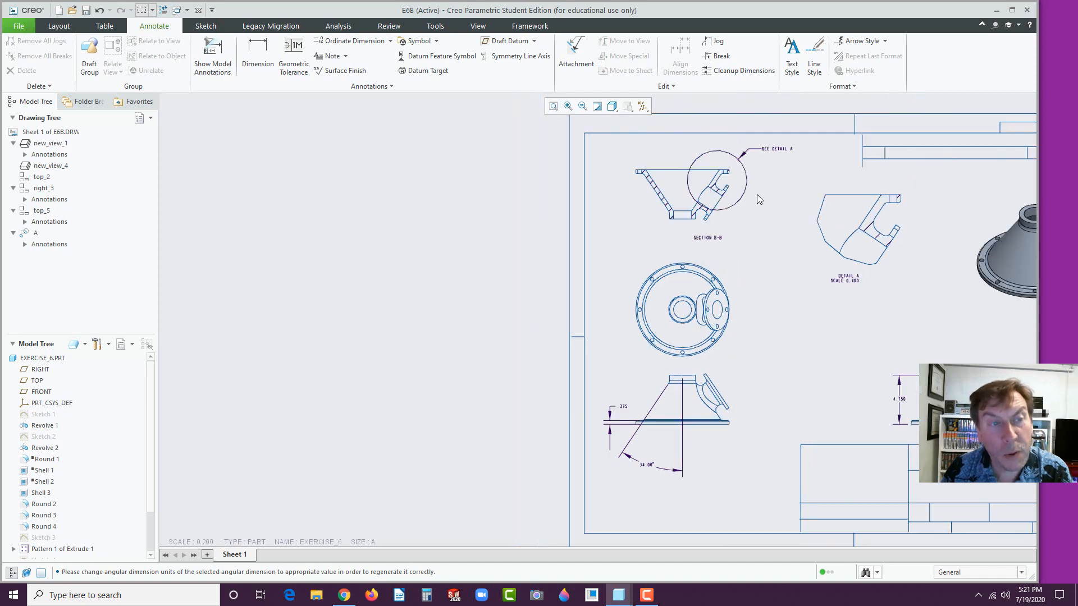
{"action": "scroll", "coordinate": [670, 201], "scroll_direction": "up", "scroll_amount": 4}
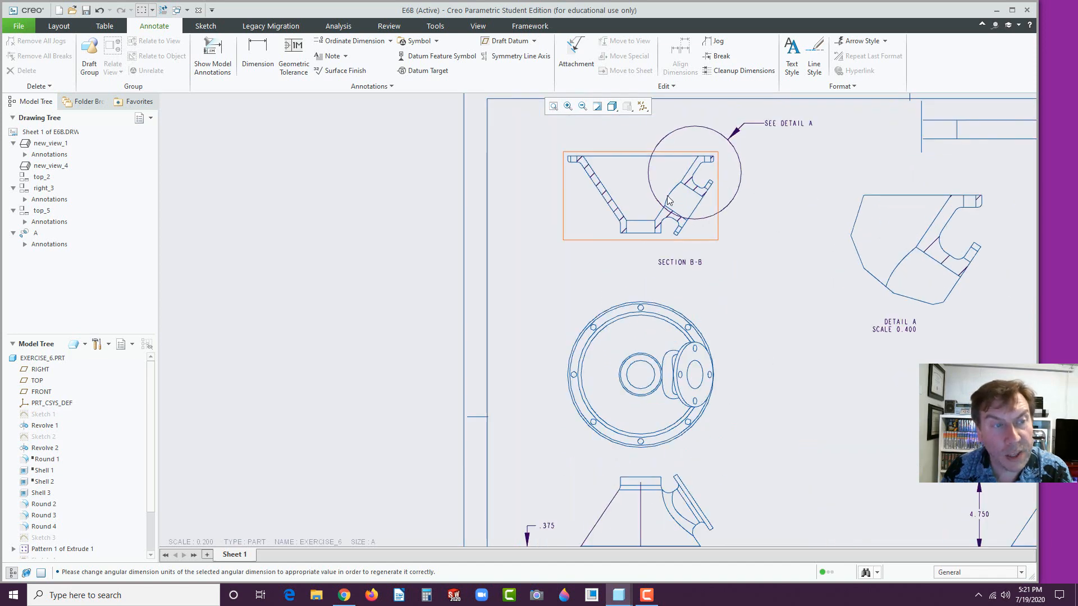
{"action": "left_click", "coordinate": [609, 230]}
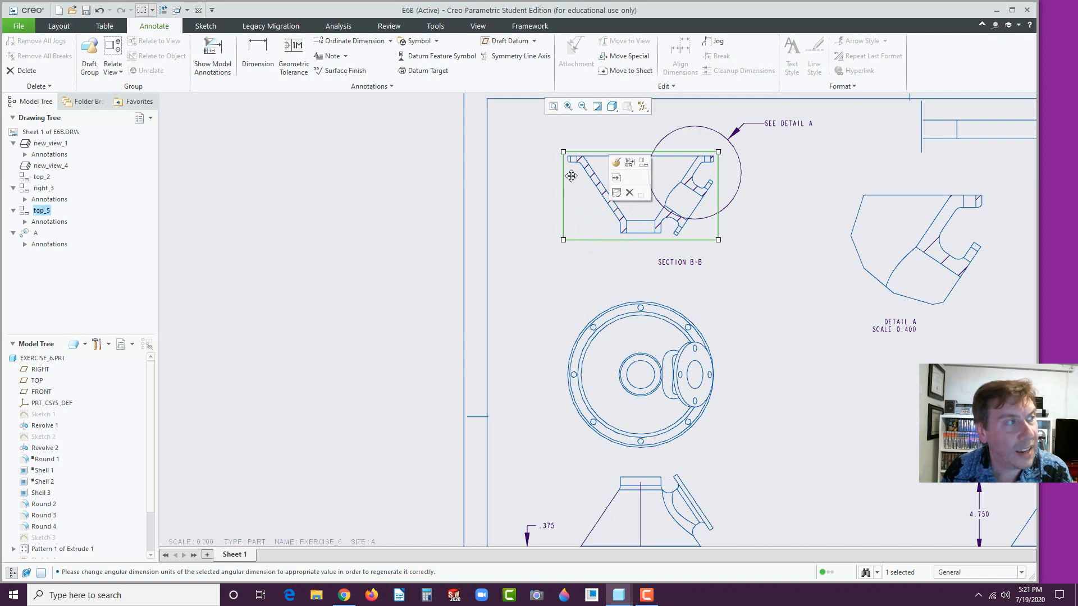
{"action": "left_click", "coordinate": [216, 66]}
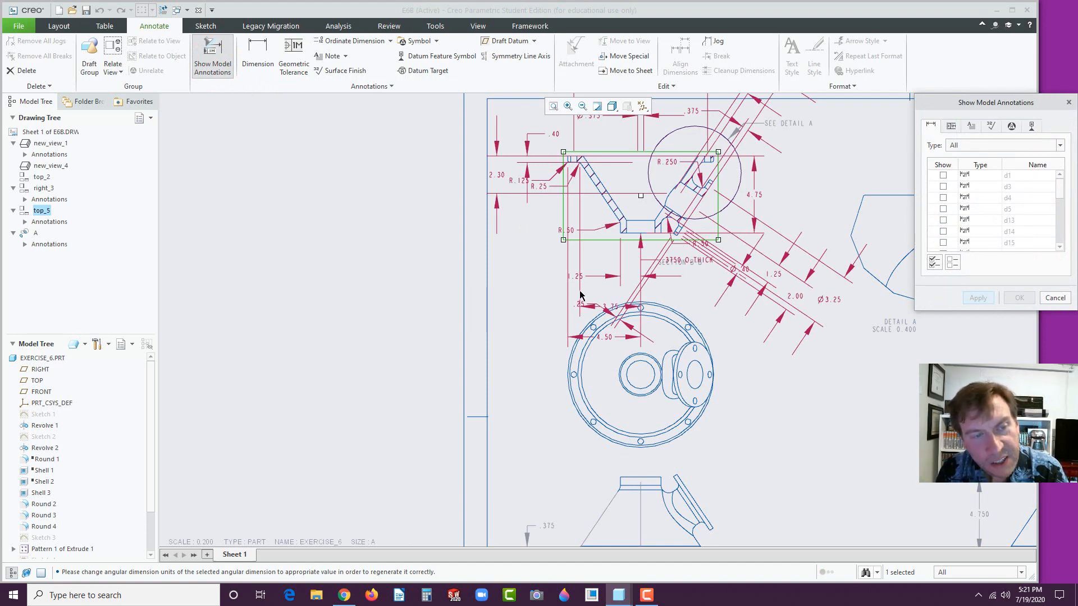
{"action": "left_click", "coordinate": [1033, 127]}
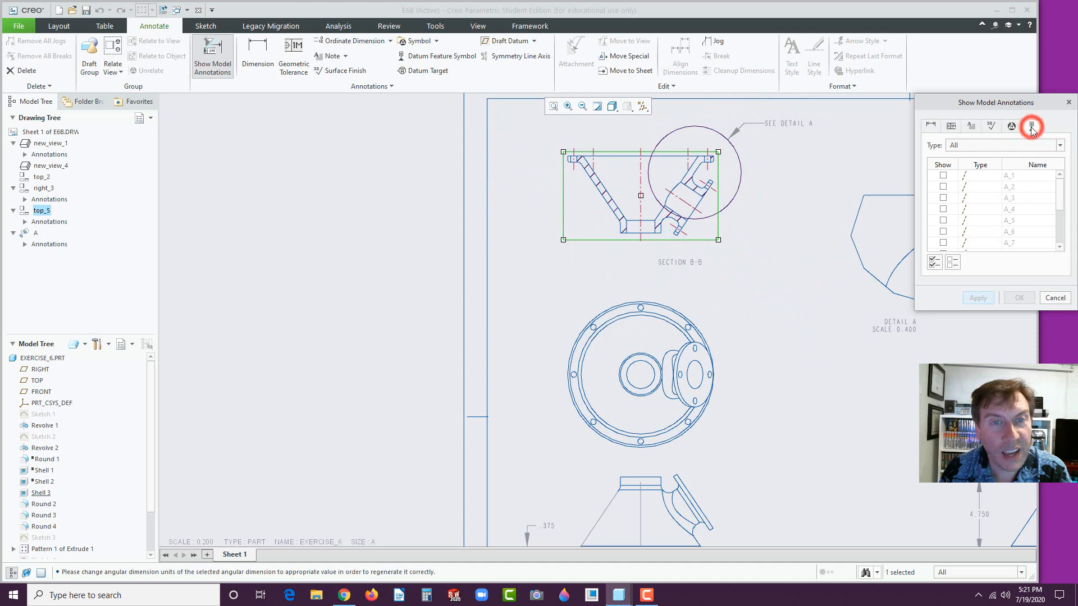
{"action": "left_click", "coordinate": [691, 210]}
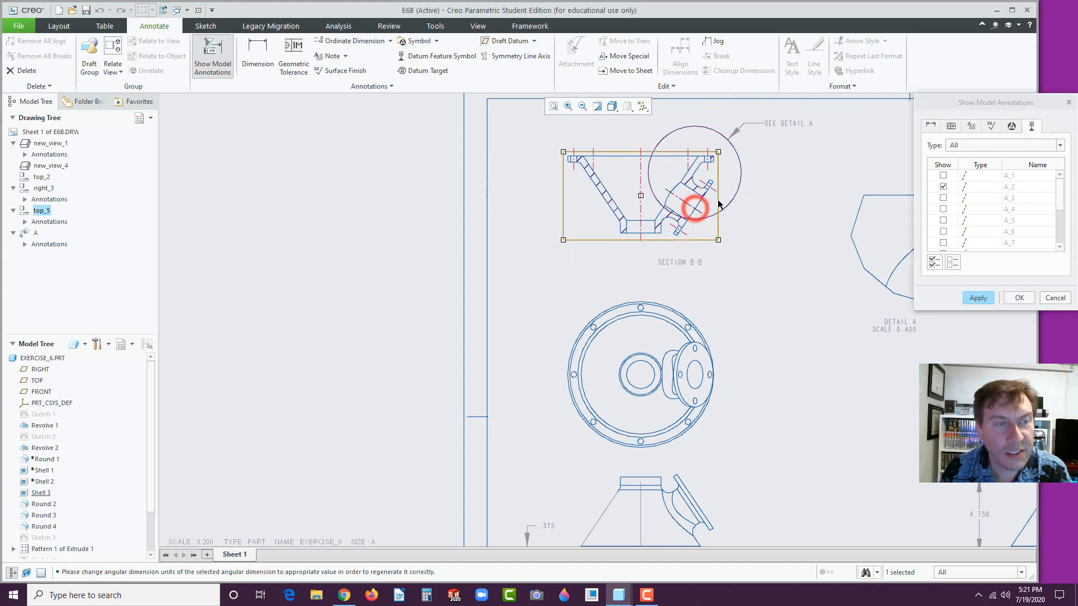
{"action": "left_click", "coordinate": [712, 190]}
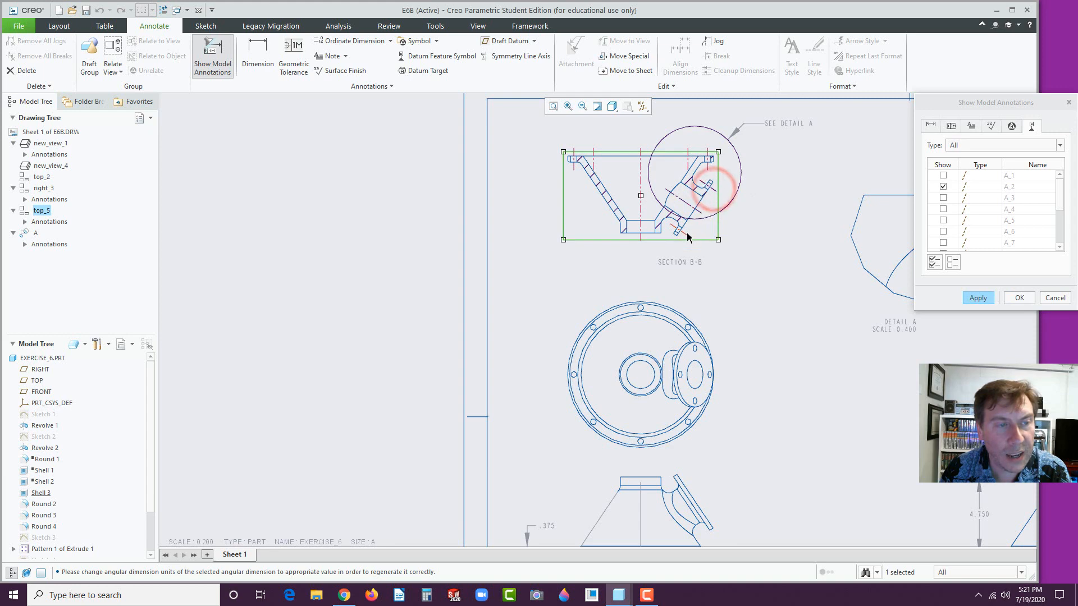
{"action": "left_click", "coordinate": [685, 233]}
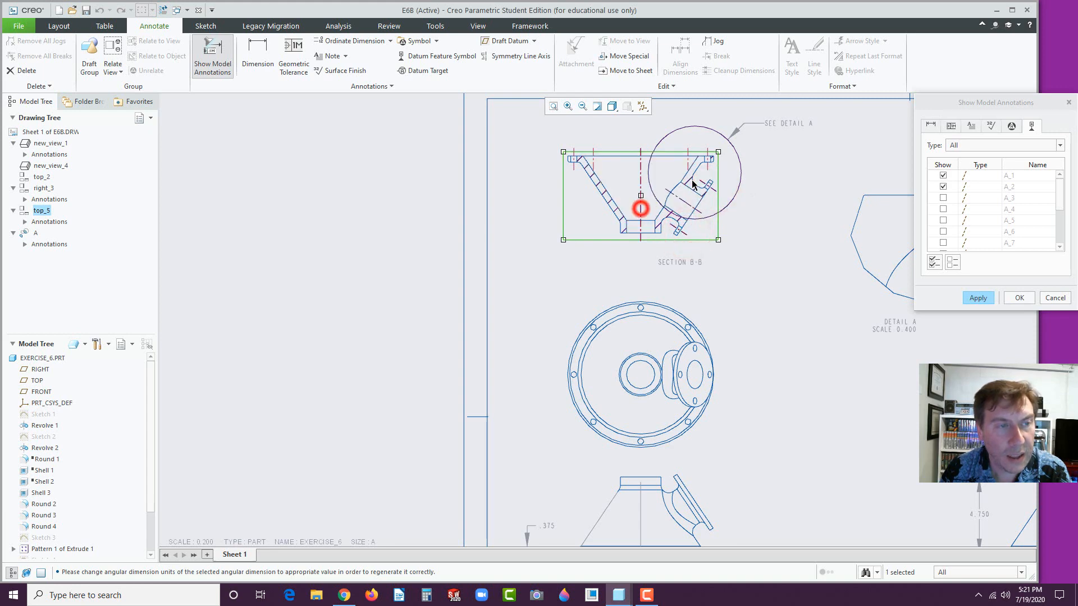
{"action": "left_click", "coordinate": [708, 167]}
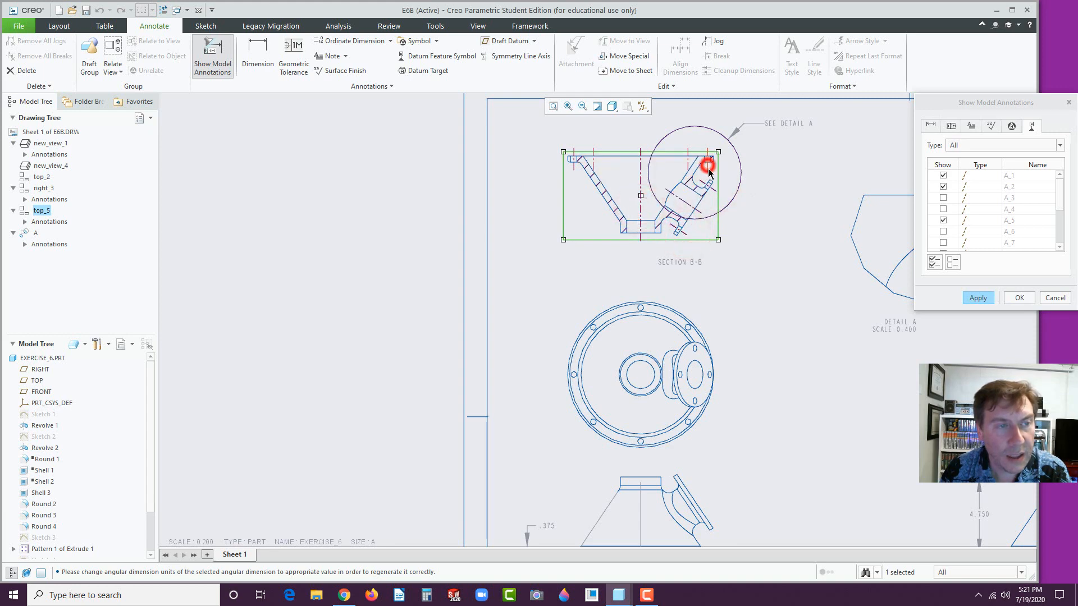
{"action": "left_click", "coordinate": [574, 154]}
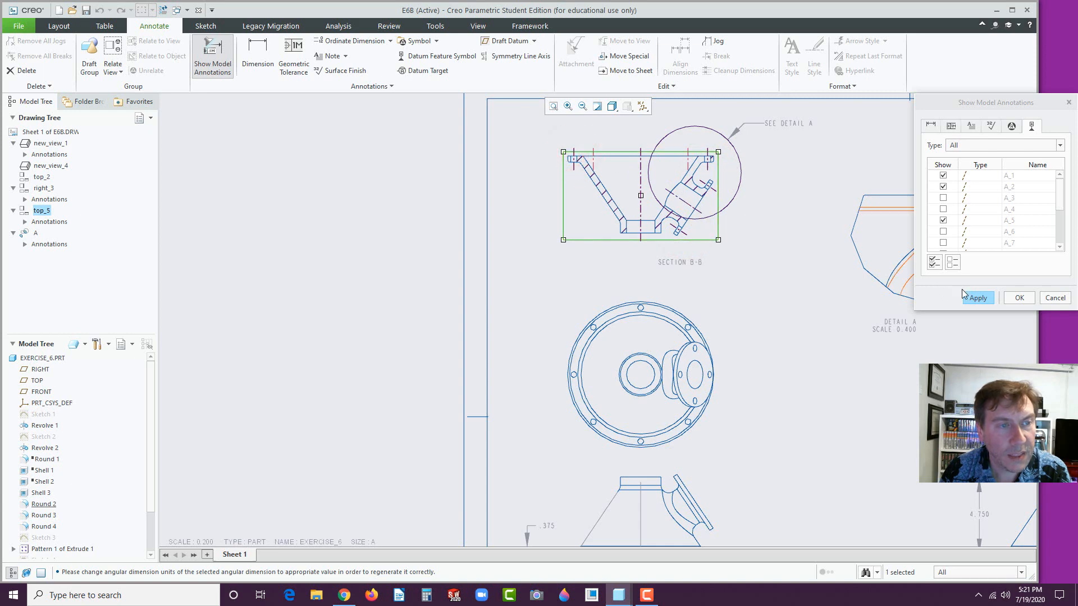
{"action": "left_click", "coordinate": [1017, 299]}
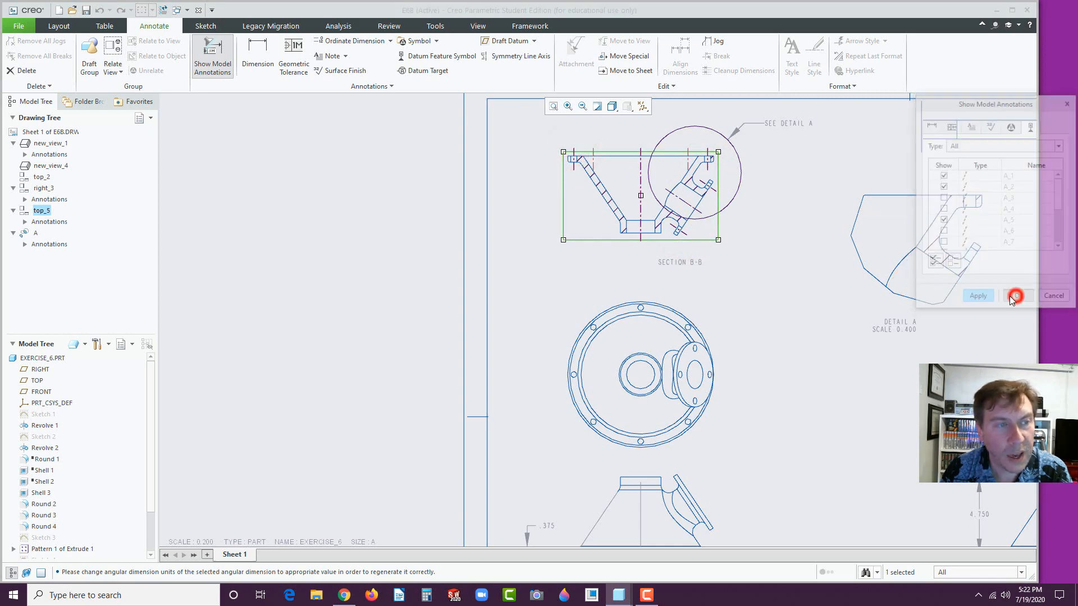
{"action": "left_click", "coordinate": [804, 307]}
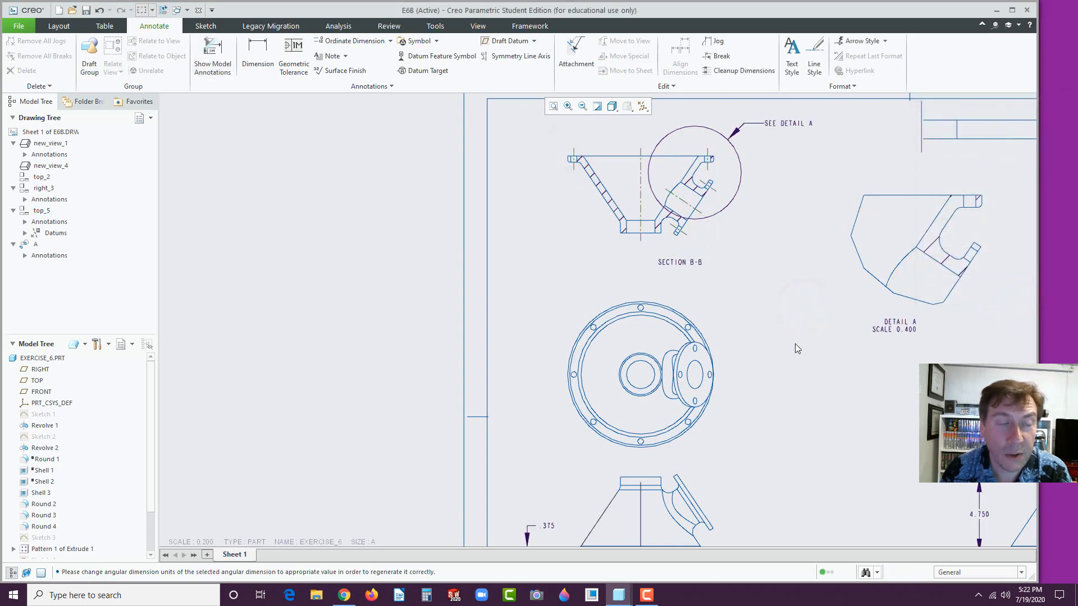
Show the model axes A_1 through A_7 as centerlines in the top view, covering the main bore and base bolt holes.
{"action": "left_click", "coordinate": [575, 433]}
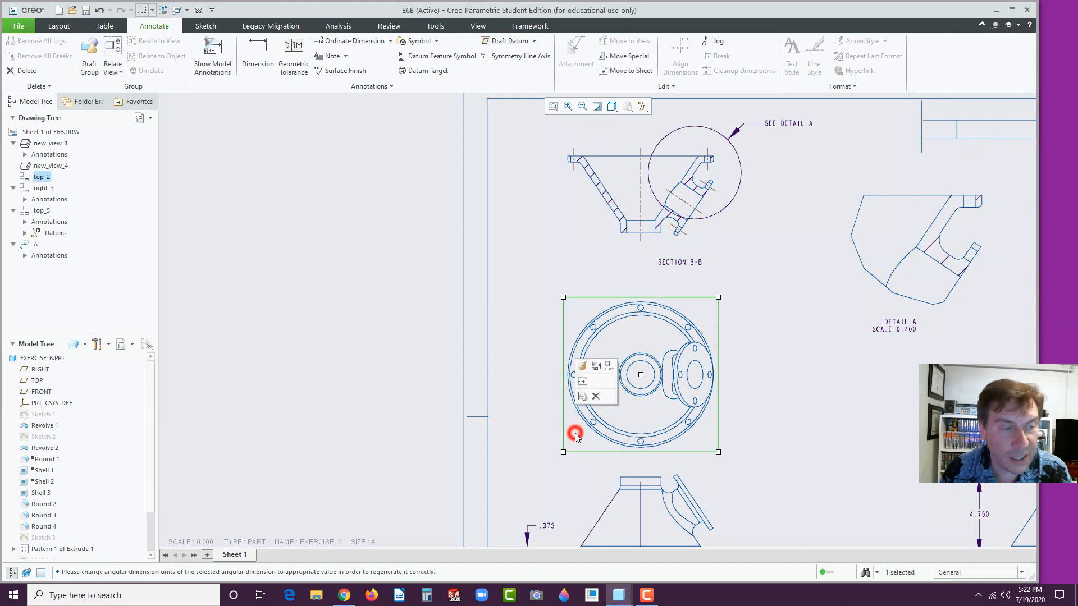
{"action": "left_click", "coordinate": [210, 52]}
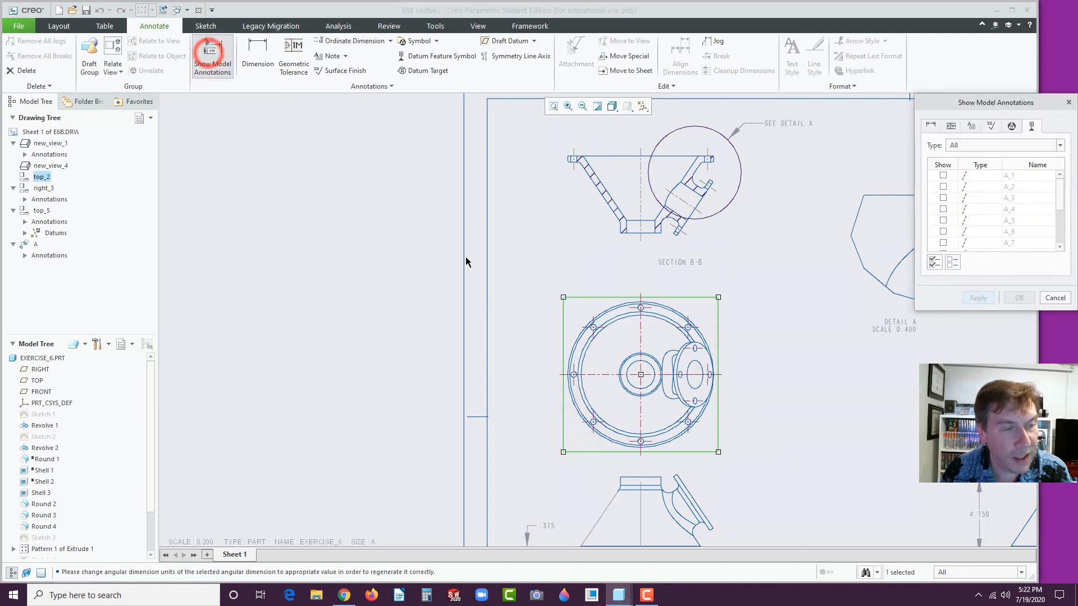
{"action": "left_click", "coordinate": [1032, 127]}
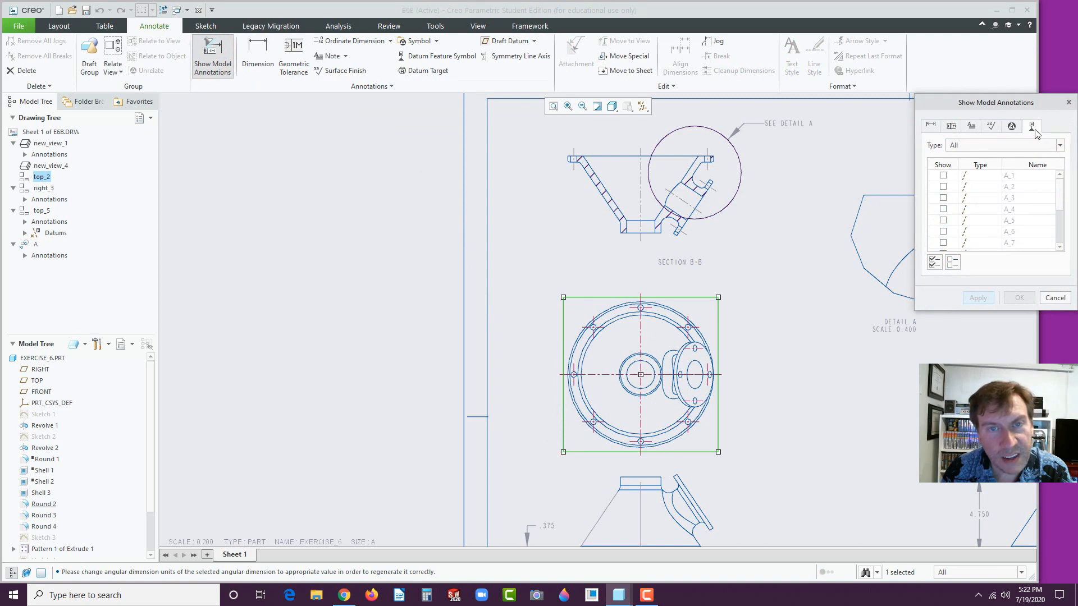
{"action": "left_click", "coordinate": [593, 333]}
{"action": "left_click", "coordinate": [641, 336]}
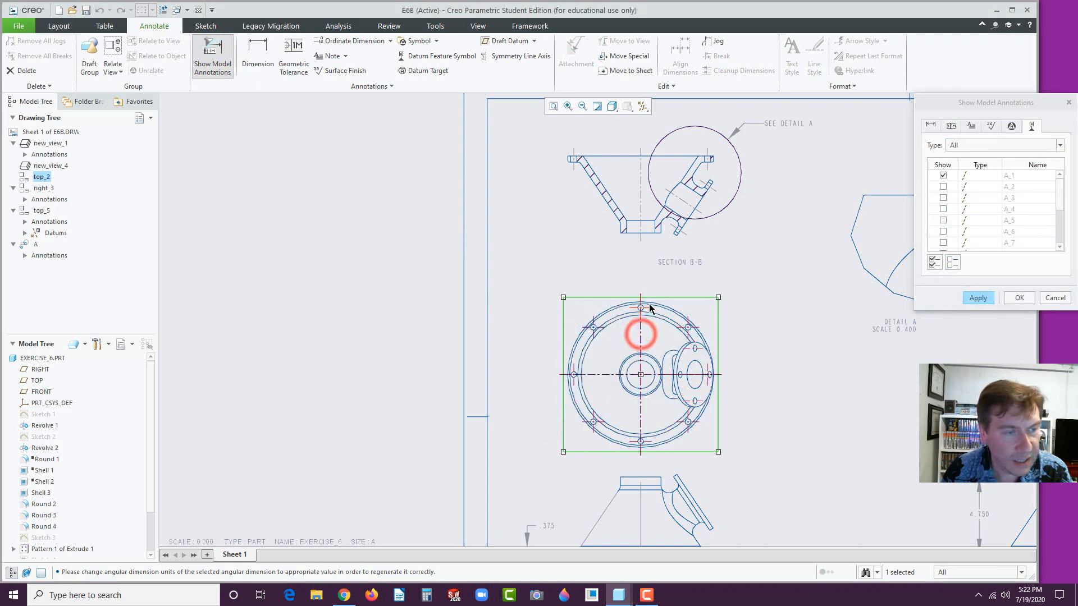
{"action": "left_click", "coordinate": [642, 308]}
{"action": "left_click", "coordinate": [943, 186]}
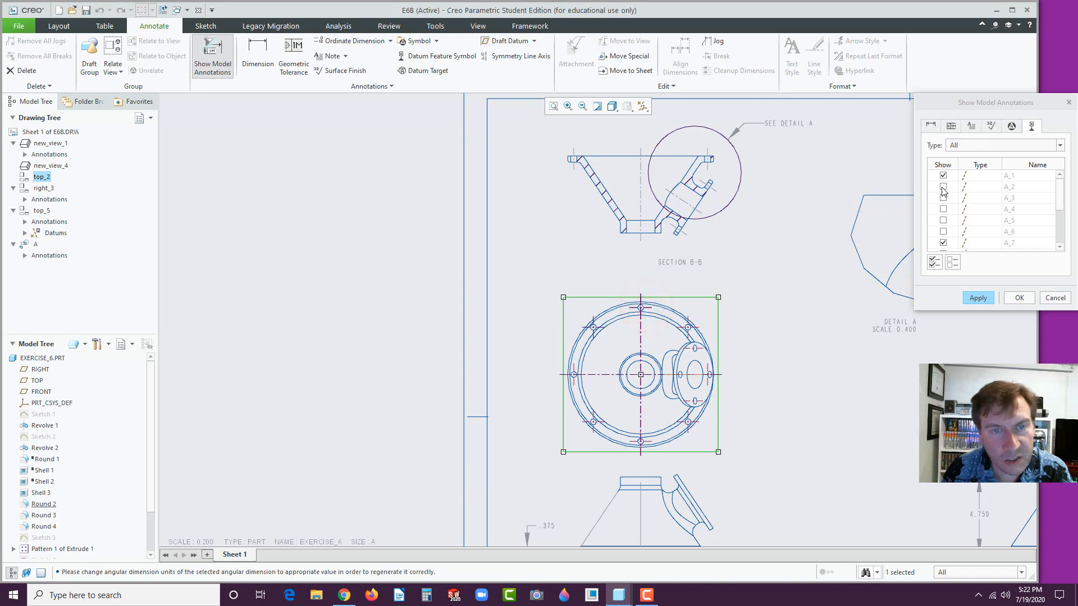
{"action": "left_click", "coordinate": [943, 198]}
{"action": "left_click", "coordinate": [943, 209]}
{"action": "left_click", "coordinate": [943, 220]}
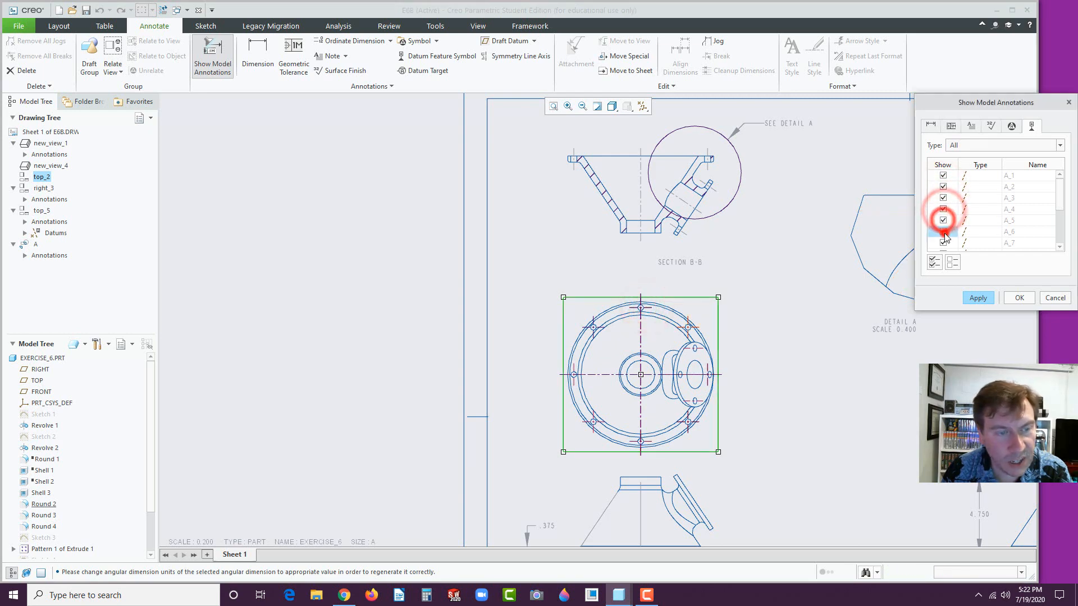
{"action": "left_click", "coordinate": [943, 232]}
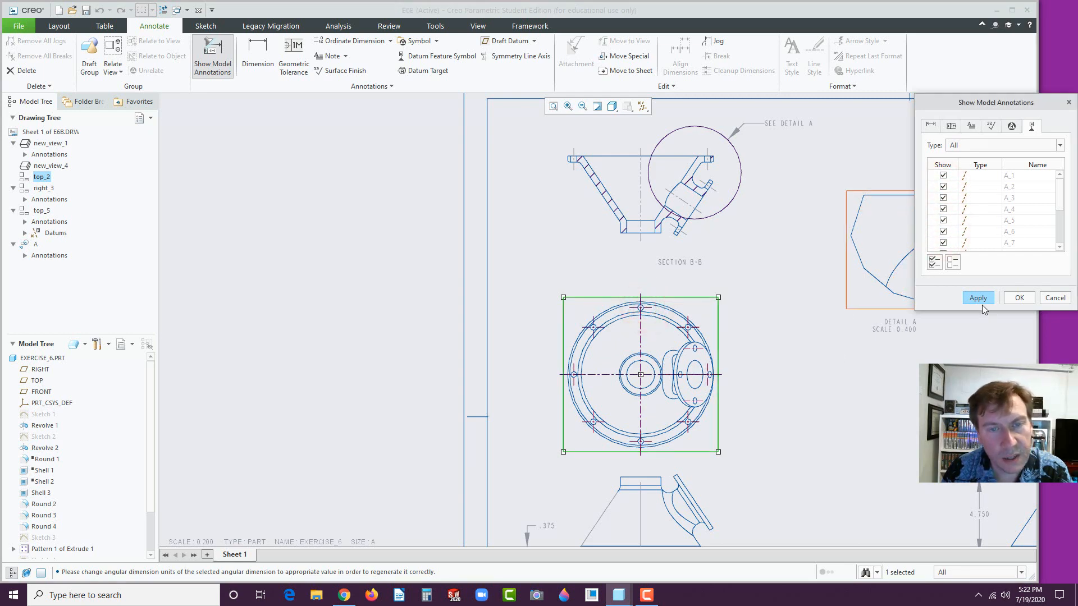
{"action": "left_click", "coordinate": [1020, 298]}
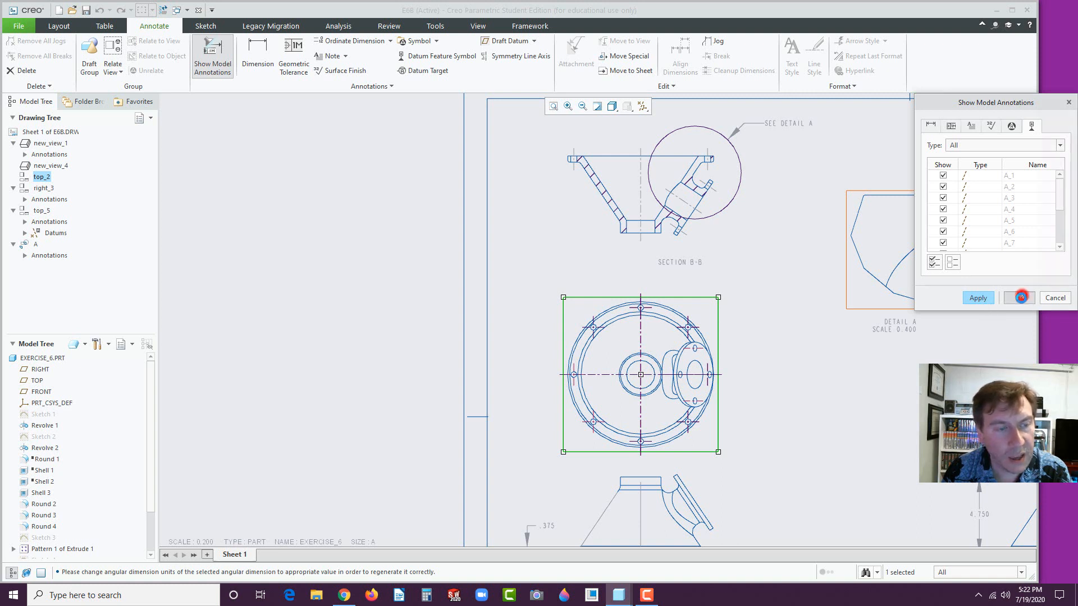
{"action": "left_click", "coordinate": [796, 368]}
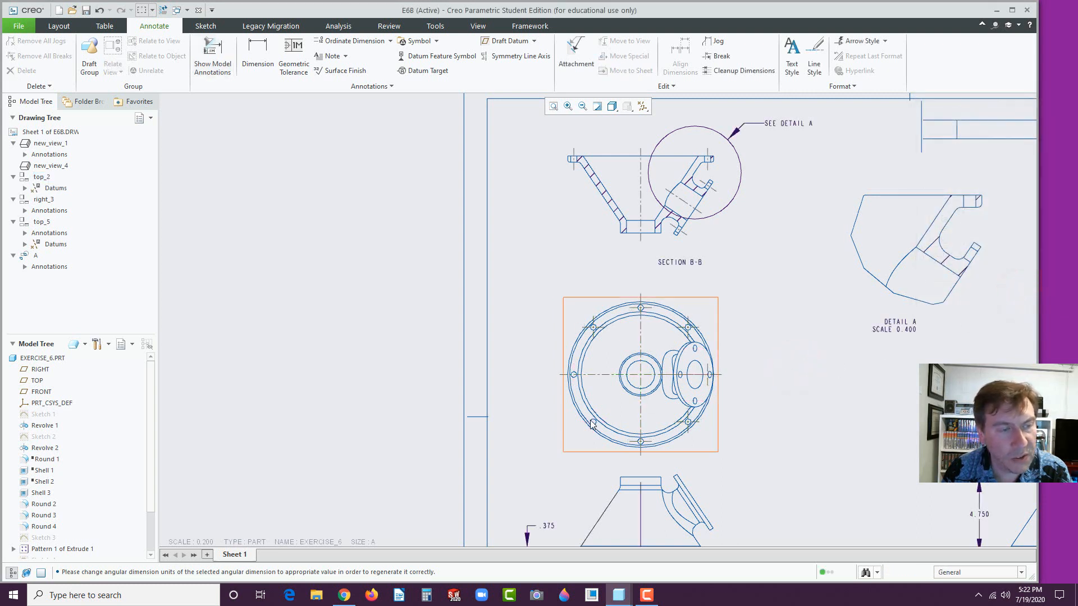
Show the remaining model axes A_9 through A_14 in the top view so all base bolt holes have centerlines.
{"action": "left_click", "coordinate": [573, 430]}
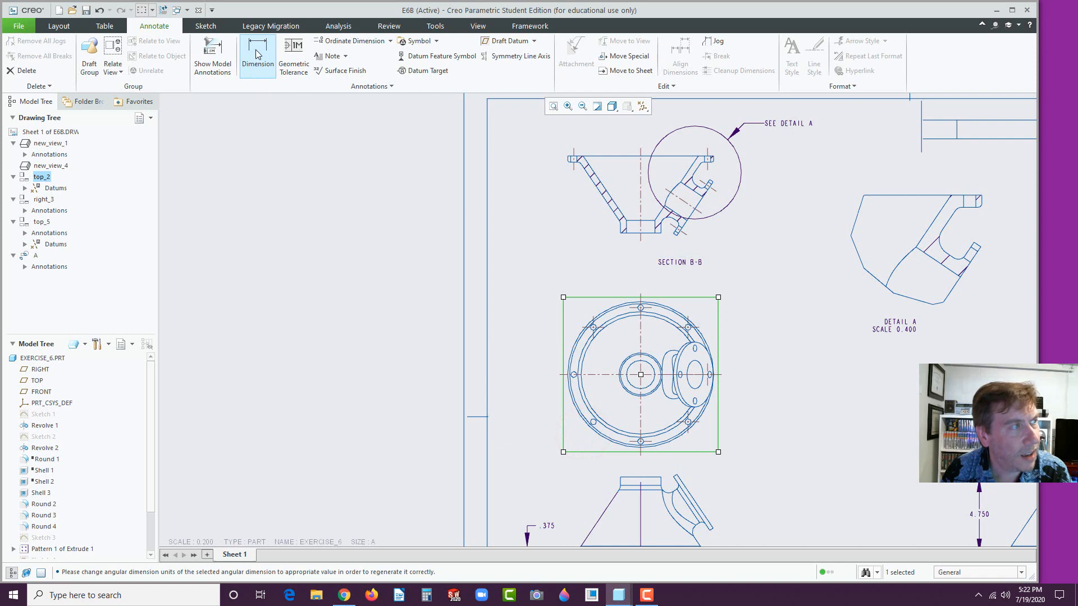
{"action": "left_click", "coordinate": [212, 53]}
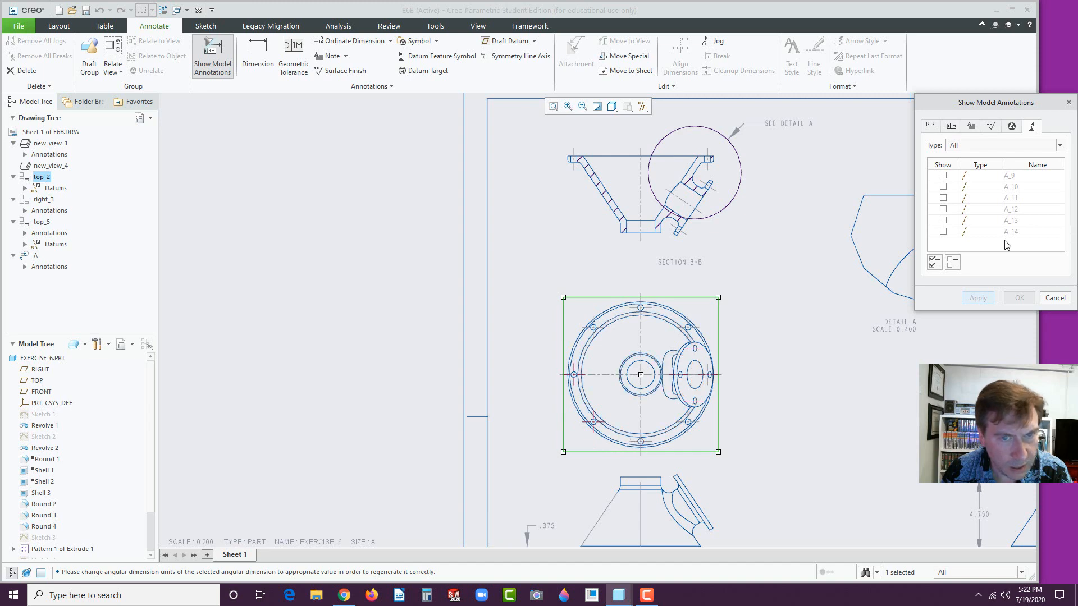
{"action": "left_click", "coordinate": [689, 319]}
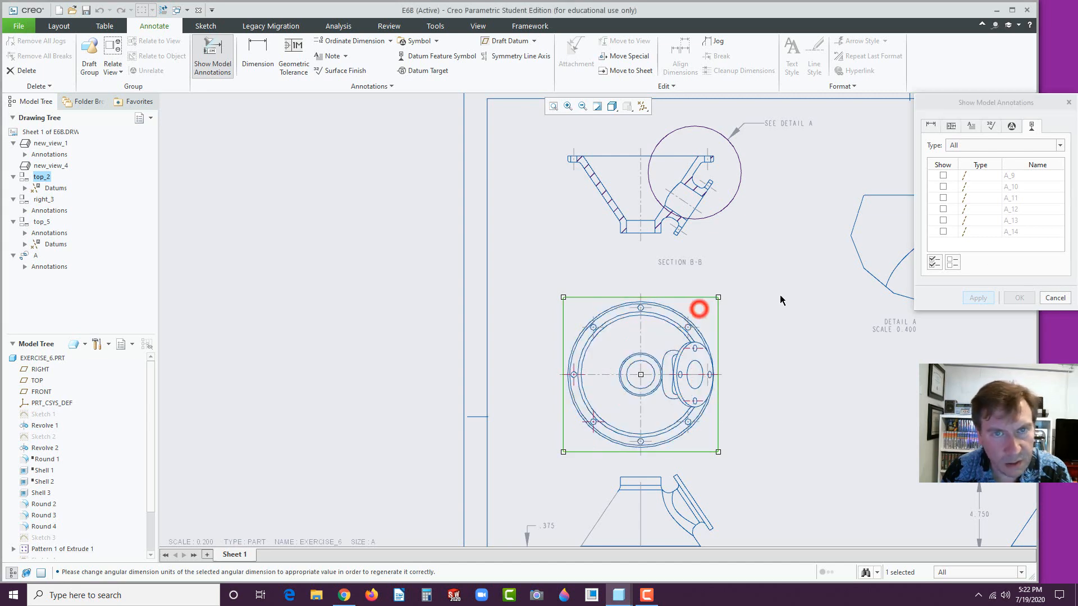
{"action": "left_click", "coordinate": [944, 176]}
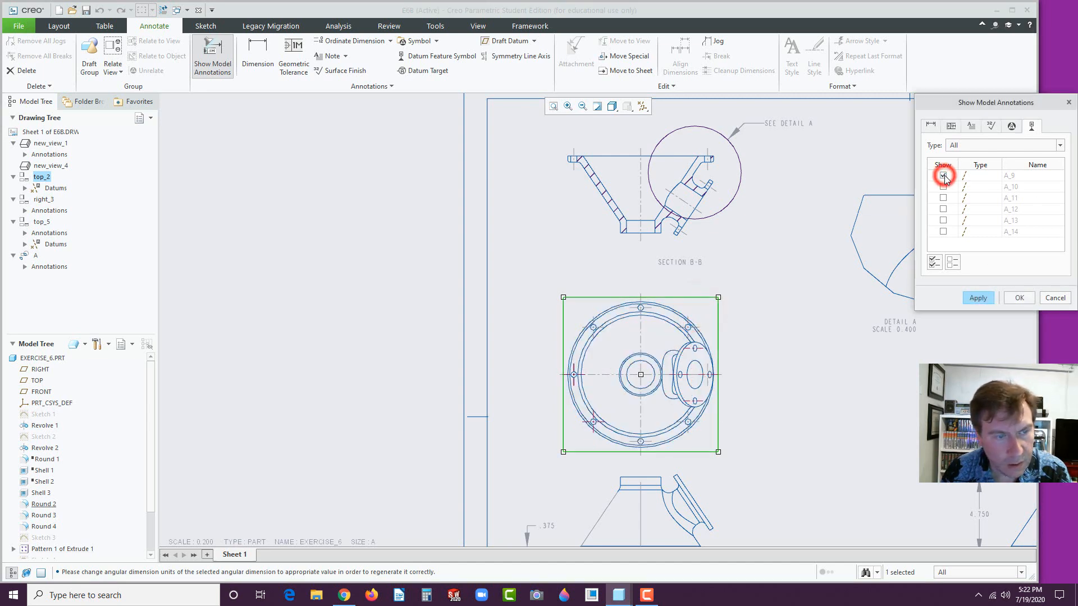
{"action": "left_click", "coordinate": [943, 187]}
{"action": "left_click", "coordinate": [943, 198]}
{"action": "left_click", "coordinate": [944, 209]}
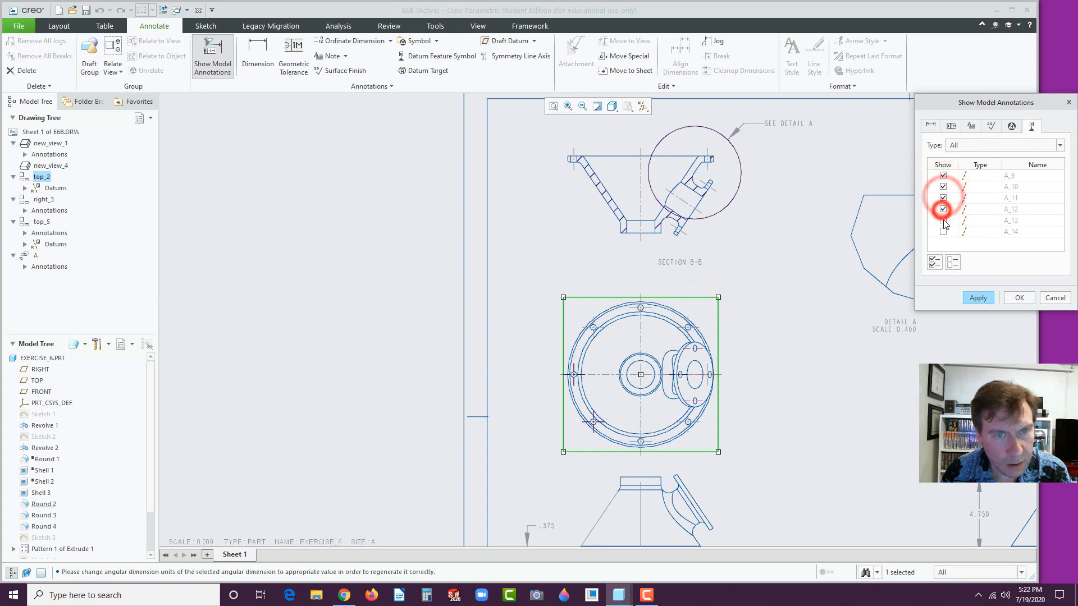
{"action": "left_click", "coordinate": [938, 264]}
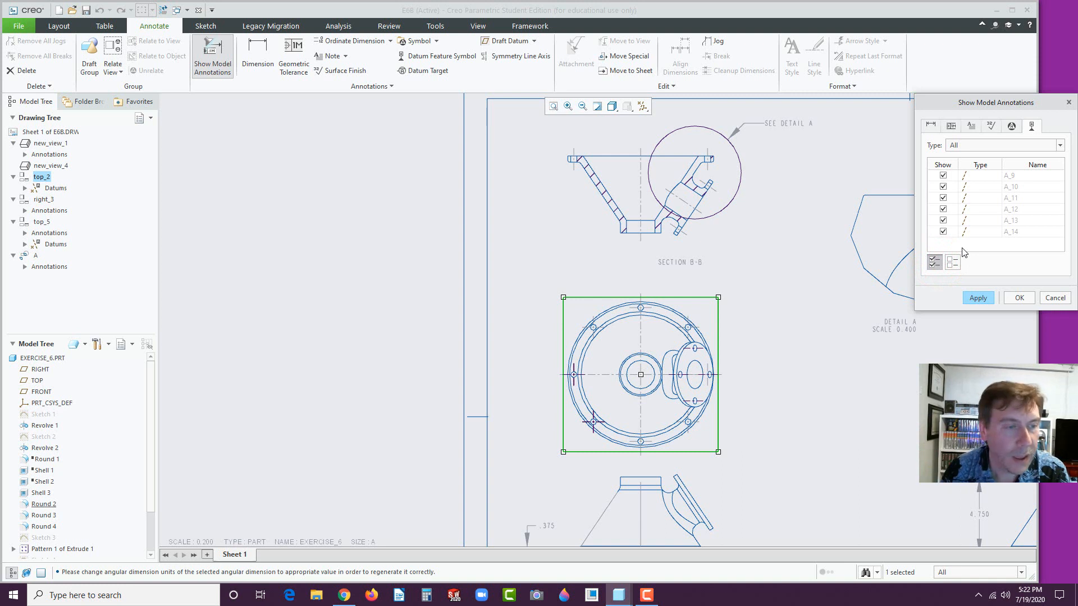
{"action": "left_click", "coordinate": [989, 299]}
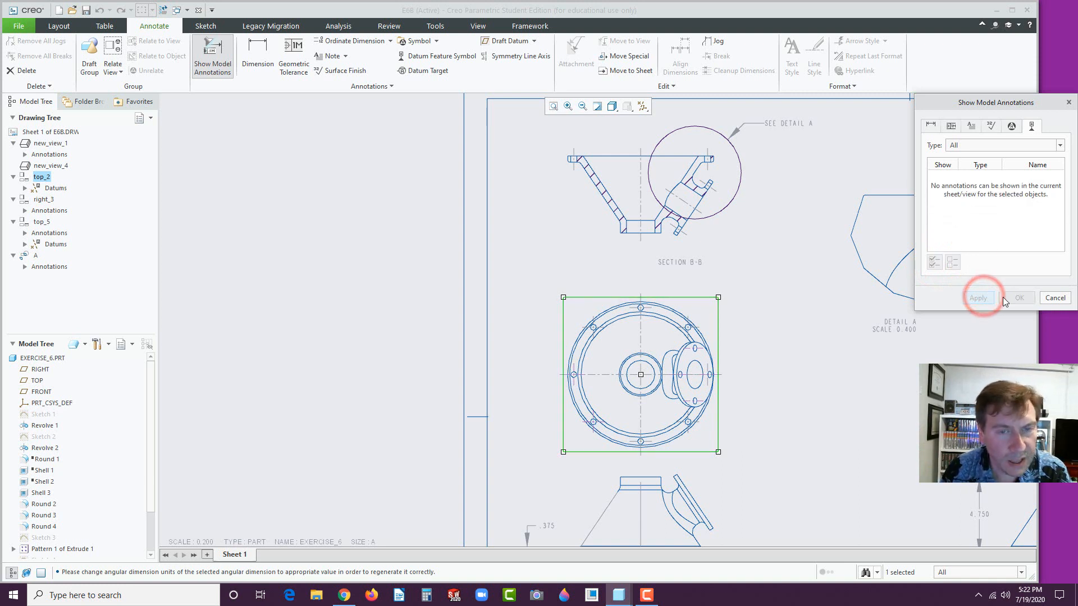
{"action": "left_click", "coordinate": [1054, 300]}
{"action": "left_click", "coordinate": [809, 362]}
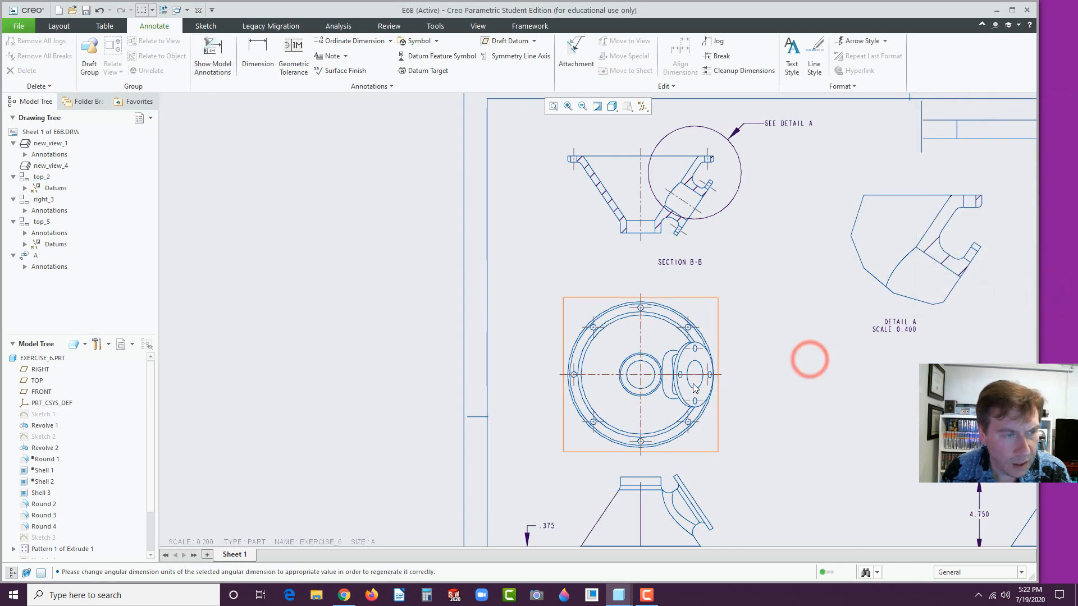
Try to create ordinate dimensions in the top view using horizontal lines through vertices on the left, lower-left and bottom base bolt holes.
{"action": "scroll", "coordinate": [743, 376], "scroll_direction": "up", "scroll_amount": 2}
{"action": "scroll", "coordinate": [742, 372], "scroll_direction": "down", "scroll_amount": 2}
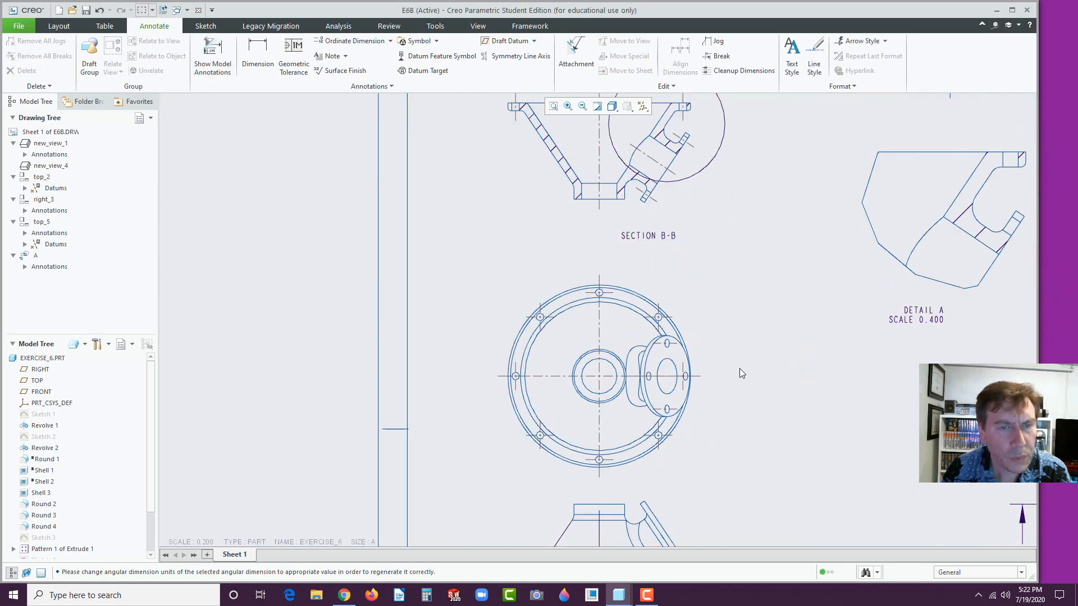
{"action": "scroll", "coordinate": [740, 370], "scroll_direction": "up", "scroll_amount": 3}
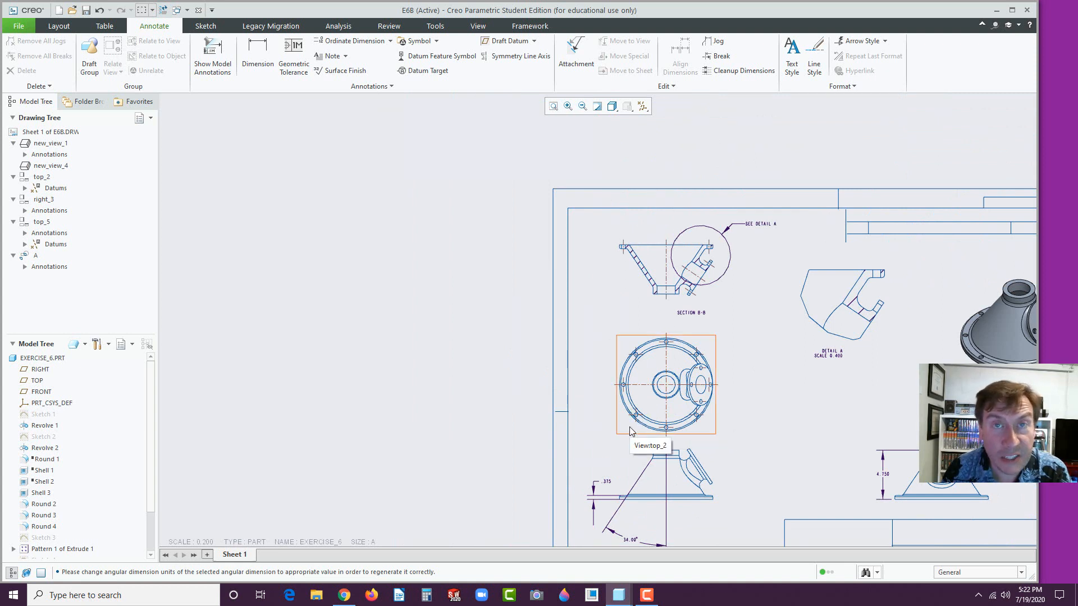
{"action": "left_click", "coordinate": [352, 45]}
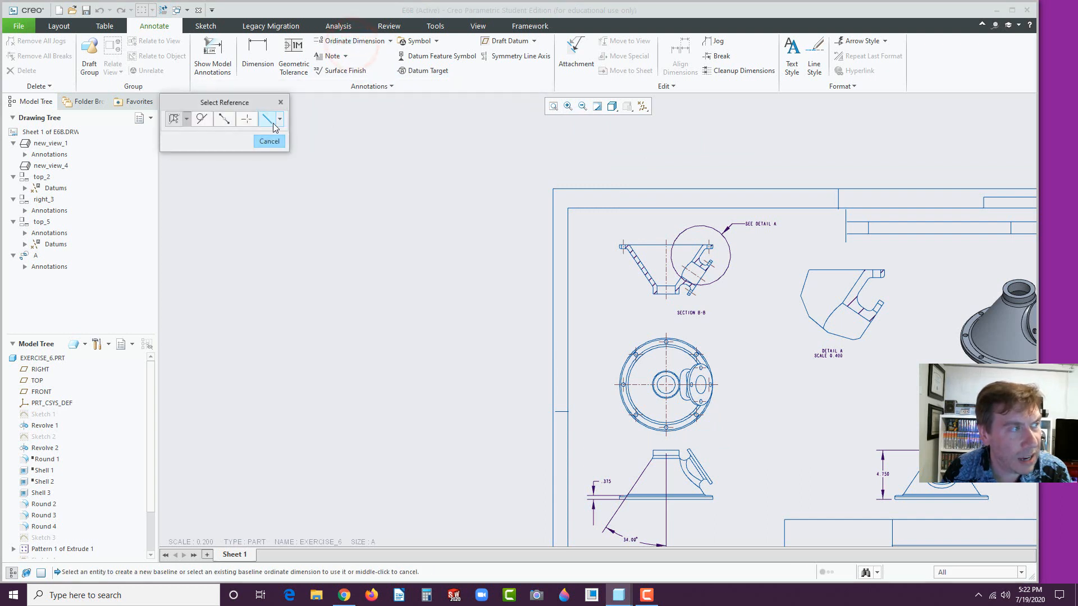
{"action": "left_click", "coordinate": [280, 121]}
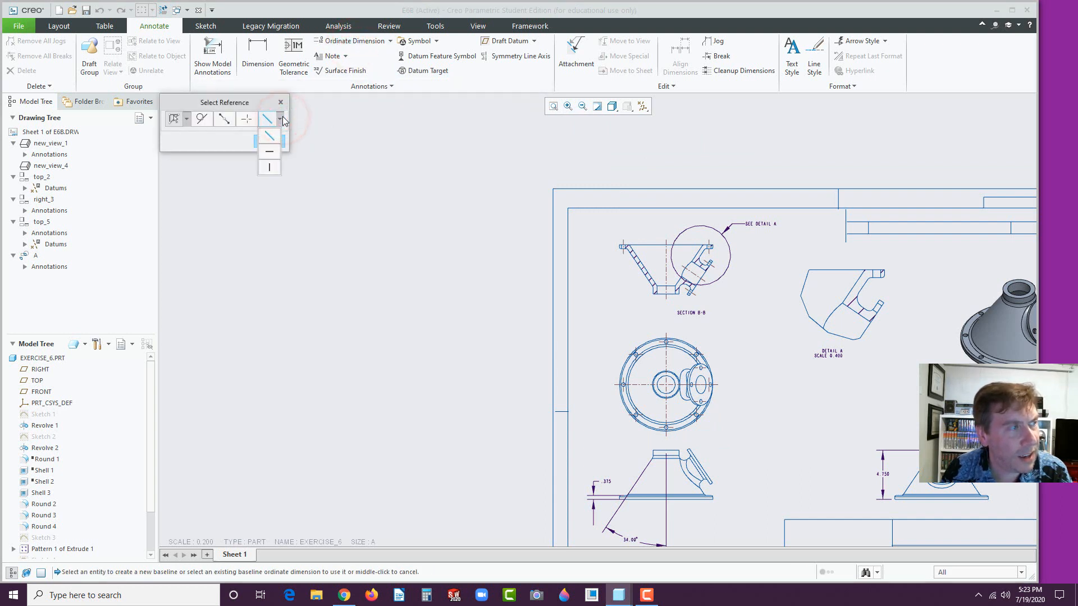
{"action": "left_click", "coordinate": [268, 155]}
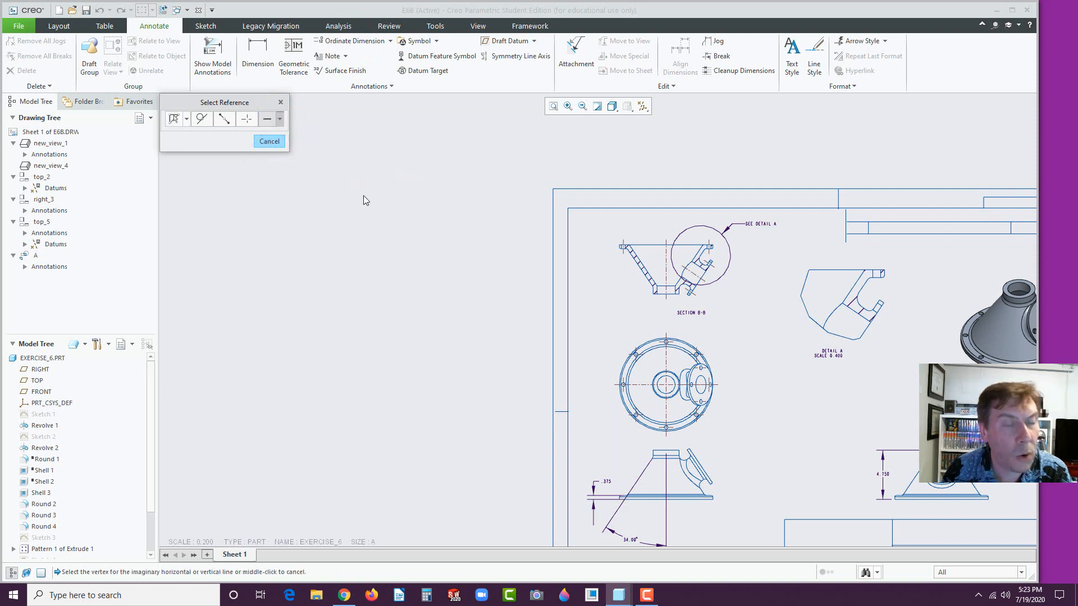
{"action": "scroll", "coordinate": [637, 418], "scroll_direction": "up", "scroll_amount": 6}
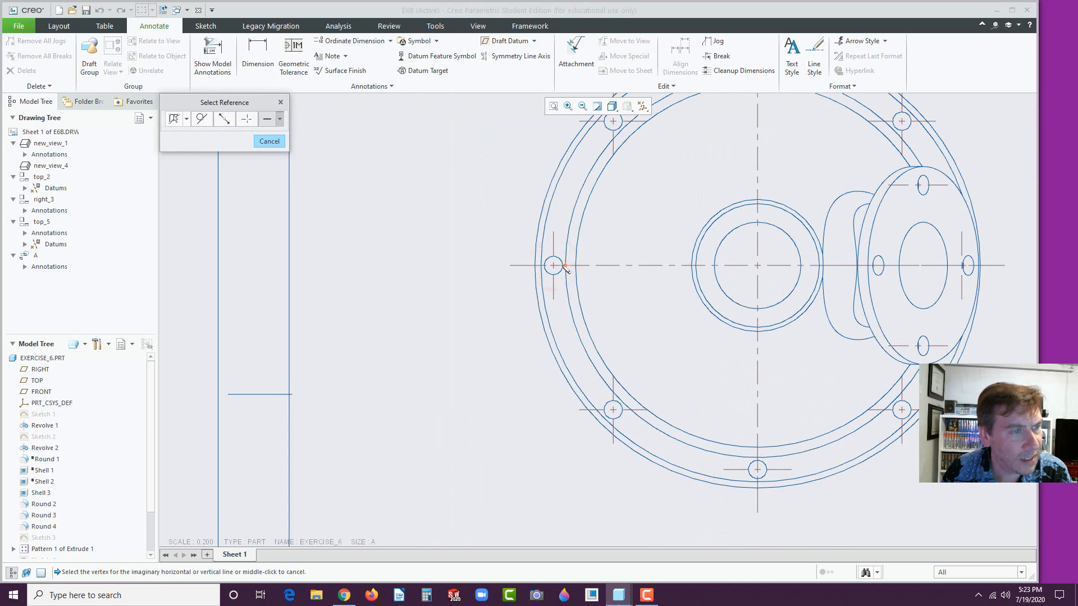
{"action": "left_click", "coordinate": [565, 265]}
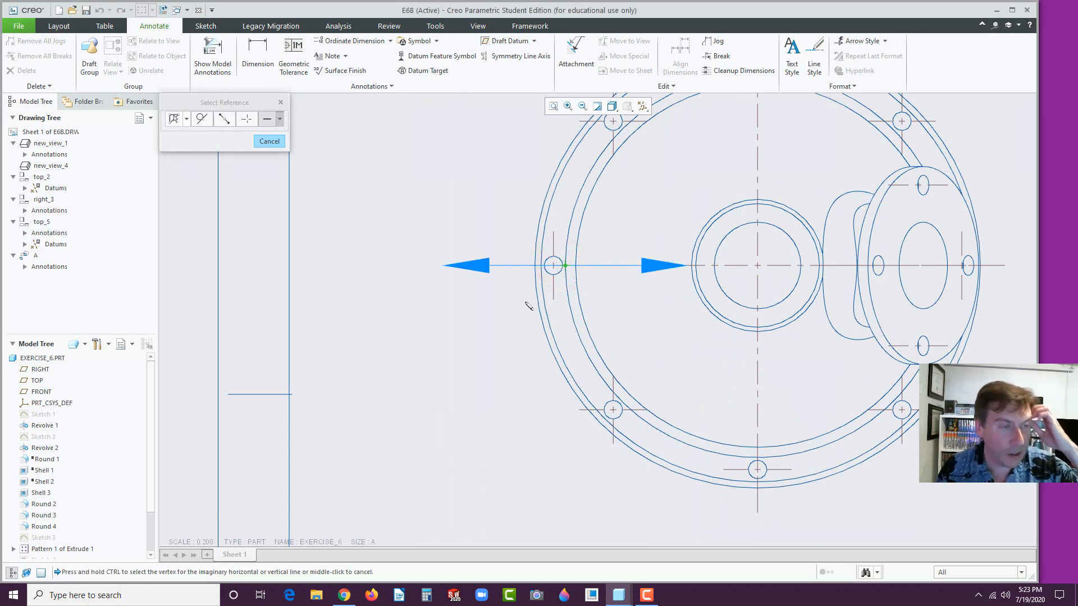
{"action": "left_click", "coordinate": [620, 417]}
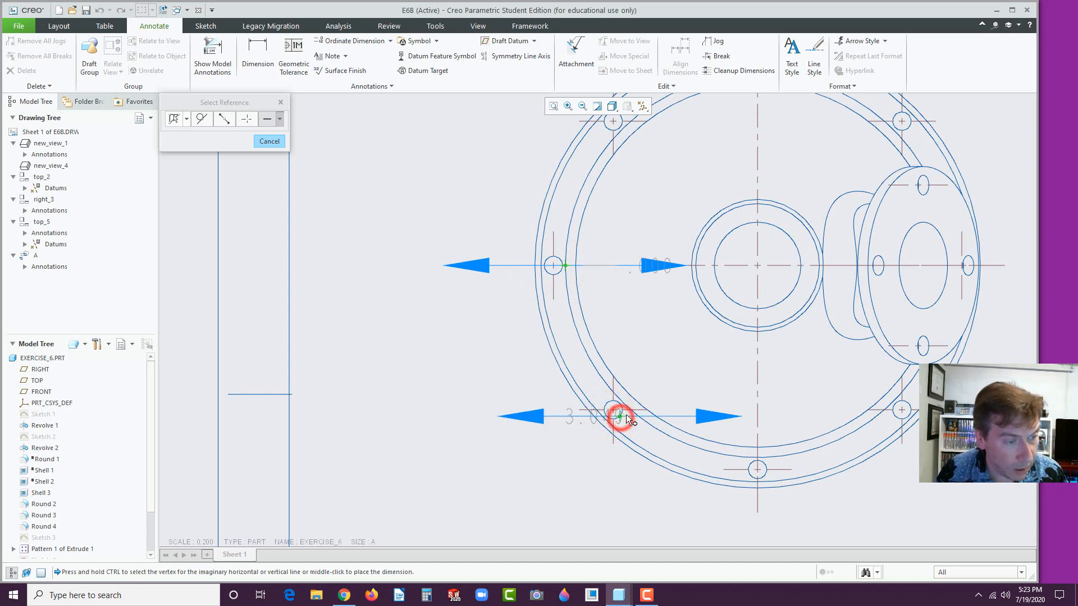
{"action": "left_click", "coordinate": [763, 466]}
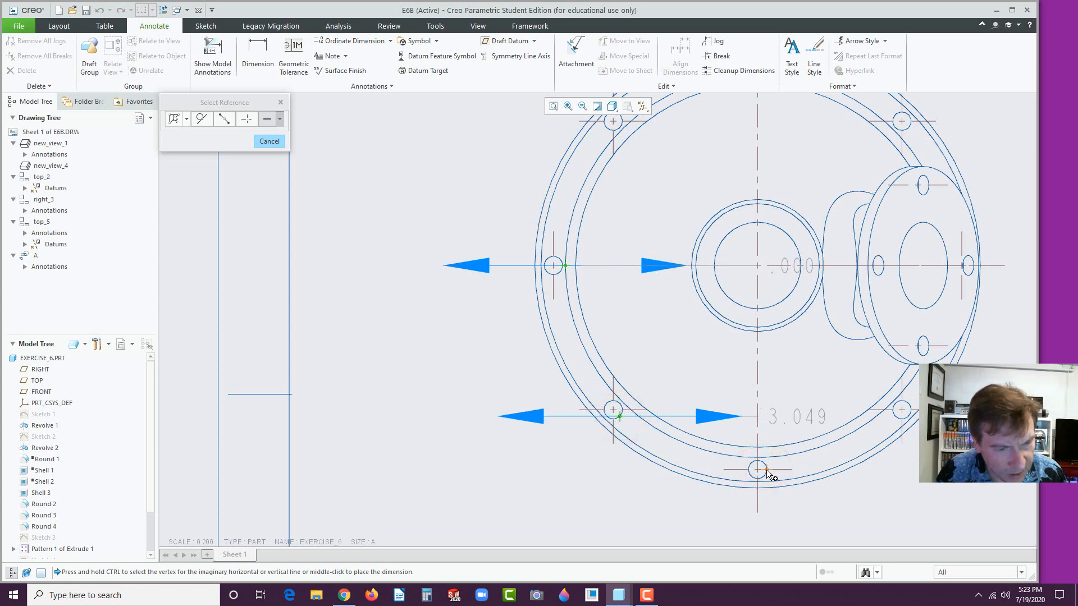
{"action": "left_click", "coordinate": [767, 470]}
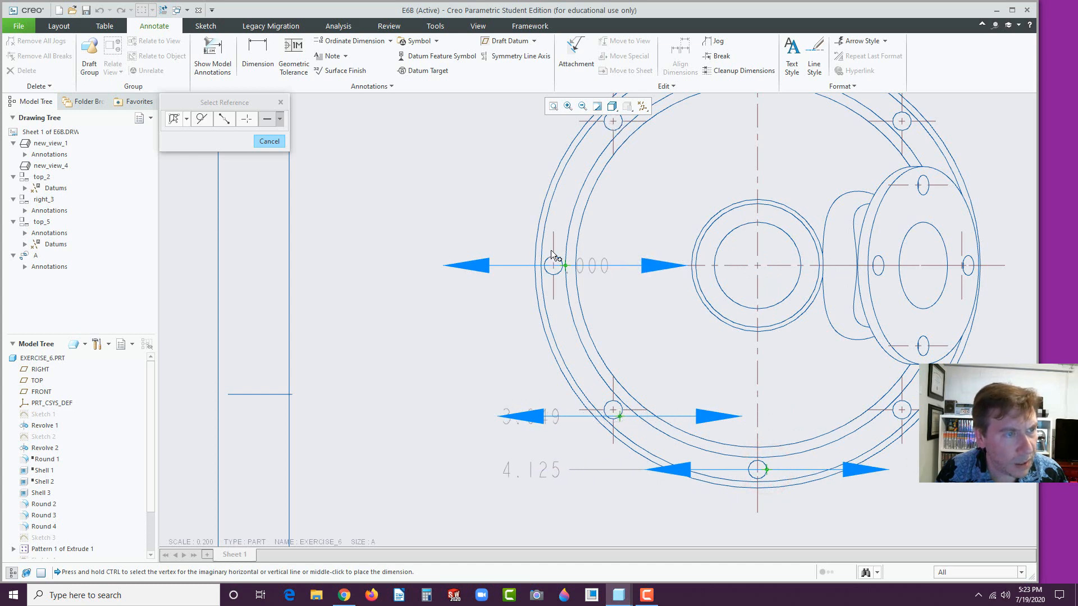
Try to add the top and upper-left bolt holes to the ordinate set by centerline intersections, and cancel the whole set.
{"action": "scroll", "coordinate": [484, 383], "scroll_direction": "down", "scroll_amount": 2}
{"action": "scroll", "coordinate": [652, 212], "scroll_direction": "up", "scroll_amount": 4}
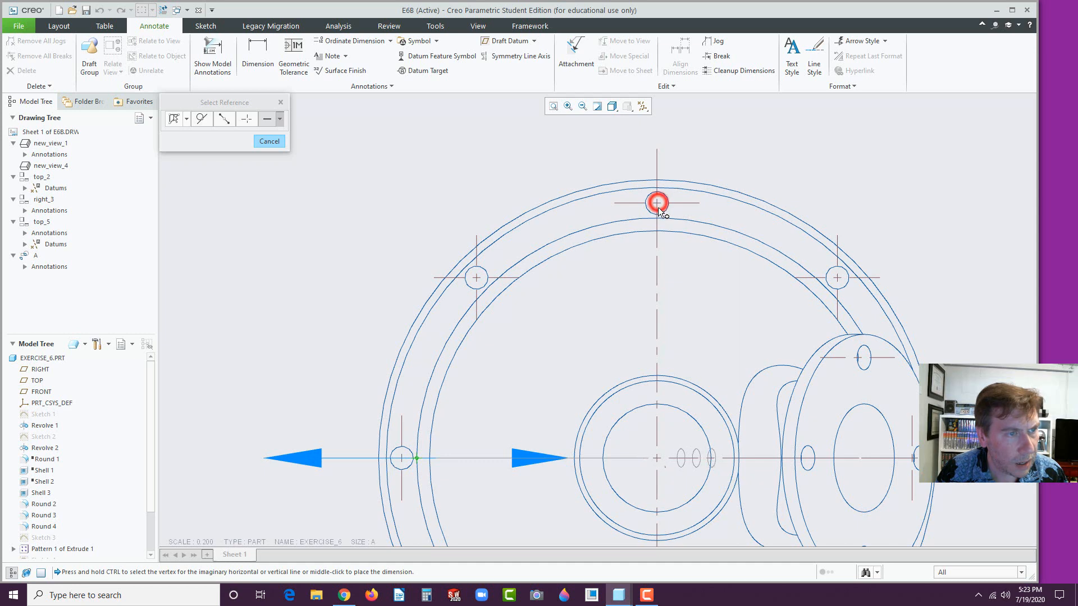
{"action": "left_click", "coordinate": [662, 209]}
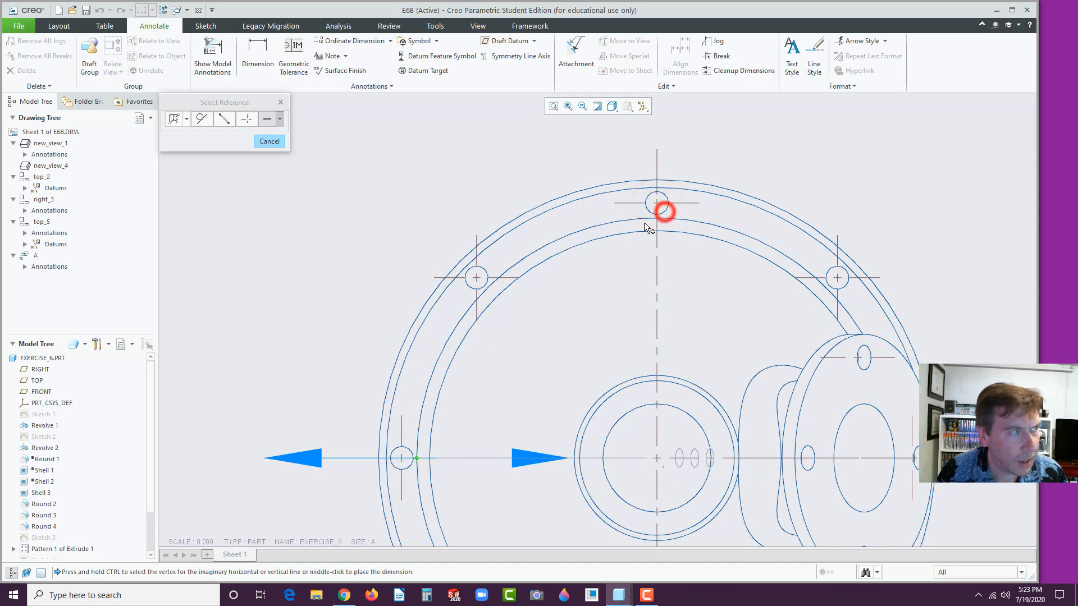
{"action": "left_click", "coordinate": [247, 118]}
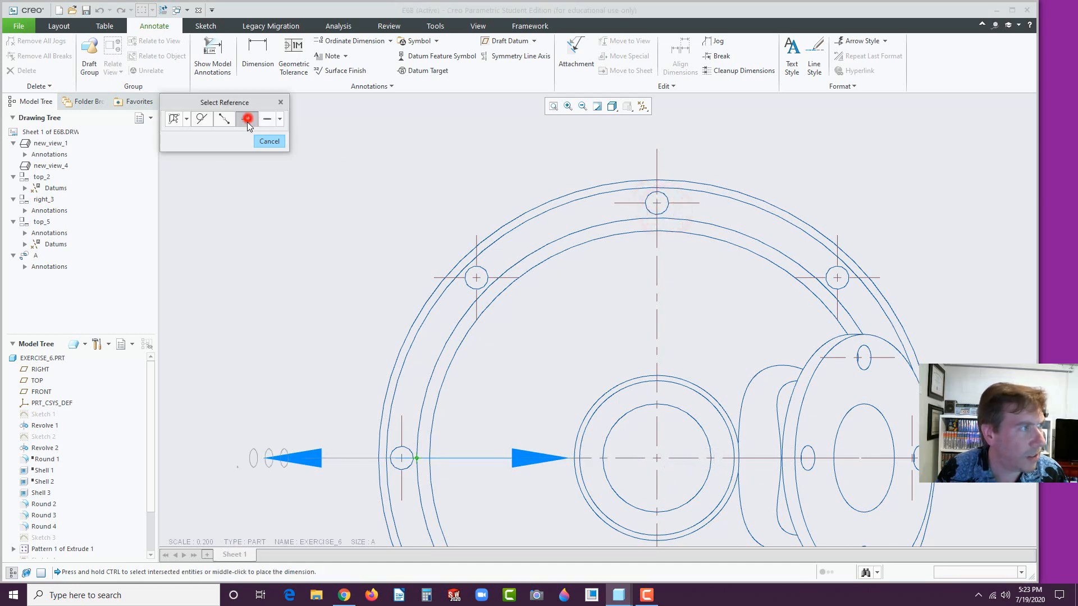
{"action": "left_click", "coordinate": [672, 203]}
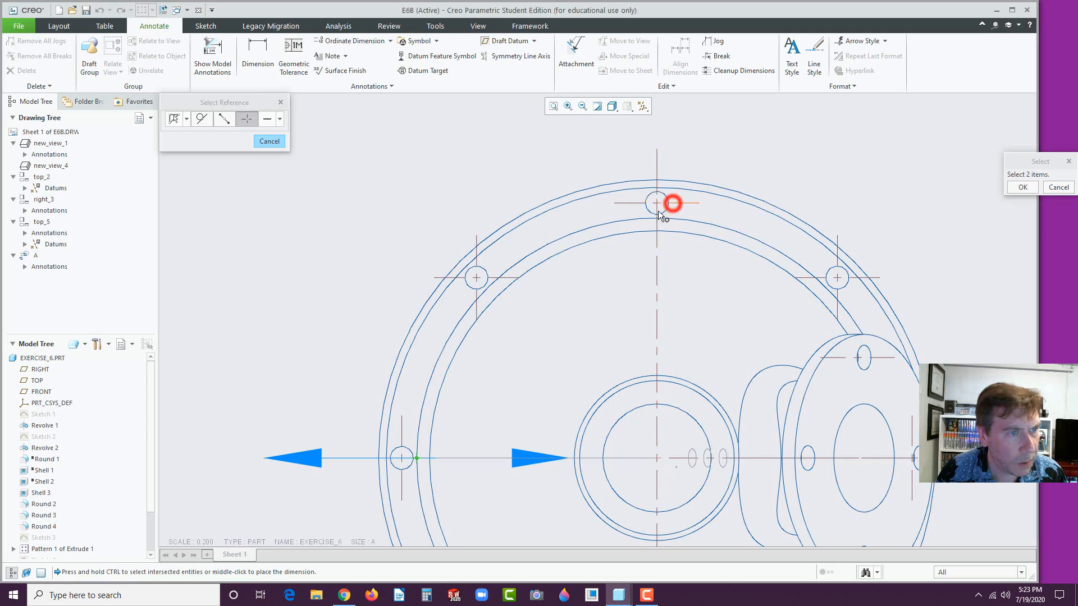
{"action": "left_click", "coordinate": [502, 279]}
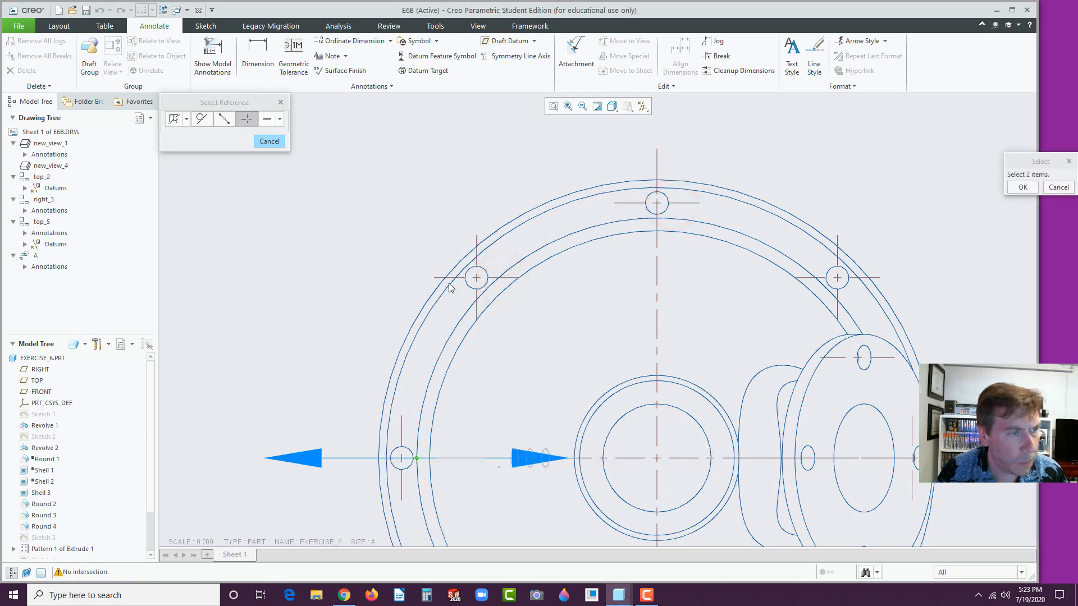
{"action": "scroll", "coordinate": [337, 355], "scroll_direction": "down", "scroll_amount": 5}
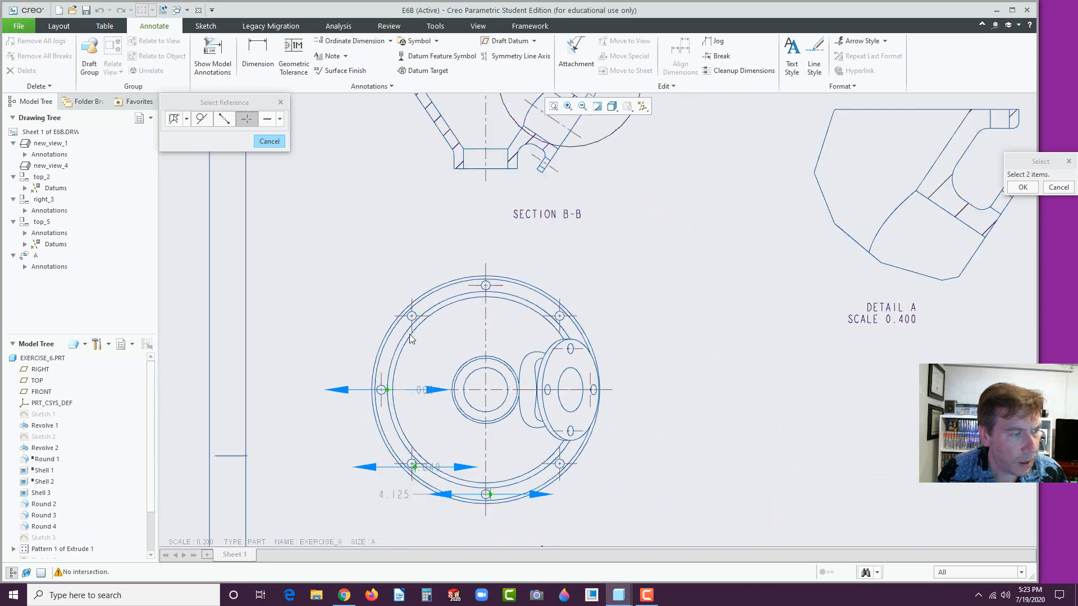
{"action": "left_click", "coordinate": [1059, 189]}
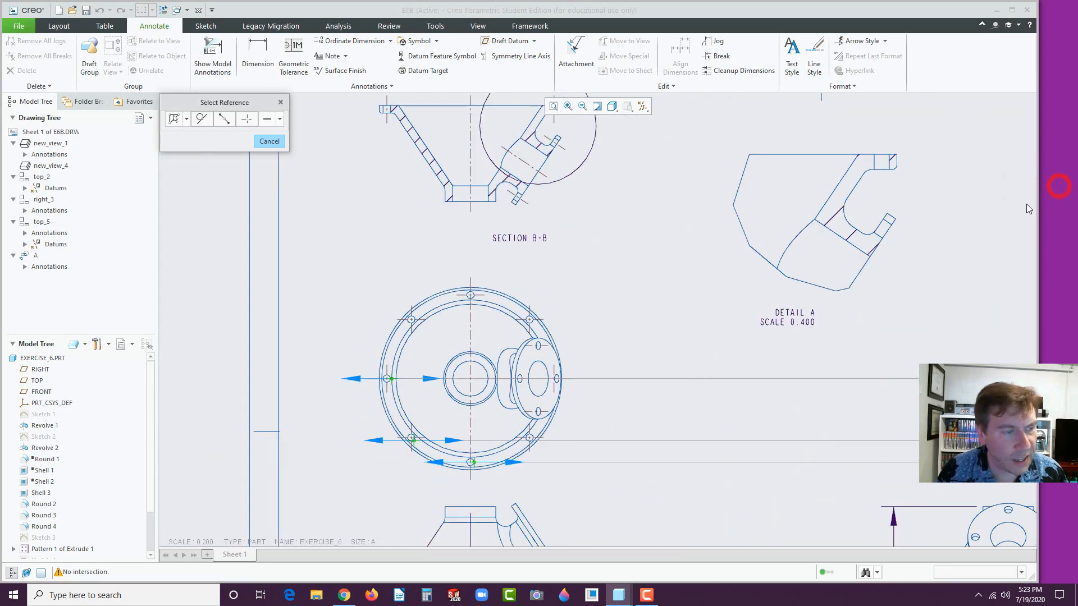
{"action": "left_click", "coordinate": [269, 142]}
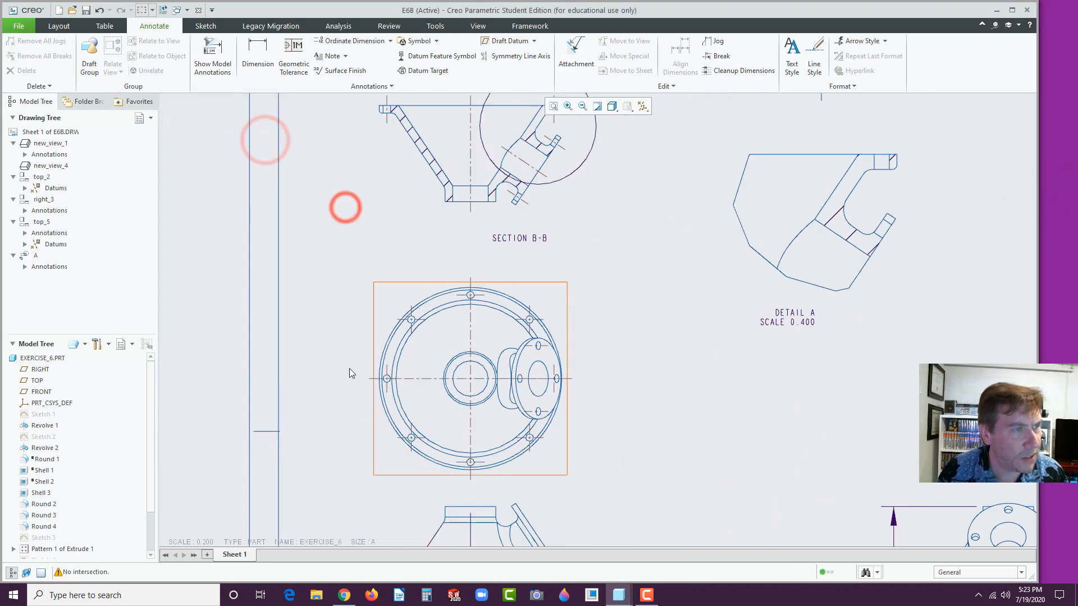
Start an ordinate dimension set in the top view with the horizontal centerline as baseline, referencing the upper-left and top bolt hole centerlines as entities.
{"action": "left_click", "coordinate": [343, 41]}
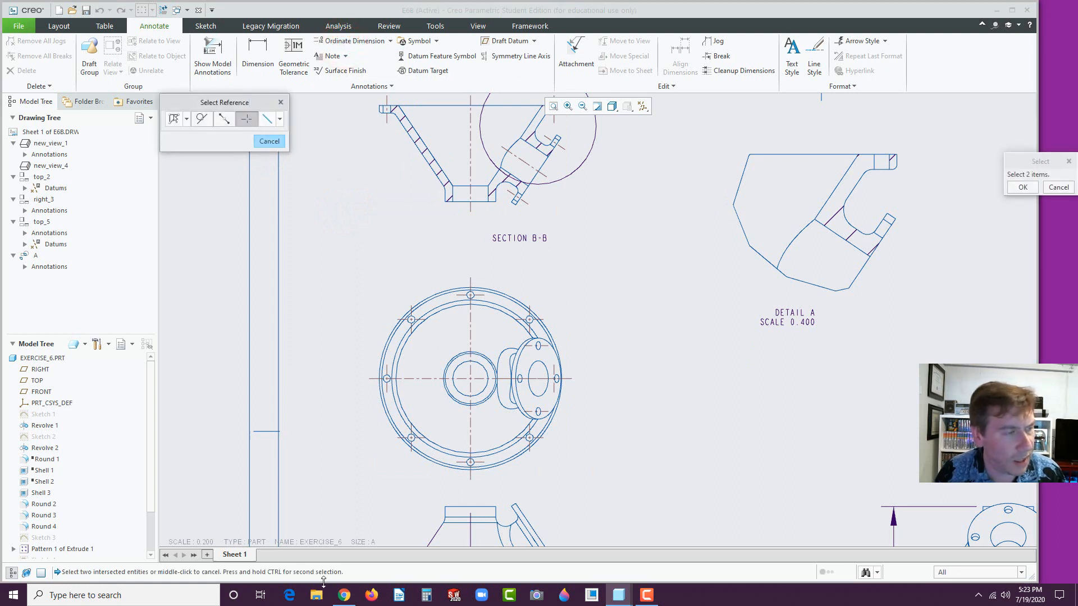
{"action": "left_click", "coordinate": [280, 119]}
{"action": "left_click", "coordinate": [267, 150]}
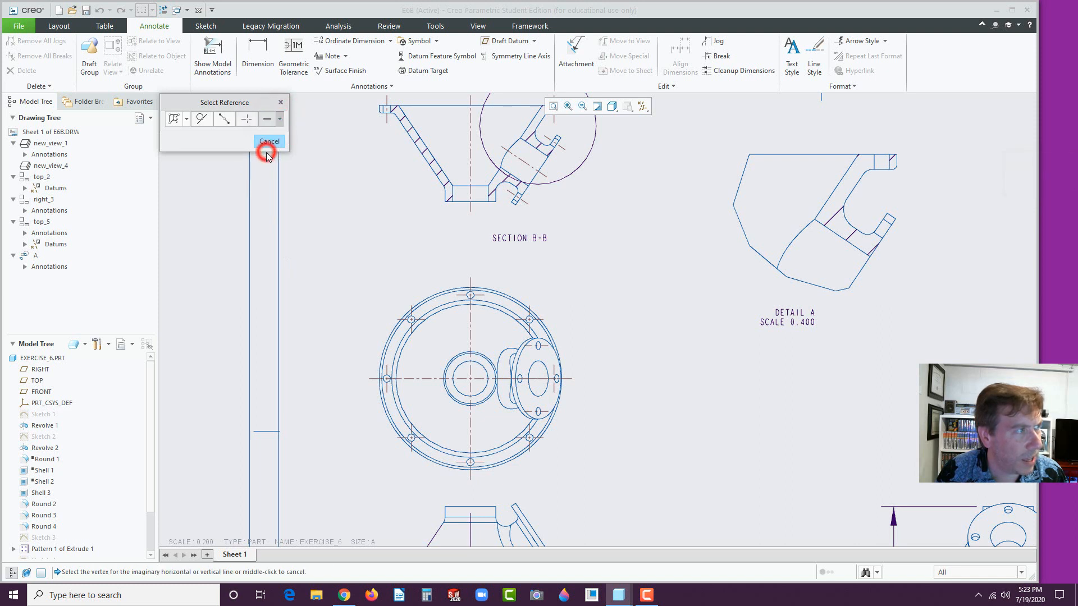
{"action": "left_click", "coordinate": [247, 123]}
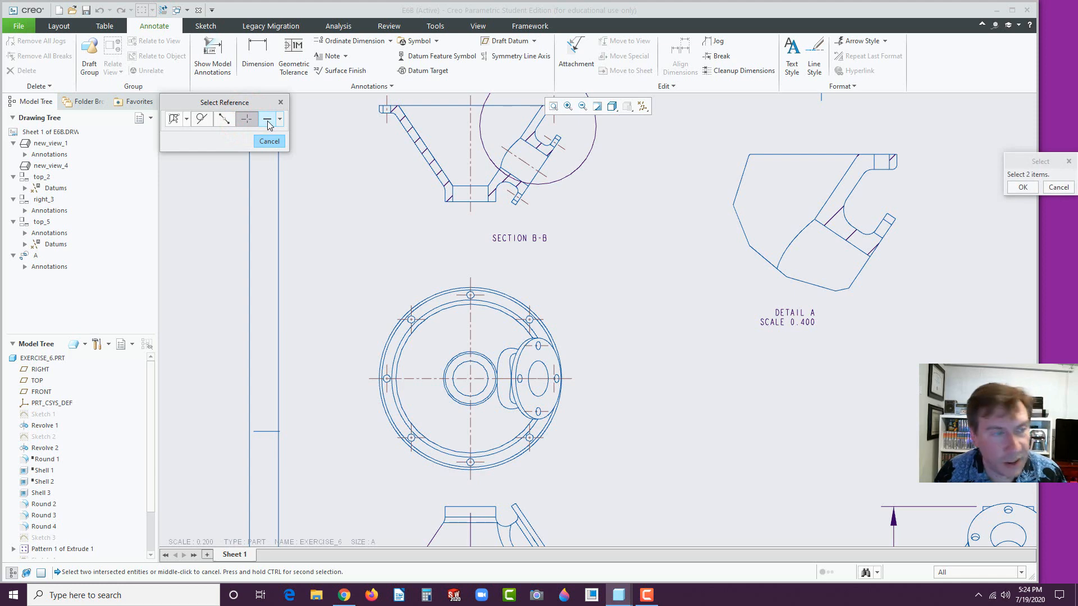
{"action": "scroll", "coordinate": [372, 445], "scroll_direction": "down", "scroll_amount": 1}
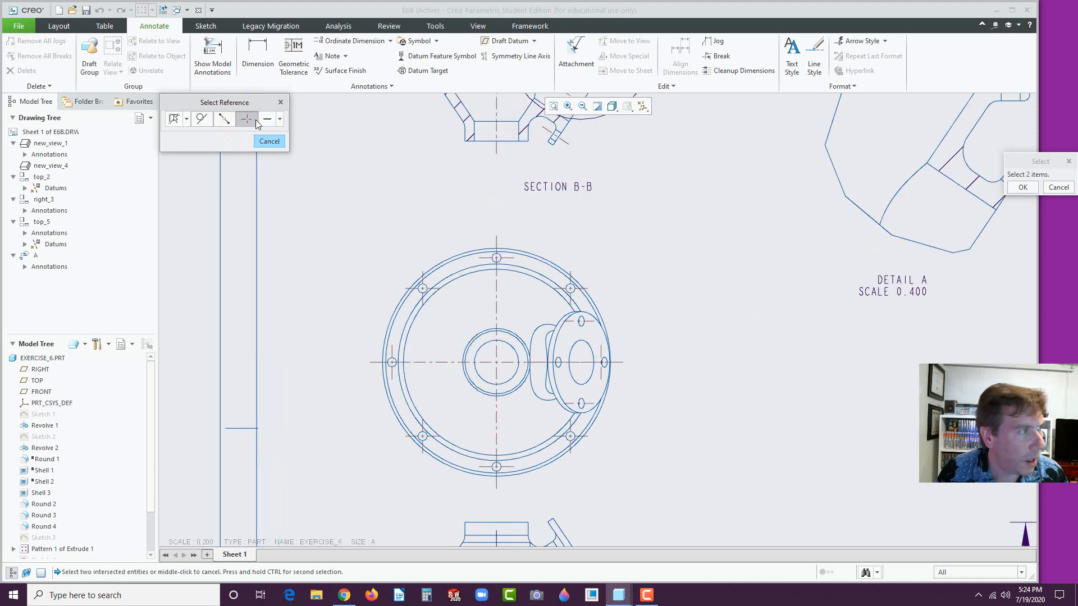
{"action": "left_click", "coordinate": [268, 124]}
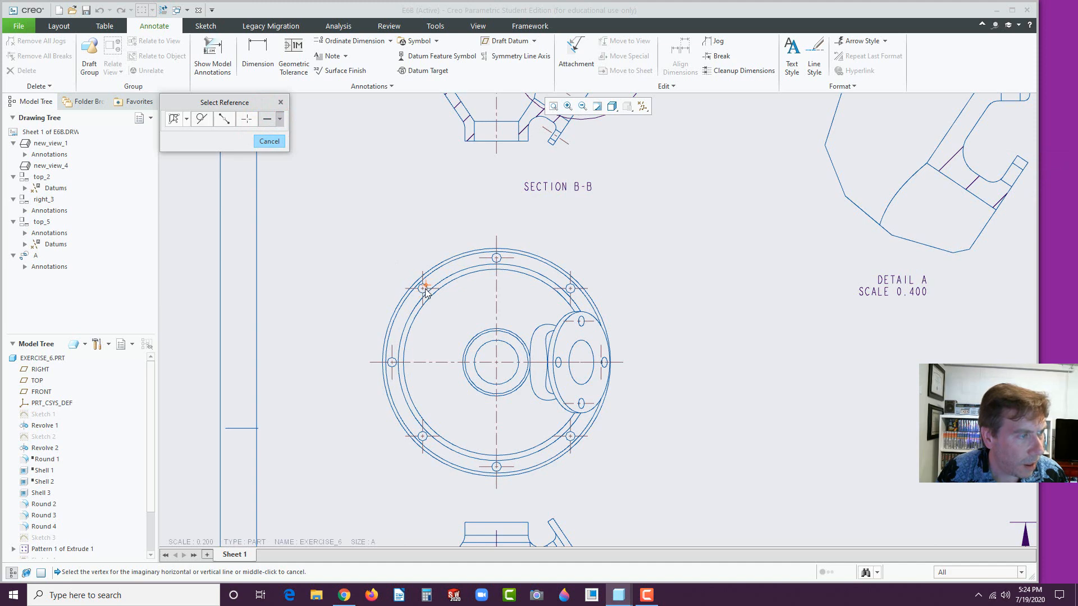
{"action": "scroll", "coordinate": [425, 292], "scroll_direction": "down", "scroll_amount": 4}
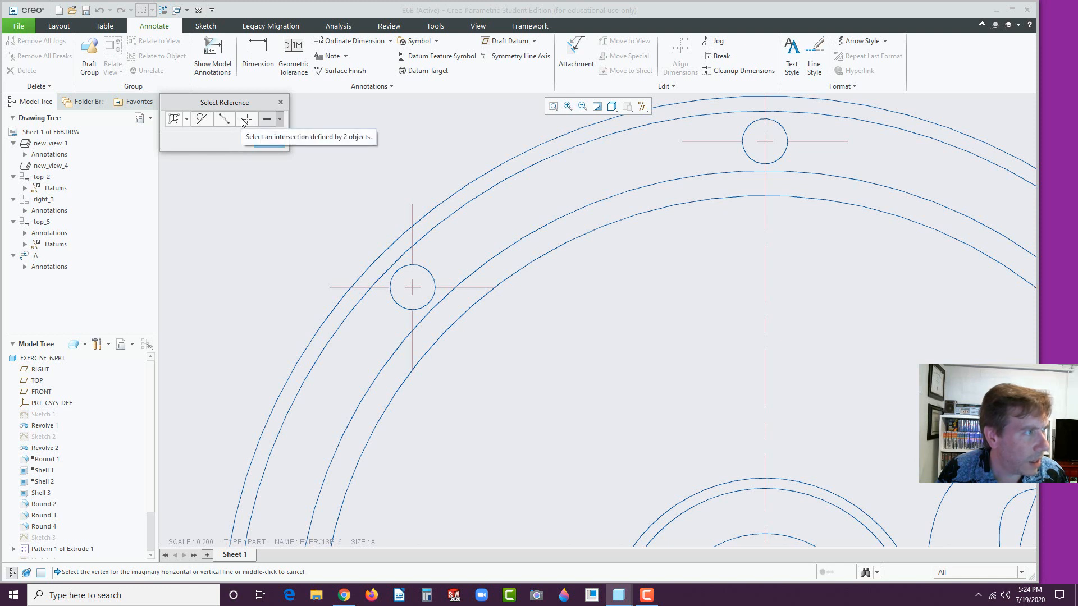
{"action": "left_click", "coordinate": [186, 120]}
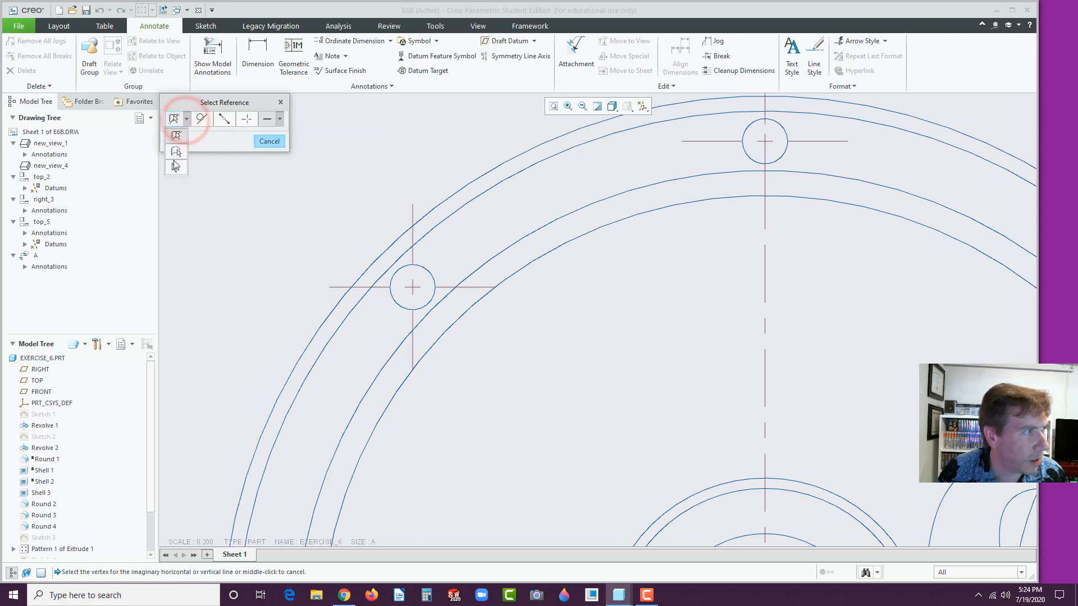
{"action": "left_click", "coordinate": [175, 168]}
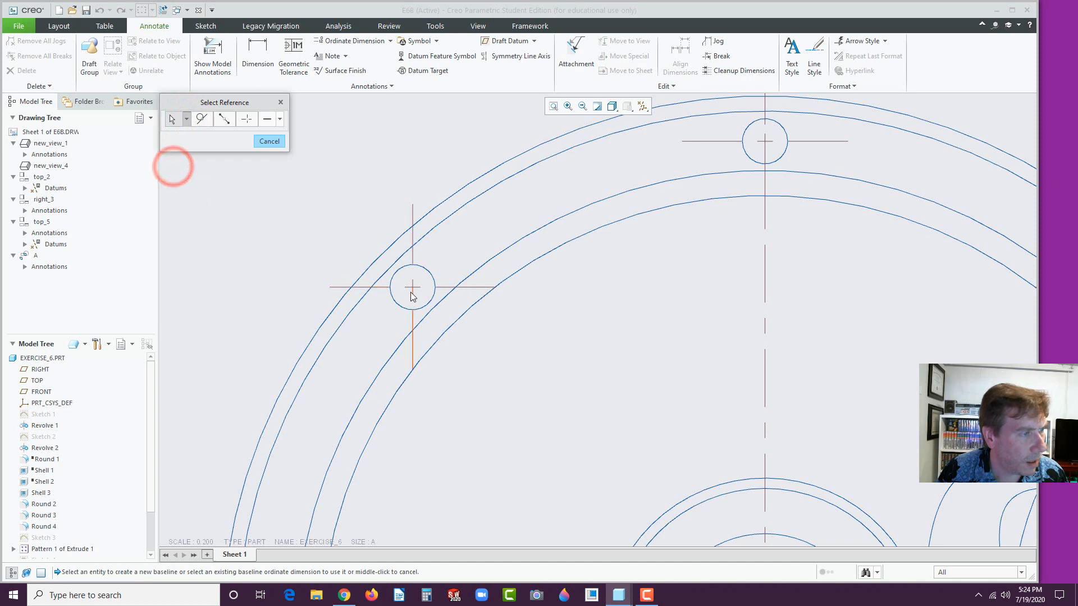
{"action": "scroll", "coordinate": [544, 381], "scroll_direction": "down", "scroll_amount": 5}
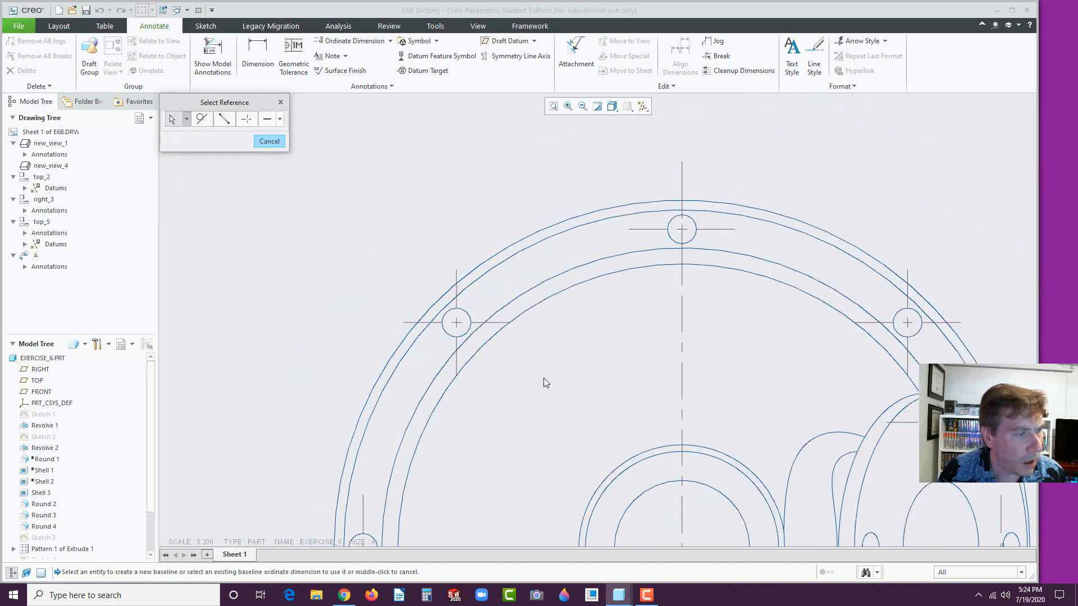
{"action": "scroll", "coordinate": [515, 467], "scroll_direction": "up", "scroll_amount": 2}
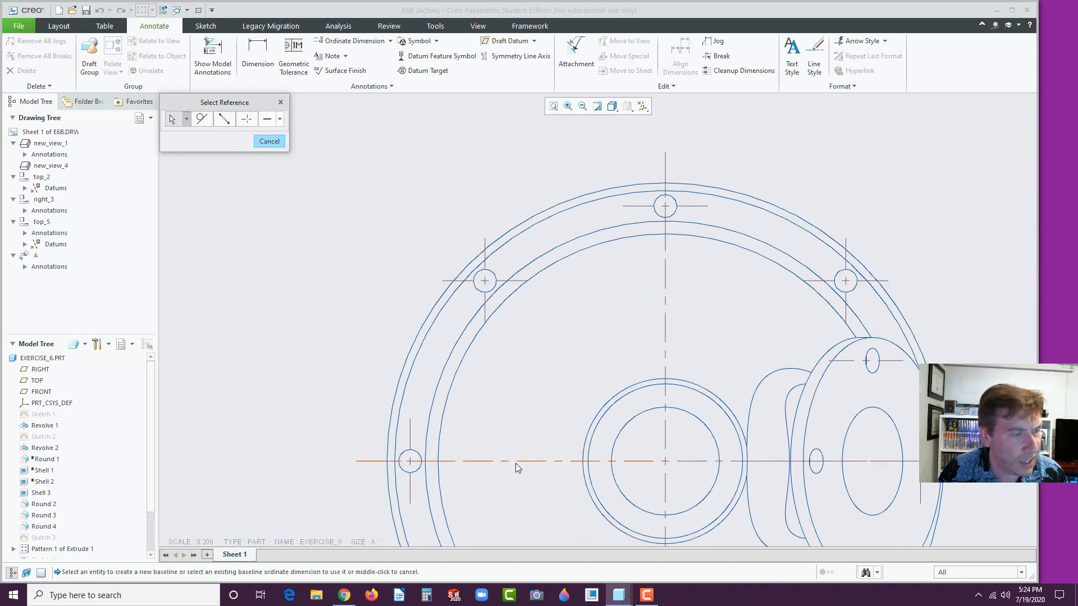
{"action": "left_click", "coordinate": [515, 463]}
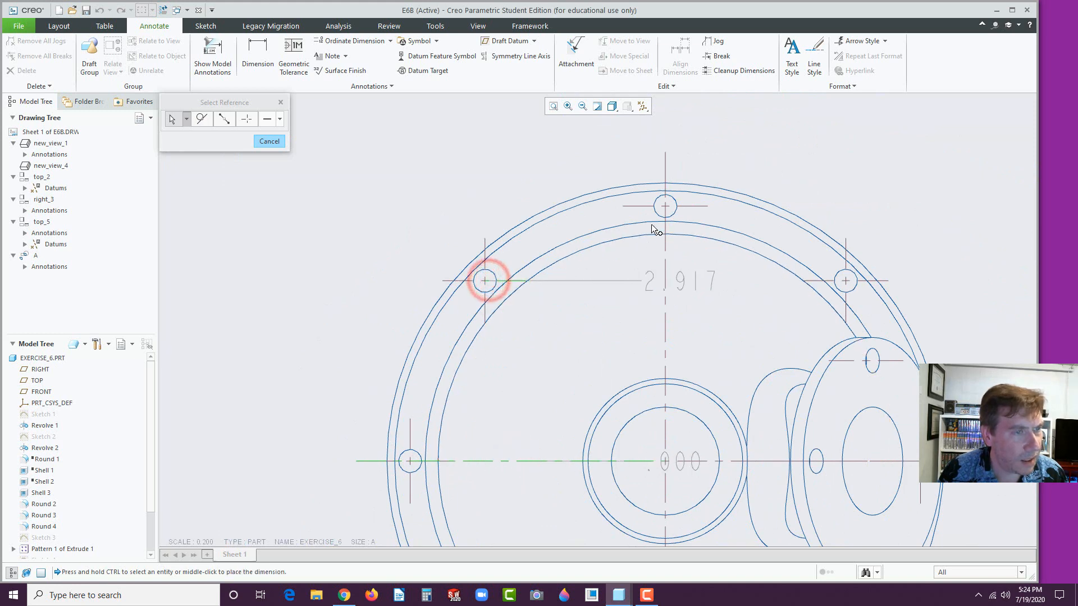
{"action": "left_click", "coordinate": [679, 207]}
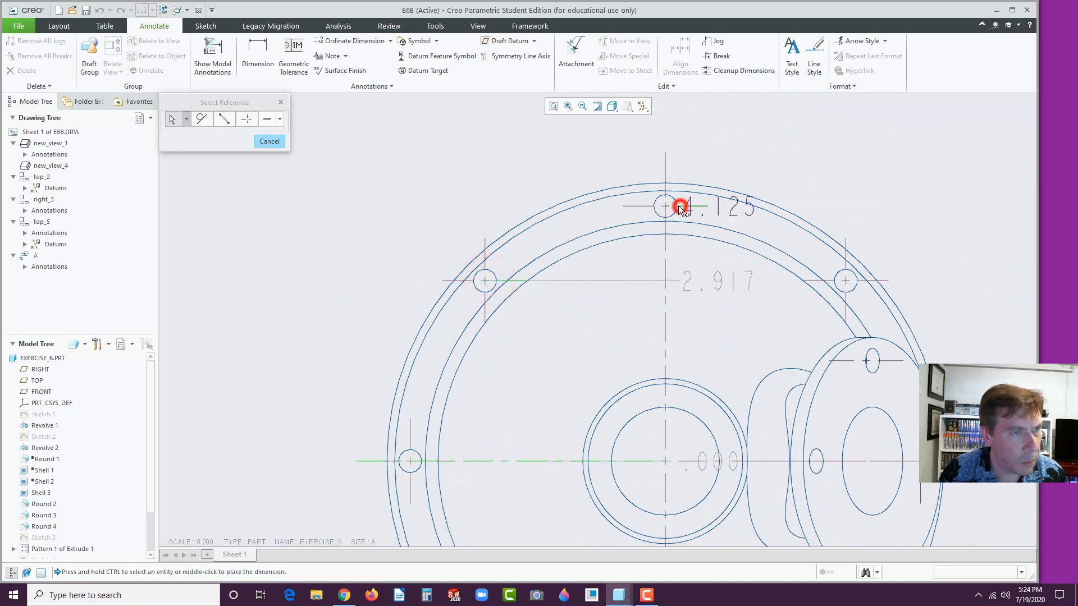
Add the lower-left and bottom bolt hole centerlines to the ordinate set and place the dimensions left of the top view.
{"action": "scroll", "coordinate": [642, 318], "scroll_direction": "down", "scroll_amount": 5}
{"action": "scroll", "coordinate": [618, 387], "scroll_direction": "up", "scroll_amount": 4}
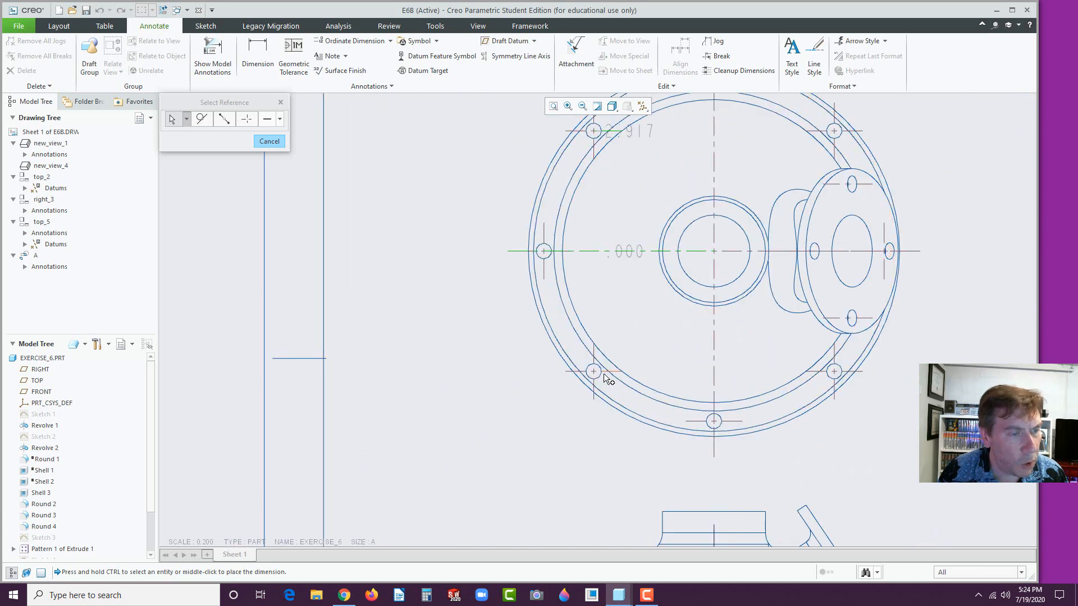
{"action": "left_click", "coordinate": [611, 376]}
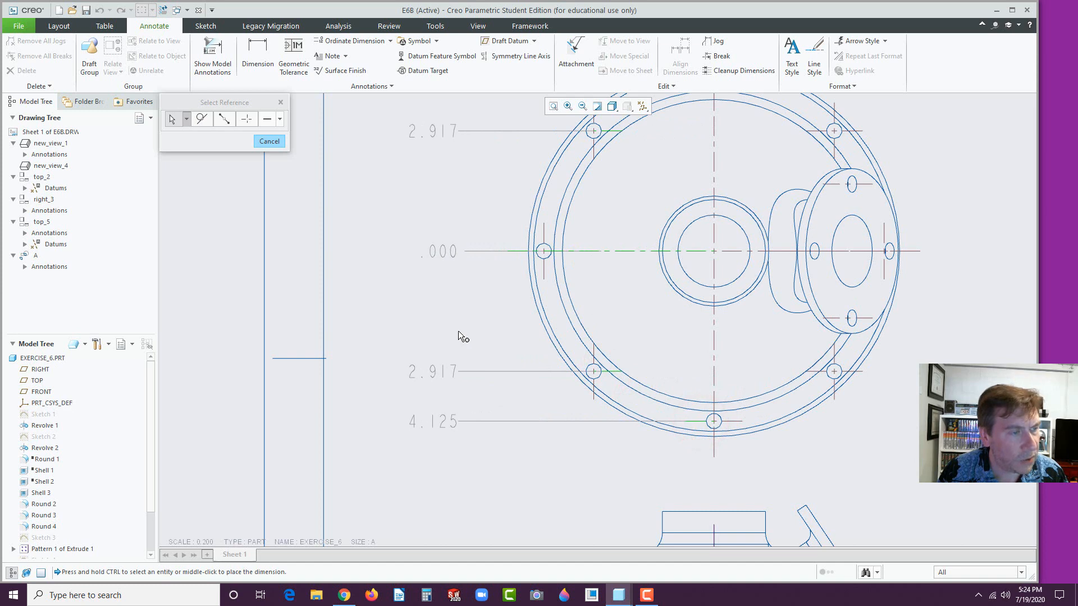
{"action": "middle_click", "coordinate": [472, 309]}
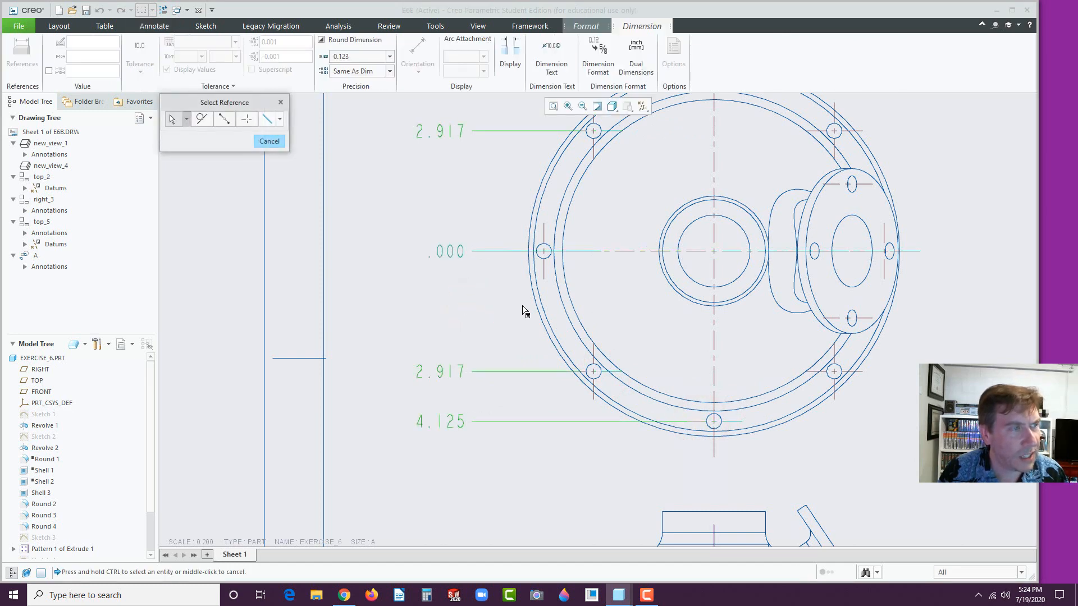
{"action": "left_click", "coordinate": [497, 303]}
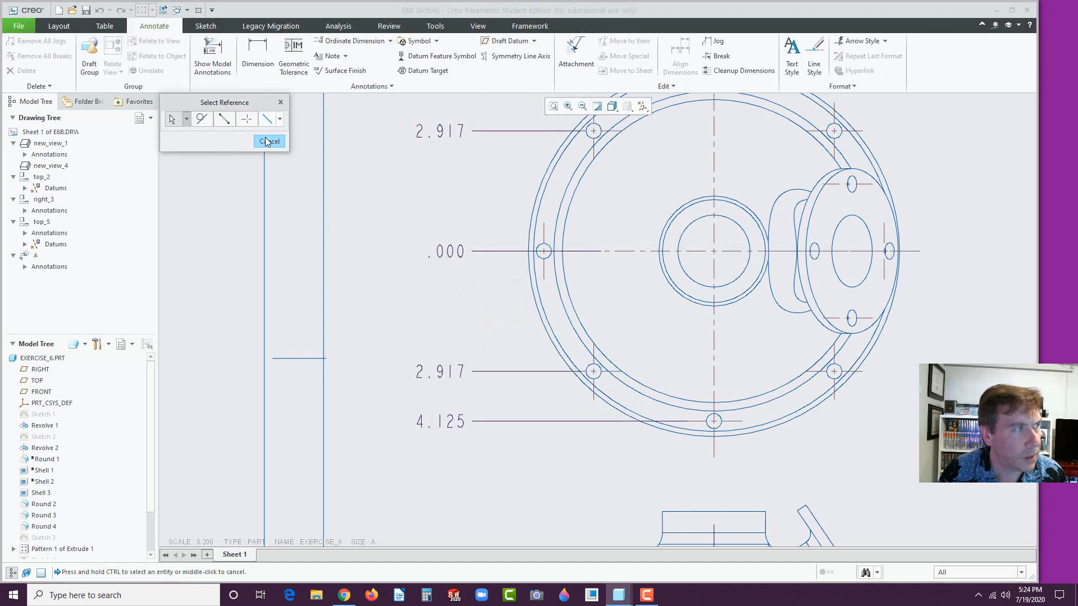
End the ordinate dimension command for the top view, keeping the placed dimensions.
{"action": "left_click", "coordinate": [187, 119]}
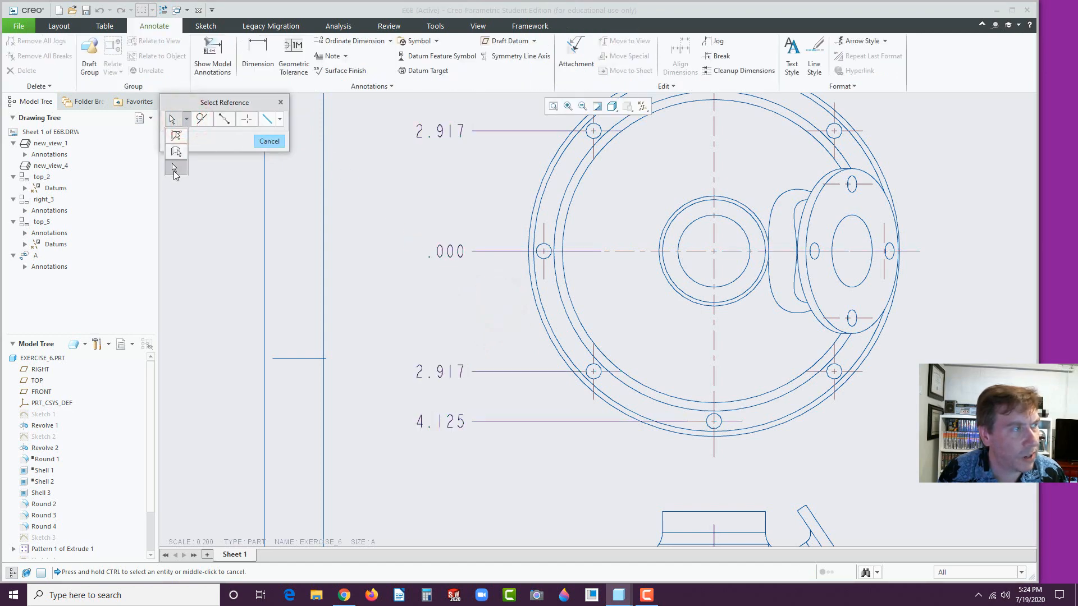
{"action": "left_click", "coordinate": [272, 141]}
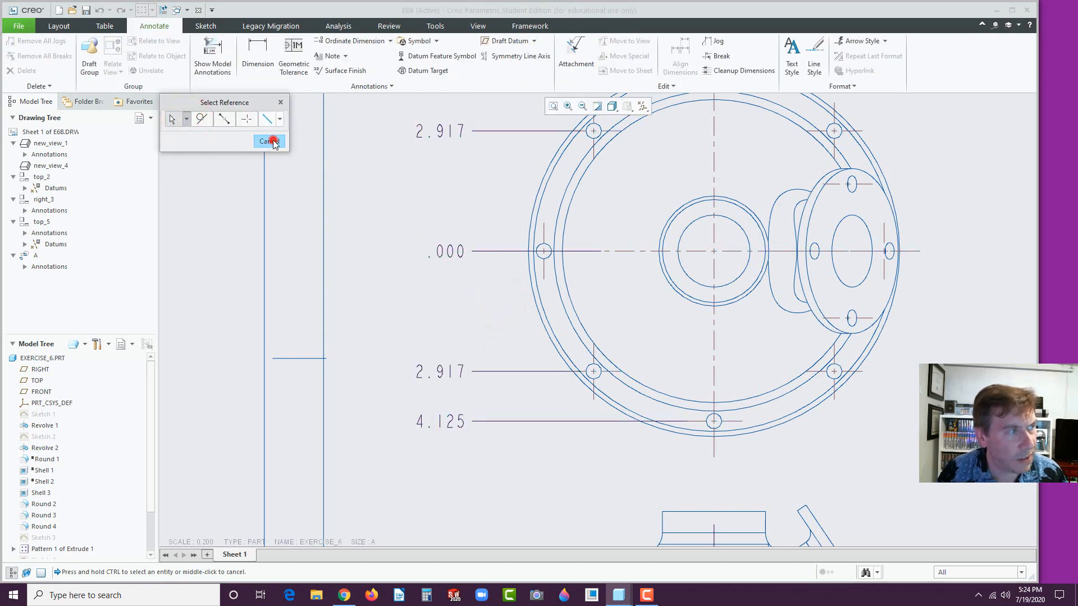
{"action": "scroll", "coordinate": [370, 166], "scroll_direction": "down", "scroll_amount": 5}
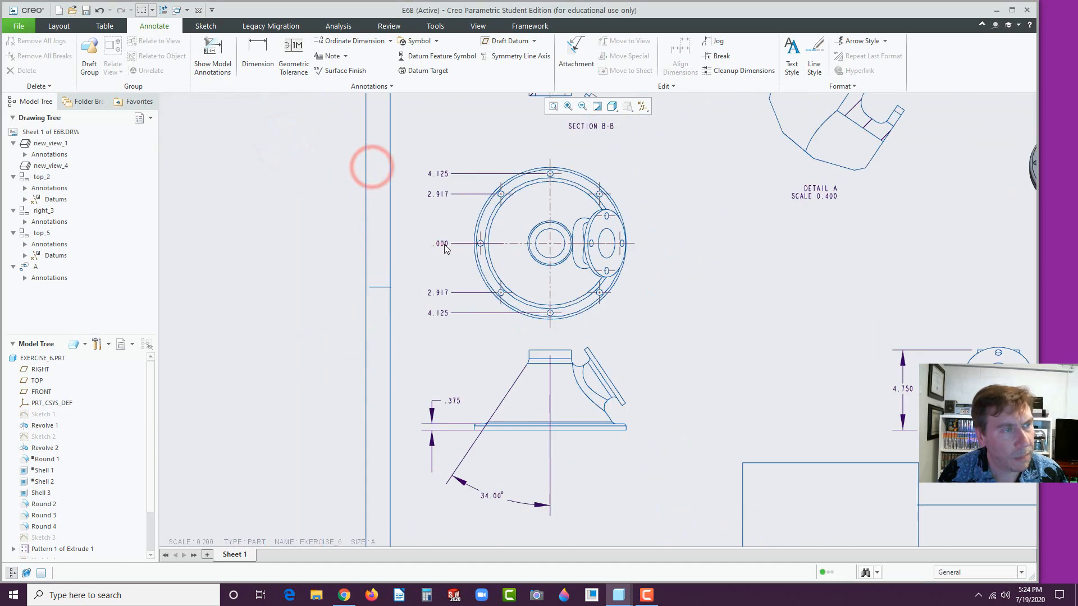
{"action": "scroll", "coordinate": [432, 235], "scroll_direction": "down", "scroll_amount": 4}
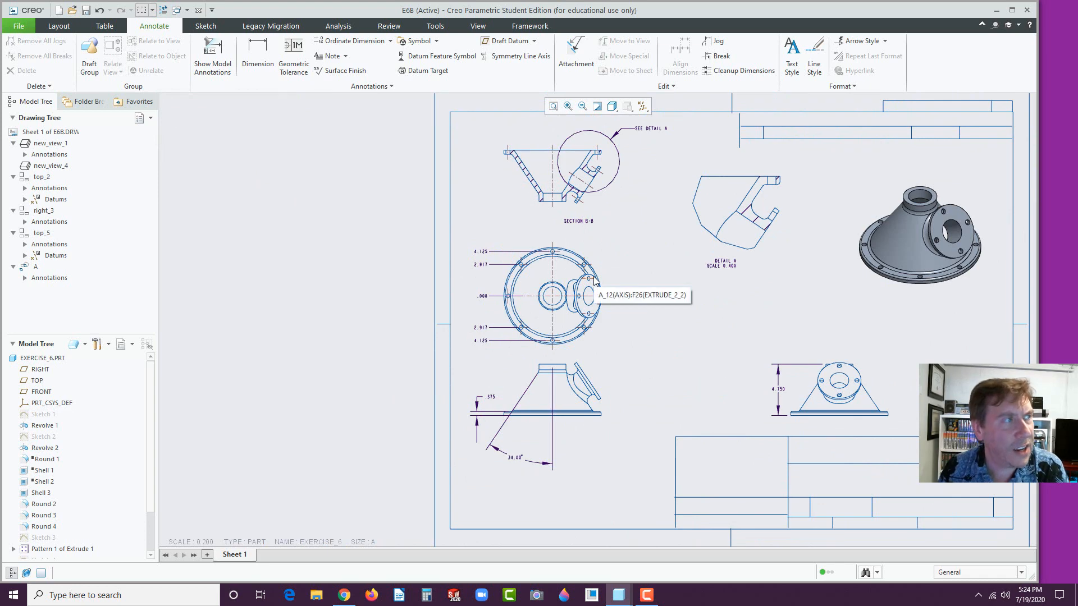
Place an unattached note reading EXERCISE 6 in the upper cell of the title block.
{"action": "left_click", "coordinate": [345, 56]}
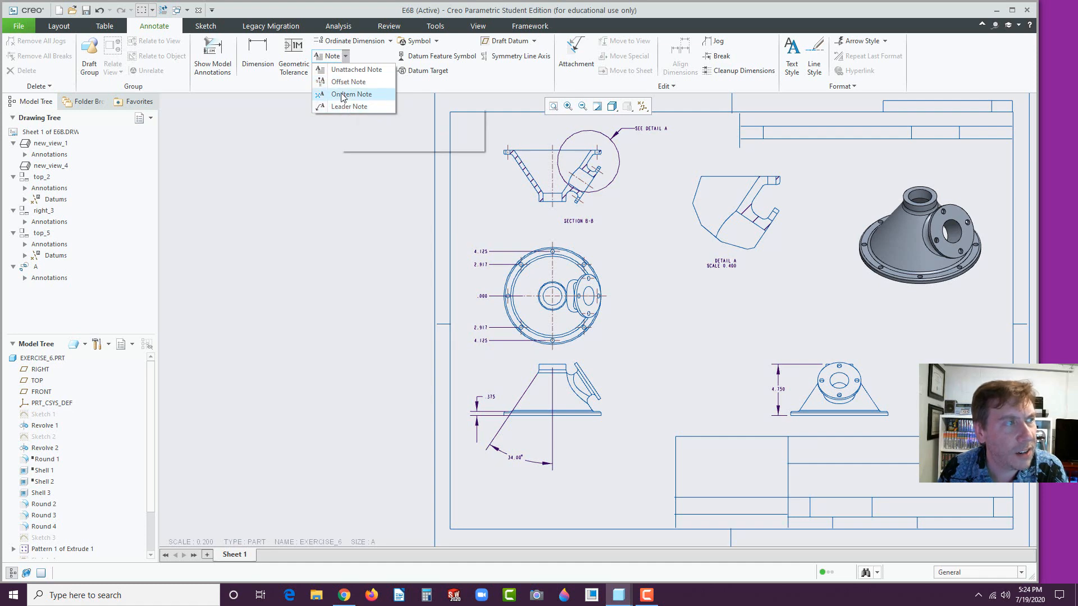
{"action": "left_click", "coordinate": [331, 58]}
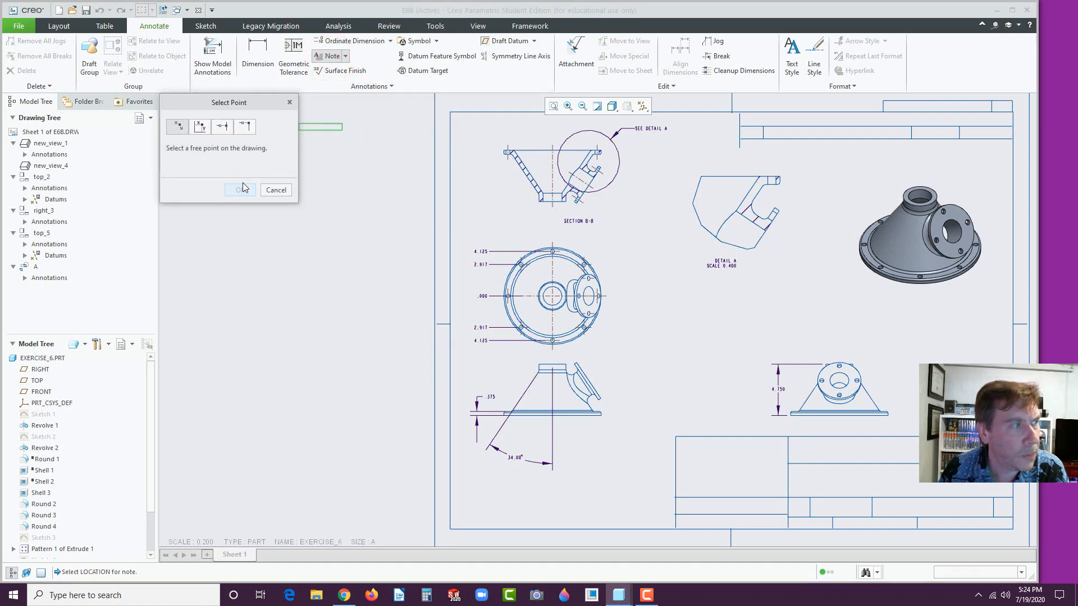
{"action": "left_click", "coordinate": [828, 455]}
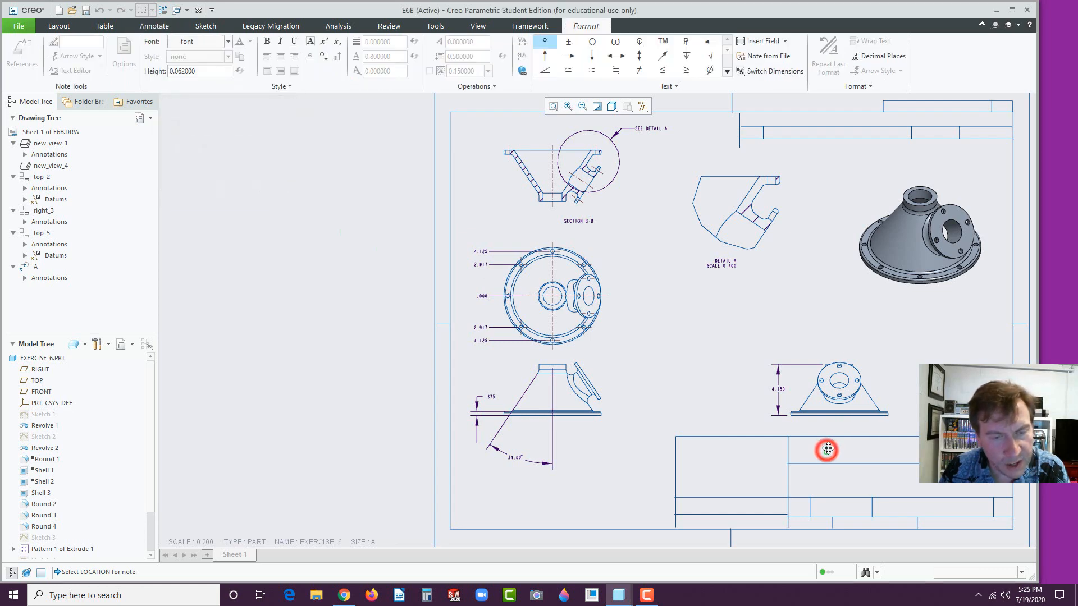
{"action": "type", "text": "EXERCISE"}
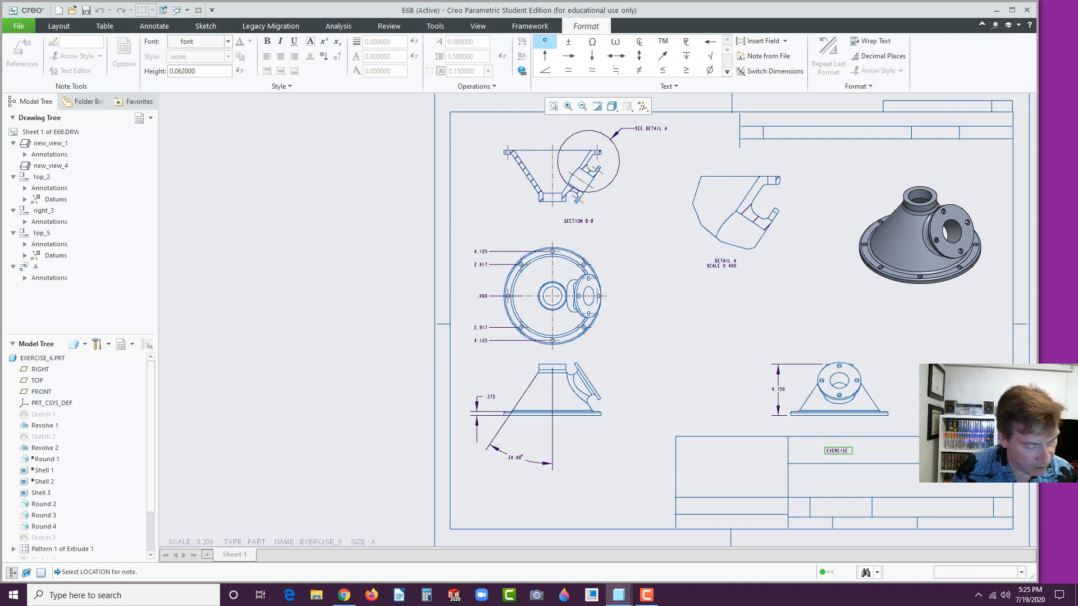
{"action": "type", "text": "6"}
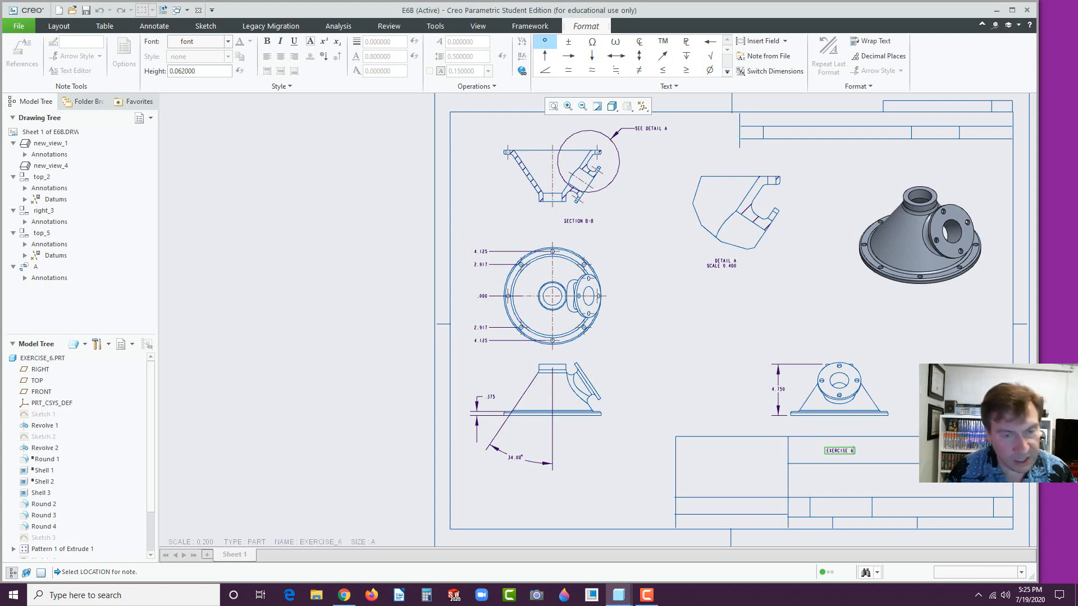
{"action": "left_click", "coordinate": [892, 359]}
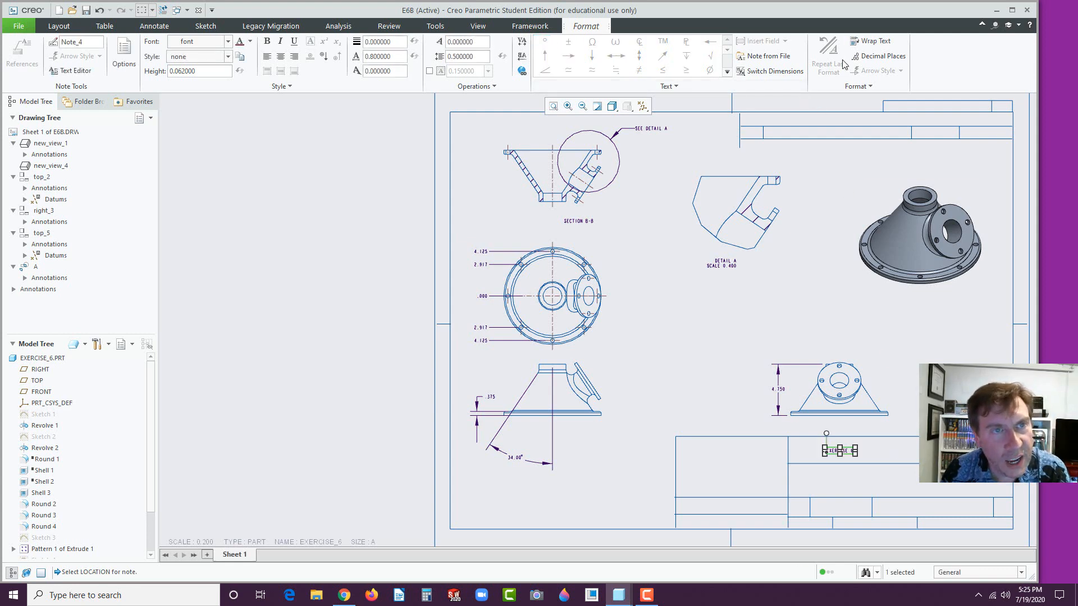
Format the EXERCISE 6 title block note in red and bold.
{"action": "left_click", "coordinate": [861, 85]}
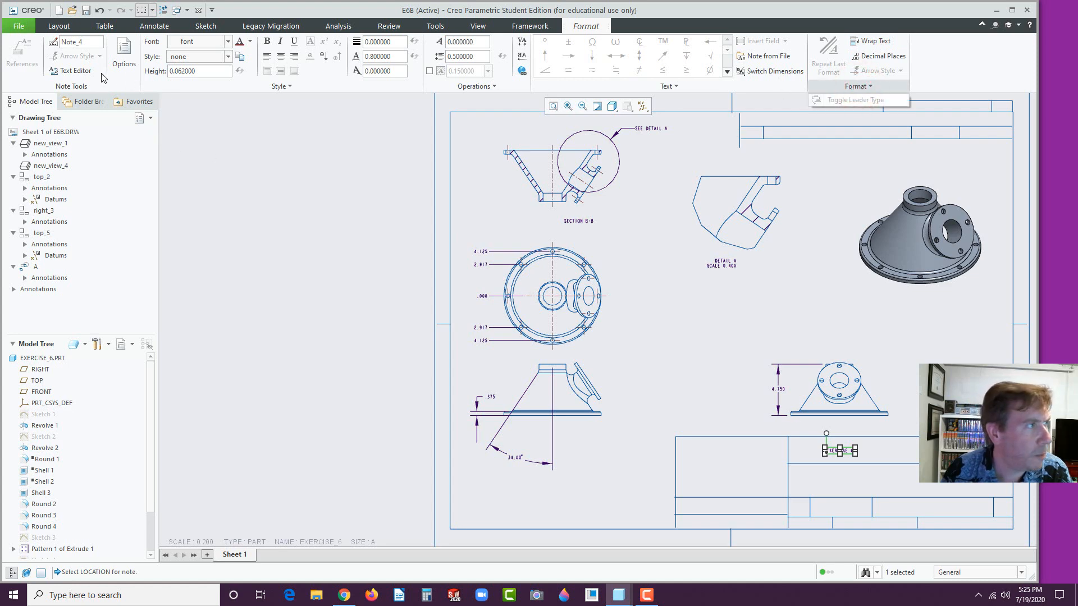
{"action": "left_click", "coordinate": [251, 44]}
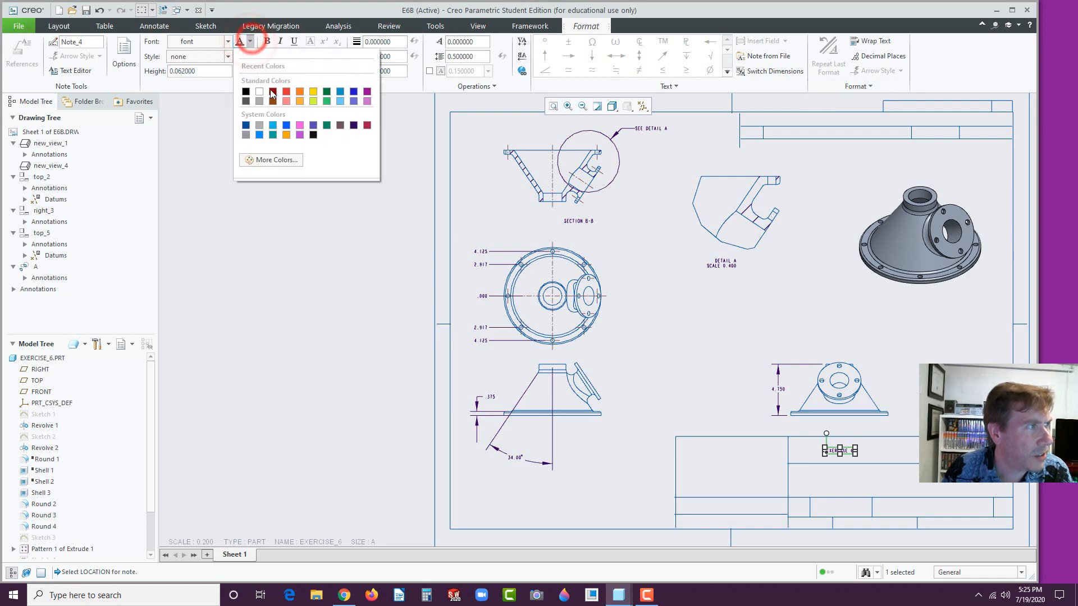
{"action": "left_click", "coordinate": [286, 91]}
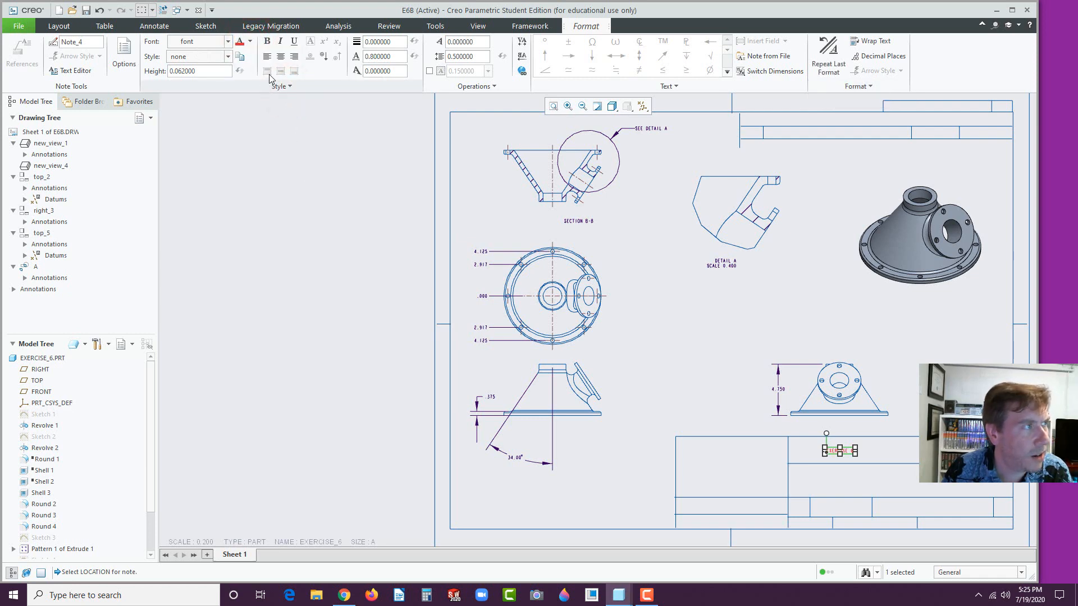
{"action": "left_click", "coordinate": [267, 43]}
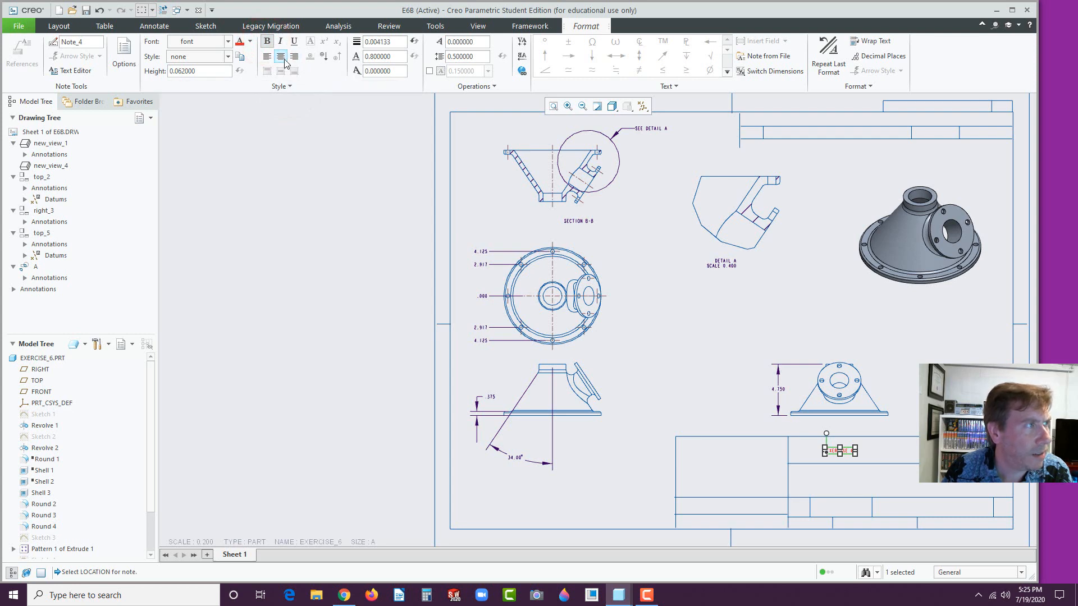
Set the text height of the EXERCISE 6 note to 0.2 and deselect it.
{"action": "left_click", "coordinate": [216, 71]}
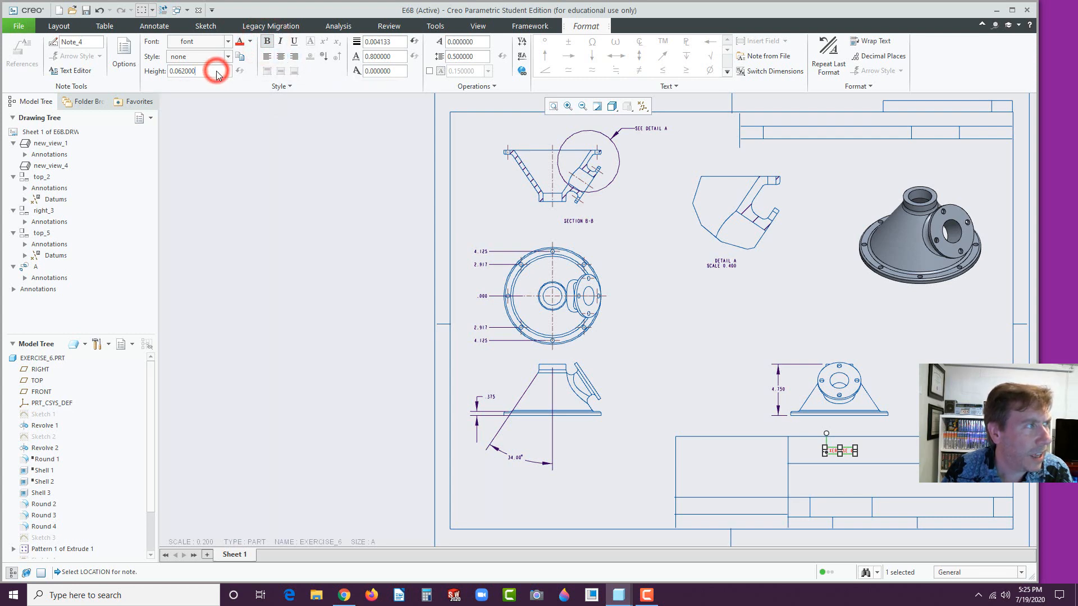
{"action": "double_click", "coordinate": [217, 71]}
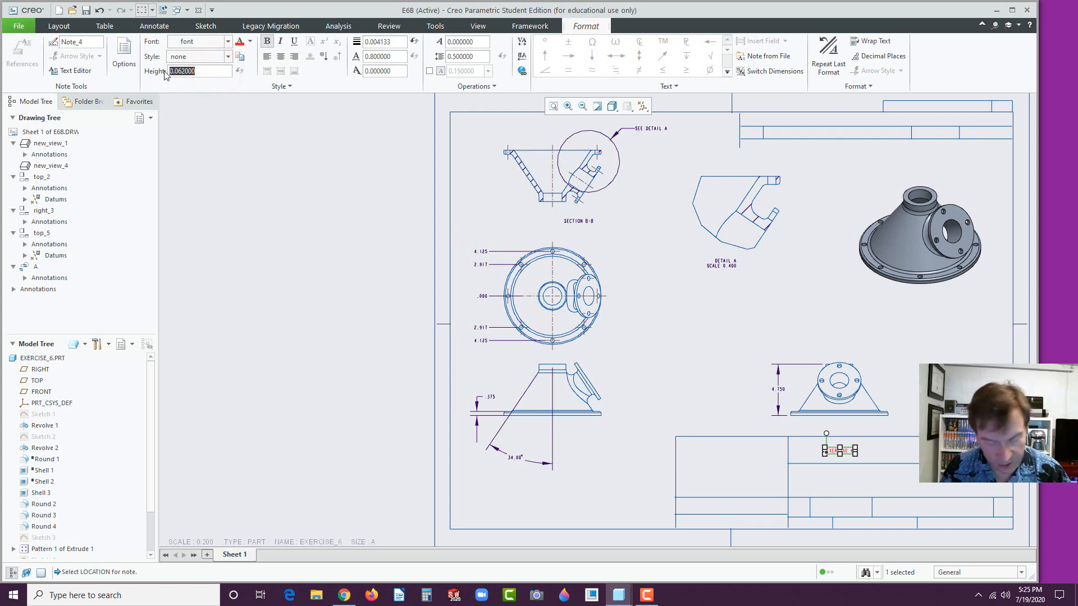
{"action": "key", "text": "BackSpace"}
{"action": "type", "text": ".2"}
{"action": "key", "text": "Return"}
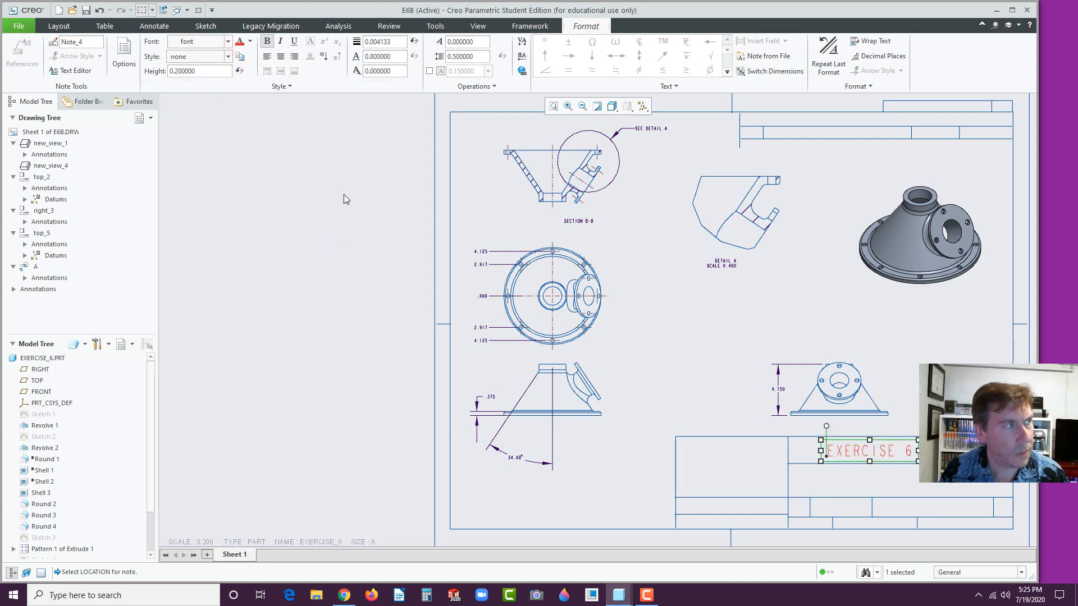
{"action": "left_click", "coordinate": [342, 187]}
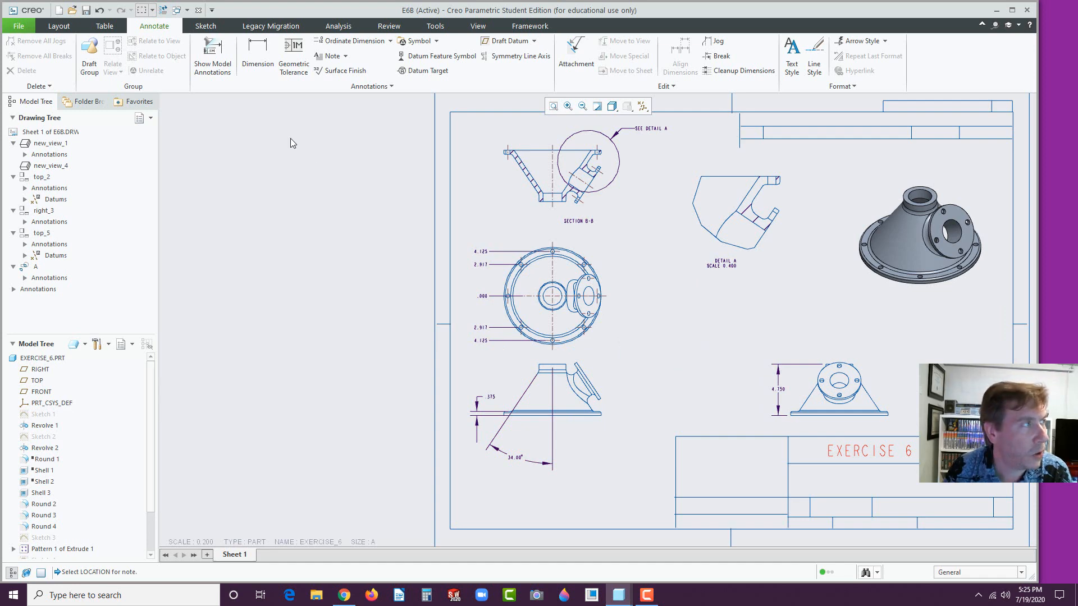
{"action": "left_click", "coordinate": [17, 27]}
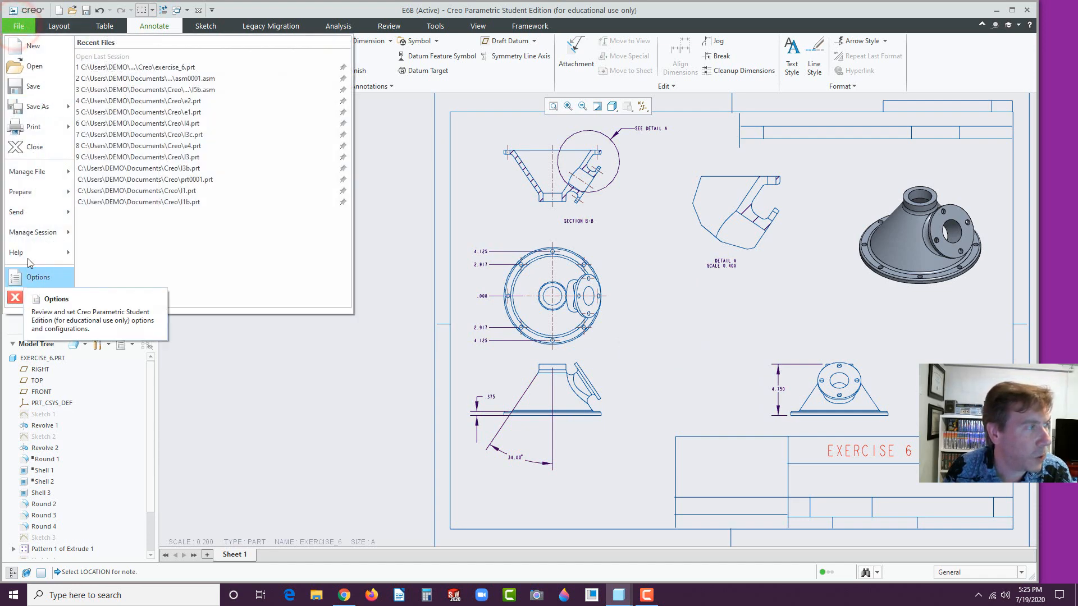
{"action": "mouse_move", "coordinate": [38, 196]}
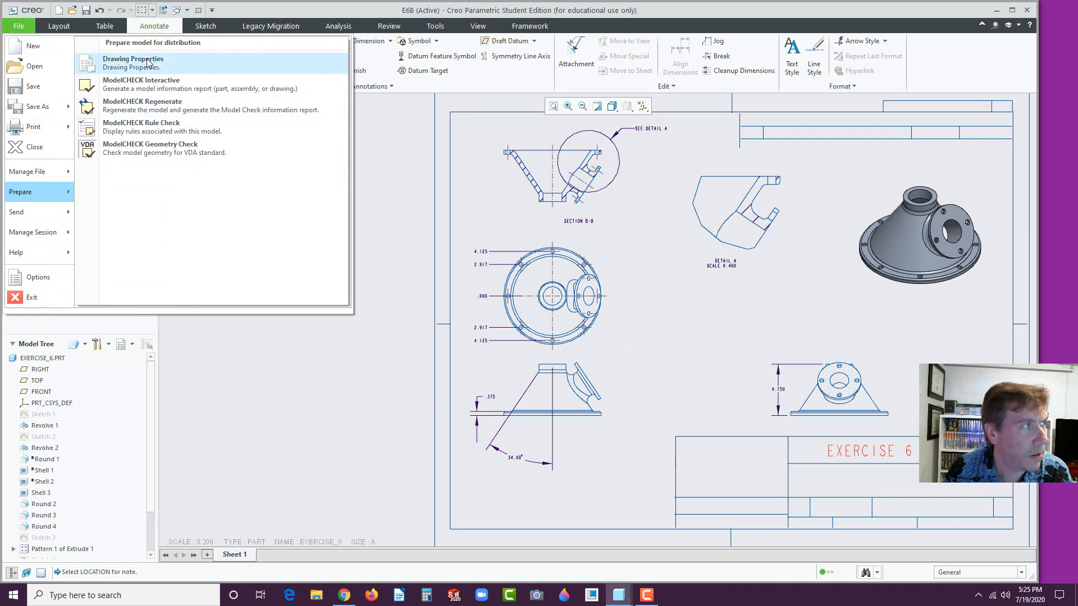
{"action": "left_click", "coordinate": [468, 166]}
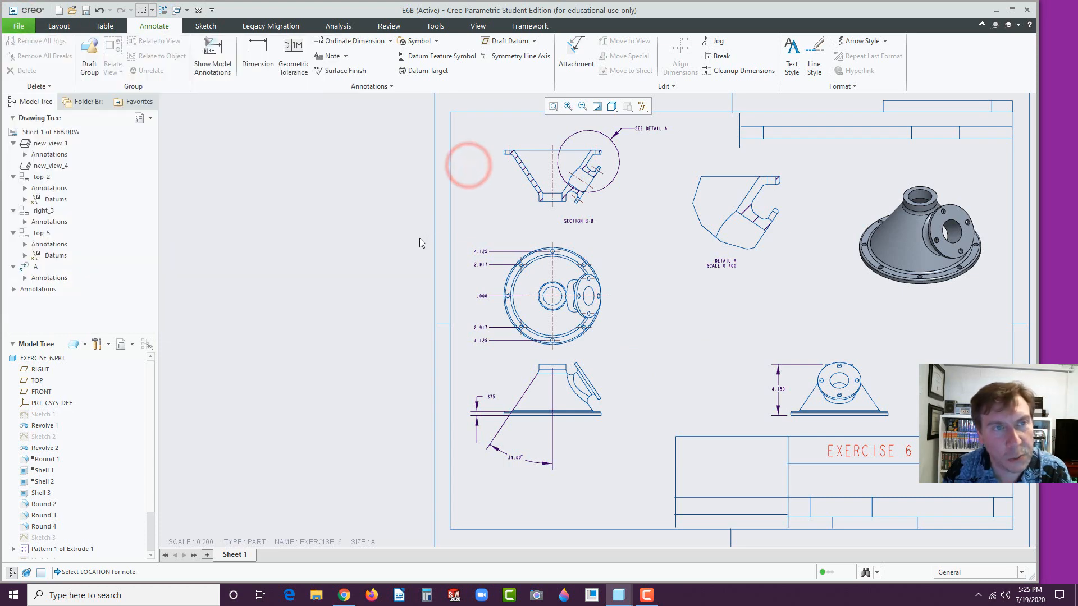
Change the text style of all notes and dimensions on the sheet to the CG Omega Italic font.
{"action": "left_click", "coordinate": [794, 68]}
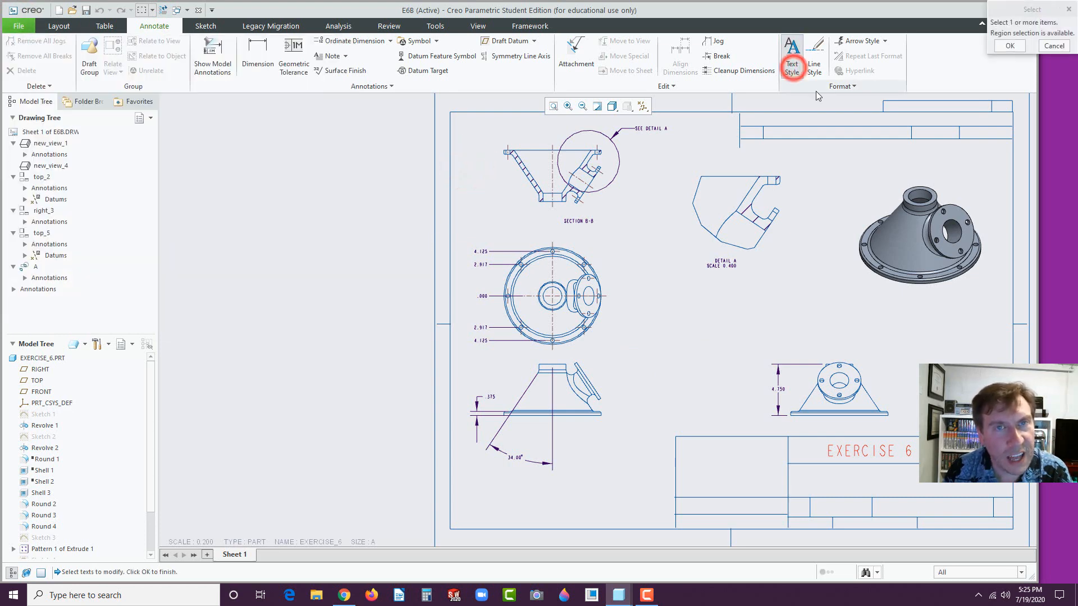
{"action": "mouse_move", "coordinate": [422, 124]}
{"action": "left_mouse_down"}
{"action": "mouse_move", "coordinate": [656, 225]}
{"action": "mouse_move", "coordinate": [901, 494]}
{"action": "mouse_move", "coordinate": [952, 502]}
{"action": "left_mouse_up"}
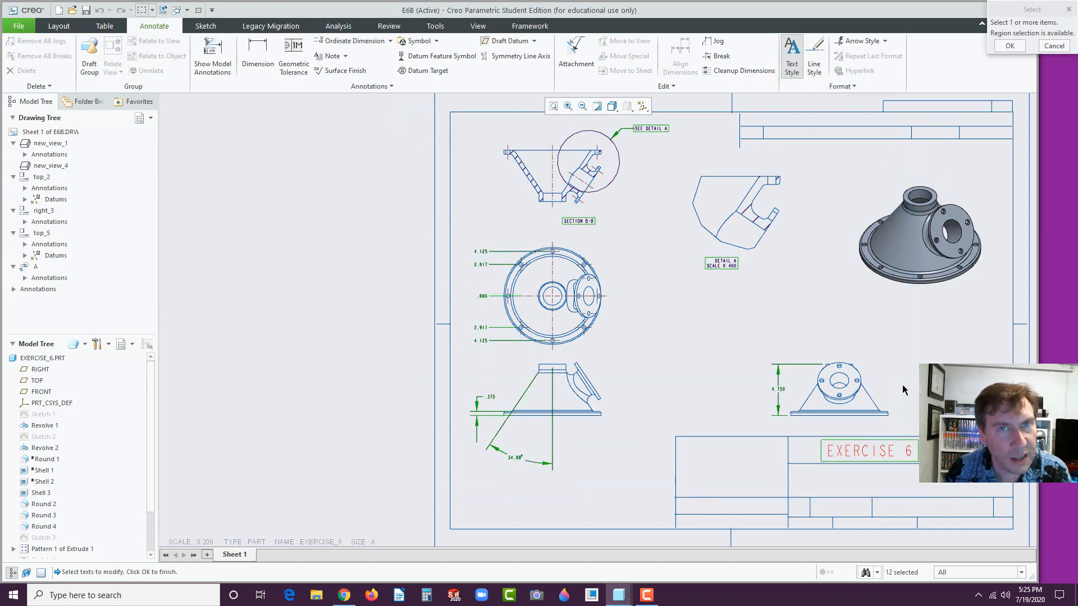
{"action": "left_click", "coordinate": [1010, 46]}
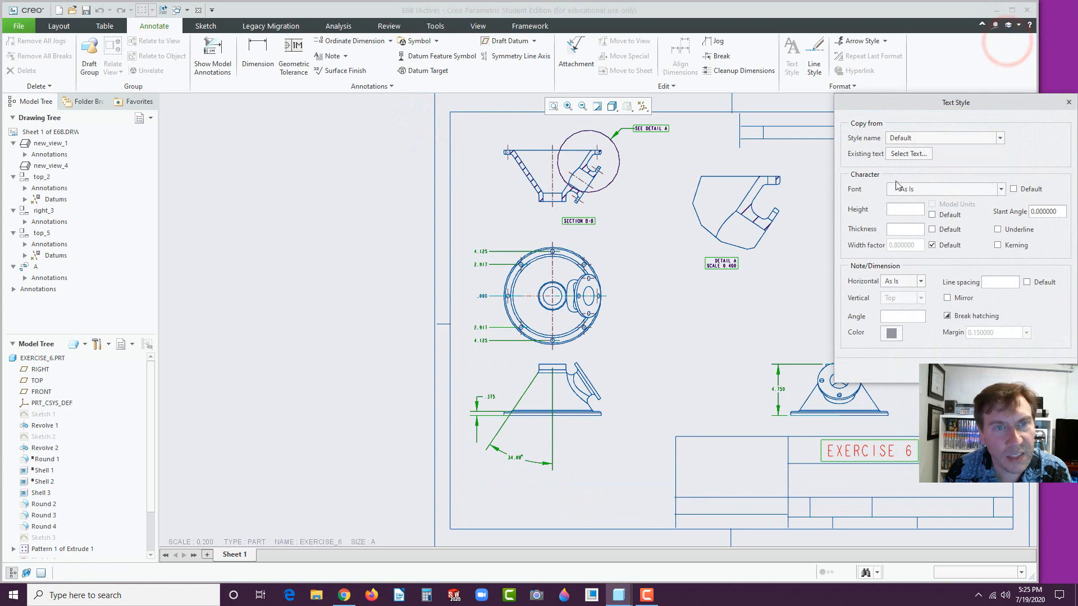
{"action": "left_click", "coordinate": [926, 138]}
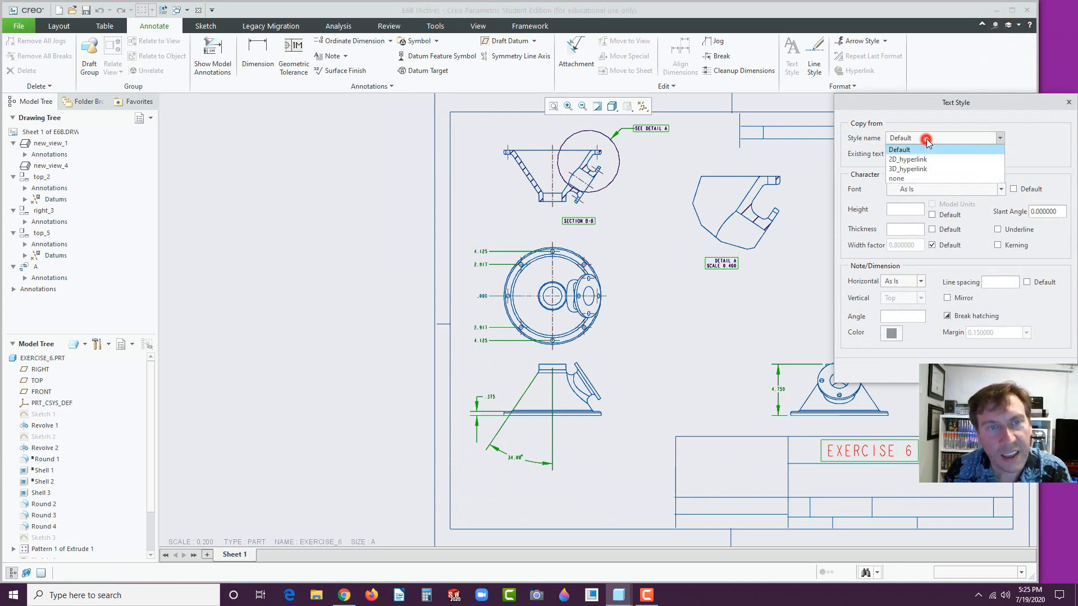
{"action": "left_click", "coordinate": [927, 138]}
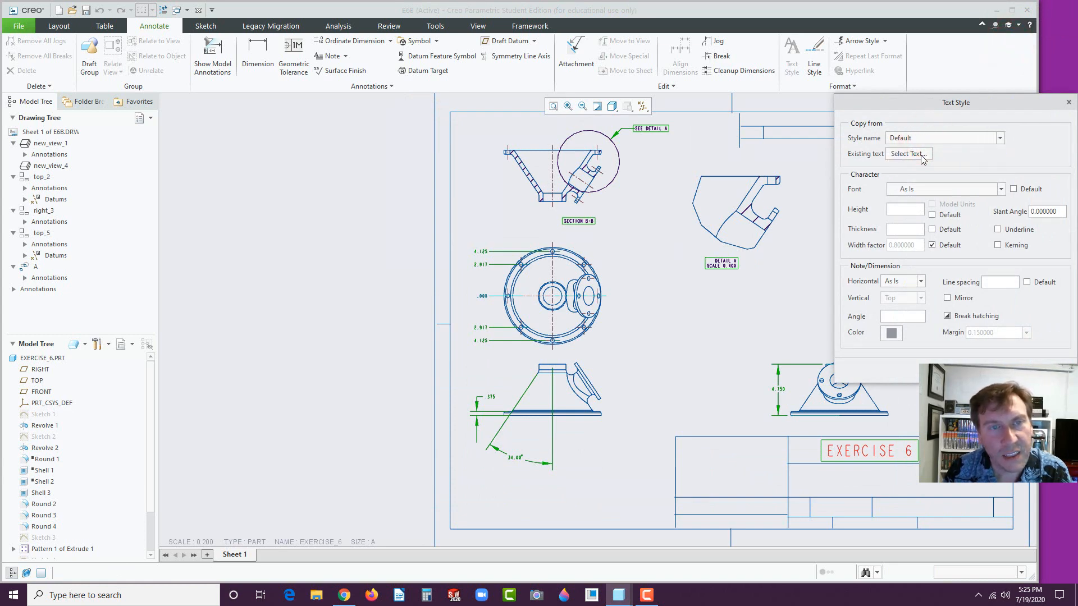
{"action": "left_click", "coordinate": [936, 191]}
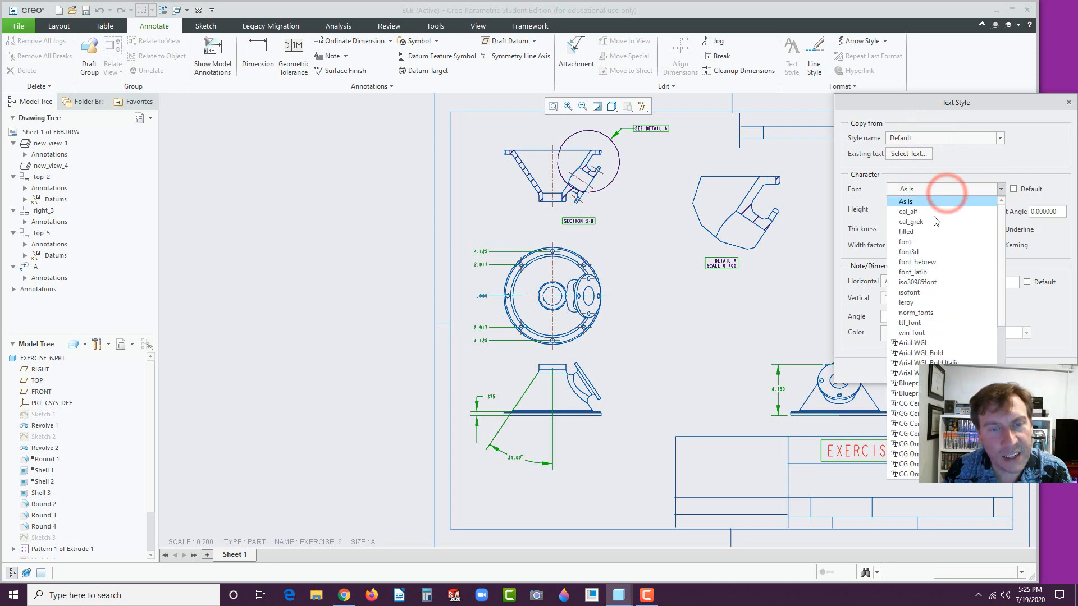
{"action": "scroll", "coordinate": [943, 337], "scroll_direction": "down", "scroll_amount": 1}
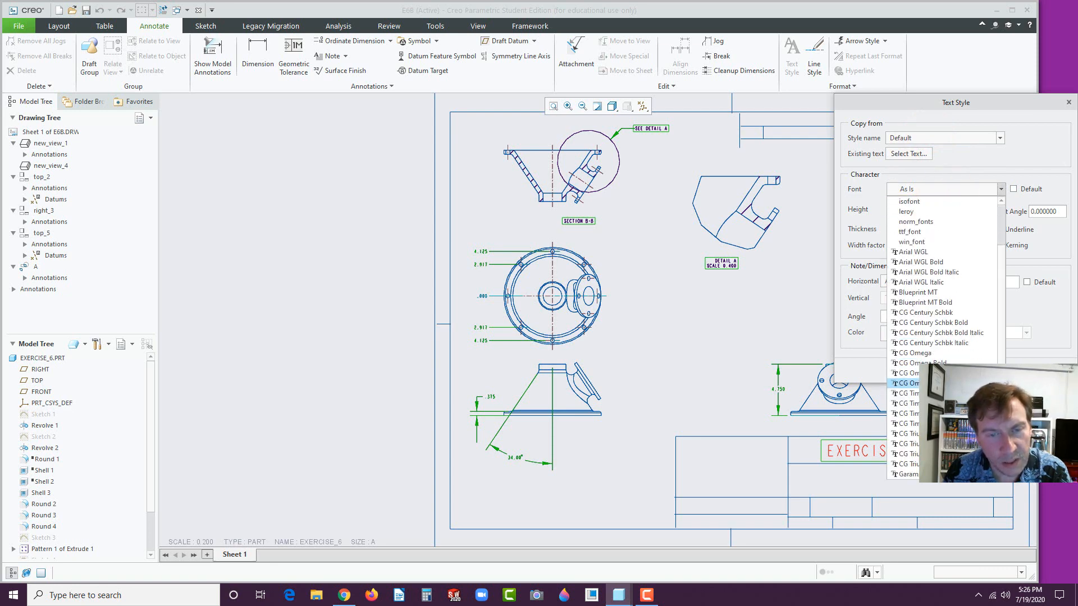
{"action": "left_click", "coordinate": [942, 383]}
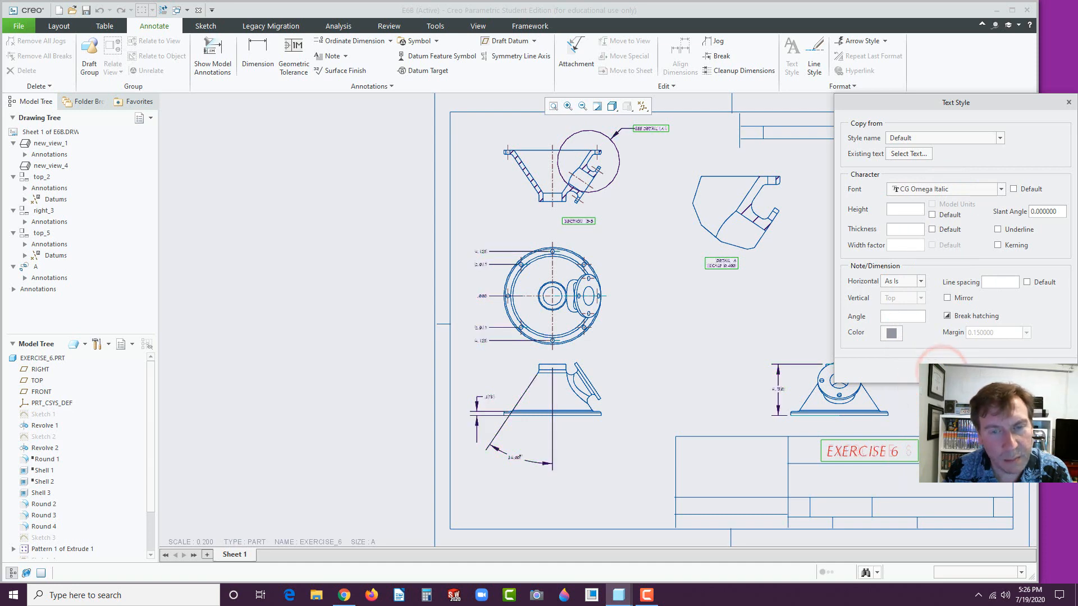
{"action": "left_click", "coordinate": [1013, 368]}
{"action": "left_click", "coordinate": [696, 342]}
{"action": "scroll", "coordinate": [672, 331], "scroll_direction": "down", "scroll_amount": 5}
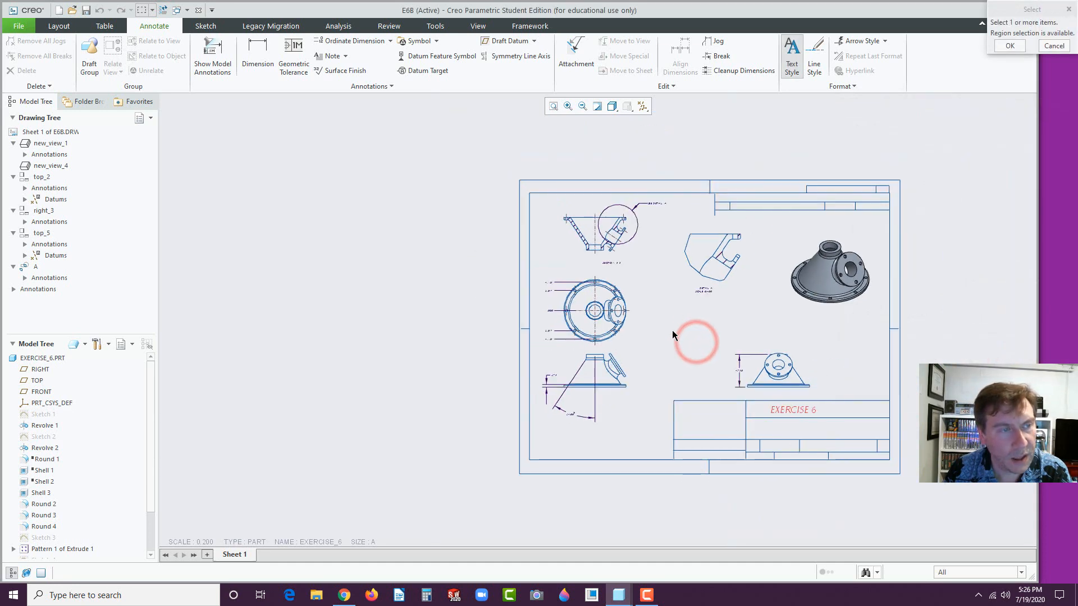
{"action": "left_click", "coordinate": [487, 242]}
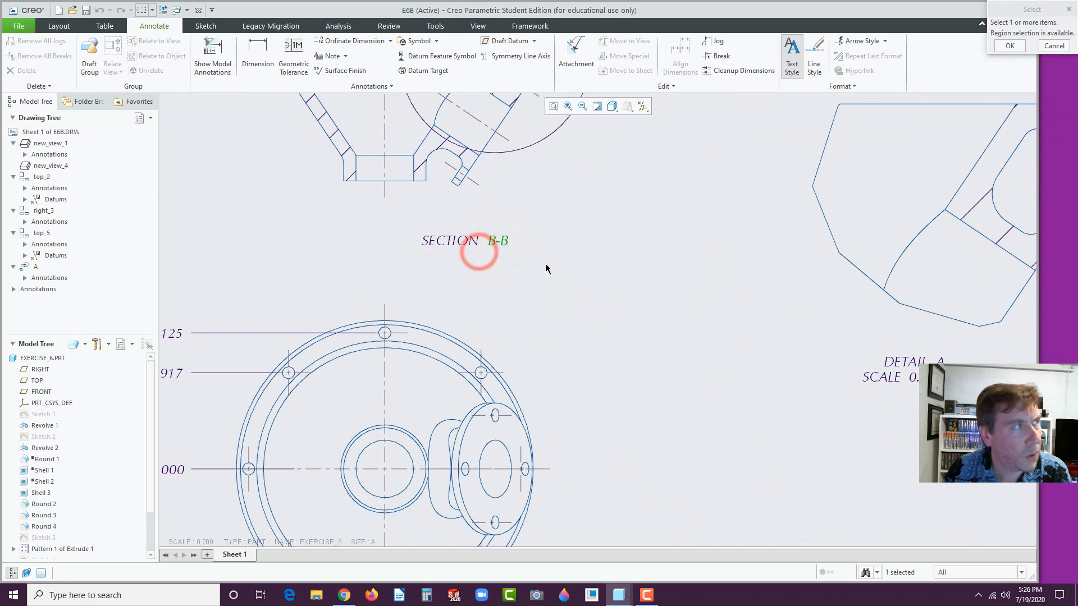
{"action": "left_click", "coordinate": [1010, 46]}
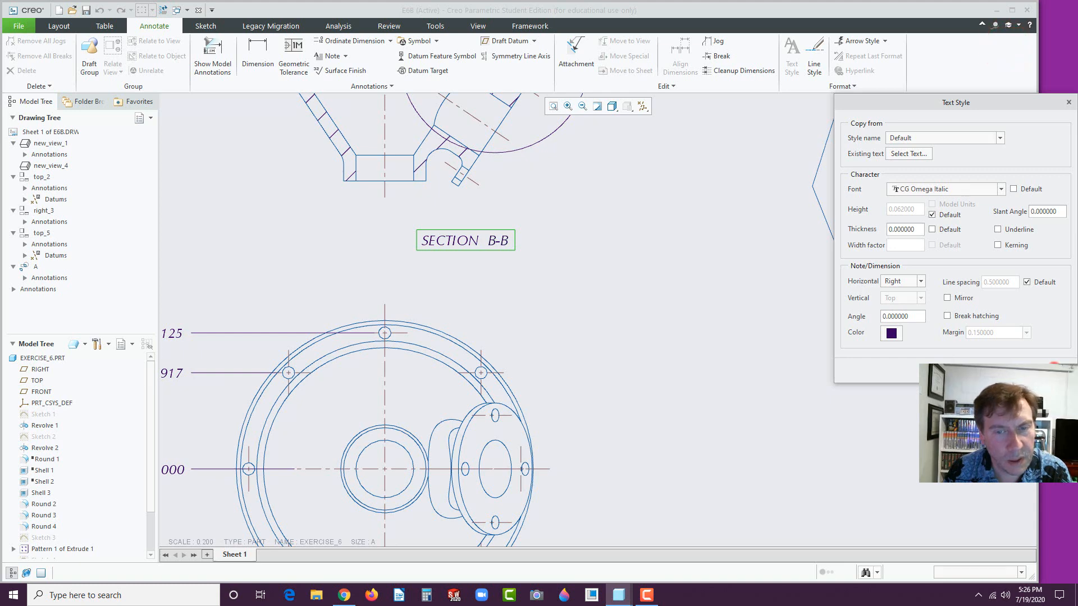
{"action": "left_click", "coordinate": [1055, 366]}
{"action": "left_click", "coordinate": [1048, 48]}
{"action": "left_click", "coordinate": [531, 292]}
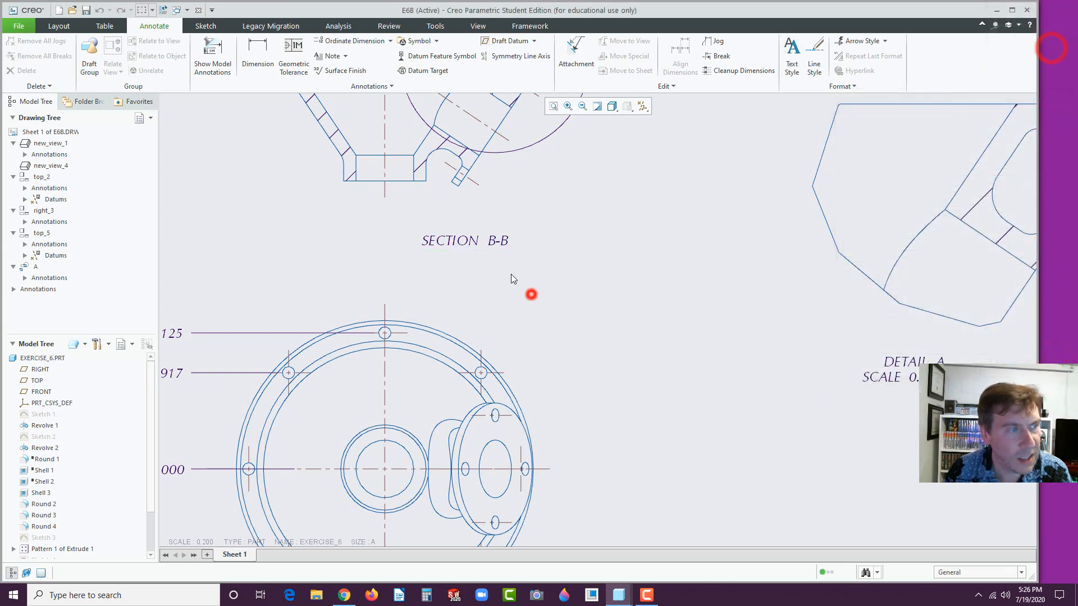
Move the SECTION B-B label so it sits centered beneath the section view.
{"action": "double_click", "coordinate": [477, 241]}
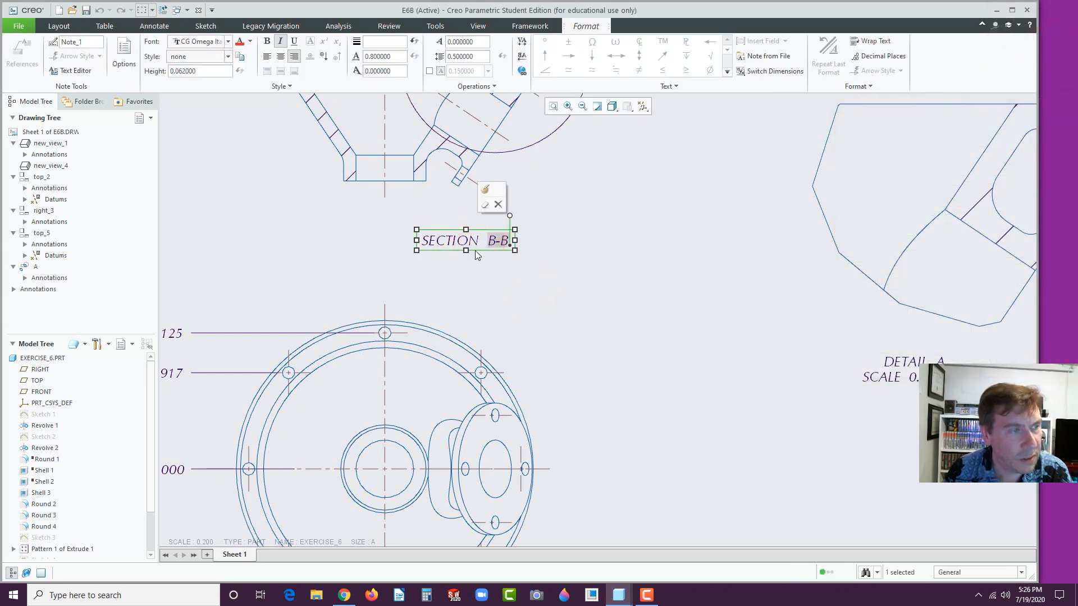
{"action": "left_click_drag", "start_coordinate": [475, 251], "coordinate": [400, 241]}
{"action": "left_click", "coordinate": [719, 387]}
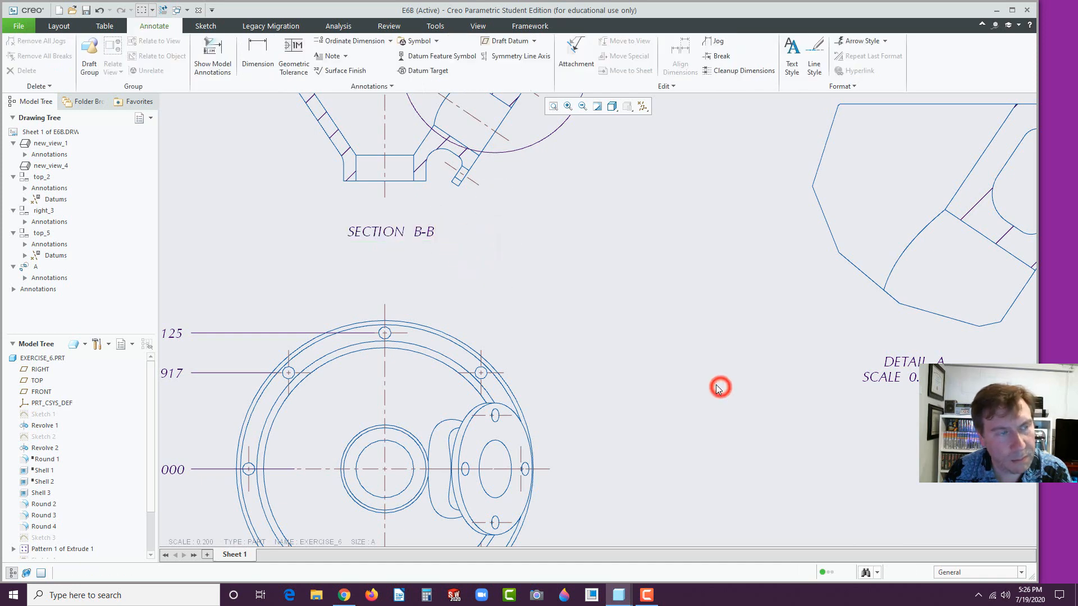
{"action": "scroll", "coordinate": [718, 389], "scroll_direction": "down", "scroll_amount": 6}
{"action": "scroll", "coordinate": [772, 445], "scroll_direction": "up", "scroll_amount": 5}
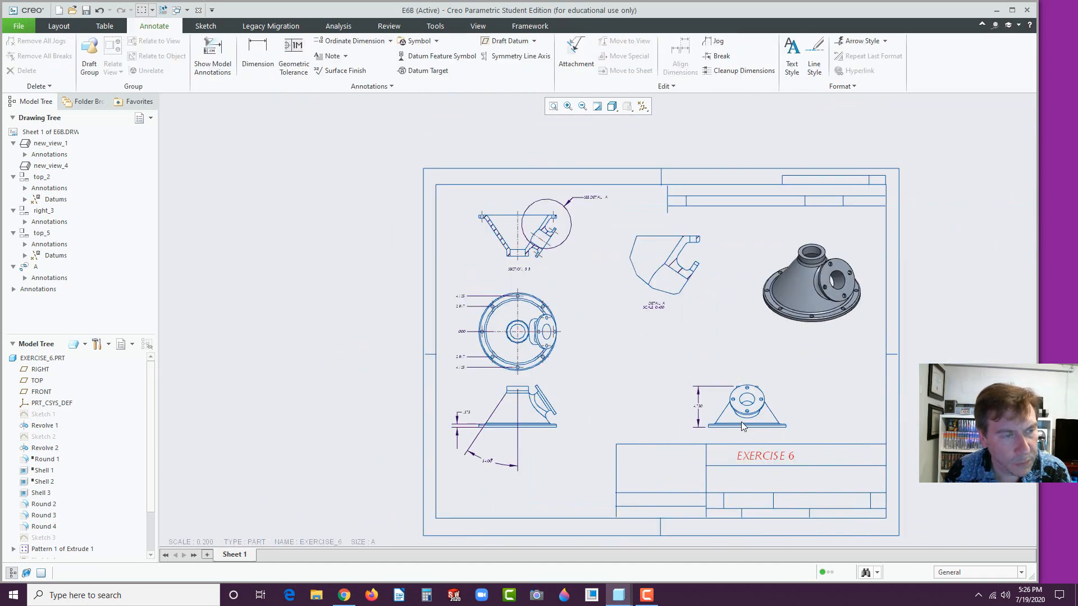
{"action": "left_click", "coordinate": [721, 271]}
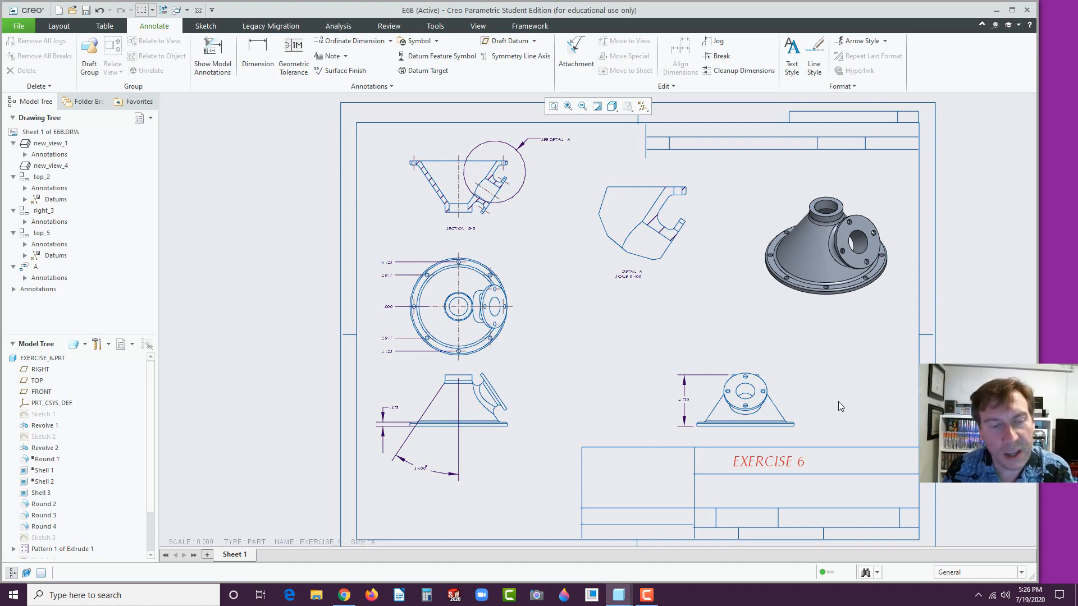
{"action": "left_click", "coordinate": [794, 465]}
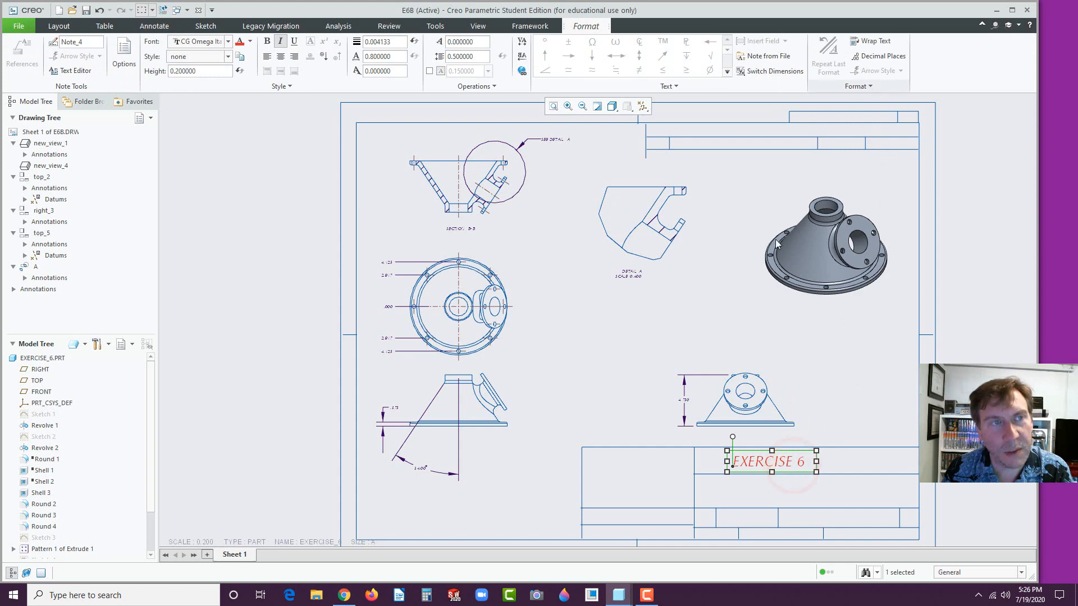
{"action": "left_click", "coordinate": [895, 406]}
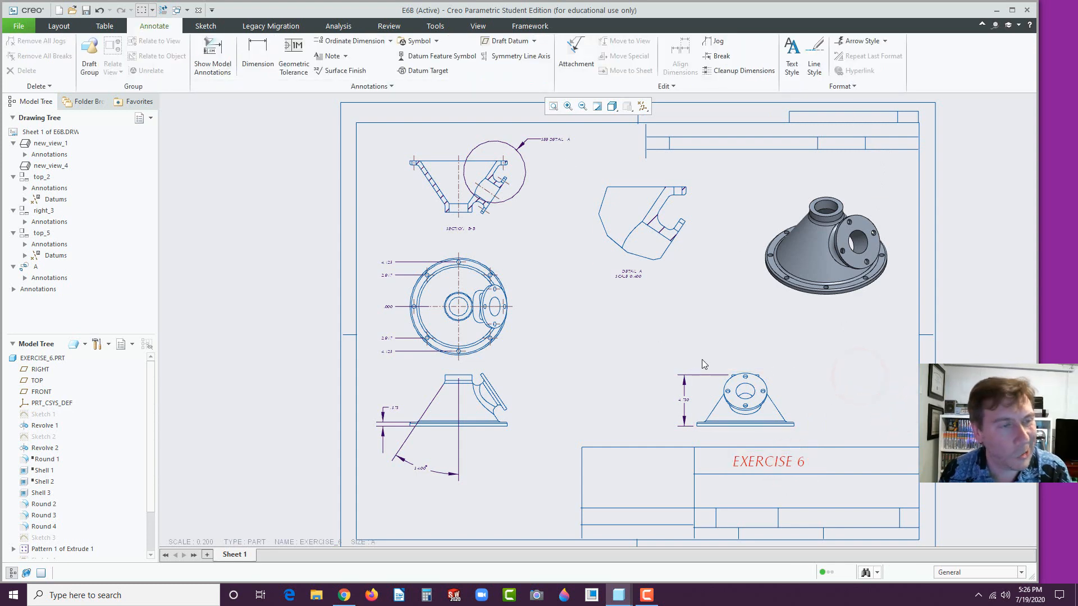
Move the 34° angular dimension from the front view to the SECTION B-B view.
{"action": "scroll", "coordinate": [637, 350], "scroll_direction": "up", "scroll_amount": 1}
{"action": "scroll", "coordinate": [408, 365], "scroll_direction": "down", "scroll_amount": 2}
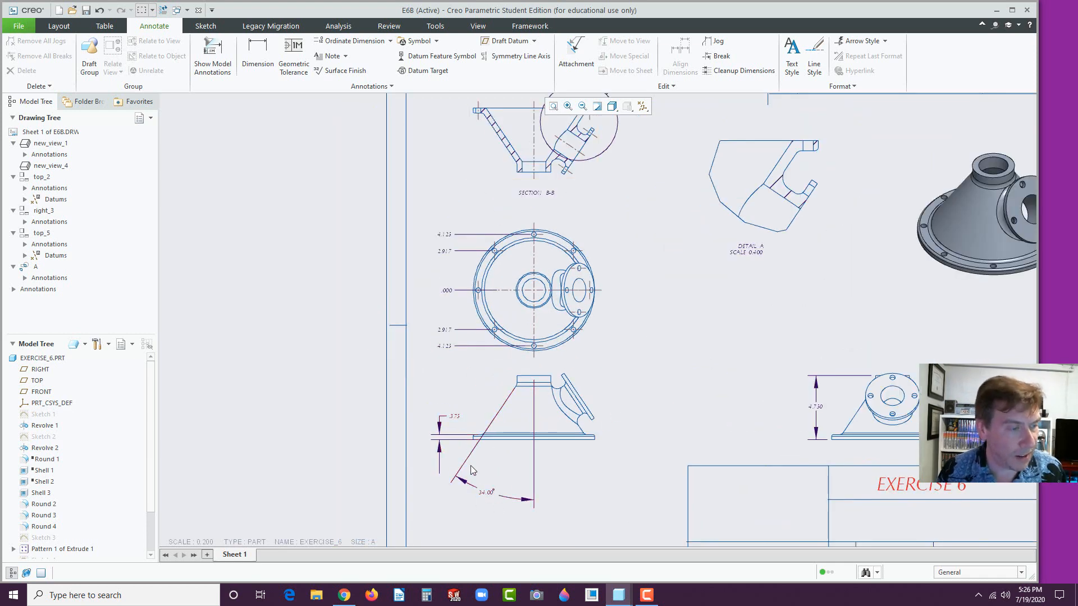
{"action": "left_click", "coordinate": [490, 495]}
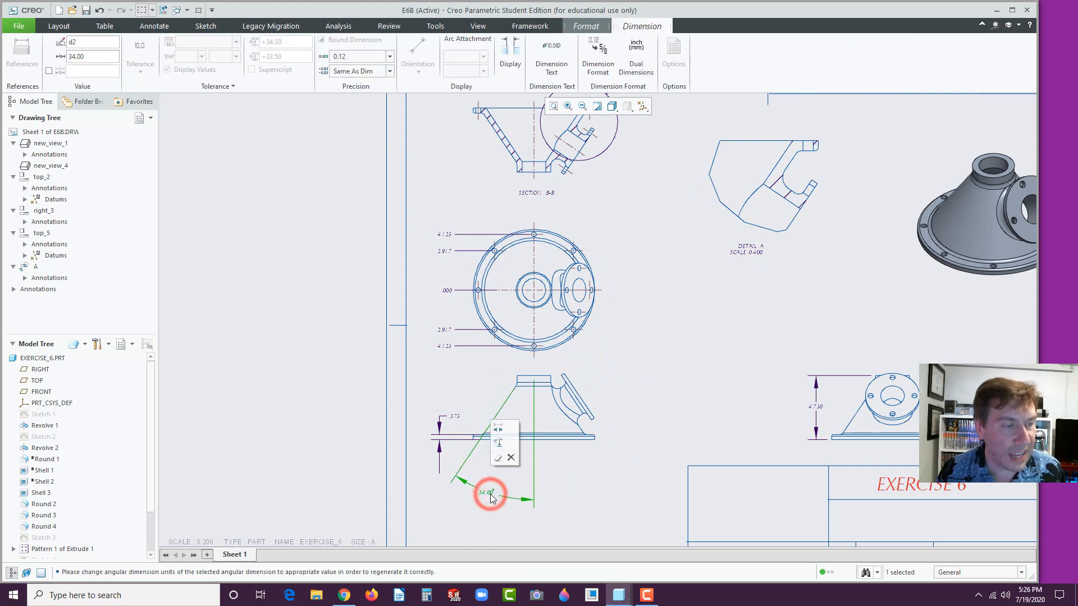
{"action": "left_click", "coordinate": [501, 444]}
{"action": "left_click", "coordinate": [518, 139]}
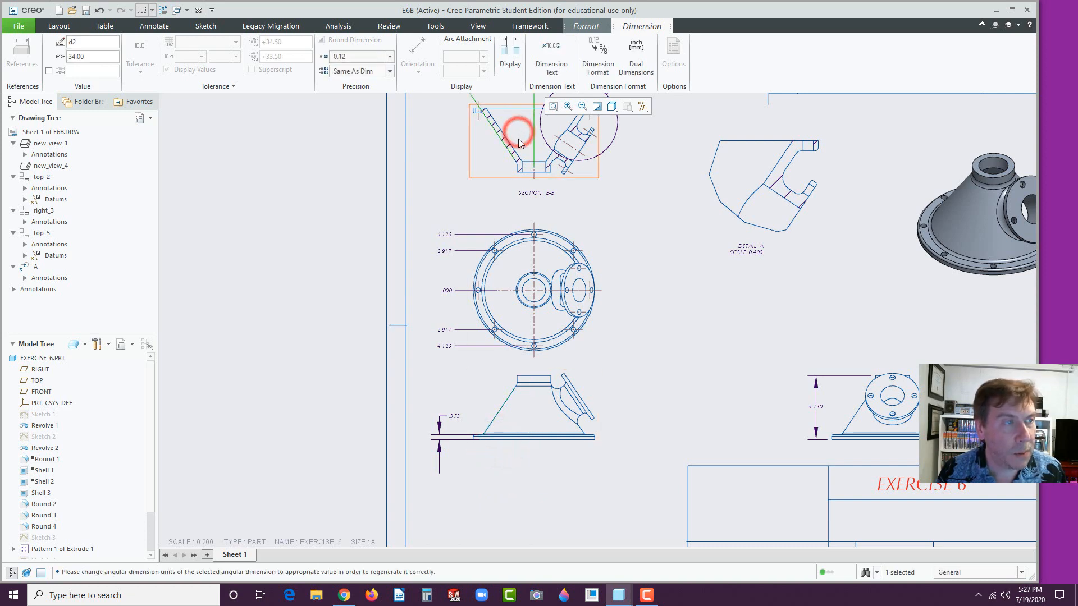
Bring the angular dimension closer to the section view and shorten both its witness lines to start at the flange edge.
{"action": "scroll", "coordinate": [545, 227], "scroll_direction": "up", "scroll_amount": 3}
{"action": "scroll", "coordinate": [557, 116], "scroll_direction": "down", "scroll_amount": 5}
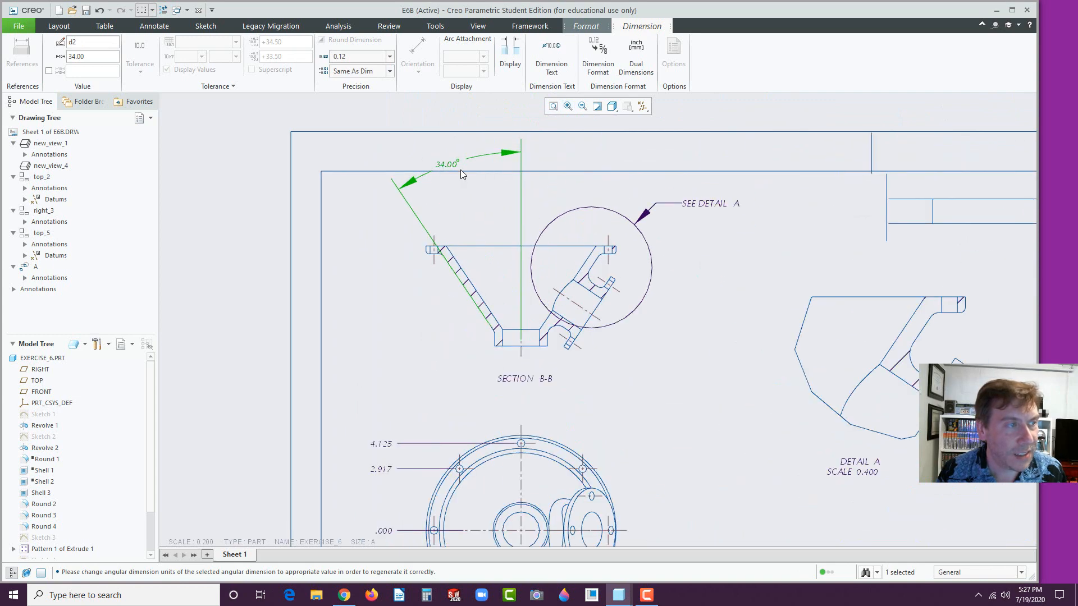
{"action": "left_click_drag", "start_coordinate": [443, 165], "coordinate": [465, 208]}
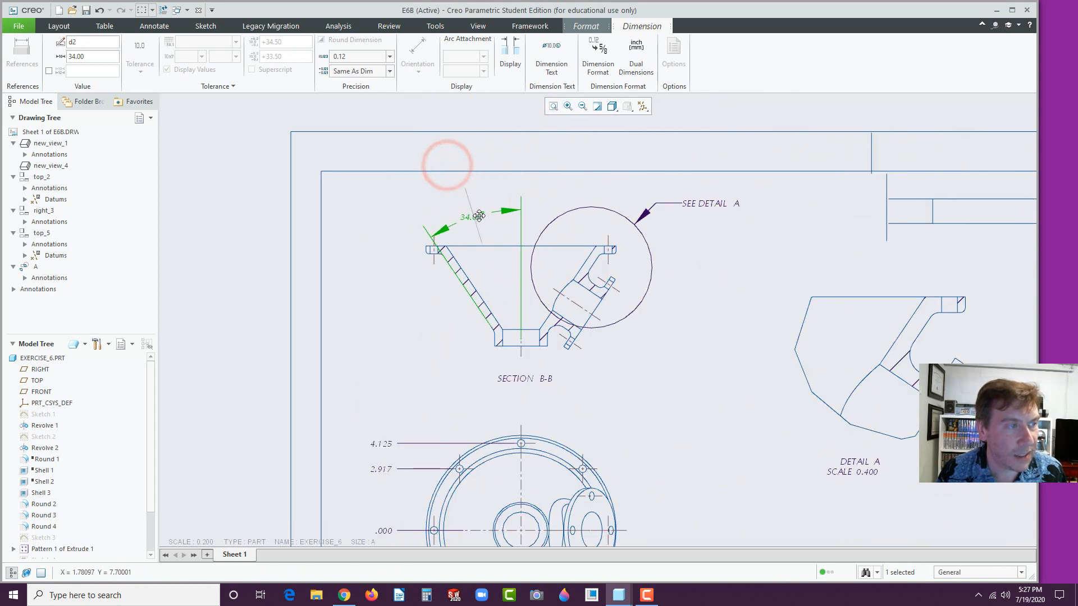
{"action": "left_click_drag", "start_coordinate": [521, 340], "coordinate": [520, 243]}
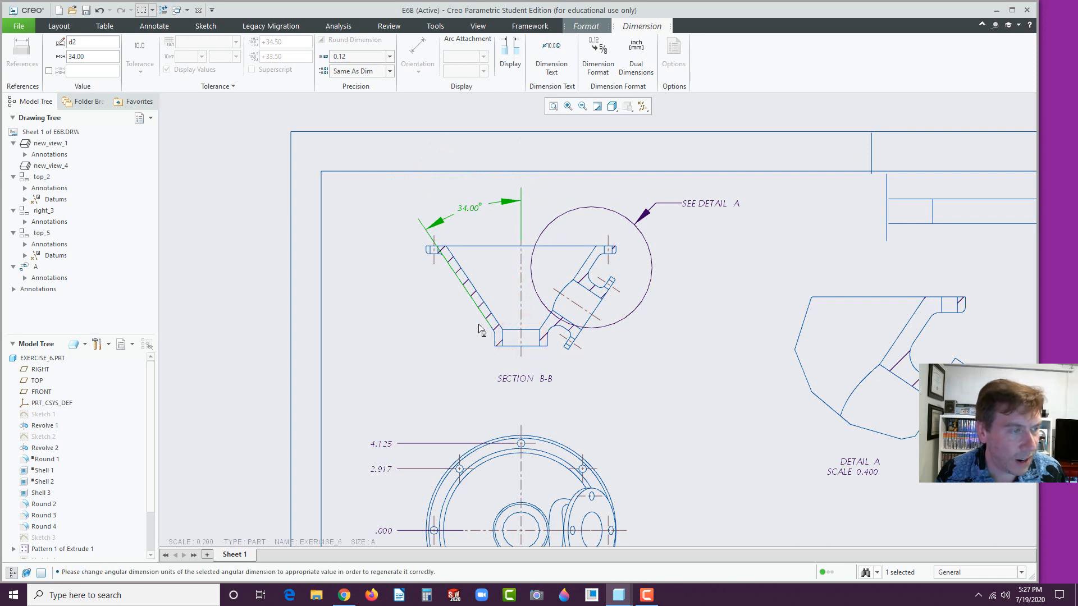
{"action": "left_click_drag", "start_coordinate": [491, 327], "coordinate": [432, 240]}
{"action": "left_click", "coordinate": [402, 286]}
{"action": "middle_click_drag", "start_coordinate": [453, 301], "coordinate": [335, 287]}
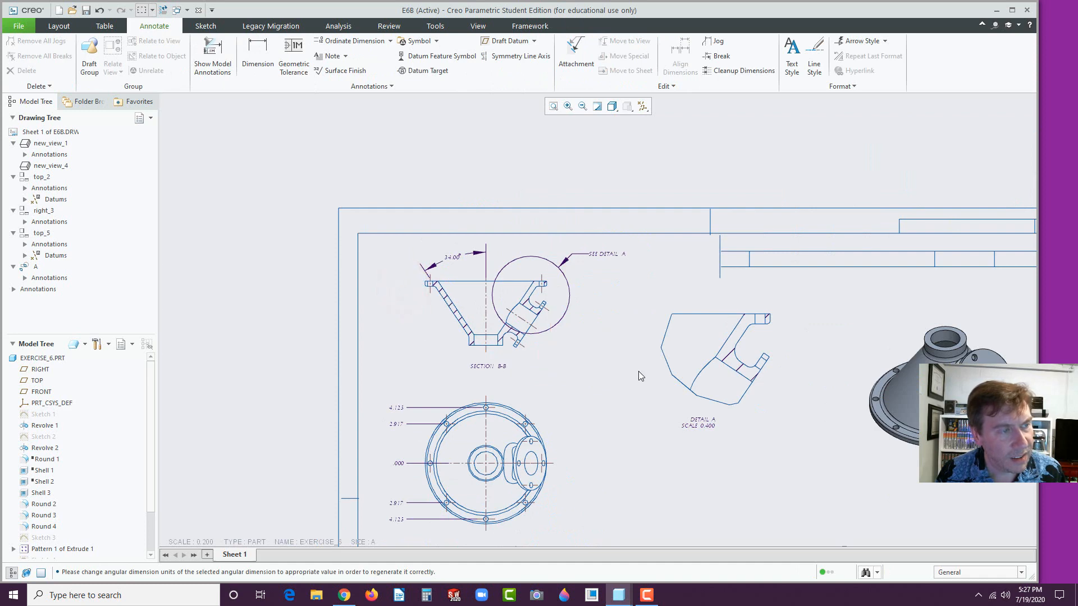
Shorten both witness lines of the base thickness dimension so they end at the front view's base edge.
{"action": "scroll", "coordinate": [594, 374], "scroll_direction": "down", "scroll_amount": 4}
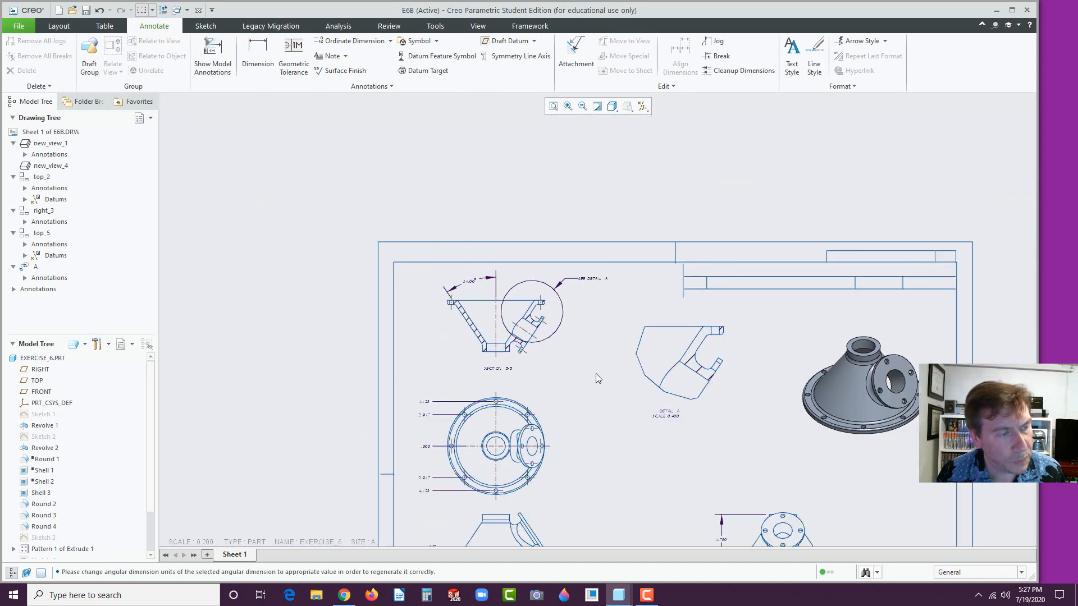
{"action": "scroll", "coordinate": [551, 501], "scroll_direction": "up", "scroll_amount": 2}
{"action": "scroll", "coordinate": [352, 522], "scroll_direction": "up", "scroll_amount": 5}
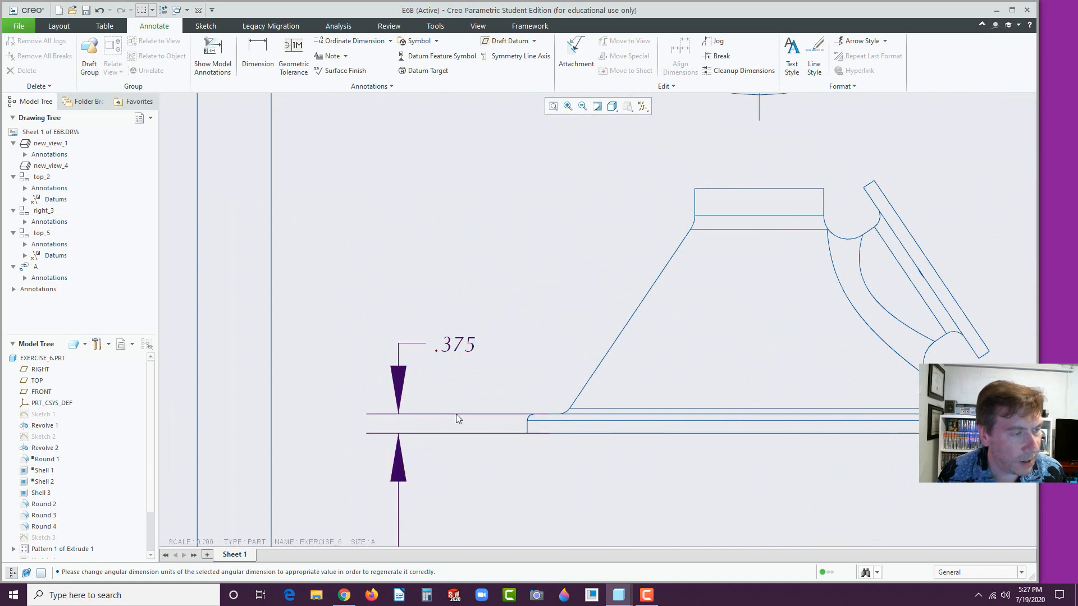
{"action": "left_click", "coordinate": [456, 414]}
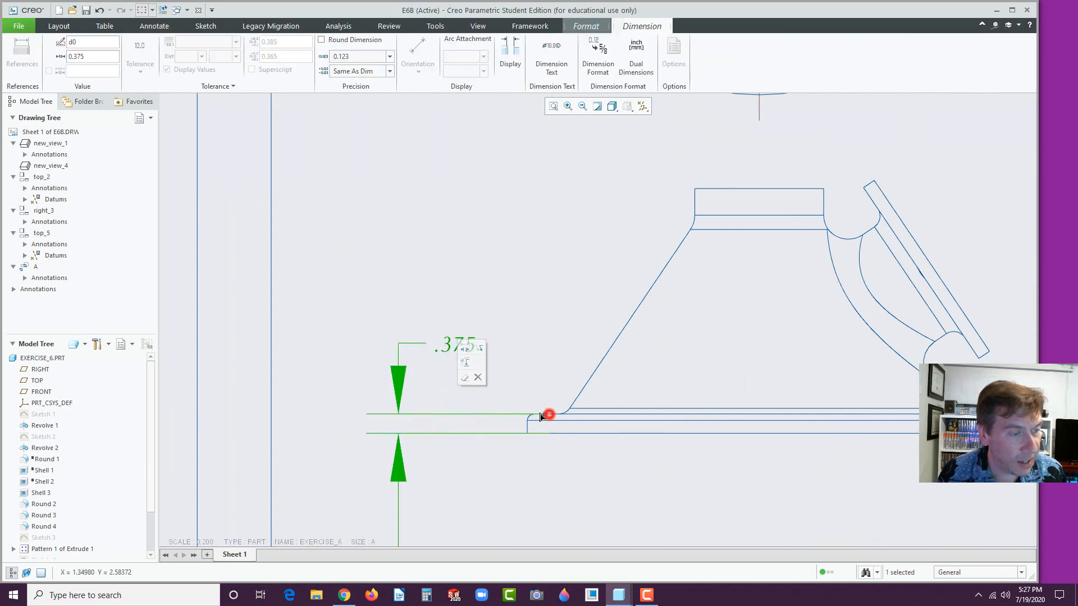
{"action": "left_click_drag", "start_coordinate": [550, 415], "coordinate": [550, 436]}
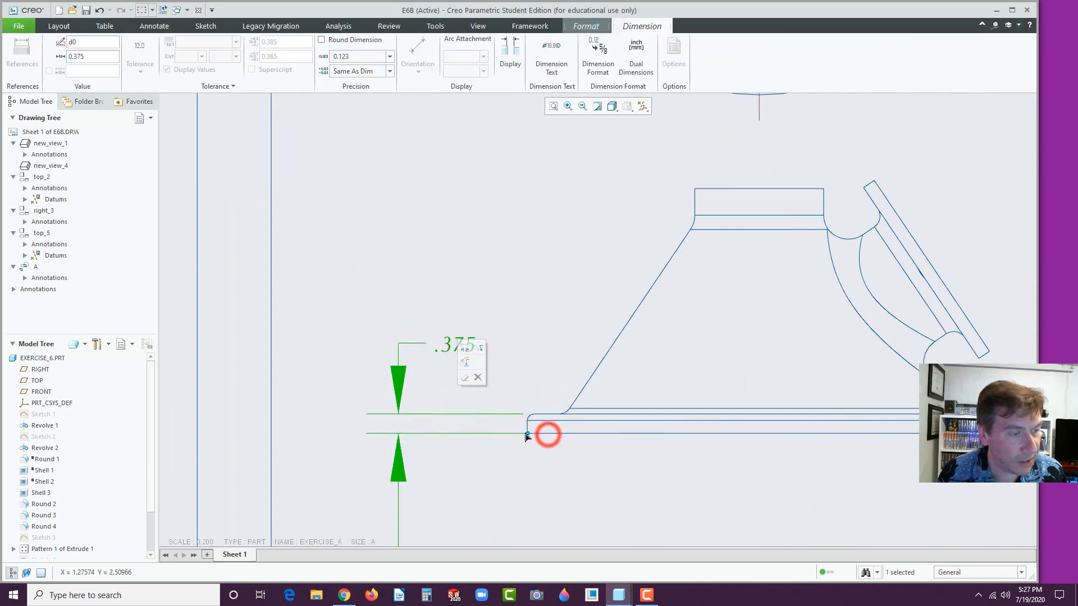
{"action": "left_click", "coordinate": [537, 456]}
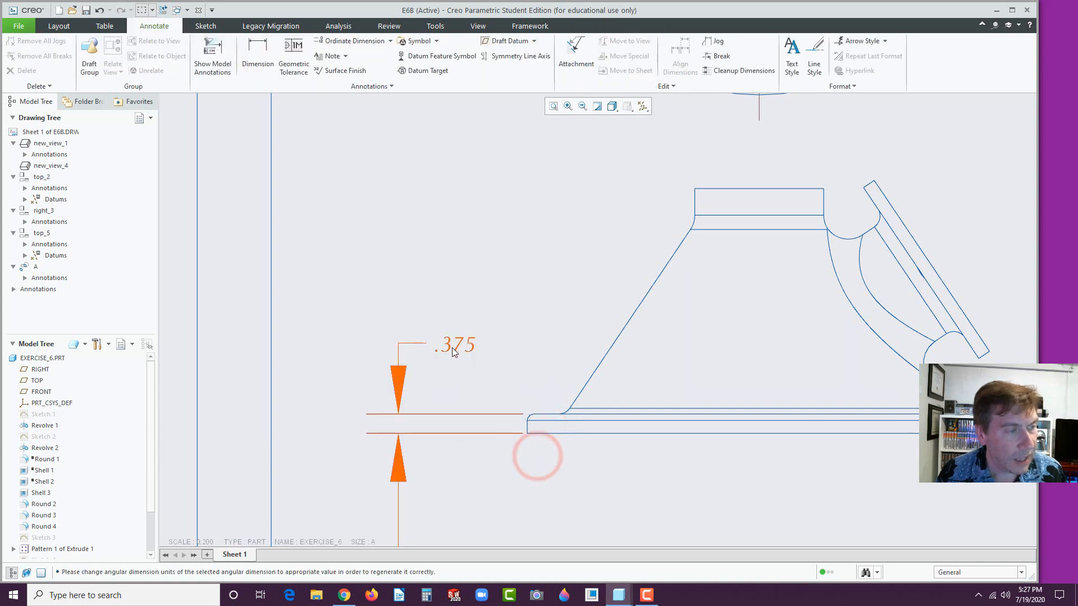
Flip the arrows of the front view's base thickness dimension to point outward from between the witness lines.
{"action": "left_click", "coordinate": [452, 345]}
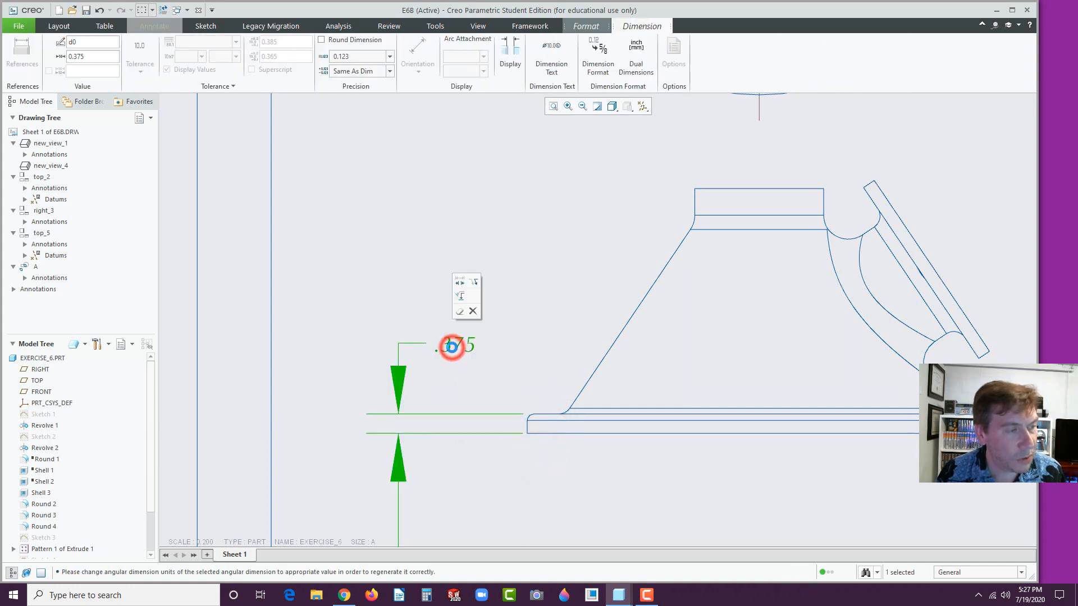
{"action": "left_click", "coordinate": [459, 285]}
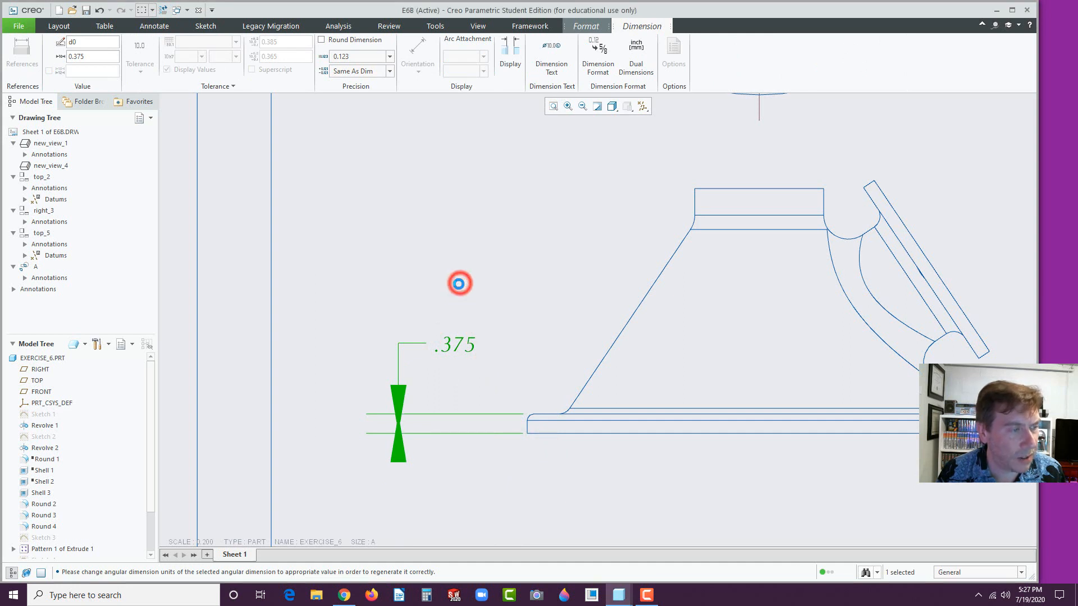
{"action": "left_click", "coordinate": [447, 345]}
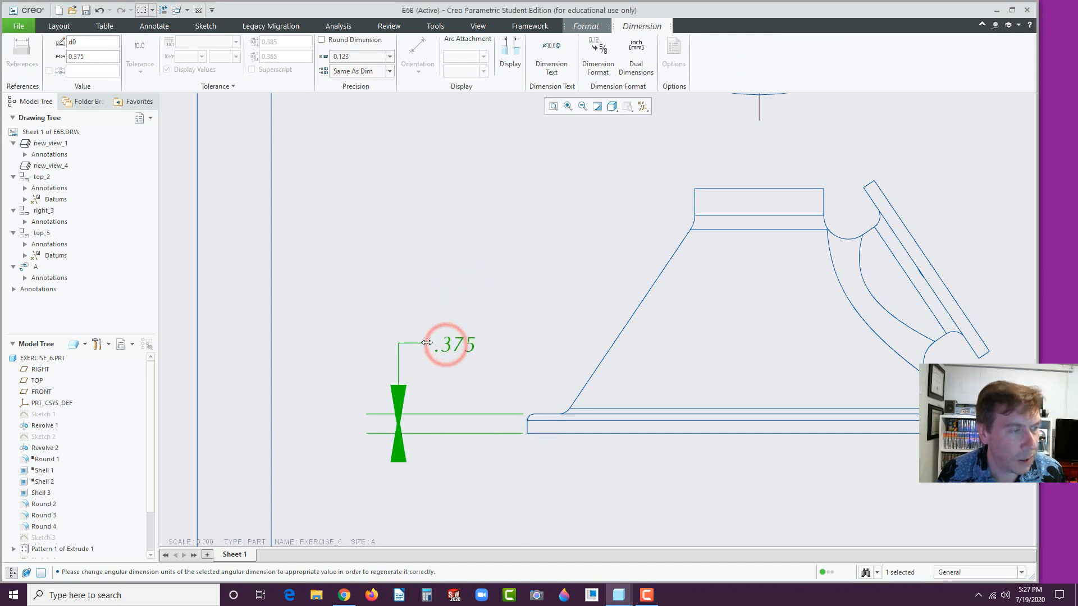
{"action": "left_click", "coordinate": [453, 344]}
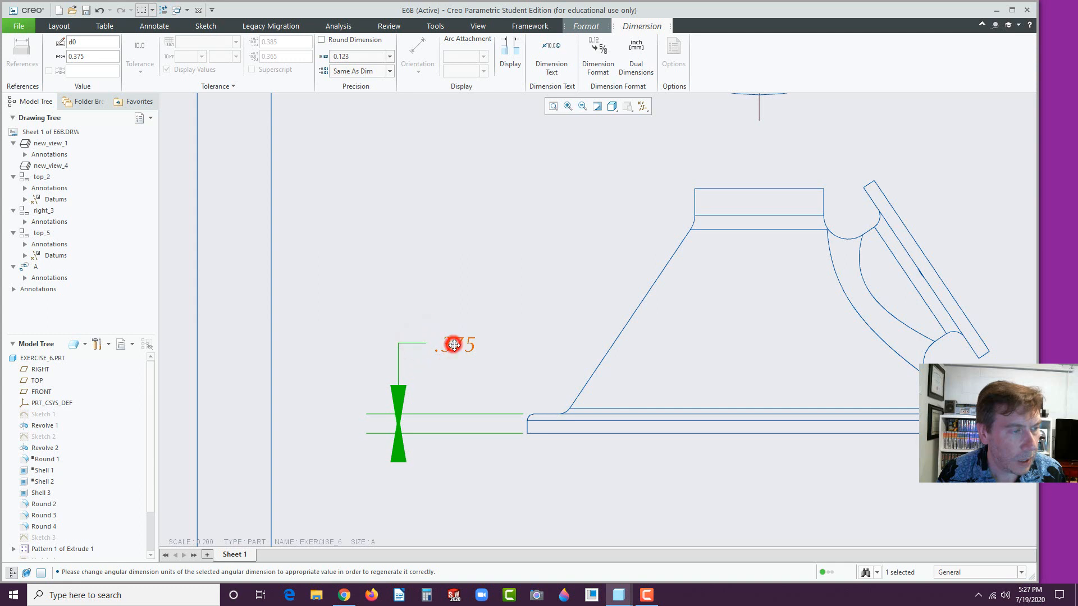
{"action": "left_click", "coordinate": [401, 392]}
{"action": "left_click", "coordinate": [421, 342]}
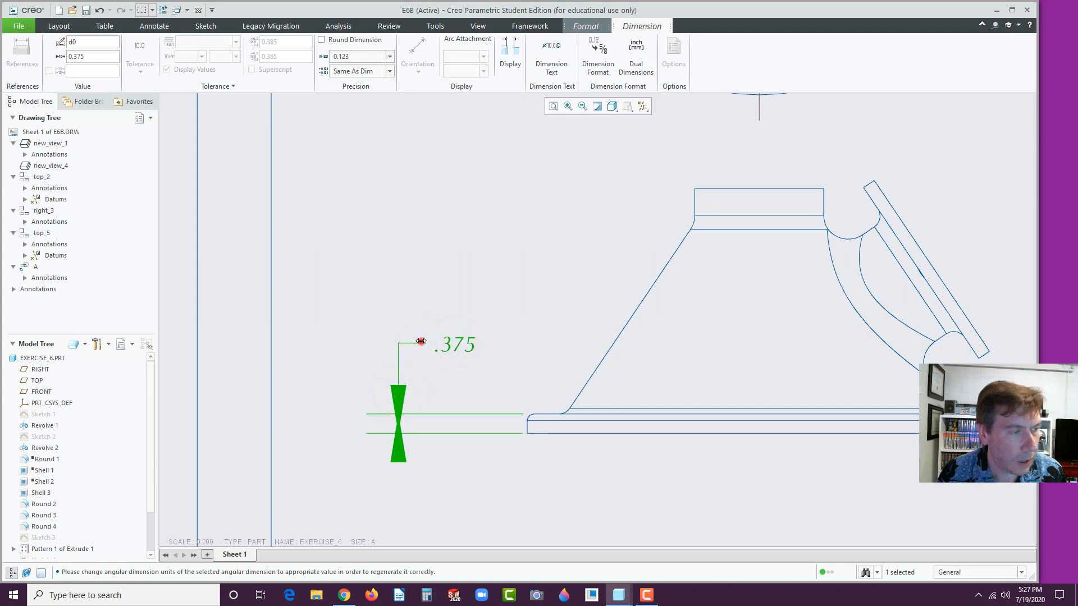
{"action": "double_click", "coordinate": [520, 283]}
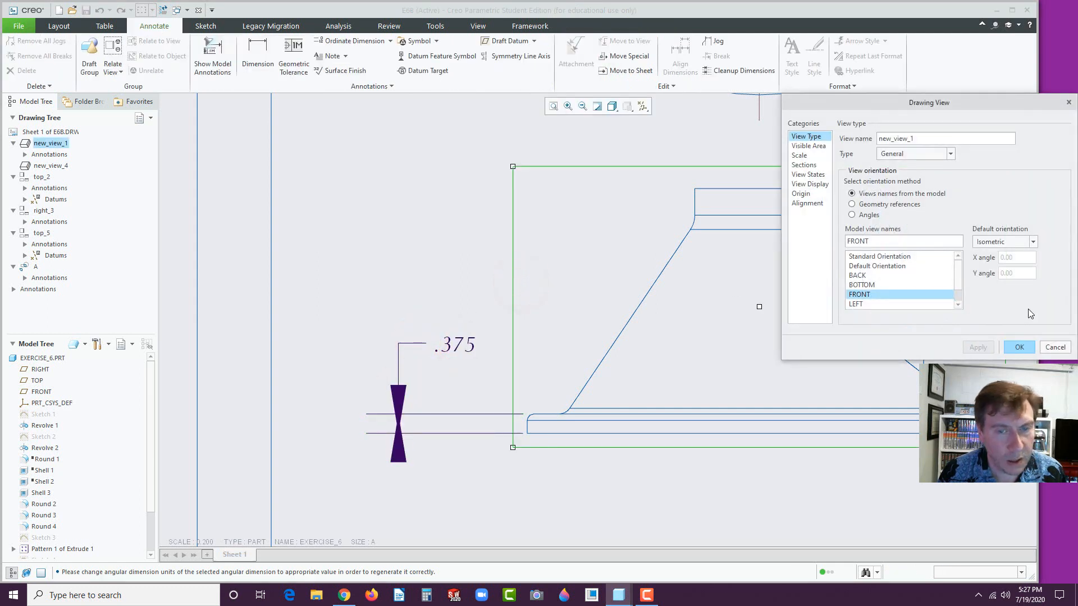
{"action": "left_click", "coordinate": [1020, 347]}
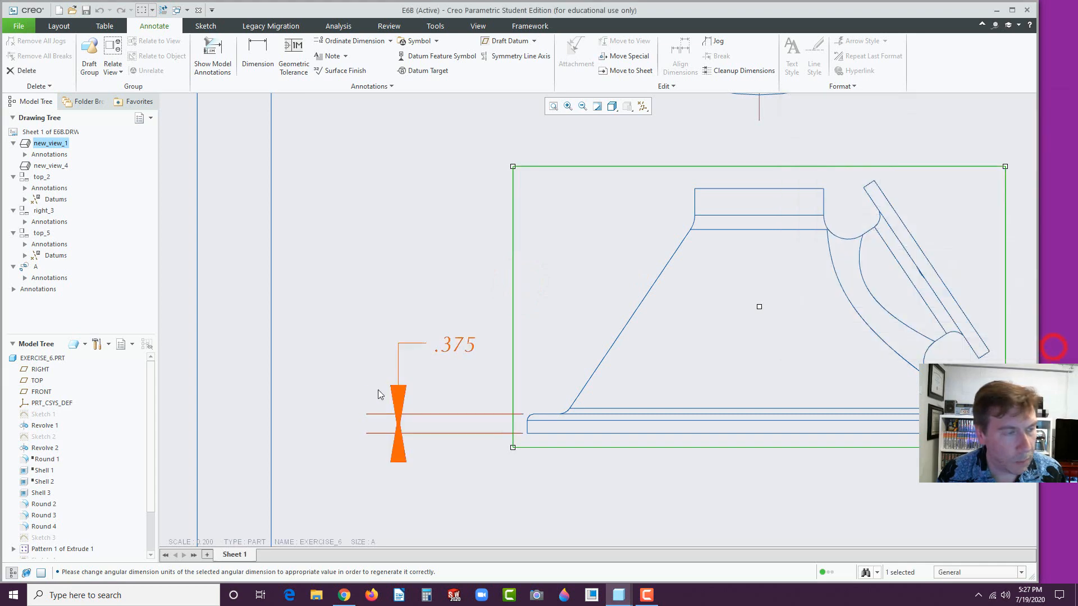
Flip the base thickness dimension's arrows back outside the witness lines and deselect it without changing its value.
{"action": "left_click", "coordinate": [452, 347]}
{"action": "left_click", "coordinate": [457, 281]}
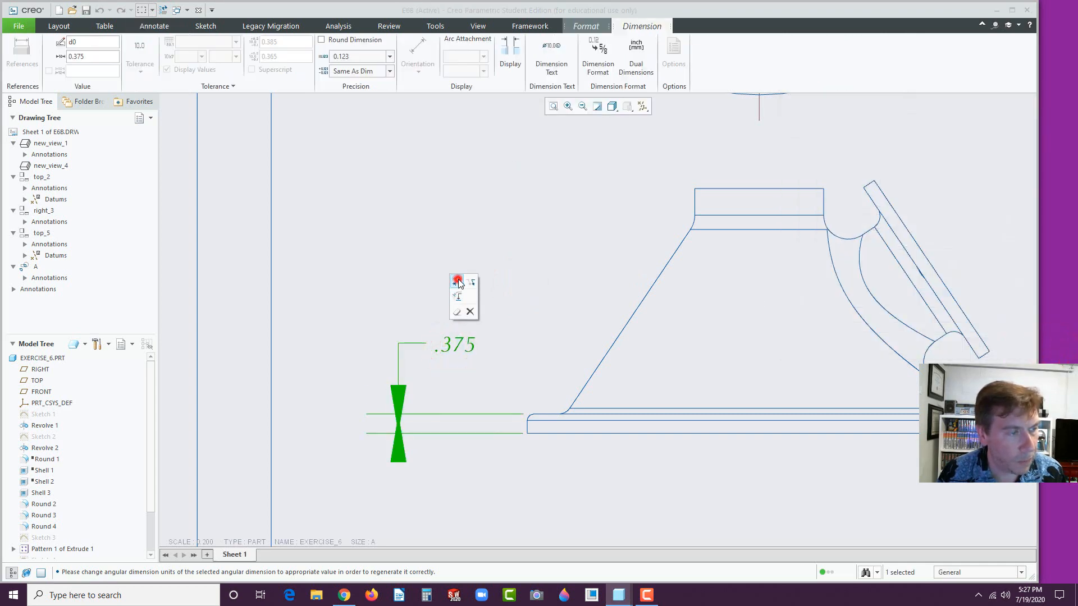
{"action": "double_click", "coordinate": [453, 347]}
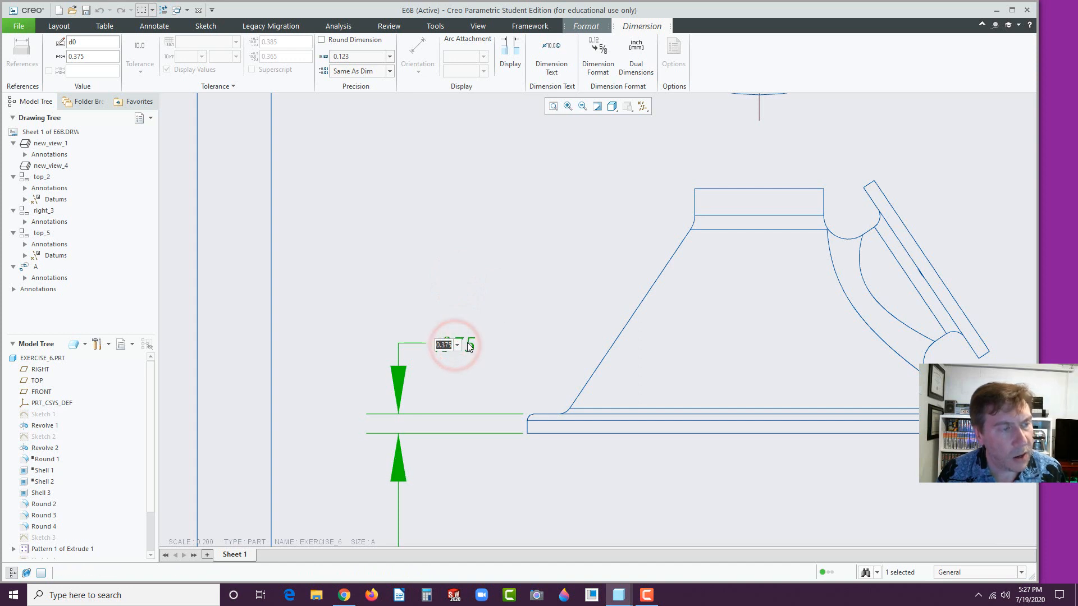
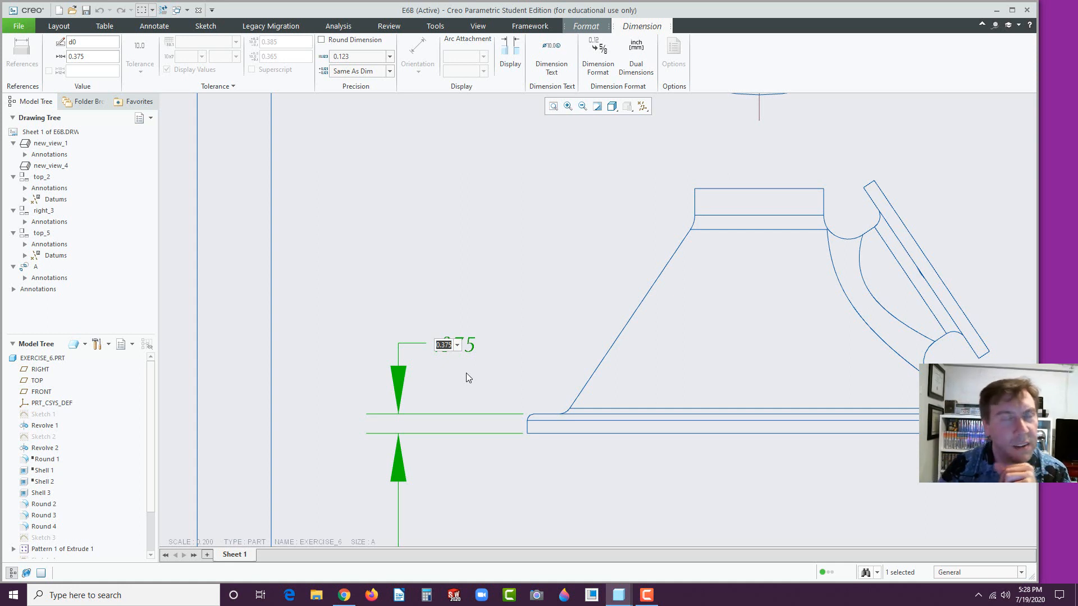
{"action": "left_click", "coordinate": [463, 262]}
{"action": "left_click", "coordinate": [555, 279]}
{"action": "scroll", "coordinate": [556, 282], "scroll_direction": "up", "scroll_amount": 3}
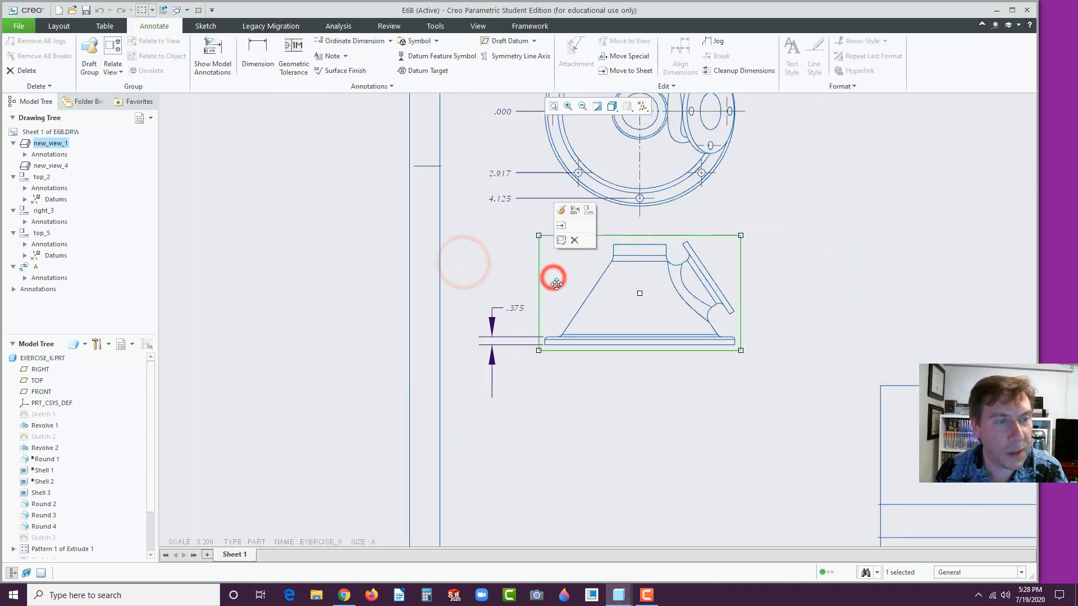
{"action": "scroll", "coordinate": [556, 284], "scroll_direction": "up", "scroll_amount": 3}
{"action": "left_click", "coordinate": [609, 366]}
Add a diameter dimension to the central bore in the top view, placing its text outside the flange below SECTION B-B.
{"action": "scroll", "coordinate": [678, 330], "scroll_direction": "up", "scroll_amount": 1}
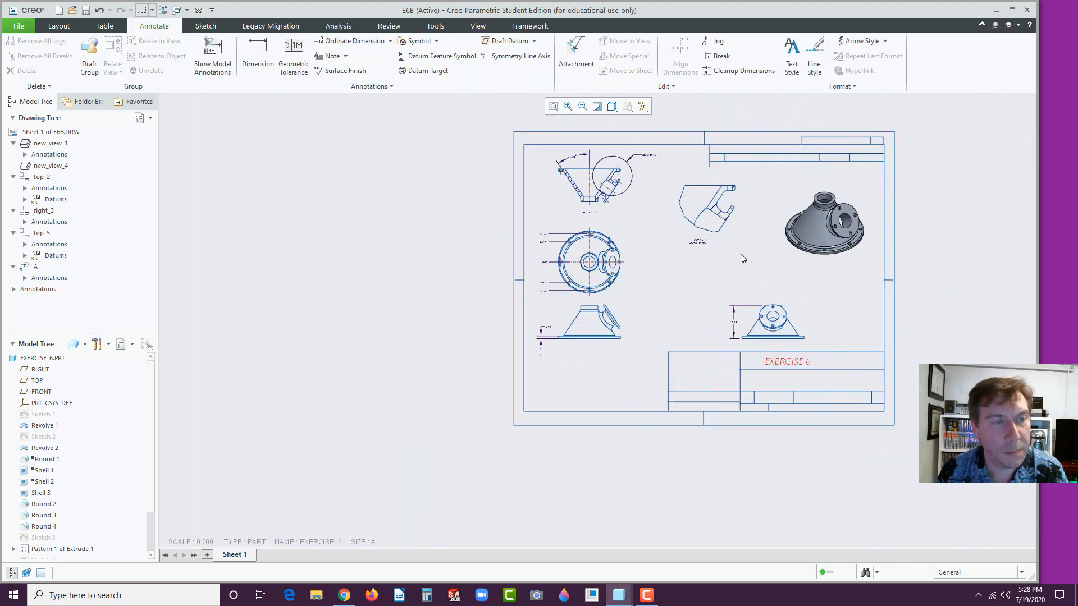
{"action": "scroll", "coordinate": [755, 225], "scroll_direction": "up", "scroll_amount": 1}
{"action": "scroll", "coordinate": [761, 180], "scroll_direction": "down", "scroll_amount": 3}
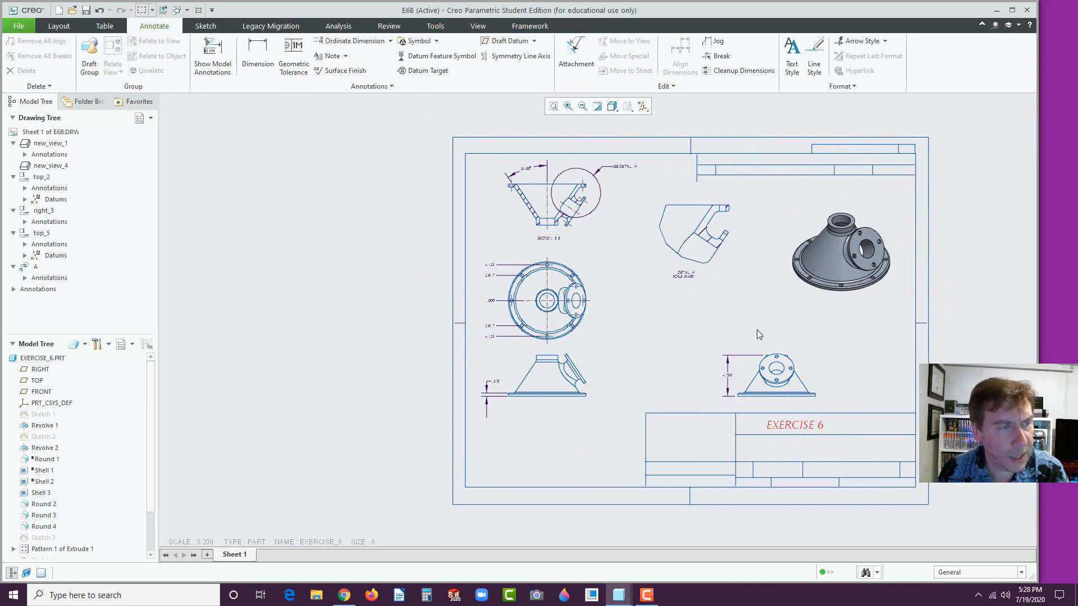
{"action": "scroll", "coordinate": [594, 288], "scroll_direction": "down", "scroll_amount": 4}
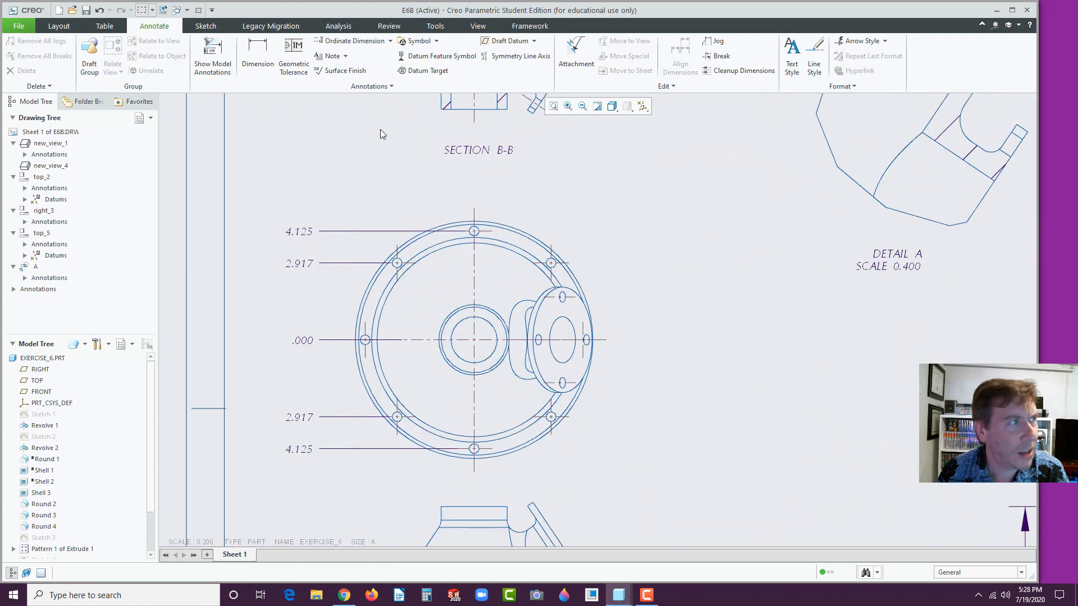
{"action": "left_click", "coordinate": [263, 54]}
{"action": "left_click", "coordinate": [263, 53]}
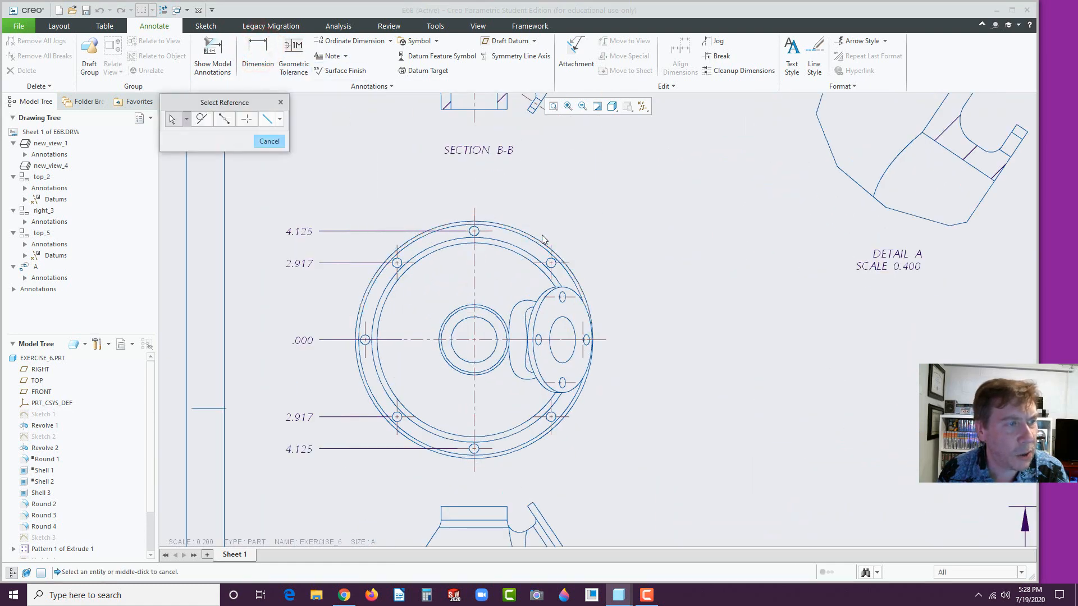
{"action": "left_click", "coordinate": [488, 325]}
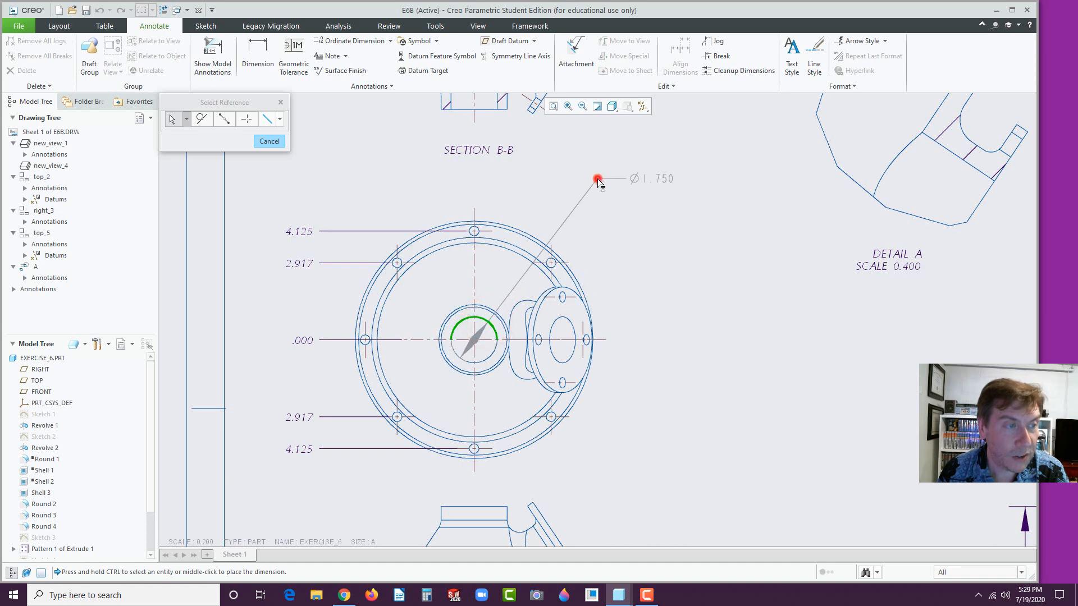
{"action": "middle_click_drag", "start_coordinate": [599, 181], "coordinate": [580, 180]}
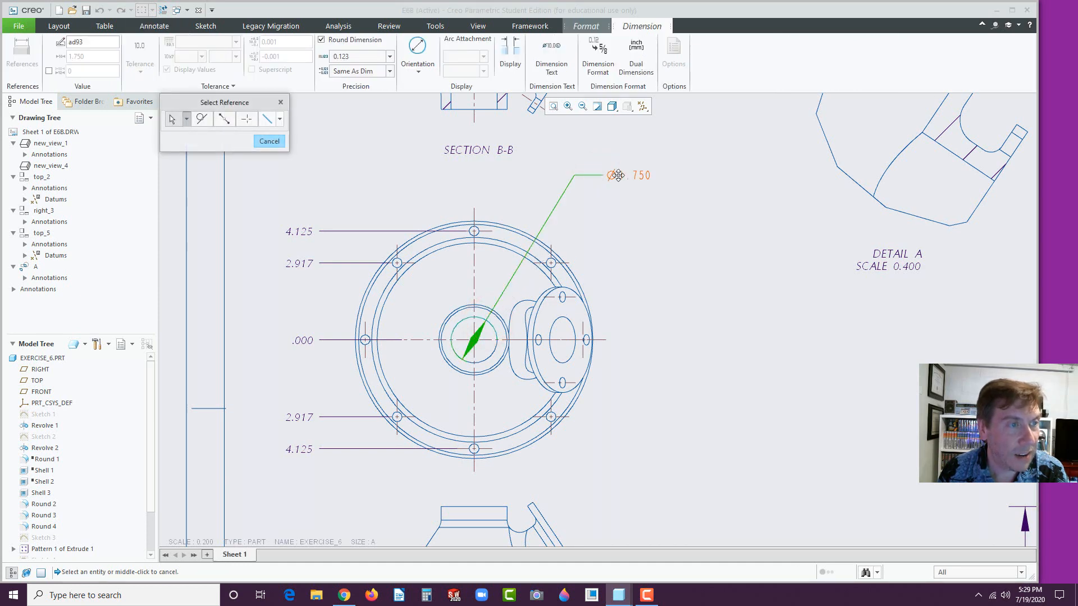
{"action": "left_click", "coordinate": [602, 172]}
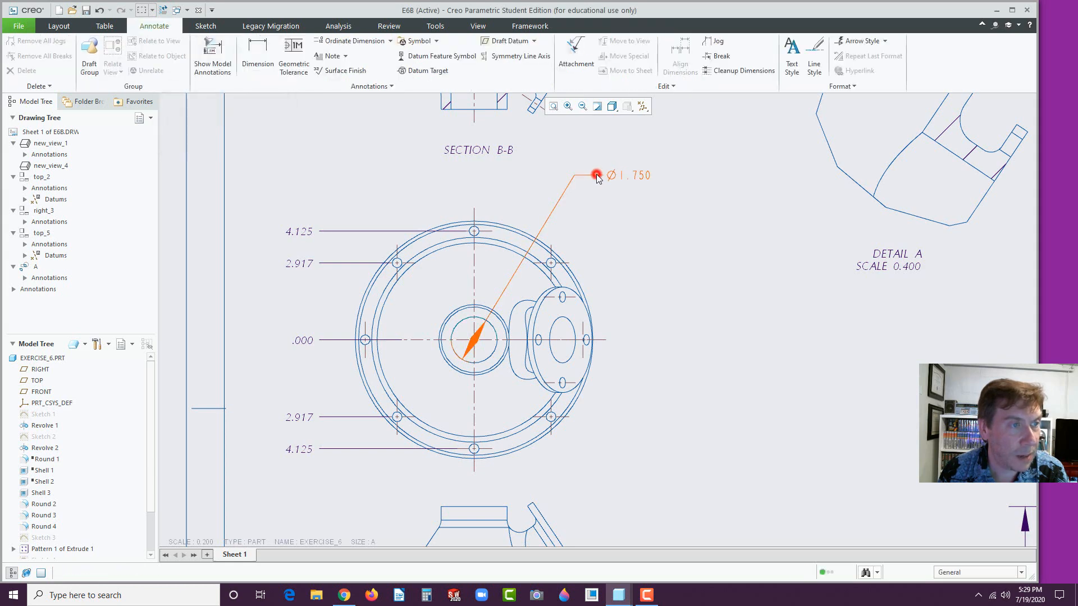
{"action": "left_click", "coordinate": [597, 178]}
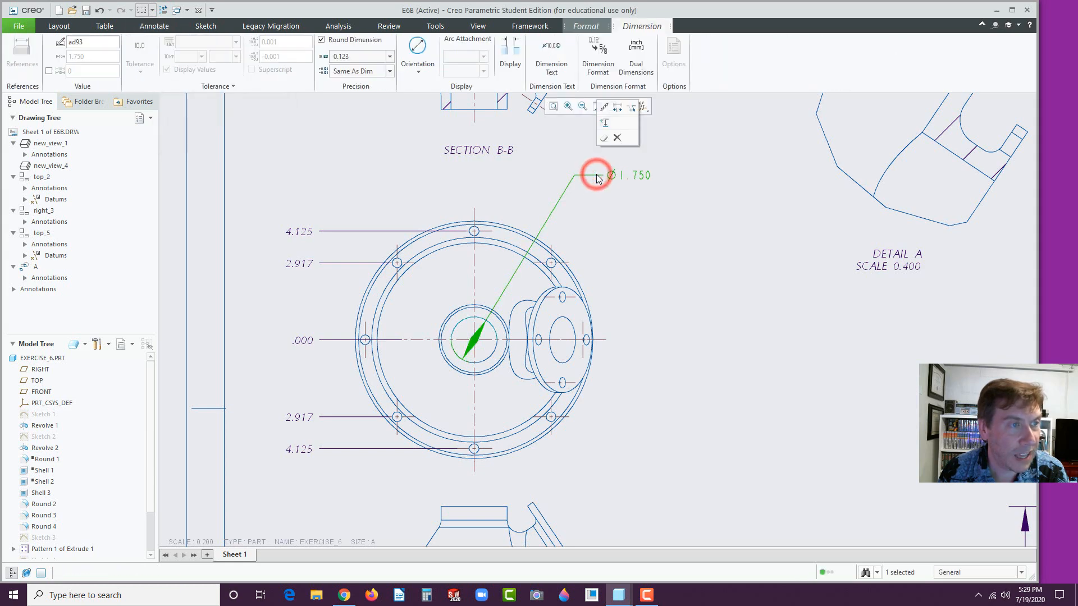
Flip the arrows of the top view's bore diameter dimension so a single arrow points at the bore from outside.
{"action": "left_click", "coordinate": [617, 110]}
{"action": "left_click", "coordinate": [625, 217]}
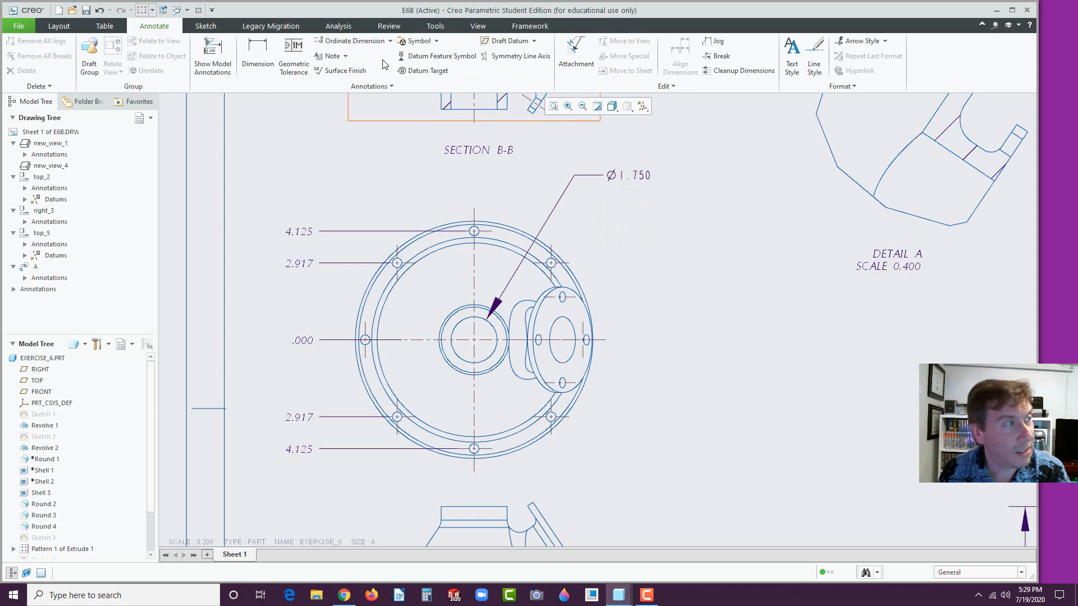
Add a radius dimension to the base flange's outer edge in the top view, placing its text outside the flange below the bore diameter.
{"action": "left_click", "coordinate": [255, 52]}
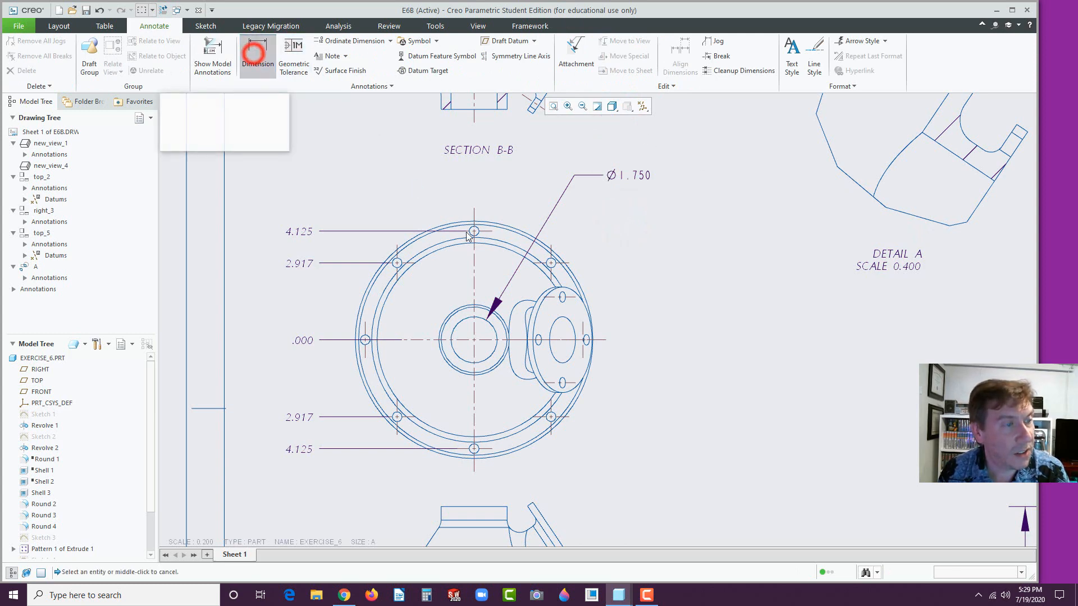
{"action": "left_click", "coordinate": [579, 277]}
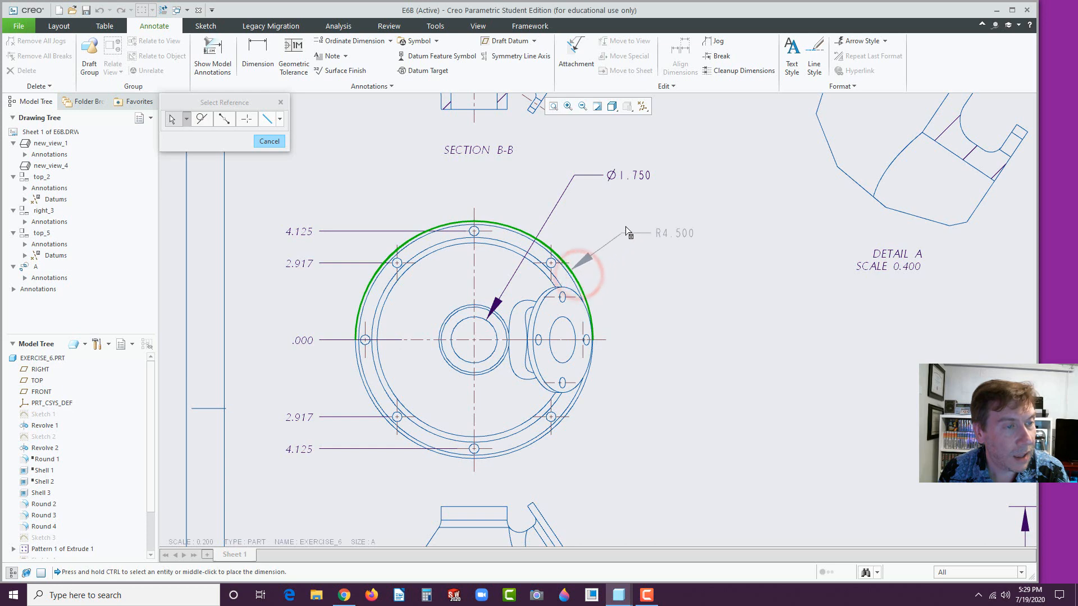
{"action": "middle_click", "coordinate": [625, 224]}
{"action": "left_click", "coordinate": [646, 239]}
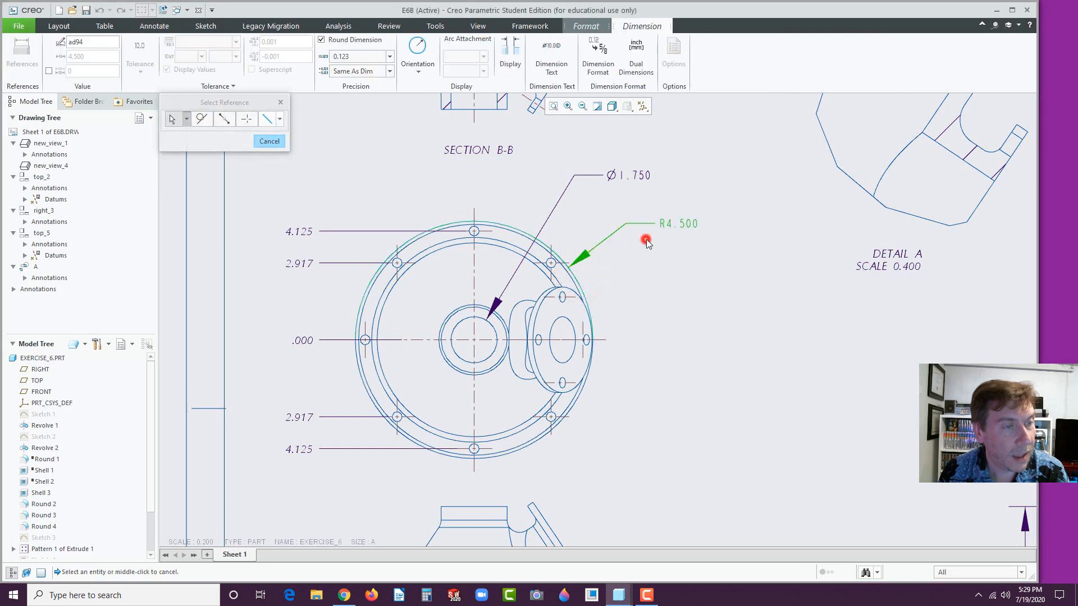
{"action": "left_click", "coordinate": [659, 260]}
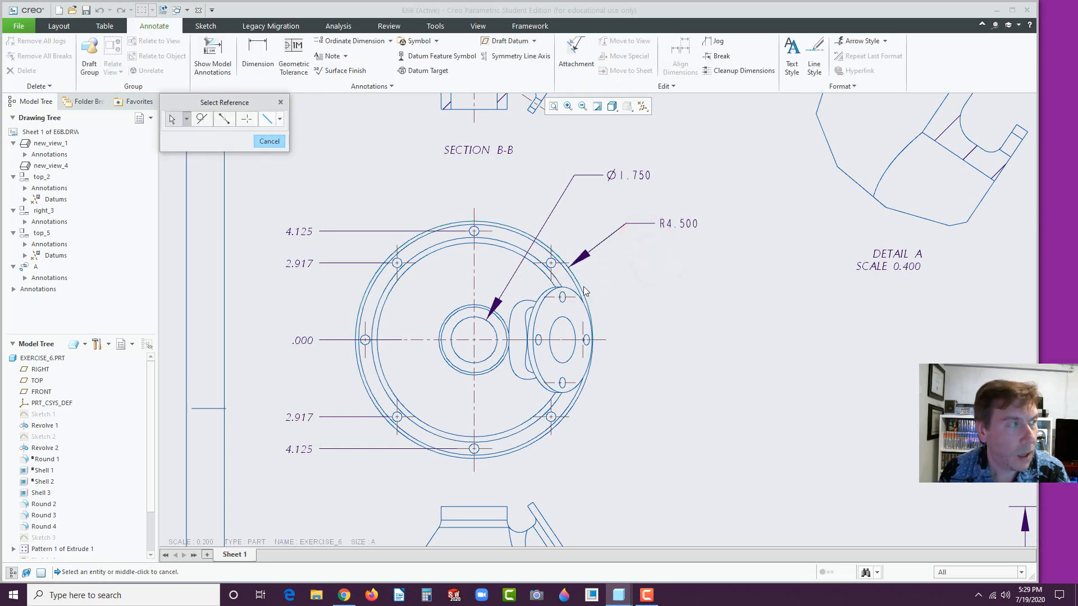
{"action": "left_click", "coordinate": [269, 141]}
{"action": "left_click", "coordinate": [330, 171]}
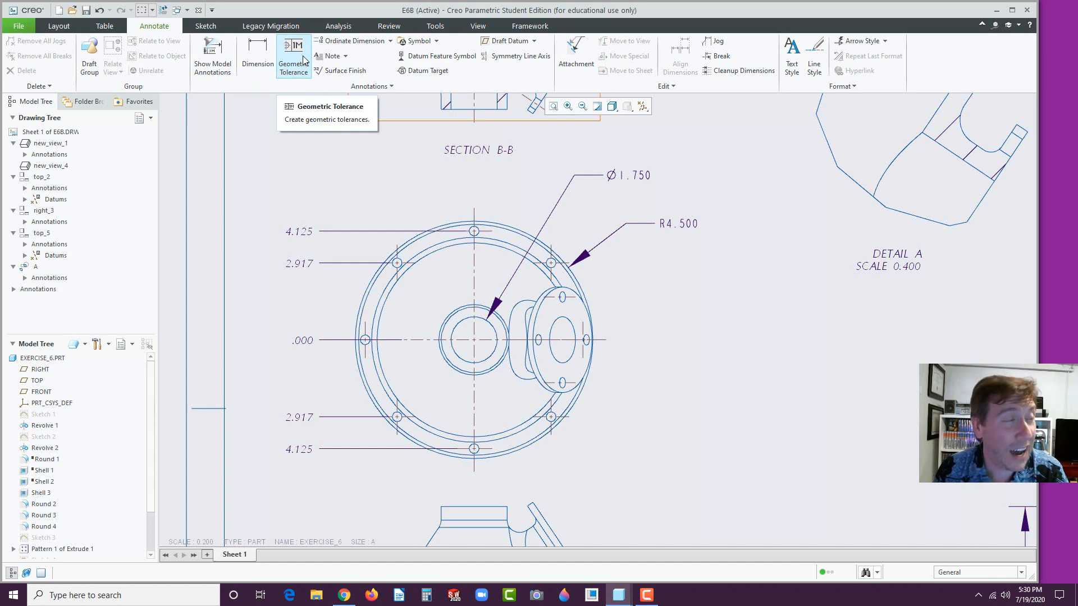
Create an auxiliary view projected from the angled flange face of the front view and place it below DETAIL A.
{"action": "scroll", "coordinate": [715, 302], "scroll_direction": "down", "scroll_amount": 5}
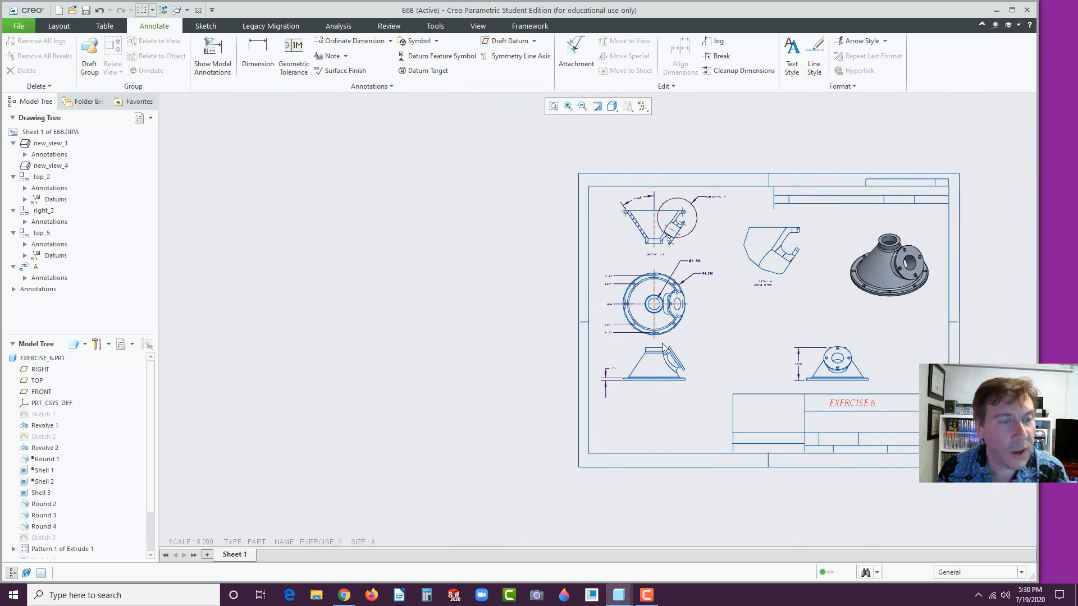
{"action": "scroll", "coordinate": [668, 349], "scroll_direction": "up", "scroll_amount": 1}
{"action": "scroll", "coordinate": [675, 353], "scroll_direction": "up", "scroll_amount": 3}
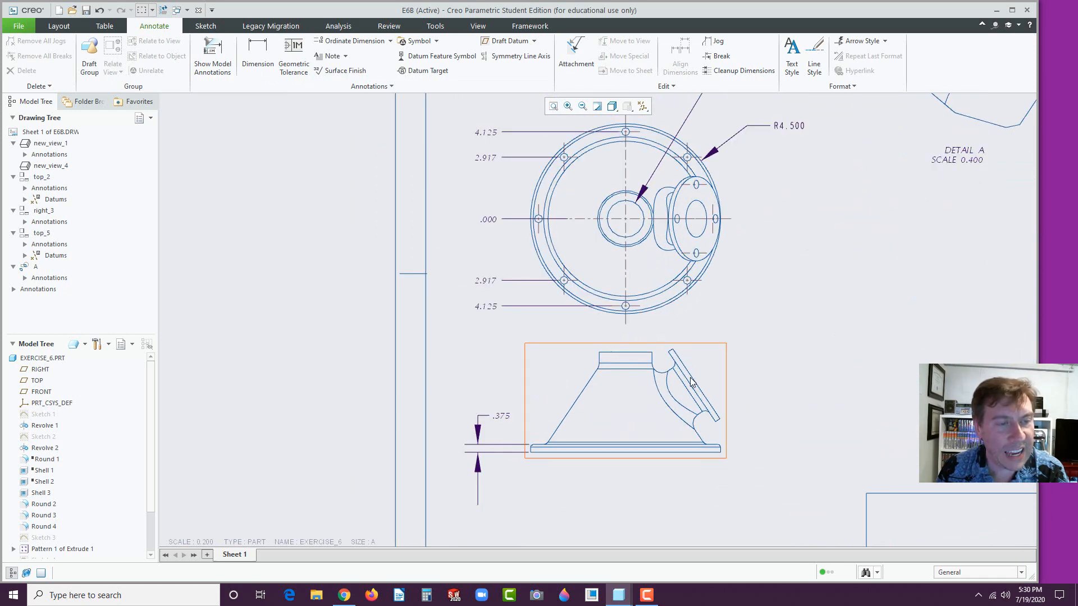
{"action": "left_click", "coordinate": [796, 313]}
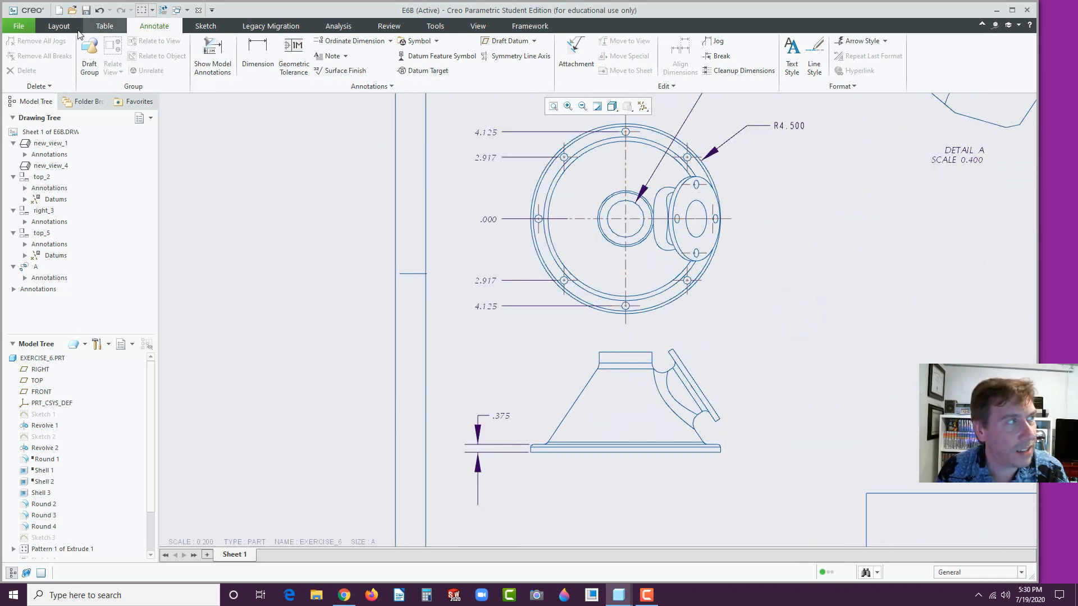
{"action": "left_click", "coordinate": [56, 27]}
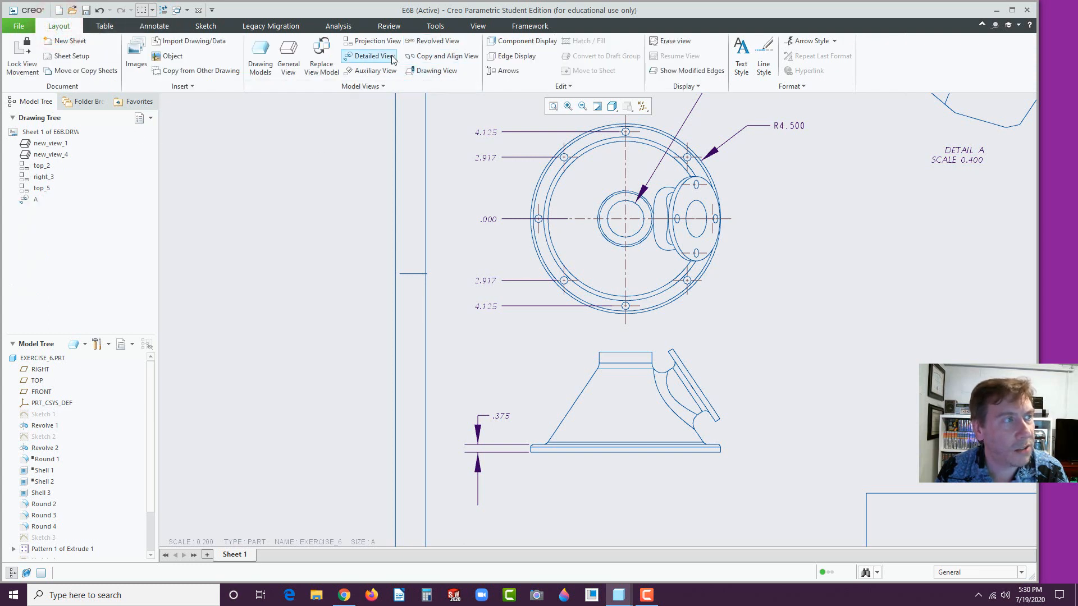
{"action": "left_click", "coordinate": [371, 71]}
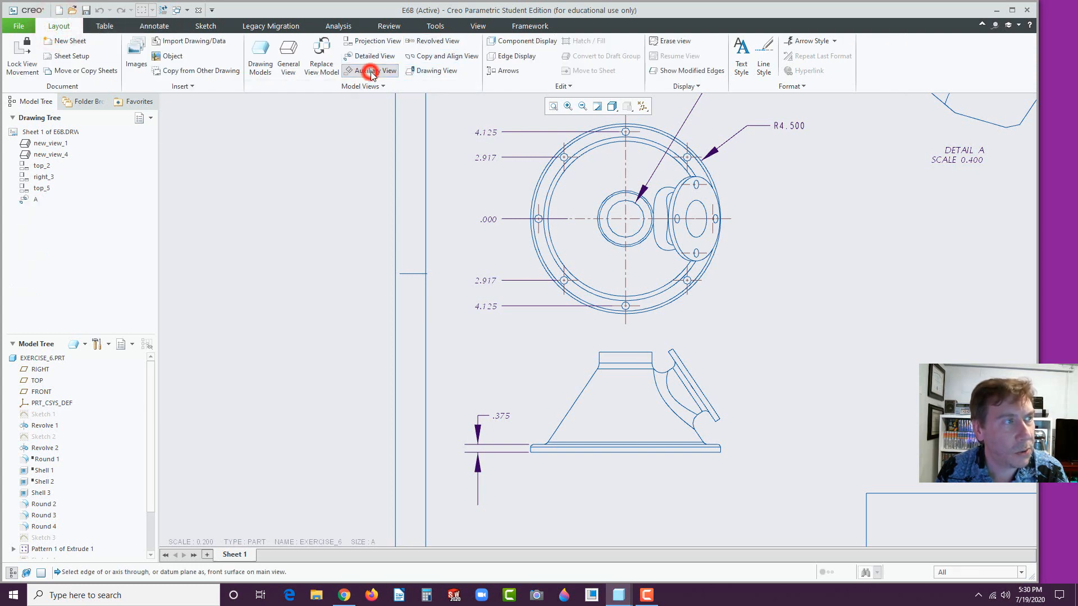
{"action": "left_click", "coordinate": [689, 374]}
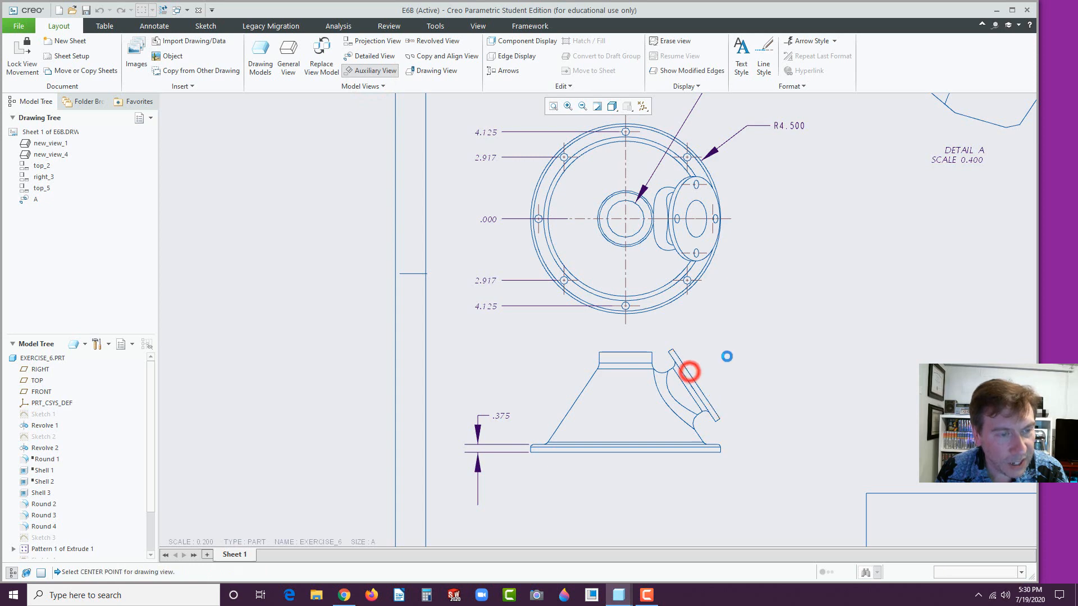
{"action": "left_click", "coordinate": [892, 273]}
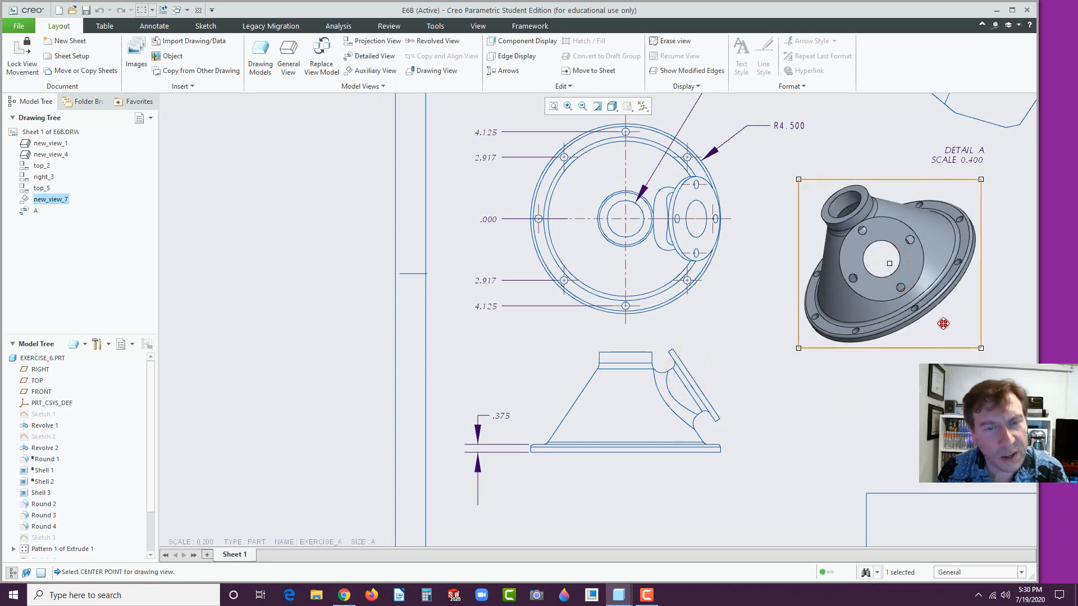
Set the auxiliary view's display style to No Hidden.
{"action": "double_click", "coordinate": [943, 323]}
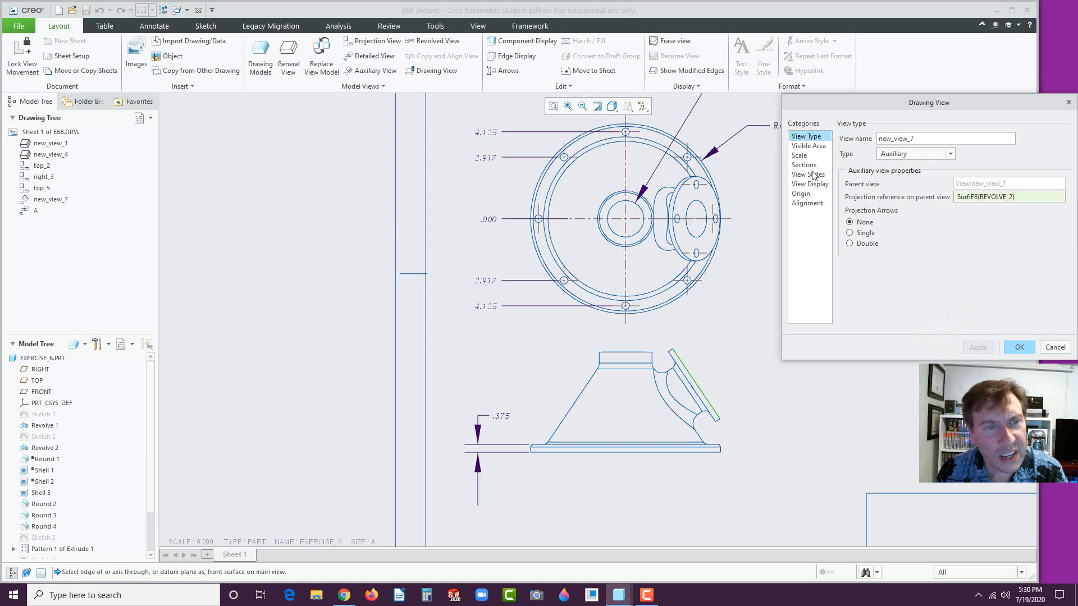
{"action": "left_click", "coordinate": [810, 185]}
{"action": "left_click", "coordinate": [938, 150]}
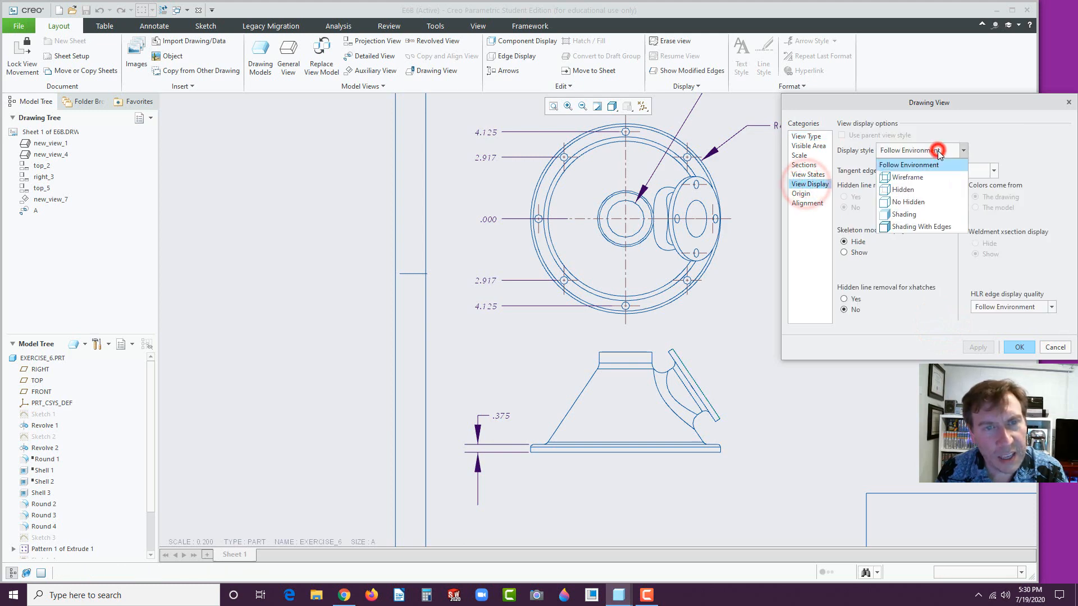
{"action": "left_click", "coordinate": [905, 201]}
{"action": "left_click", "coordinate": [1019, 347]}
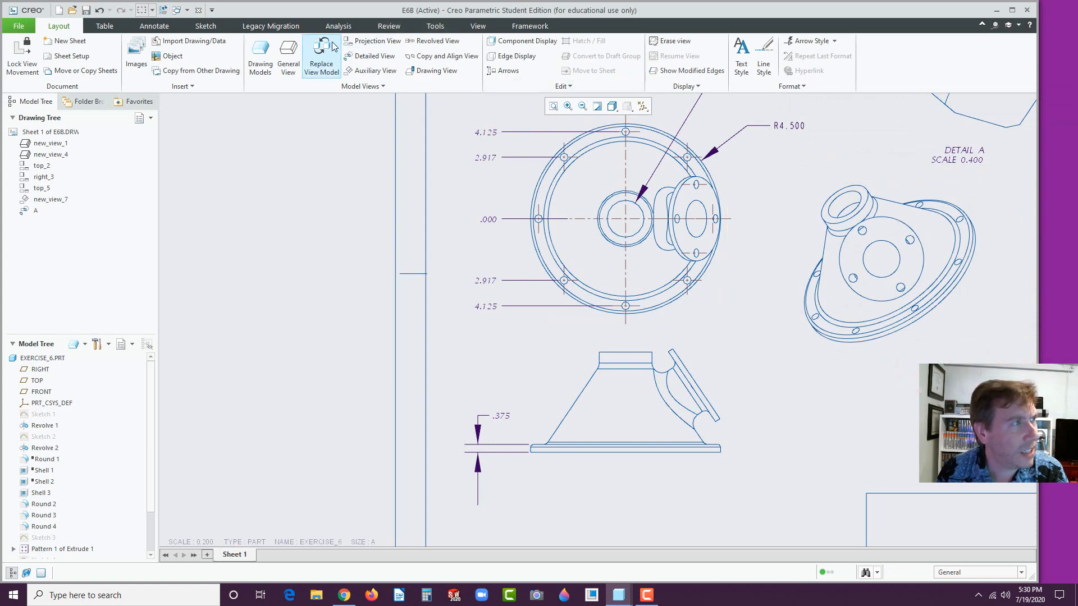
Attach a .002 geometric tolerance frame to the angled flange's outer edge in the auxiliary view, placing it below the view with a leader.
{"action": "left_click", "coordinate": [154, 26]}
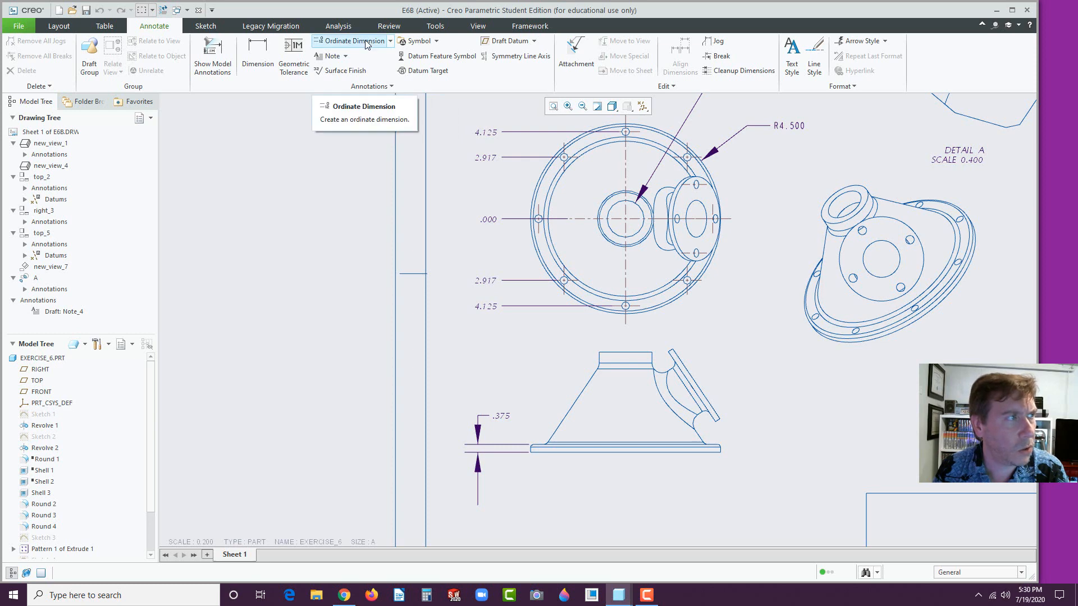
{"action": "left_click", "coordinate": [296, 56]}
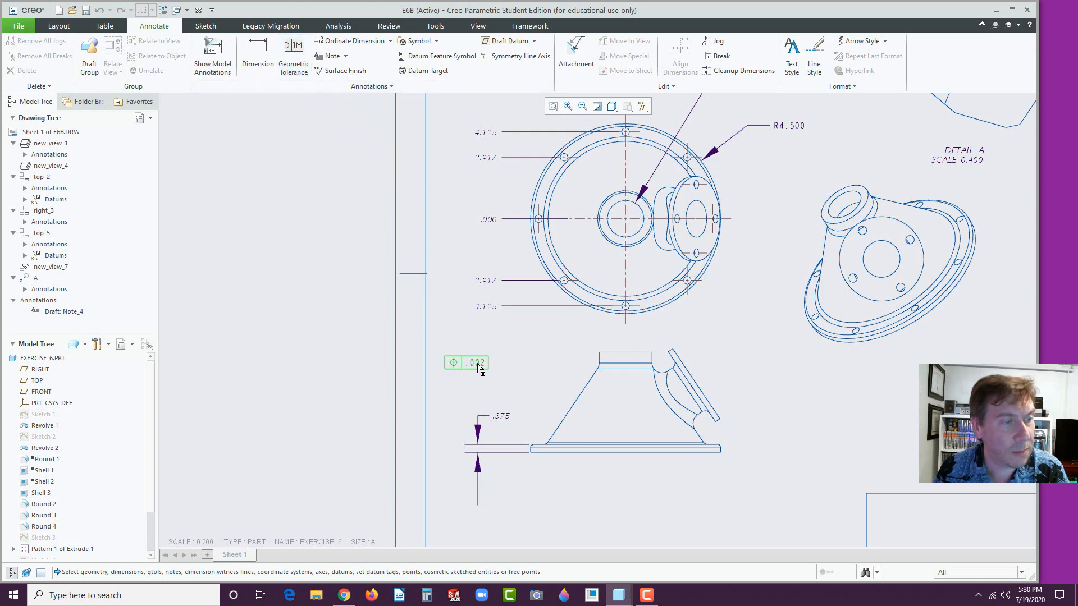
{"action": "scroll", "coordinate": [461, 359], "scroll_direction": "up", "scroll_amount": 2}
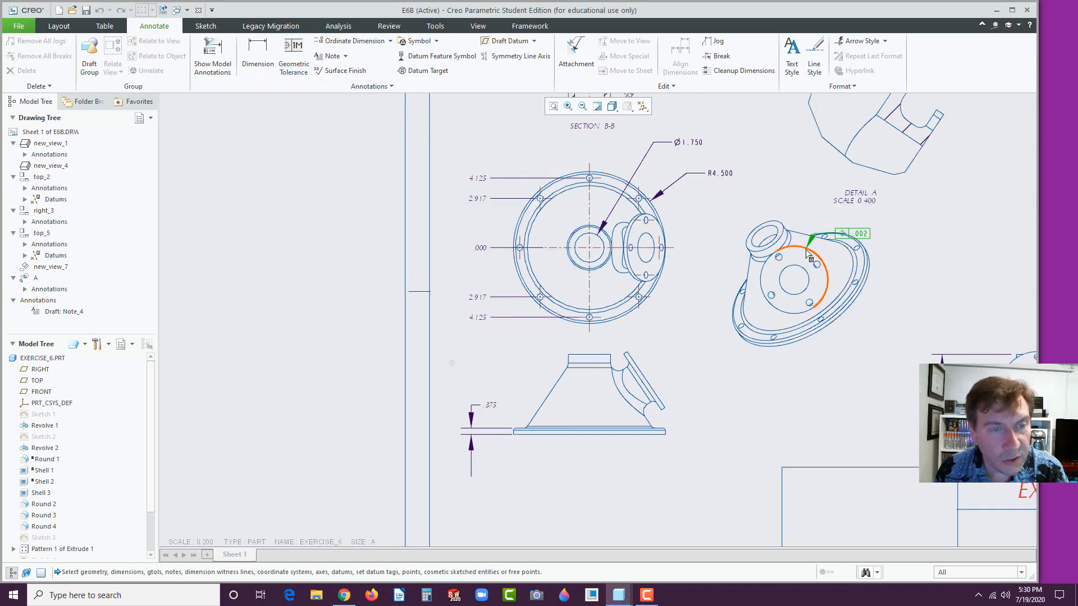
{"action": "left_click", "coordinate": [791, 313]}
{"action": "left_click", "coordinate": [823, 355]}
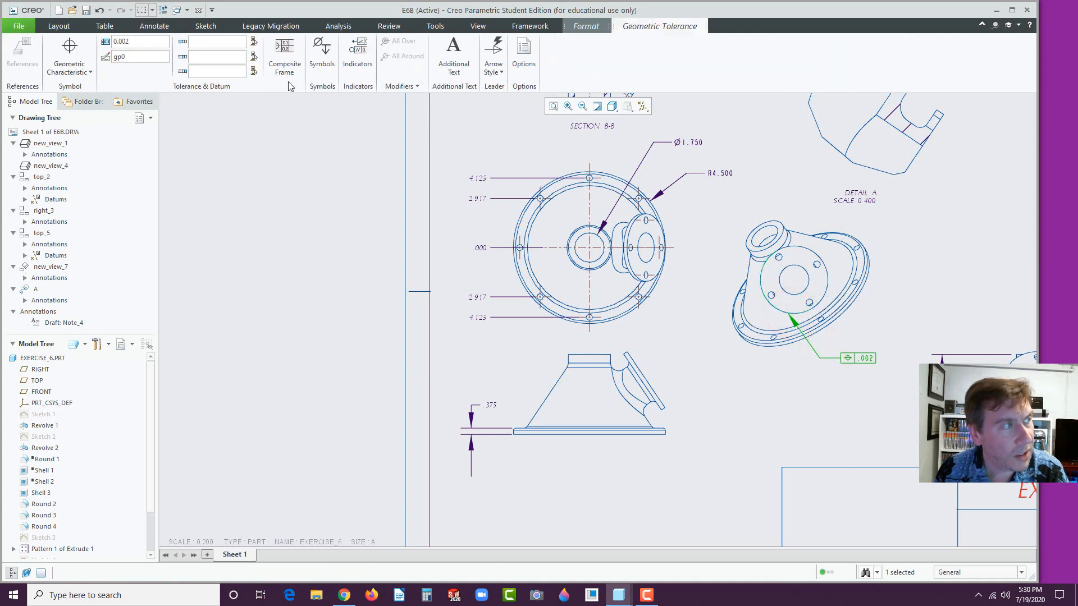
Change the auxiliary view's geometric tolerance characteristic to Concentricity and deselect the frame.
{"action": "left_click", "coordinate": [86, 73]}
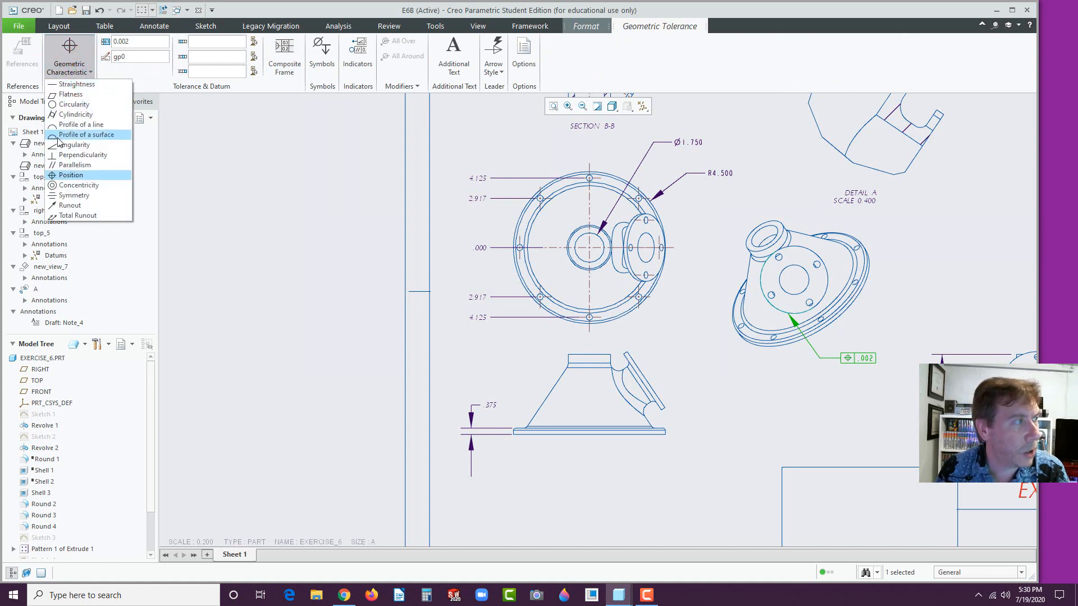
{"action": "left_click", "coordinate": [62, 186]}
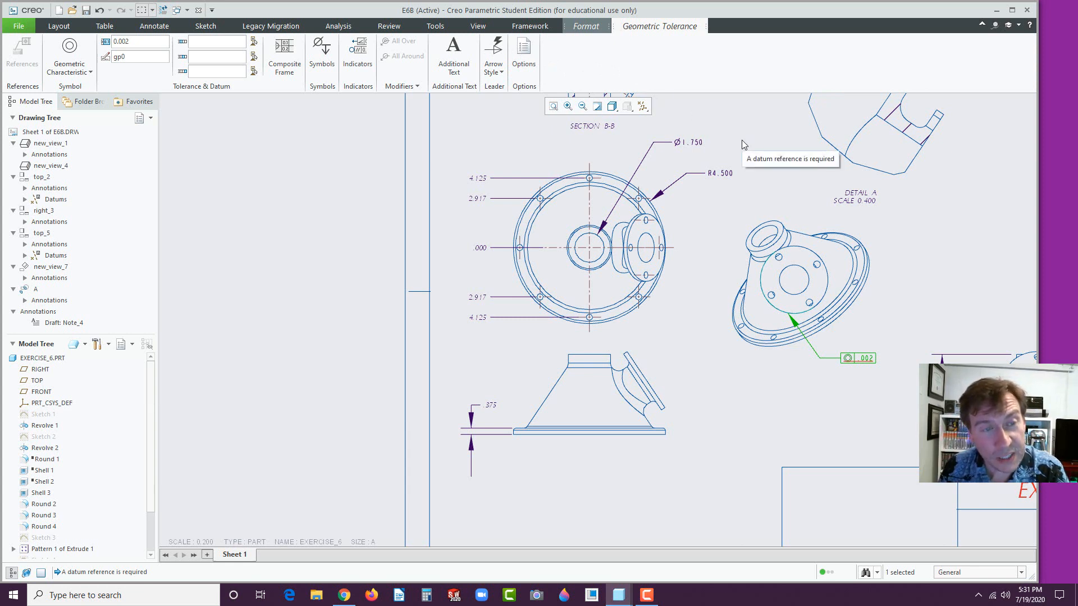
{"action": "left_click", "coordinate": [773, 131]}
{"action": "left_click", "coordinate": [775, 172]}
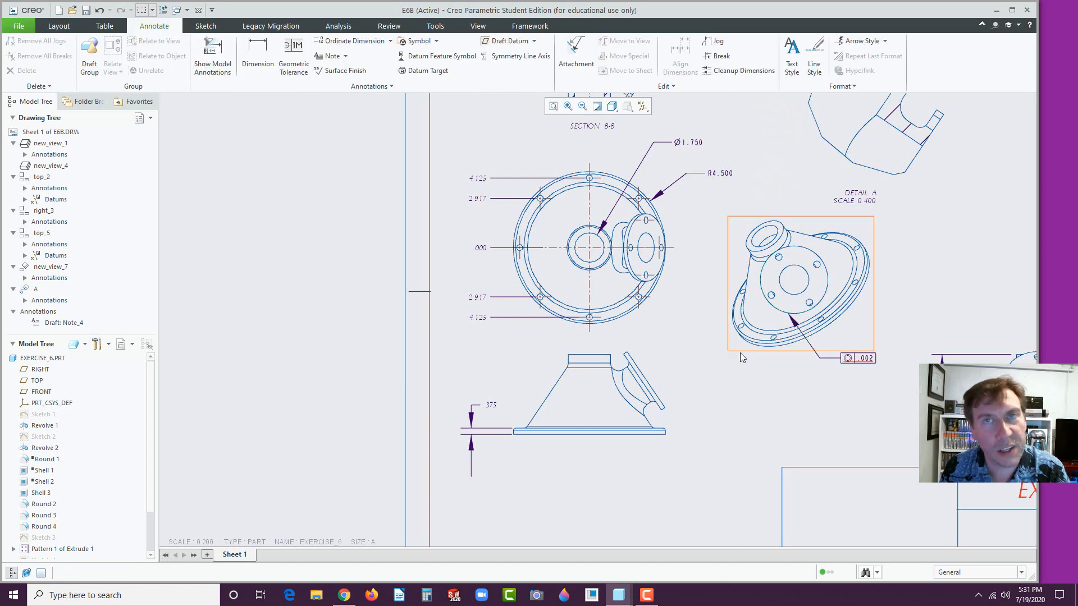
{"action": "scroll", "coordinate": [726, 392], "scroll_direction": "down", "scroll_amount": 5}
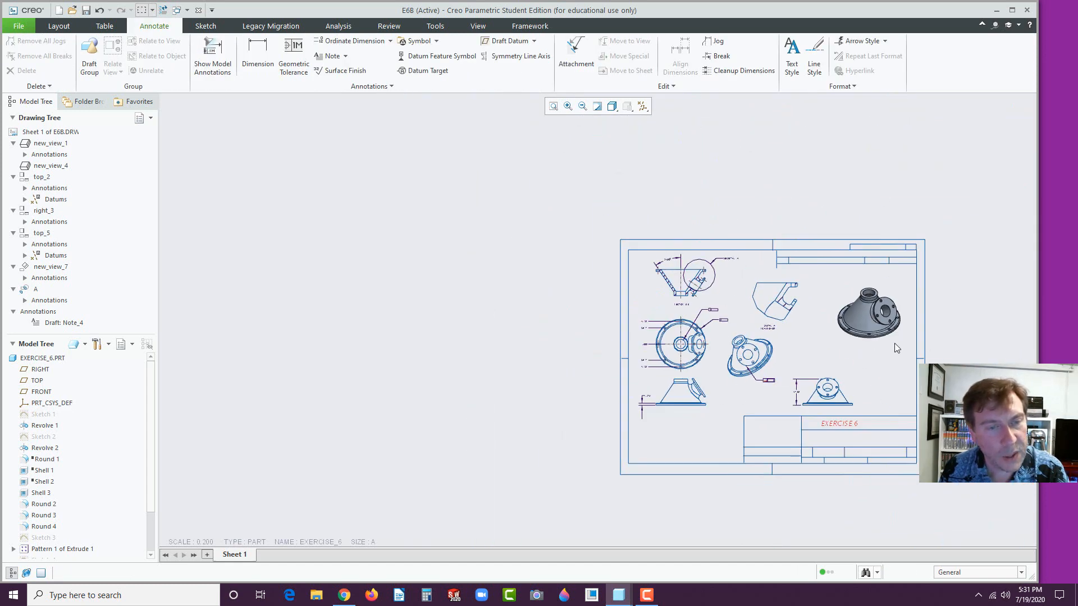
{"action": "scroll", "coordinate": [893, 343], "scroll_direction": "up", "scroll_amount": 2}
{"action": "scroll", "coordinate": [723, 425], "scroll_direction": "down", "scroll_amount": 1}
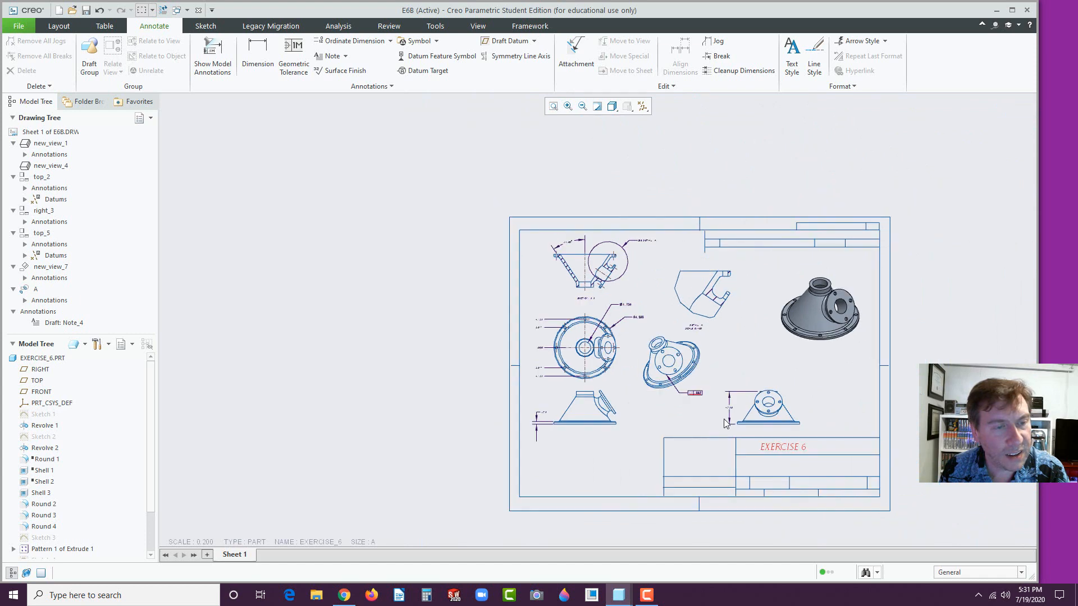
{"action": "scroll", "coordinate": [724, 424], "scroll_direction": "up", "scroll_amount": 1}
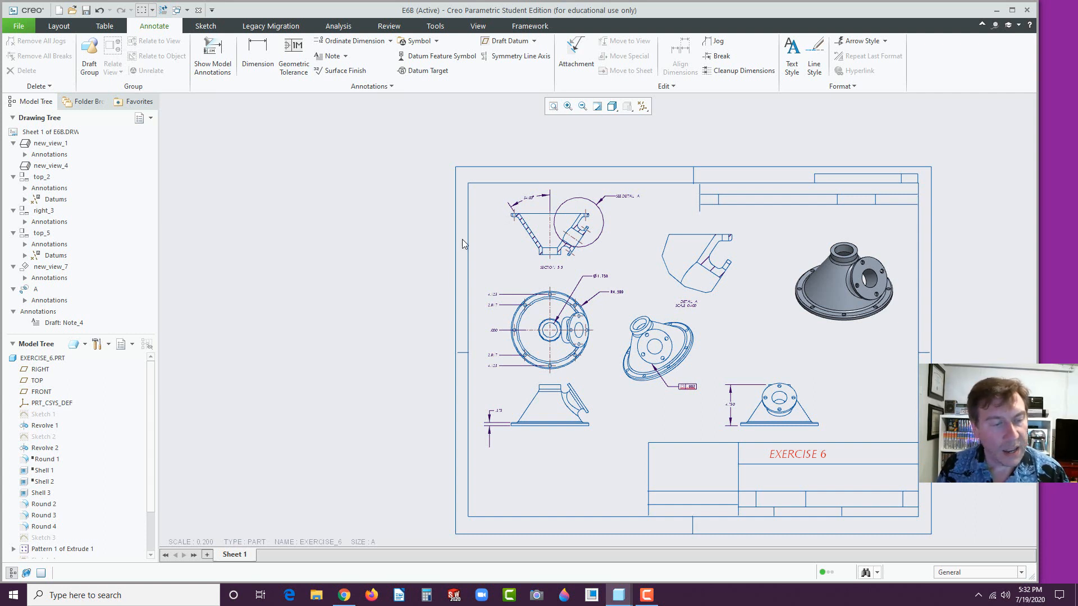
Switch to Chrome and open the Creo Parametric 6.0 Basics guide from the vertanux1 site's Instructional Manuals page.
{"action": "left_click", "coordinate": [344, 595]}
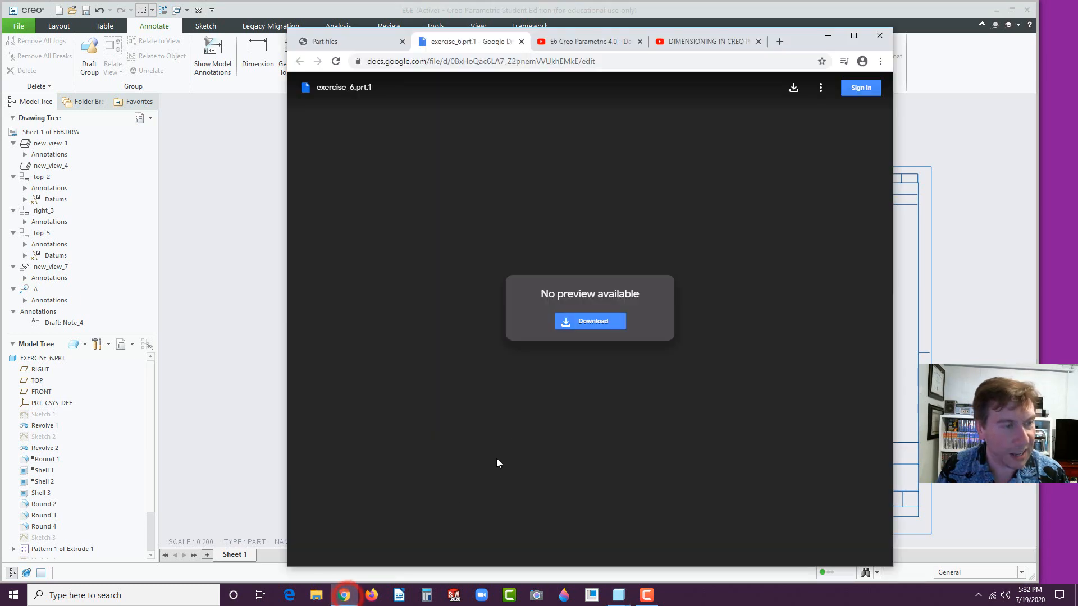
{"action": "left_click_drag", "start_coordinate": [566, 31], "coordinate": [567, 34]}
{"action": "left_click", "coordinate": [569, 39]}
{"action": "left_click", "coordinate": [679, 45]}
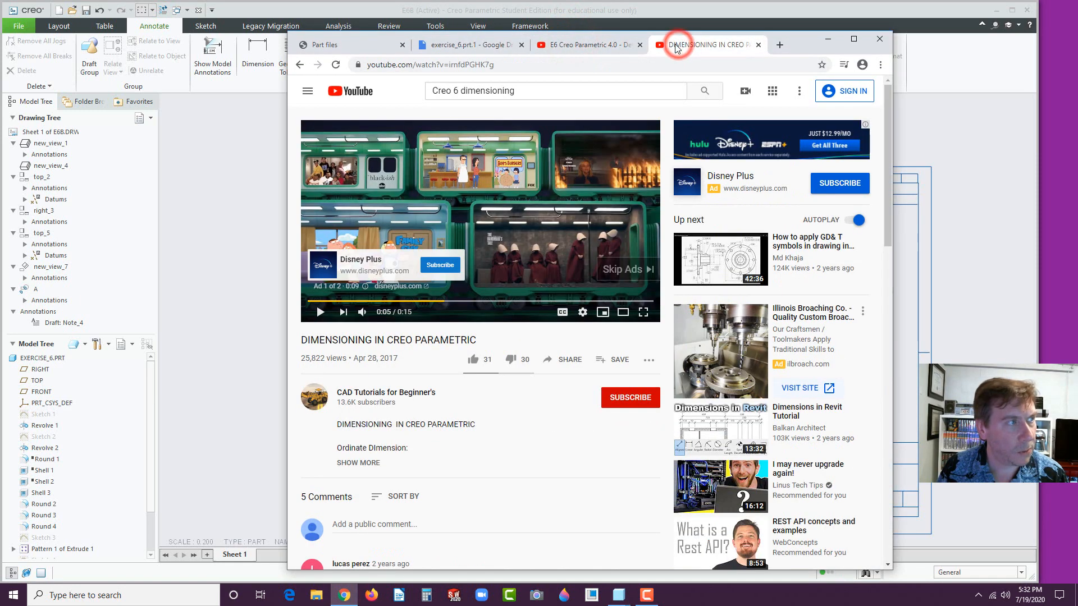
{"action": "left_click", "coordinate": [362, 45]}
{"action": "scroll", "coordinate": [662, 126], "scroll_direction": "up", "scroll_amount": 1}
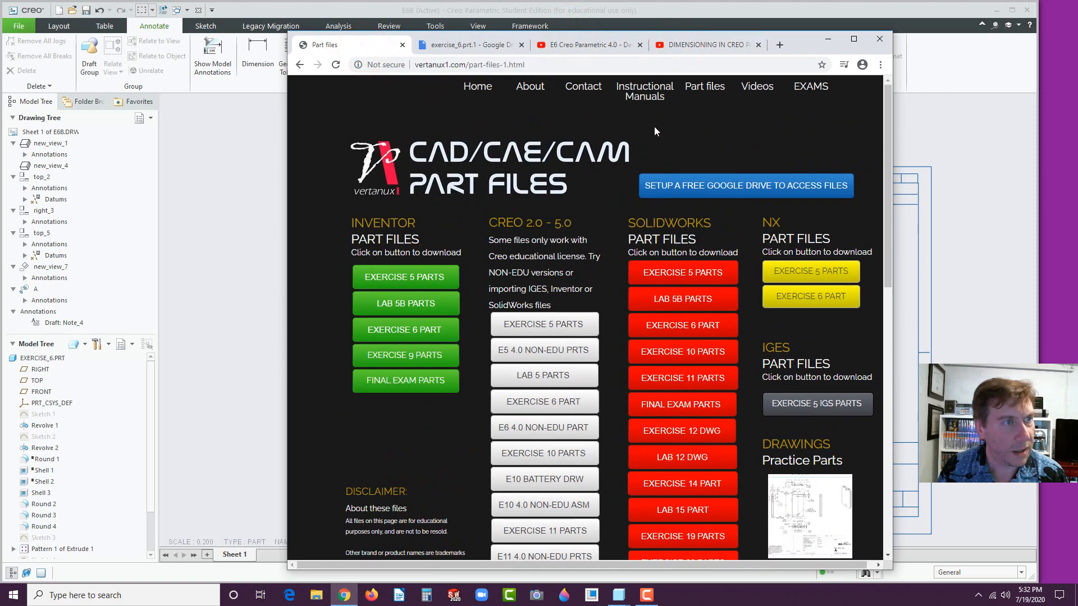
{"action": "left_click", "coordinate": [644, 97]}
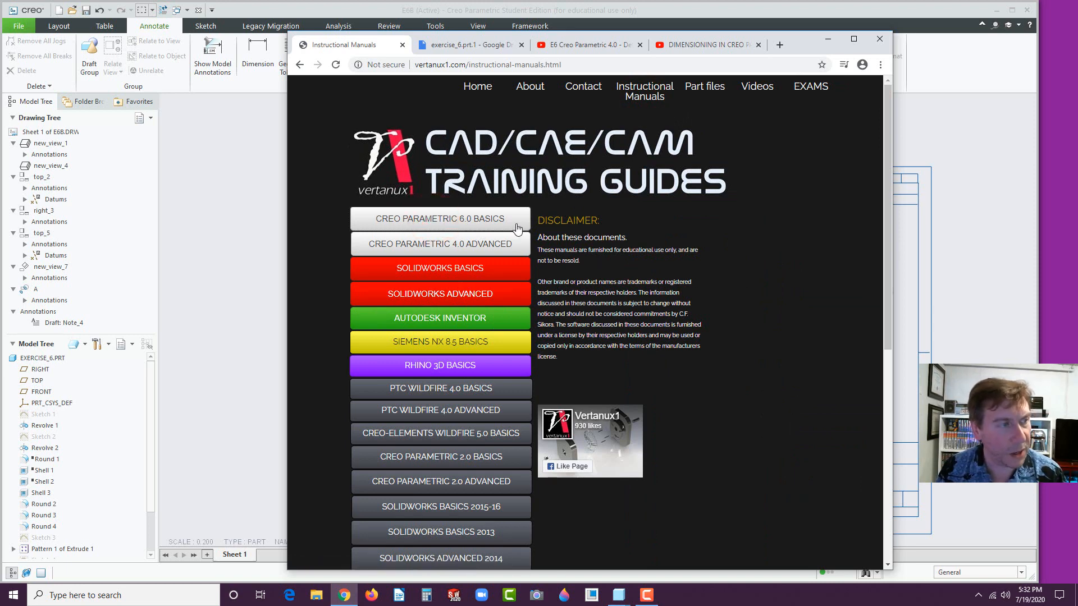
{"action": "left_click", "coordinate": [457, 222]}
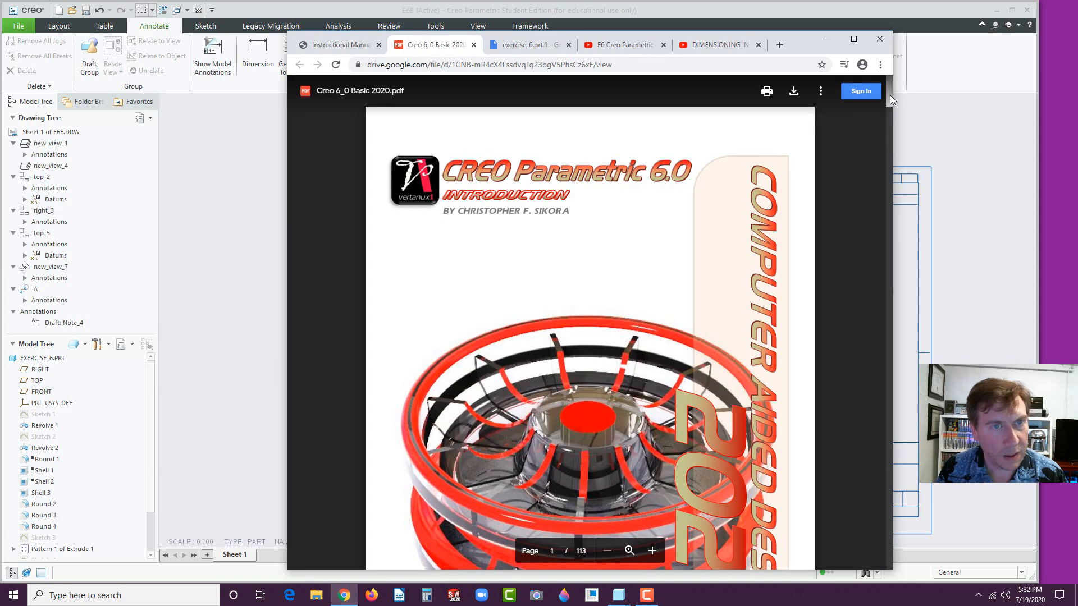
Browse the guide to the L6 SHROUD drawing on page 71, and open a downloaded copy of the PDF.
{"action": "left_click_drag", "start_coordinate": [891, 100], "coordinate": [887, 380]}
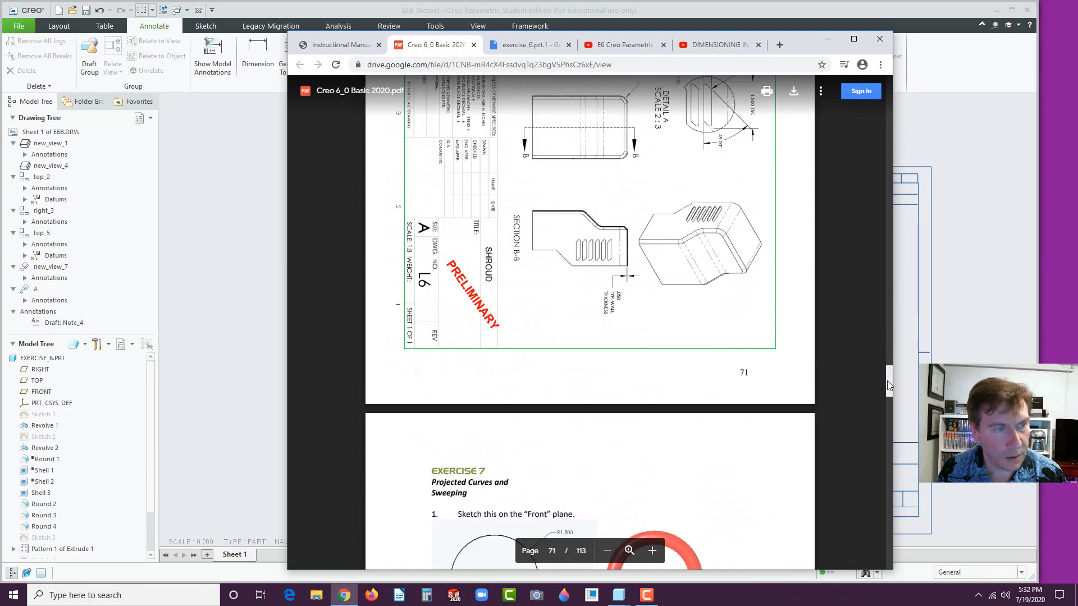
{"action": "scroll", "coordinate": [786, 370], "scroll_direction": "up", "scroll_amount": 3}
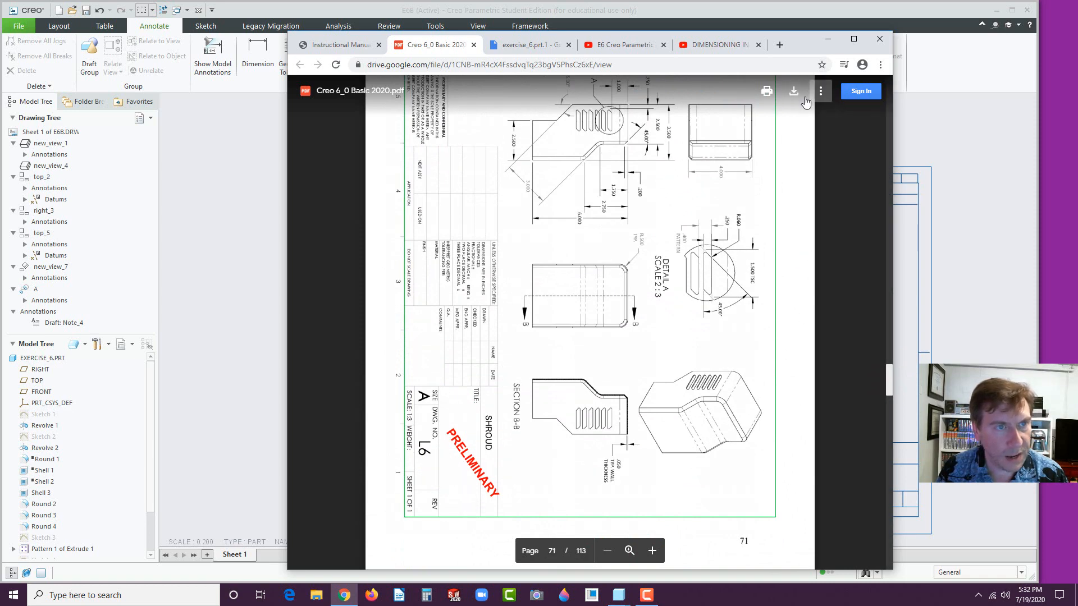
{"action": "left_click", "coordinate": [797, 93]}
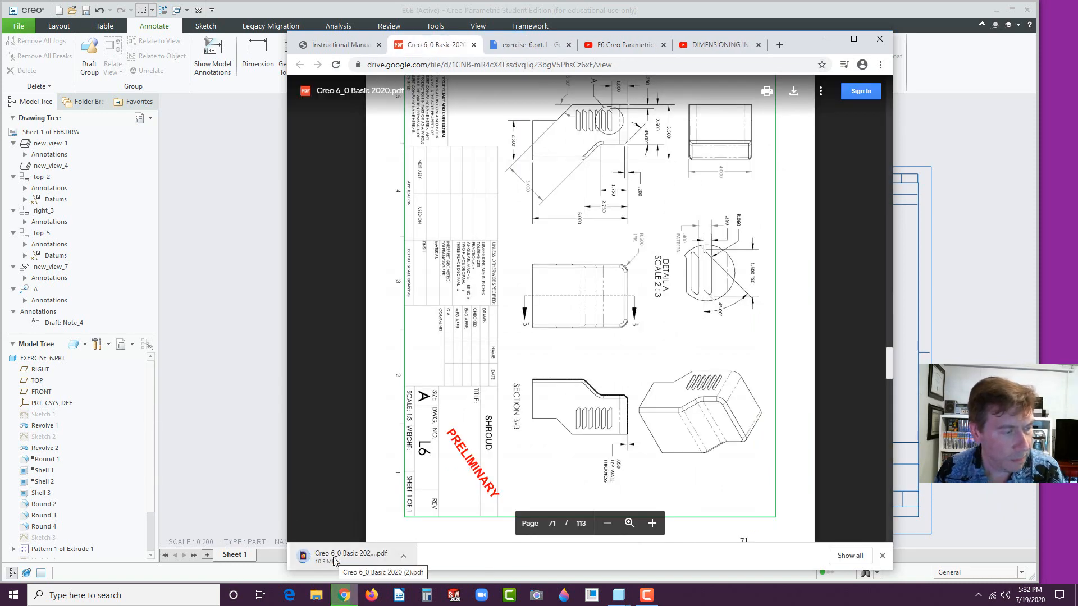
{"action": "left_click", "coordinate": [334, 560]}
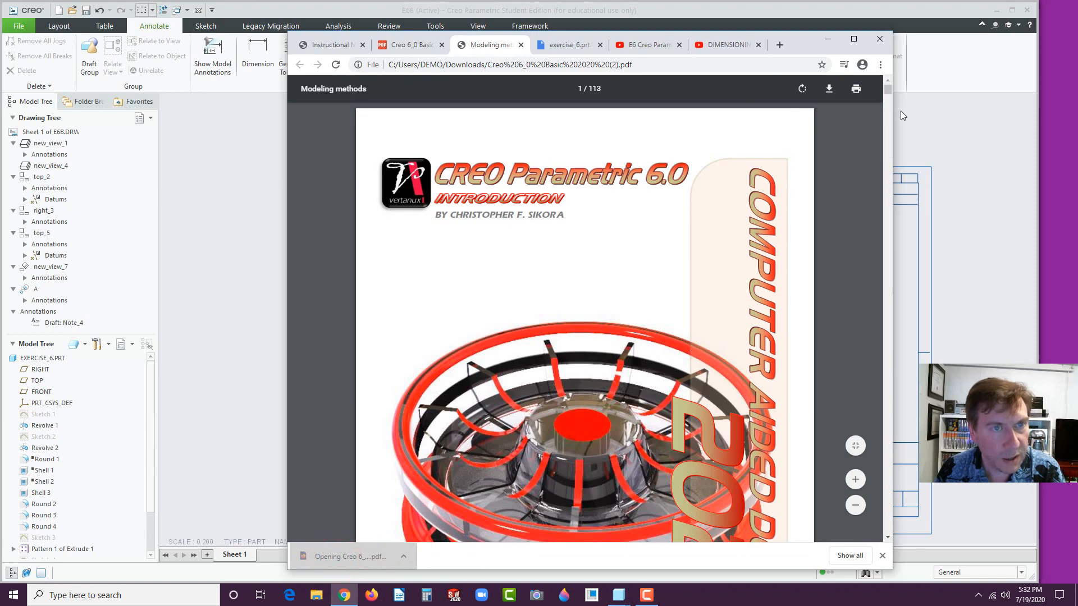
Go to the L6 SHROUD drawing on page 71 of the PDF and rotate the pages until the drawing reads upright.
{"action": "left_click_drag", "start_coordinate": [887, 91], "coordinate": [830, 362]}
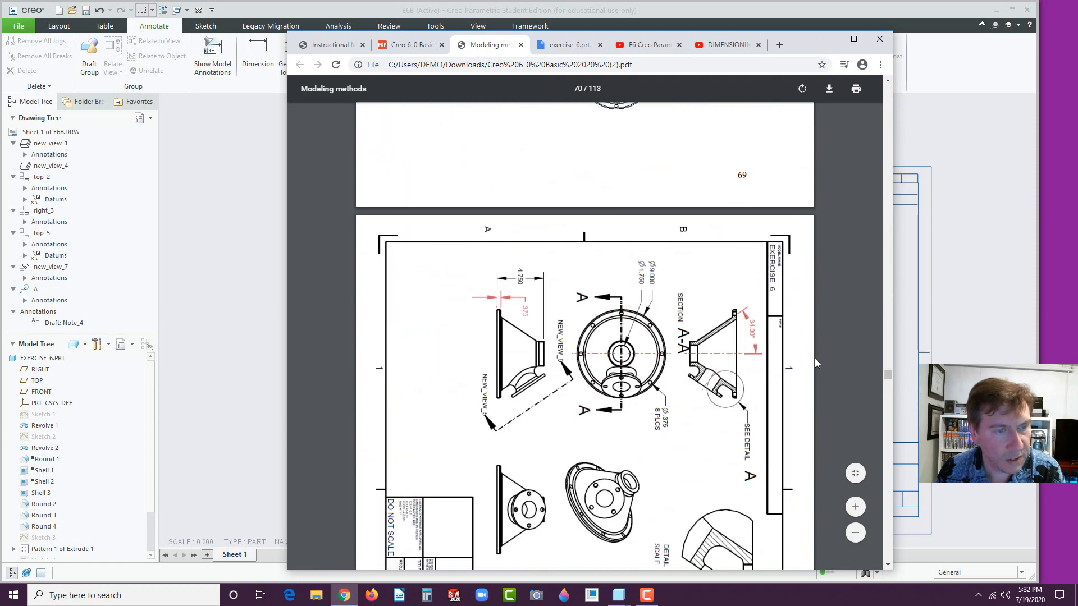
{"action": "scroll", "coordinate": [815, 362], "scroll_direction": "down", "scroll_amount": 10}
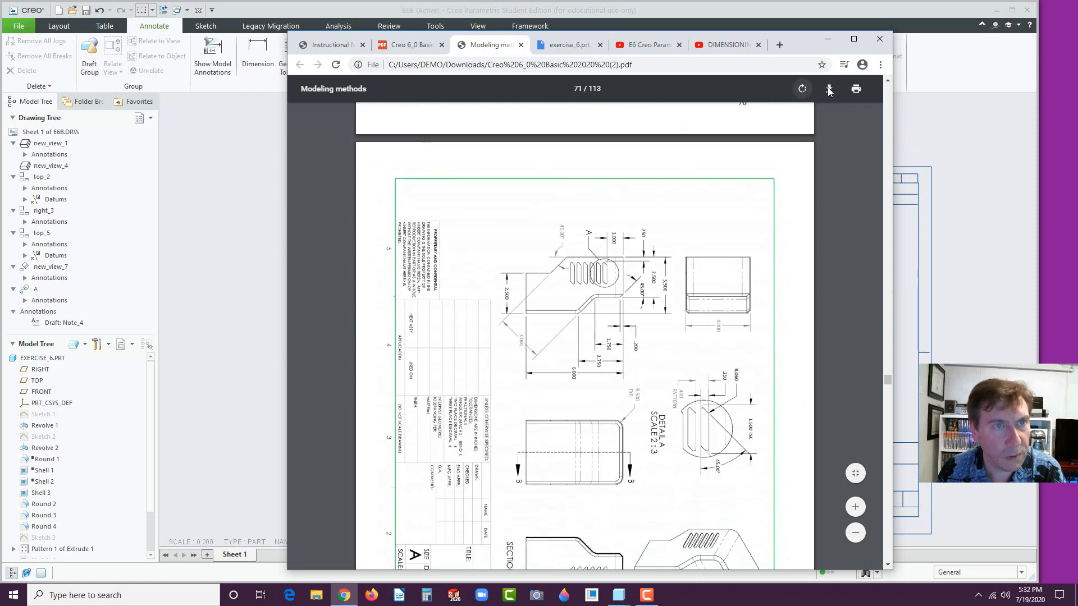
{"action": "left_click", "coordinate": [802, 90]}
{"action": "left_click", "coordinate": [802, 91]}
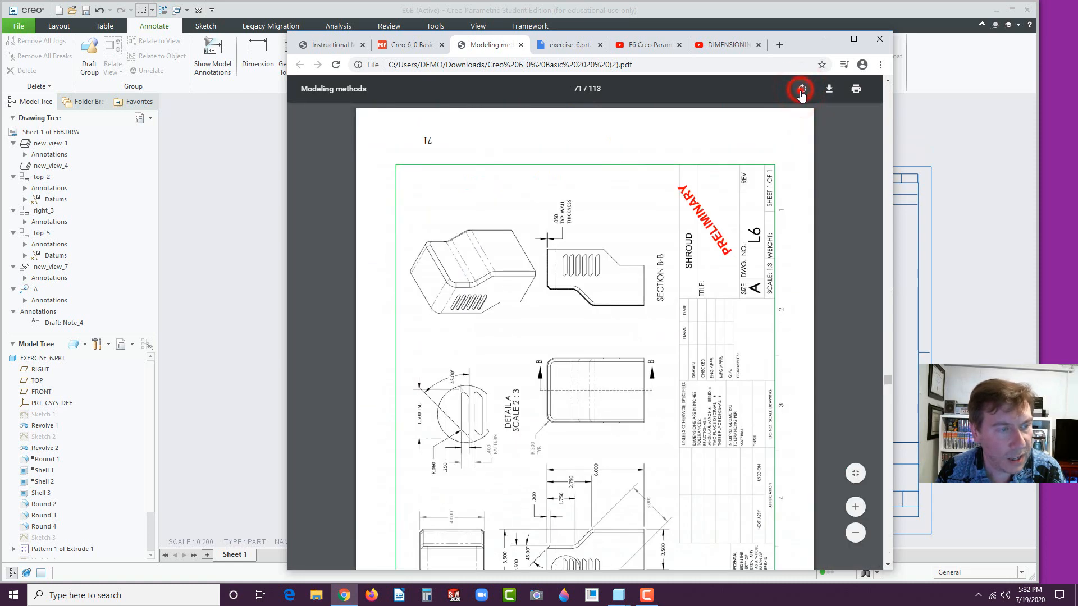
{"action": "left_click", "coordinate": [802, 91]}
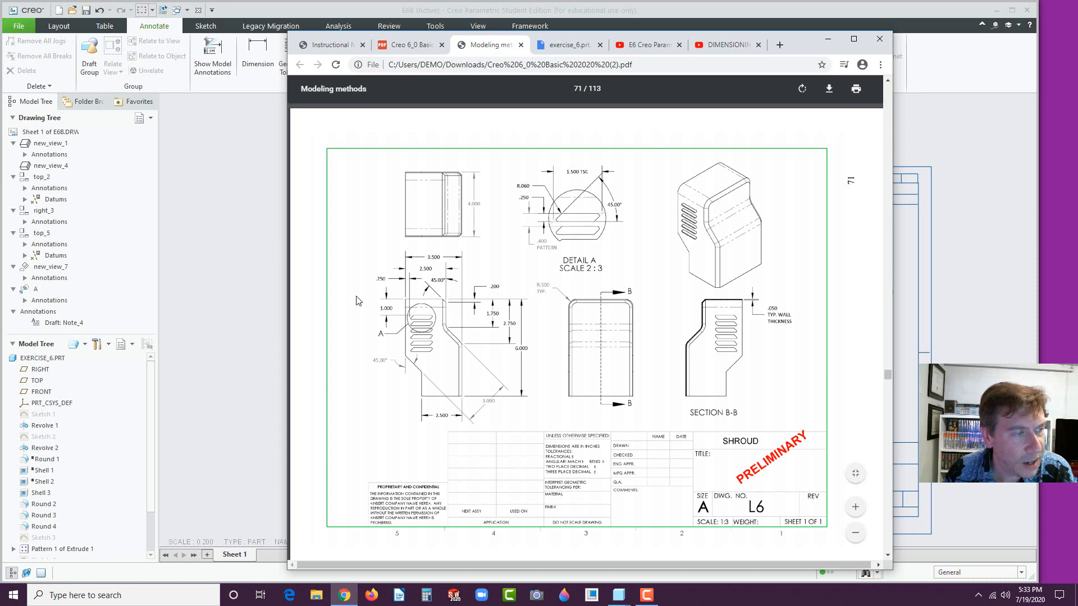
Switch back to Creo and create a new solid part named L6 with the default template.
{"action": "left_click", "coordinate": [243, 247]}
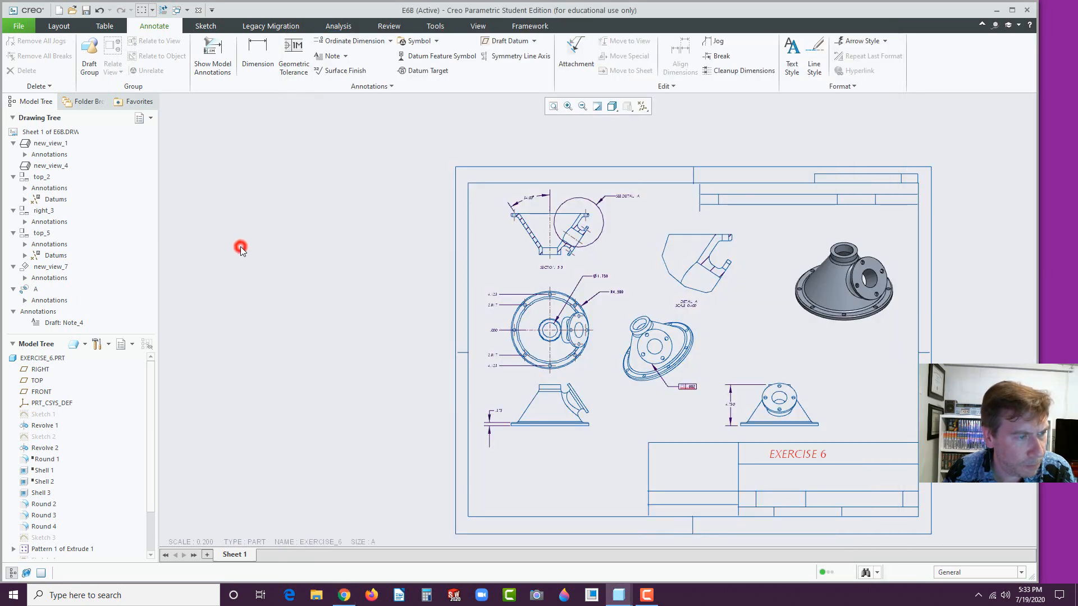
{"action": "left_click", "coordinate": [59, 11]}
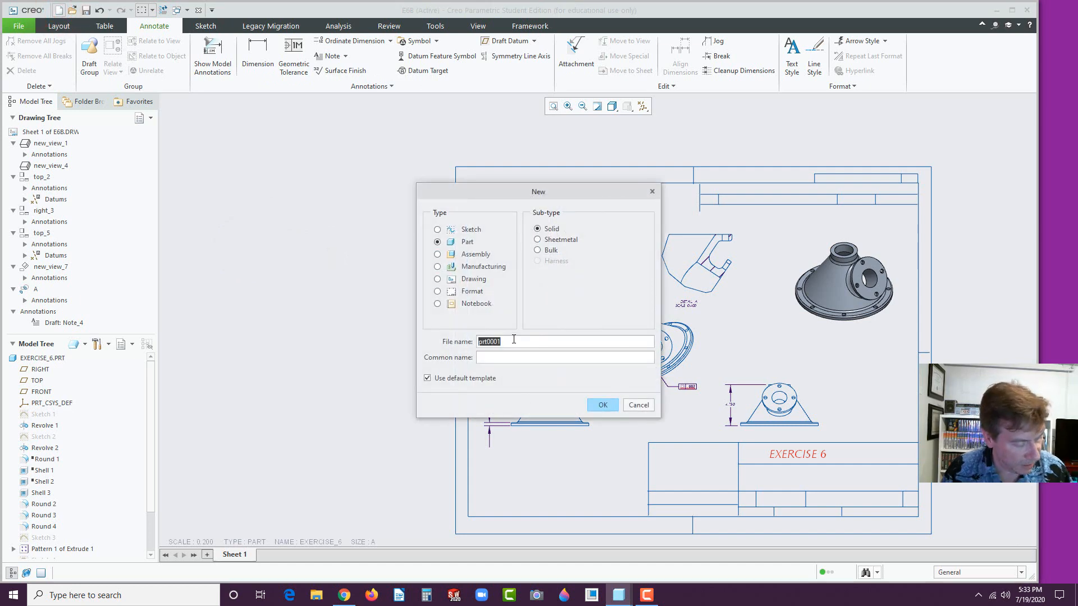
{"action": "type", "text": "L6"}
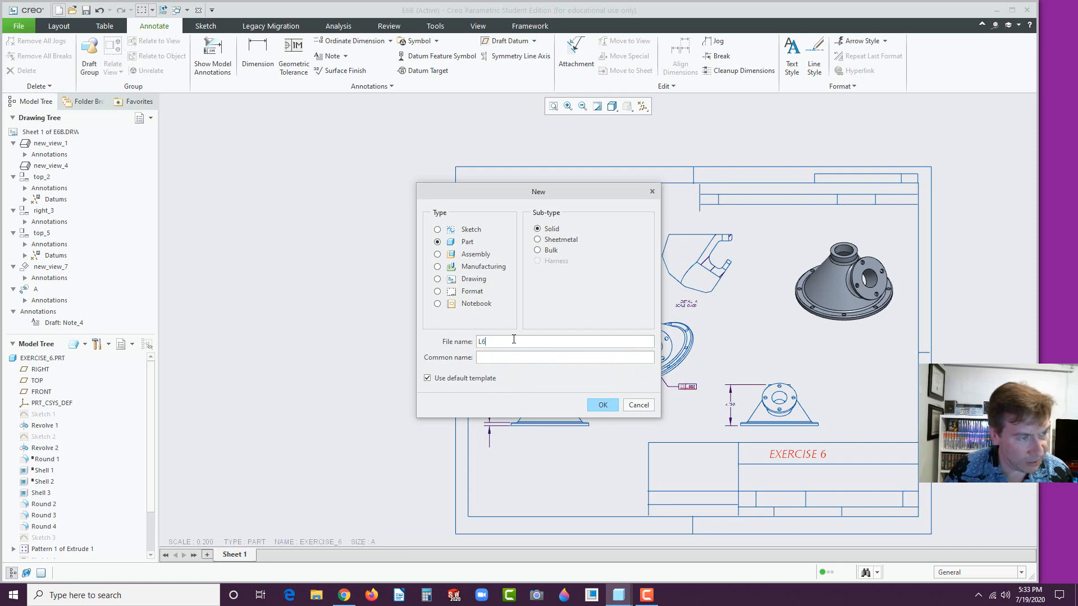
{"action": "left_click", "coordinate": [595, 403]}
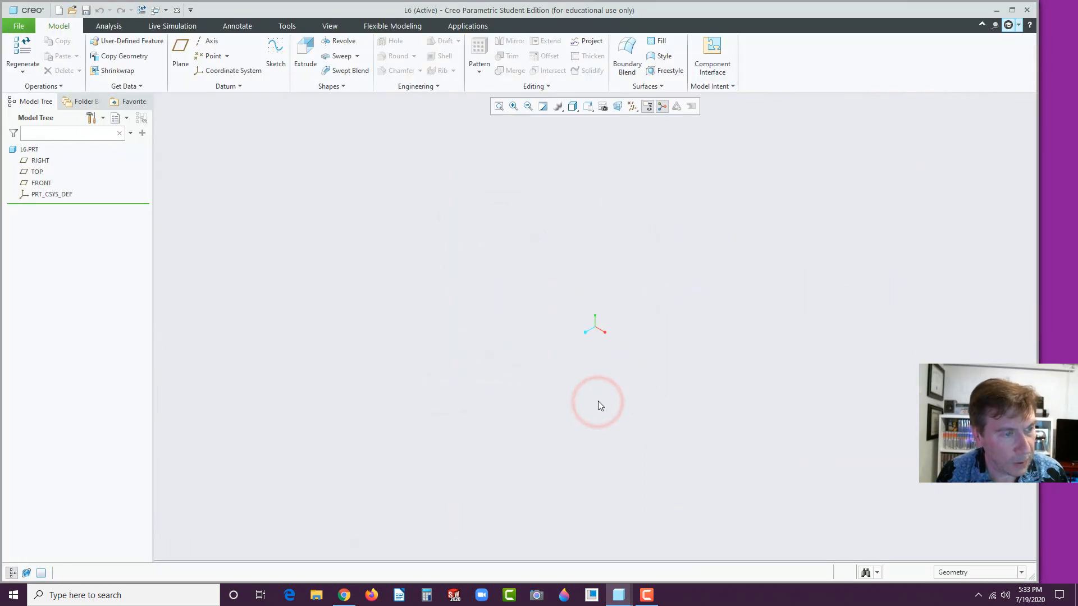
Start an Extrude on the FRONT plane and sketch a short horizontal line from the origin toward the negative horizontal direction.
{"action": "left_click", "coordinate": [41, 183]}
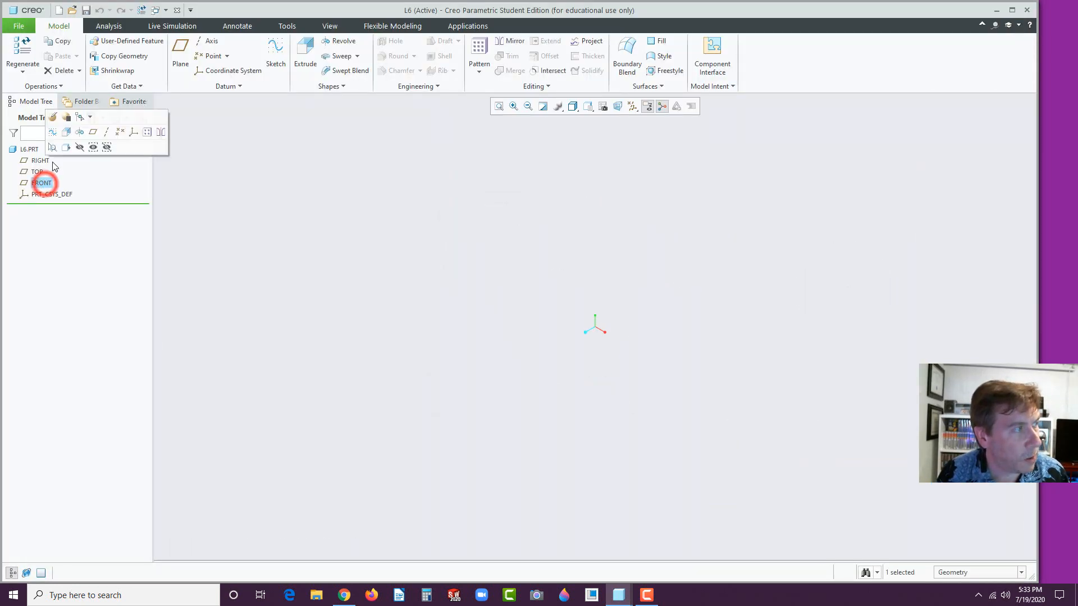
{"action": "left_click", "coordinate": [67, 133]}
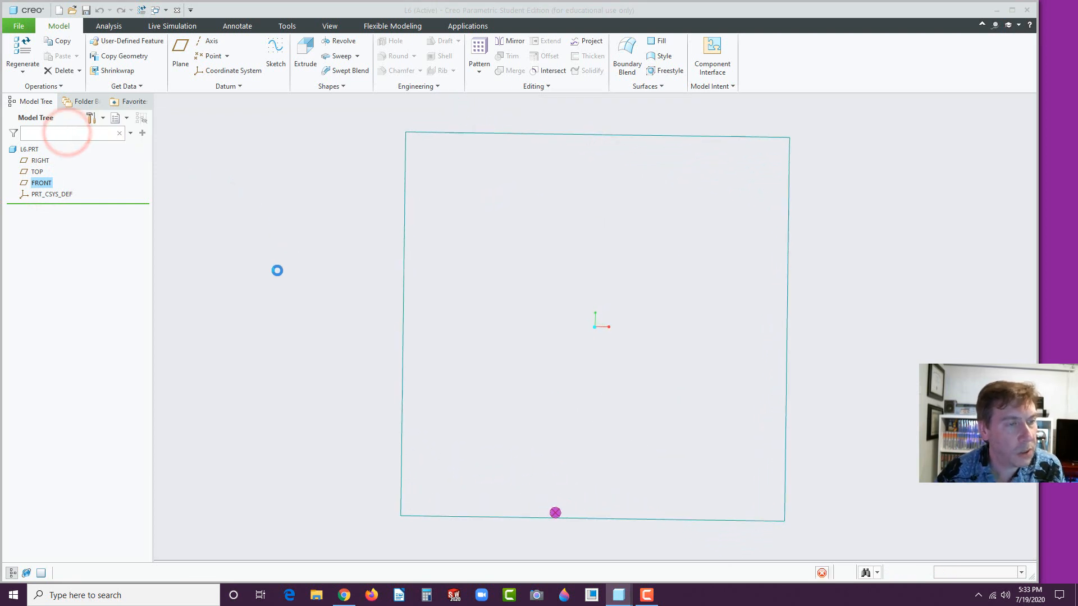
{"action": "left_click", "coordinate": [282, 40]}
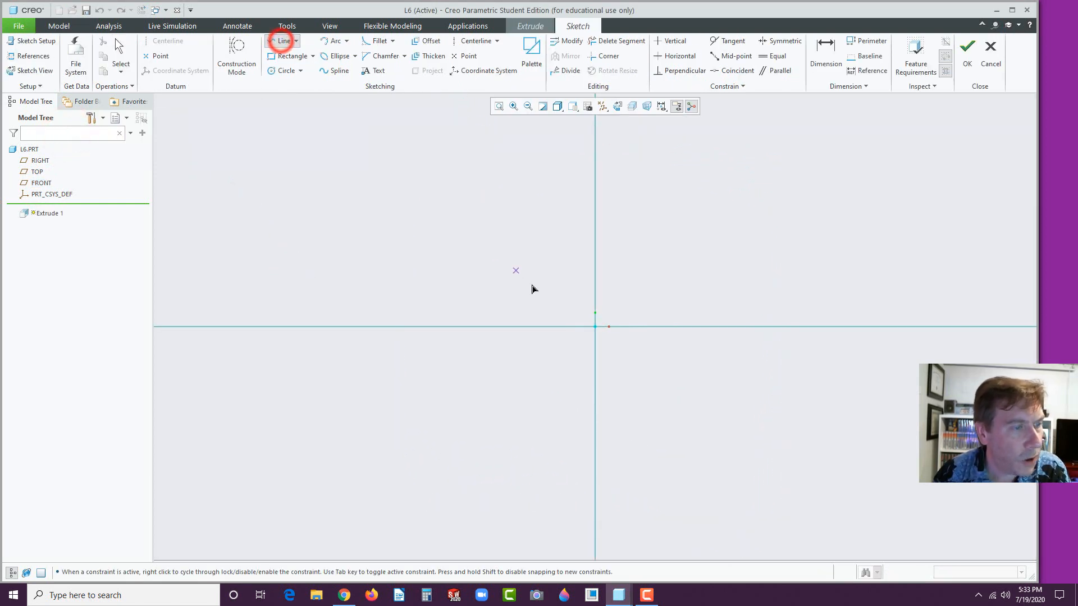
{"action": "left_click", "coordinate": [594, 327]}
{"action": "left_click", "coordinate": [567, 327]}
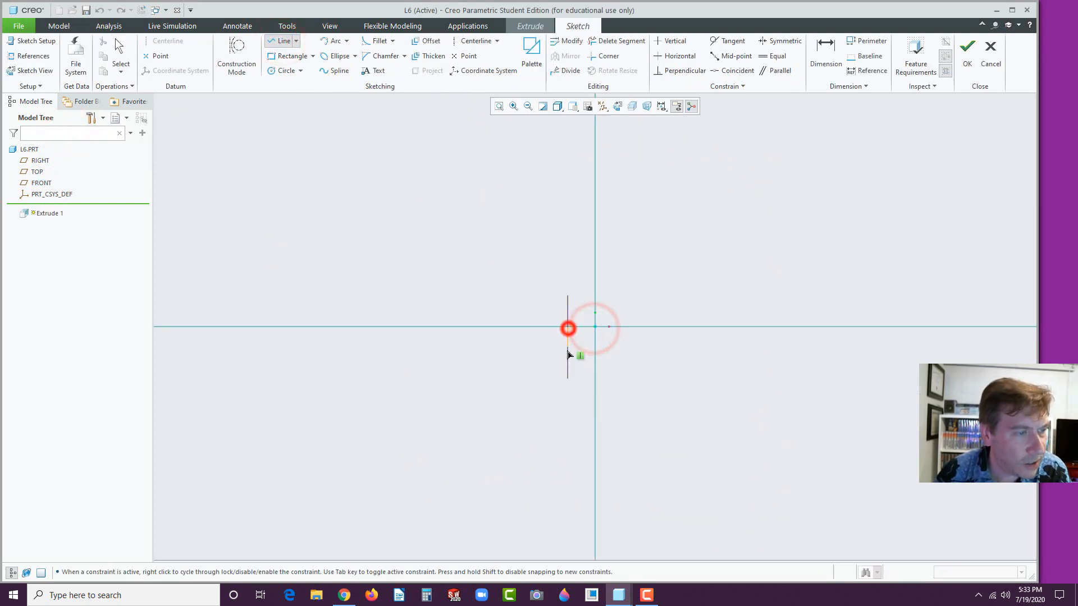
{"action": "middle_click", "coordinate": [571, 353]}
Set the horizontal line's length to 2.5 and place its dimension just below the line.
{"action": "double_click", "coordinate": [581, 329]}
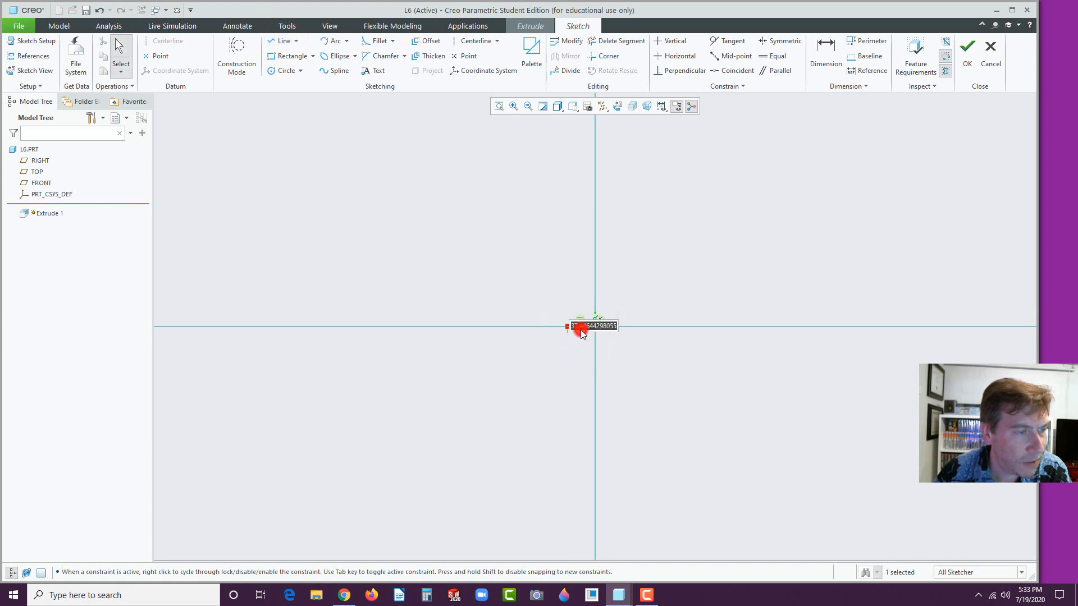
{"action": "type", "text": "2"}
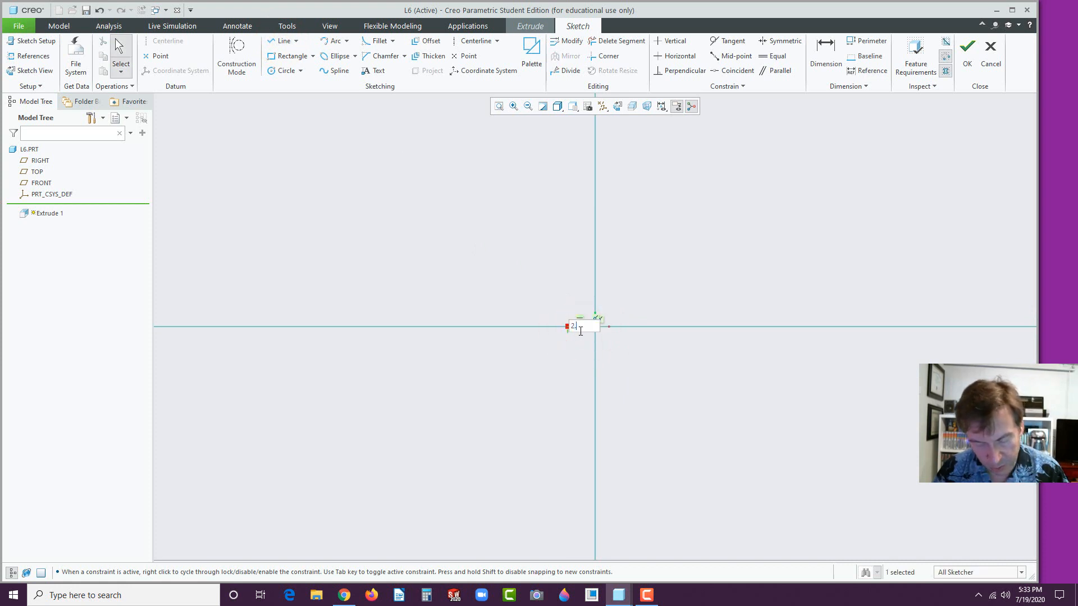
{"action": "key", "text": "Return"}
{"action": "left_click", "coordinate": [499, 106]}
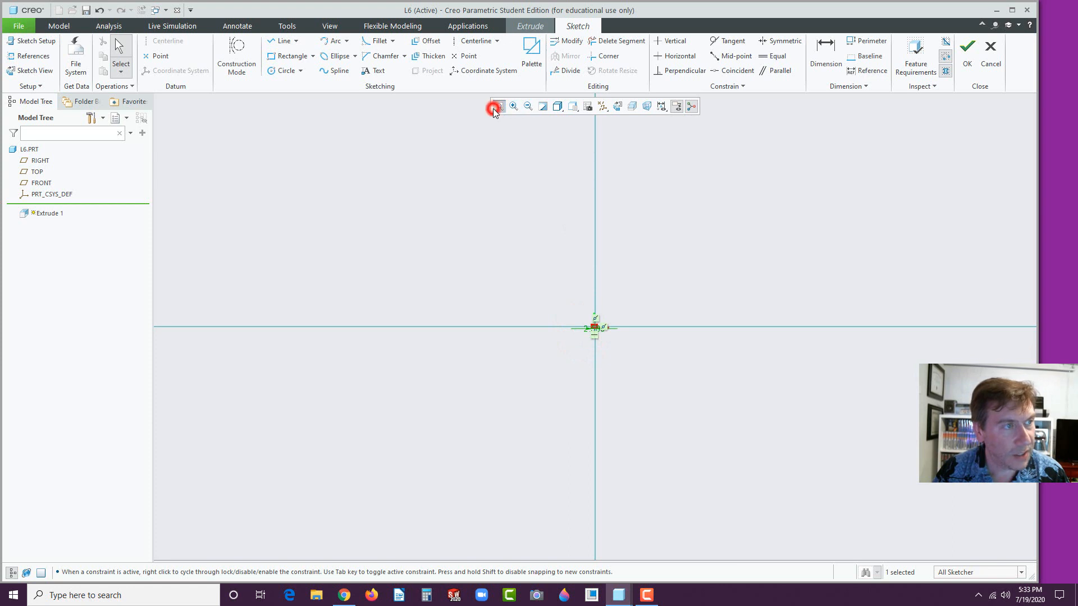
{"action": "scroll", "coordinate": [618, 411], "scroll_direction": "down", "scroll_amount": 3}
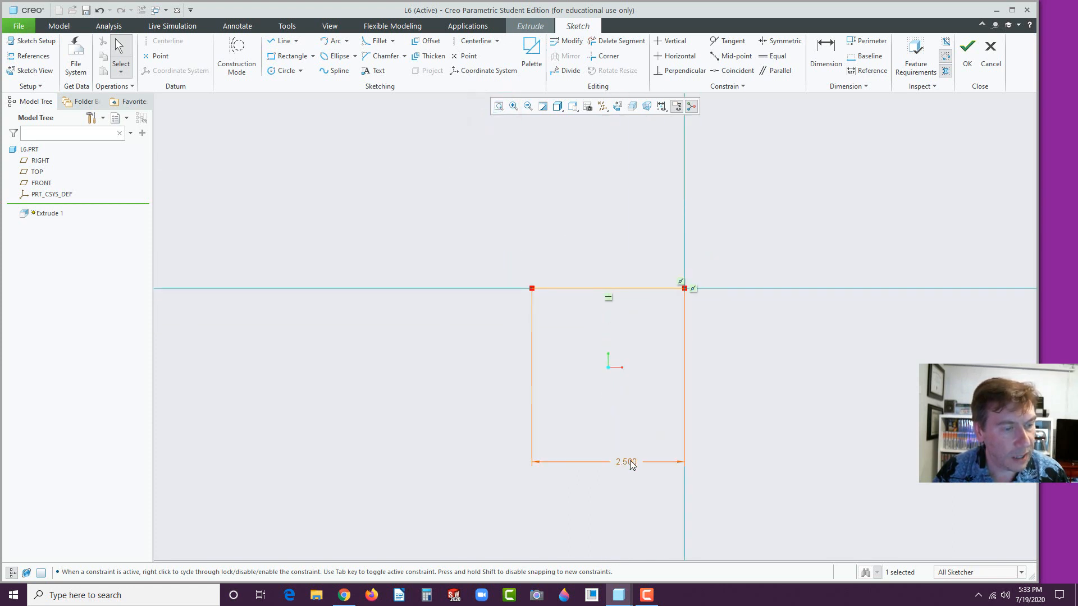
{"action": "left_click_drag", "start_coordinate": [630, 464], "coordinate": [623, 316]}
{"action": "scroll", "coordinate": [670, 416], "scroll_direction": "down", "scroll_amount": 2}
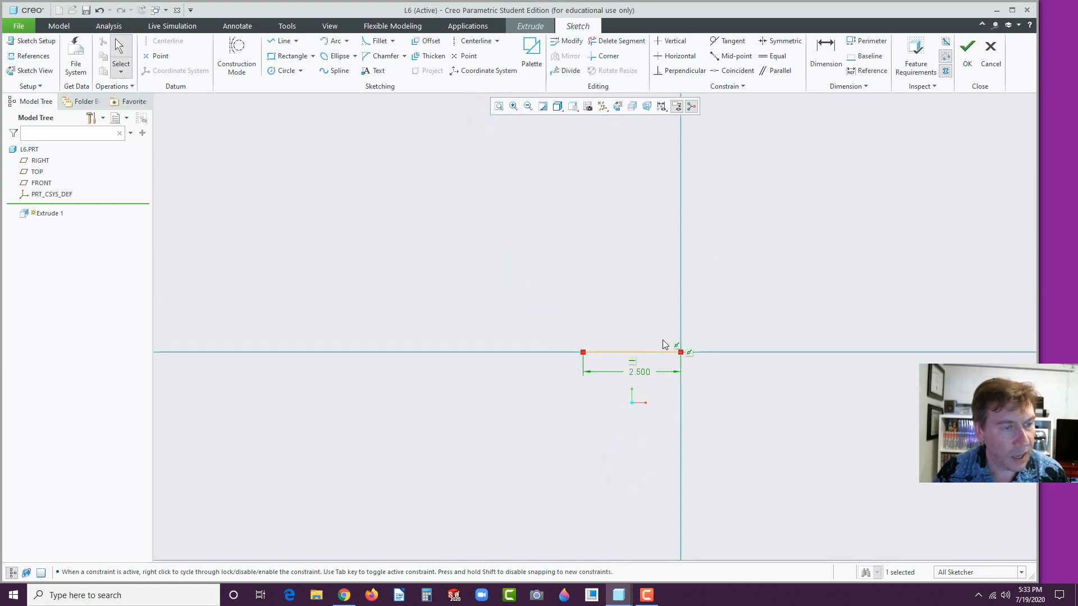
{"action": "scroll", "coordinate": [664, 331], "scroll_direction": "down", "scroll_amount": 2}
{"action": "scroll", "coordinate": [665, 328], "scroll_direction": "up", "scroll_amount": 5}
{"action": "scroll", "coordinate": [707, 158], "scroll_direction": "down", "scroll_amount": 2}
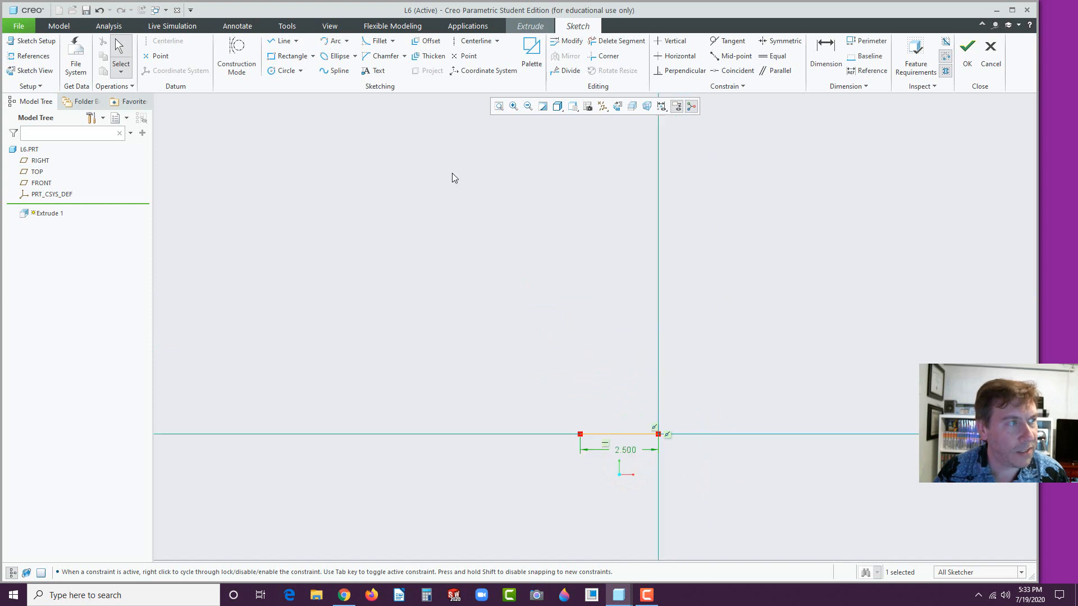
Sketch the rest of the closed shroud profile: vertical side edges, a horizontal upper edge and two parallel slanted edges joining the base line.
{"action": "left_click", "coordinate": [280, 42]}
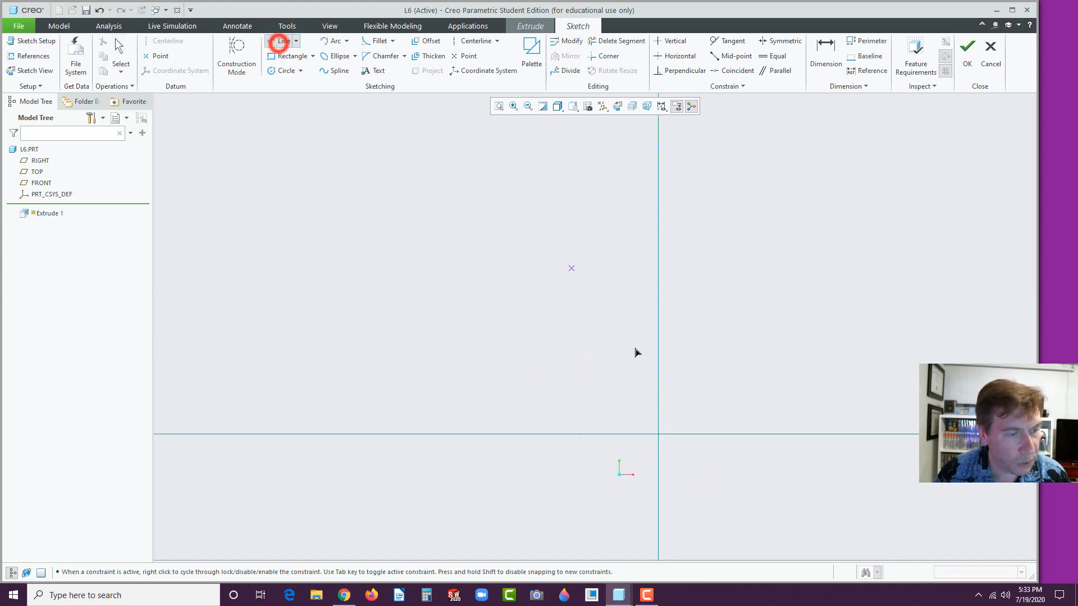
{"action": "left_click", "coordinate": [660, 433]}
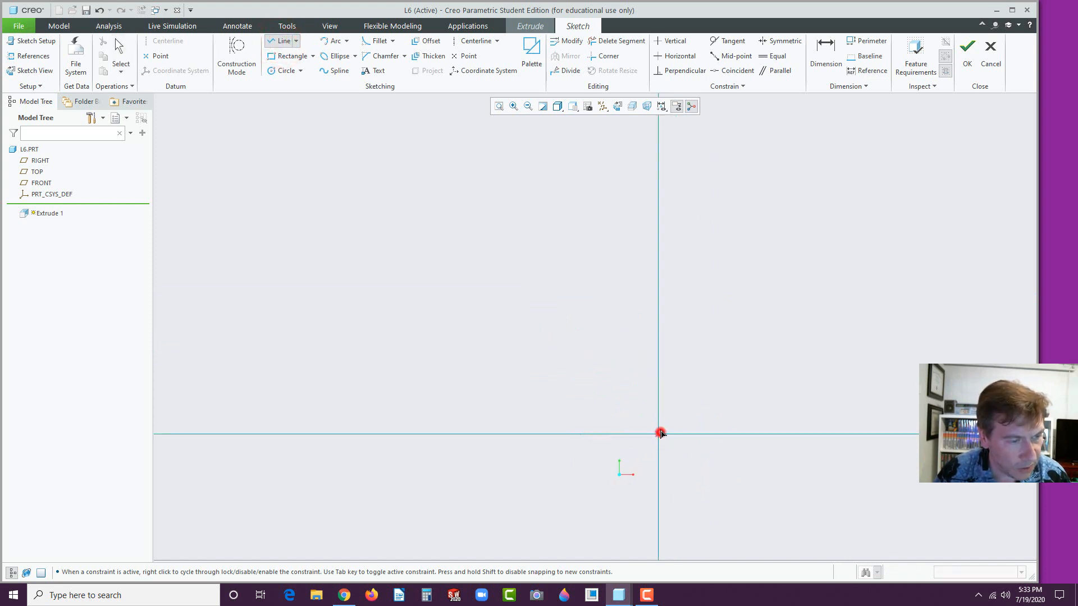
{"action": "left_click", "coordinate": [659, 373]}
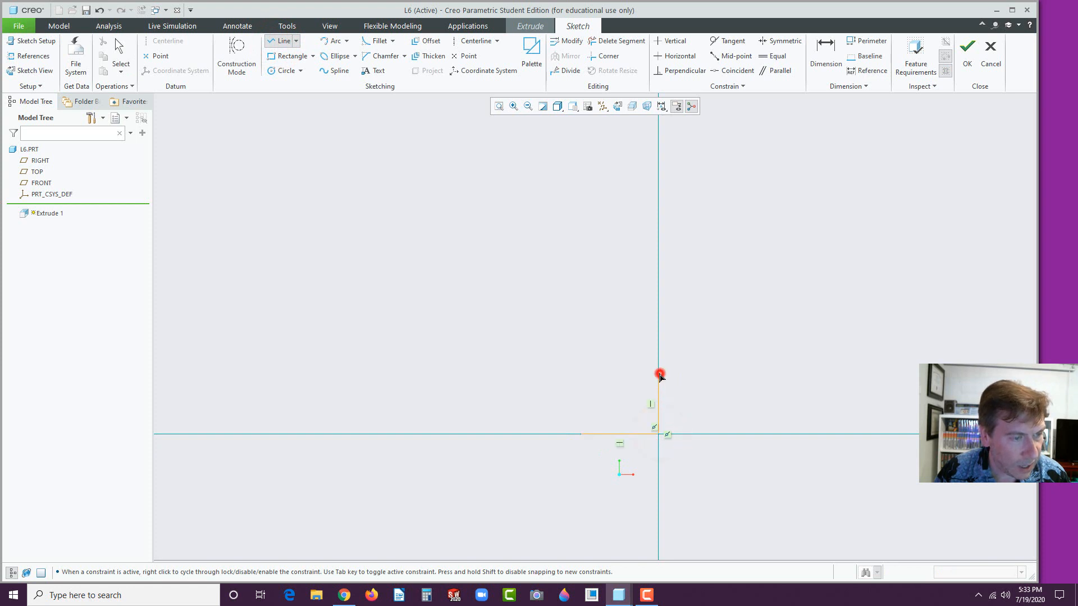
{"action": "left_click", "coordinate": [615, 338]}
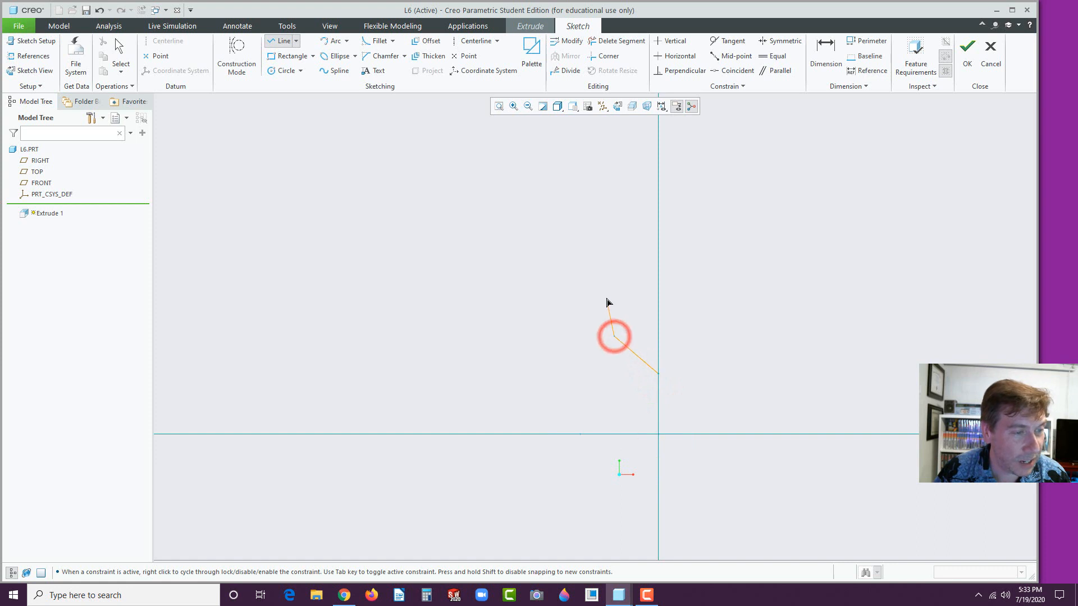
{"action": "left_click", "coordinate": [617, 285]}
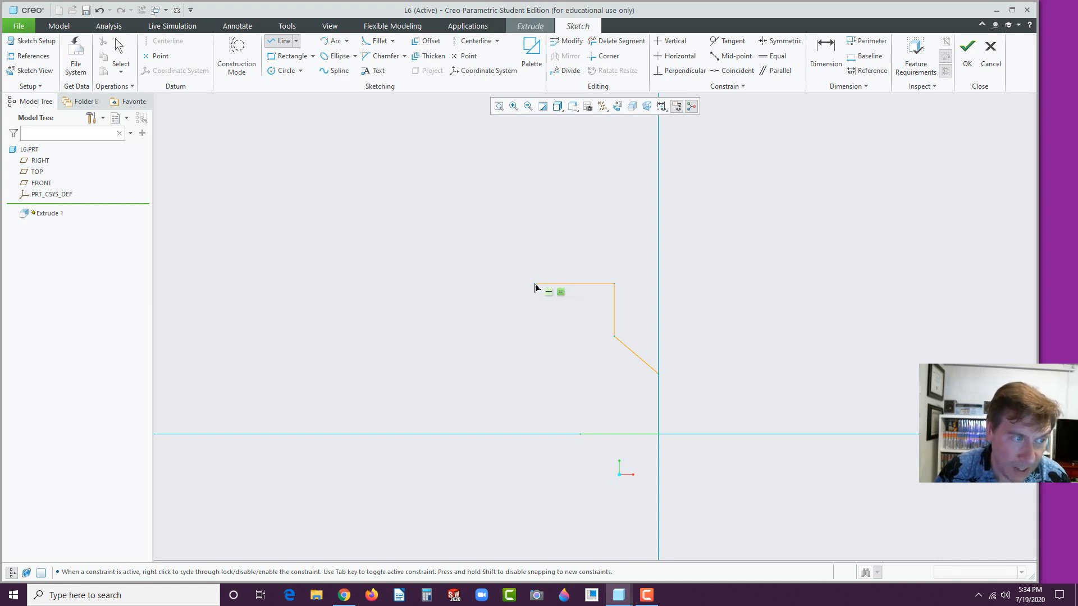
{"action": "left_click", "coordinate": [536, 284]}
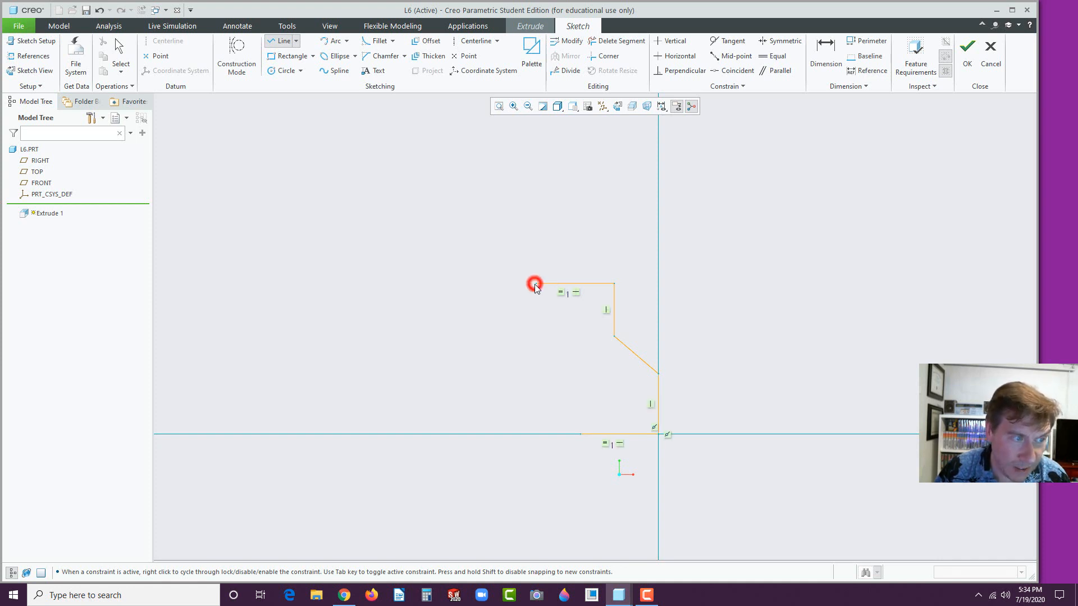
{"action": "left_click", "coordinate": [537, 362]}
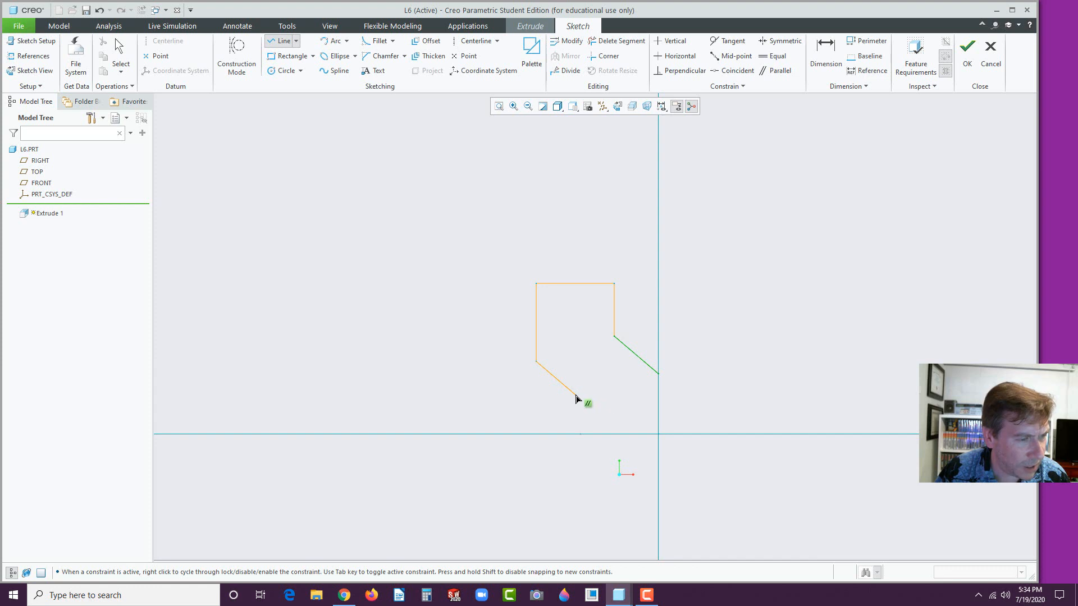
{"action": "left_click", "coordinate": [575, 394]}
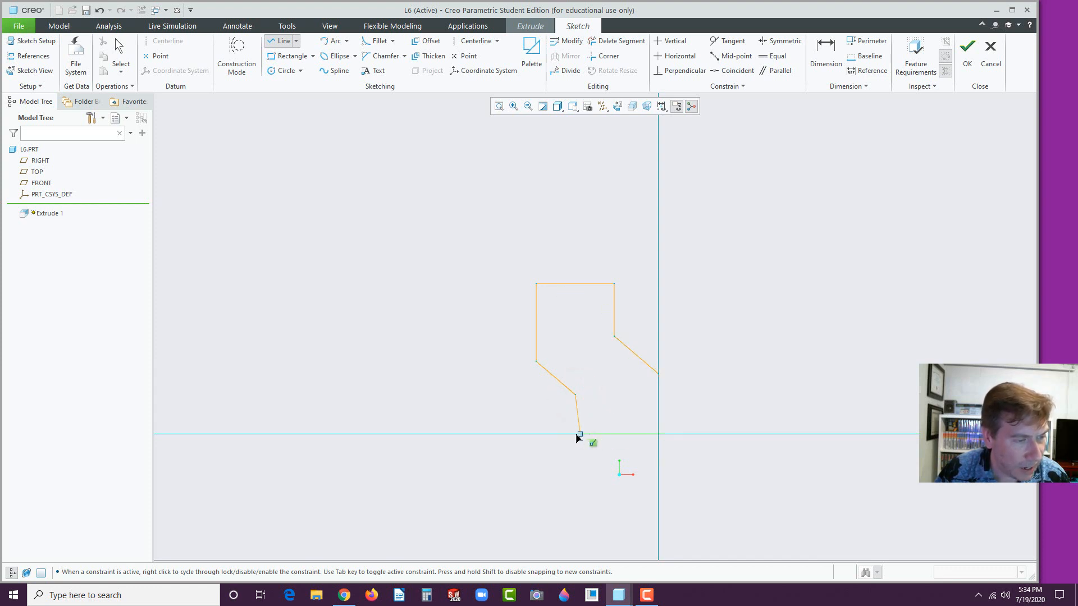
{"action": "left_click", "coordinate": [579, 435]}
{"action": "middle_click", "coordinate": [565, 463]}
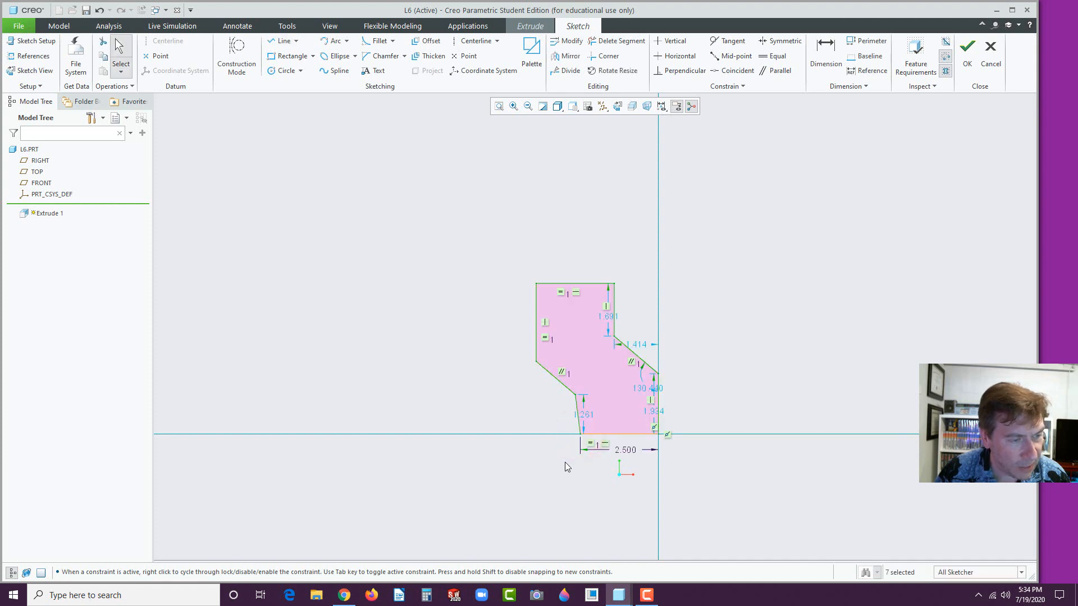
Constrain the slightly tilted short lower edge on the side away from the origin to be vertical.
{"action": "left_click", "coordinate": [576, 403]}
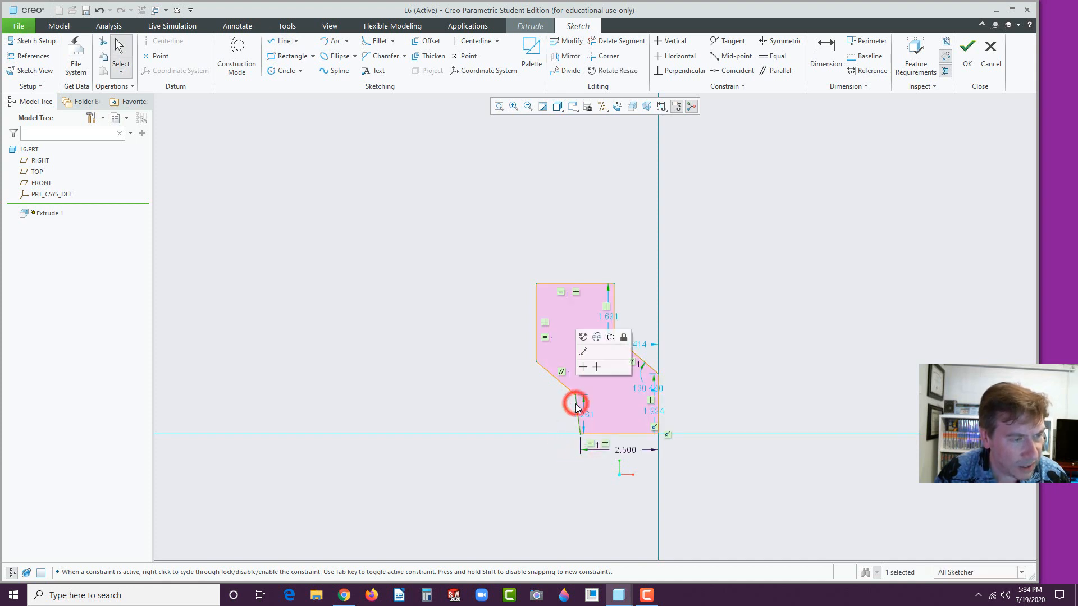
{"action": "left_click", "coordinate": [598, 368]}
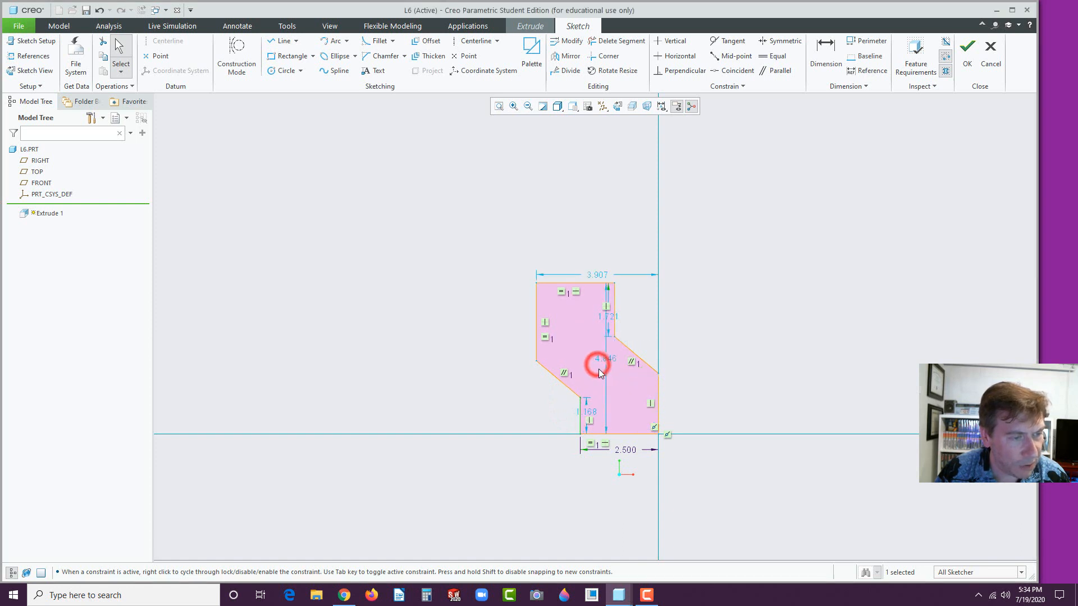
{"action": "left_click", "coordinate": [535, 475]}
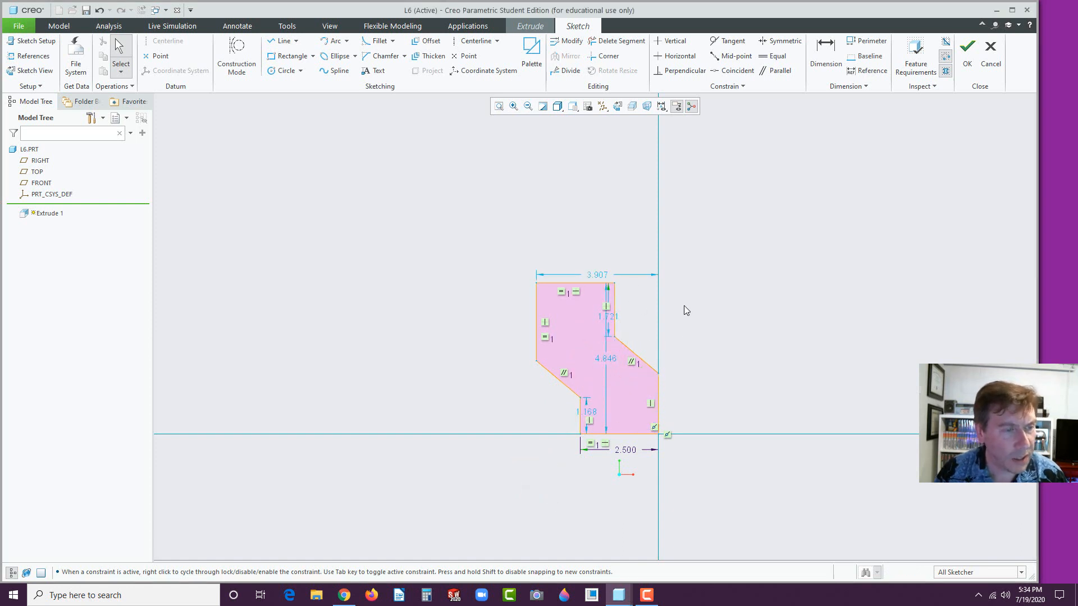
Move the overall height dimension outside the profile and set the height to 6.
{"action": "mouse_move", "coordinate": [604, 365]}
{"action": "left_mouse_down"}
{"action": "mouse_move", "coordinate": [702, 349]}
{"action": "mouse_move", "coordinate": [710, 361]}
{"action": "left_mouse_up"}
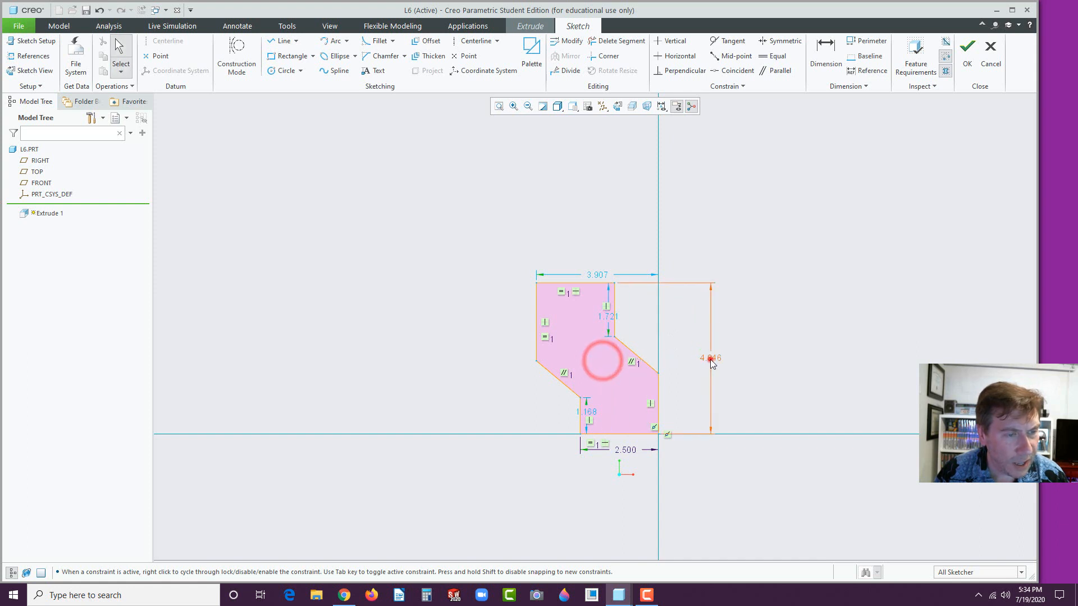
{"action": "double_click", "coordinate": [711, 359]}
{"action": "type", "text": "6"}
{"action": "key", "text": "Return"}
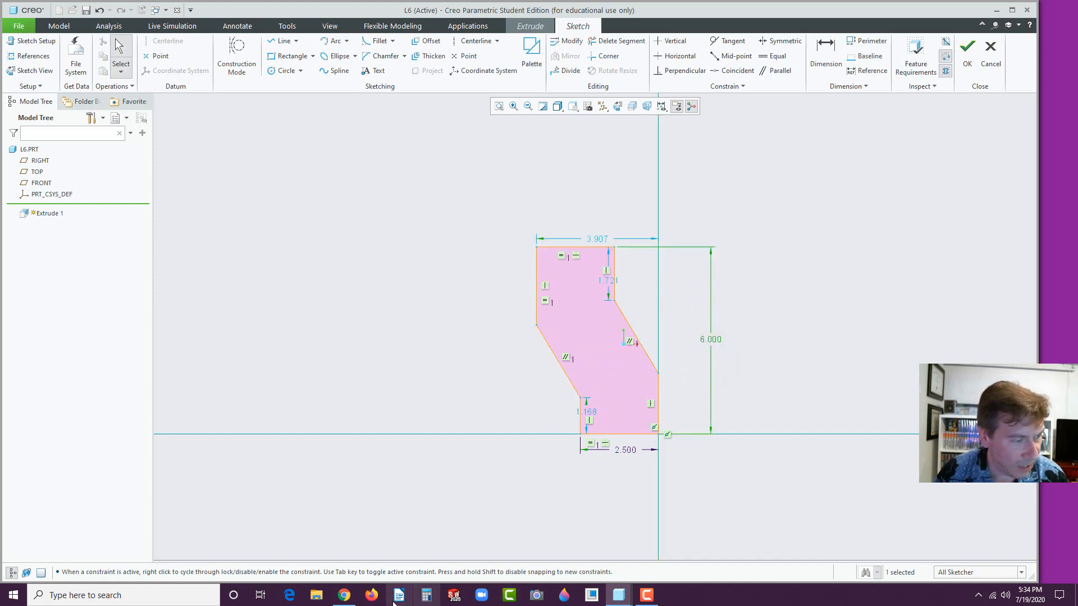
Check the L6 drawing in Chrome, try dimensioning the lower vertical edge on the origin side in Creo, and undo that dimension.
{"action": "left_click", "coordinate": [343, 597]}
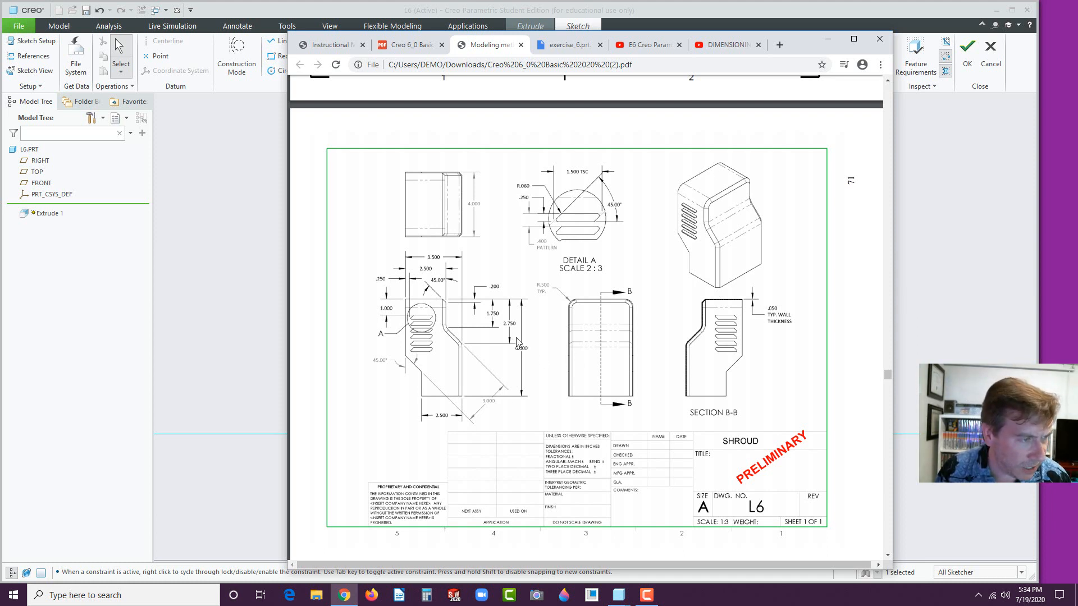
{"action": "left_click", "coordinate": [227, 343]}
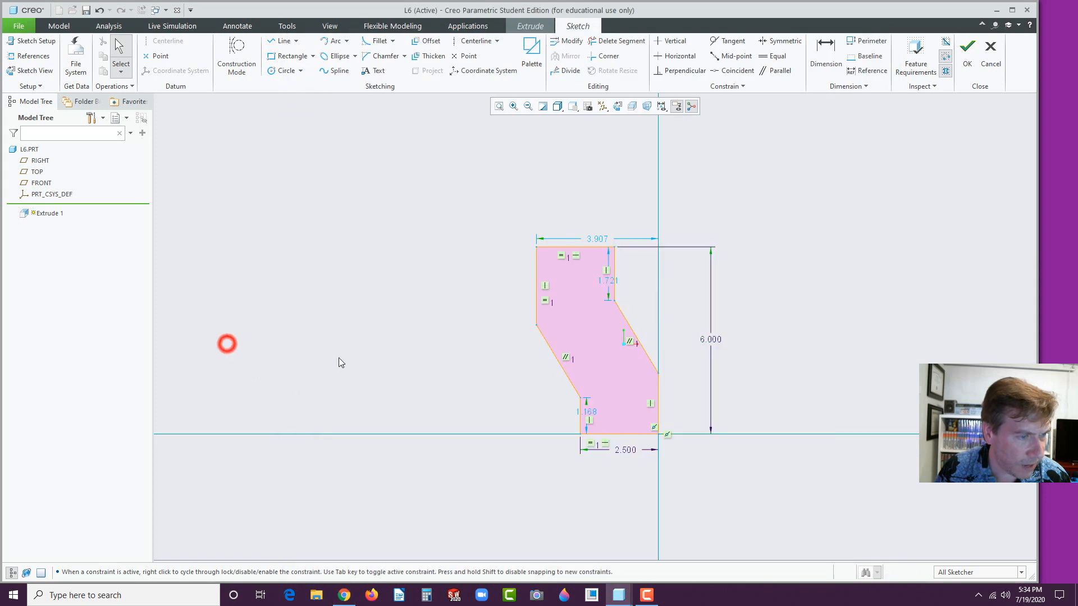
{"action": "left_click", "coordinate": [824, 49]}
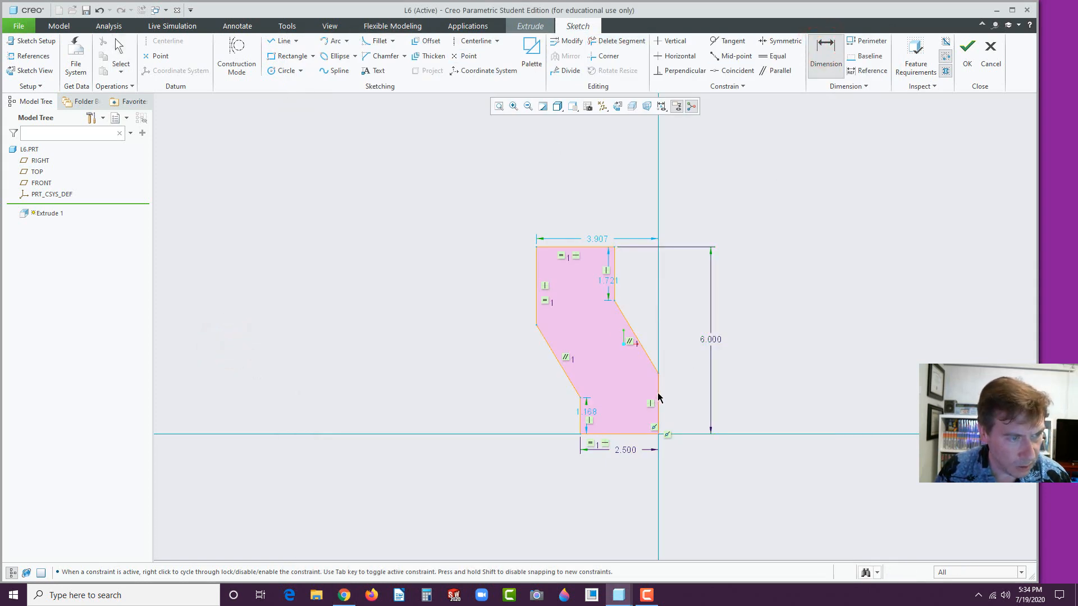
{"action": "left_click", "coordinate": [659, 395]}
{"action": "middle_click", "coordinate": [681, 387]}
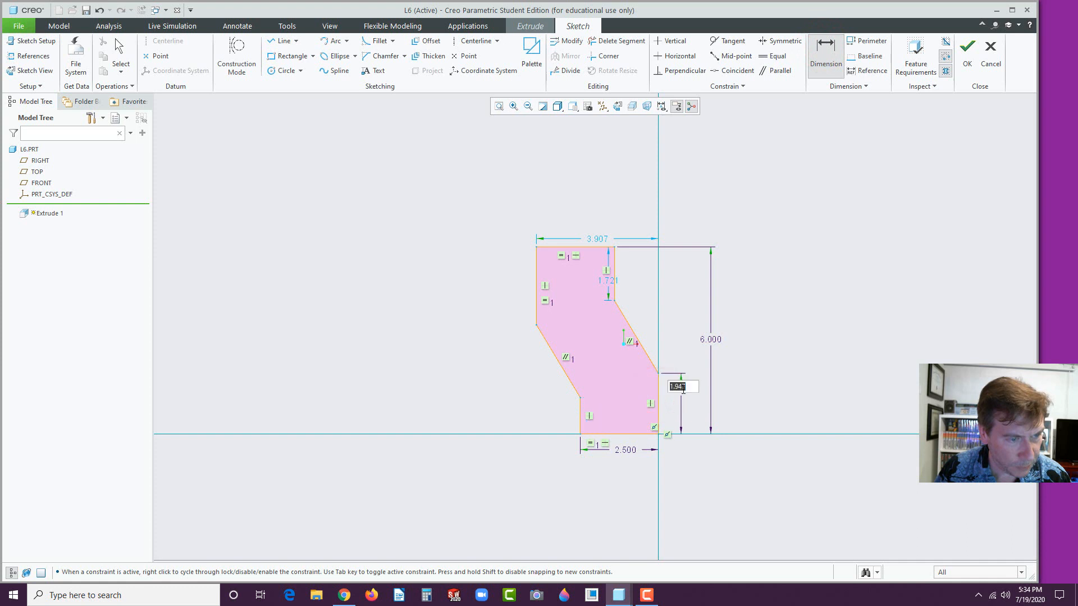
{"action": "middle_click", "coordinate": [684, 390]}
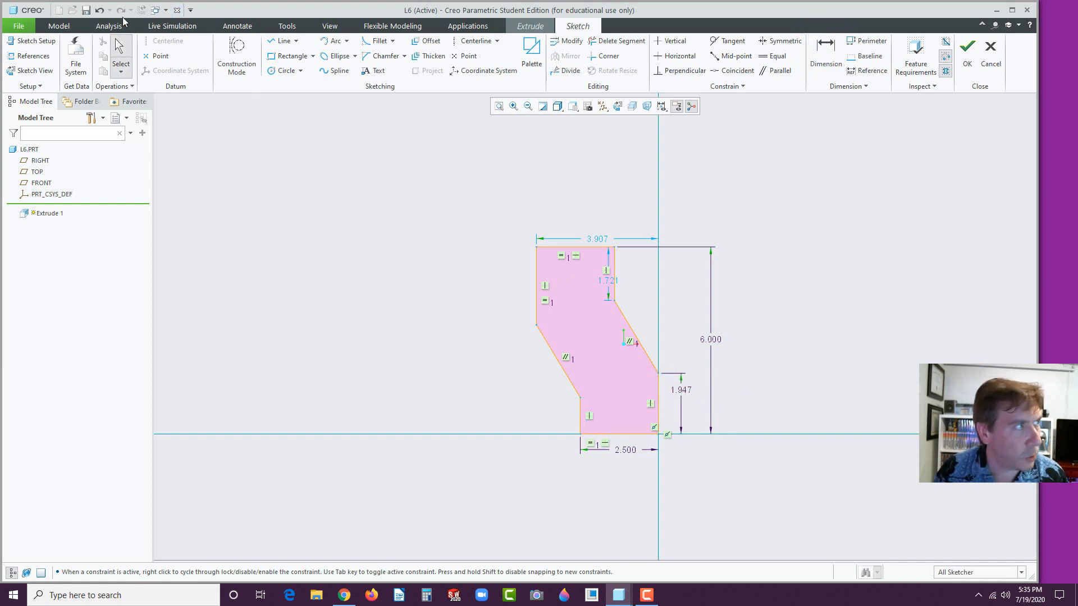
{"action": "left_click", "coordinate": [100, 11]}
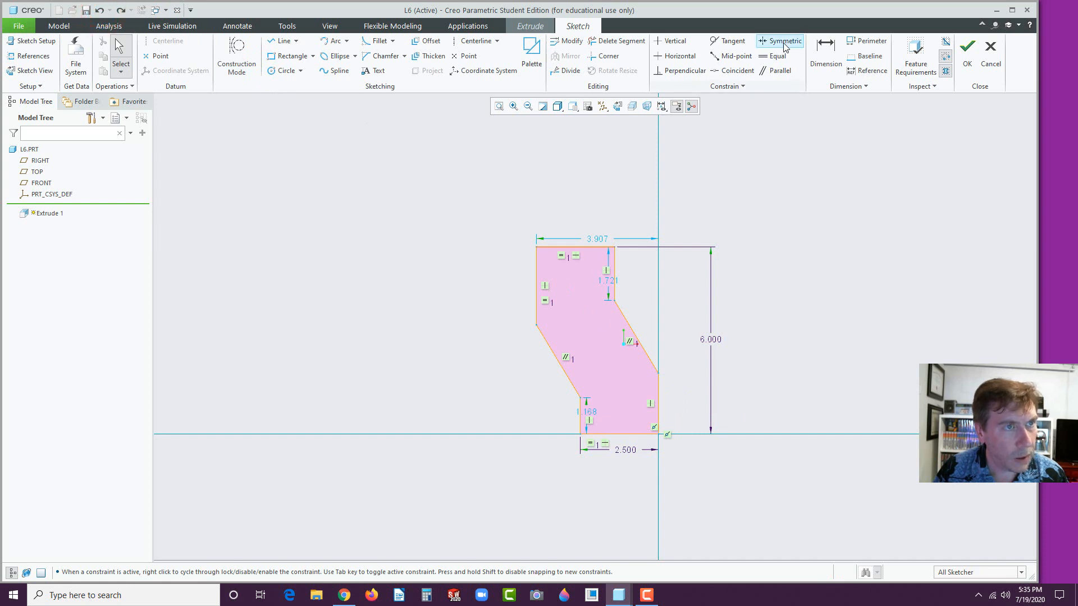
Dimension the upper vertical edge nearest the origin, placing the dimension outside the profile, and set its length to 1.75.
{"action": "left_click", "coordinate": [821, 48]}
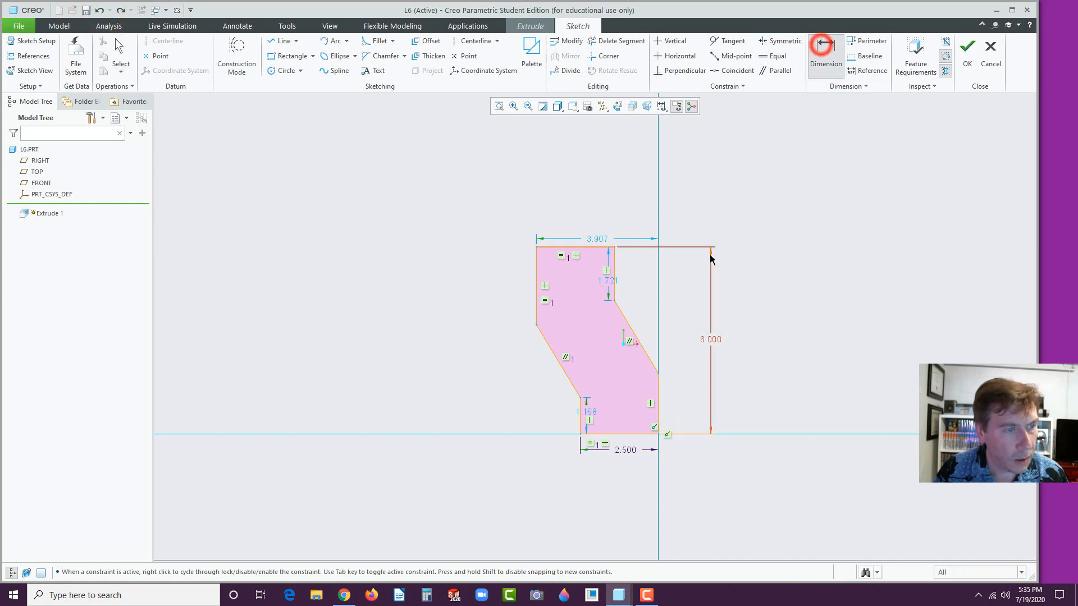
{"action": "left_click", "coordinate": [614, 264]}
{"action": "middle_click", "coordinate": [644, 271]}
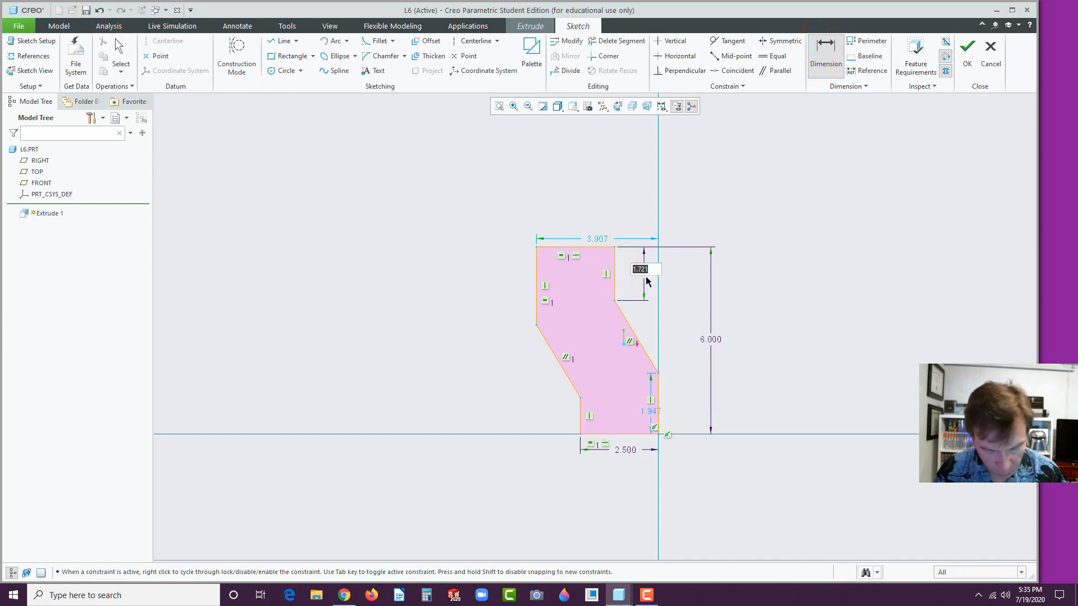
{"action": "type", "text": "1.75"}
{"action": "key", "text": "Return"}
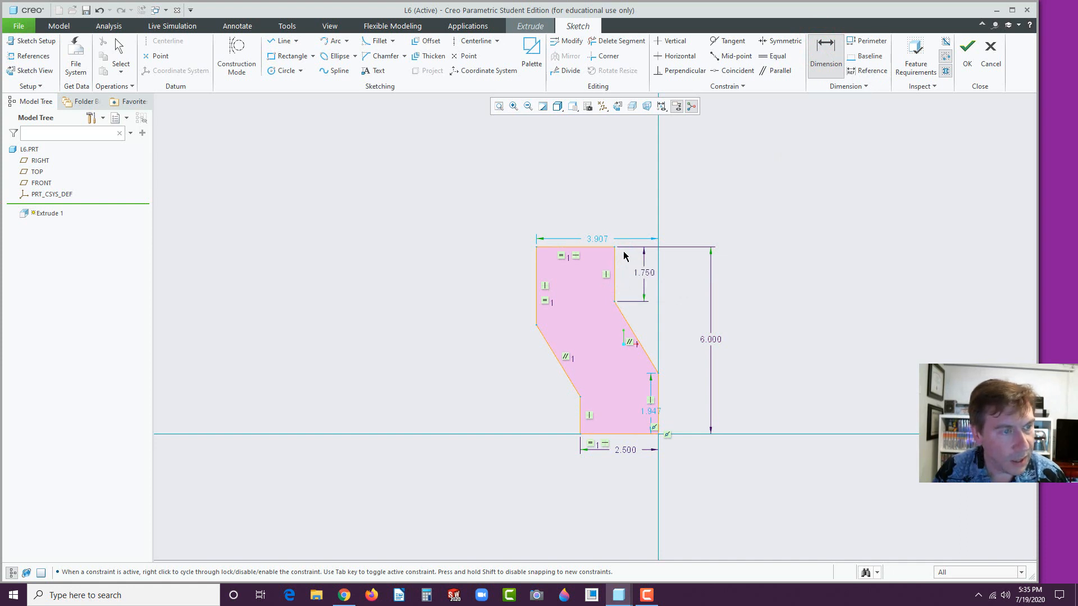
Dimension the vertical distance from the upper horizontal edge to the lower end of the origin-side slanted edge and set it to 2.75.
{"action": "left_click", "coordinate": [604, 247]}
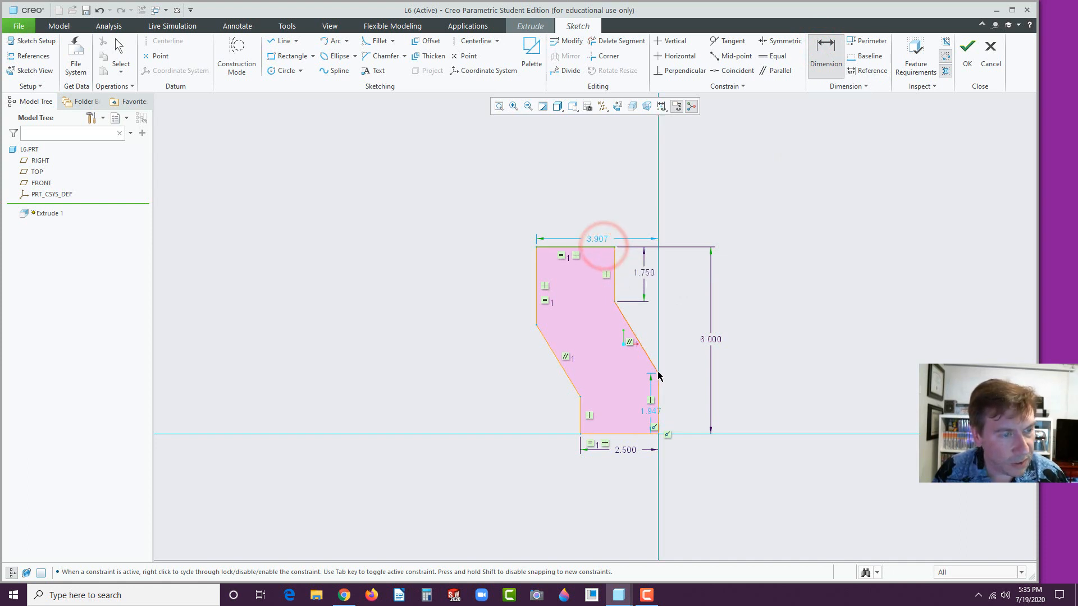
{"action": "left_click", "coordinate": [659, 373]}
{"action": "middle_click", "coordinate": [681, 299]}
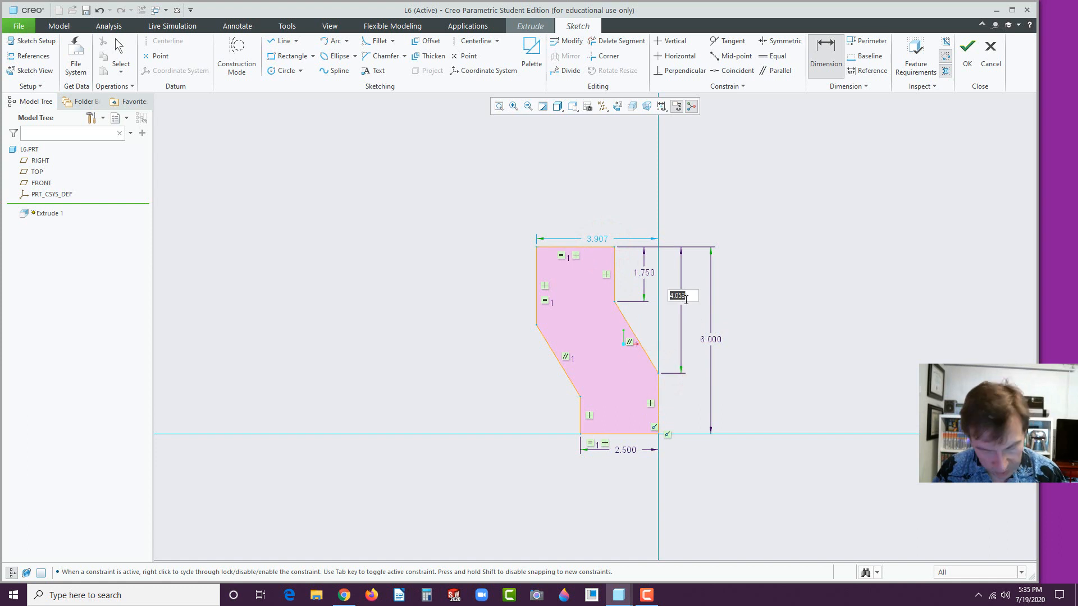
{"action": "type", "text": "2.75"}
{"action": "key", "text": "Return"}
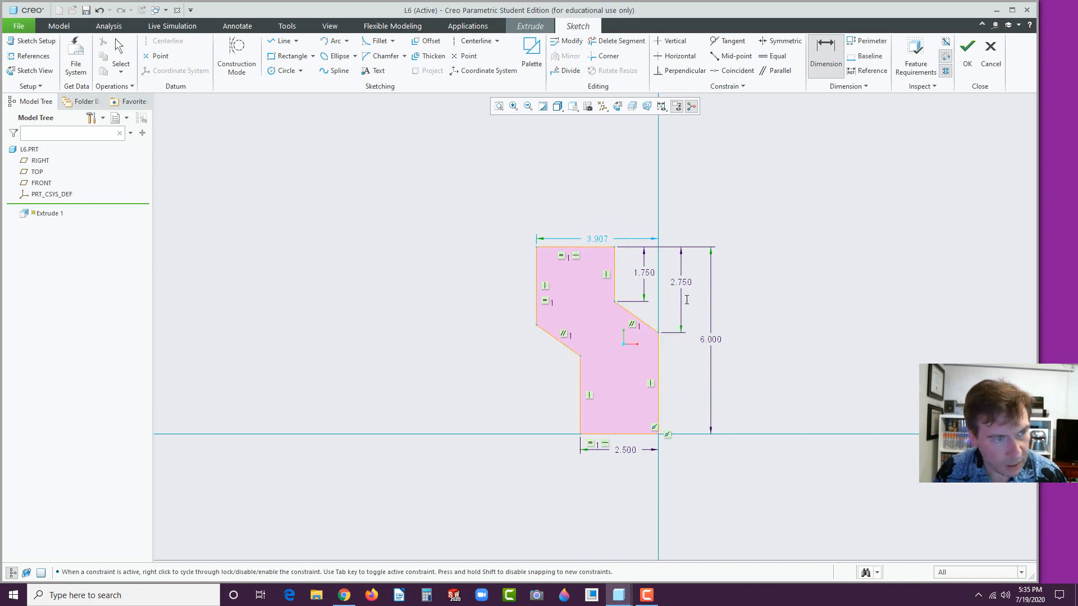
Check the L6 drawing in Chrome, then dimension the perpendicular distance between the two parallel slanted edges in Creo as 3.
{"action": "left_click", "coordinate": [344, 596]}
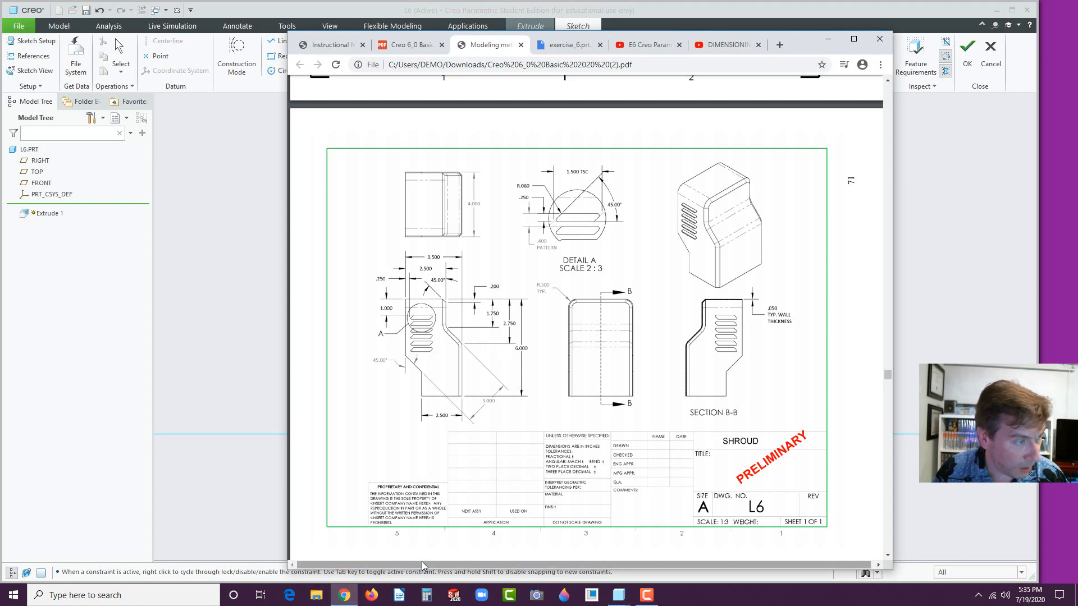
{"action": "left_click", "coordinate": [342, 598]}
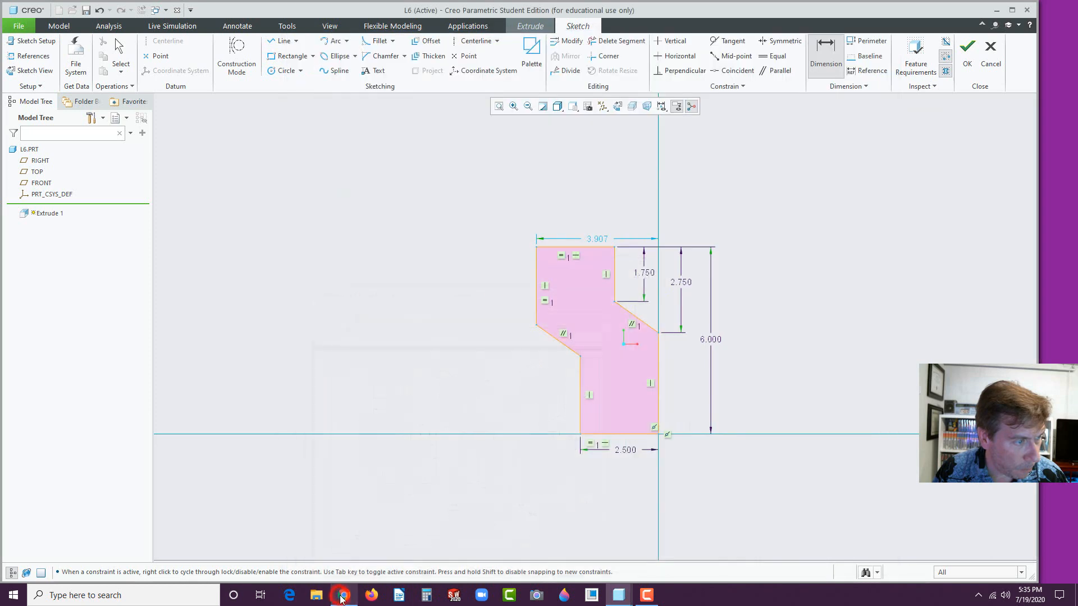
{"action": "left_click", "coordinate": [566, 346]}
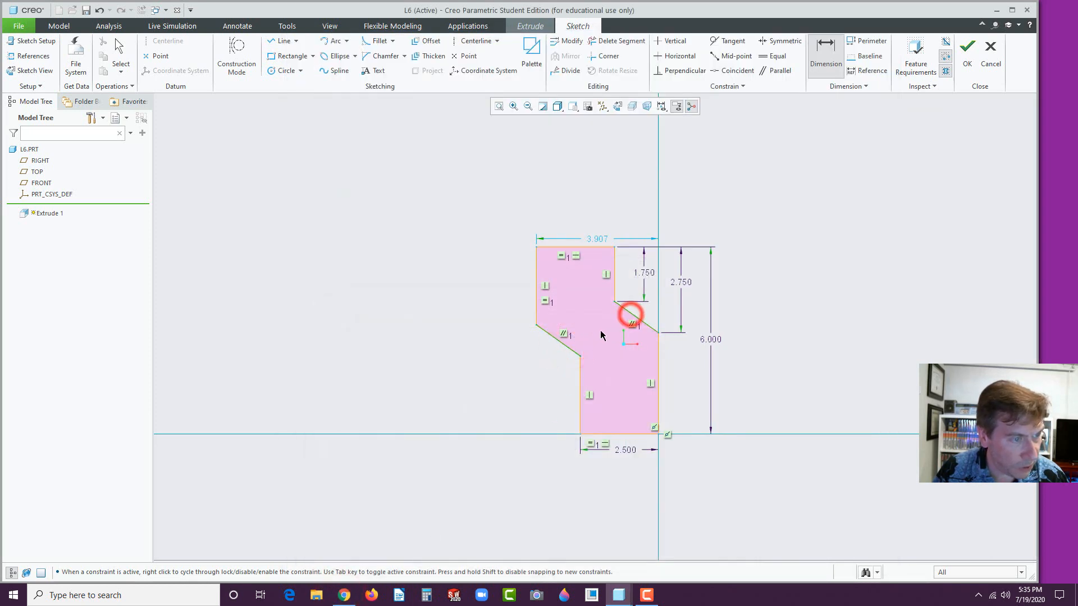
{"action": "middle_click", "coordinate": [599, 330]}
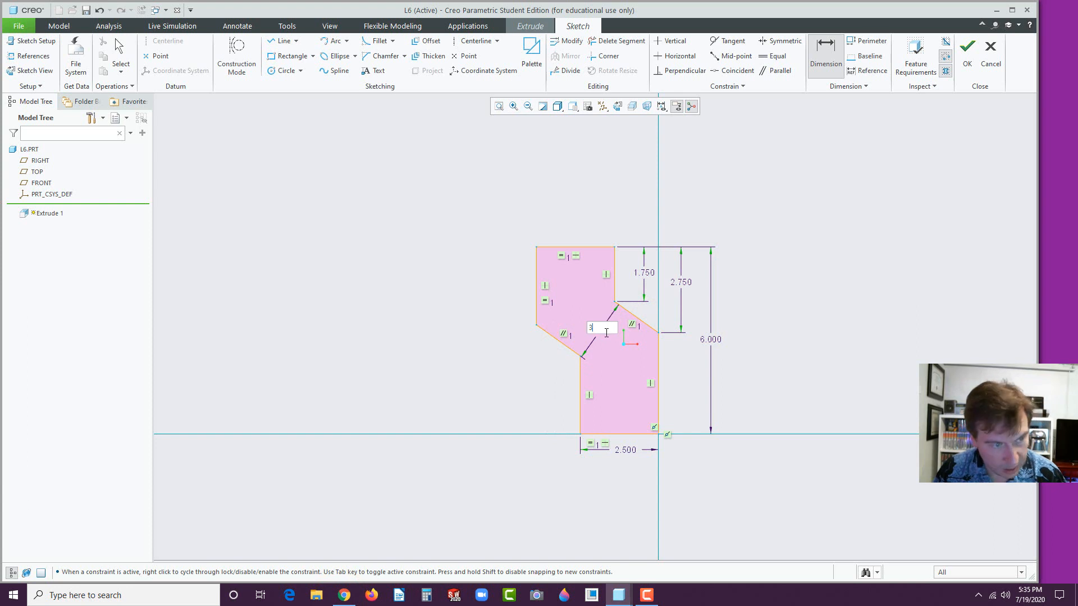
Try to set the distance between the two slanted edges to 3, and pull the lower slanted edge downward to about 2.96 apart.
{"action": "key", "text": "Return"}
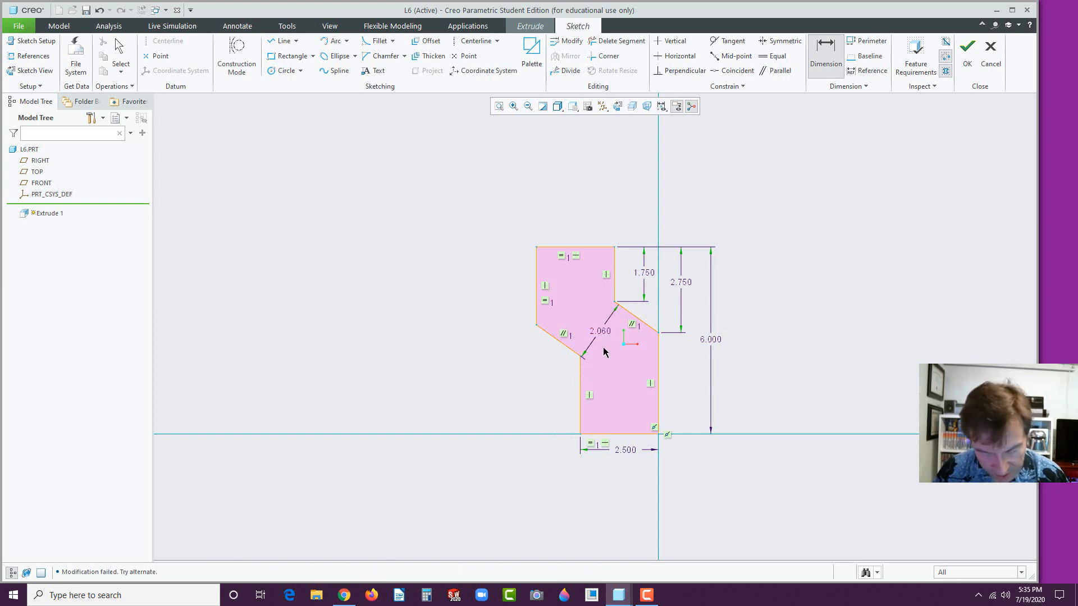
{"action": "left_click", "coordinate": [557, 366]}
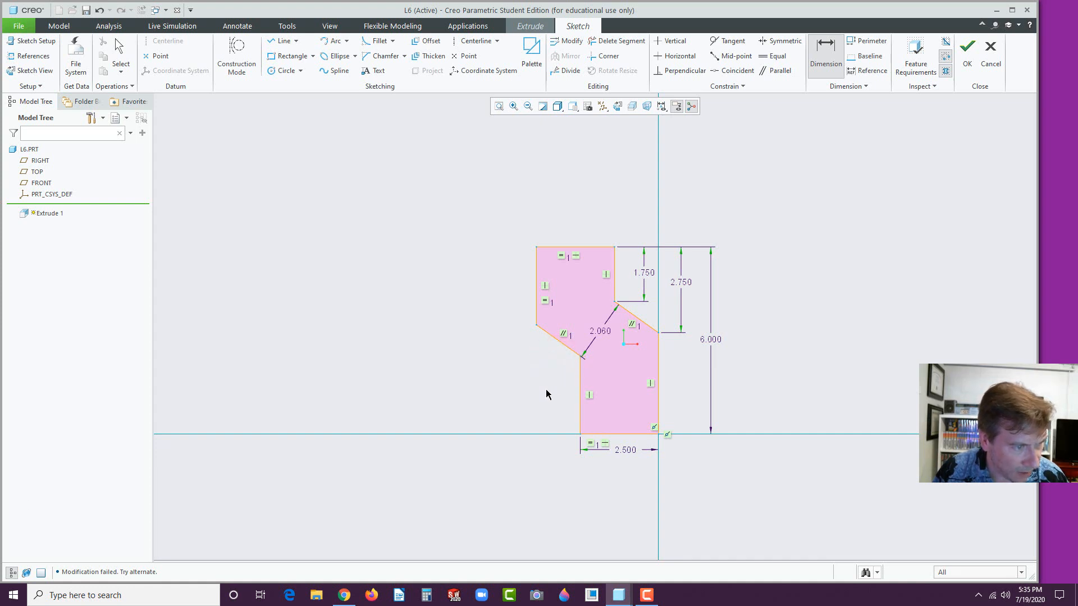
{"action": "middle_click", "coordinate": [548, 395]}
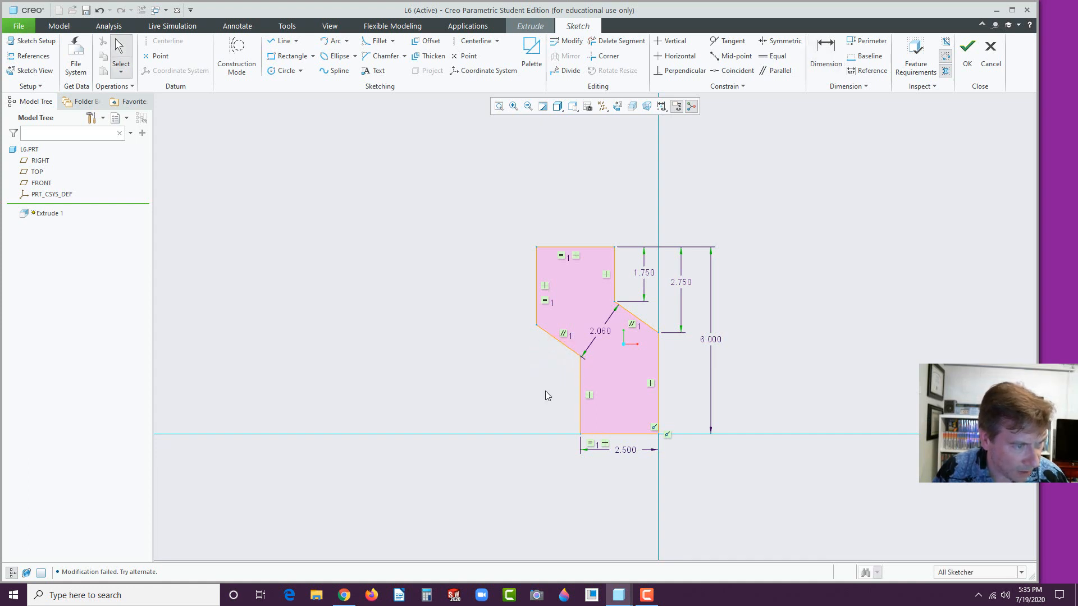
{"action": "left_click", "coordinate": [565, 347]}
{"action": "left_click_drag", "start_coordinate": [566, 350], "coordinate": [561, 364]}
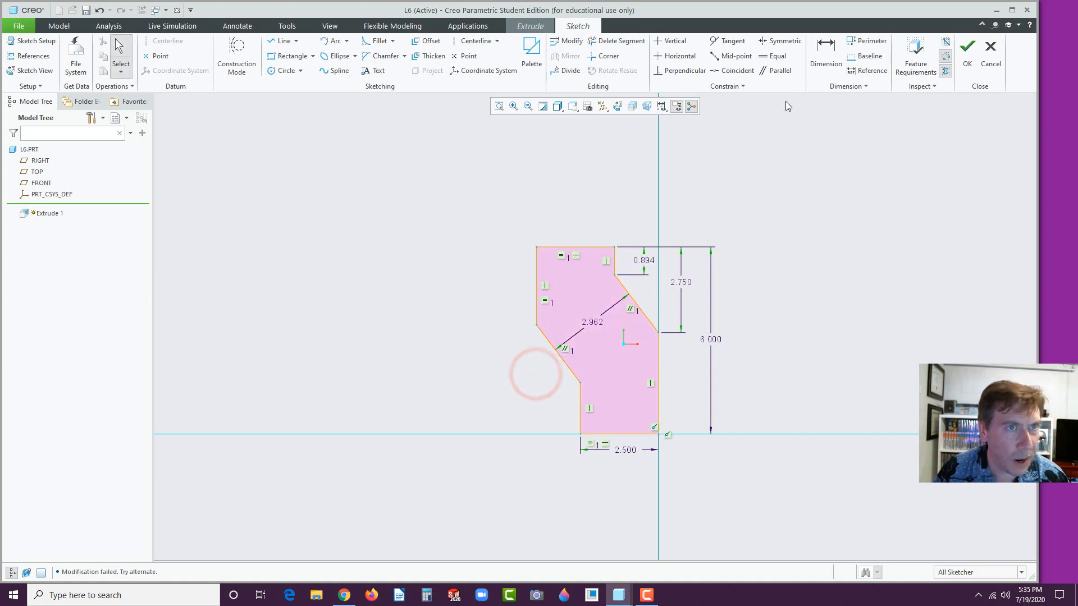
Check the shroud drawing and dimension the angle between the profile's outer left vertical edge and the lower slanted edge.
{"action": "left_click", "coordinate": [826, 46]}
{"action": "left_click", "coordinate": [344, 595]}
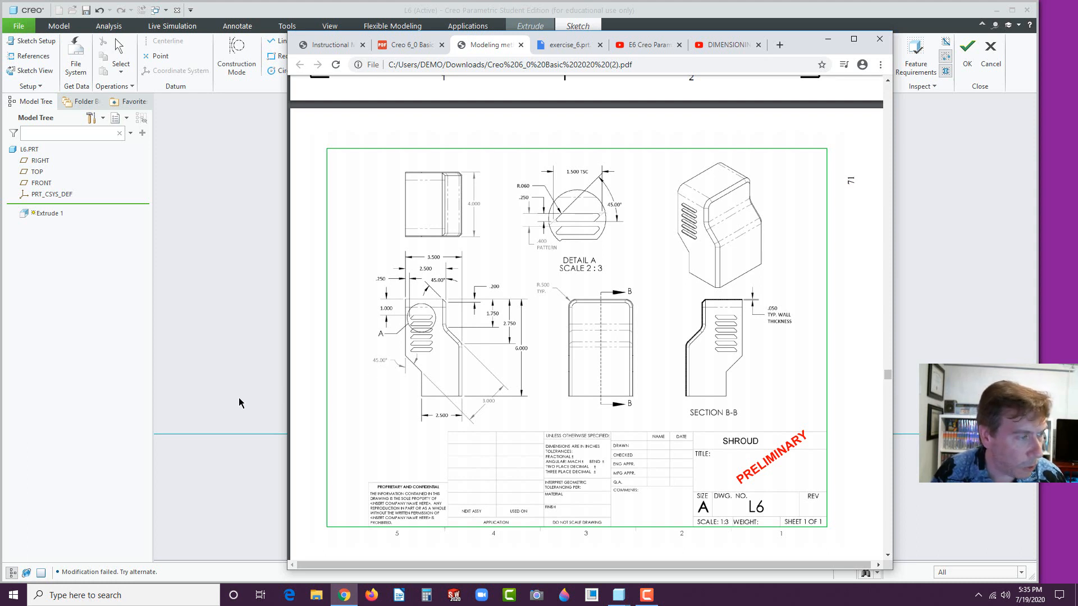
{"action": "left_click", "coordinate": [102, 371]}
{"action": "left_click", "coordinate": [537, 312]}
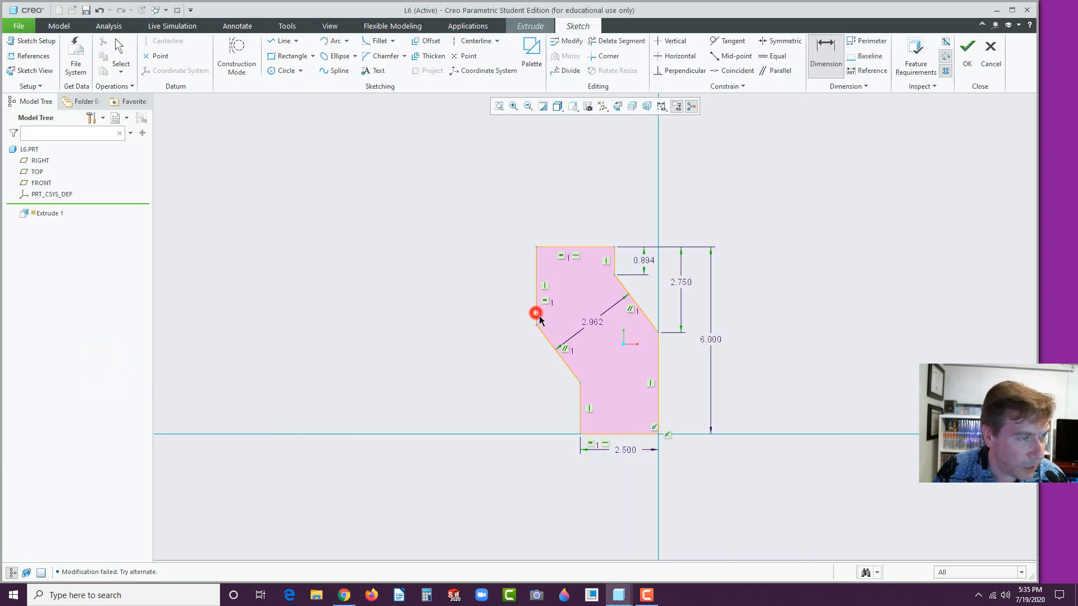
{"action": "left_click", "coordinate": [548, 342]}
{"action": "middle_click", "coordinate": [542, 368]}
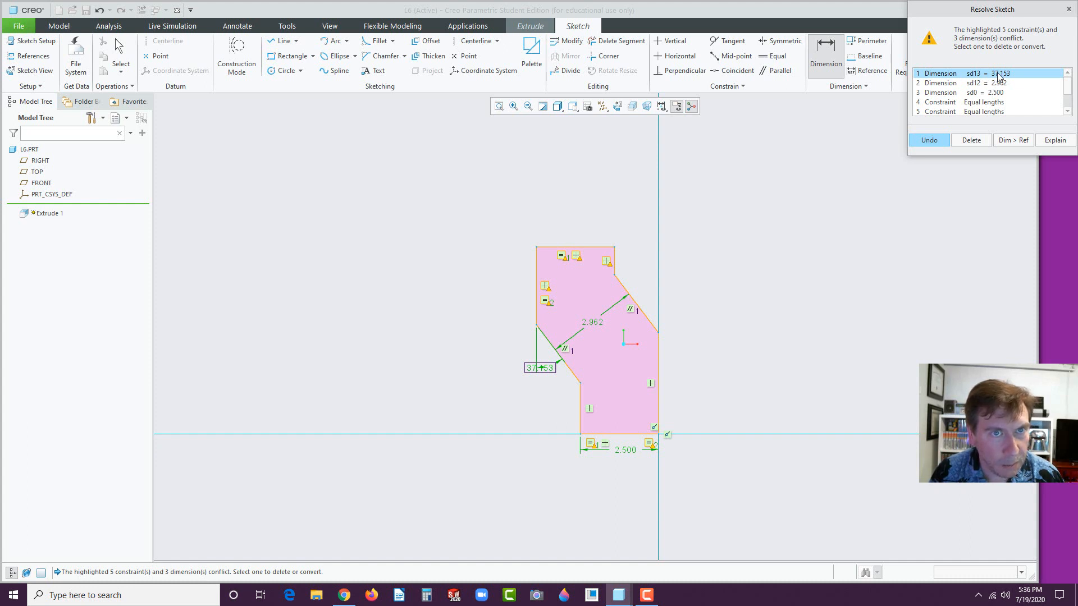
Resolve the sketch conflict by deleting the distance dimension between the slanted edges, and set the lower slanted edge's angle to 45 degrees.
{"action": "left_click", "coordinate": [999, 75]}
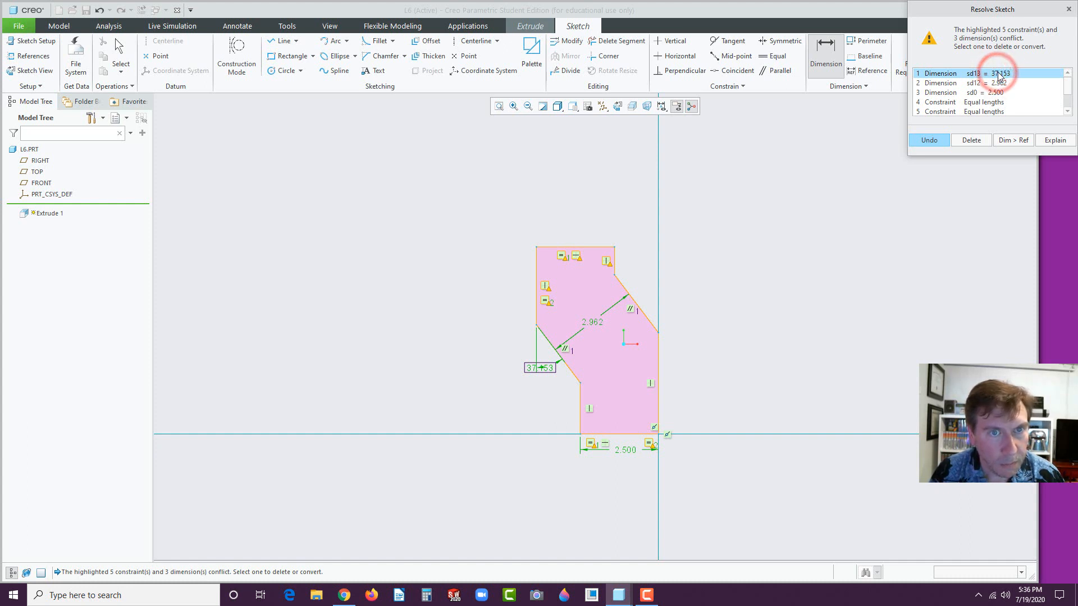
{"action": "left_click", "coordinate": [993, 84]}
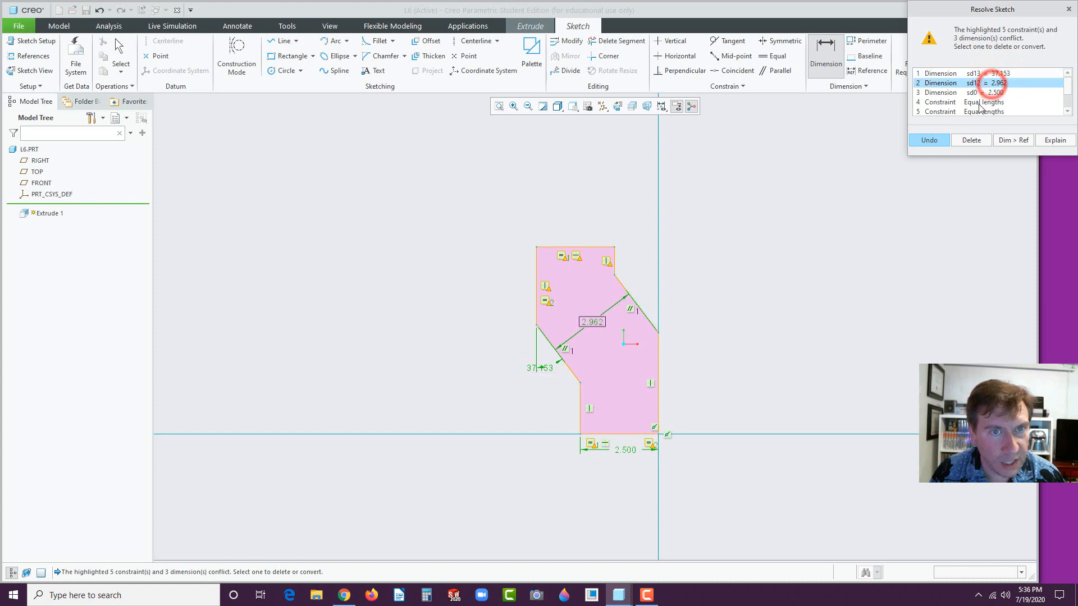
{"action": "left_click", "coordinate": [969, 142]}
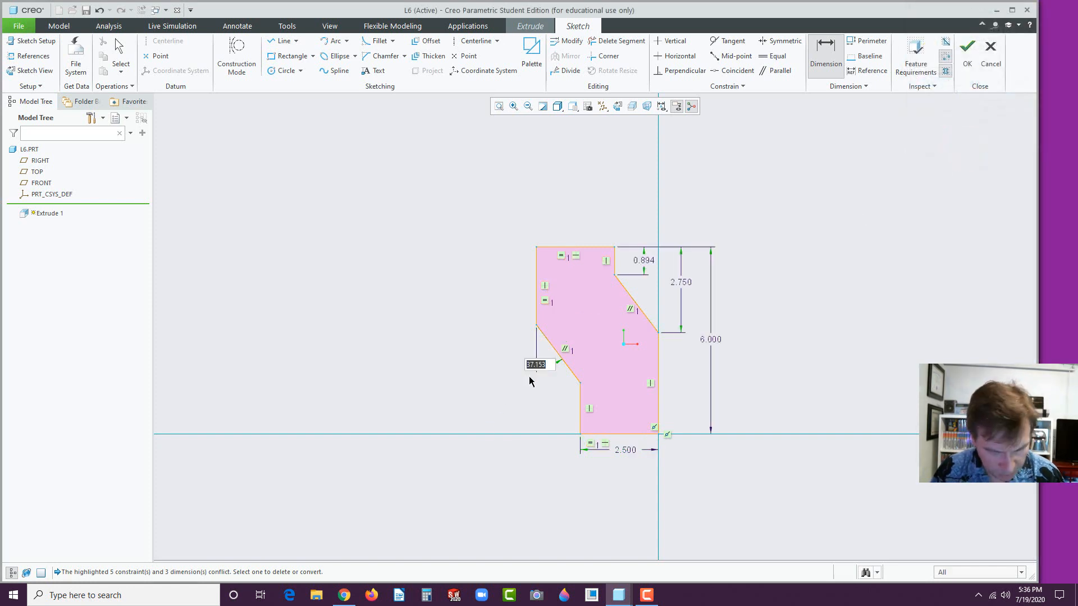
{"action": "type", "text": "5"}
{"action": "key", "text": "Return"}
{"action": "left_click", "coordinate": [543, 391]}
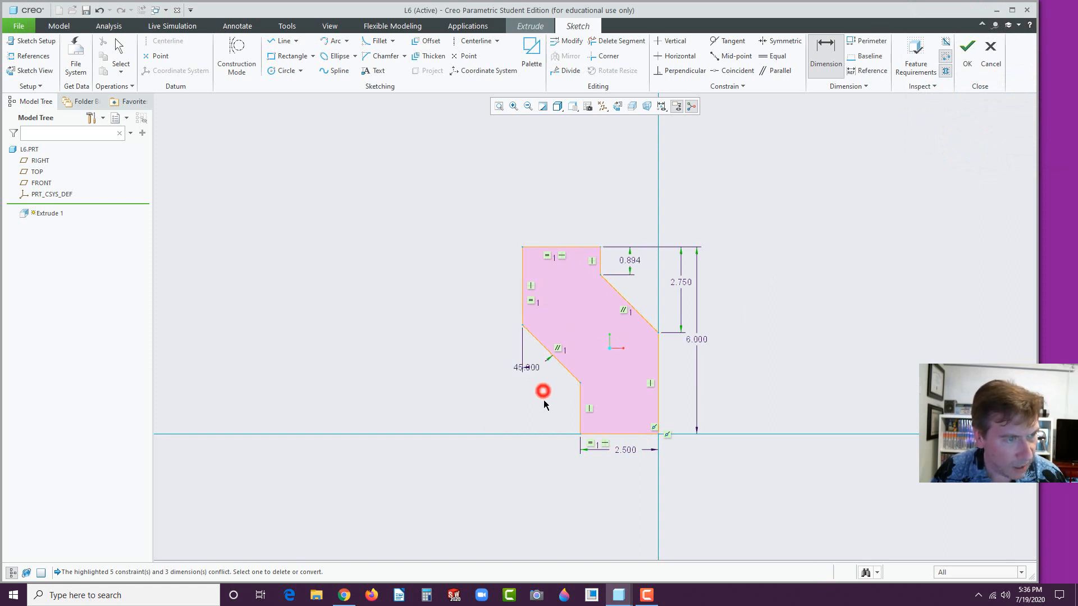
Set the height from the profile's top edge to the start of the upper slanted edge to 1.75.
{"action": "double_click", "coordinate": [634, 260]}
{"action": "type", "text": "1.75"}
{"action": "key", "text": "Return"}
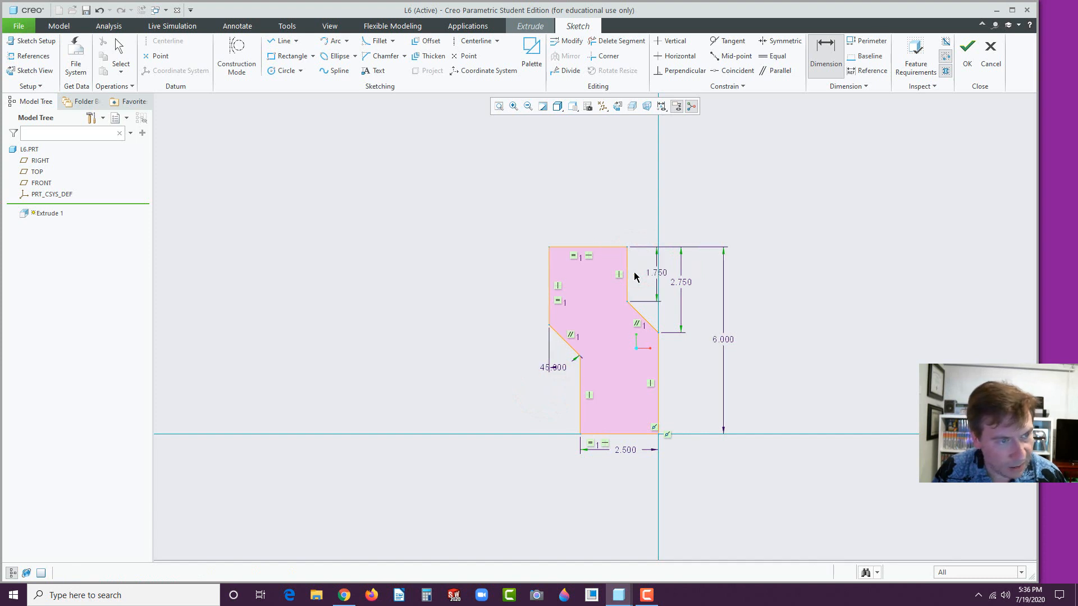
{"action": "left_click", "coordinate": [517, 401]}
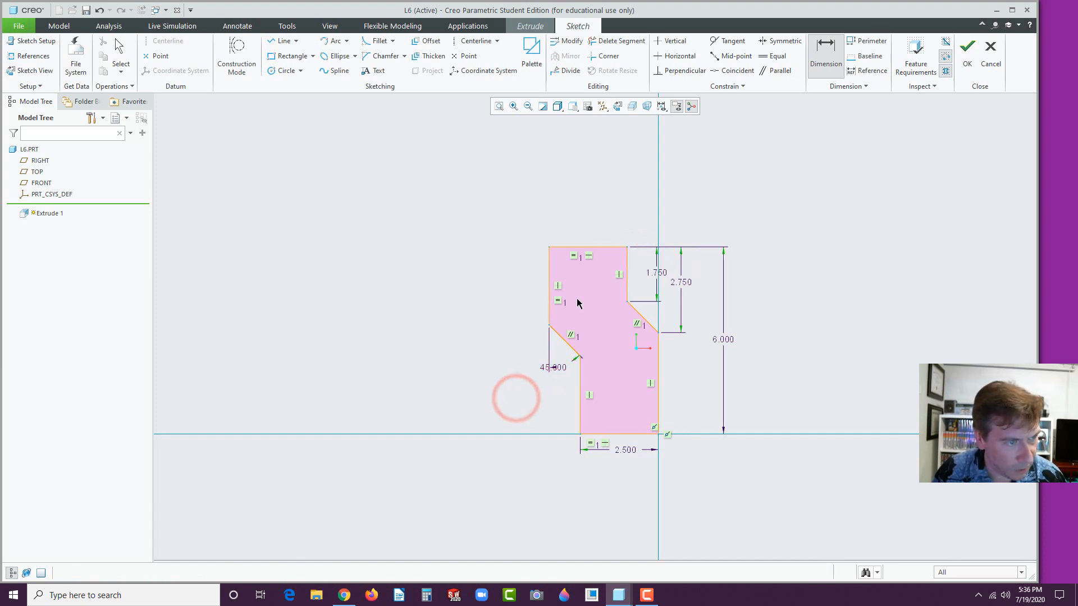
Try to dimension the overall width between the outermost vertical edges per the shroud drawing, and delete that new conflicting dimension.
{"action": "left_click", "coordinate": [345, 595]}
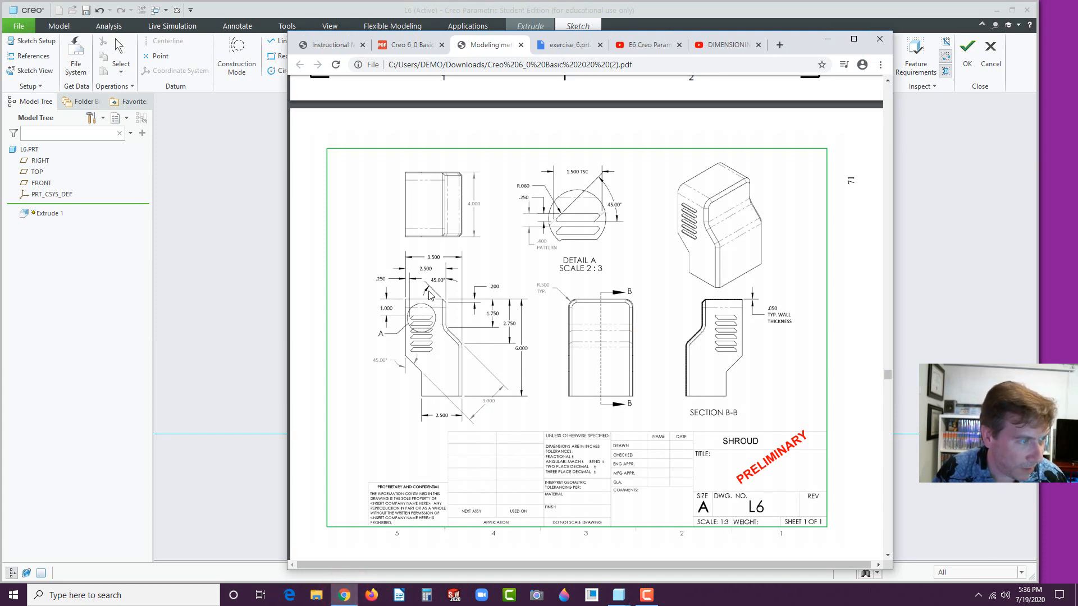
{"action": "left_click", "coordinate": [235, 355]}
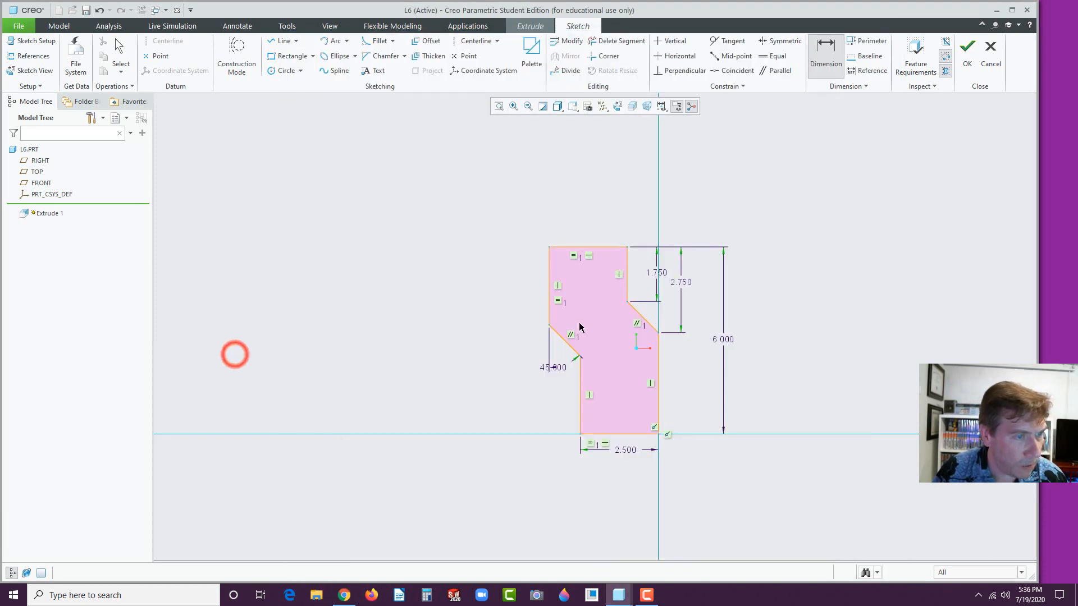
{"action": "left_click", "coordinate": [549, 292]}
{"action": "left_click", "coordinate": [659, 379]}
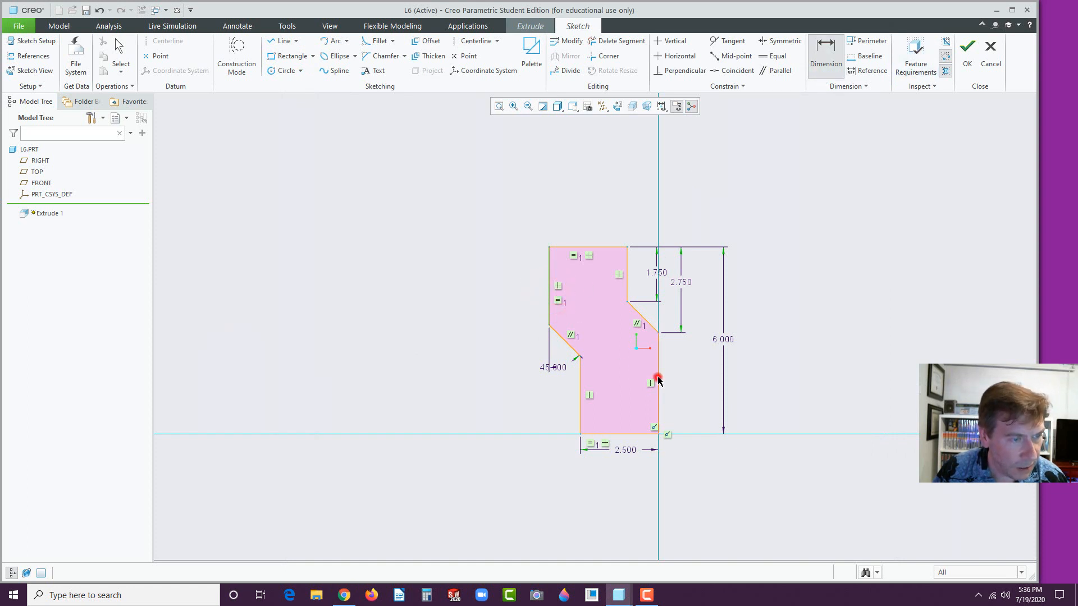
{"action": "middle_click", "coordinate": [605, 213]}
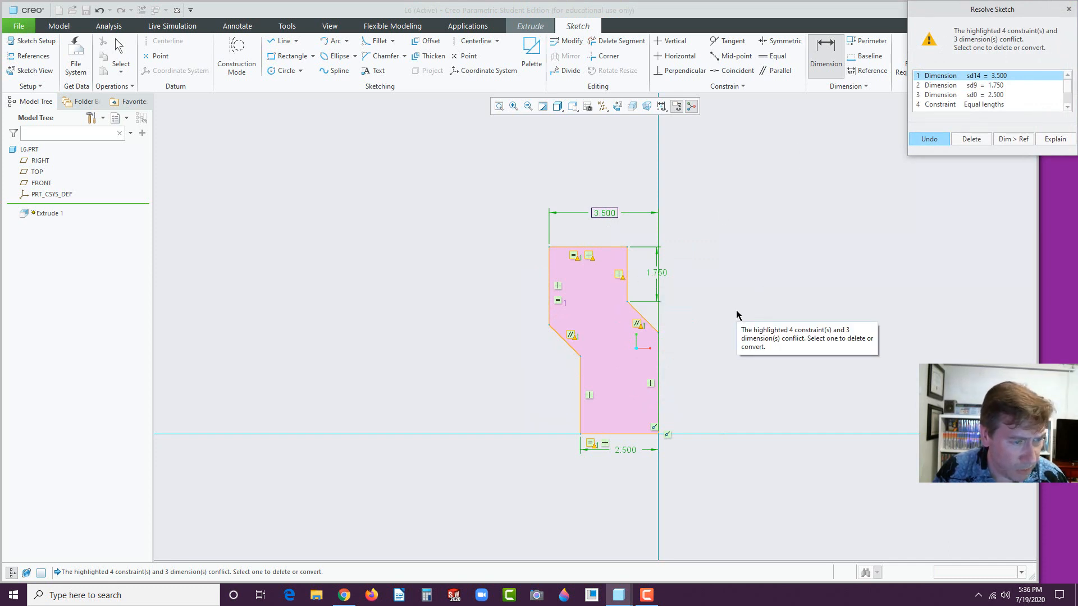
{"action": "left_click", "coordinate": [970, 138]}
{"action": "left_click", "coordinate": [807, 287]}
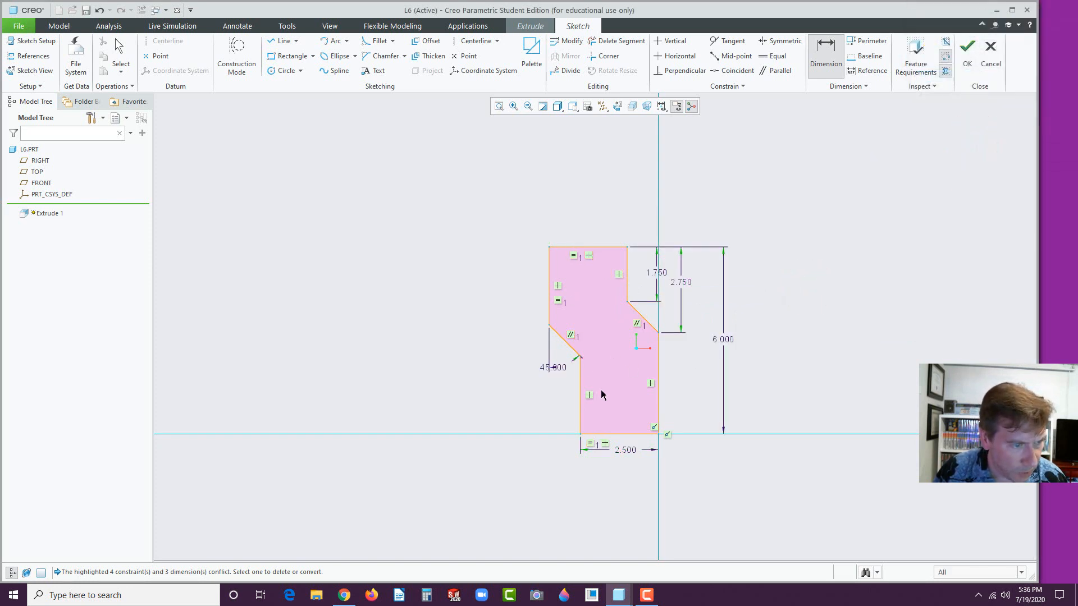
Dimension the perpendicular distance between the two parallel slanted edges, consulting the shroud drawing.
{"action": "left_click", "coordinate": [344, 595]}
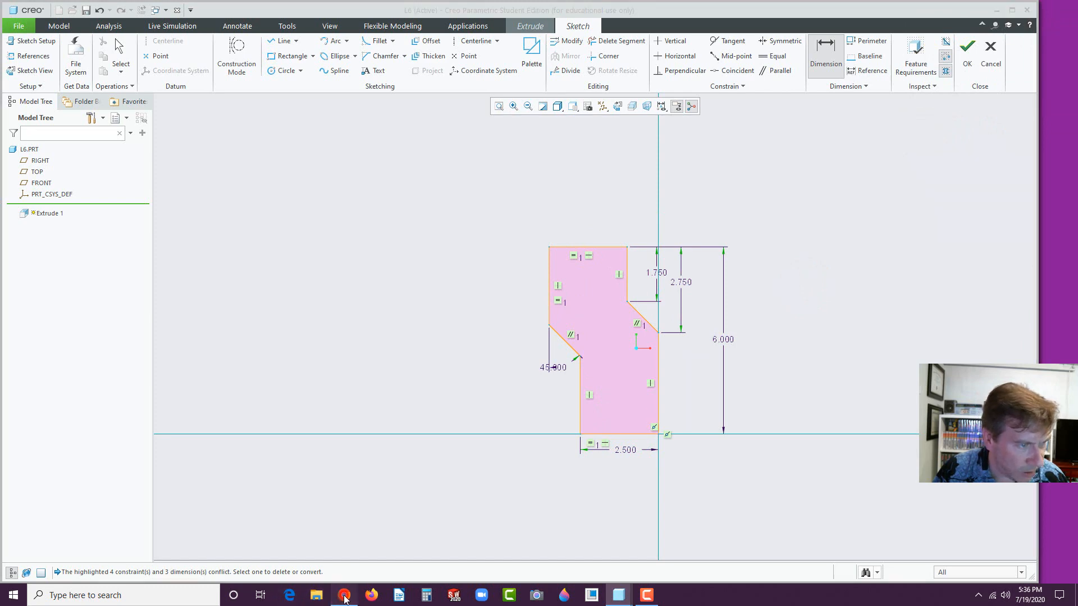
{"action": "left_click", "coordinate": [344, 598]}
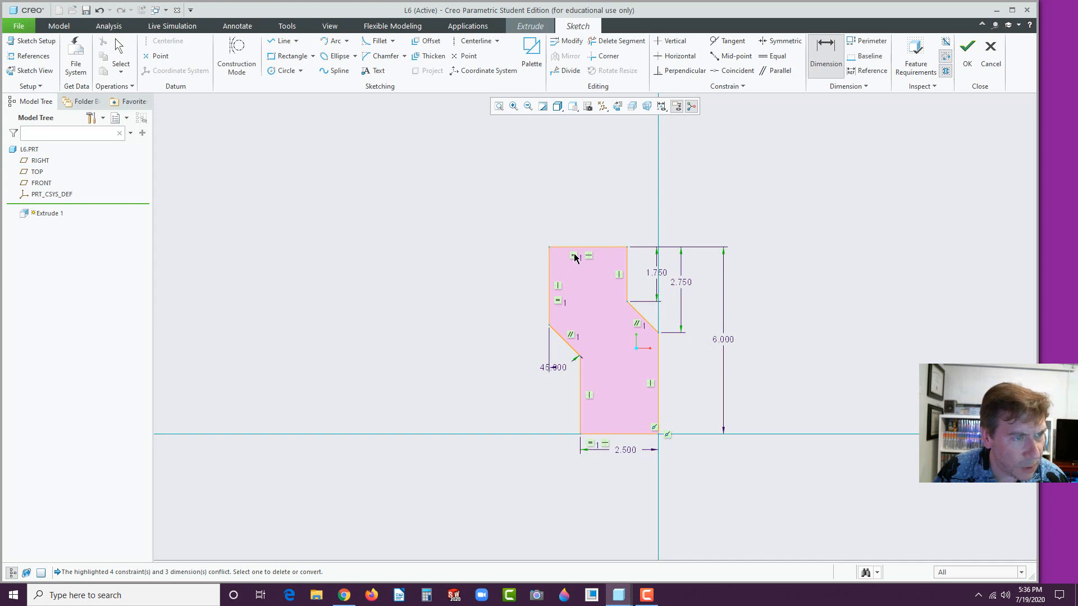
{"action": "left_click", "coordinate": [827, 56]}
{"action": "left_click", "coordinate": [638, 313]}
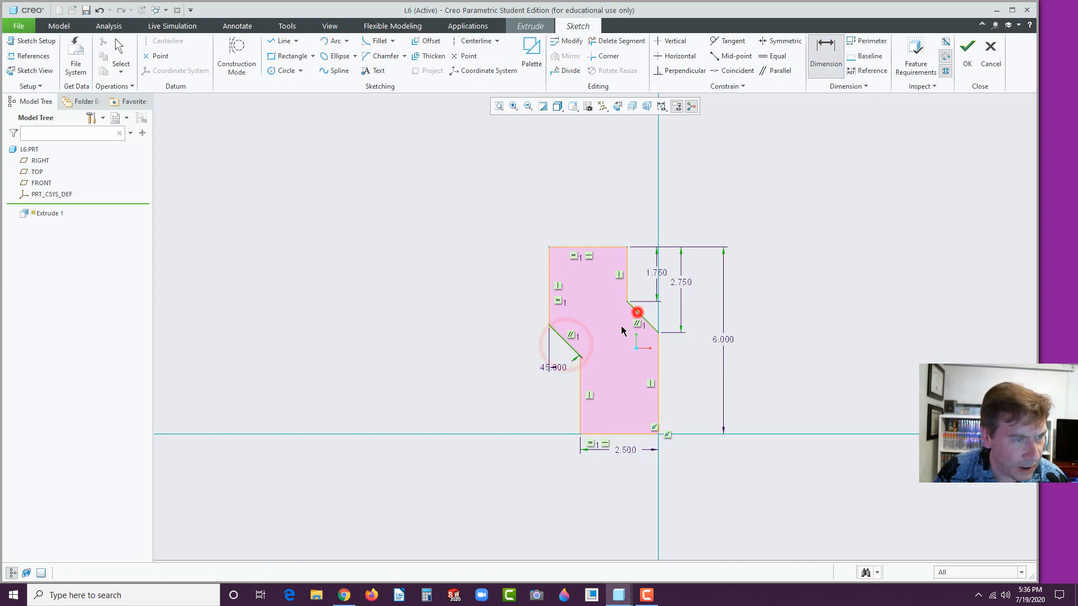
{"action": "middle_click", "coordinate": [607, 340]}
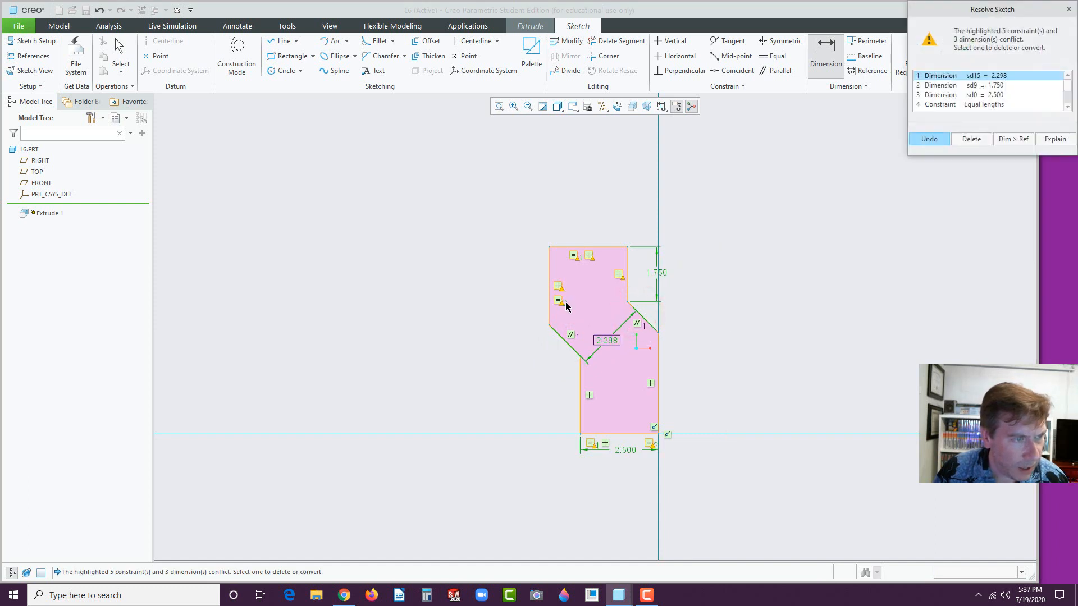
Resolve the conflict by deleting the first Equal lengths constraint listed, and set the distance between the slanted edges to 3.
{"action": "left_click", "coordinate": [981, 105]}
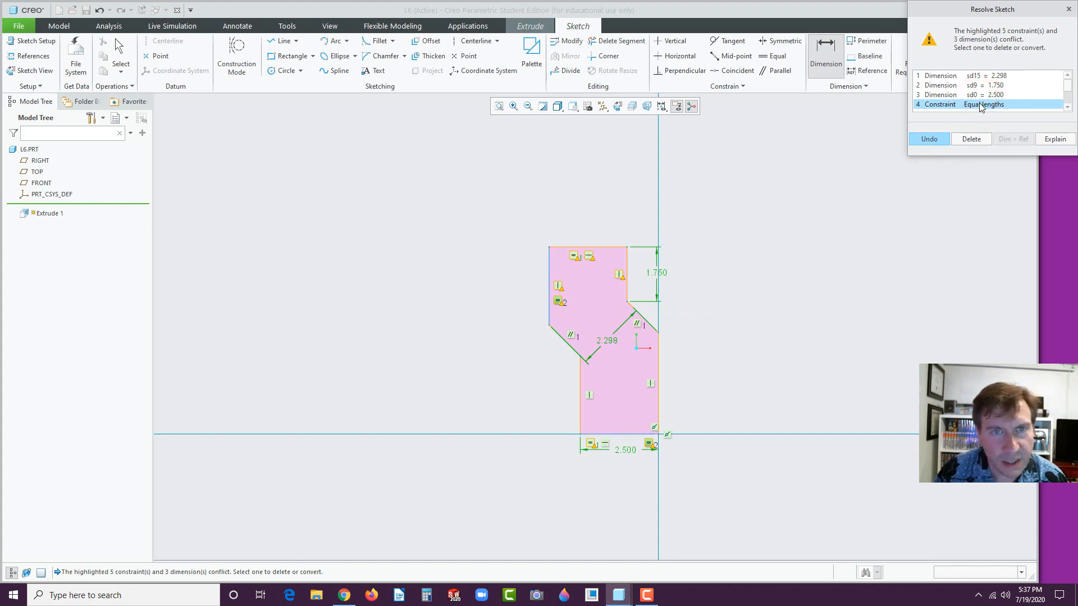
{"action": "left_click", "coordinate": [969, 139]}
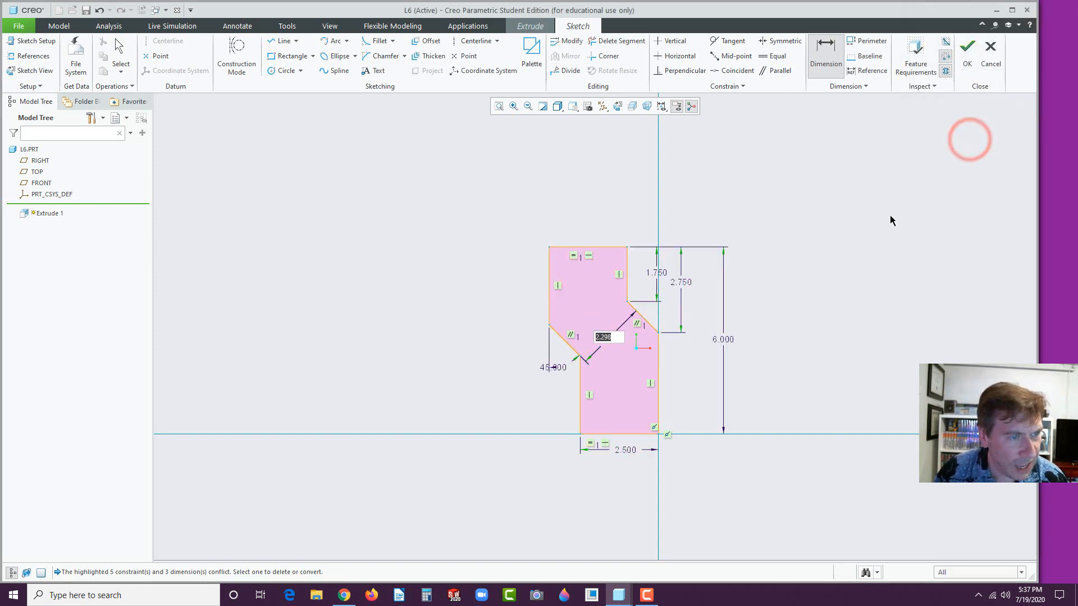
{"action": "type", "text": "3"}
{"action": "key", "text": "Return"}
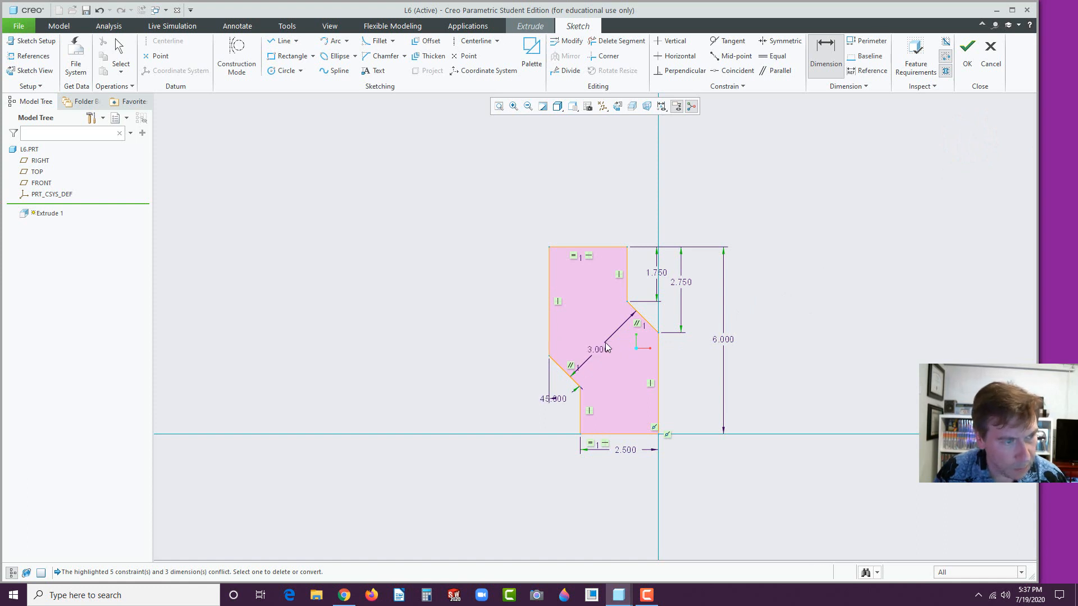
{"action": "left_click", "coordinate": [495, 387]}
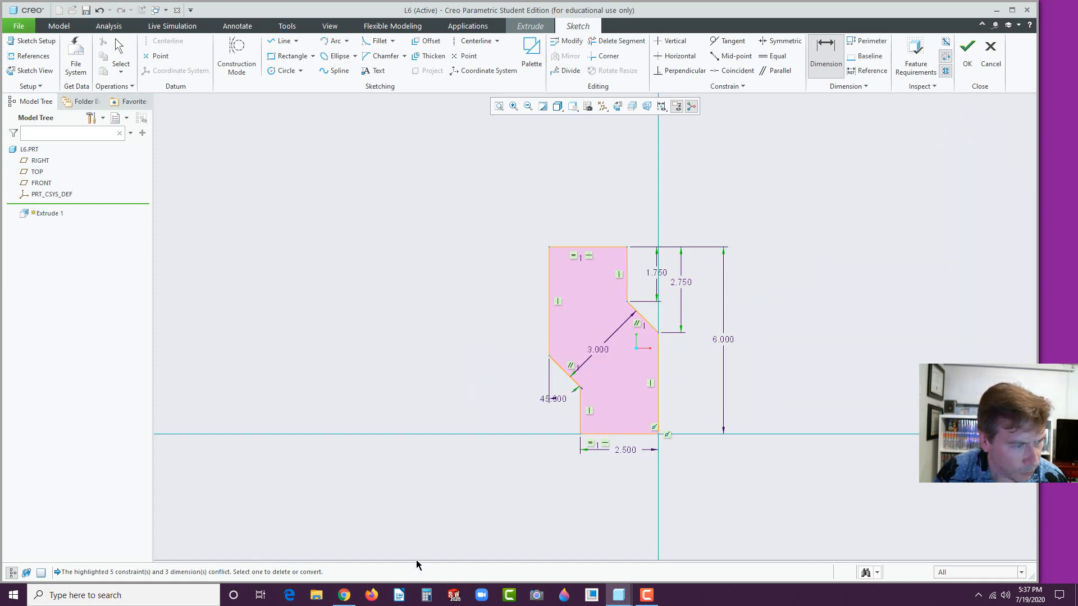
Compare the sketch dimensions with the shroud drawing and accept the finished profile sketch.
{"action": "left_click", "coordinate": [344, 596]}
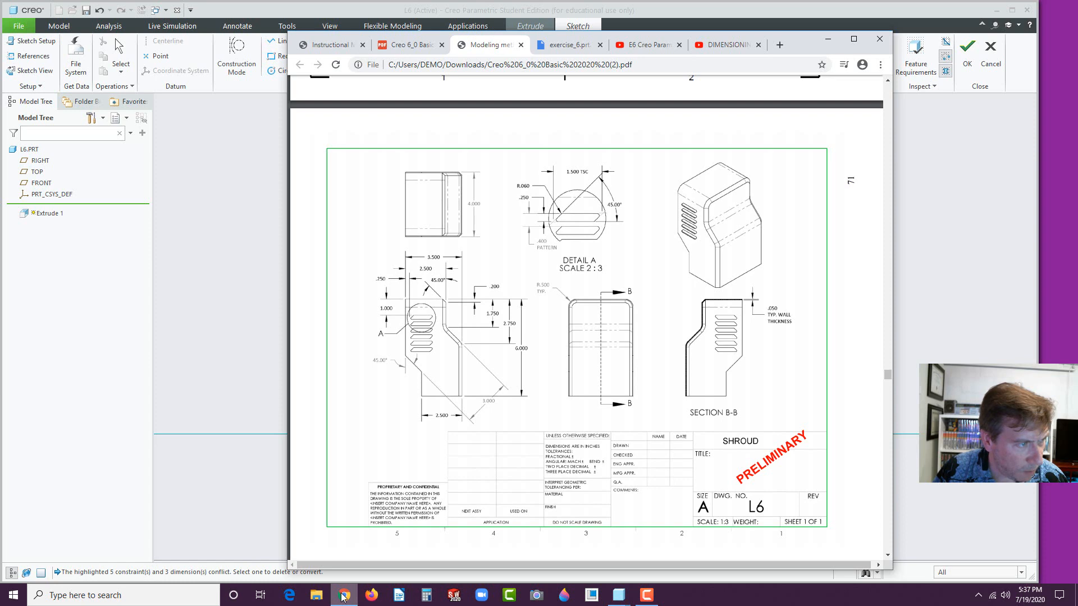
{"action": "left_click", "coordinate": [343, 596]}
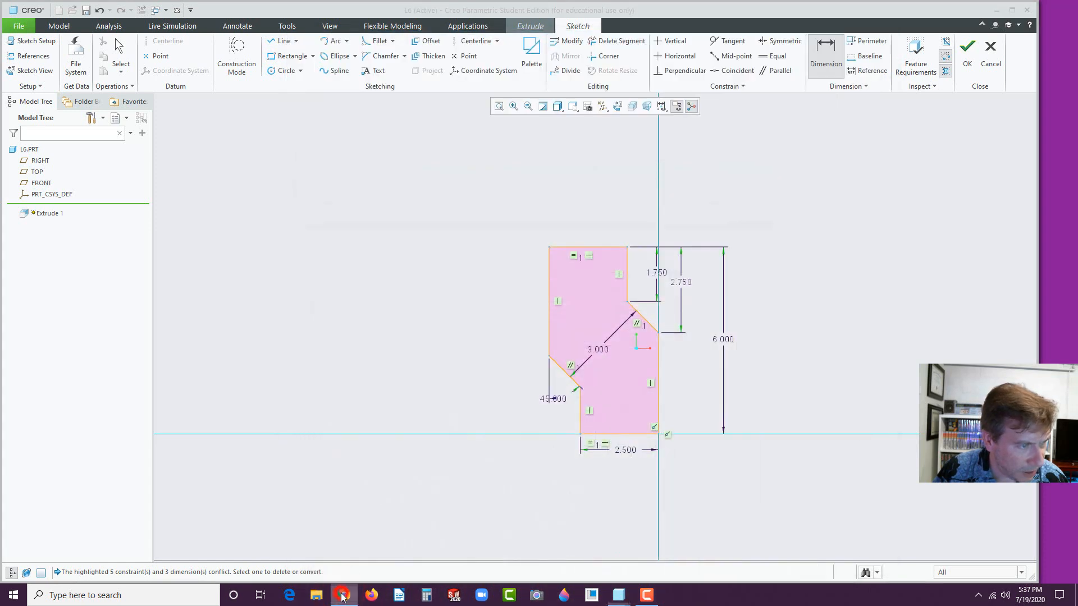
{"action": "left_click", "coordinate": [344, 596]}
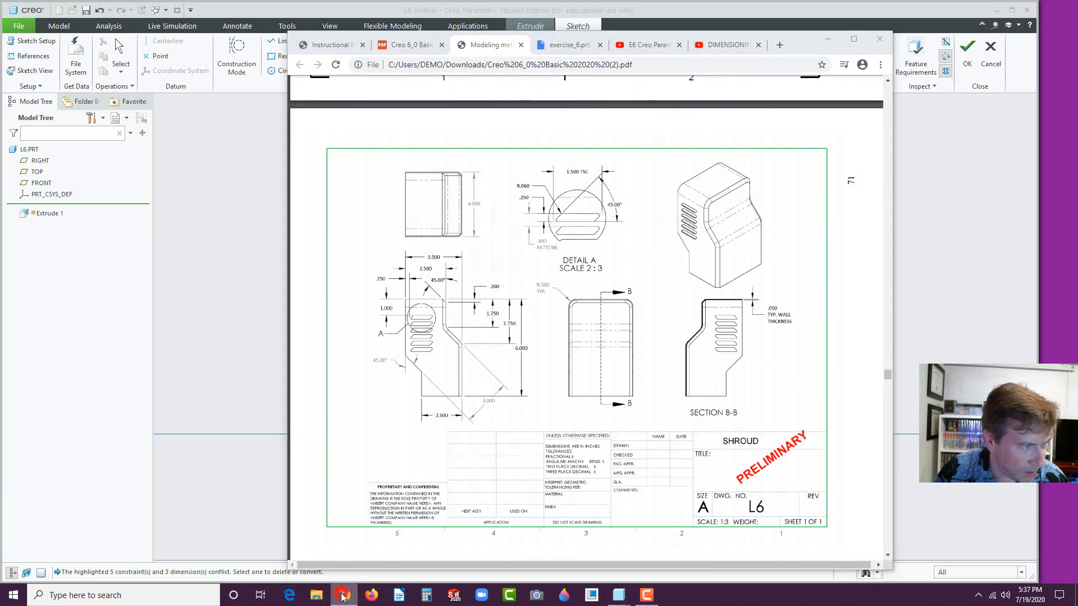
{"action": "left_click", "coordinate": [343, 596]}
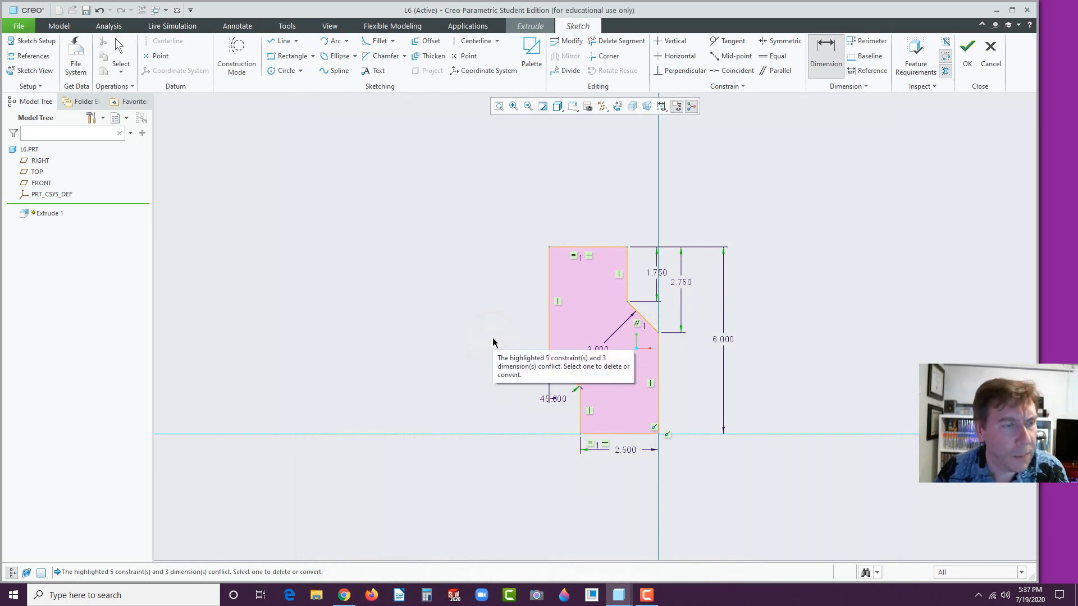
{"action": "left_click", "coordinate": [818, 241]}
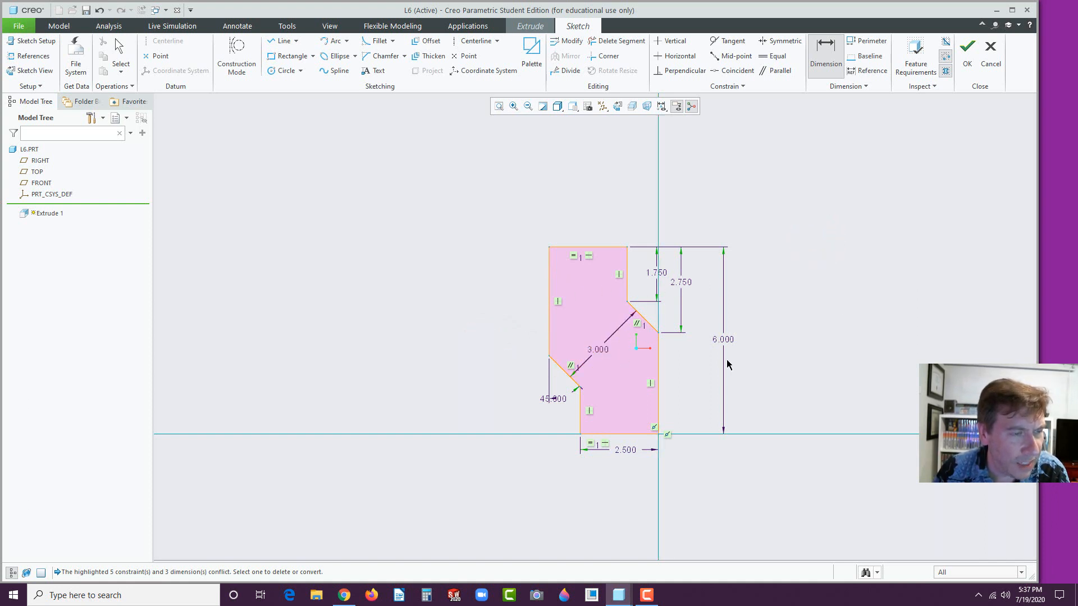
{"action": "left_click", "coordinate": [969, 59]}
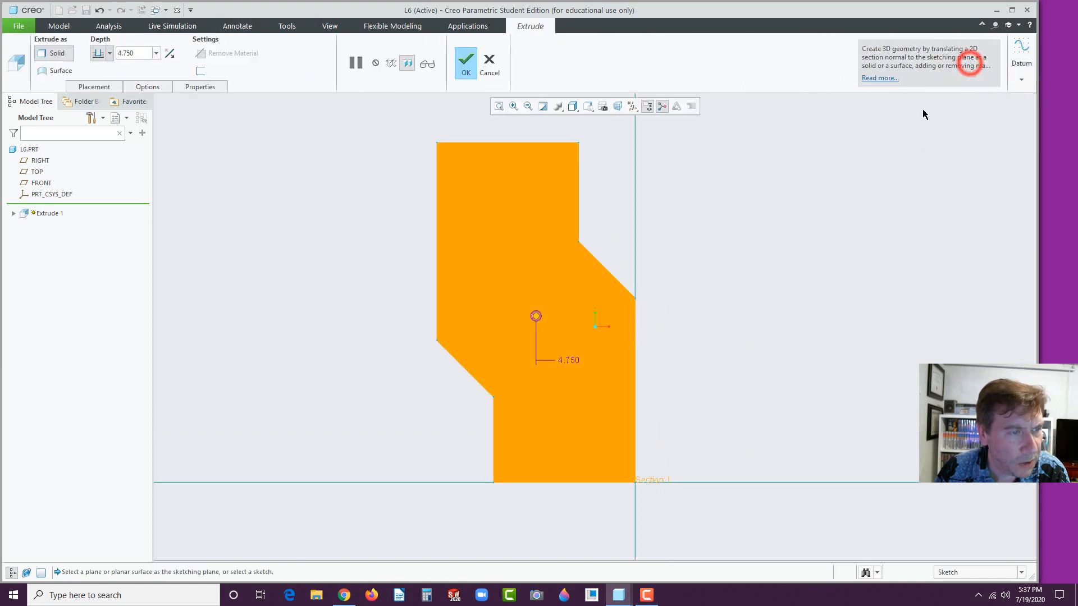
Extrude the side profile symmetrically about the sketch plane to a total depth of 4, consulting the shroud drawing for the width.
{"action": "key", "text": "ctrl+d"}
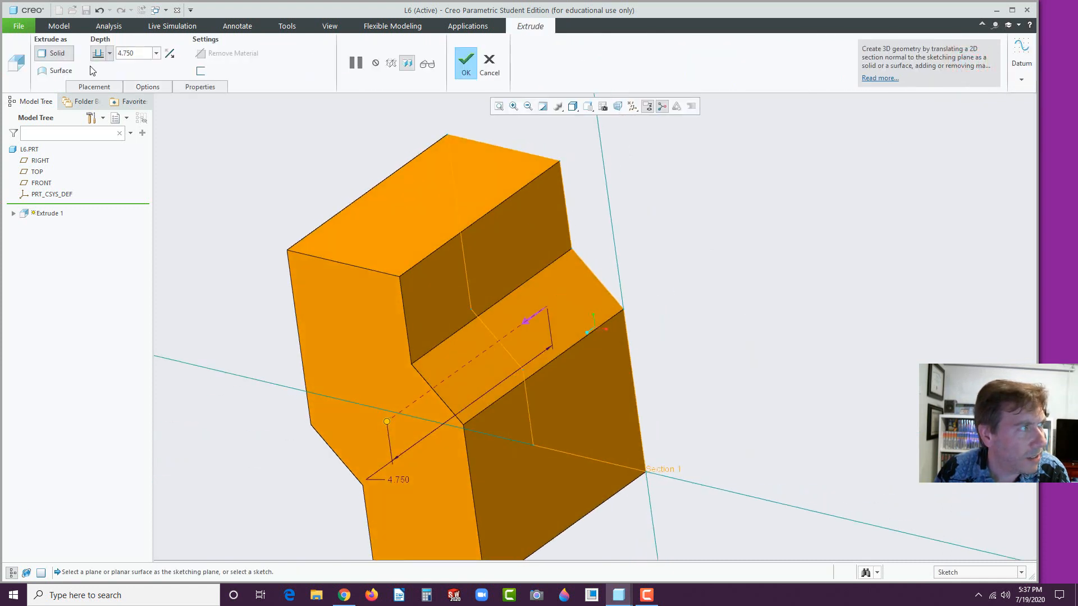
{"action": "left_click", "coordinate": [110, 53]}
{"action": "left_click", "coordinate": [102, 83]}
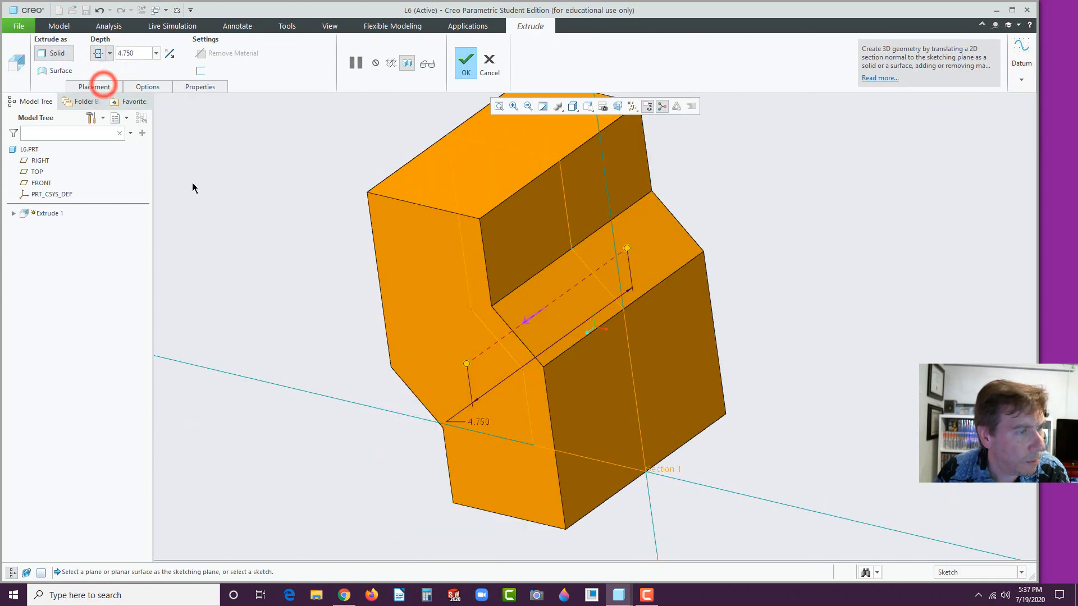
{"action": "left_click", "coordinate": [344, 595]}
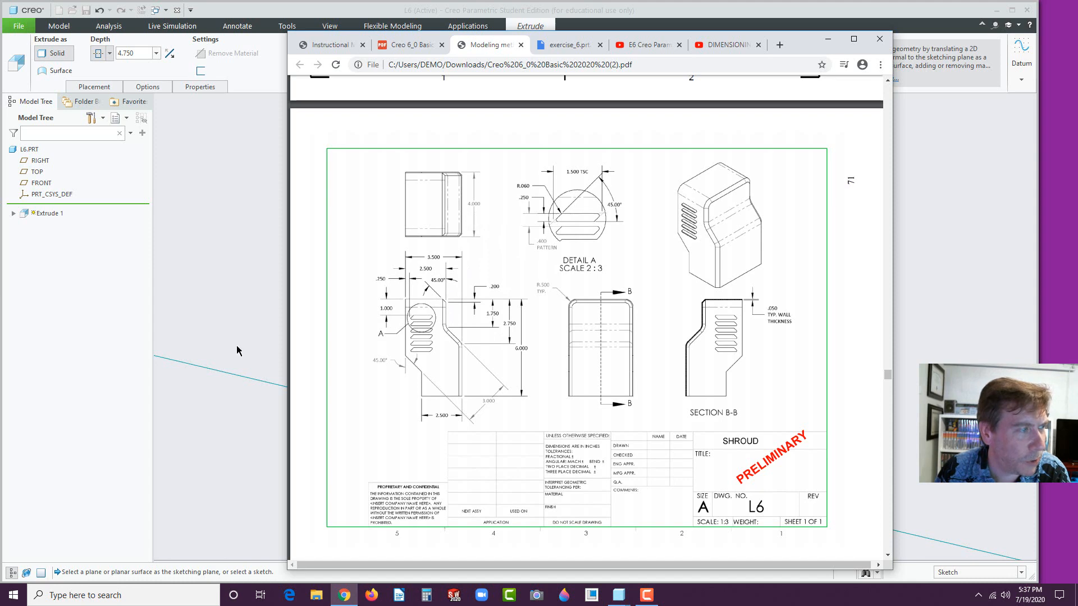
{"action": "left_click", "coordinate": [110, 351]}
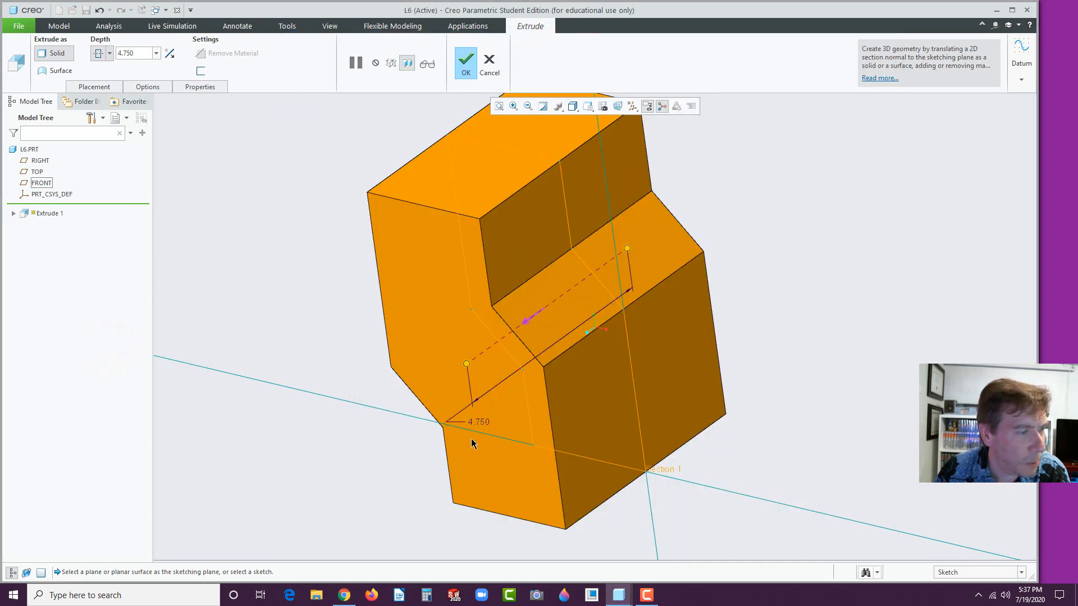
{"action": "double_click", "coordinate": [480, 422]}
{"action": "type", "text": "4"}
{"action": "key", "text": "Return"}
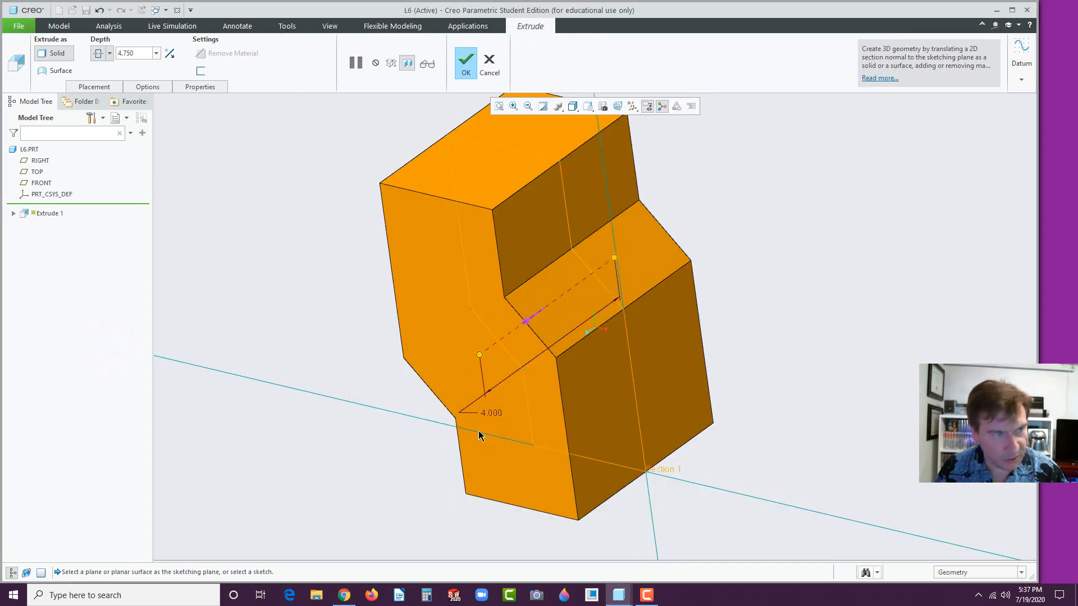
{"action": "left_click", "coordinate": [466, 62]}
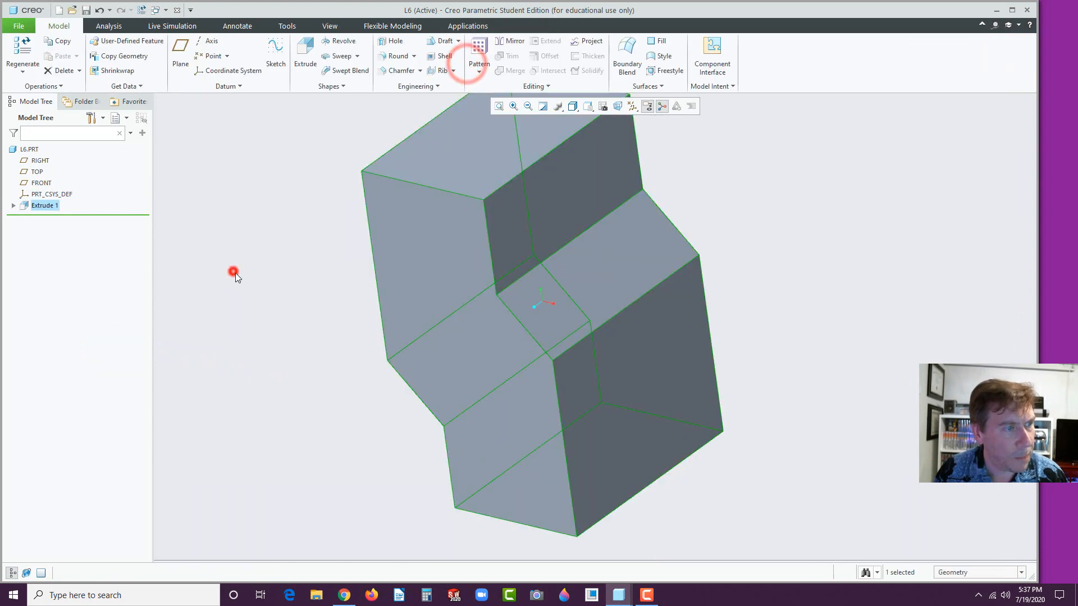
Round the two short top side edges and both bend edges of the stepped front with a 0.5 radius, per the shroud drawing.
{"action": "left_click", "coordinate": [344, 595]}
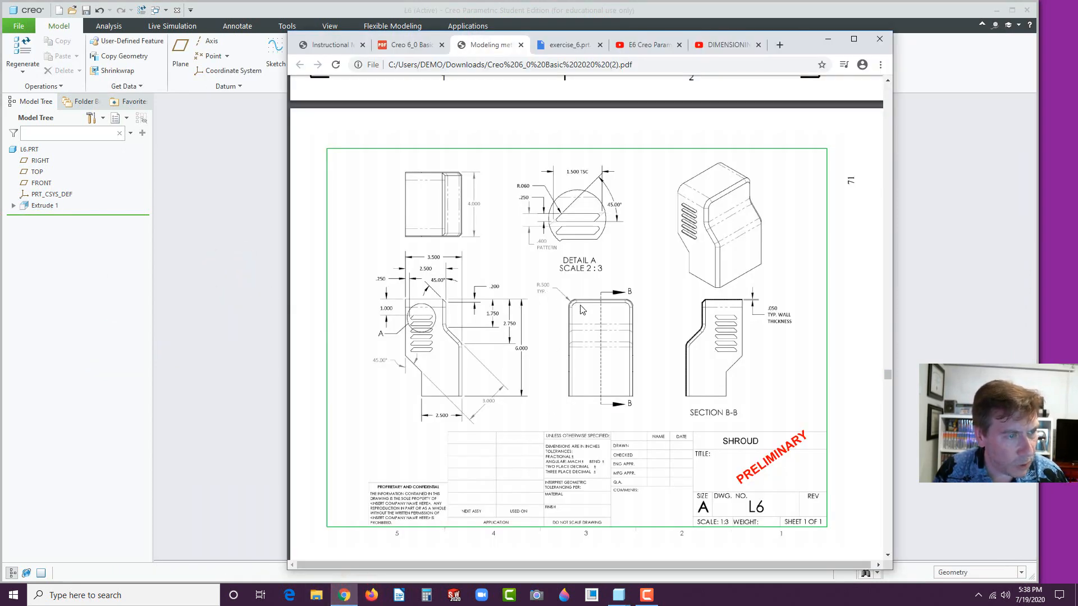
{"action": "left_click", "coordinate": [194, 398]}
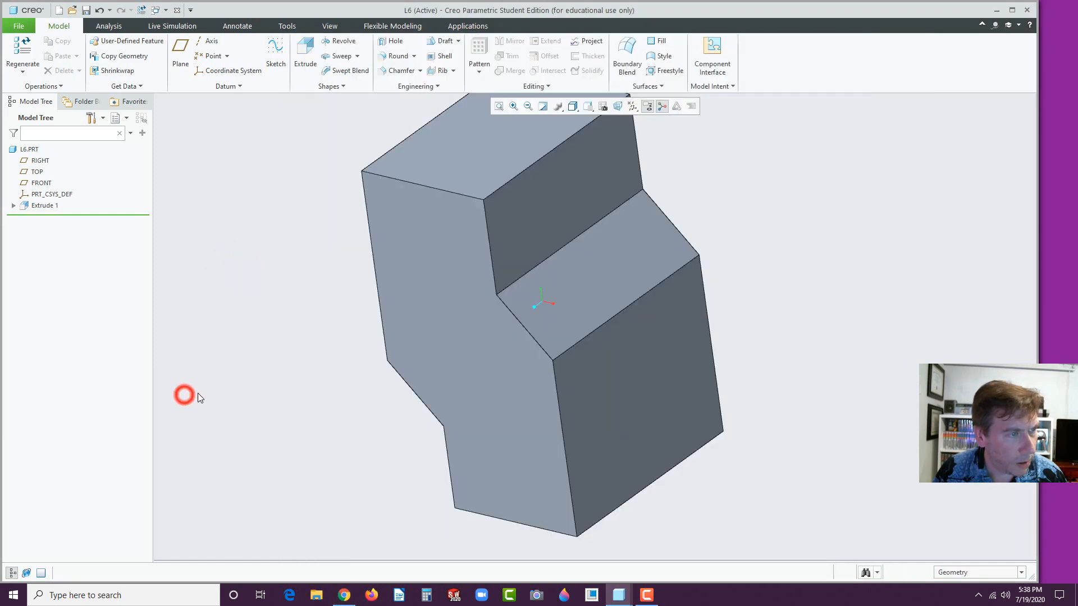
{"action": "left_click", "coordinate": [388, 55]}
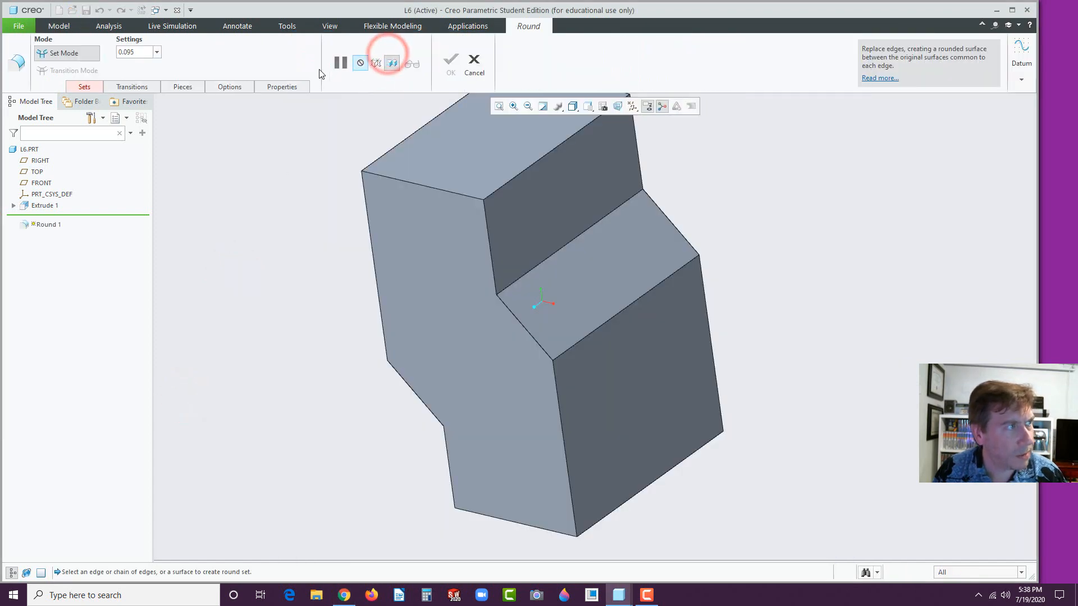
{"action": "left_click", "coordinate": [144, 54]}
{"action": "type", "text": "0.5"}
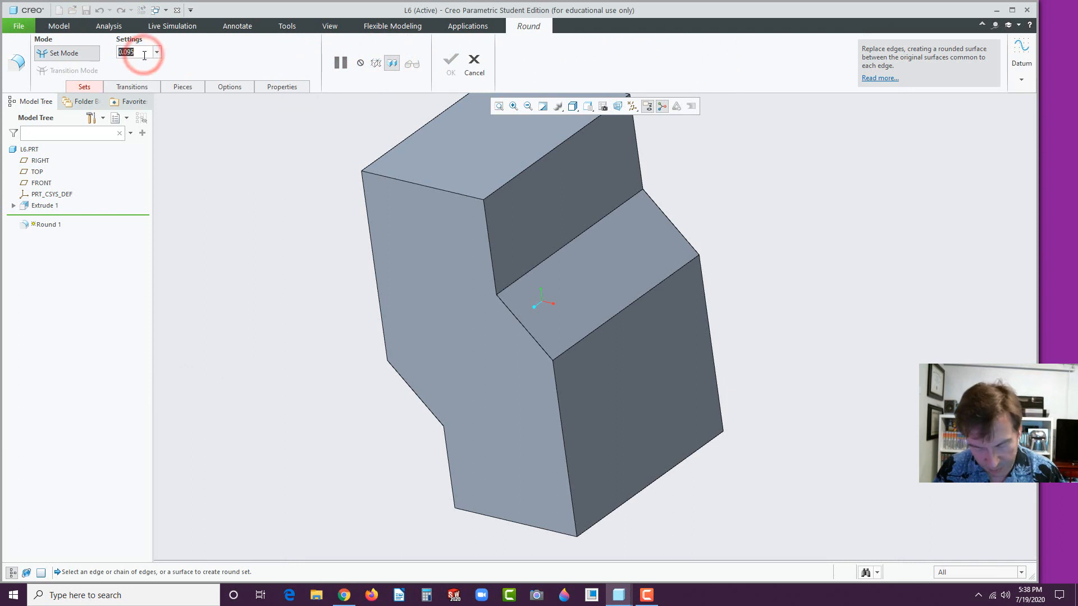
{"action": "key", "text": "Return"}
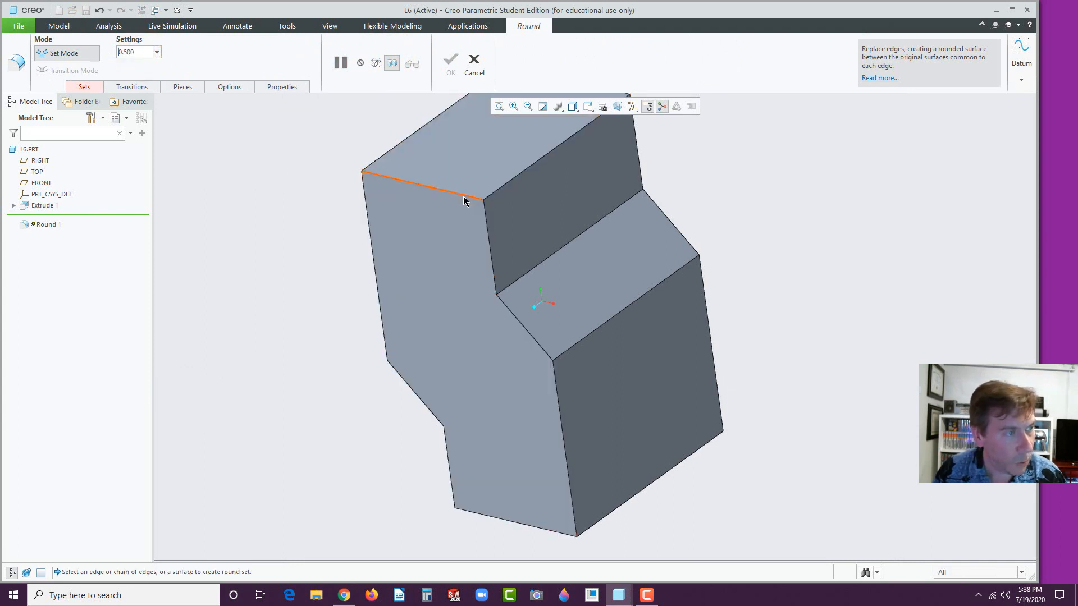
{"action": "left_click", "coordinate": [465, 196]}
{"action": "scroll", "coordinate": [512, 244], "scroll_direction": "down", "scroll_amount": 3}
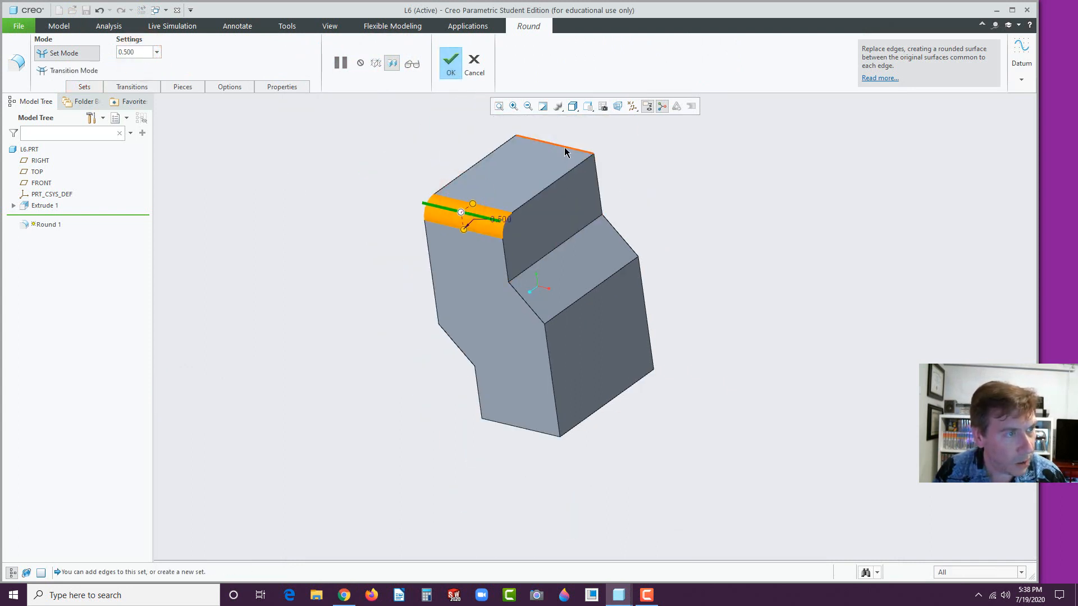
{"action": "left_click", "coordinate": [566, 149]}
{"action": "left_click", "coordinate": [557, 251]}
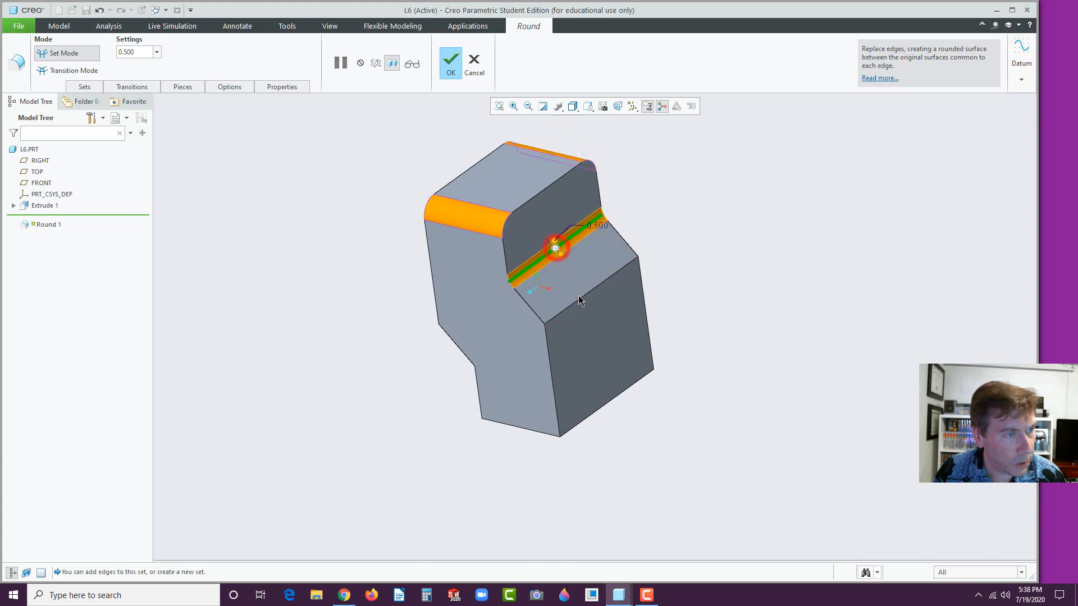
{"action": "left_click", "coordinate": [583, 295]}
{"action": "left_click", "coordinate": [450, 75]}
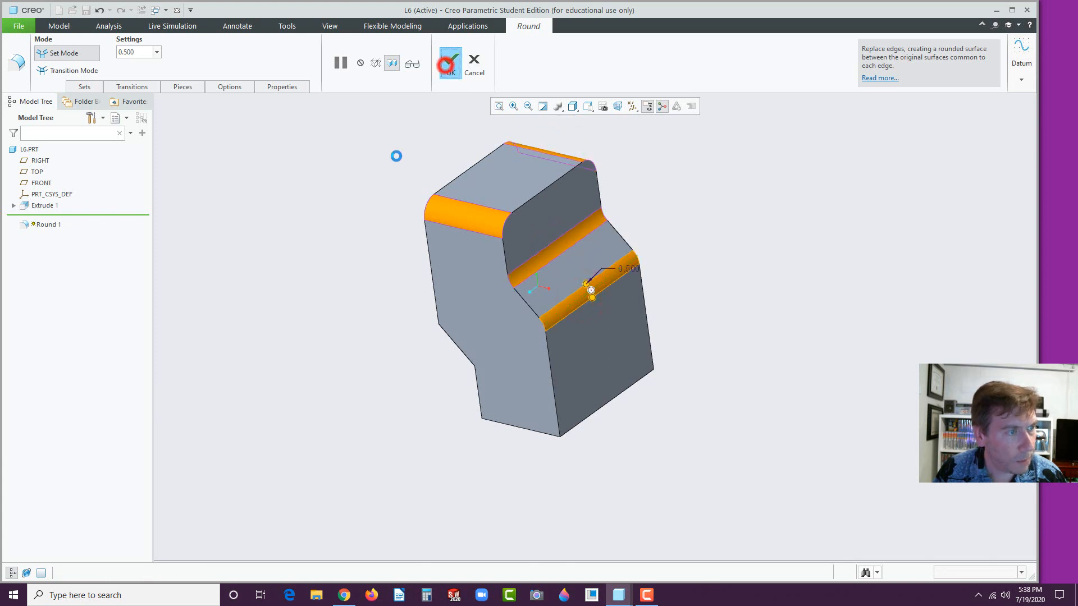
Chamfer the tangent edge chain around the stepped front face with a 45 x D chamfer of 0.2, per the shroud drawing.
{"action": "left_click", "coordinate": [345, 595]}
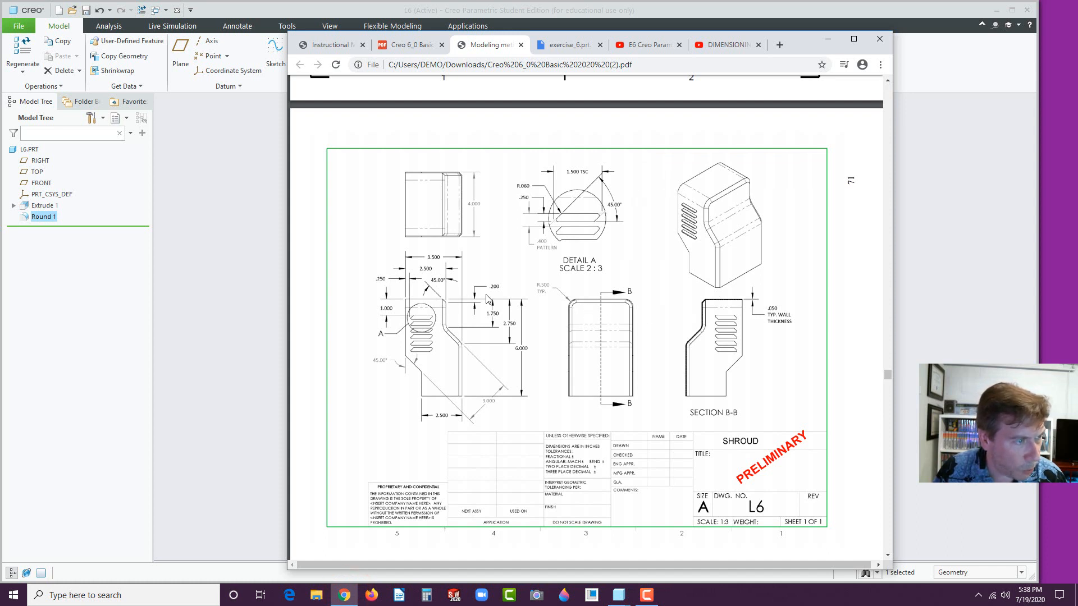
{"action": "left_click", "coordinate": [68, 383]}
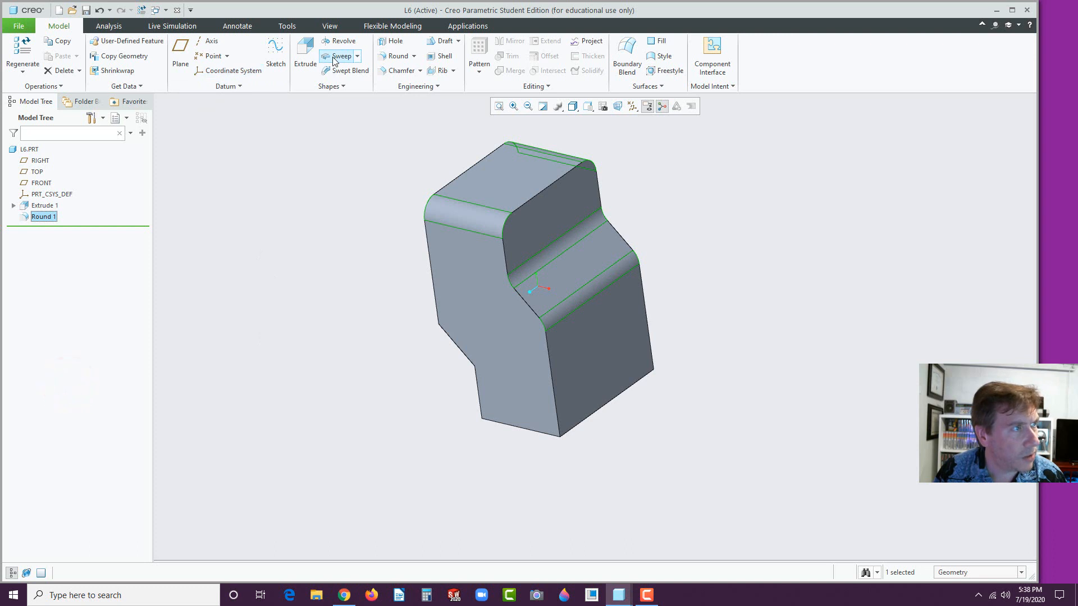
{"action": "left_click", "coordinate": [397, 72]}
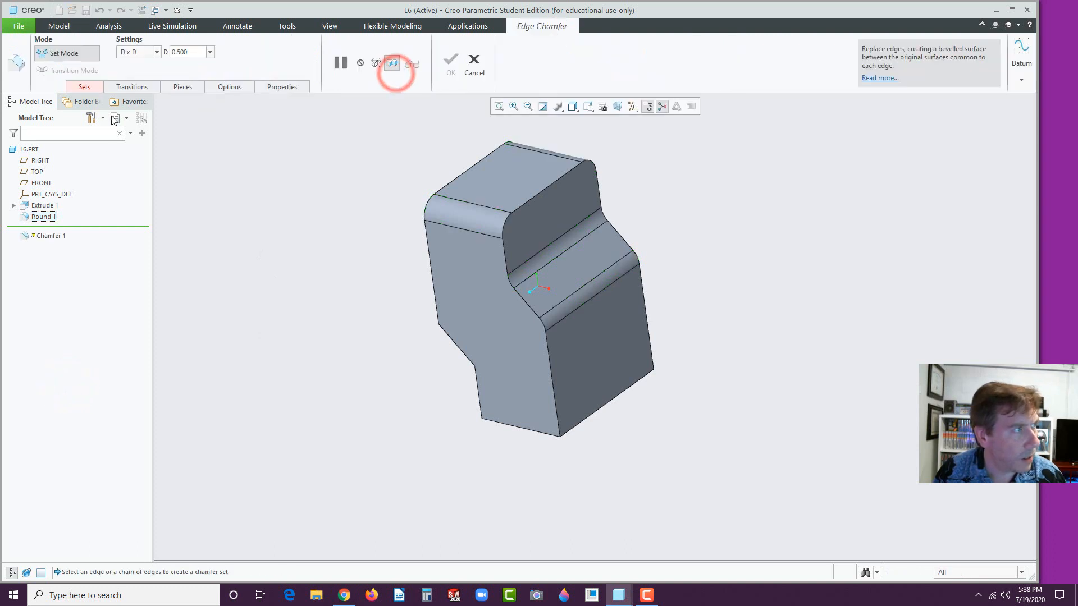
{"action": "left_click", "coordinate": [158, 52]}
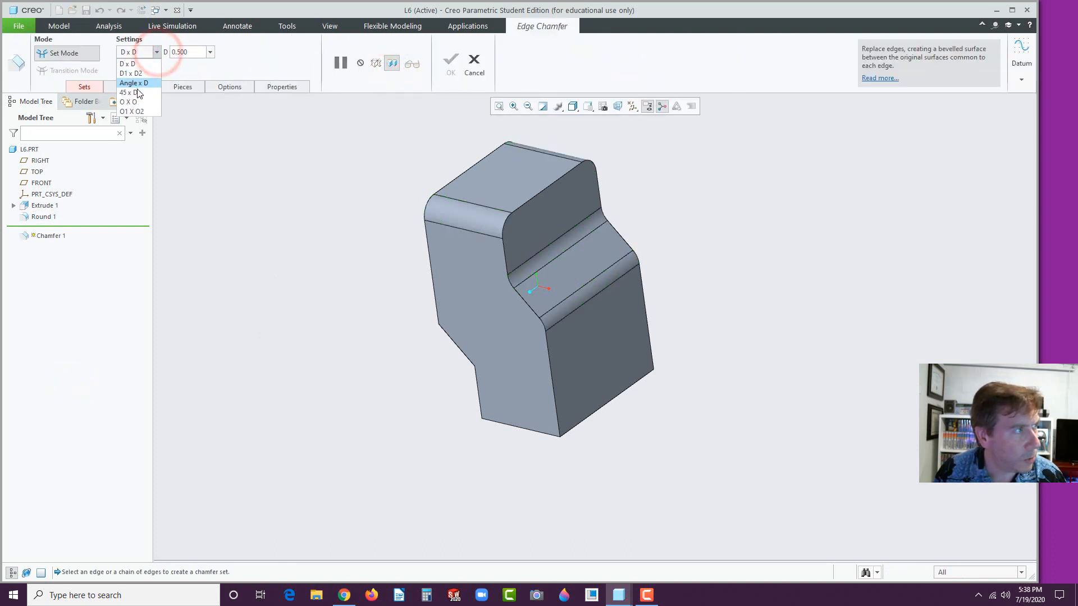
{"action": "left_click", "coordinate": [134, 86]}
{"action": "left_click", "coordinate": [196, 51]}
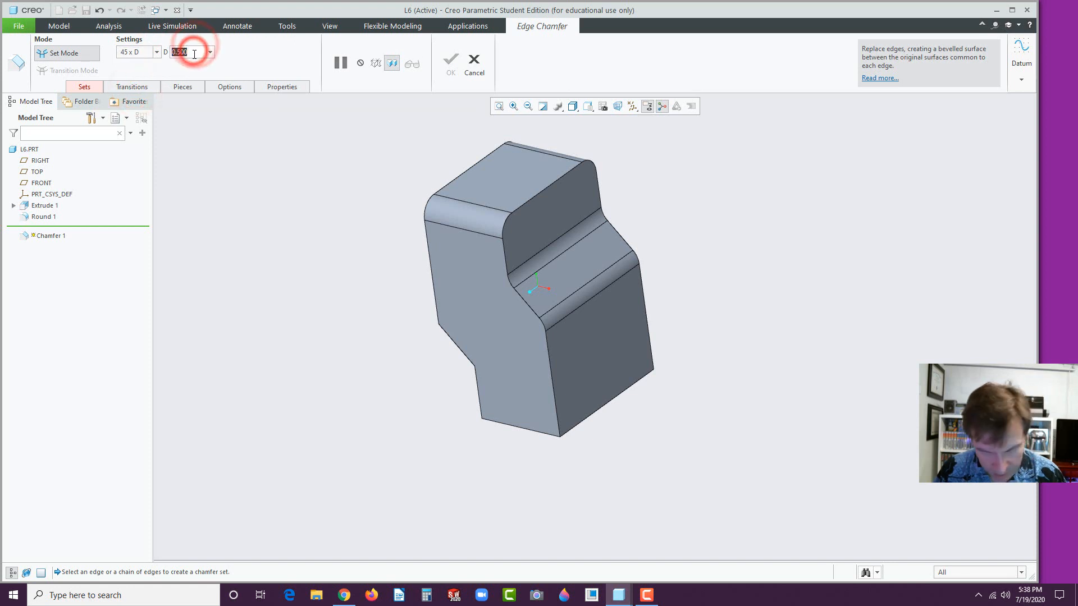
{"action": "type", "text": ".2"}
{"action": "key", "text": "Return"}
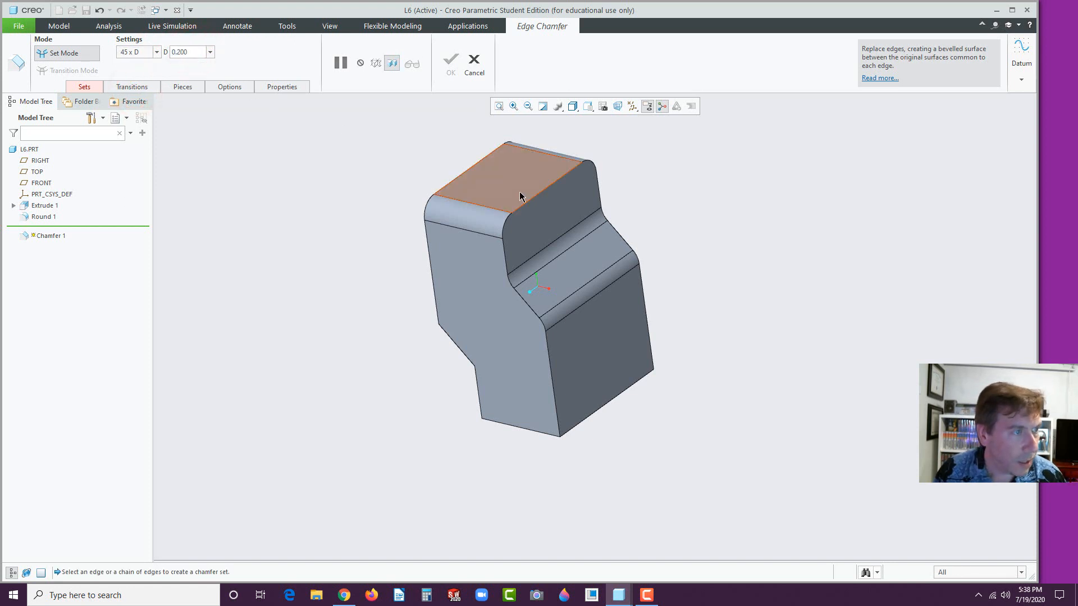
{"action": "left_click", "coordinate": [549, 193]}
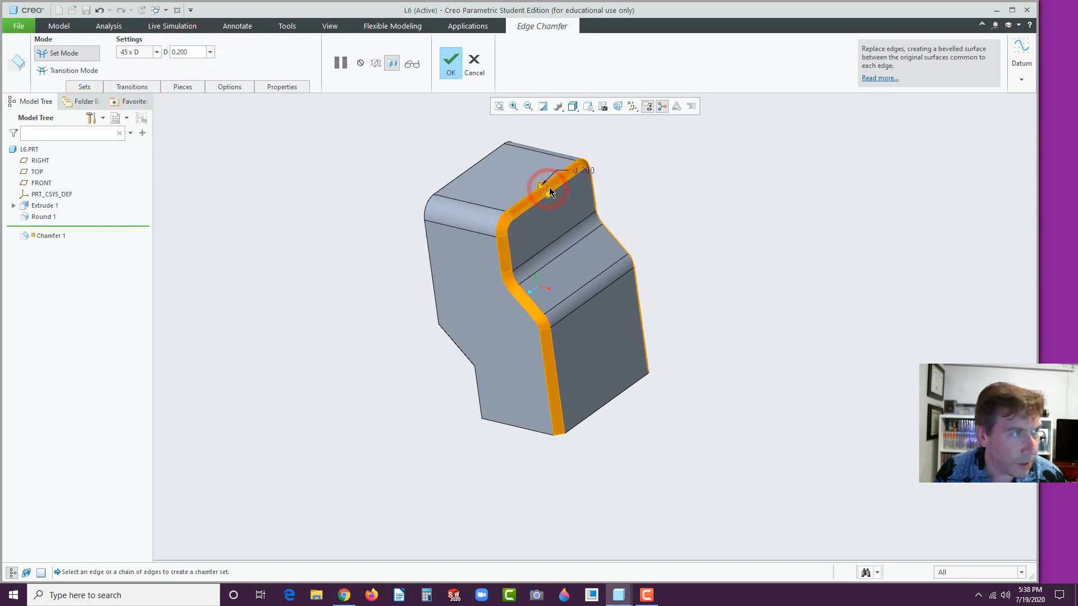
{"action": "left_click", "coordinate": [451, 62]}
{"action": "left_click", "coordinate": [324, 211]}
Shell the solid to a 0.050 wall thickness, removing the bottom face and the three back faces, per the shroud drawing.
{"action": "mouse_move", "coordinate": [325, 211]}
{"action": "middle_mouse_down"}
{"action": "mouse_move", "coordinate": [397, 257]}
{"action": "mouse_move", "coordinate": [366, 306]}
{"action": "mouse_move", "coordinate": [432, 261]}
{"action": "mouse_move", "coordinate": [435, 247]}
{"action": "middle_mouse_up"}
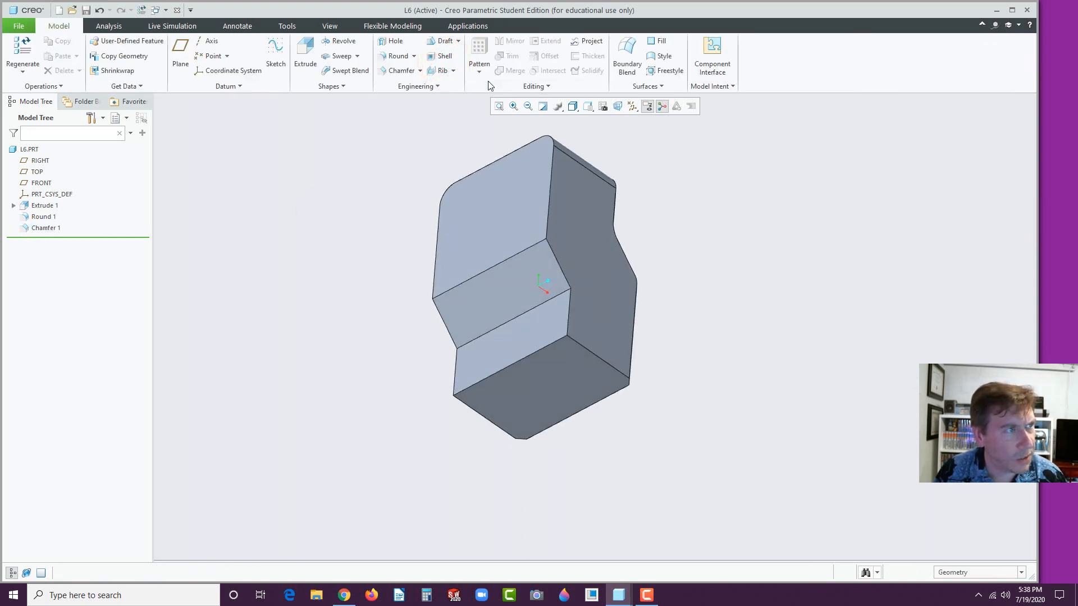
{"action": "left_click", "coordinate": [344, 595]}
{"action": "left_click", "coordinate": [211, 356]}
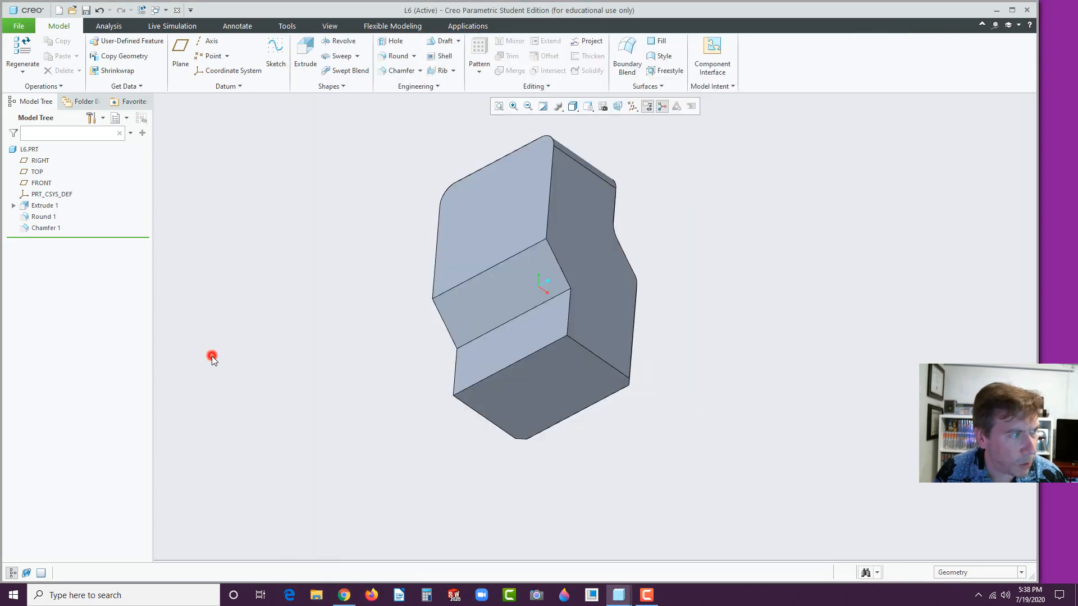
{"action": "left_click", "coordinate": [442, 57]}
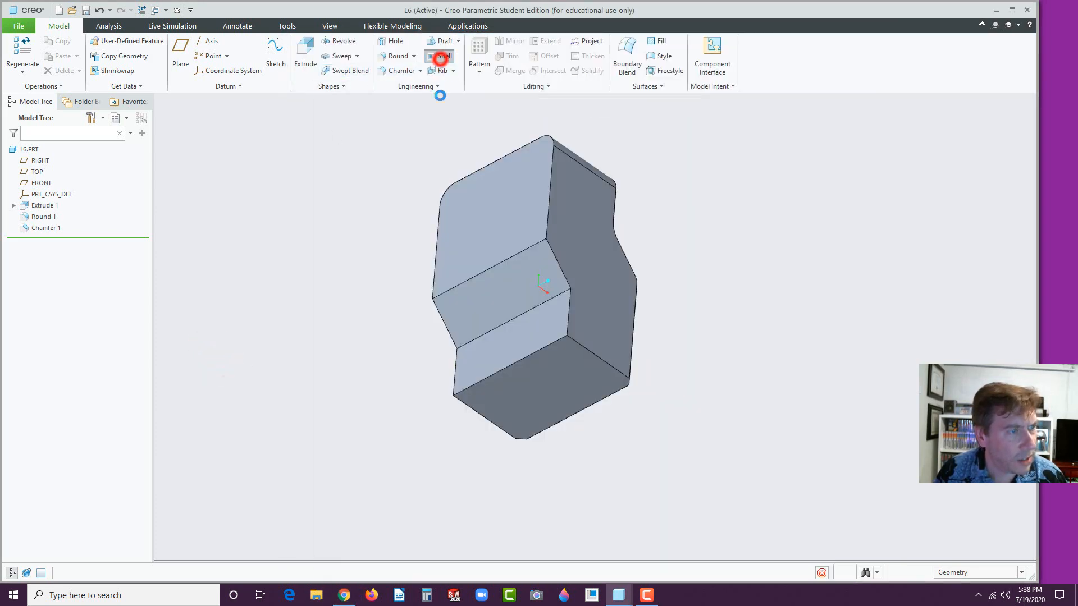
{"action": "double_click", "coordinate": [93, 65]}
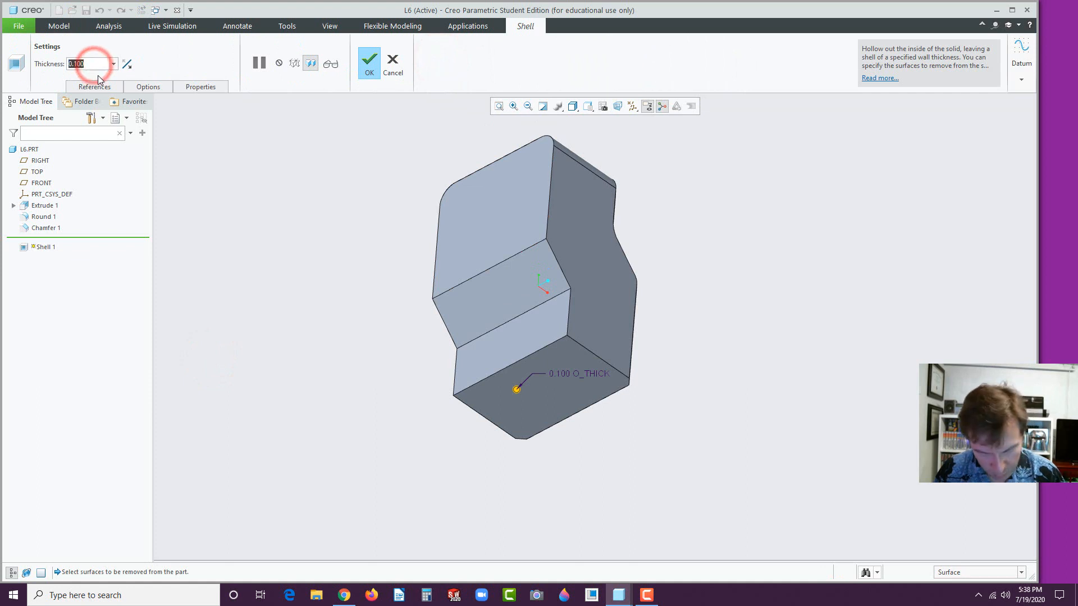
{"action": "type", "text": "0.050"}
{"action": "key", "text": "Return"}
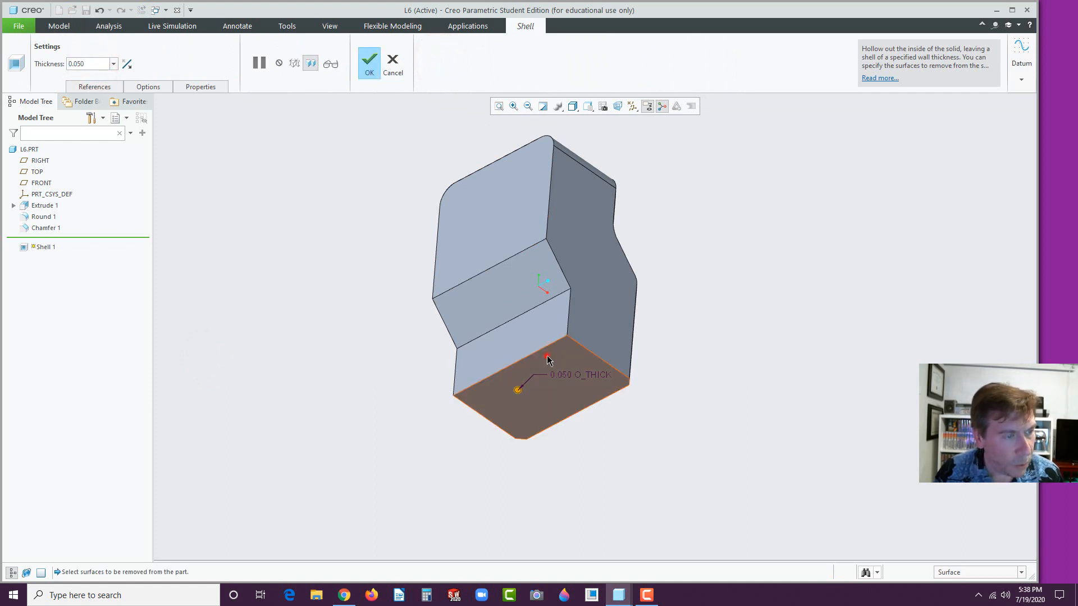
{"action": "left_click", "coordinate": [548, 360]}
{"action": "left_click", "coordinate": [510, 335], "text": "ctrl"}
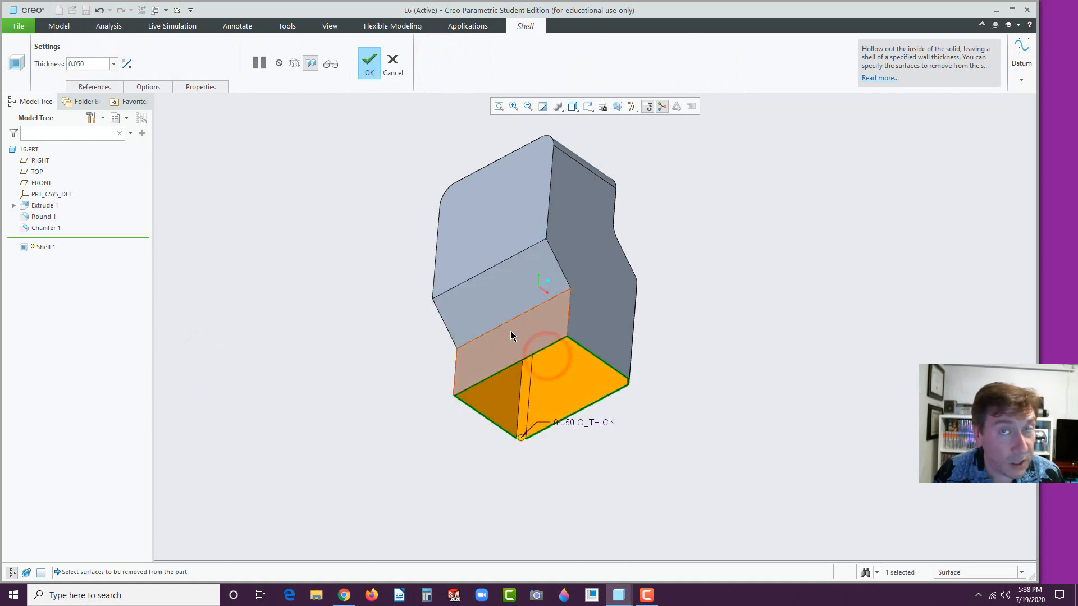
{"action": "left_click", "coordinate": [496, 297], "text": "ctrl"}
{"action": "left_click", "coordinate": [478, 242], "text": "ctrl"}
{"action": "left_click", "coordinate": [369, 62]}
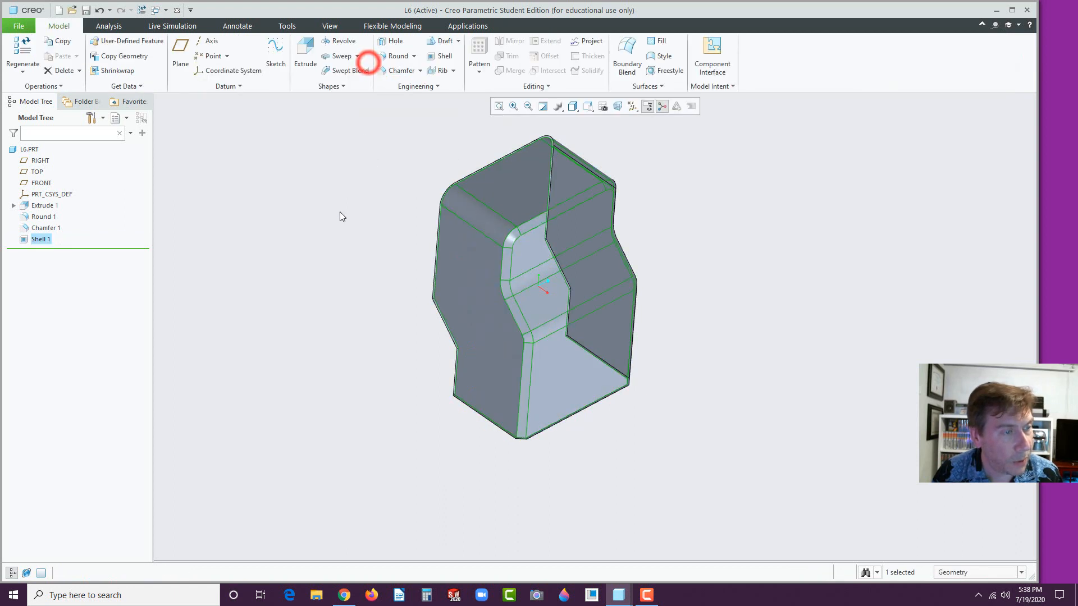
{"action": "left_click", "coordinate": [336, 219]}
Start an extrude on the flat side face and sketch a narrow parallelogram with horizontal long sides near its upper end for the vent slot.
{"action": "middle_click_drag", "start_coordinate": [336, 219], "coordinate": [479, 299]}
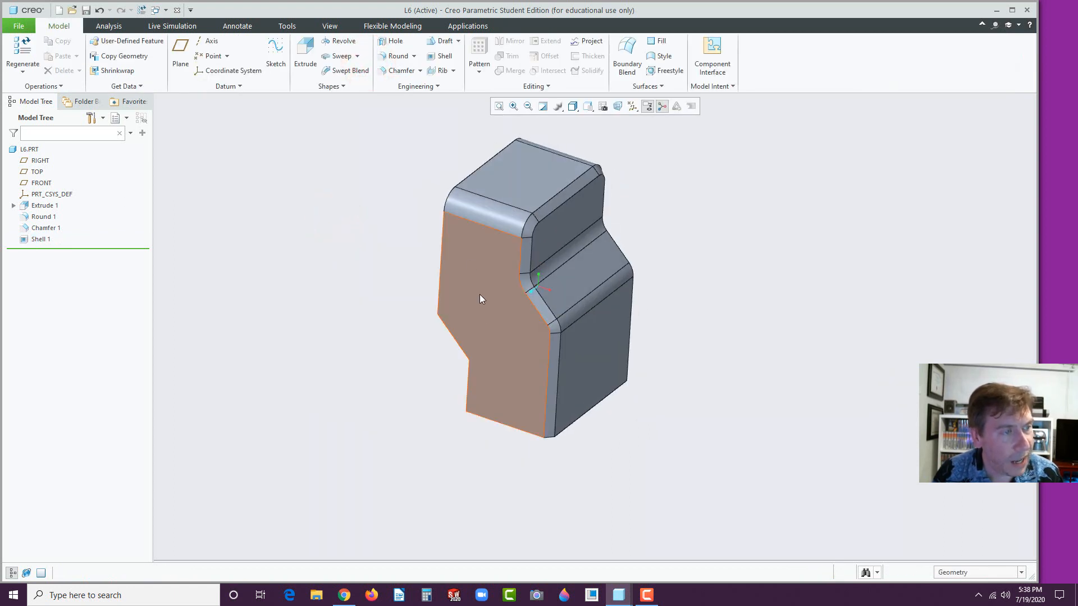
{"action": "left_click", "coordinate": [491, 264]}
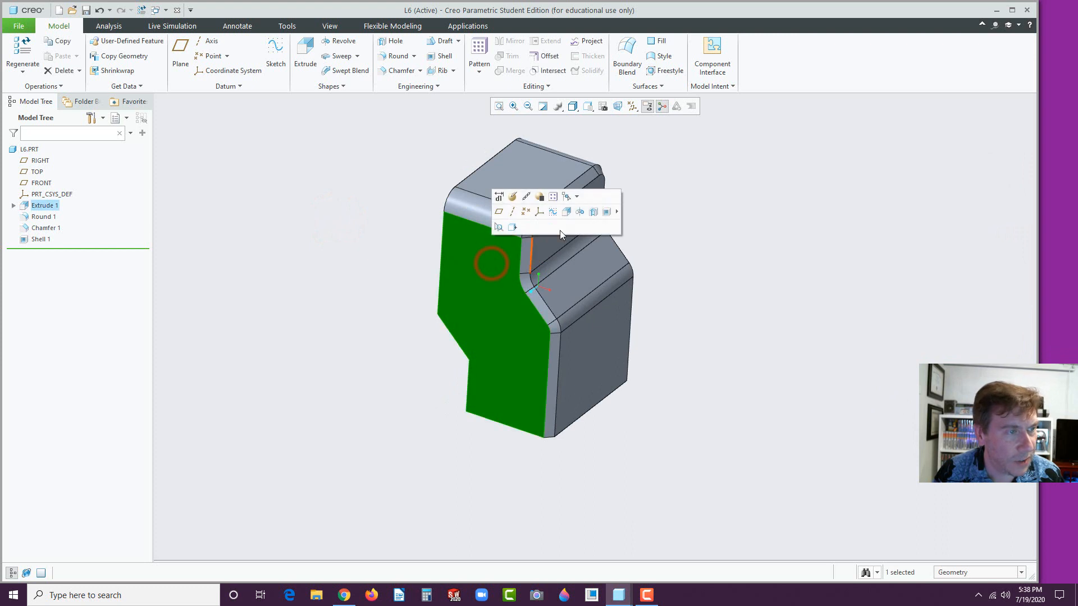
{"action": "left_click", "coordinate": [561, 212]}
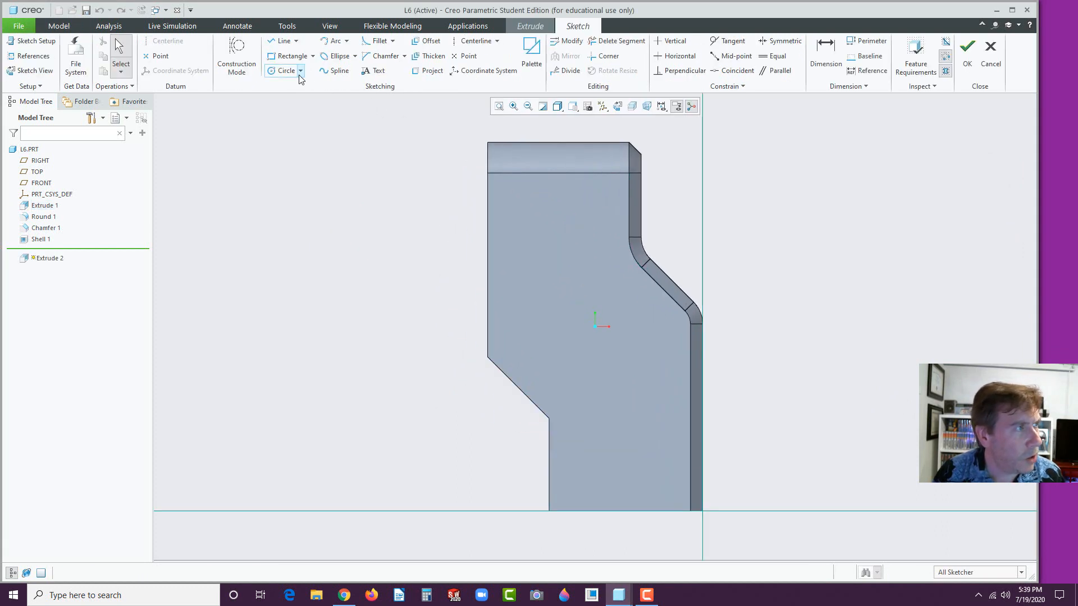
{"action": "left_click", "coordinate": [313, 57]}
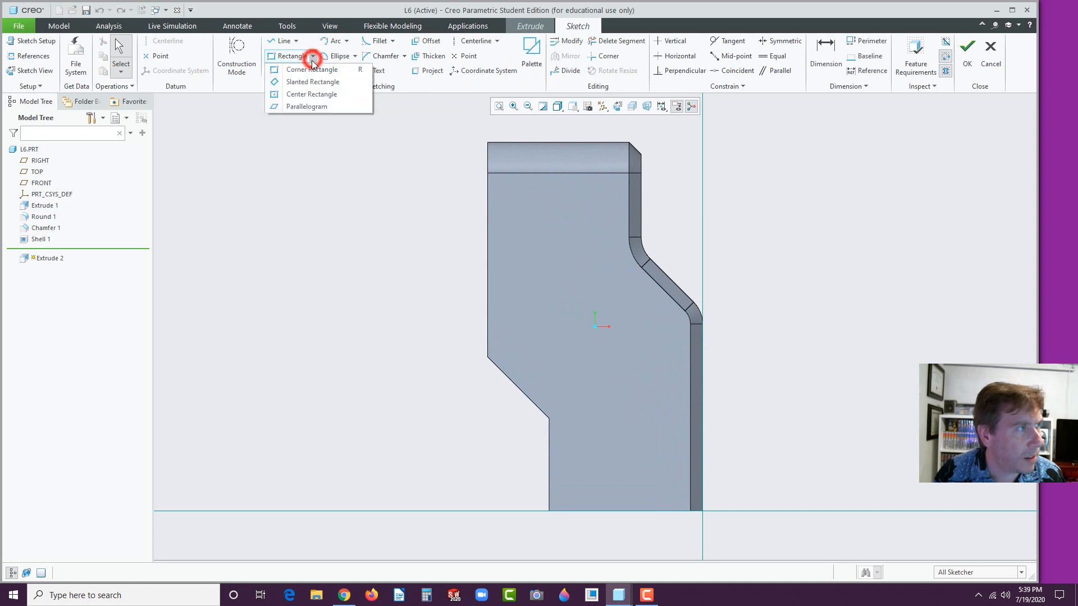
{"action": "left_click", "coordinate": [278, 109]}
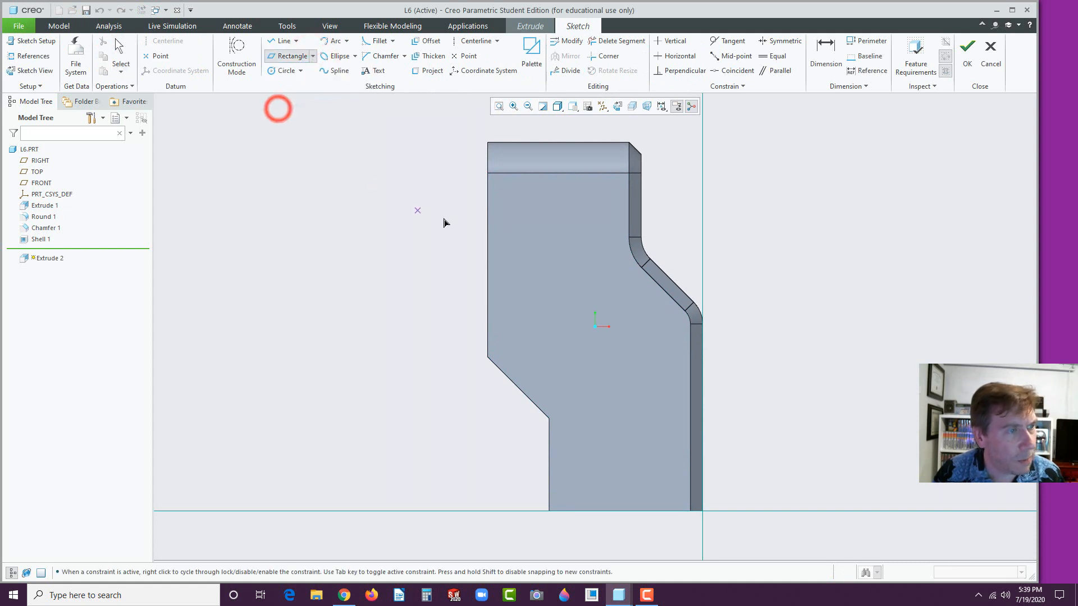
{"action": "left_click", "coordinate": [523, 218]}
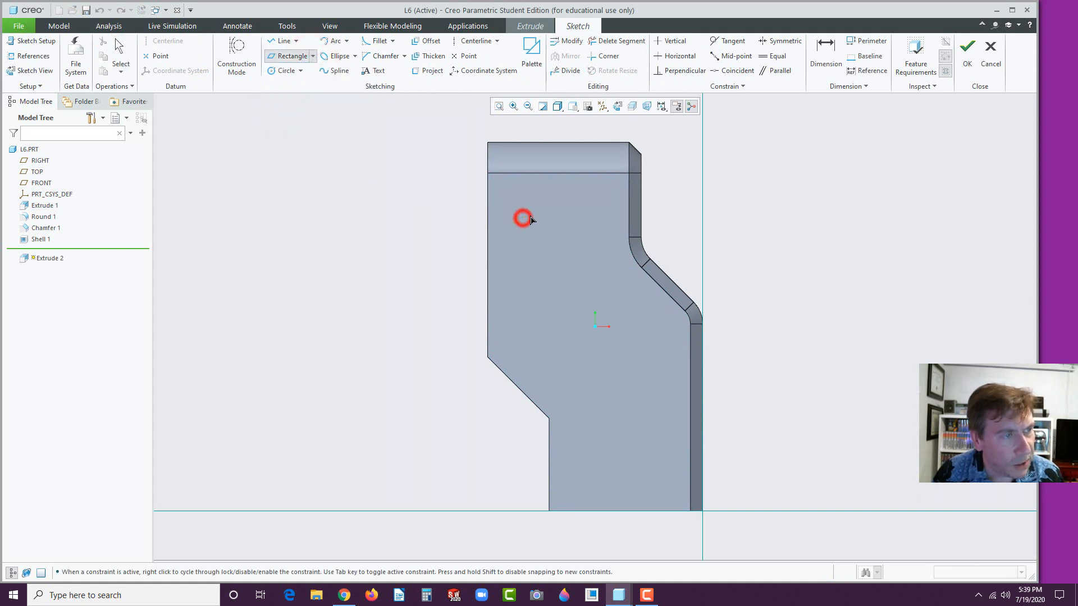
{"action": "left_click", "coordinate": [601, 218]}
{"action": "left_click", "coordinate": [614, 202]}
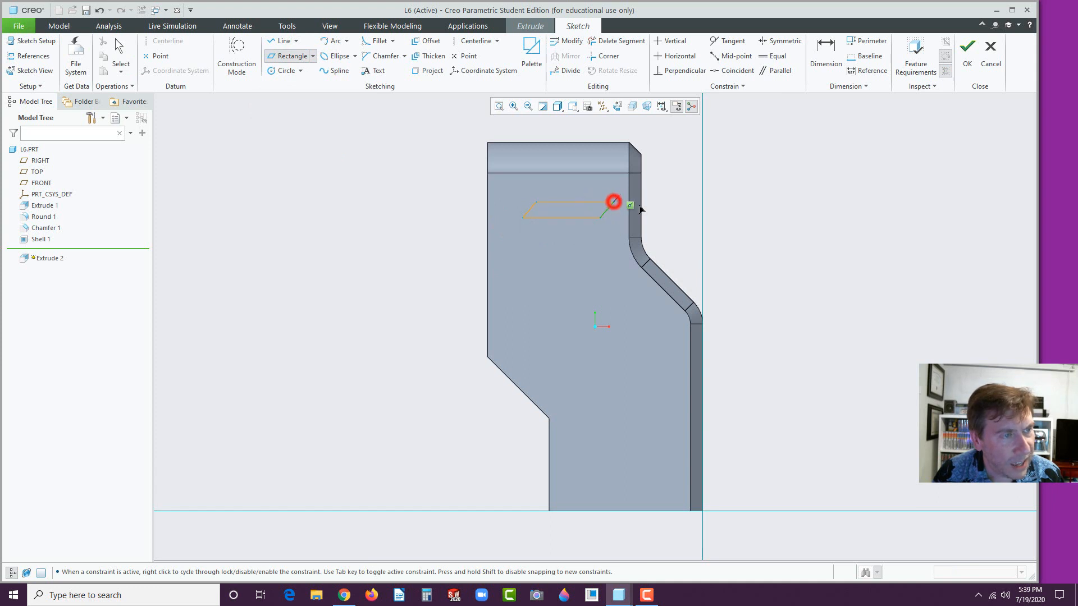
Dimension the horizontal distance from the part's upper back edge to the parallelogram's lower back corner and set it to 0.25, per the shroud drawing.
{"action": "middle_click", "coordinate": [679, 210]}
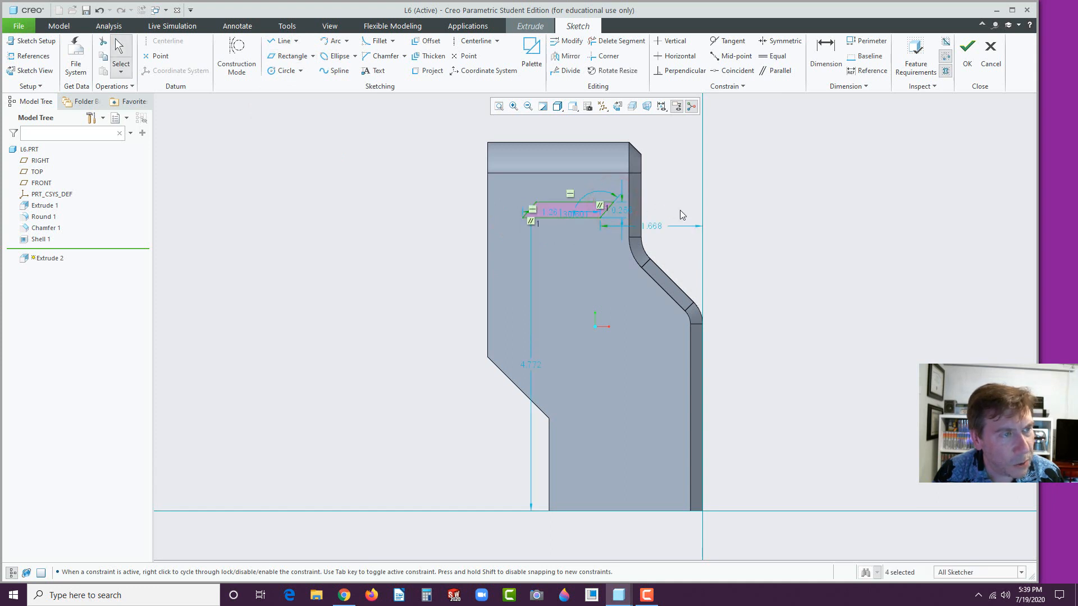
{"action": "left_click", "coordinate": [821, 45]}
{"action": "left_click", "coordinate": [523, 217]}
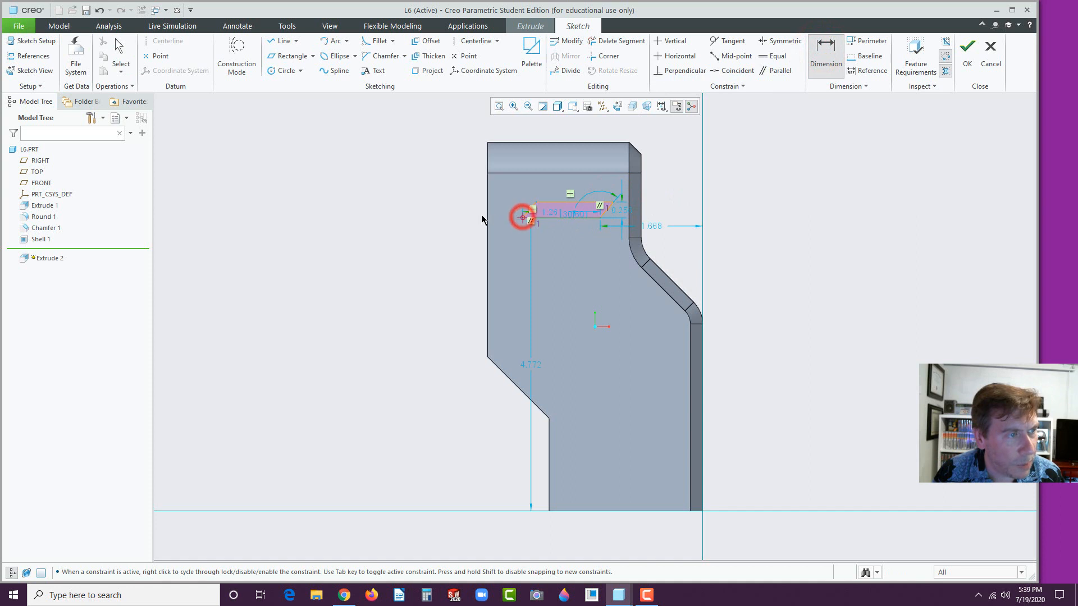
{"action": "left_click", "coordinate": [488, 219]}
{"action": "middle_click", "coordinate": [511, 126]}
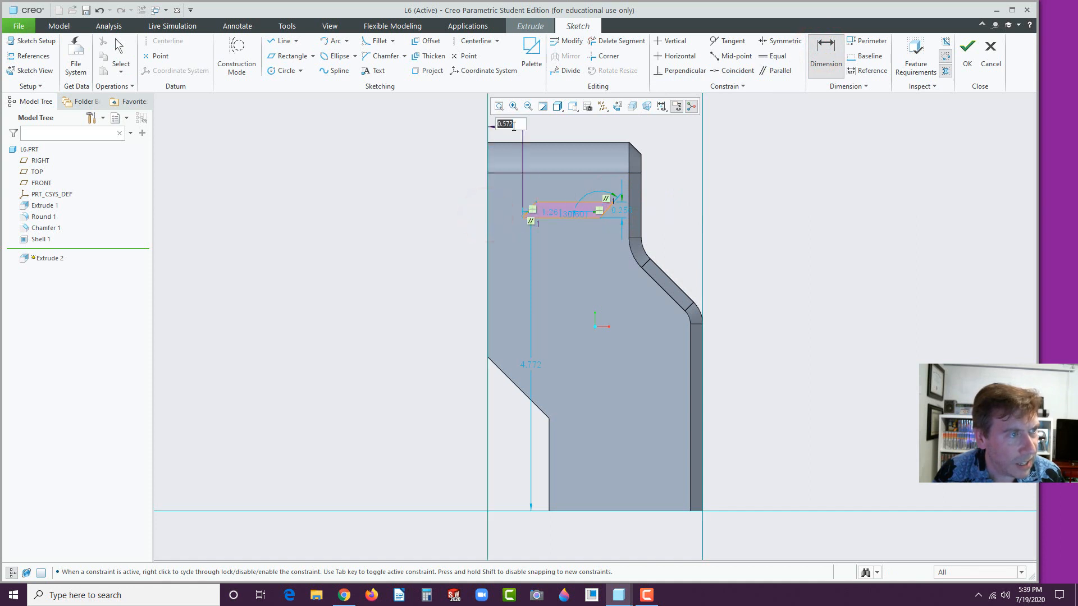
{"action": "left_click", "coordinate": [344, 595]}
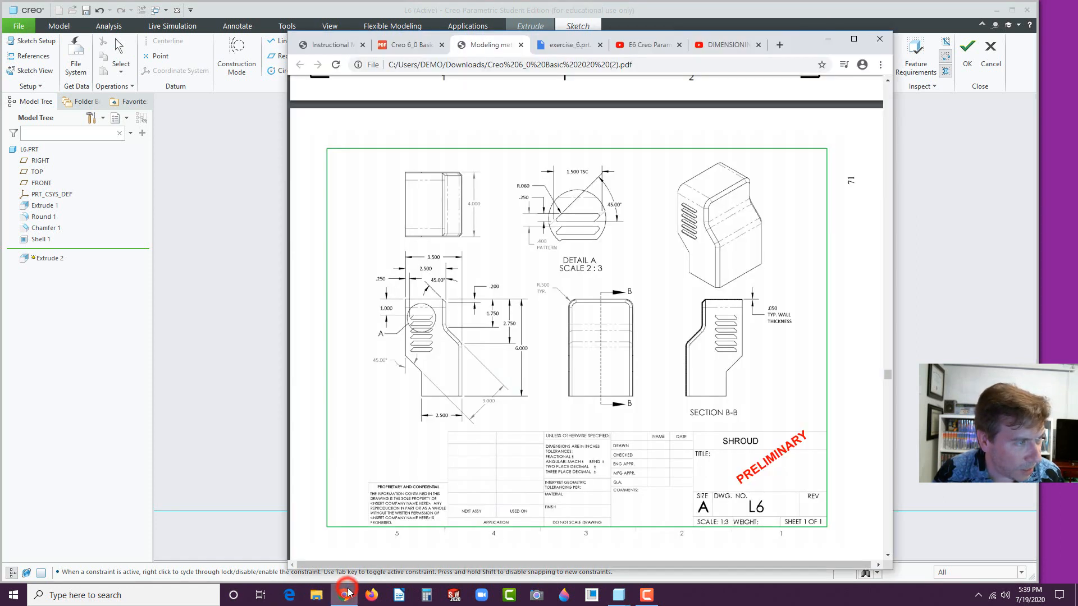
{"action": "left_click", "coordinate": [79, 385]}
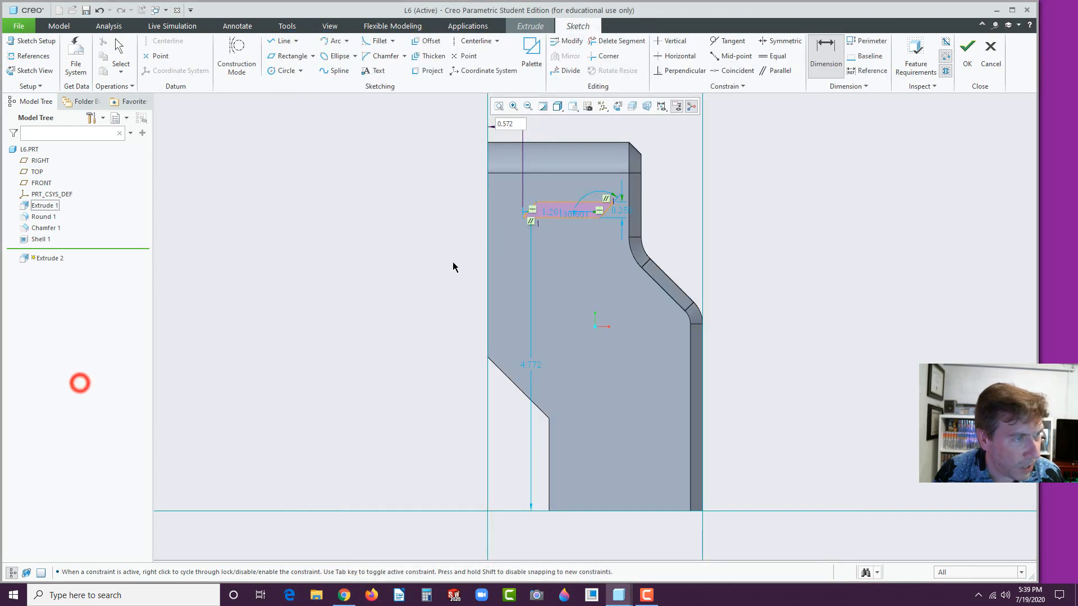
{"action": "left_click", "coordinate": [517, 121]}
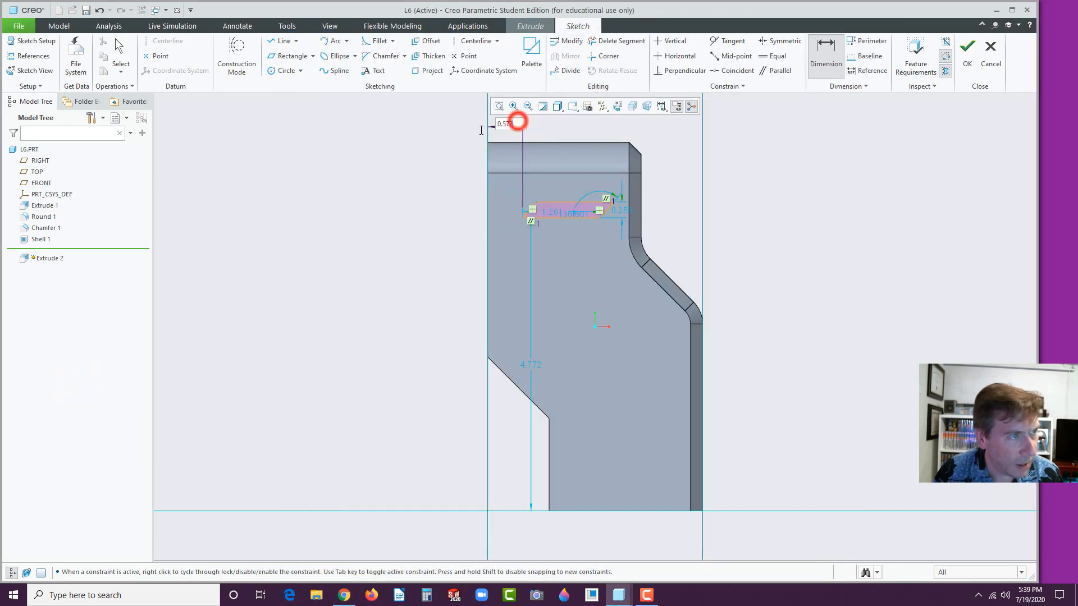
{"action": "left_click", "coordinate": [516, 122]}
{"action": "key", "text": "BackSpace"}
{"action": "type", "text": ".25"}
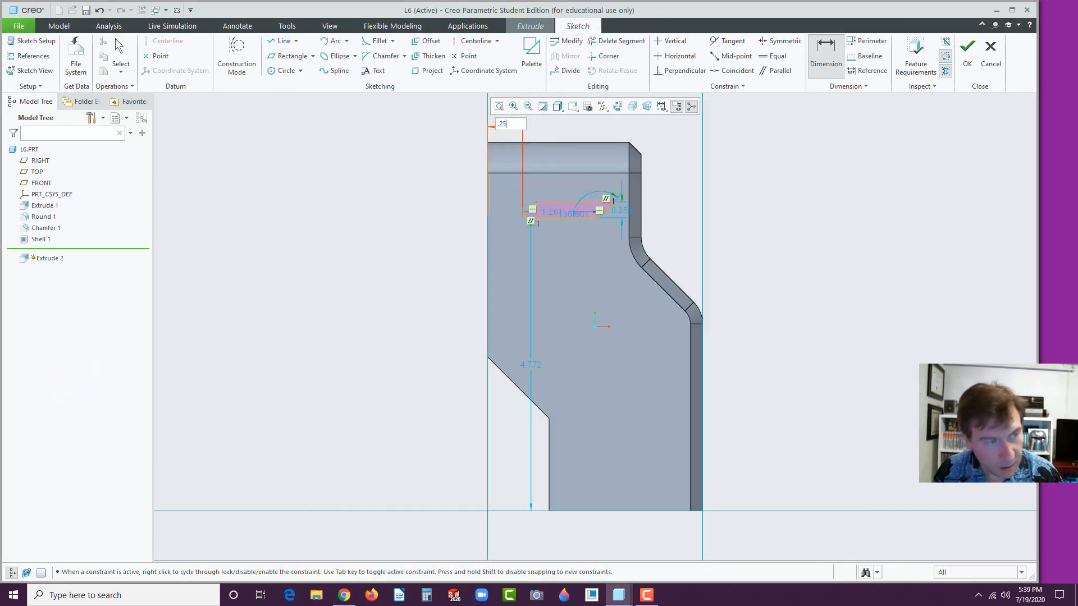
{"action": "key", "text": "Return"}
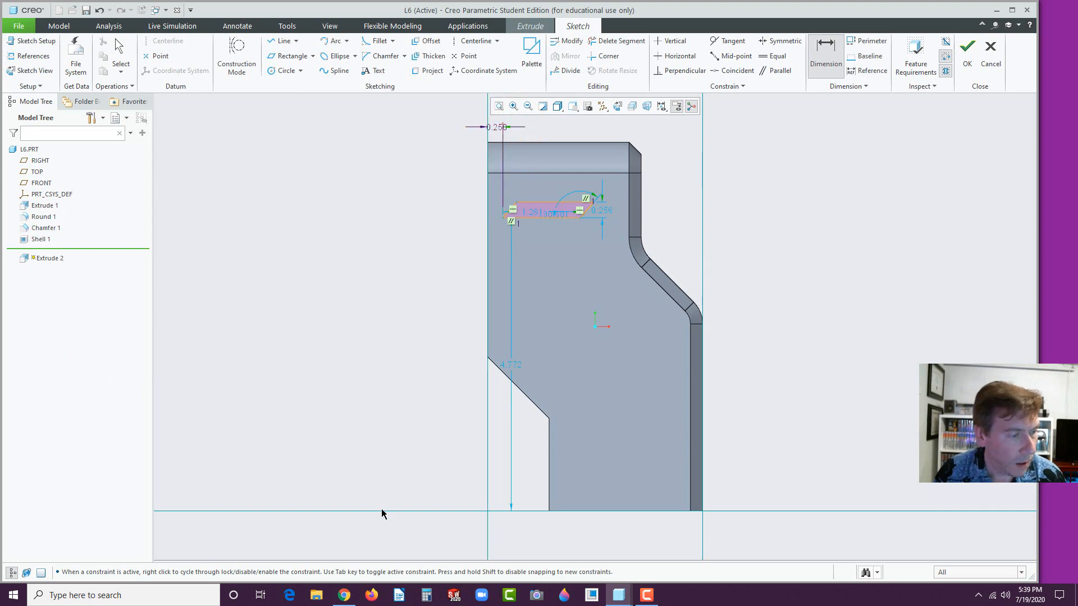
Set the parallelogram's height to 0.25, per Detail A of the shroud drawing.
{"action": "left_click", "coordinate": [344, 595]}
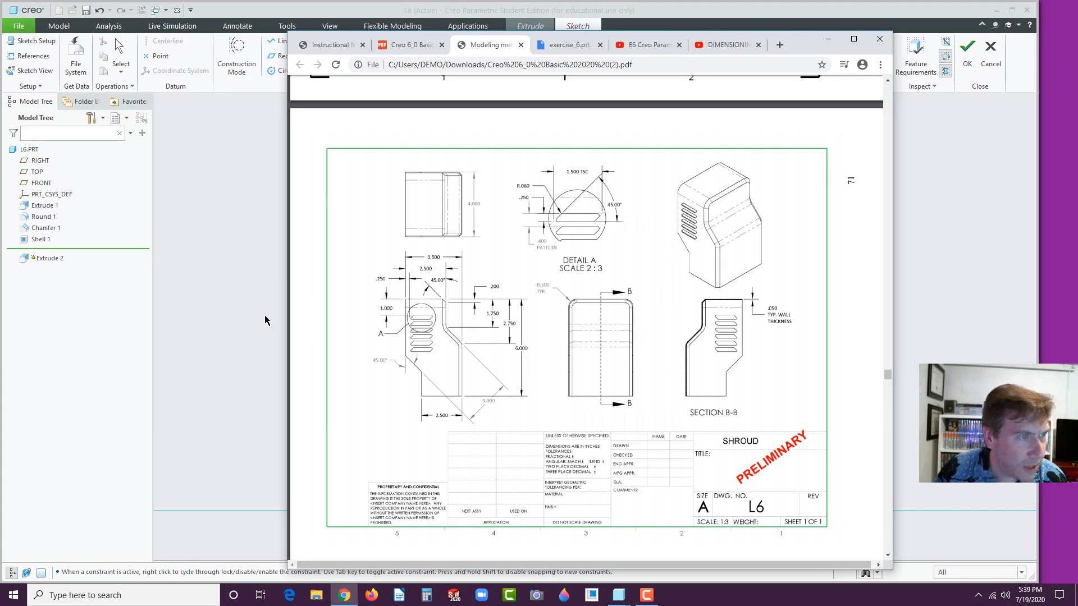
{"action": "left_click", "coordinate": [82, 375]}
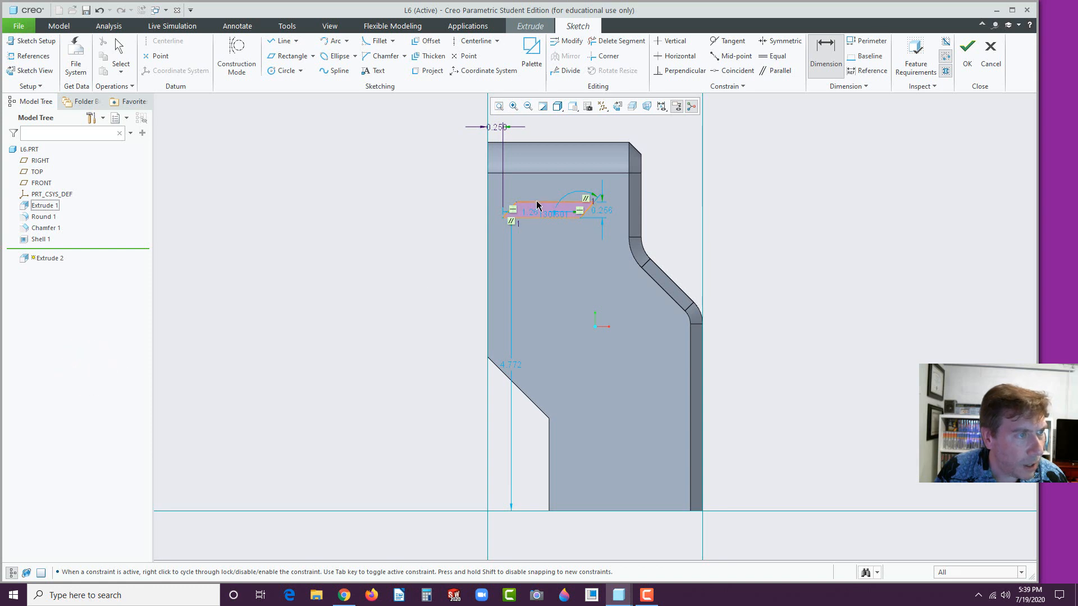
{"action": "double_click", "coordinate": [602, 211]}
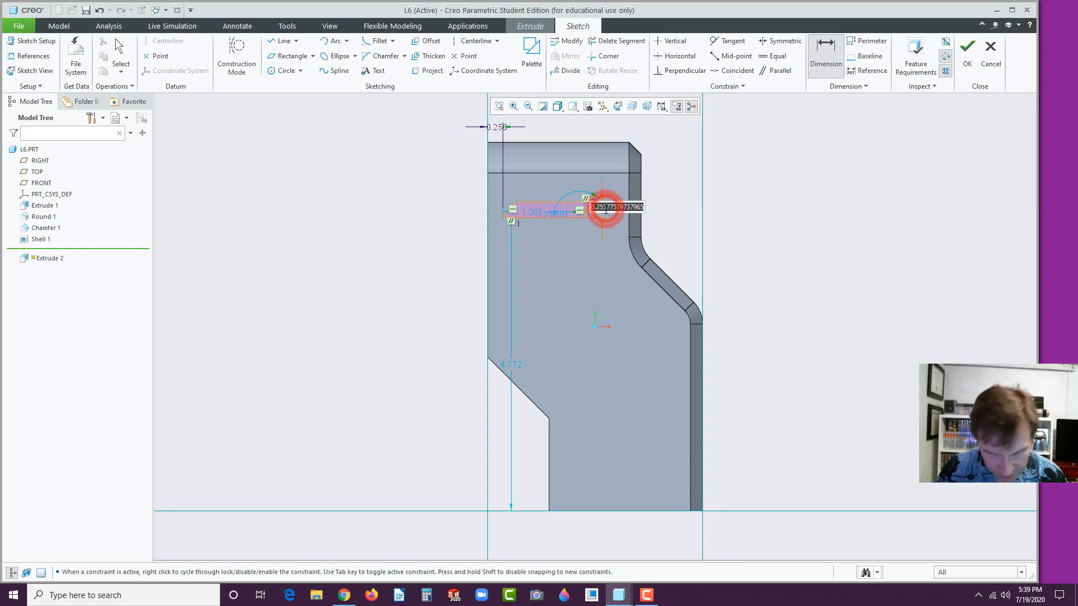
{"action": "type", "text": ".5"}
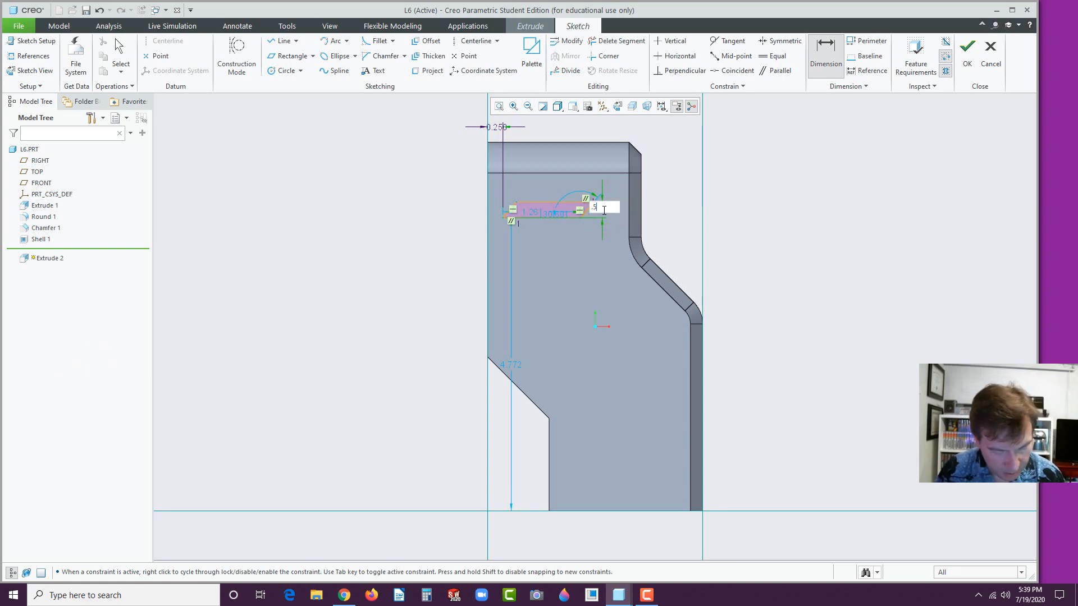
{"action": "type", "text": "5"}
{"action": "key", "text": "Return"}
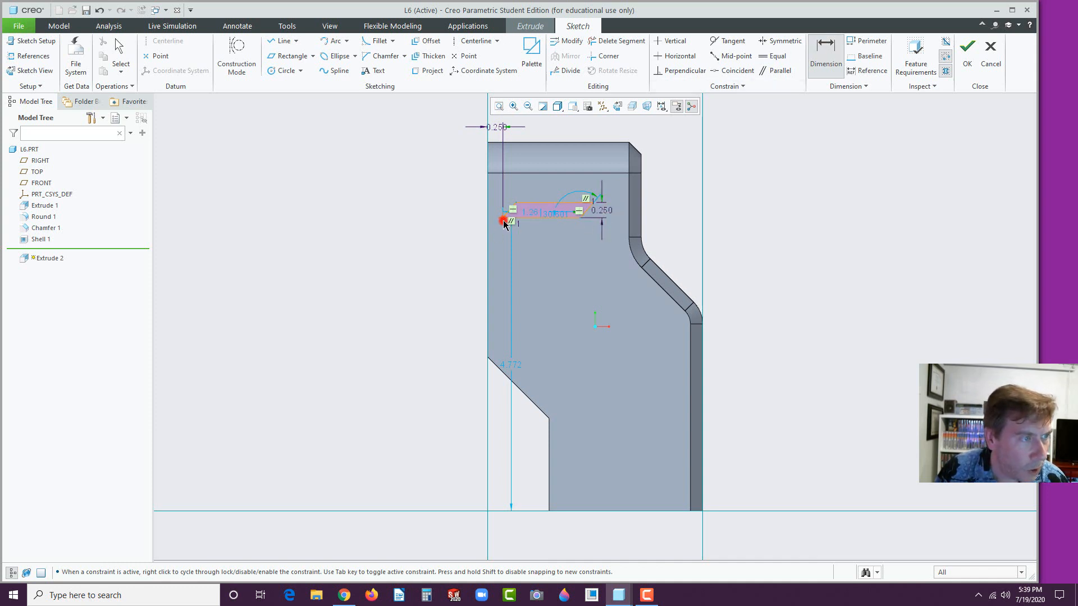
Dimension the parallelogram's overall horizontal length between its opposite sharp corners and set it to 1.5, per Detail A of the drawing.
{"action": "left_click", "coordinate": [594, 201]}
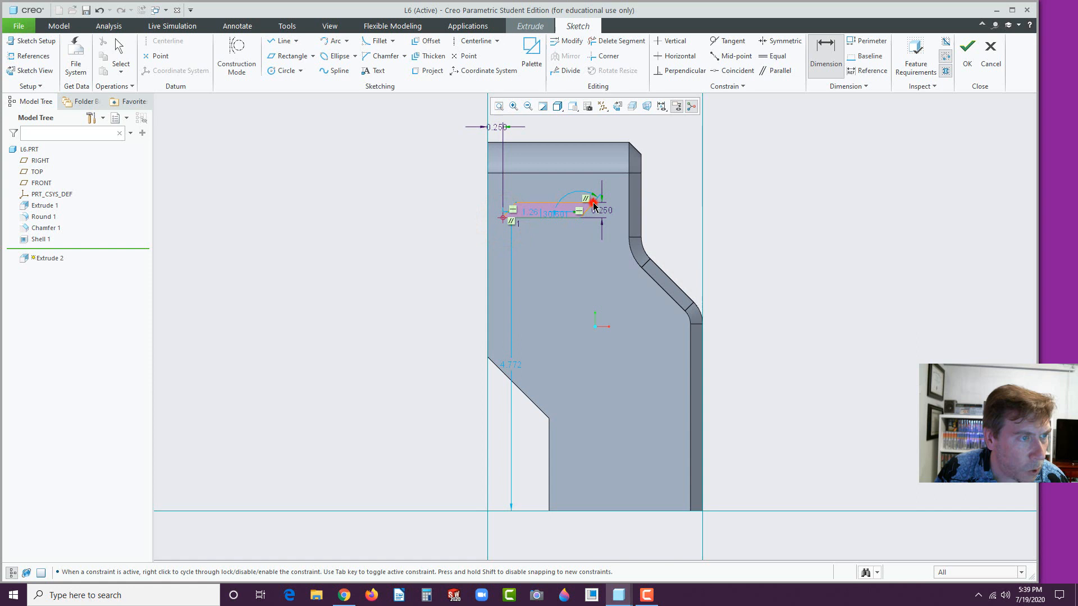
{"action": "middle_click", "coordinate": [554, 129]}
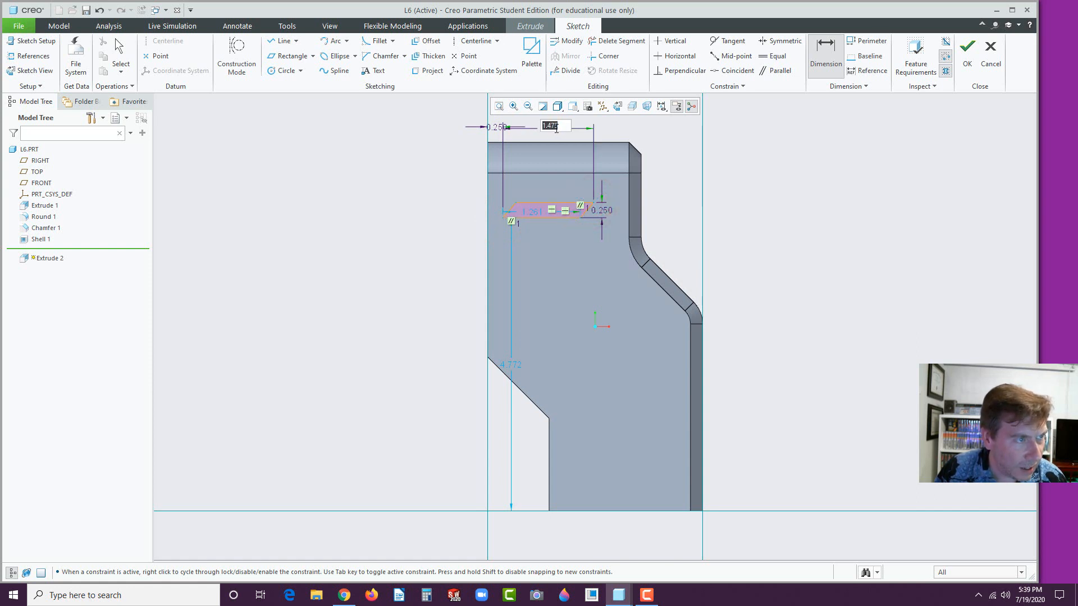
{"action": "left_click", "coordinate": [344, 595]}
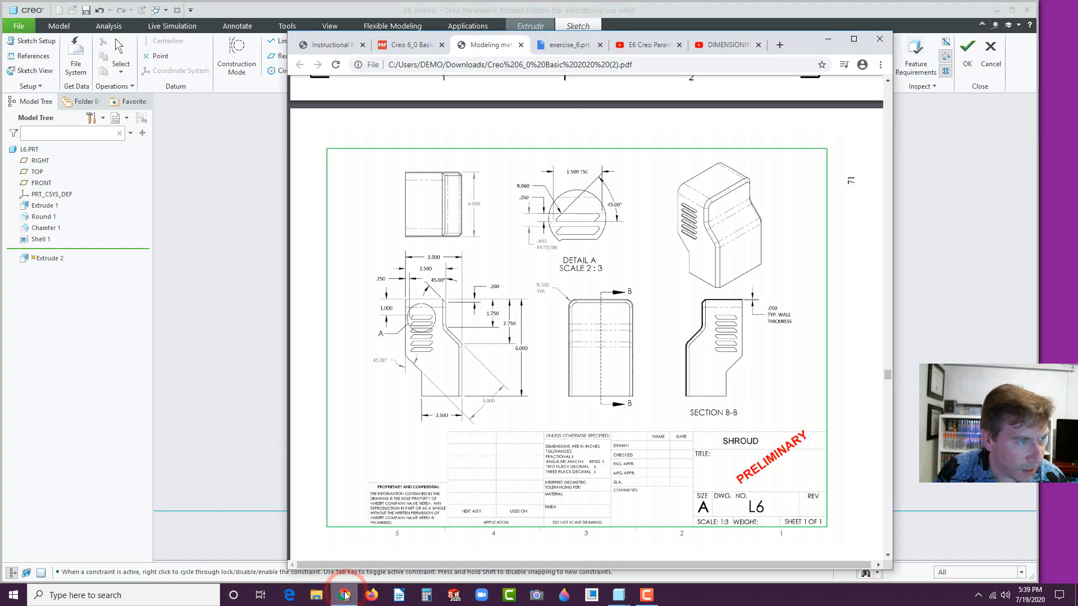
{"action": "left_click", "coordinate": [344, 595]}
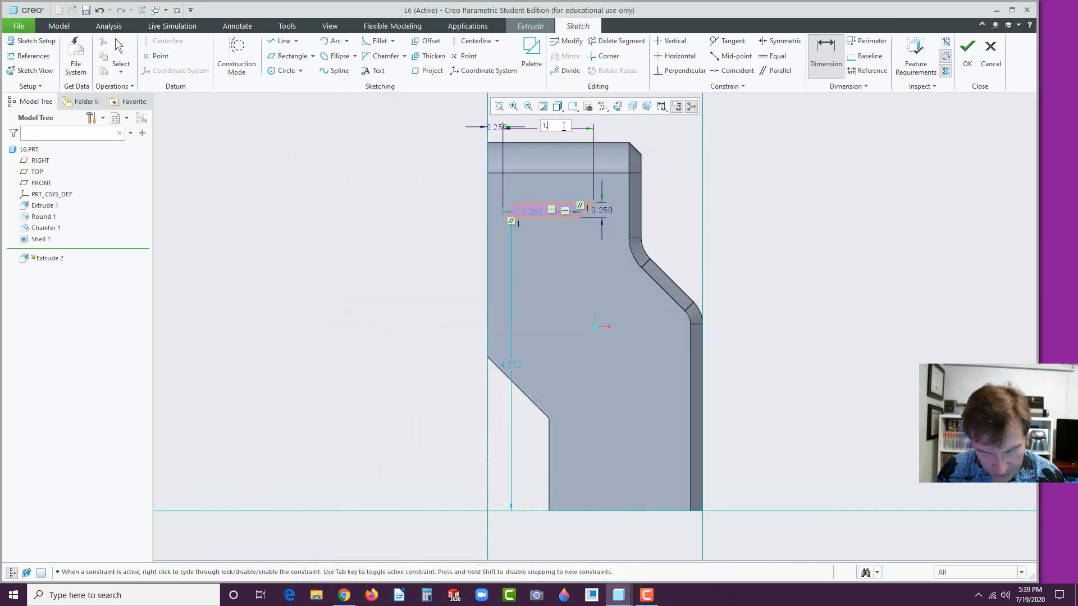
{"action": "key", "text": "Return"}
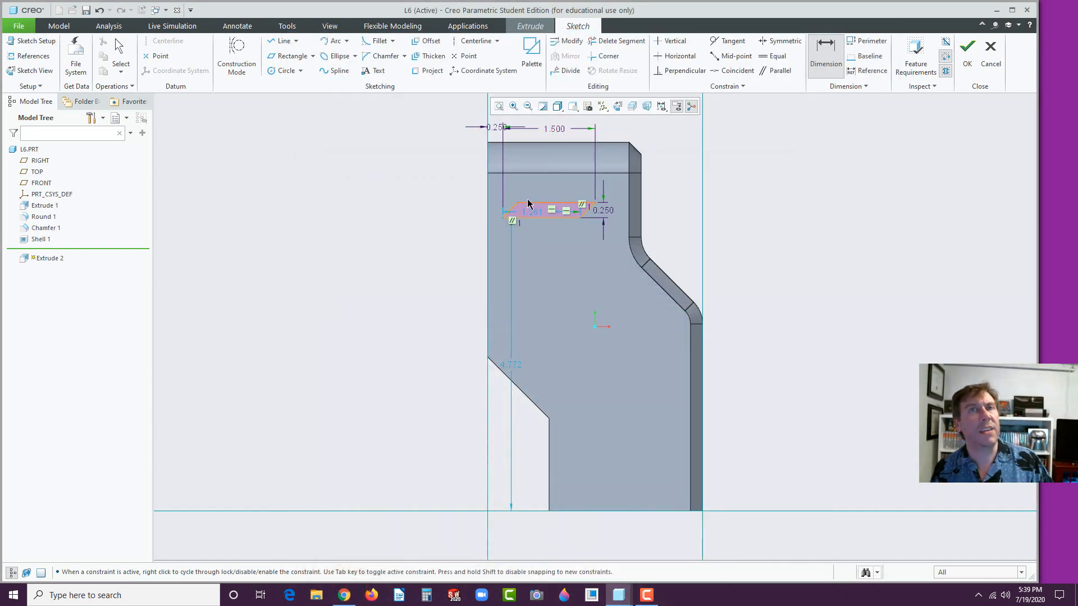
{"action": "left_click", "coordinate": [555, 130]}
{"action": "left_click", "coordinate": [645, 135]}
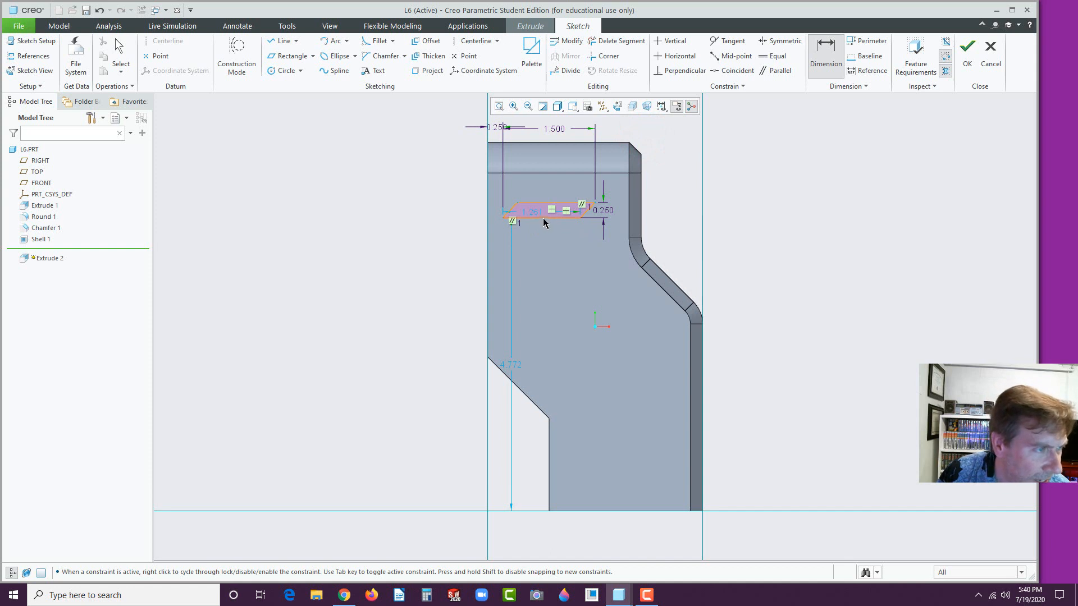
Move the long-side length dimension clear of the profile and dimension the slanted end at 45° to the lower side, per the drawing.
{"action": "scroll", "coordinate": [536, 292], "scroll_direction": "up", "scroll_amount": 1}
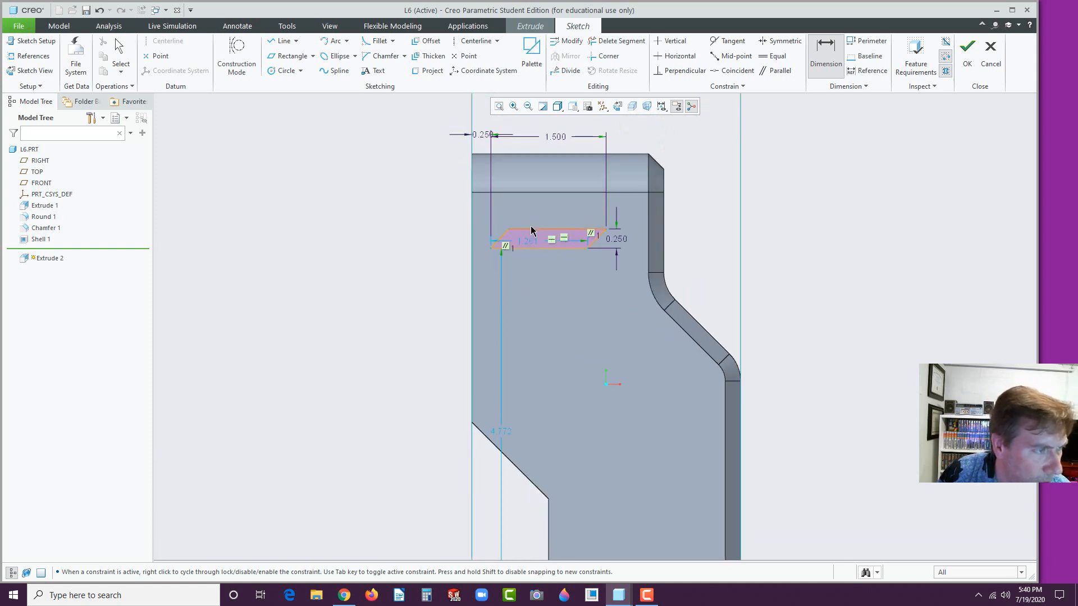
{"action": "middle_click", "coordinate": [419, 276]}
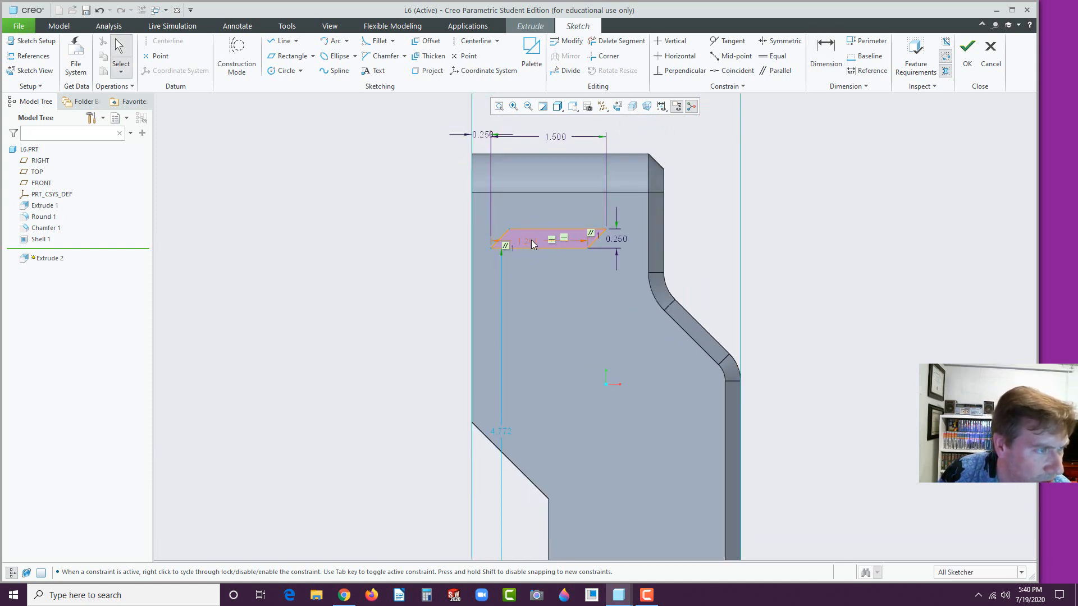
{"action": "left_click_drag", "start_coordinate": [530, 241], "coordinate": [450, 308]}
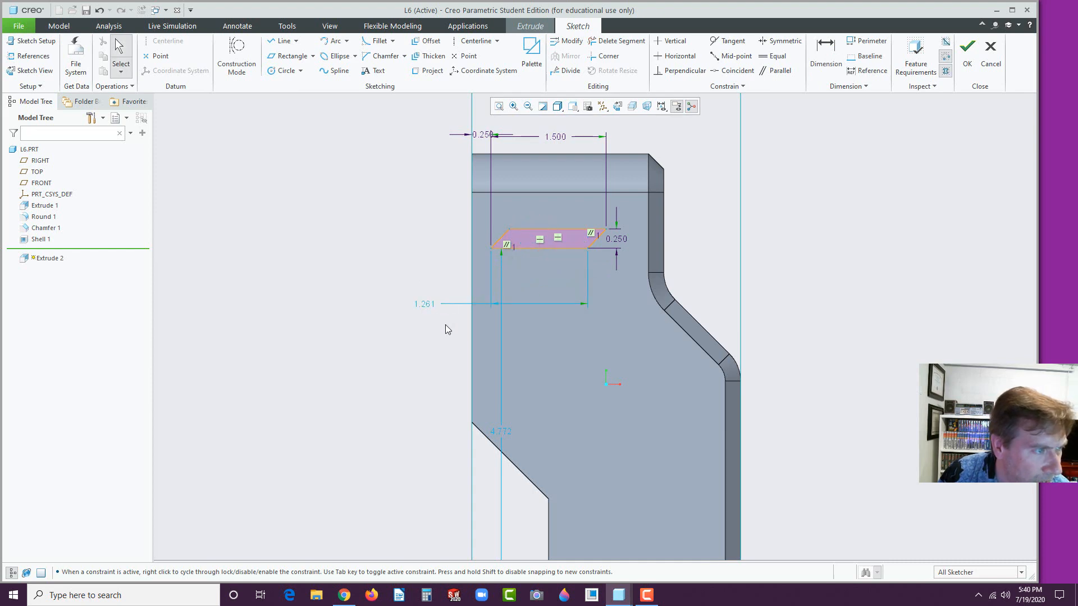
{"action": "left_click", "coordinate": [344, 595]}
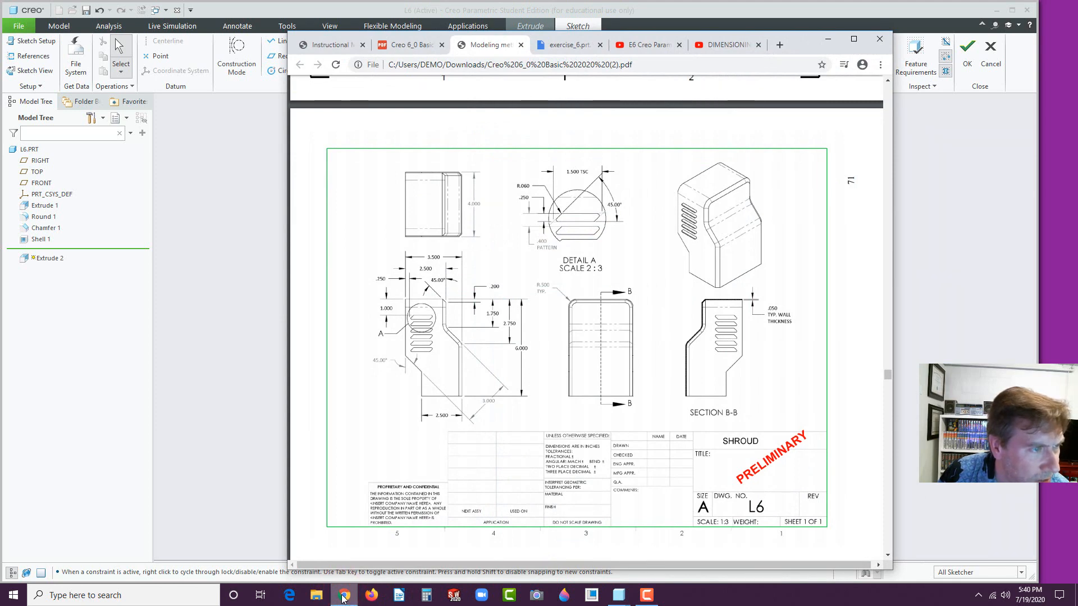
{"action": "left_click", "coordinate": [207, 445]}
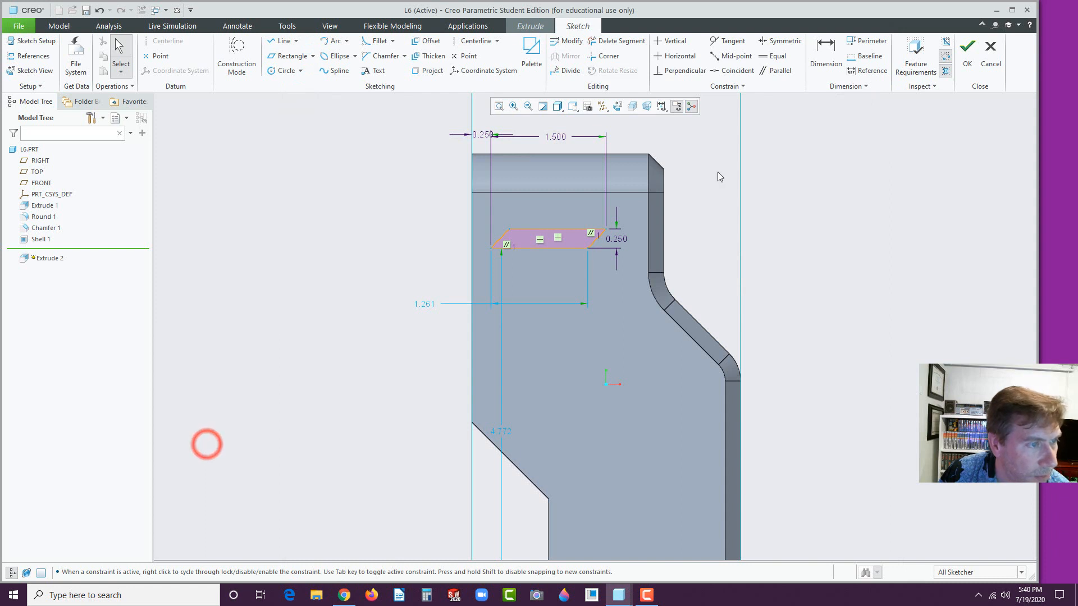
{"action": "left_click", "coordinate": [829, 56]}
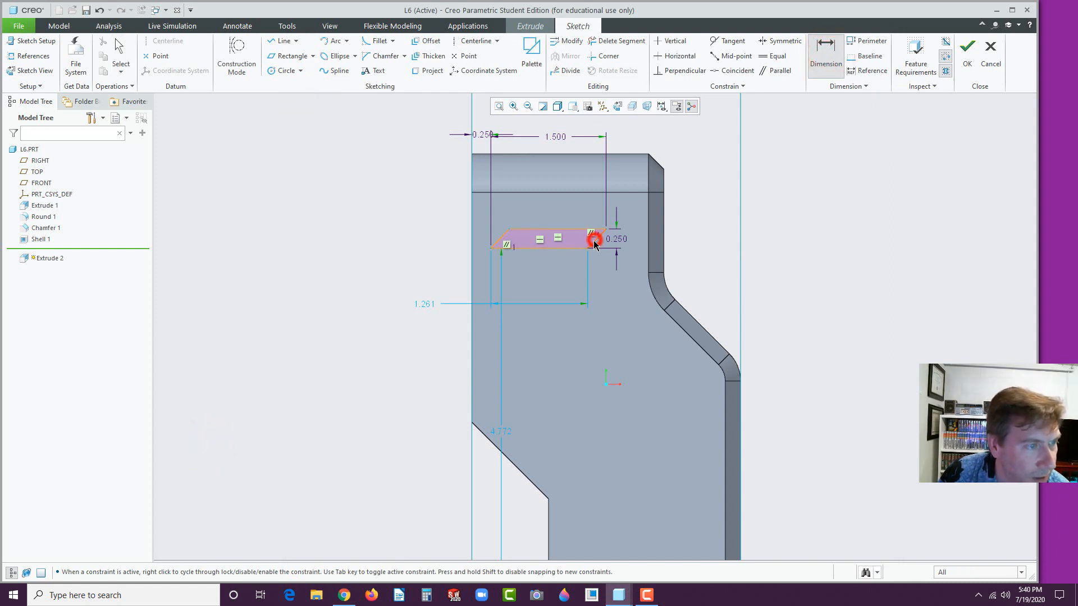
{"action": "middle_click", "coordinate": [699, 220]}
{"action": "key", "text": "Return"}
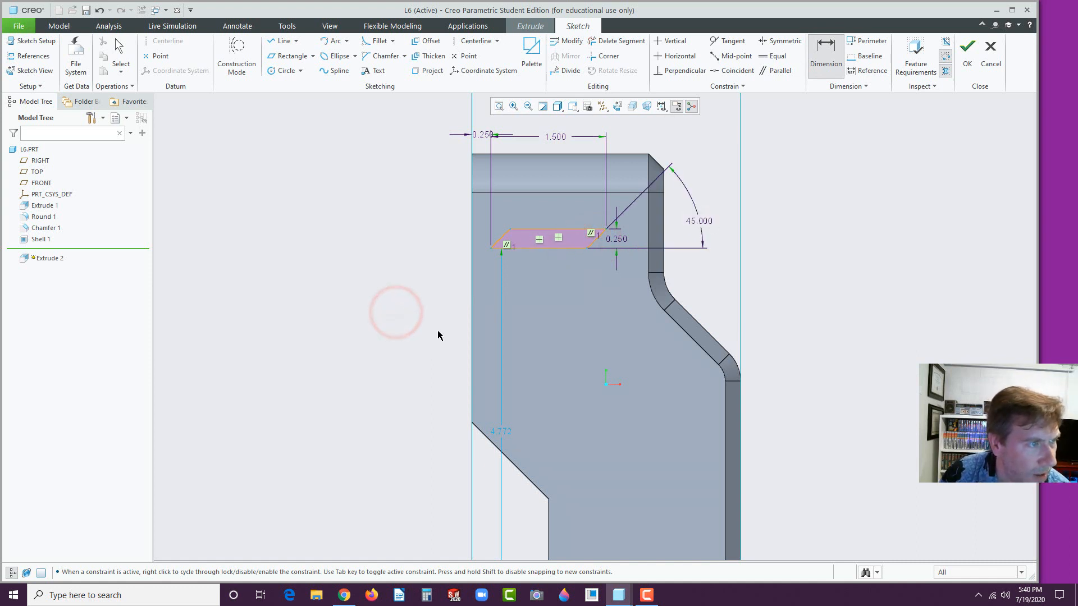
Dimension the vertical distance from the part's top edge to the parallelogram's upper side and set it to 1, per the drawing.
{"action": "scroll", "coordinate": [440, 337], "scroll_direction": "up", "scroll_amount": 2}
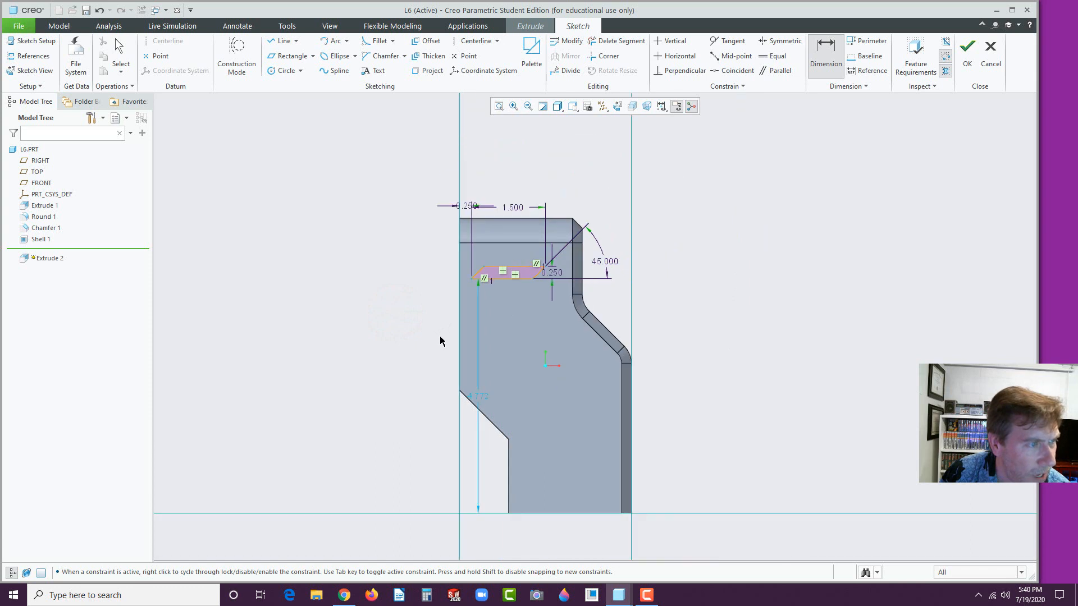
{"action": "left_click", "coordinate": [344, 595]}
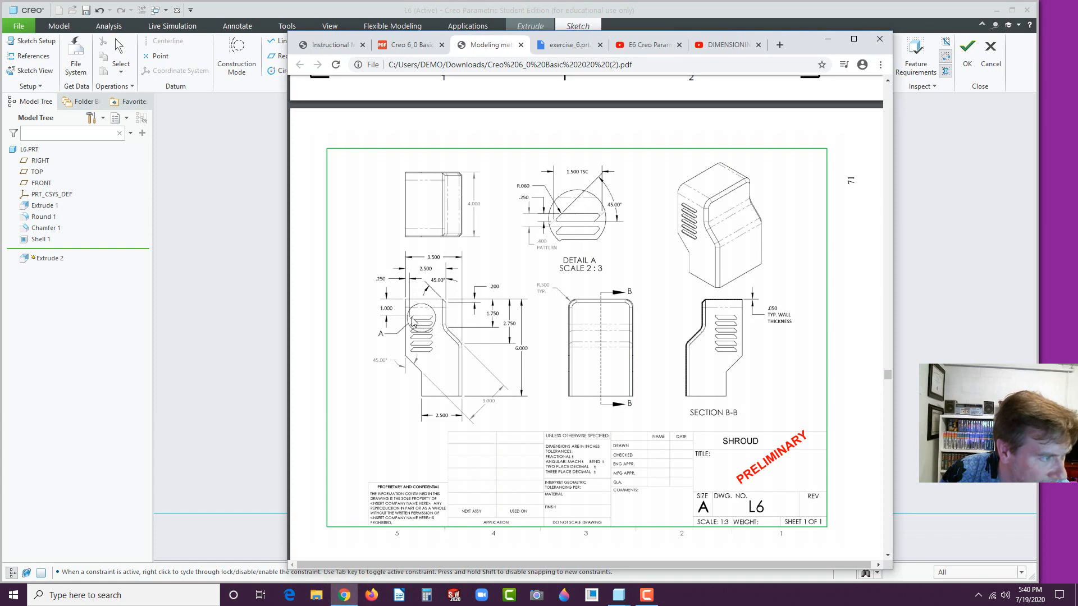
{"action": "left_click", "coordinate": [124, 361]}
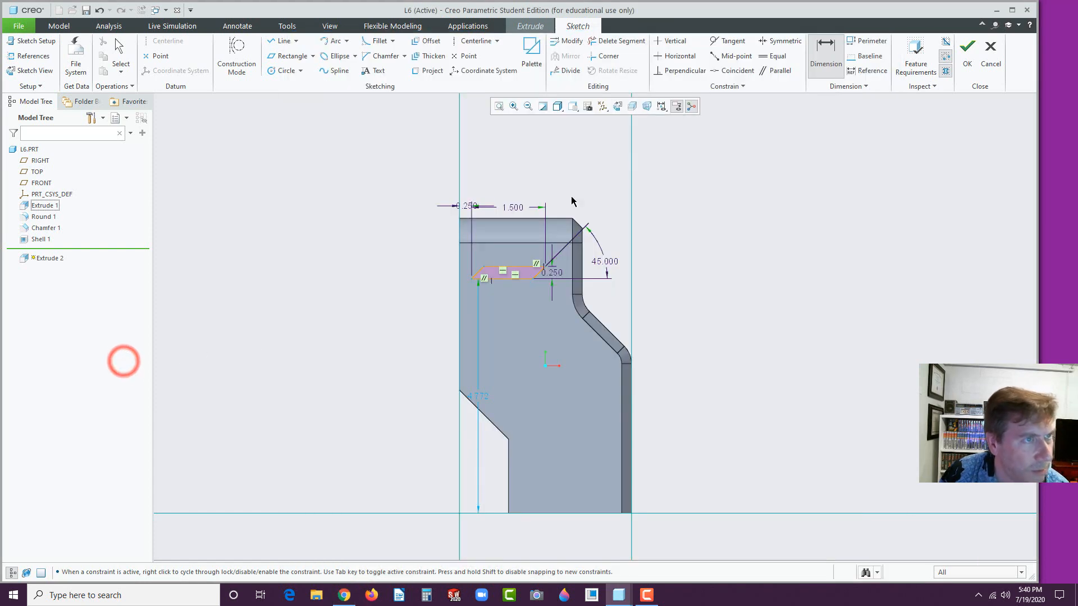
{"action": "left_click", "coordinate": [493, 270]}
{"action": "left_click", "coordinate": [502, 216]}
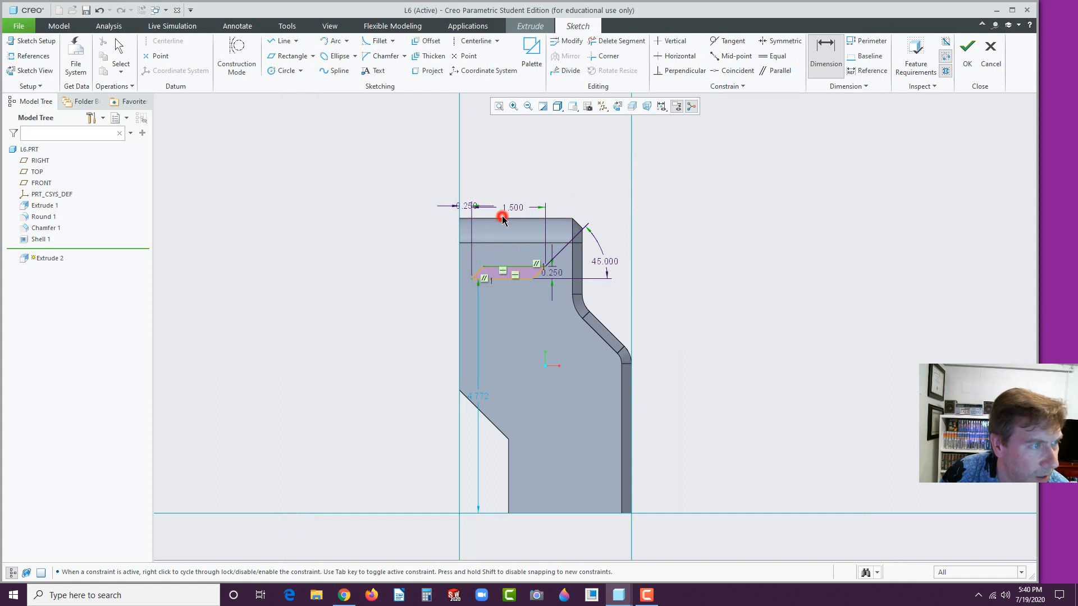
{"action": "middle_click", "coordinate": [421, 239]}
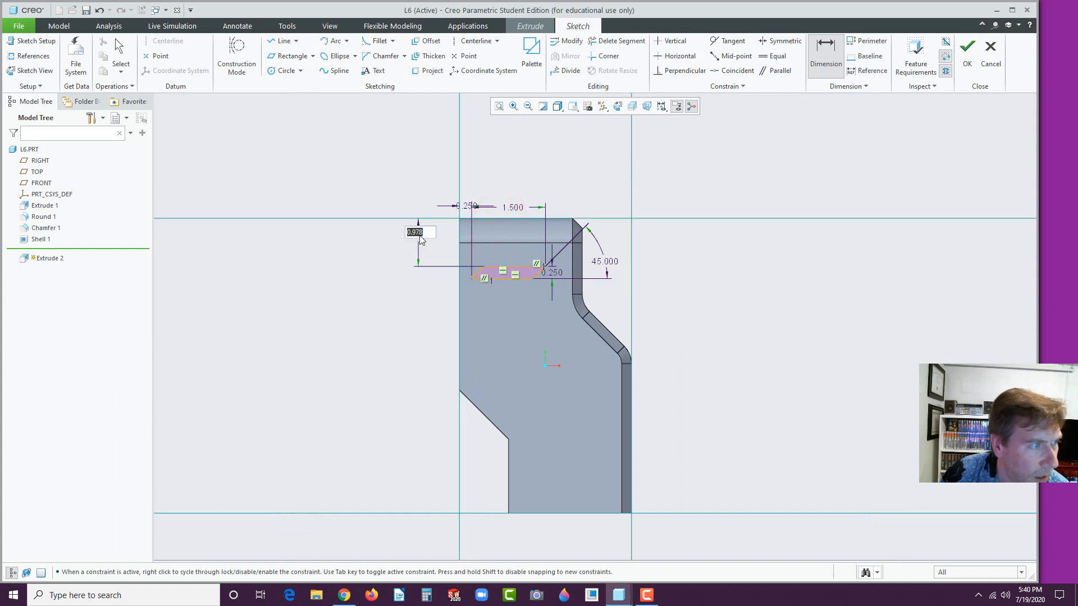
{"action": "type", "text": "1"}
{"action": "key", "text": "Return"}
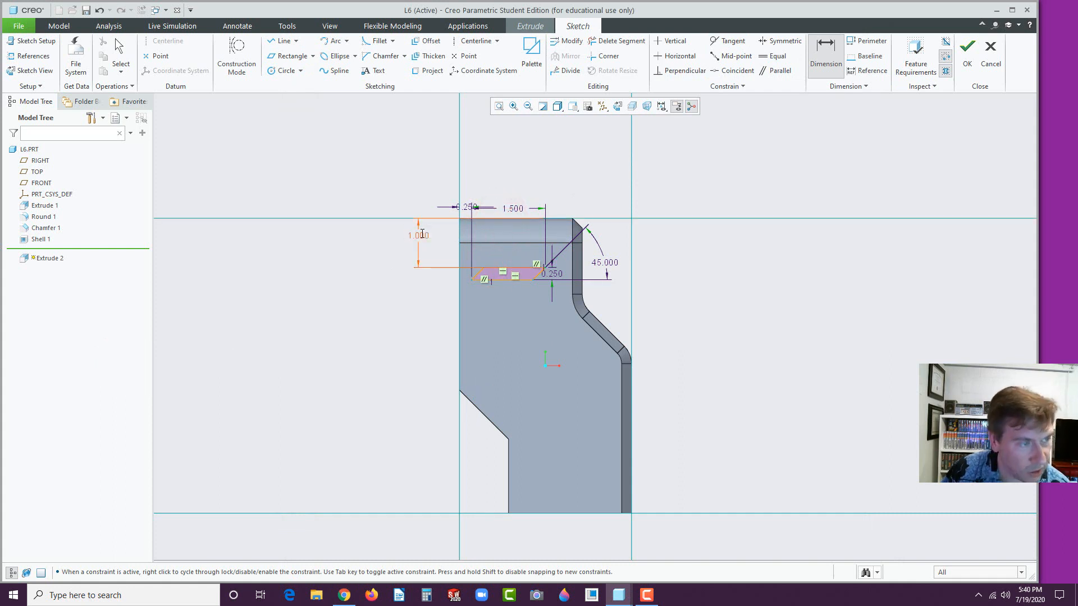
Check the corner radius in Detail A of the shroud drawing and add circular fillets to all four corners of the parallelogram.
{"action": "left_click", "coordinate": [411, 304]}
{"action": "scroll", "coordinate": [532, 262], "scroll_direction": "up", "scroll_amount": 5}
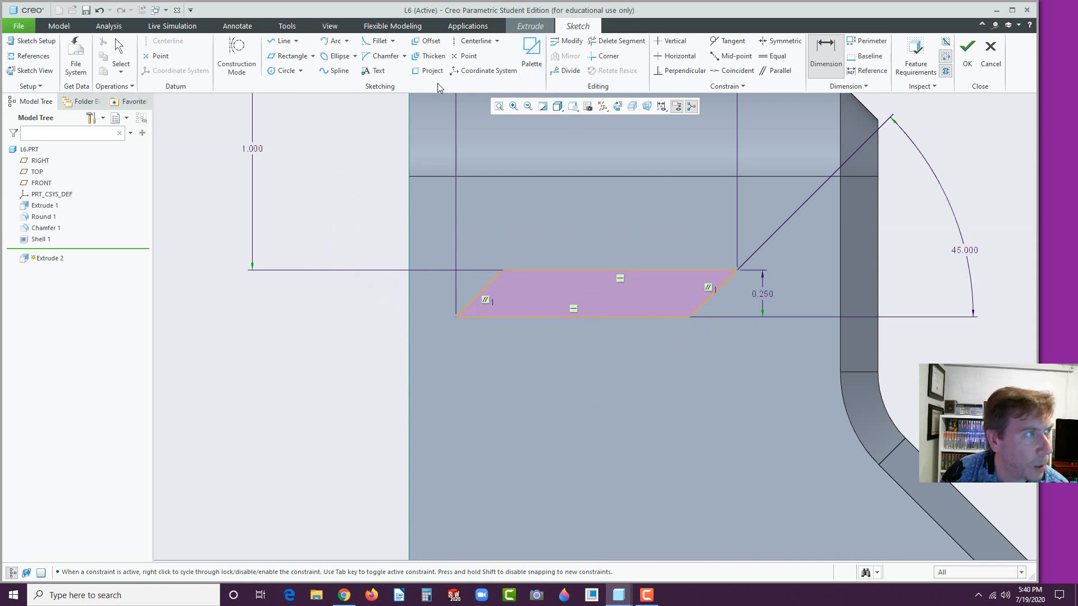
{"action": "left_click", "coordinate": [345, 598]}
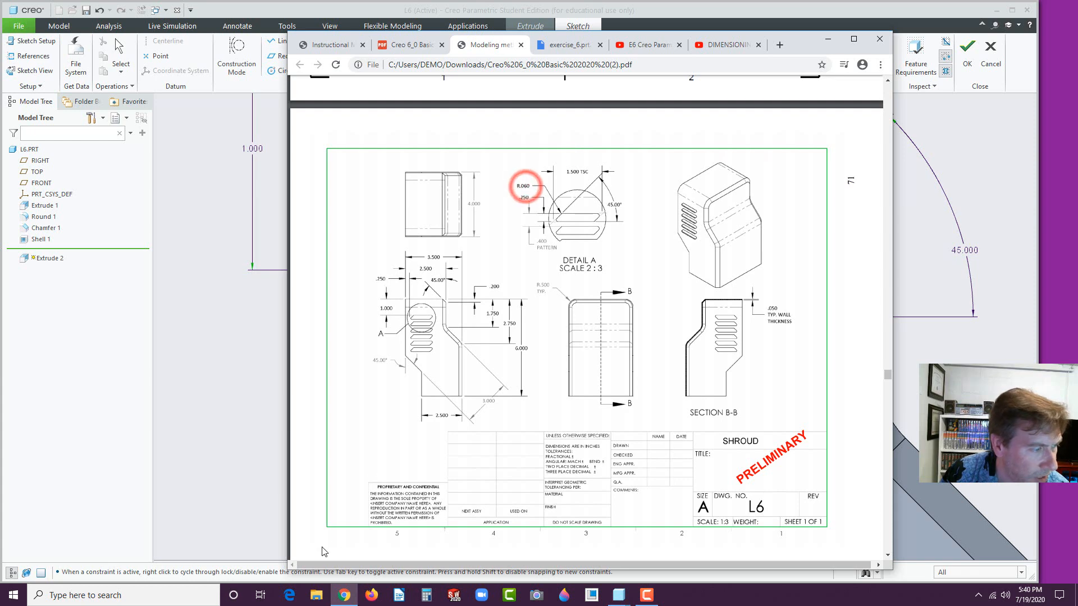
{"action": "left_click", "coordinate": [207, 476]}
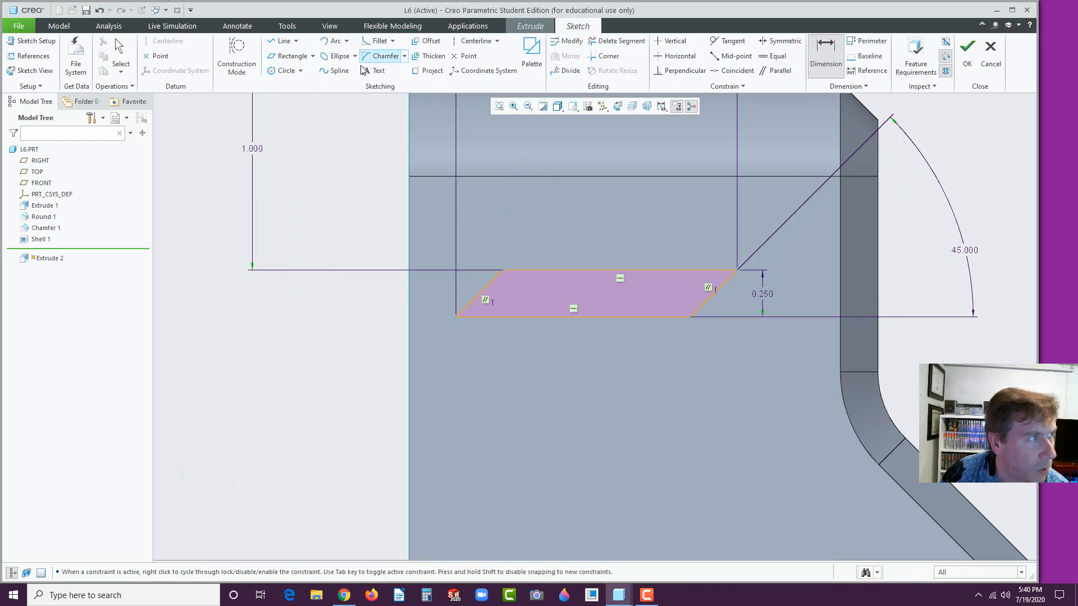
{"action": "left_click", "coordinate": [393, 41]}
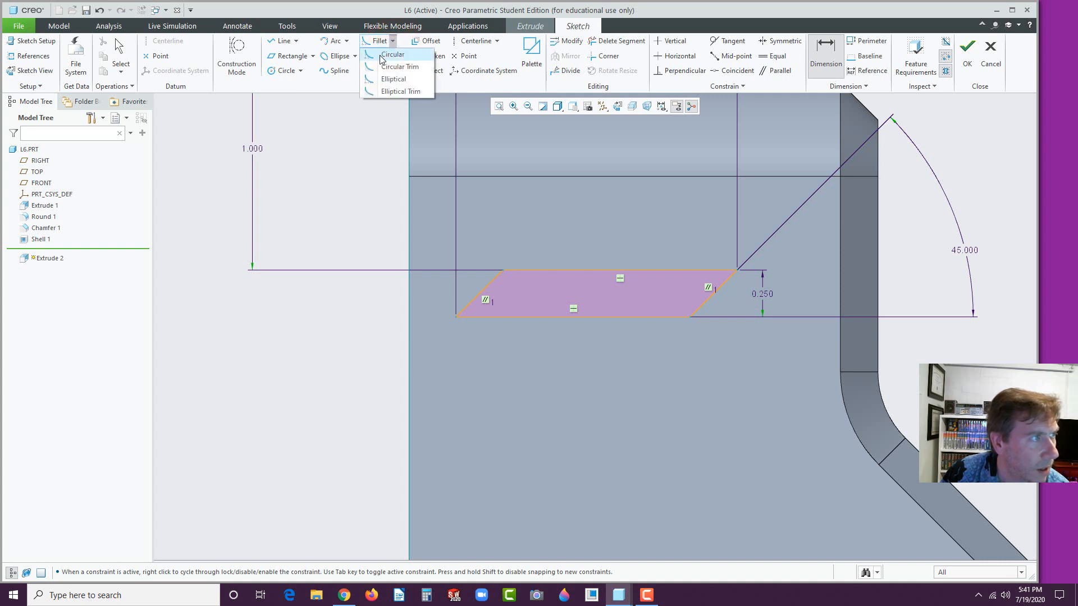
{"action": "left_click", "coordinate": [378, 56]}
{"action": "scroll", "coordinate": [483, 305], "scroll_direction": "up", "scroll_amount": 2}
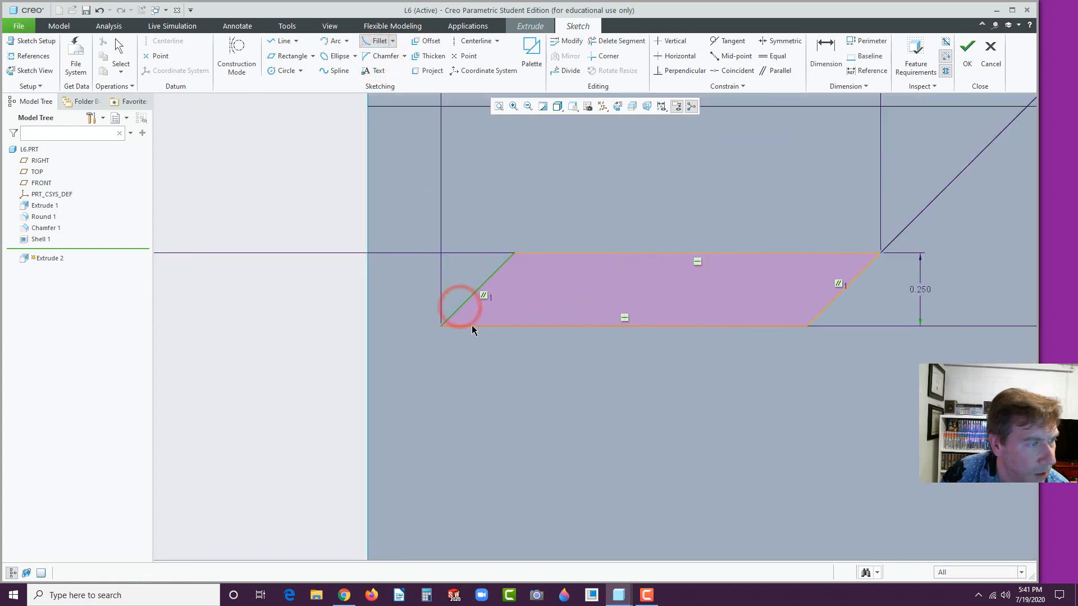
{"action": "left_click", "coordinate": [472, 325]}
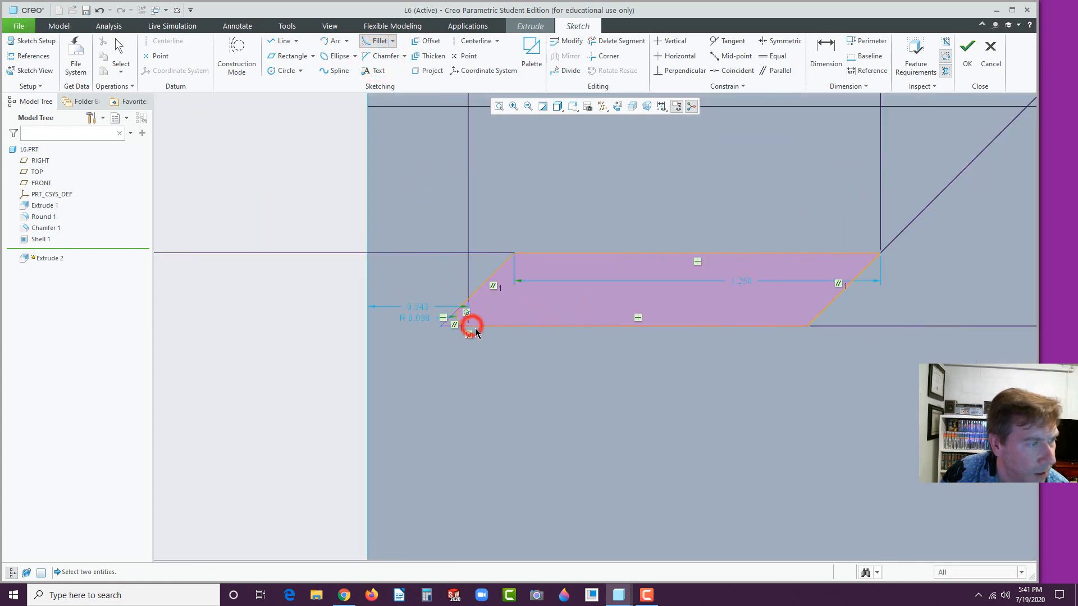
{"action": "left_click", "coordinate": [505, 261]}
{"action": "left_click", "coordinate": [527, 253]}
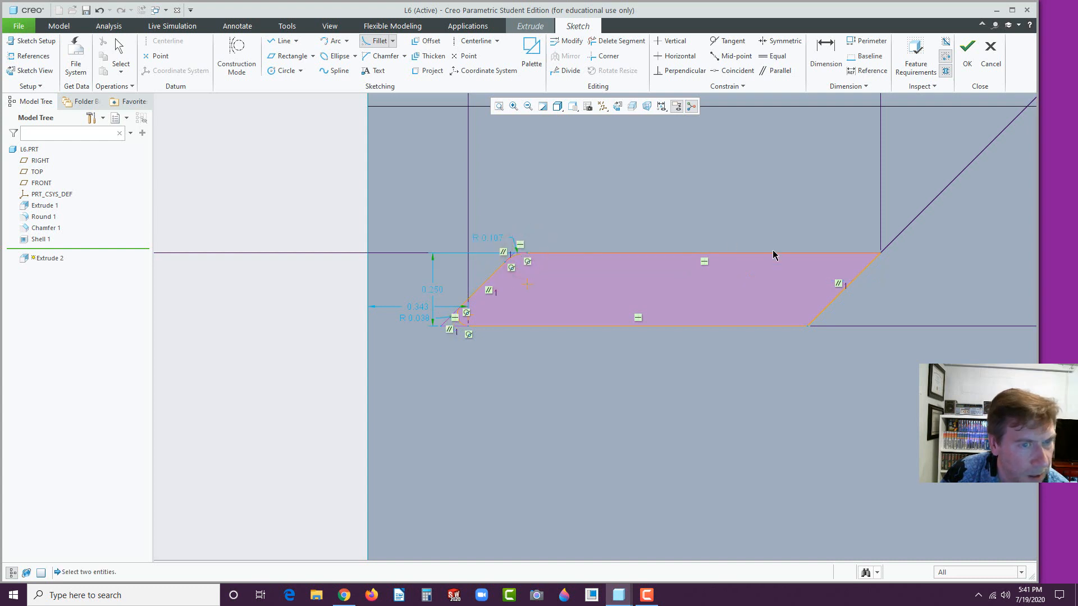
{"action": "left_click", "coordinate": [851, 253]}
{"action": "left_click", "coordinate": [866, 268]}
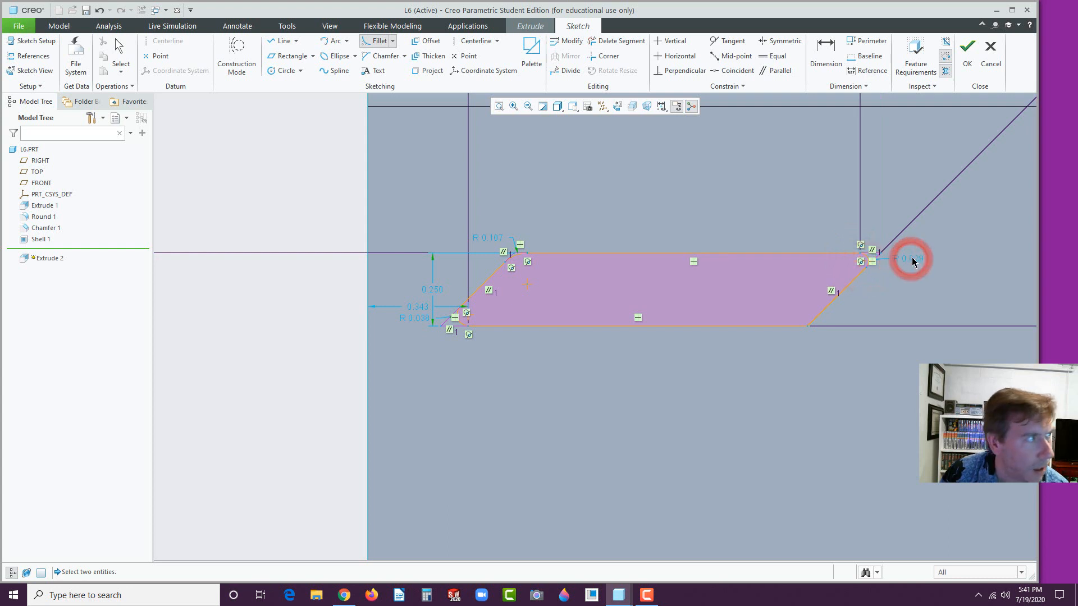
{"action": "left_click", "coordinate": [819, 318]}
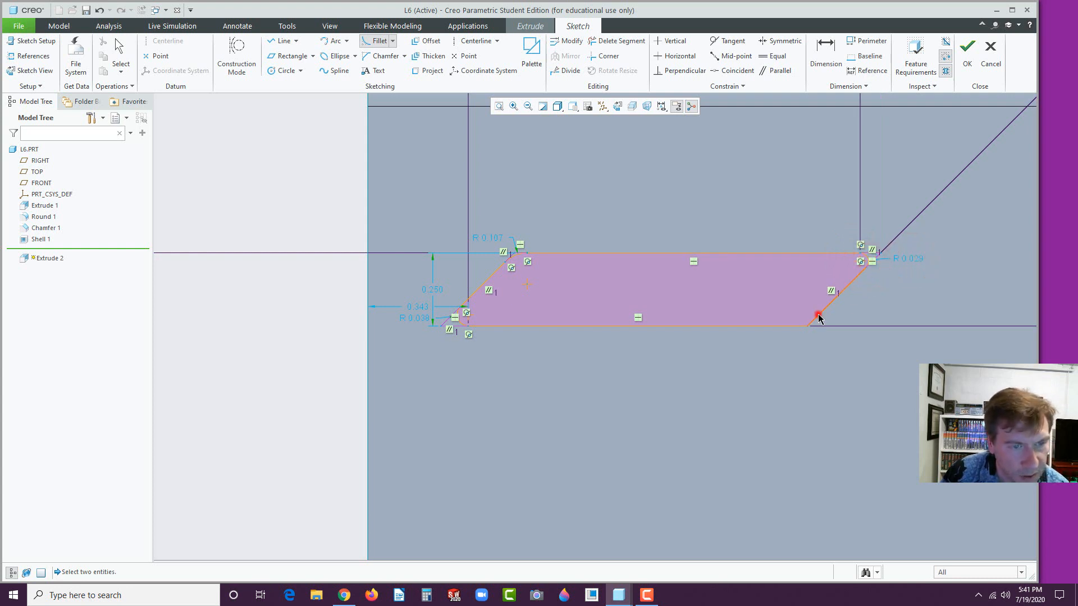
{"action": "left_click", "coordinate": [786, 326]}
{"action": "middle_click", "coordinate": [777, 357]}
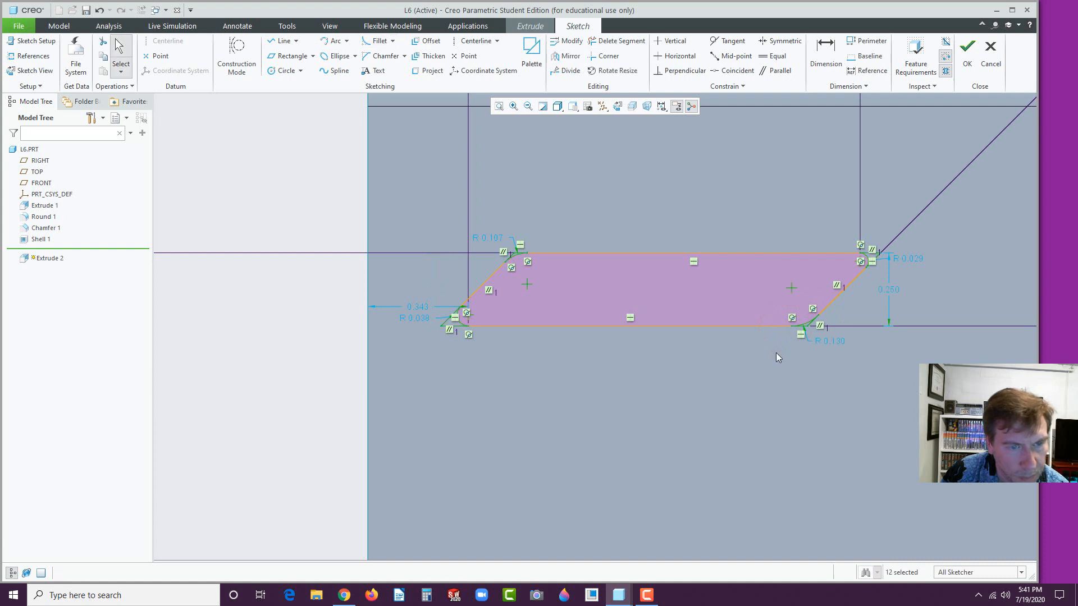
Set the radius of the parallelogram's lower-right corner fillet to 0.06, per Detail A of the drawing.
{"action": "double_click", "coordinate": [844, 341]}
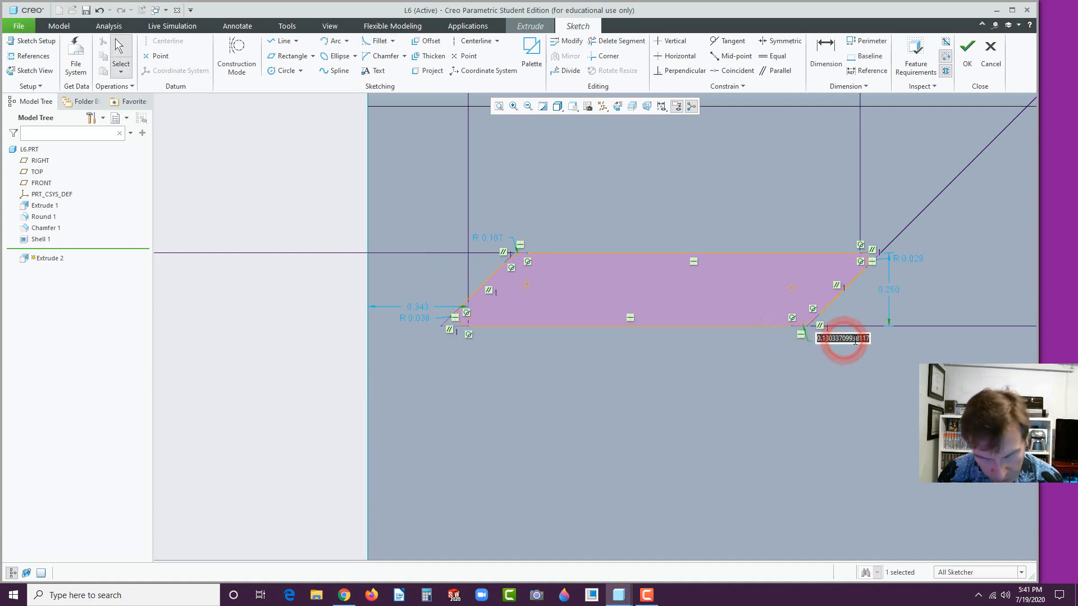
{"action": "type", "text": ".06"}
{"action": "key", "text": "Return"}
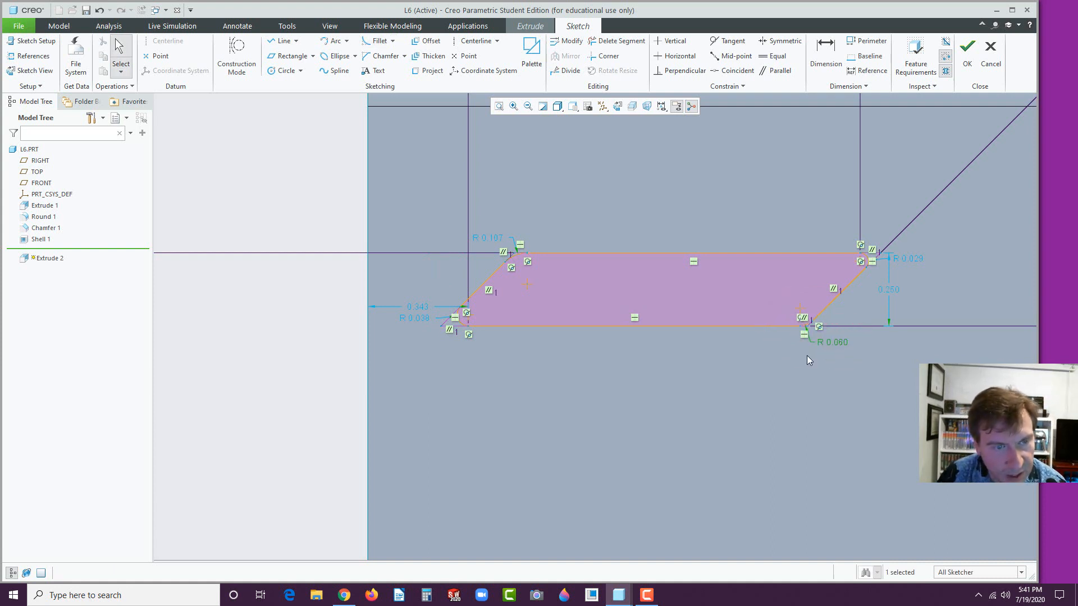
{"action": "left_click", "coordinate": [786, 358]}
Apply Equal constraints so the other three corner fillets match the radius of the lower-right fillet.
{"action": "scroll", "coordinate": [807, 325], "scroll_direction": "up", "scroll_amount": 2}
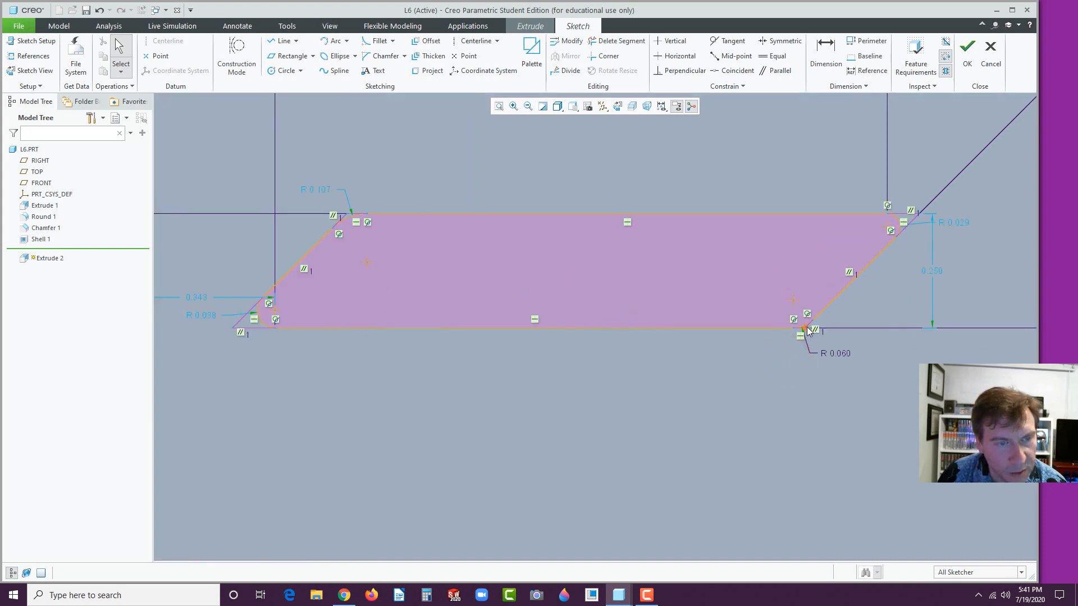
{"action": "scroll", "coordinate": [807, 329], "scroll_direction": "up", "scroll_amount": 2}
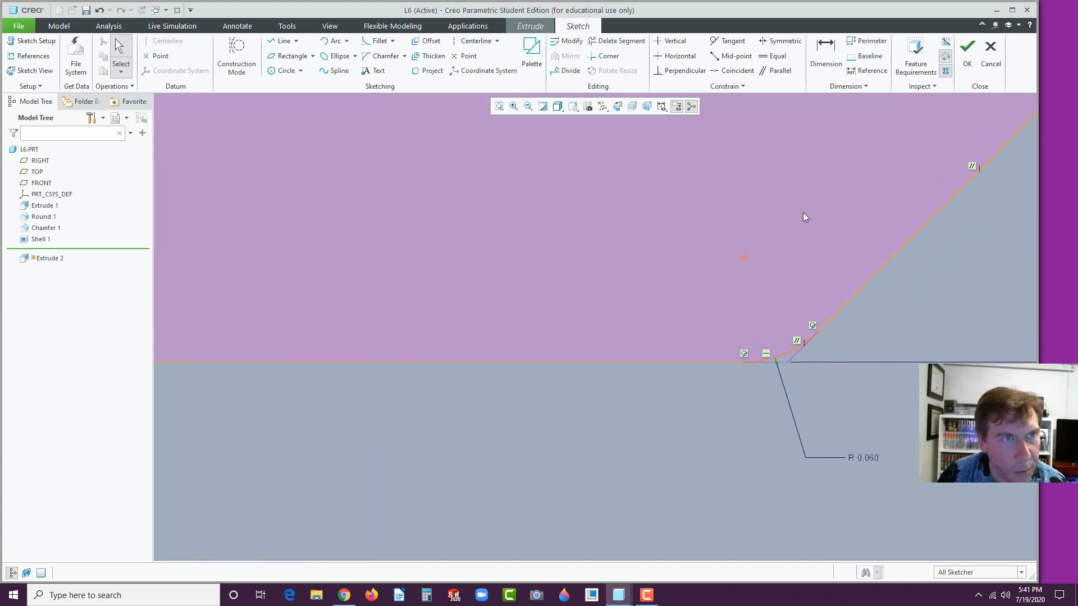
{"action": "left_click", "coordinate": [772, 56]}
{"action": "scroll", "coordinate": [794, 324], "scroll_direction": "down", "scroll_amount": 3}
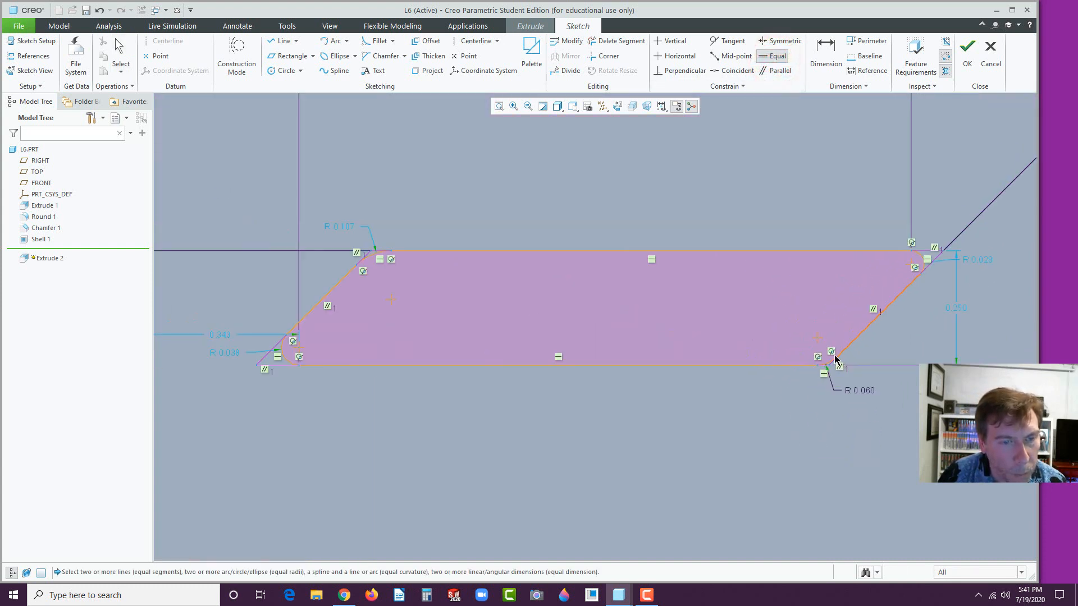
{"action": "left_click", "coordinate": [828, 362]}
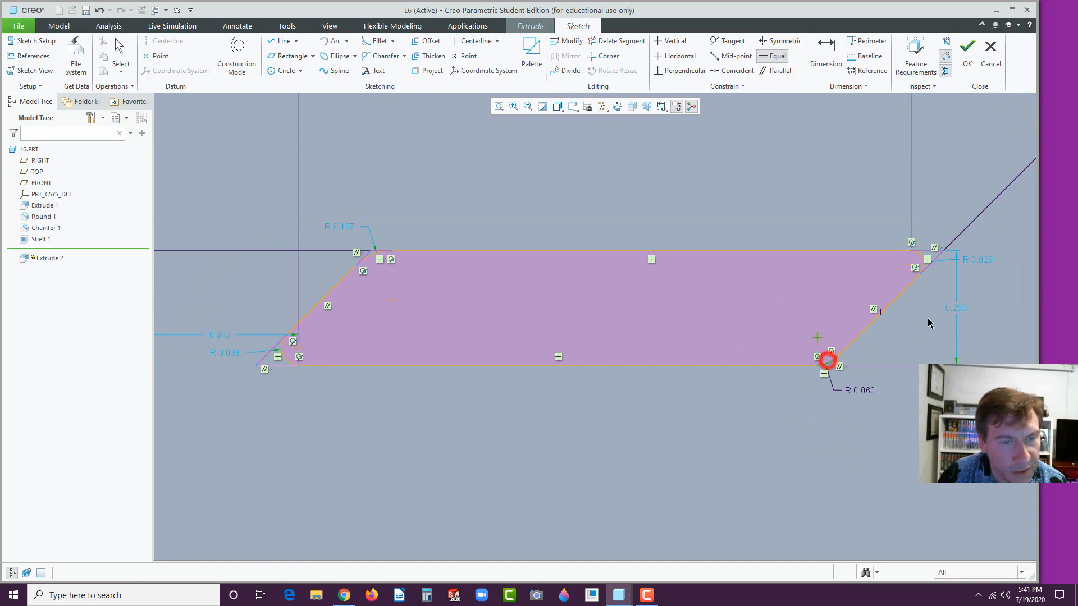
{"action": "left_click", "coordinate": [921, 254]}
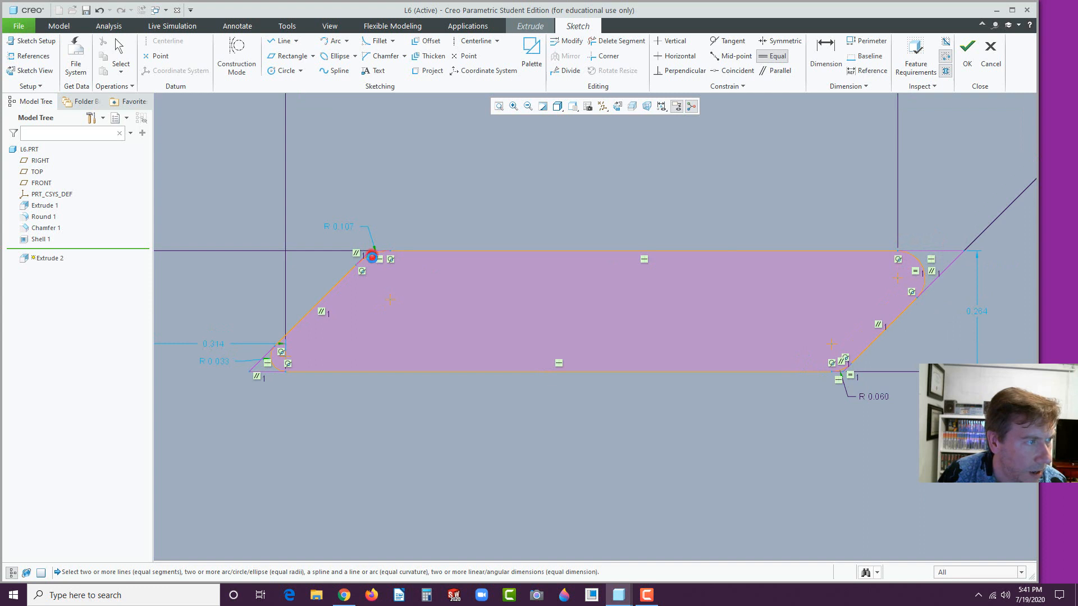
{"action": "left_click", "coordinate": [372, 257]}
{"action": "left_click", "coordinate": [277, 369]}
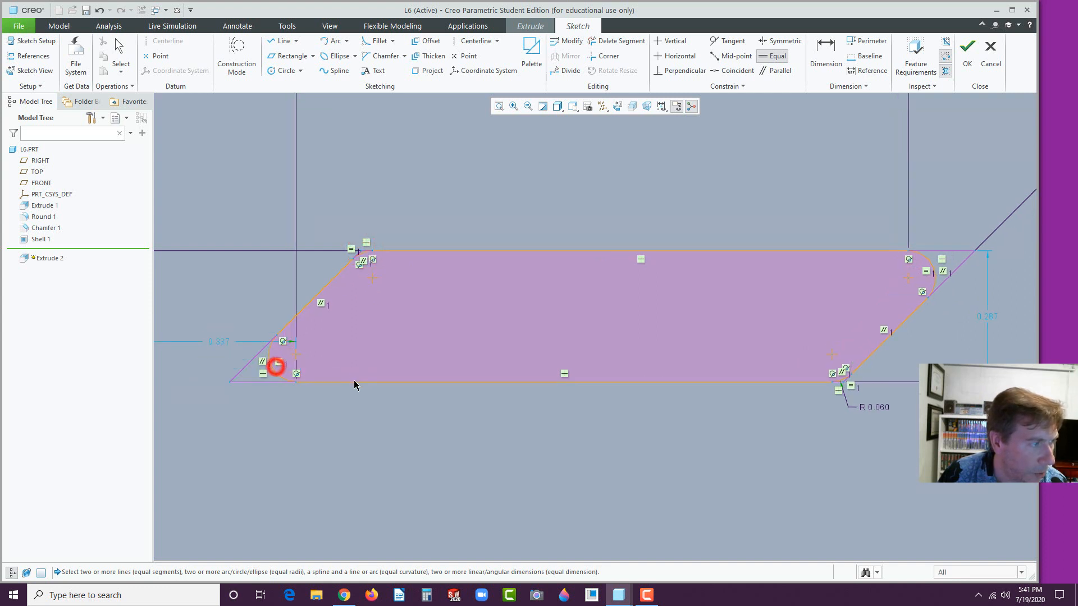
Set the slot profile's height to 0.25 and move the fillet radius dimension clear below the profile.
{"action": "scroll", "coordinate": [393, 421], "scroll_direction": "down", "scroll_amount": 2}
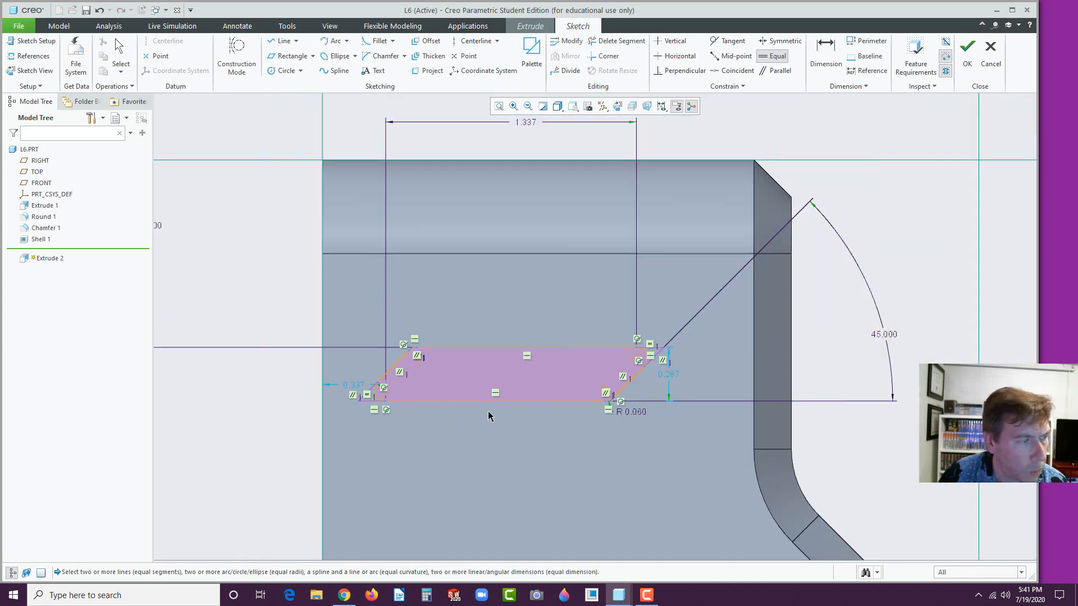
{"action": "scroll", "coordinate": [324, 422], "scroll_direction": "up", "scroll_amount": 2}
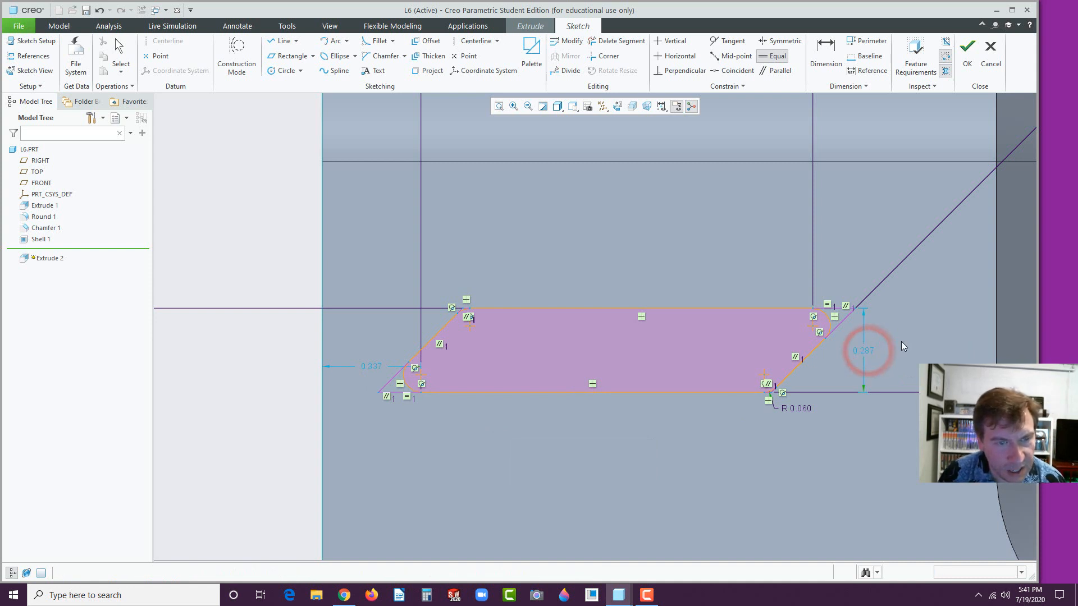
{"action": "middle_click", "coordinate": [870, 352]}
{"action": "double_click", "coordinate": [870, 352]}
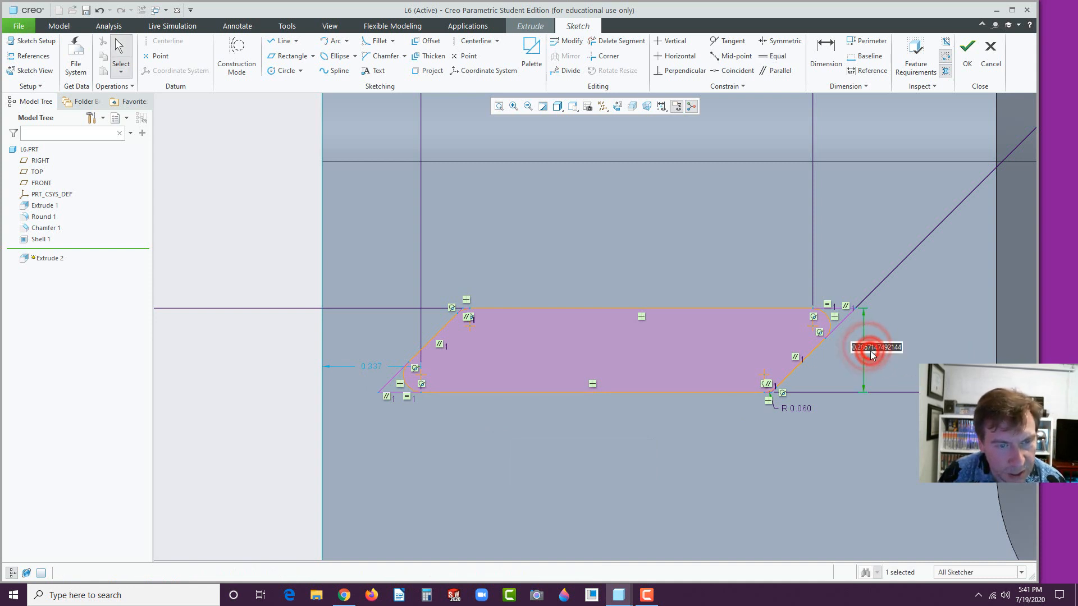
{"action": "type", "text": "0.25"}
{"action": "key", "text": "Return"}
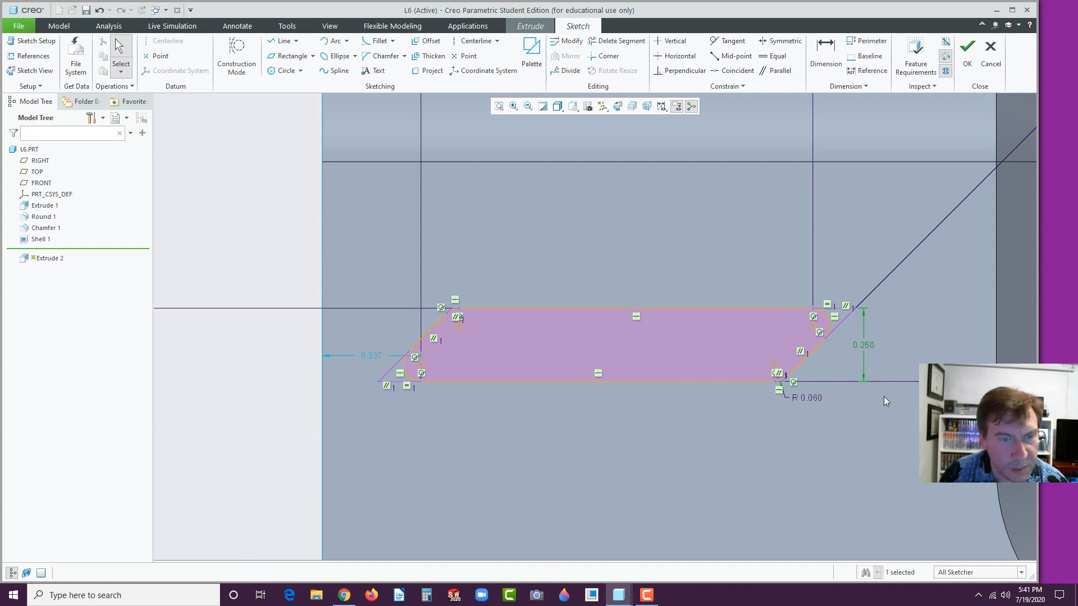
{"action": "left_click", "coordinate": [881, 440]}
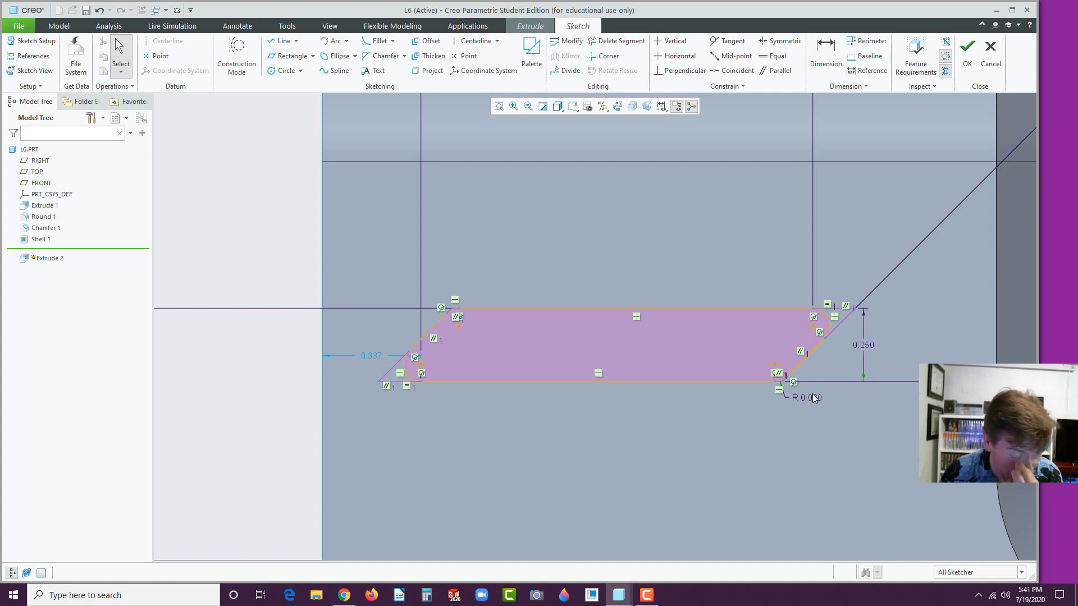
{"action": "left_click_drag", "start_coordinate": [813, 399], "coordinate": [831, 443]}
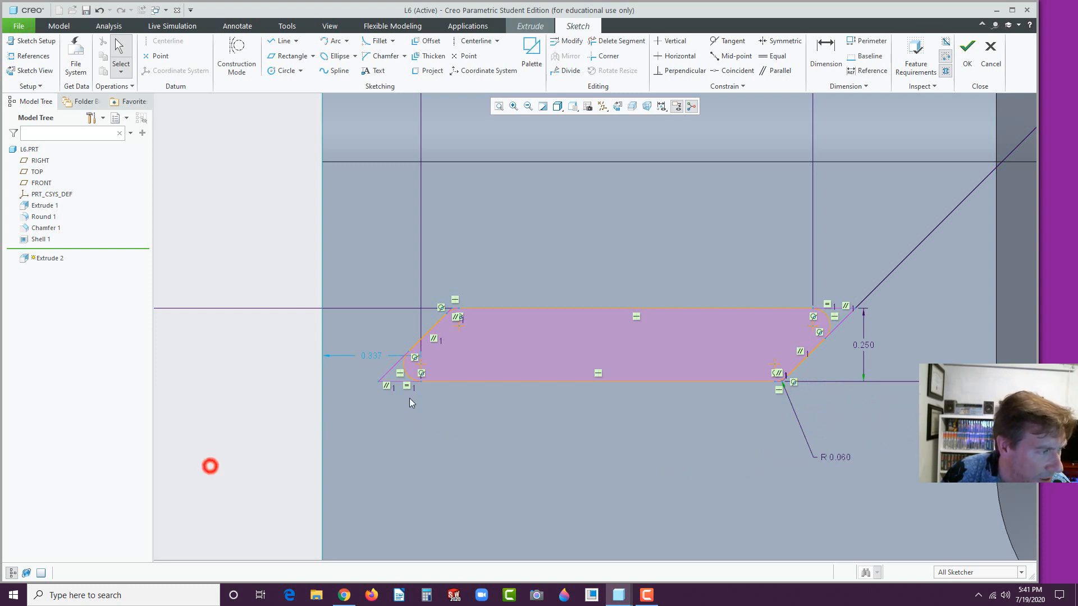
Dimension the horizontal distance from the part's left edge to the slot's lower-left sharp corner and set it to 0.25, per the drawing.
{"action": "left_click", "coordinate": [345, 597]}
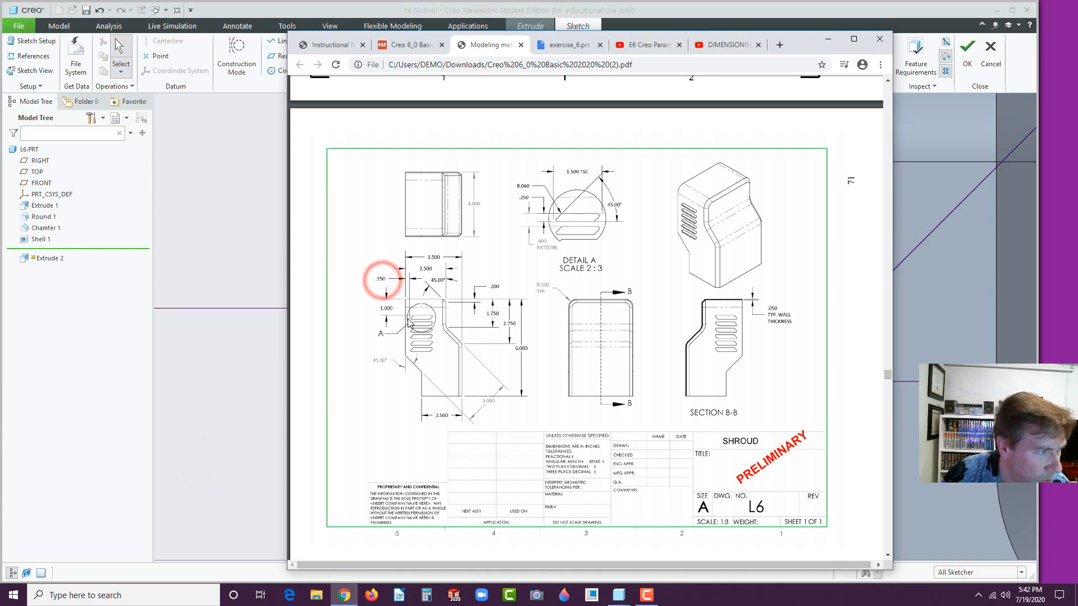
{"action": "key", "text": "alt+Tab"}
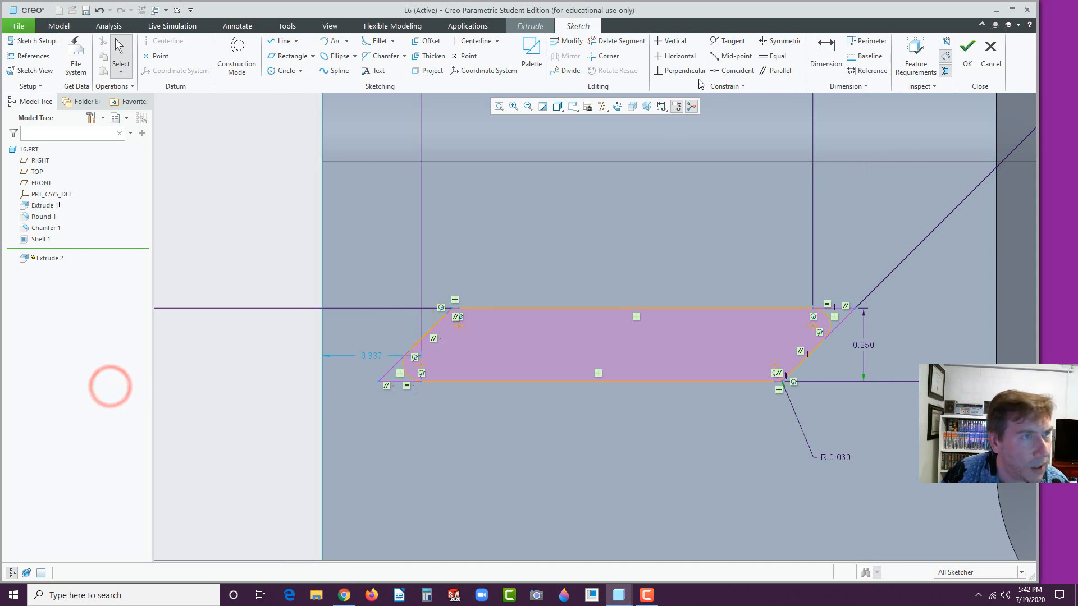
{"action": "left_click", "coordinate": [826, 52]}
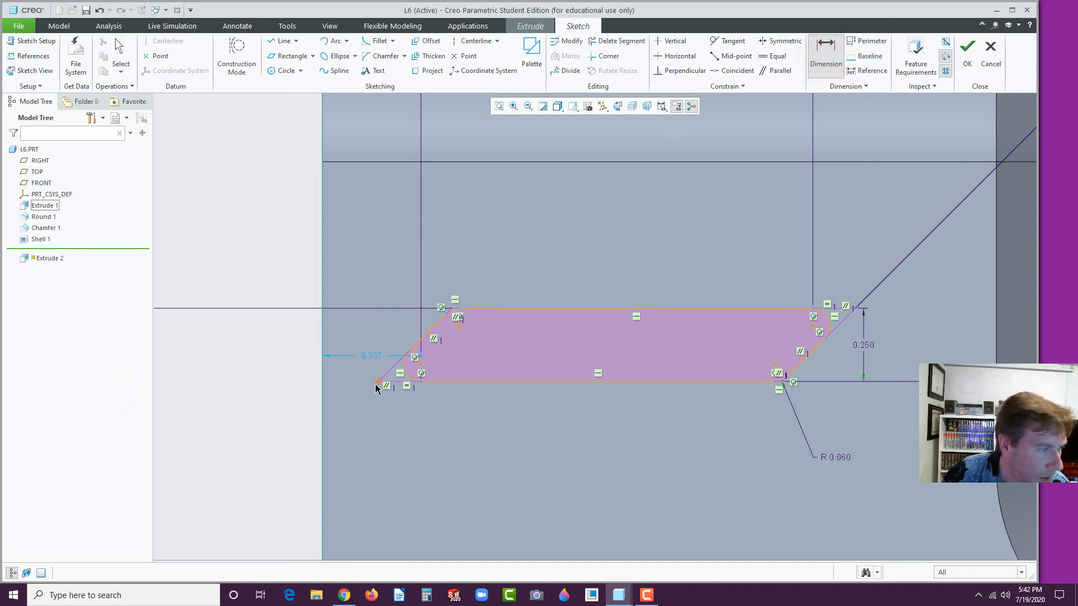
{"action": "left_click", "coordinate": [322, 377]}
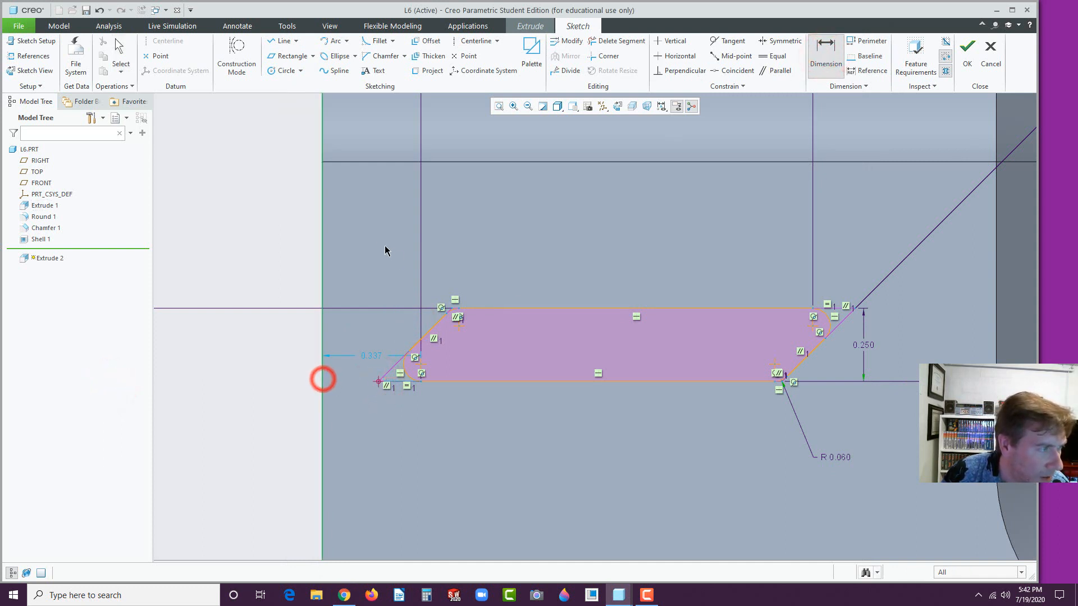
{"action": "middle_click", "coordinate": [364, 227]}
{"action": "type", "text": ".2"}
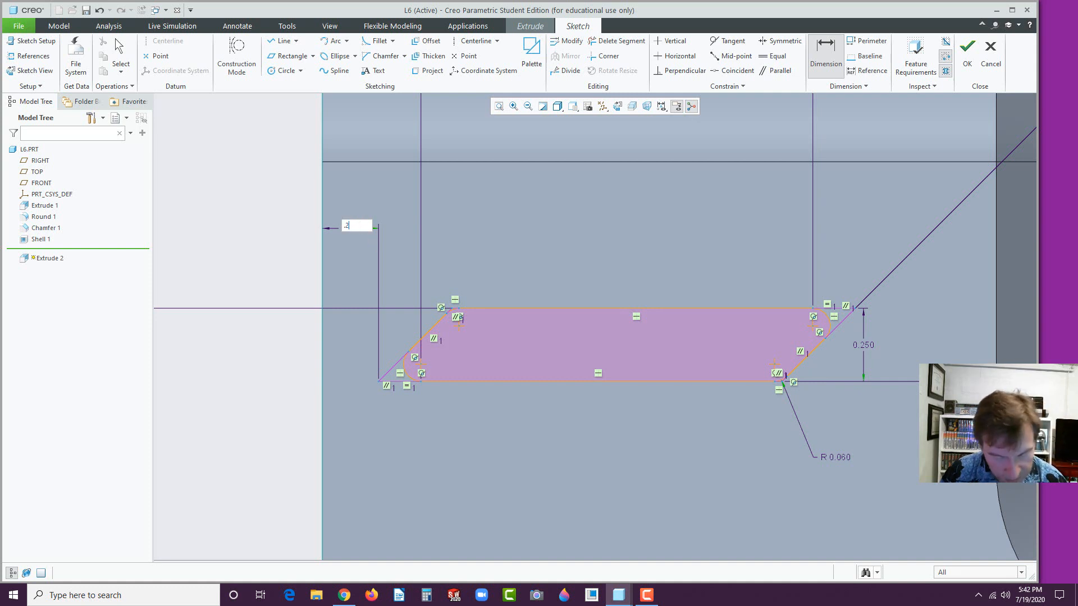
{"action": "type", "text": "5"}
{"action": "key", "text": "Return"}
Move the slot's left-edge offset dimension and its horizontal length dimension above the part, clear of each other.
{"action": "scroll", "coordinate": [386, 328], "scroll_direction": "down", "scroll_amount": 5}
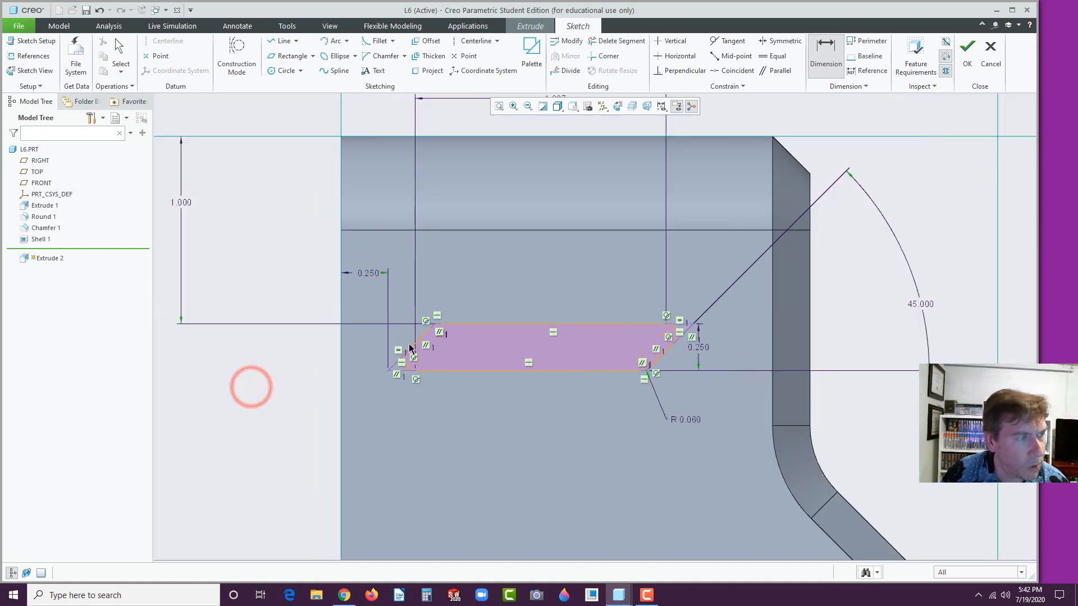
{"action": "middle_click", "coordinate": [359, 311]}
{"action": "mouse_move", "coordinate": [387, 313]}
{"action": "left_mouse_down"}
{"action": "mouse_move", "coordinate": [392, 241]}
{"action": "mouse_move", "coordinate": [353, 246]}
{"action": "left_mouse_up"}
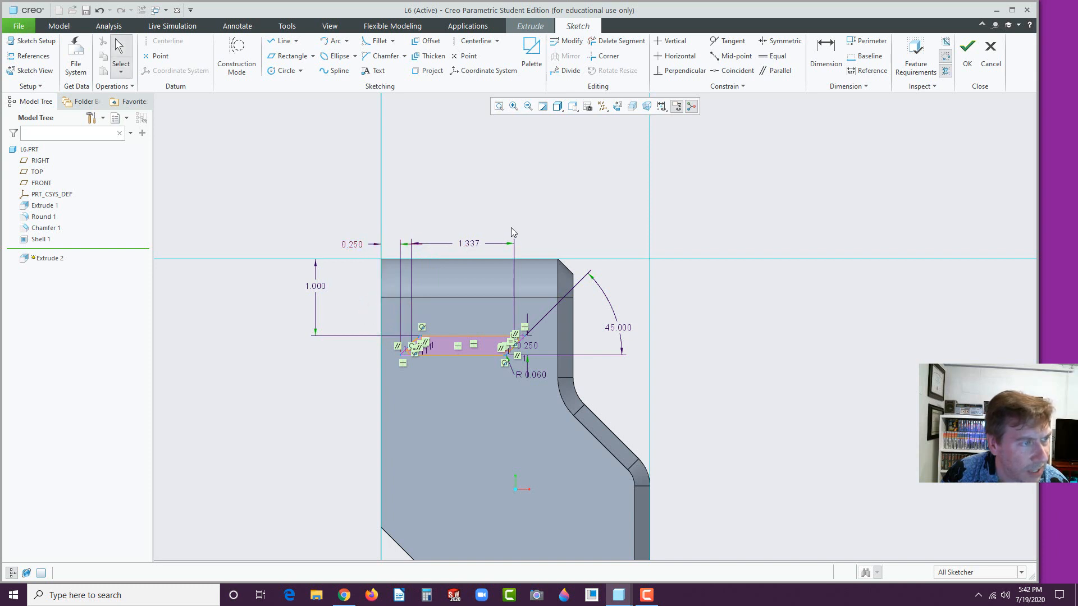
{"action": "left_click_drag", "start_coordinate": [471, 249], "coordinate": [470, 225]}
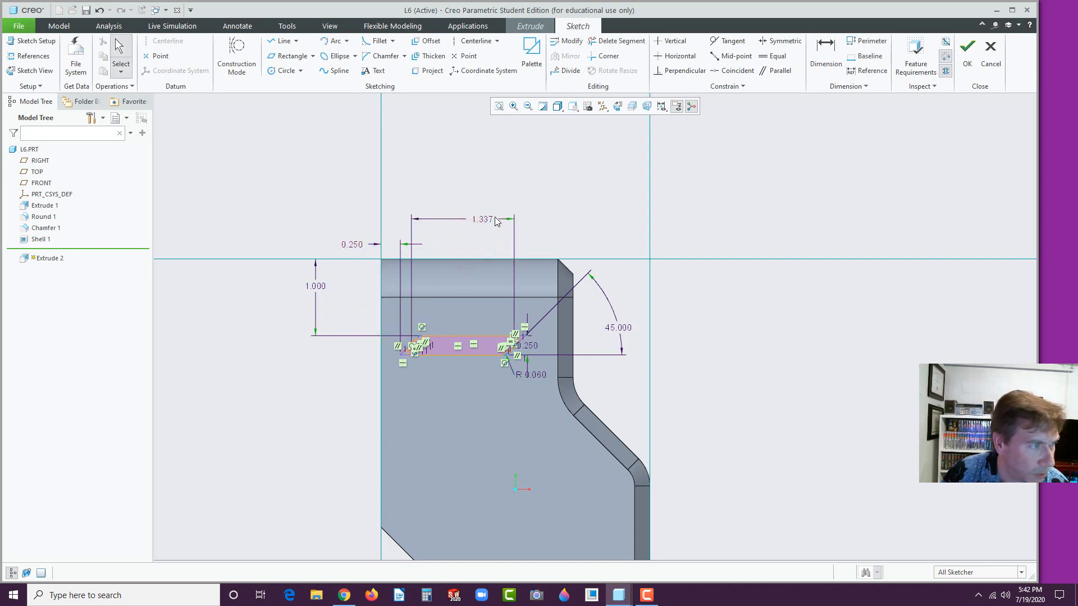
Set the slot's horizontal length dimension to 1.5 and finish the sketch.
{"action": "double_click", "coordinate": [481, 218]}
{"action": "type", "text": "1."}
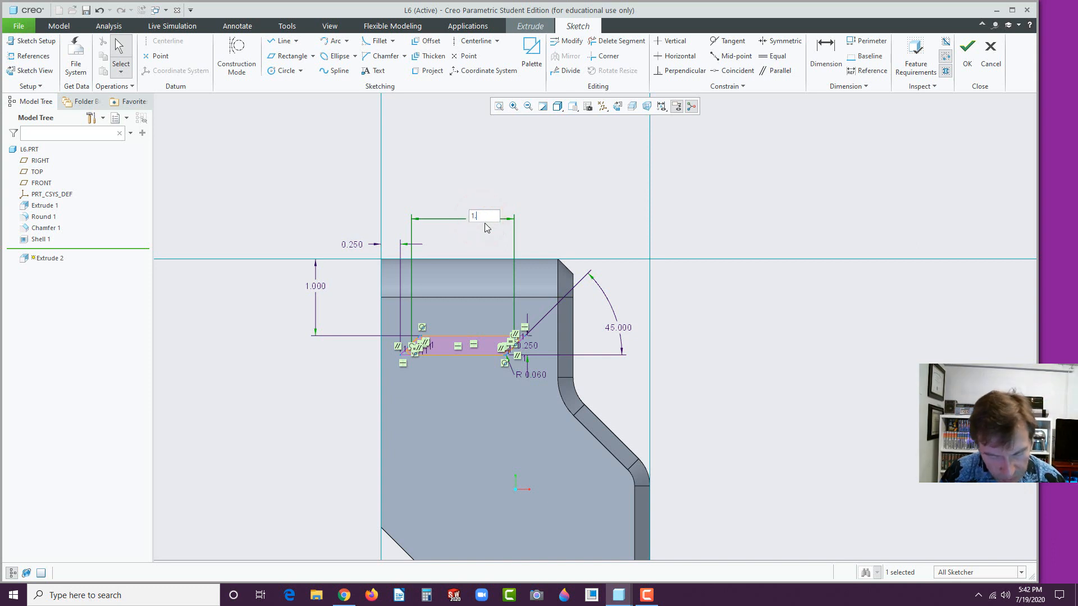
{"action": "type", "text": "5"}
{"action": "key", "text": "Return"}
{"action": "left_click", "coordinate": [574, 215]}
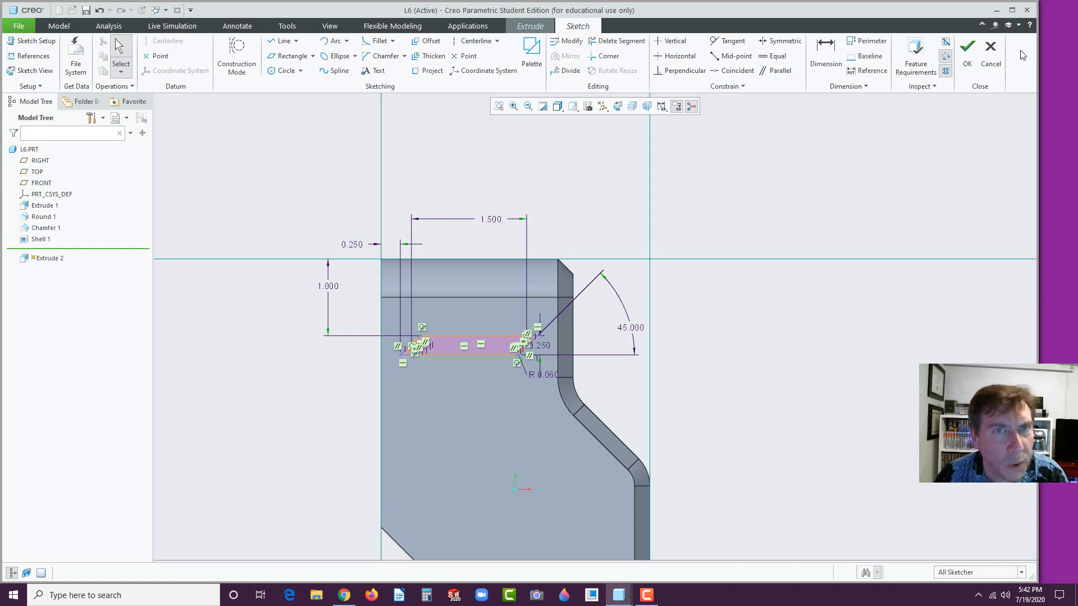
{"action": "left_click", "coordinate": [968, 49]}
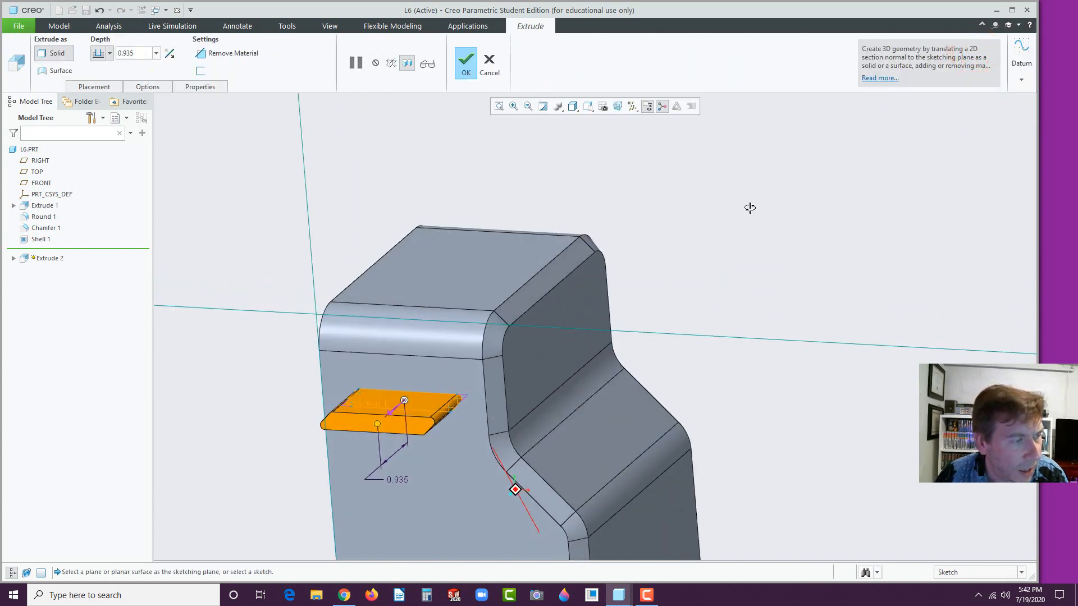
Reverse the slot extrusion into the part to remove material, cutting through both side walls, and complete the cut.
{"action": "left_click", "coordinate": [387, 420]}
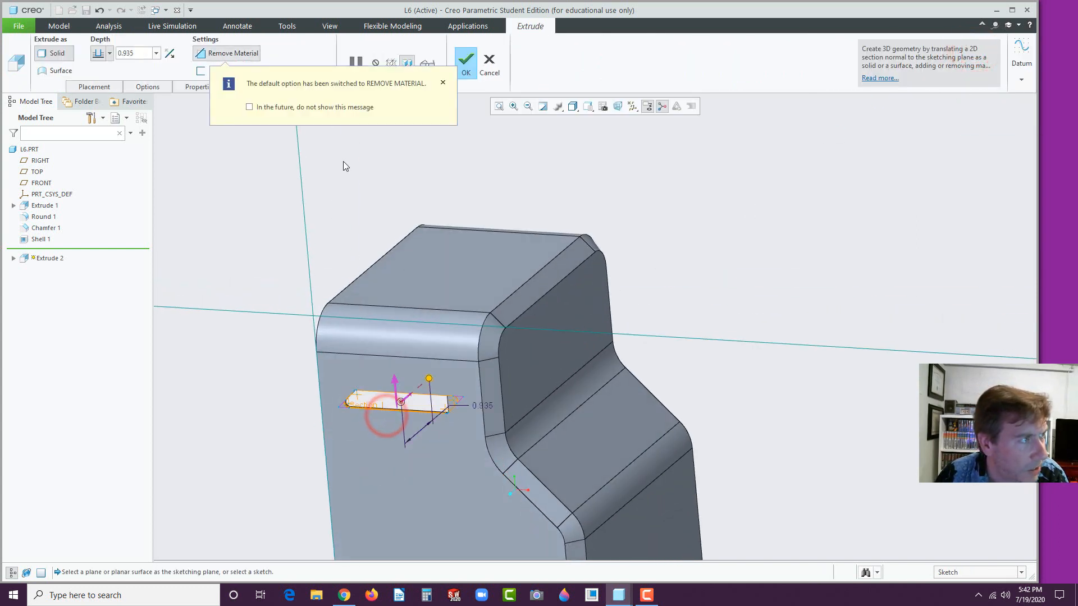
{"action": "left_click", "coordinate": [109, 54]}
{"action": "left_click", "coordinate": [101, 118]}
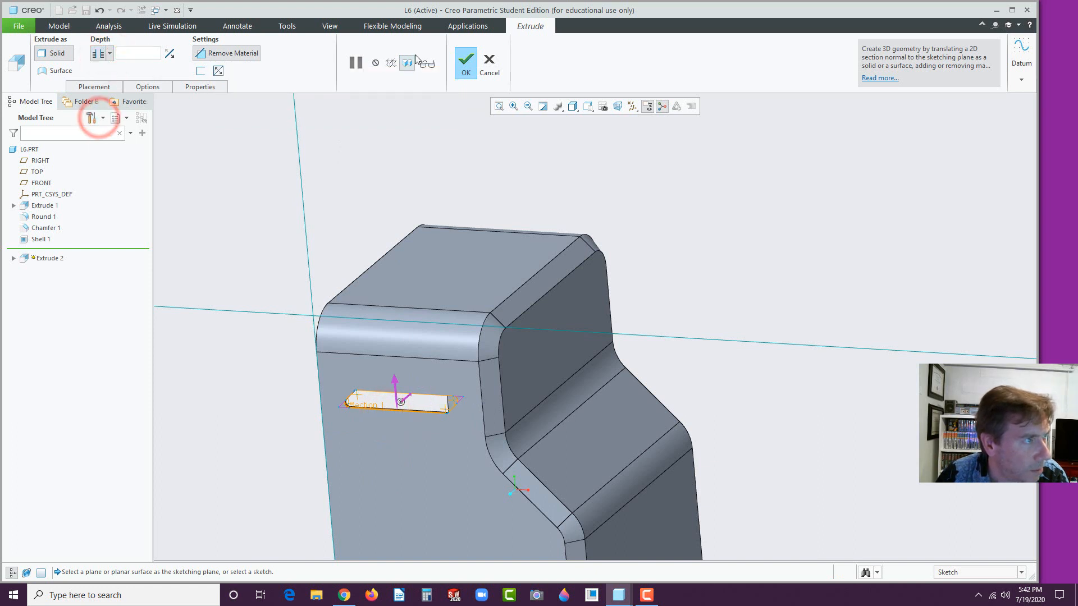
{"action": "left_click", "coordinate": [466, 60]}
{"action": "key", "text": "ctrl+d"}
{"action": "middle_click_drag", "start_coordinate": [551, 308], "coordinate": [544, 340]}
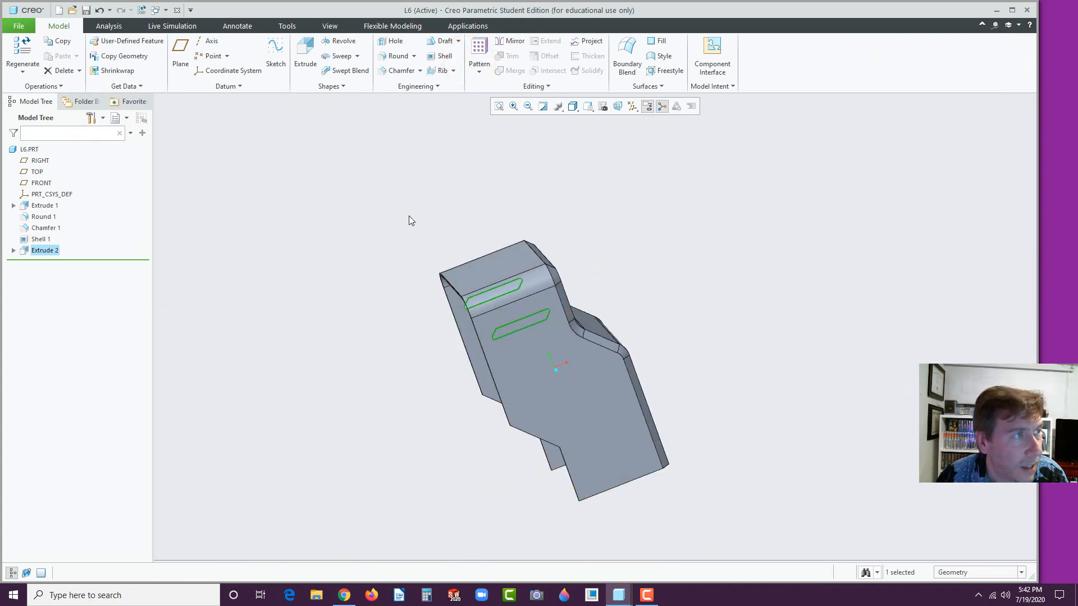
Start a direction pattern of the slot cut, using the side face's long straight vertical edge as the first direction.
{"action": "left_click", "coordinate": [480, 50]}
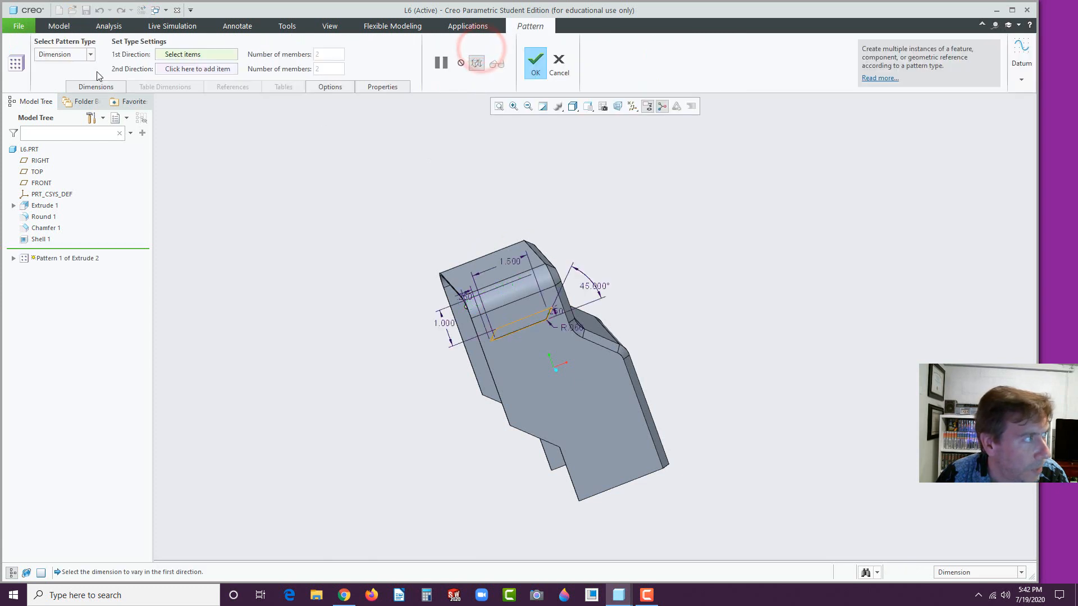
{"action": "left_click", "coordinate": [89, 54]}
{"action": "left_click", "coordinate": [65, 75]}
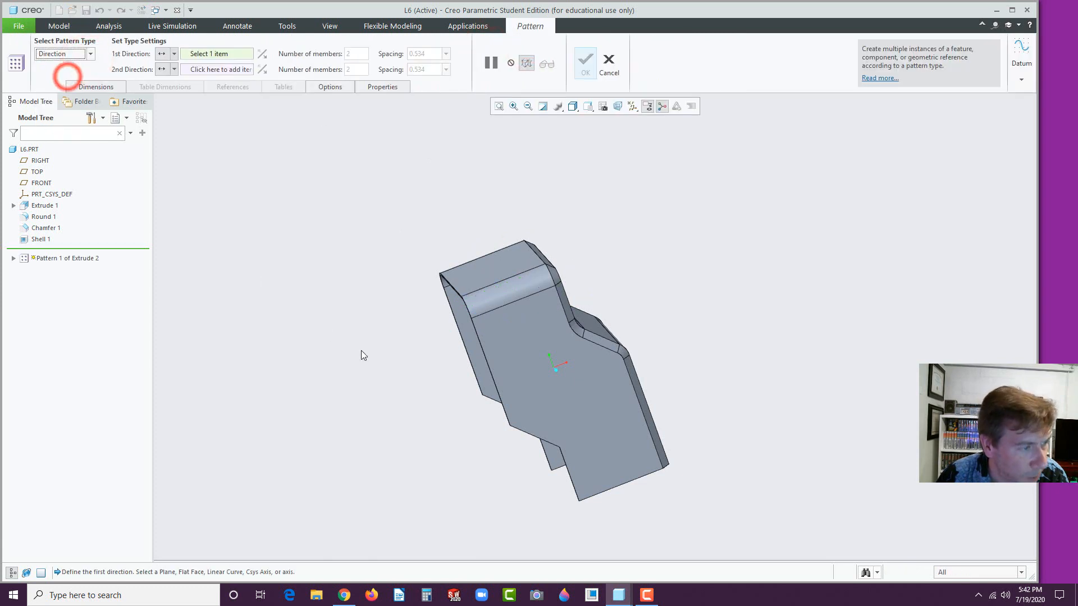
{"action": "left_click", "coordinate": [488, 366]}
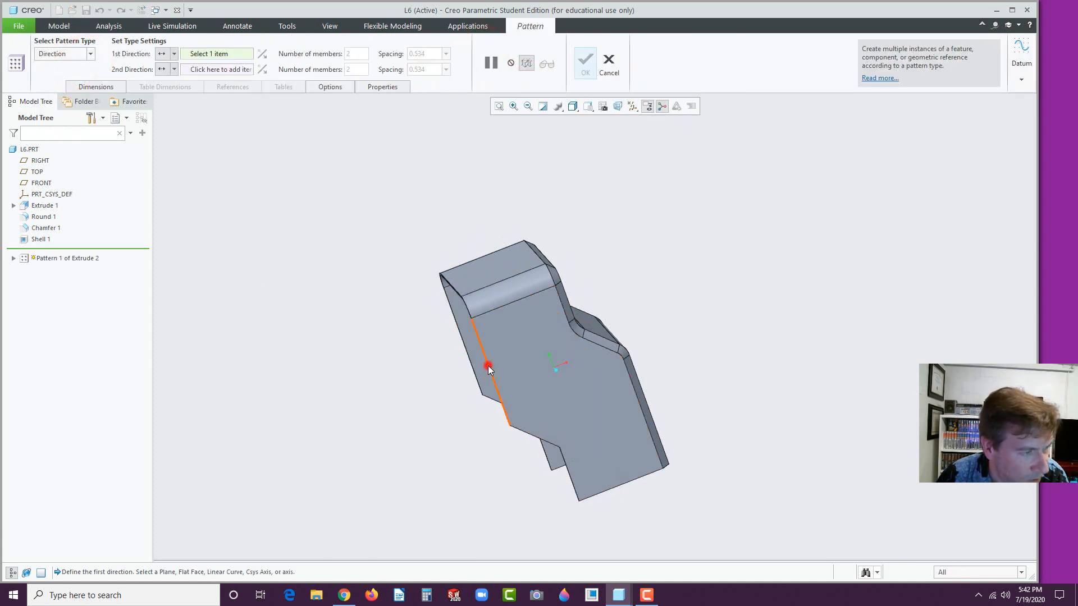
{"action": "middle_click_drag", "start_coordinate": [447, 409], "coordinate": [269, 256]}
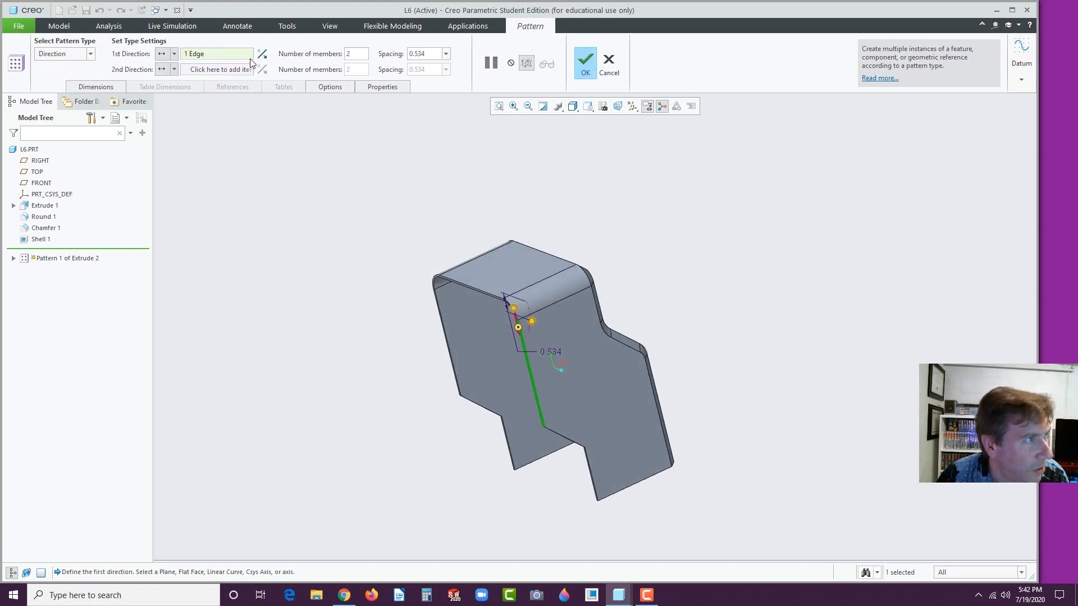
Set the slot pattern to 6 members spaced 0.4 apart, check it against the drawing, and complete the pattern.
{"action": "double_click", "coordinate": [437, 54]}
{"action": "type", "text": "."}
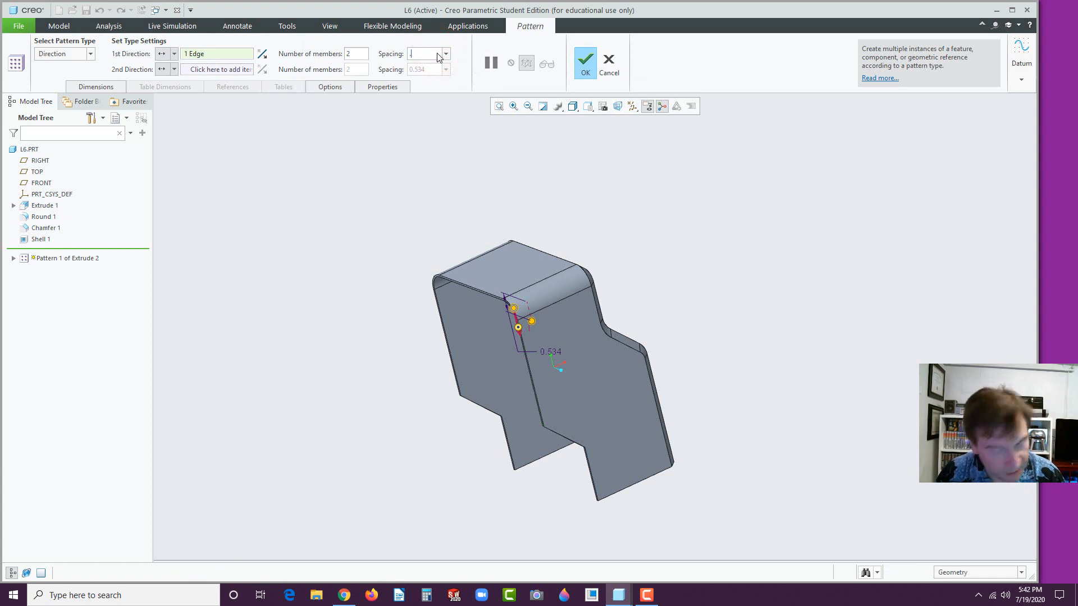
{"action": "type", "text": "4"}
{"action": "double_click", "coordinate": [359, 54]}
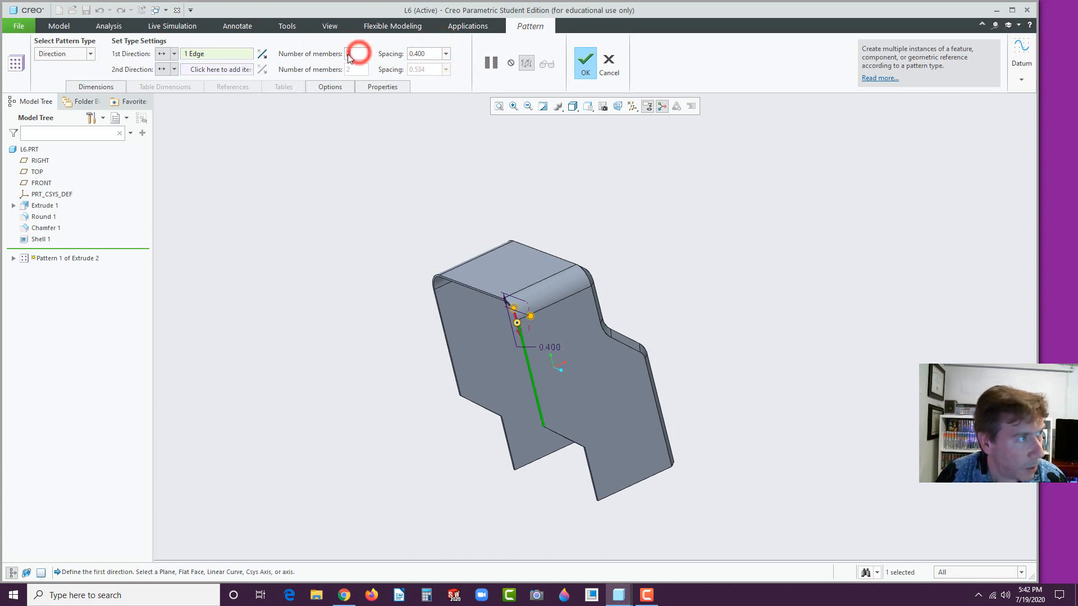
{"action": "type", "text": "6"}
{"action": "key", "text": "Return"}
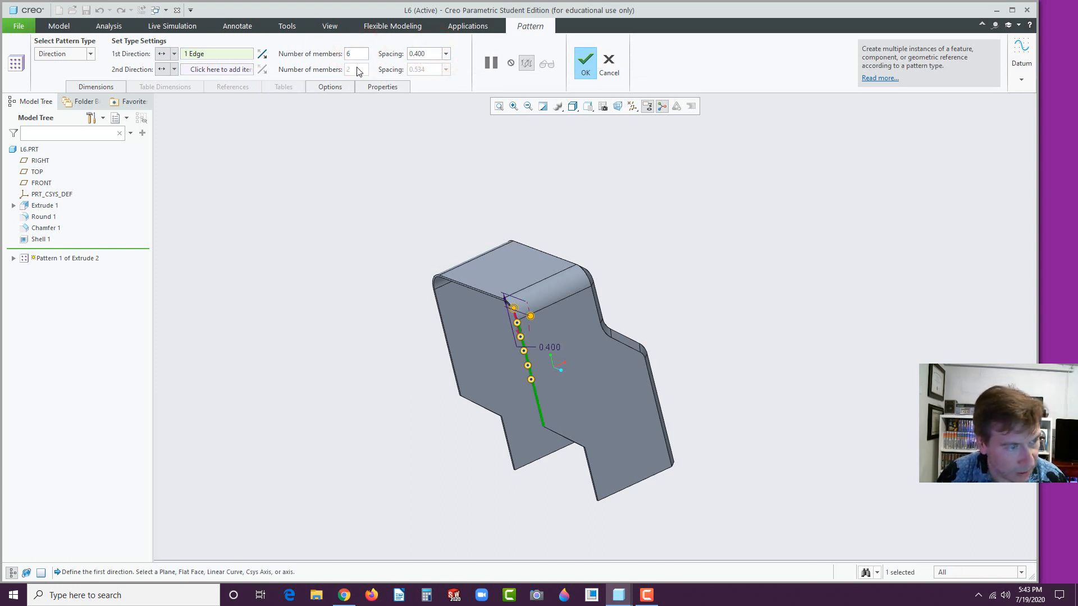
{"action": "left_click", "coordinate": [346, 595]}
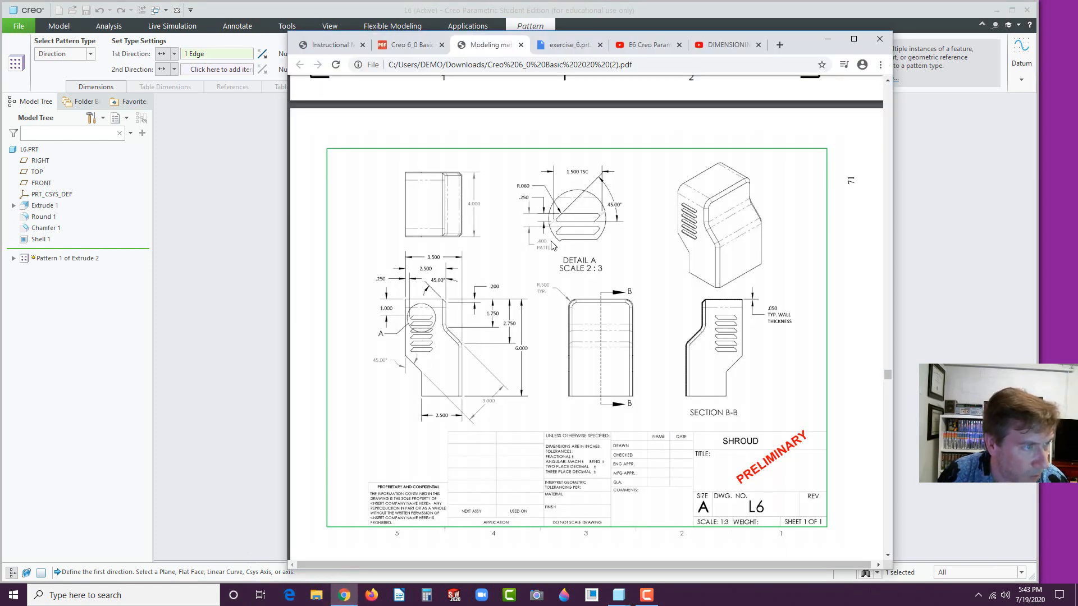
{"action": "left_click", "coordinate": [86, 400]}
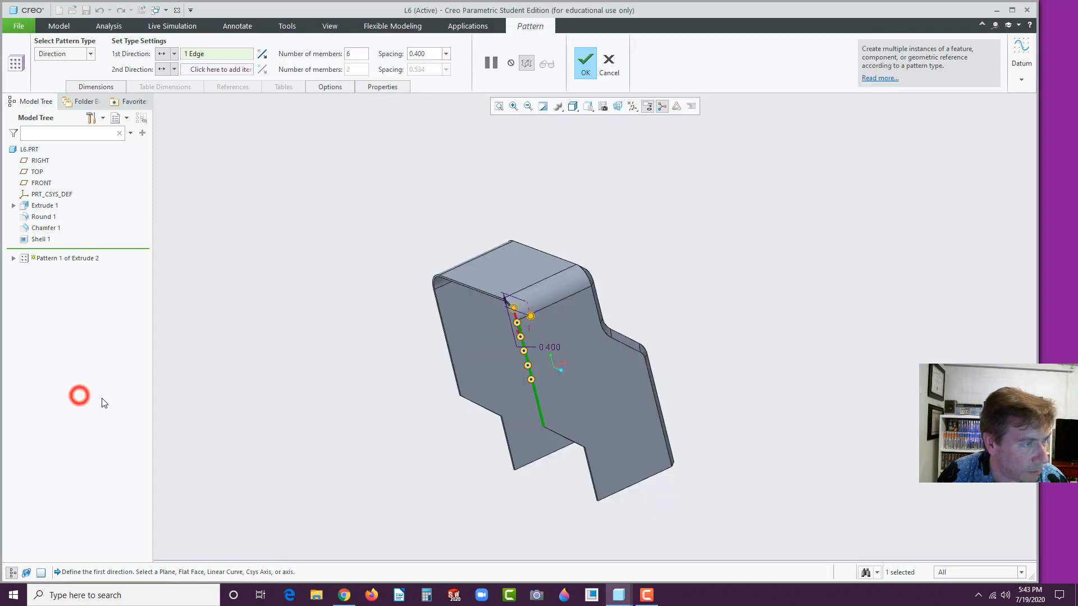
{"action": "left_click", "coordinate": [585, 63]}
{"action": "middle_click_drag", "start_coordinate": [659, 223], "coordinate": [584, 314]}
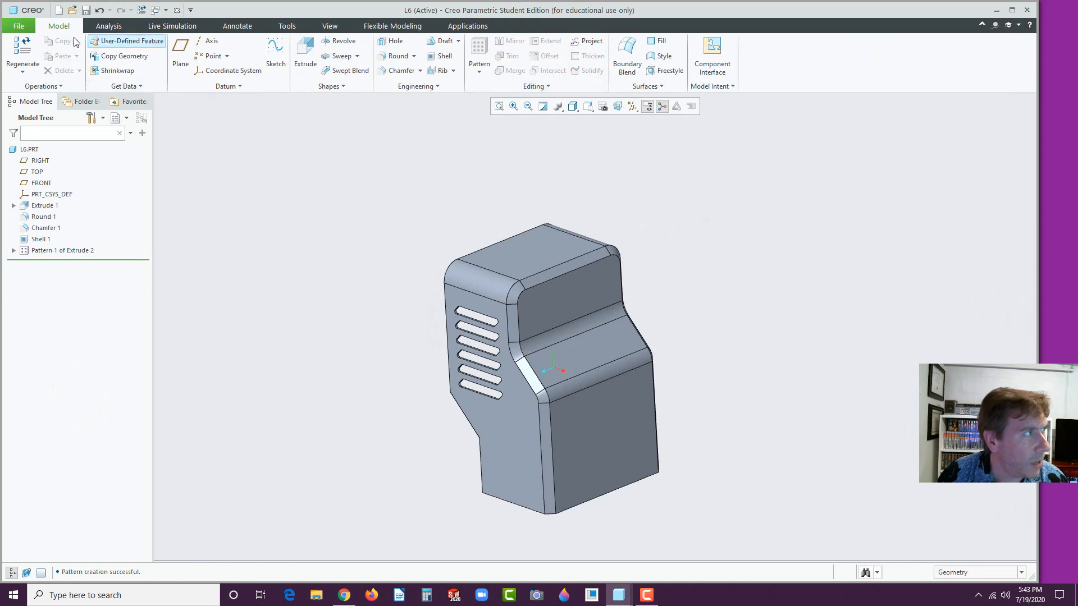
Save a backup of the L6 part in the Creo documents folder.
{"action": "left_click", "coordinate": [29, 26]}
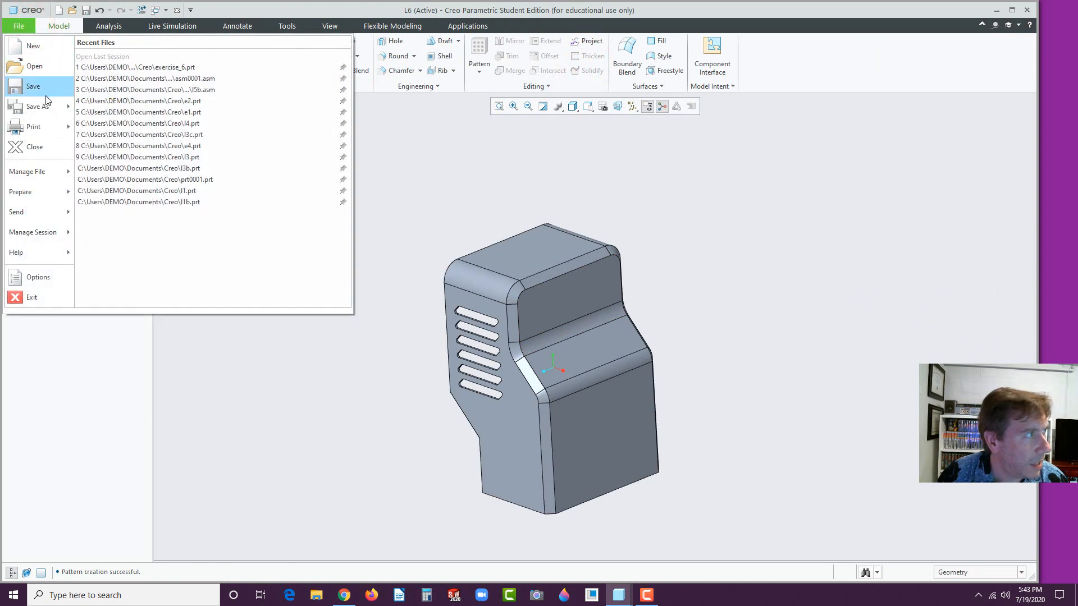
{"action": "mouse_move", "coordinate": [46, 111]}
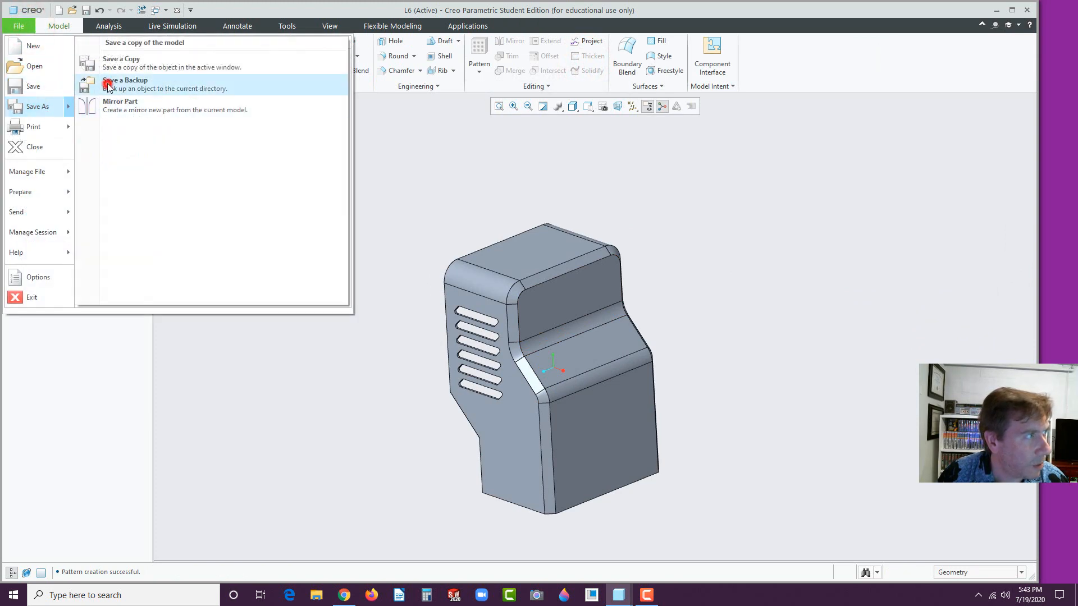
{"action": "left_click", "coordinate": [110, 84]}
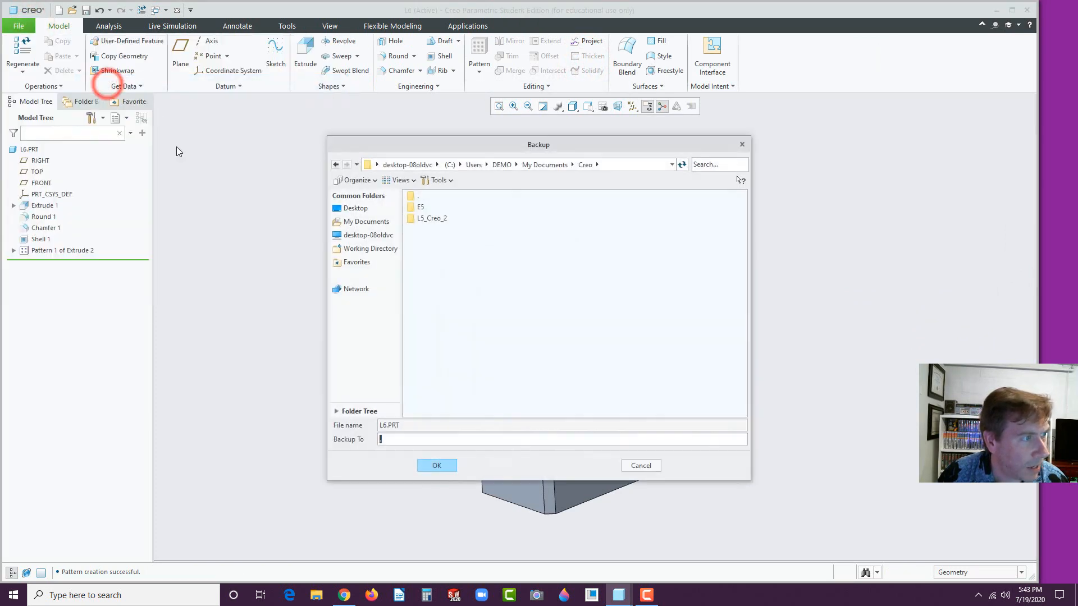
{"action": "left_click", "coordinate": [438, 466]}
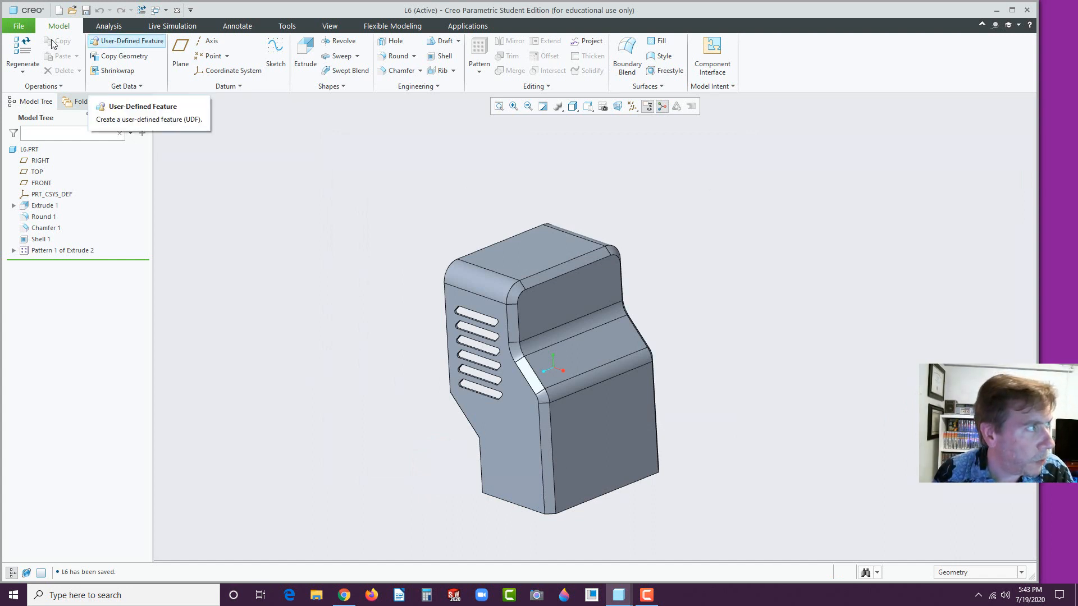
Create a new drawing file named L6.
{"action": "left_click", "coordinate": [59, 11]}
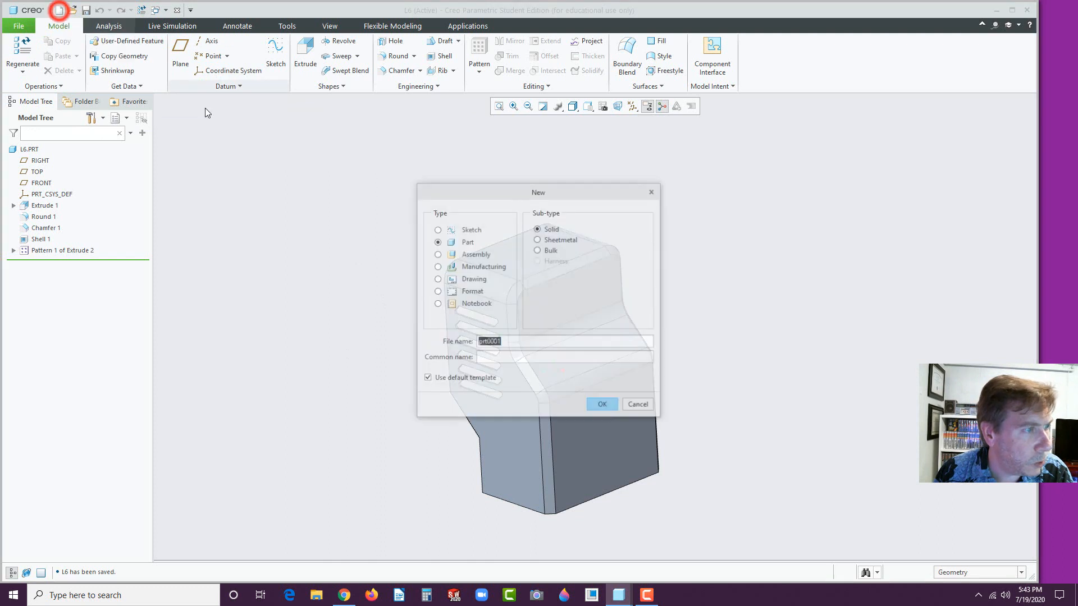
{"action": "left_click", "coordinate": [437, 279]}
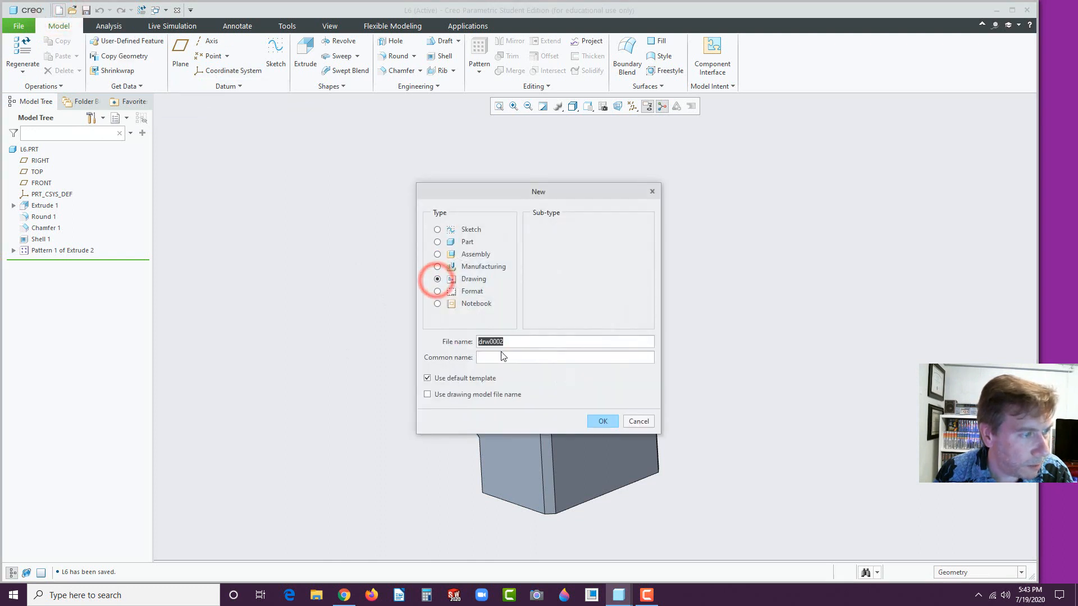
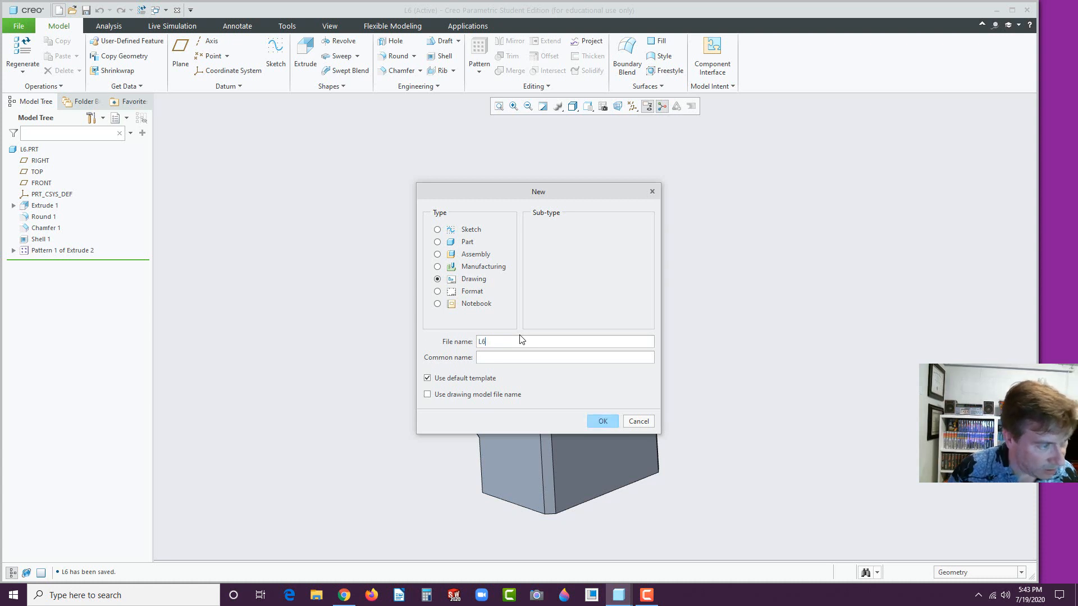
{"action": "left_click", "coordinate": [602, 421]}
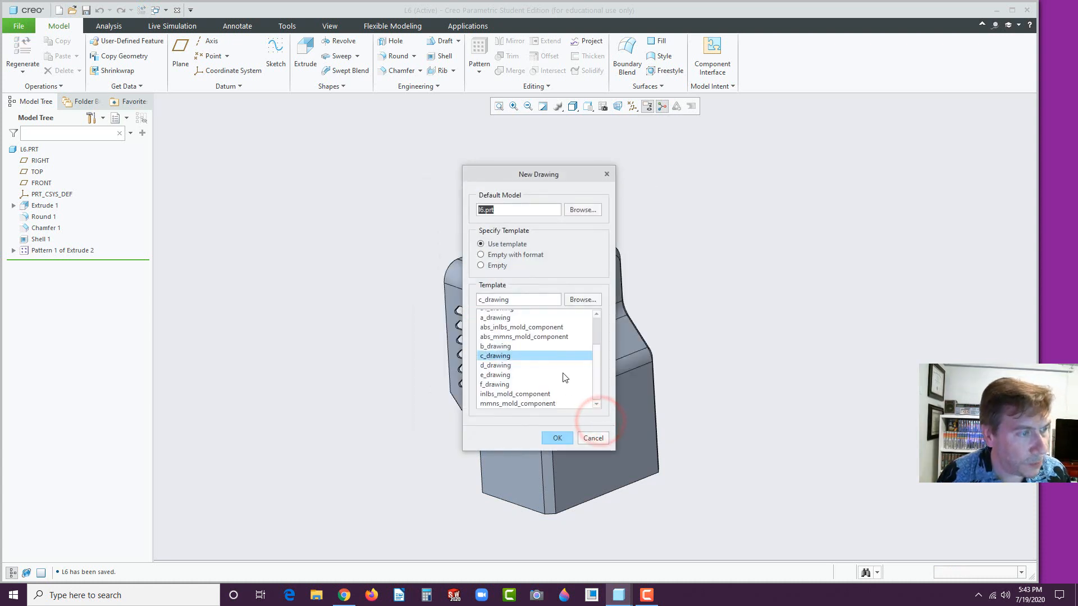
Set the drawing to empty with format, load the system format a.frm, and create the sheet for l6.prt.
{"action": "left_click", "coordinate": [484, 256]}
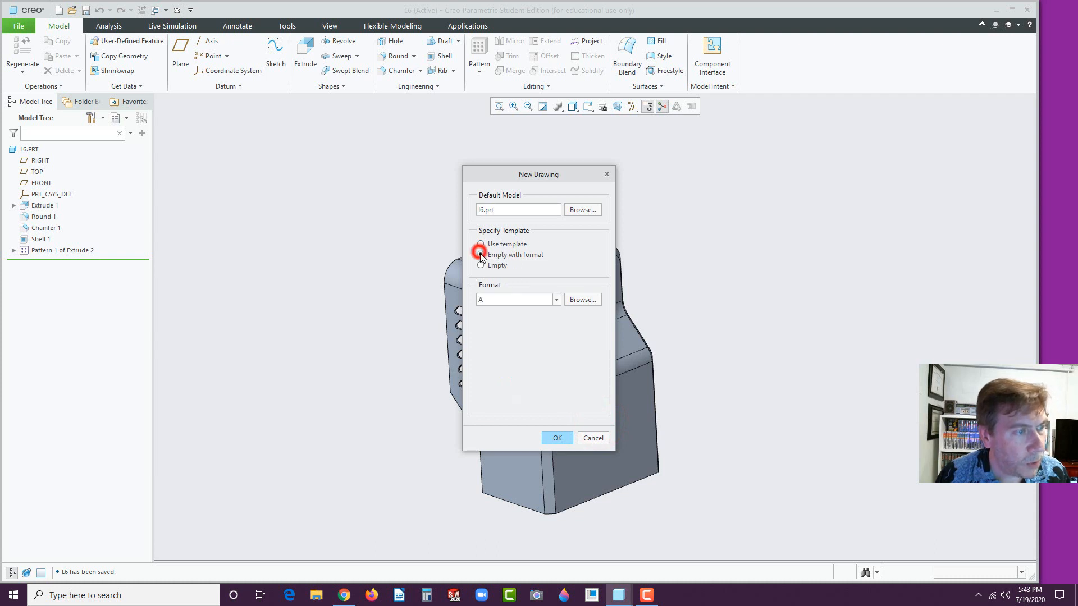
{"action": "left_click", "coordinate": [584, 300]}
{"action": "left_click", "coordinate": [424, 223]}
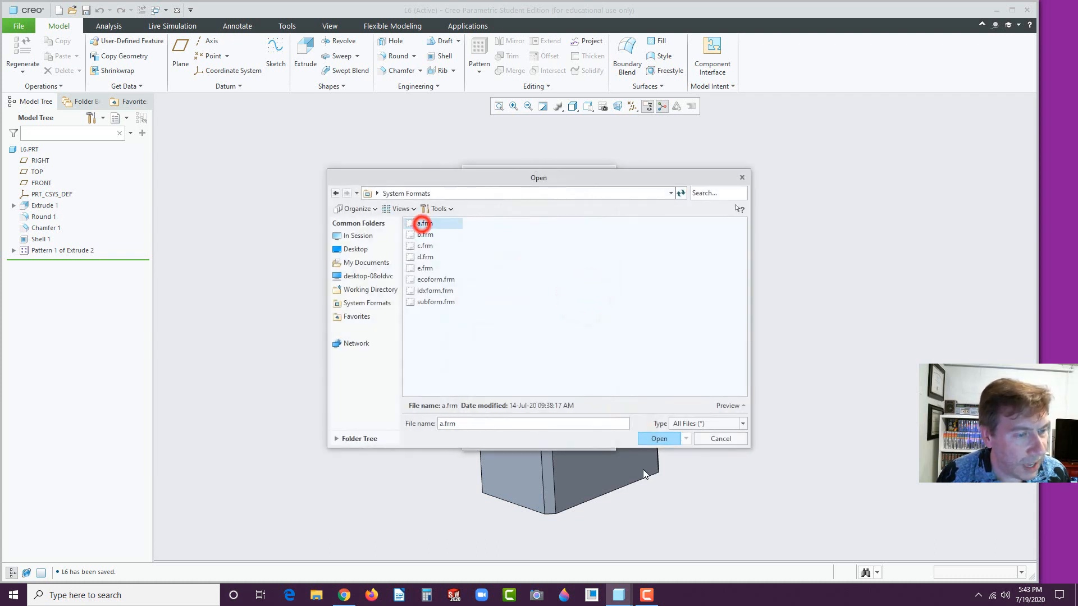
{"action": "left_click", "coordinate": [659, 438]}
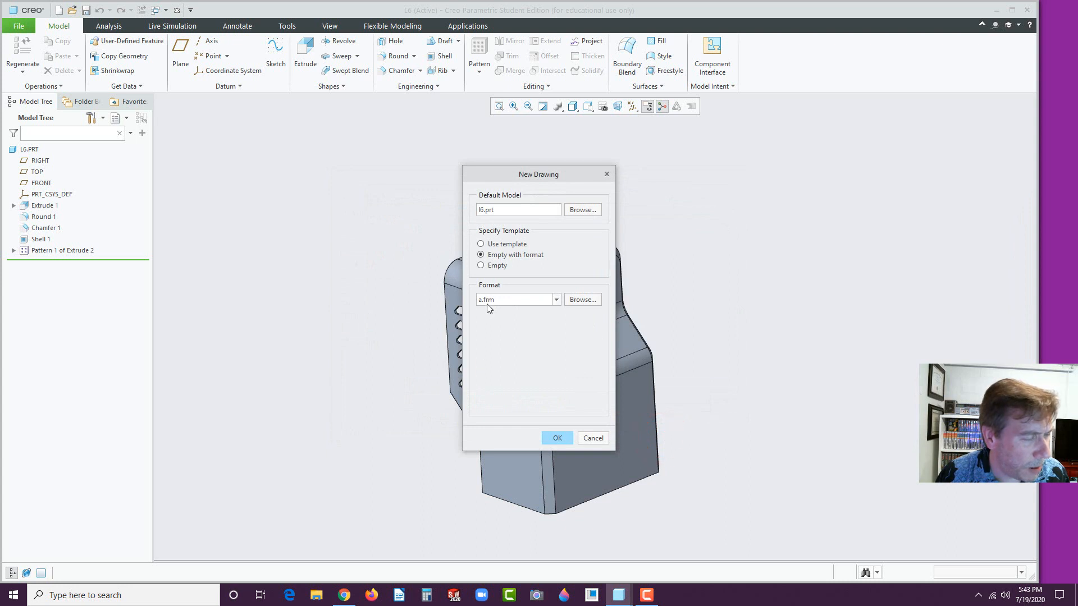
{"action": "left_click", "coordinate": [557, 299]}
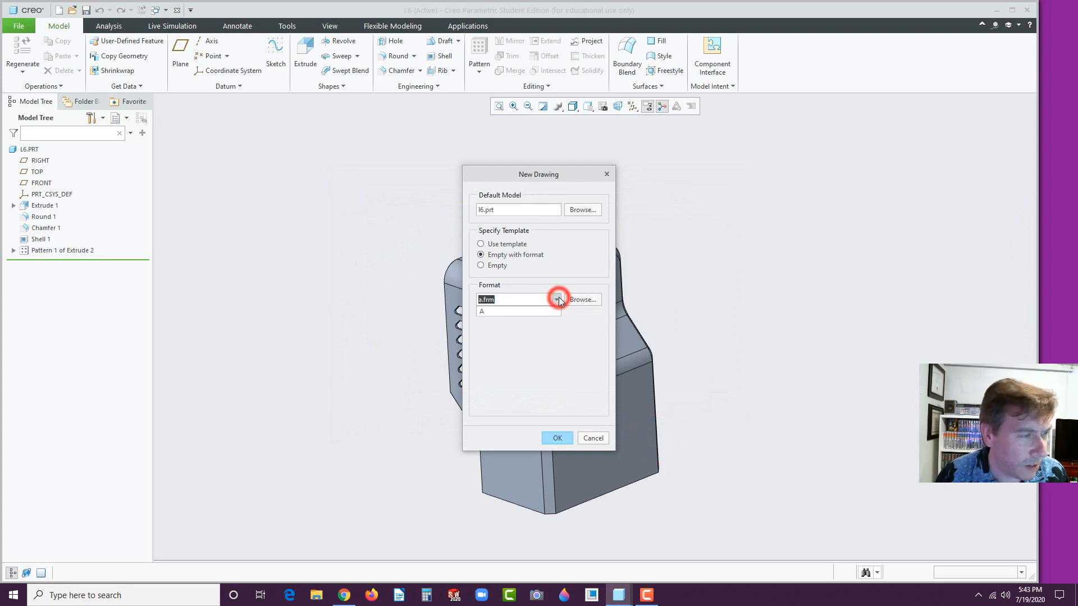
{"action": "left_click", "coordinate": [558, 299]}
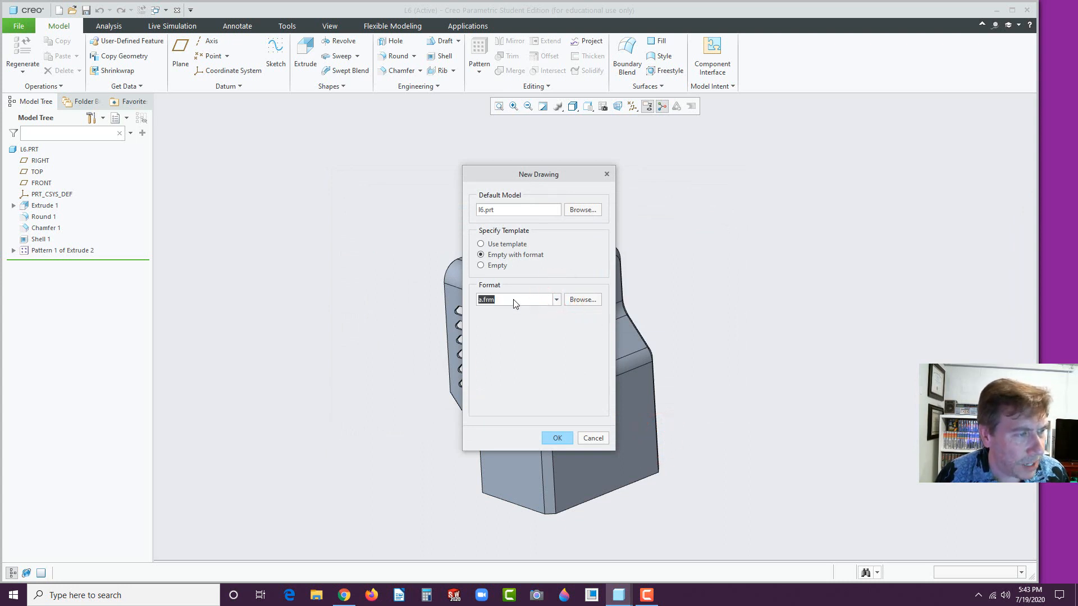
{"action": "left_click", "coordinate": [565, 441]}
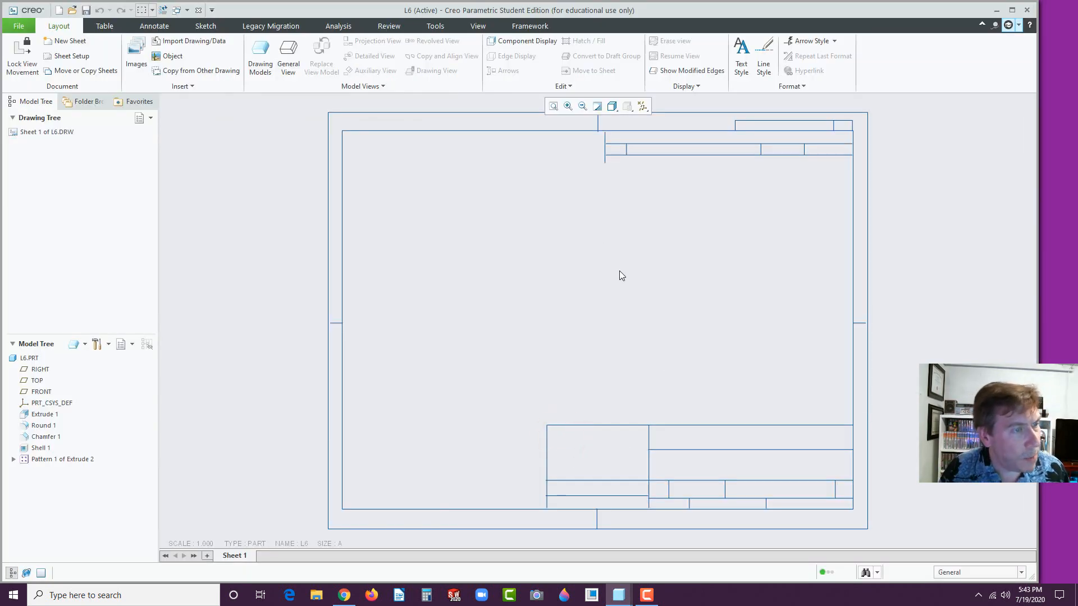
Place a general view with no combined state on the left half of the sheet and orient it to FRONT.
{"action": "left_click", "coordinate": [288, 56]}
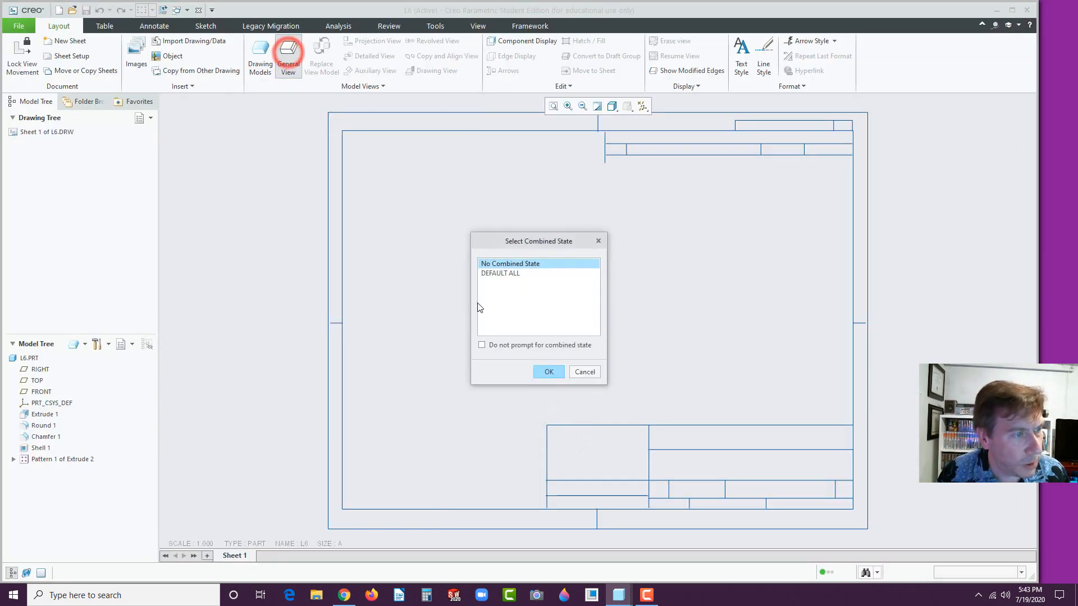
{"action": "left_click", "coordinate": [549, 373]}
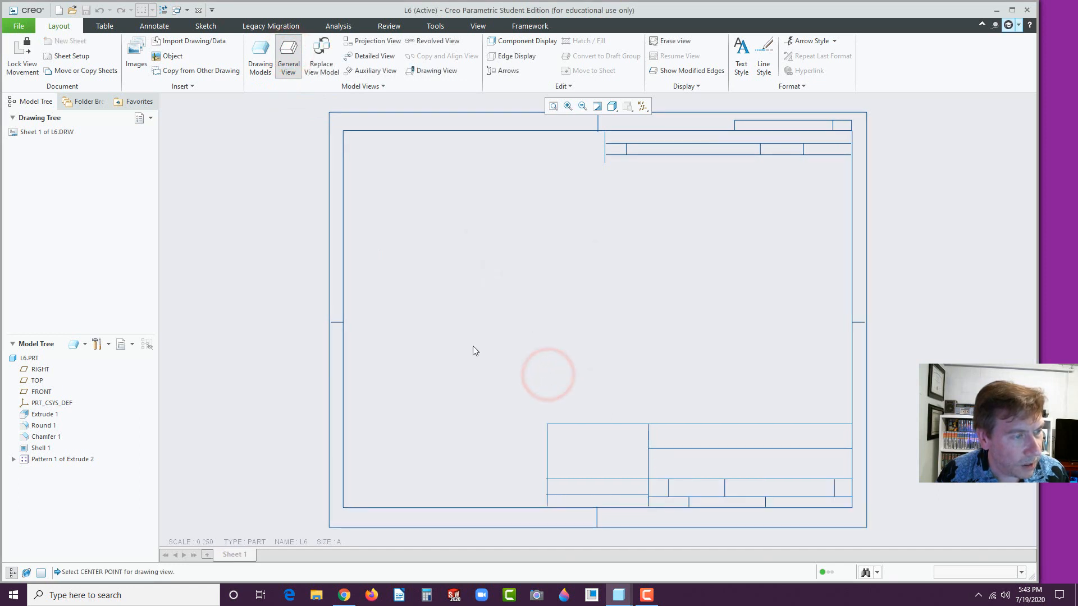
{"action": "left_click", "coordinate": [464, 343]}
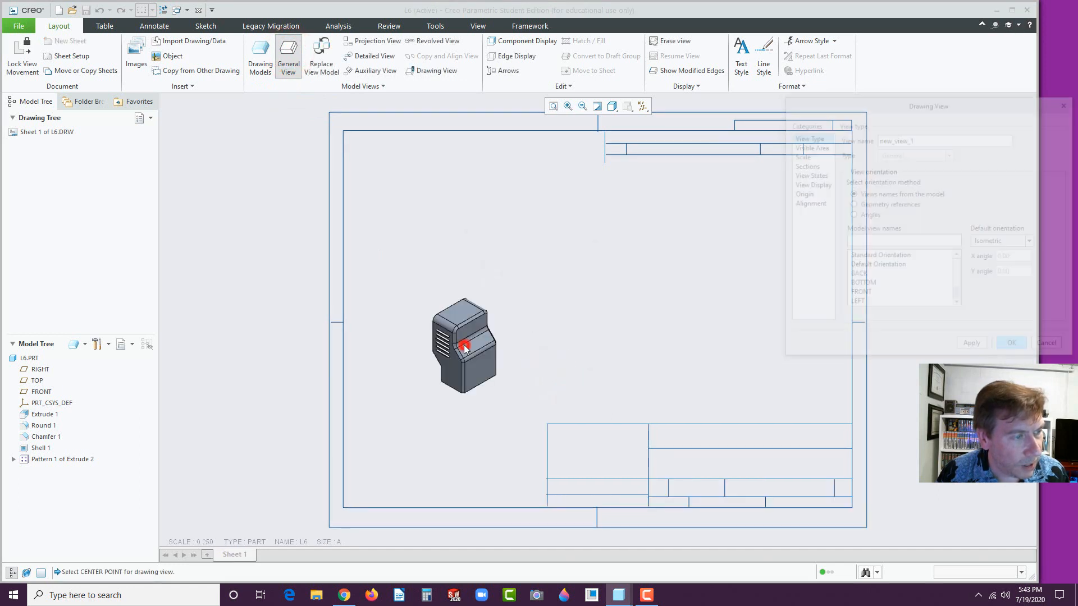
{"action": "double_click", "coordinate": [862, 295]}
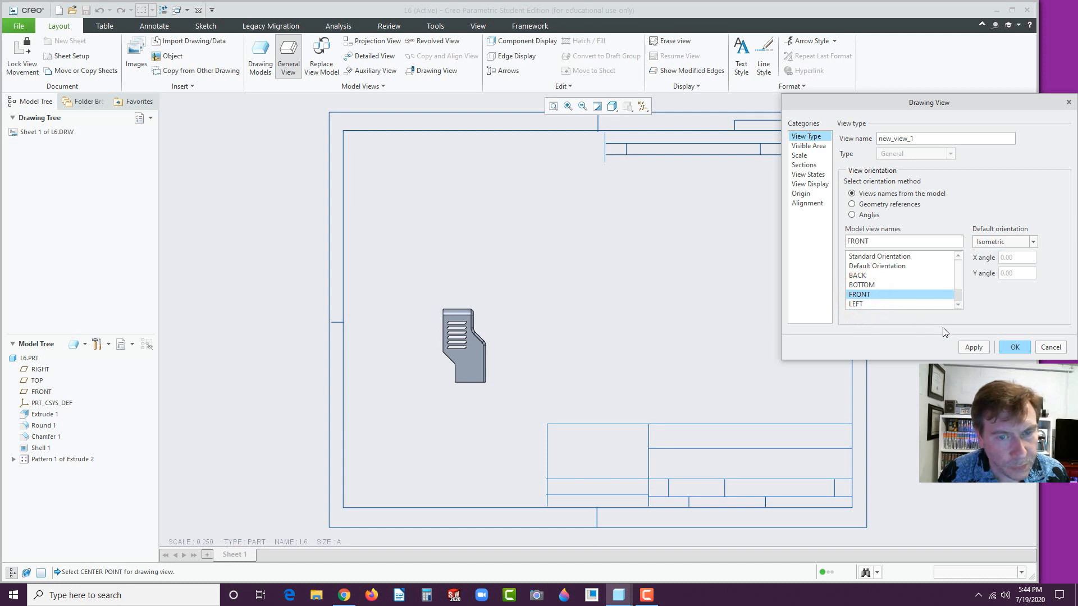
Set the front view's display style to No Hidden and accept the view settings.
{"action": "left_click", "coordinate": [811, 184]}
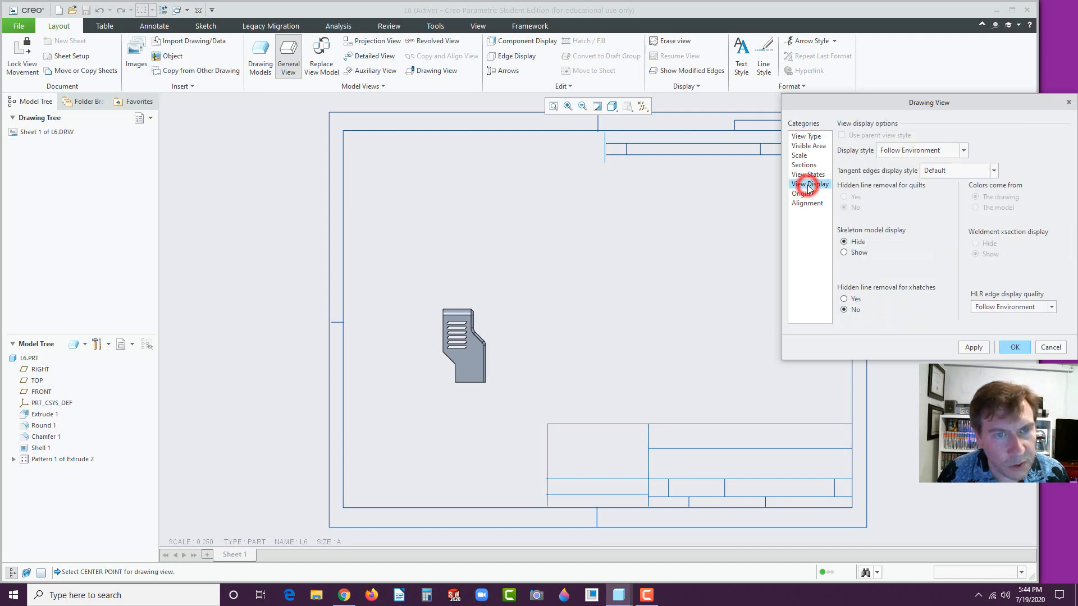
{"action": "left_click", "coordinate": [963, 151]}
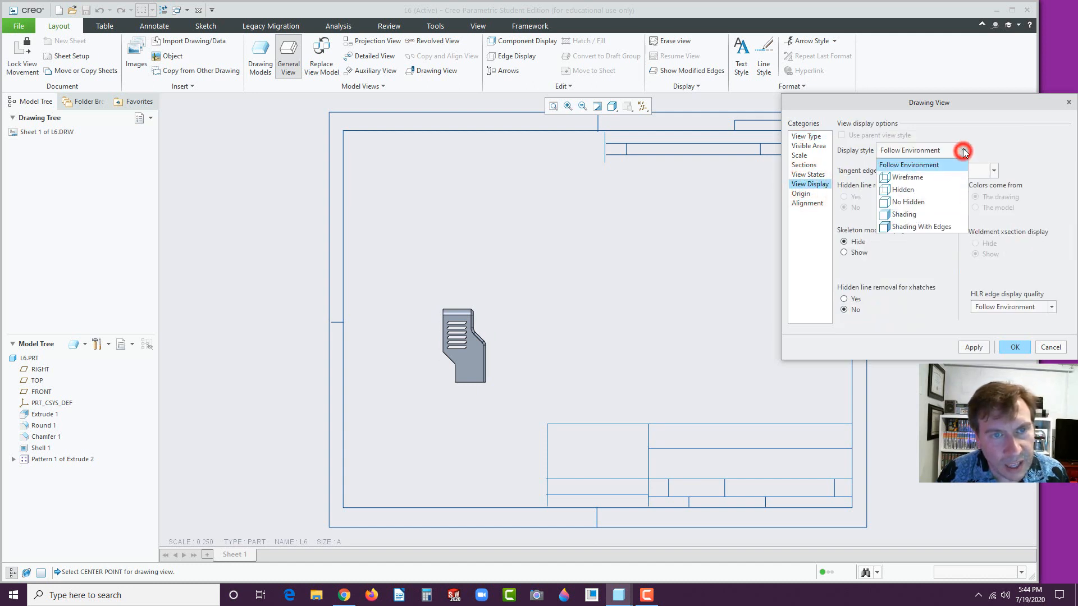
{"action": "left_click", "coordinate": [916, 202]}
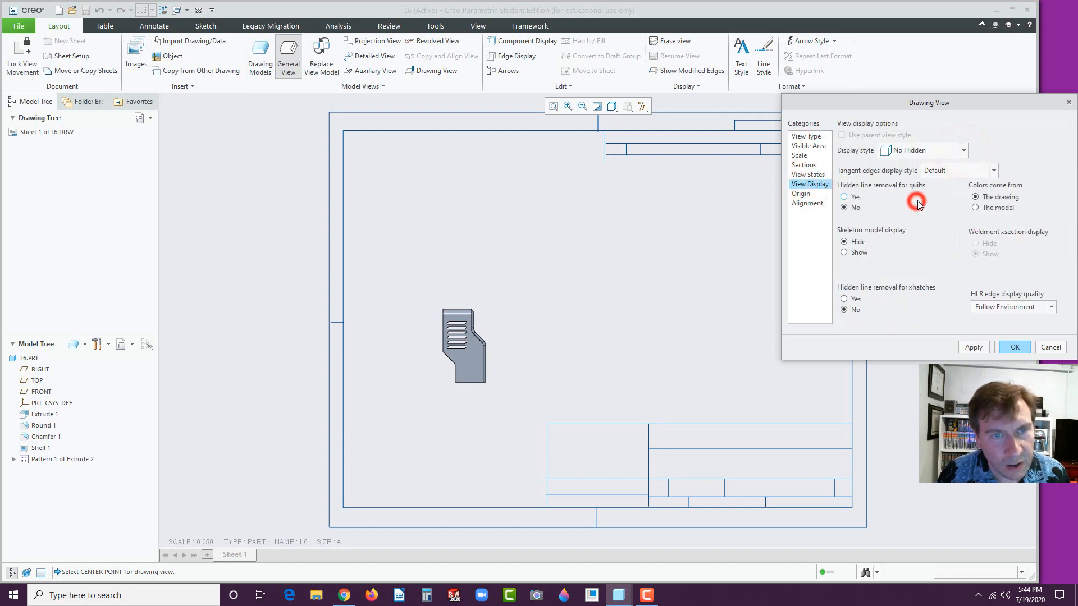
{"action": "left_click", "coordinate": [1014, 348]}
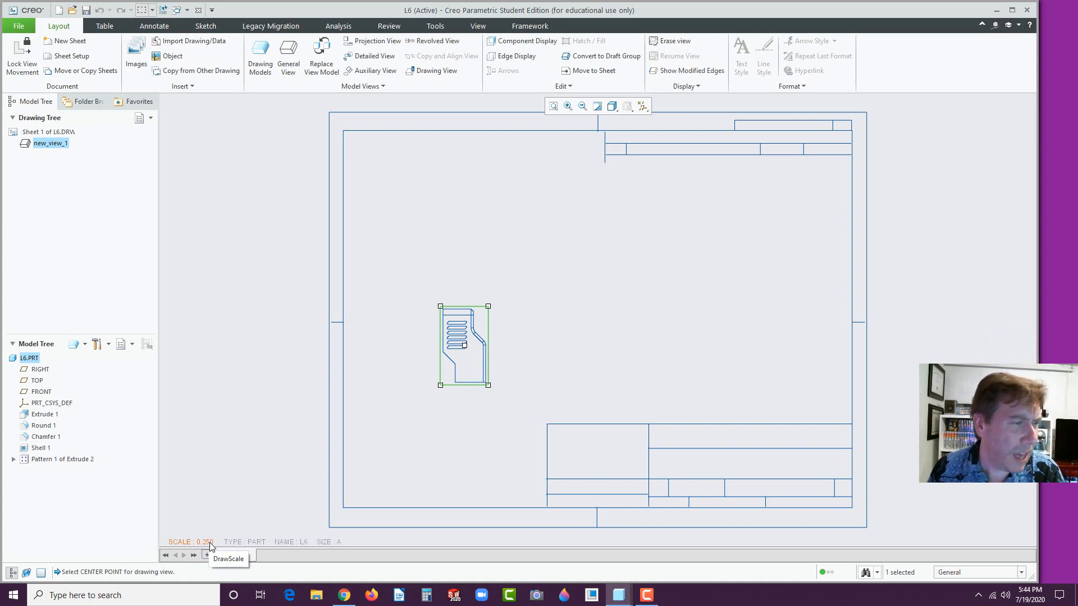
Project a side view to the right of the front view, and project a second view to the right of that one.
{"action": "left_click", "coordinate": [376, 41]}
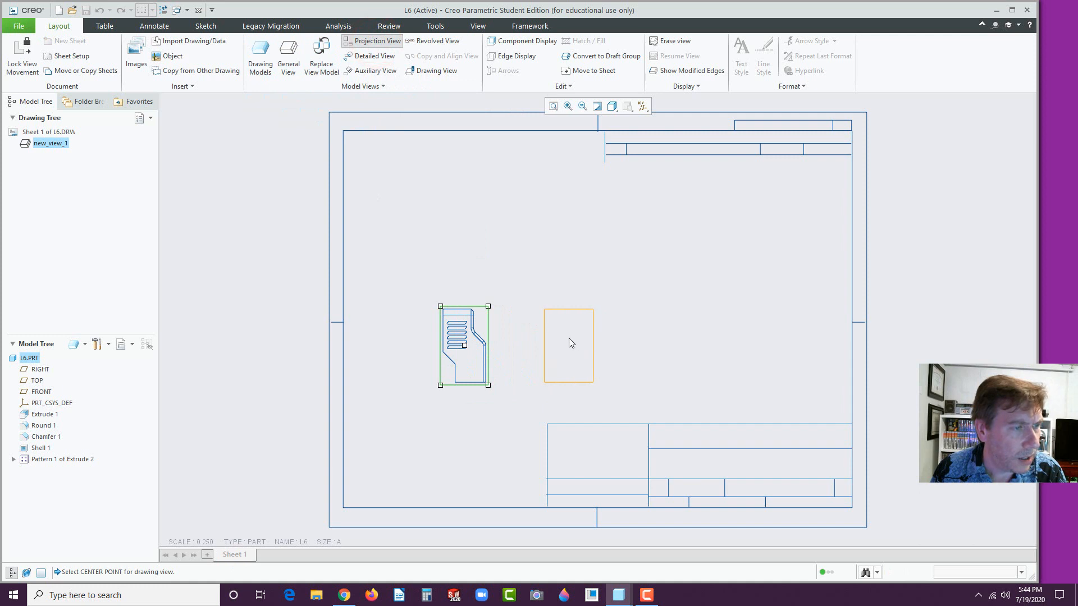
{"action": "left_click", "coordinate": [568, 343]}
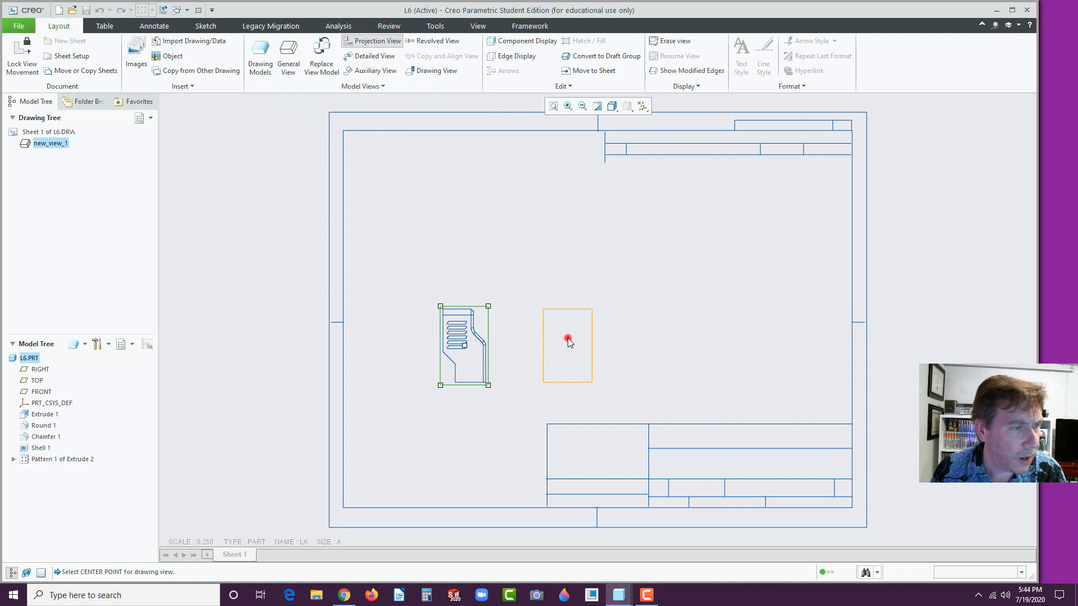
{"action": "left_click", "coordinate": [375, 41]}
{"action": "left_click", "coordinate": [673, 346]}
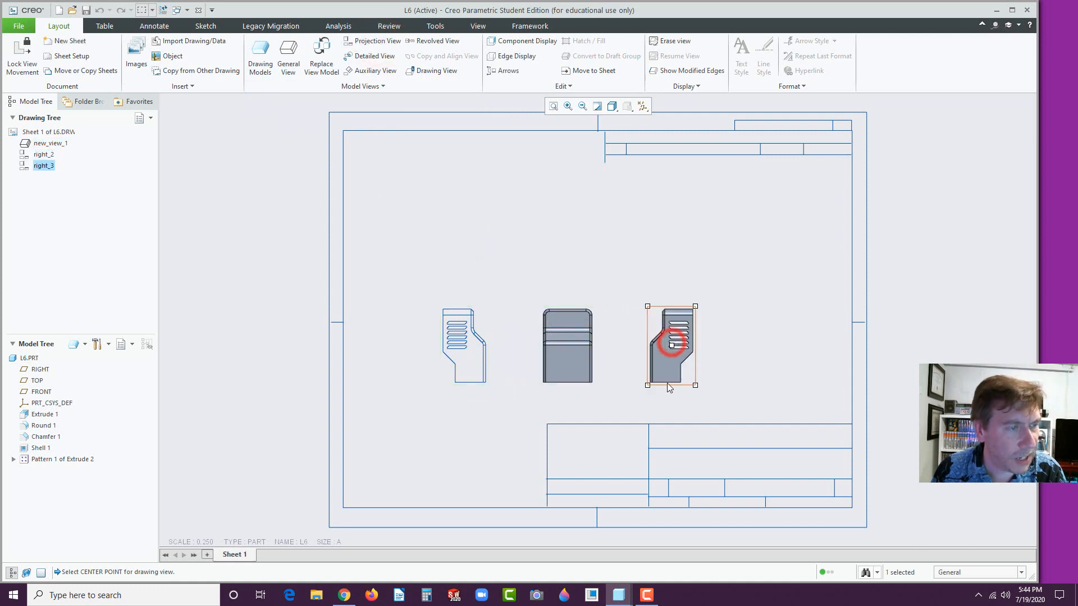
Project a top view above the front view.
{"action": "left_click", "coordinate": [475, 319]}
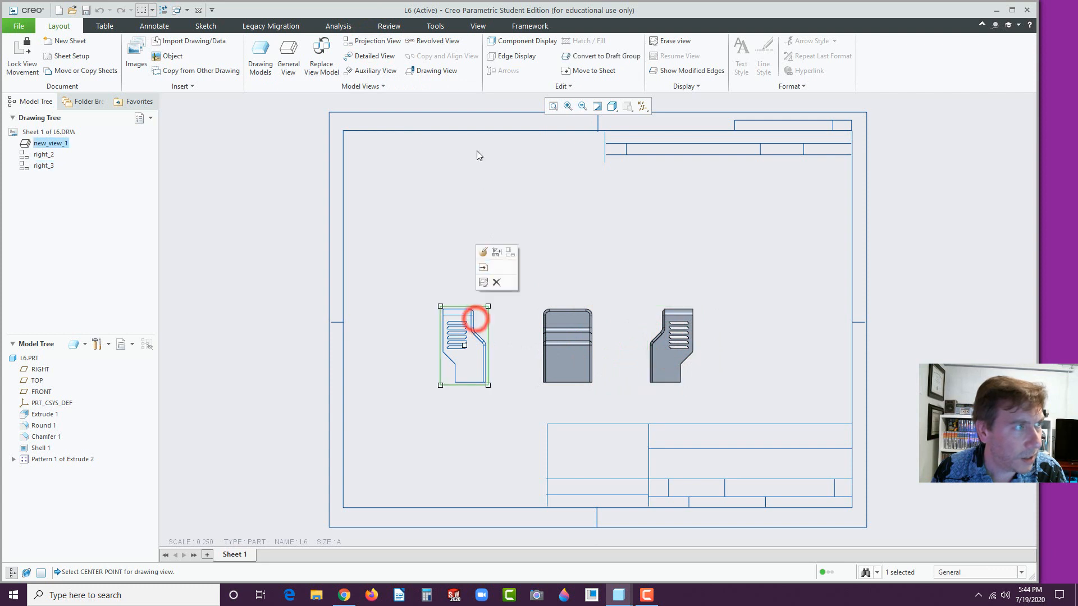
{"action": "left_click", "coordinate": [375, 41]}
{"action": "left_click", "coordinate": [460, 226]}
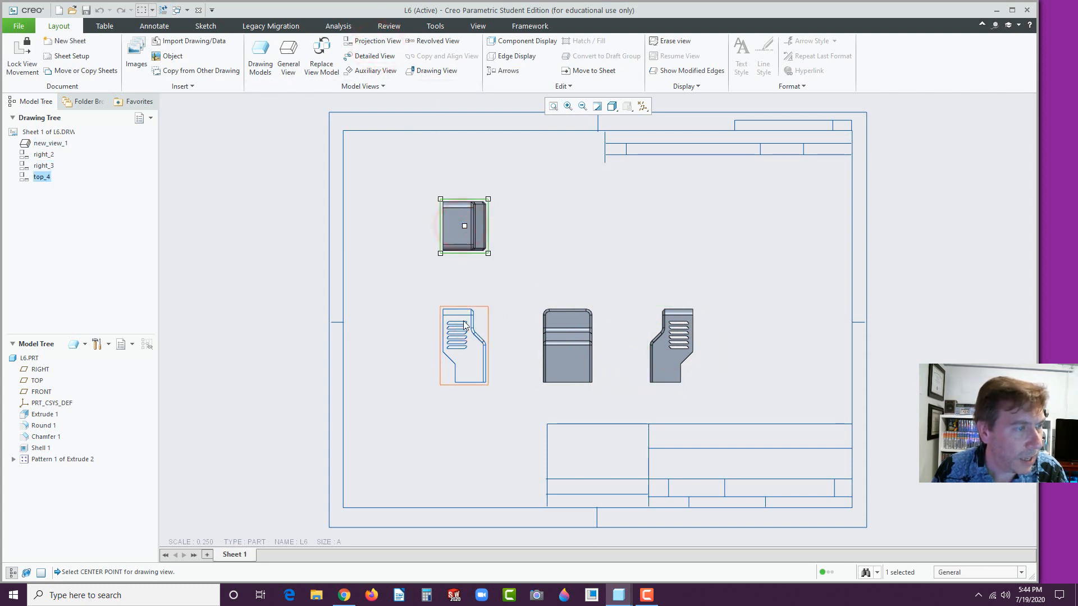
{"action": "left_click", "coordinate": [401, 134]}
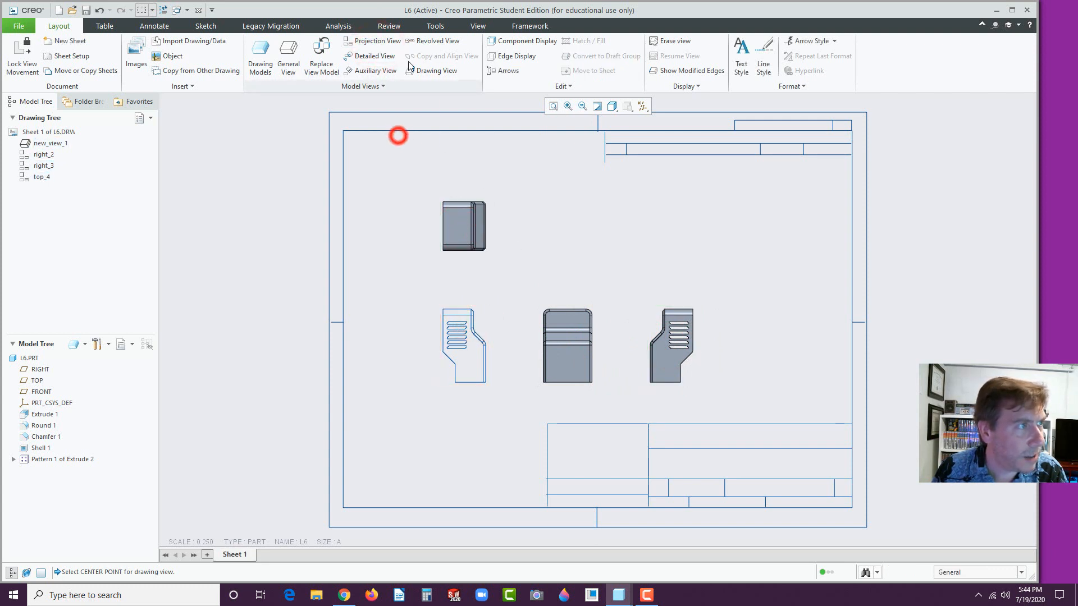
Create a detailed view of the front view's upper vent slots, outlining them with a closed spline and placing it above the middle view.
{"action": "left_click", "coordinate": [367, 55]}
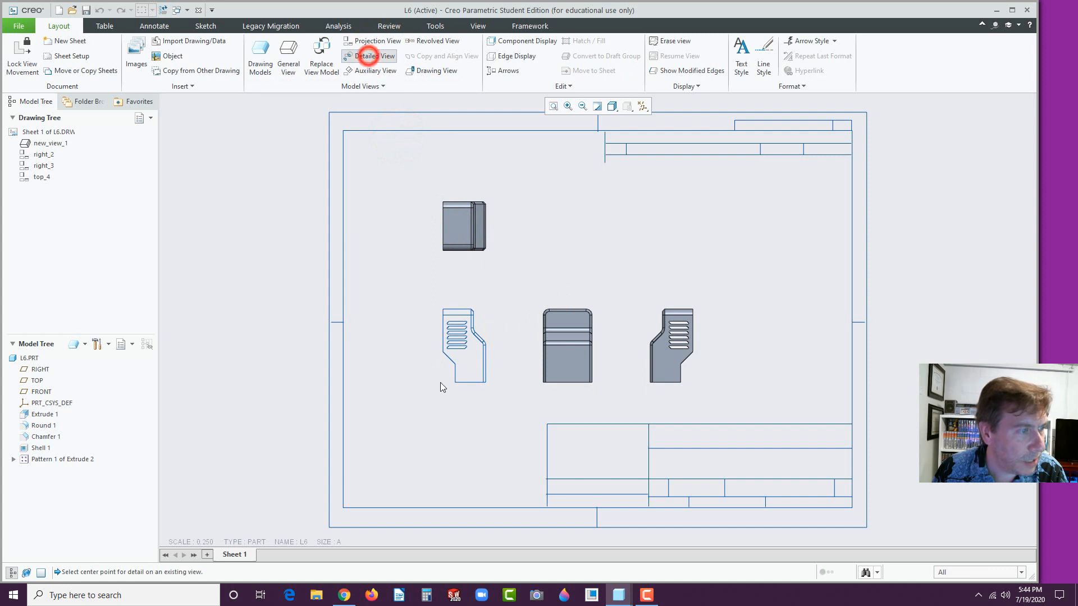
{"action": "left_click", "coordinate": [456, 322]}
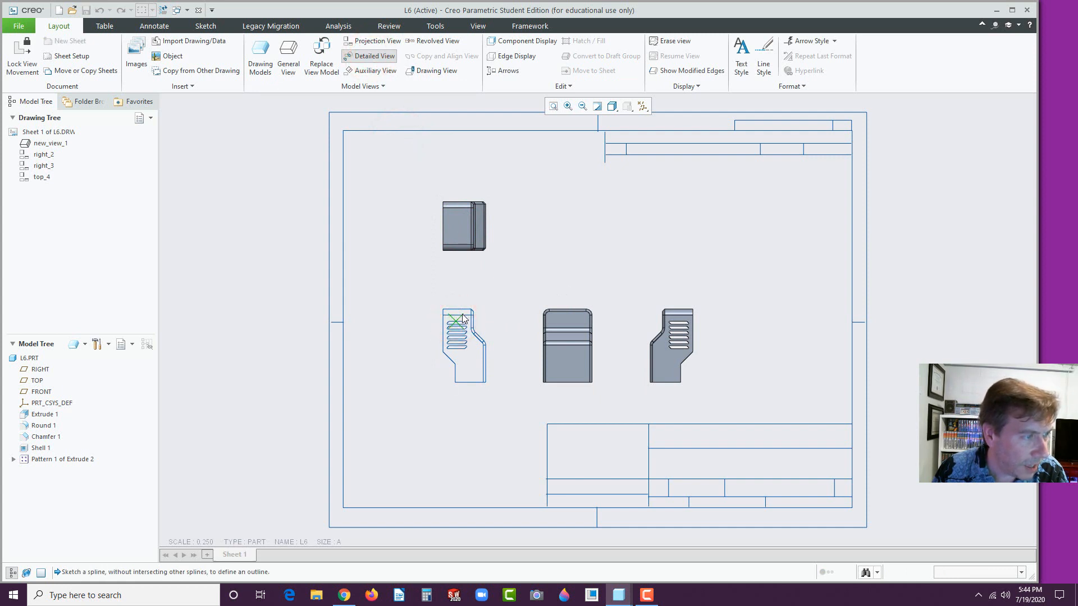
{"action": "scroll", "coordinate": [462, 316], "scroll_direction": "down", "scroll_amount": 4}
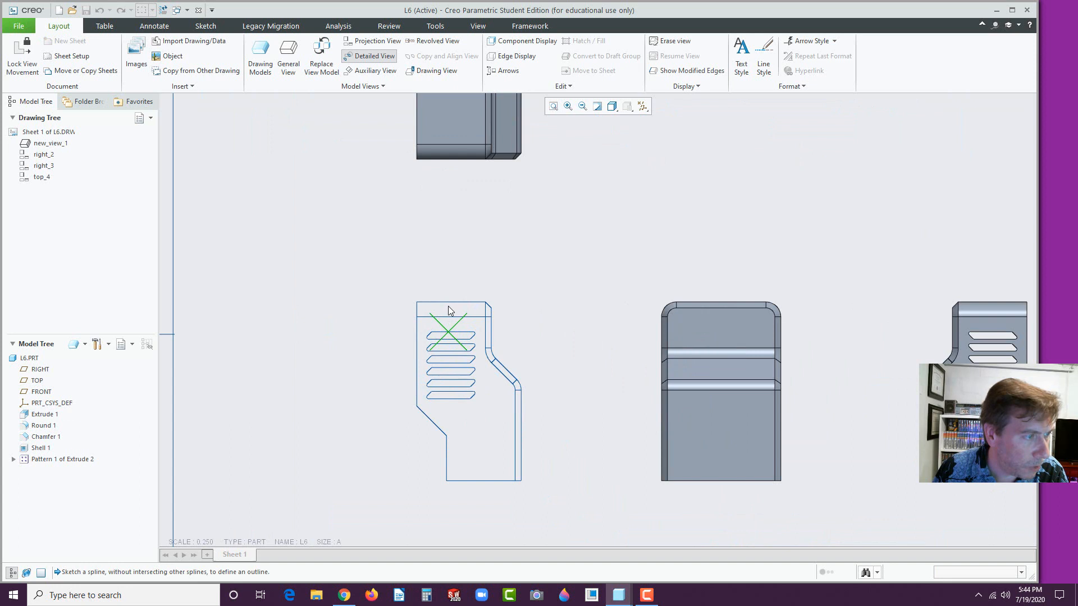
{"action": "left_click", "coordinate": [448, 308]}
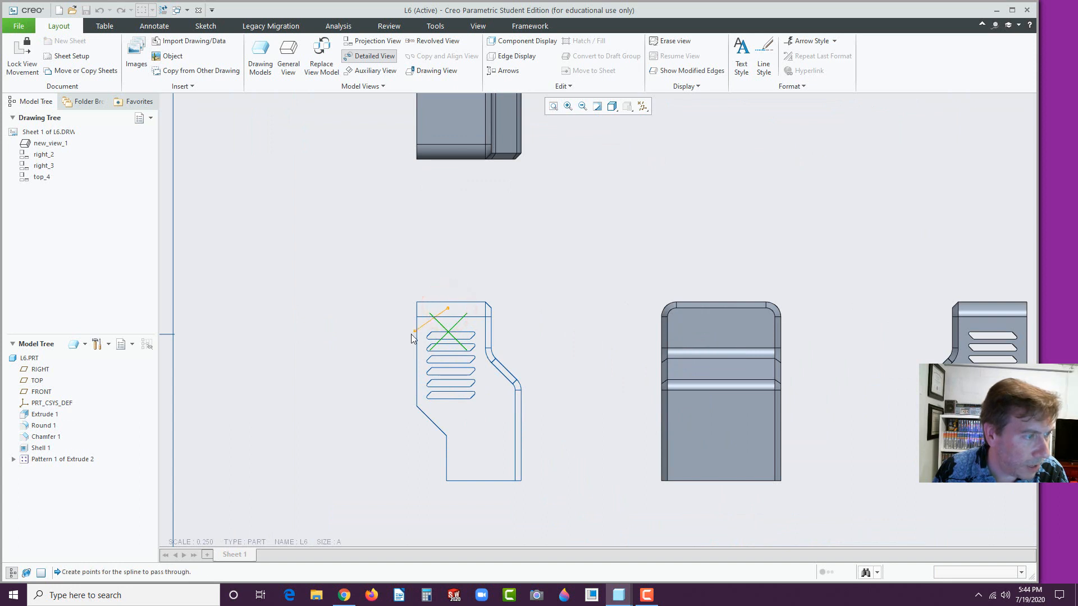
{"action": "left_click", "coordinate": [442, 364]}
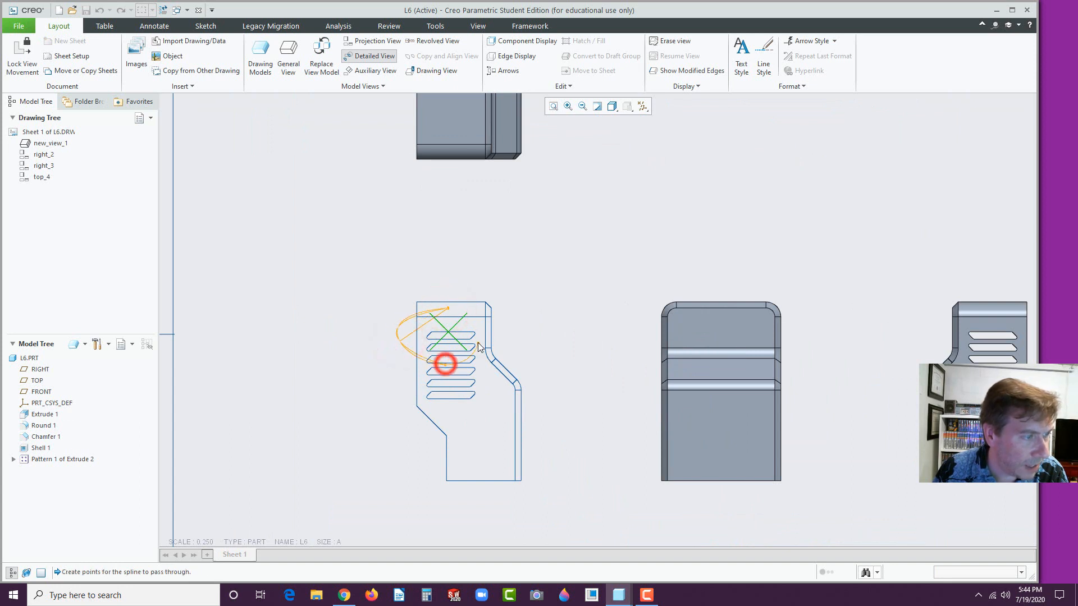
{"action": "left_click", "coordinate": [482, 337]}
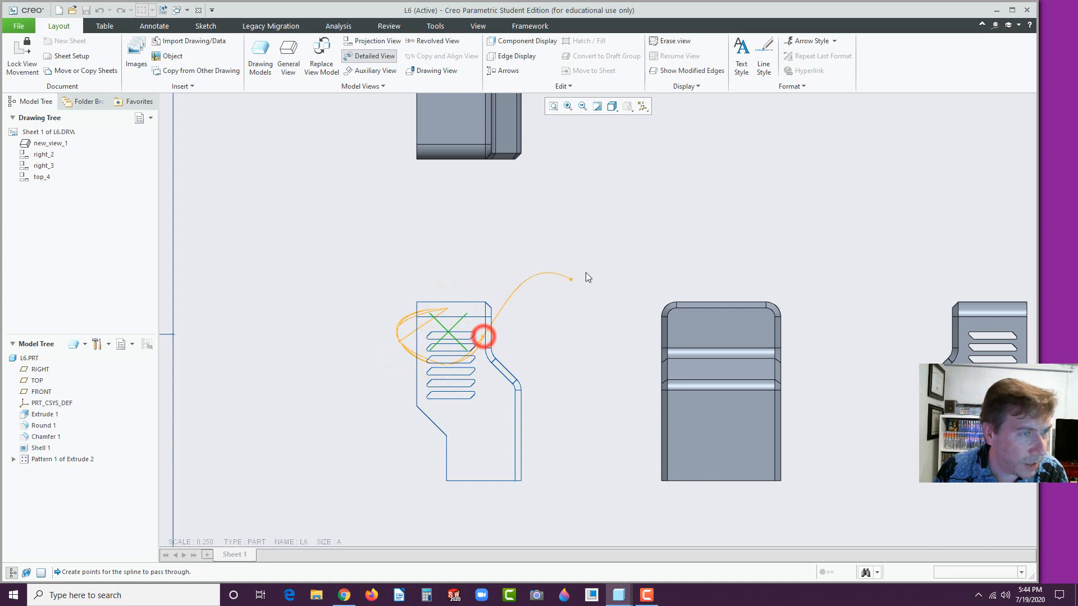
{"action": "middle_click", "coordinate": [665, 221]}
{"action": "left_click", "coordinate": [675, 288]}
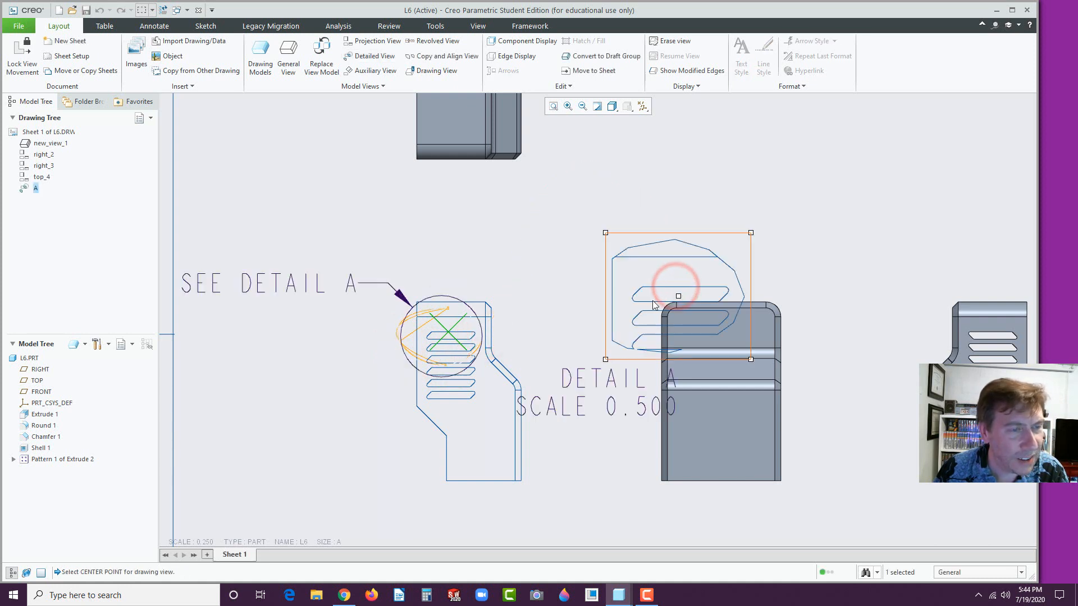
Move the detail view to the open area right of the top view, clear of the projected views.
{"action": "left_click_drag", "start_coordinate": [660, 300], "coordinate": [824, 227]}
{"action": "scroll", "coordinate": [804, 278], "scroll_direction": "down", "scroll_amount": 2}
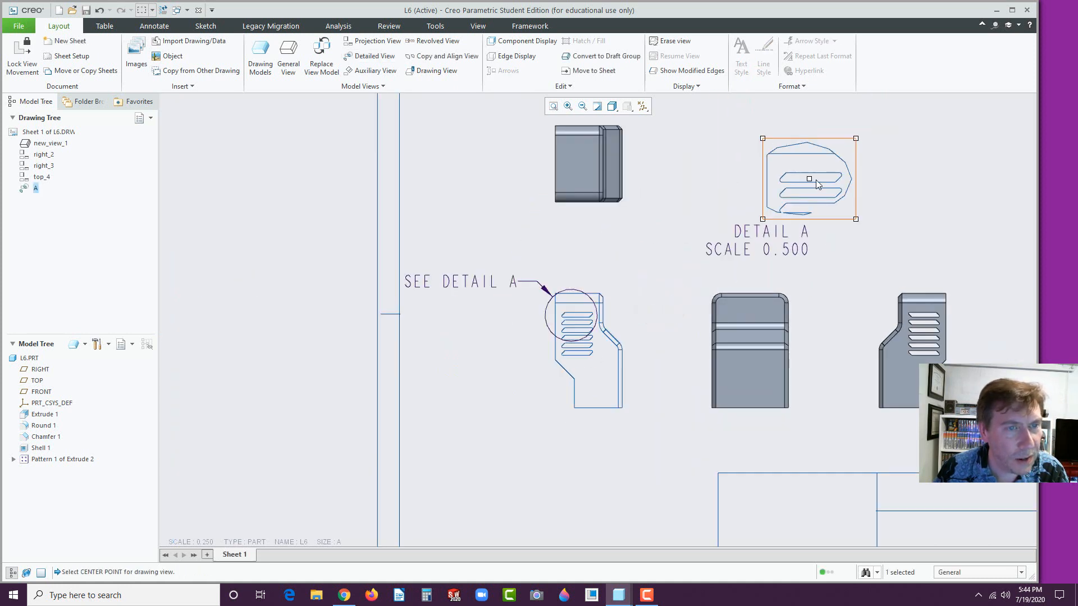
{"action": "left_click_drag", "start_coordinate": [815, 179], "coordinate": [852, 151]}
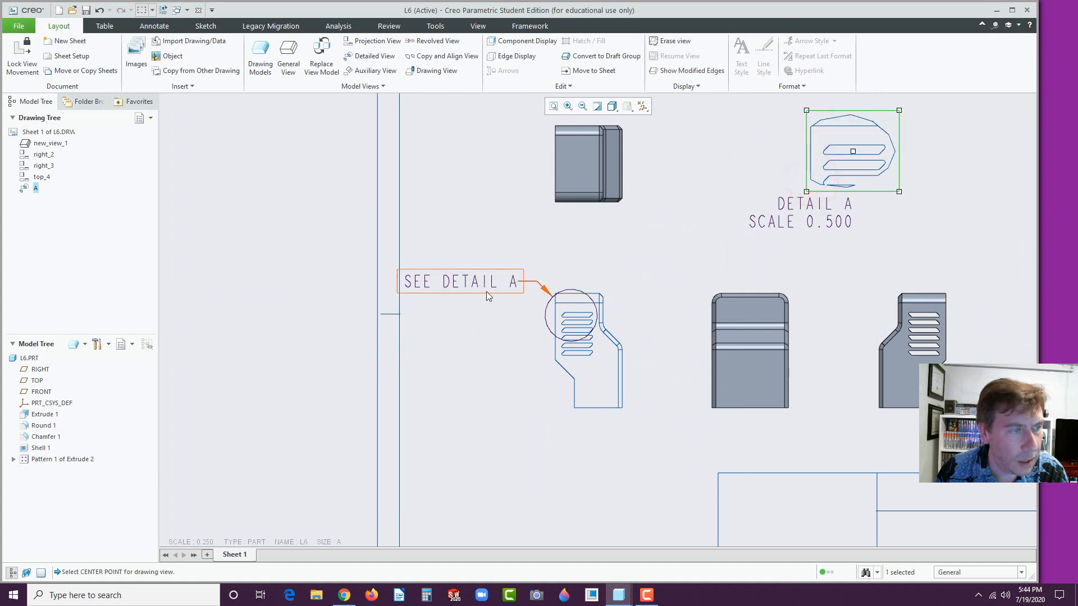
{"action": "scroll", "coordinate": [534, 387], "scroll_direction": "down", "scroll_amount": 3}
{"action": "scroll", "coordinate": [708, 264], "scroll_direction": "up", "scroll_amount": 2}
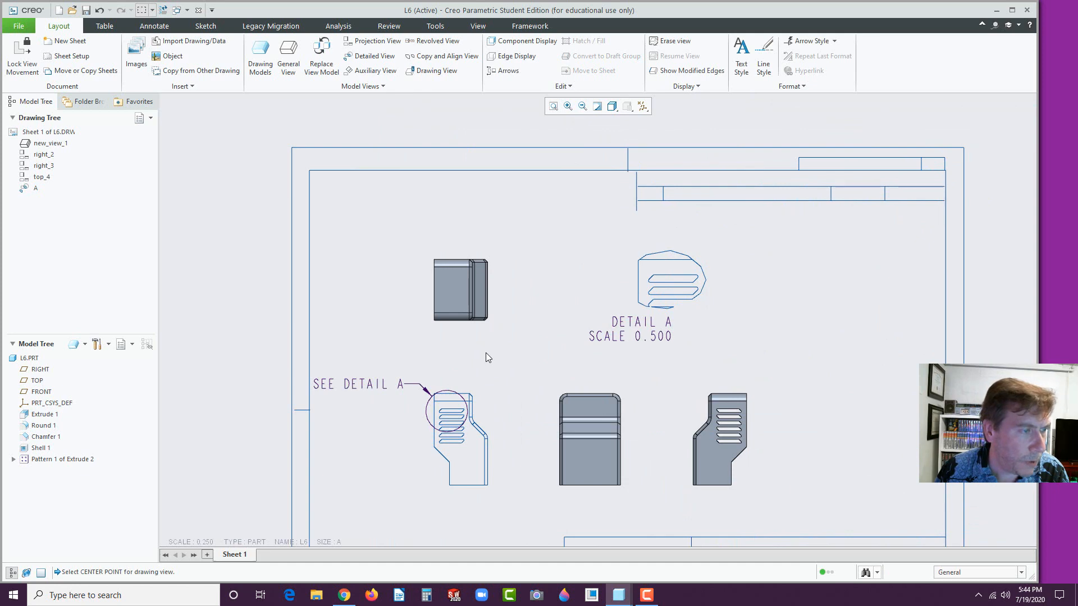
Set the display style of the top view and both projected side views to No Hidden.
{"action": "left_click", "coordinate": [479, 324]}
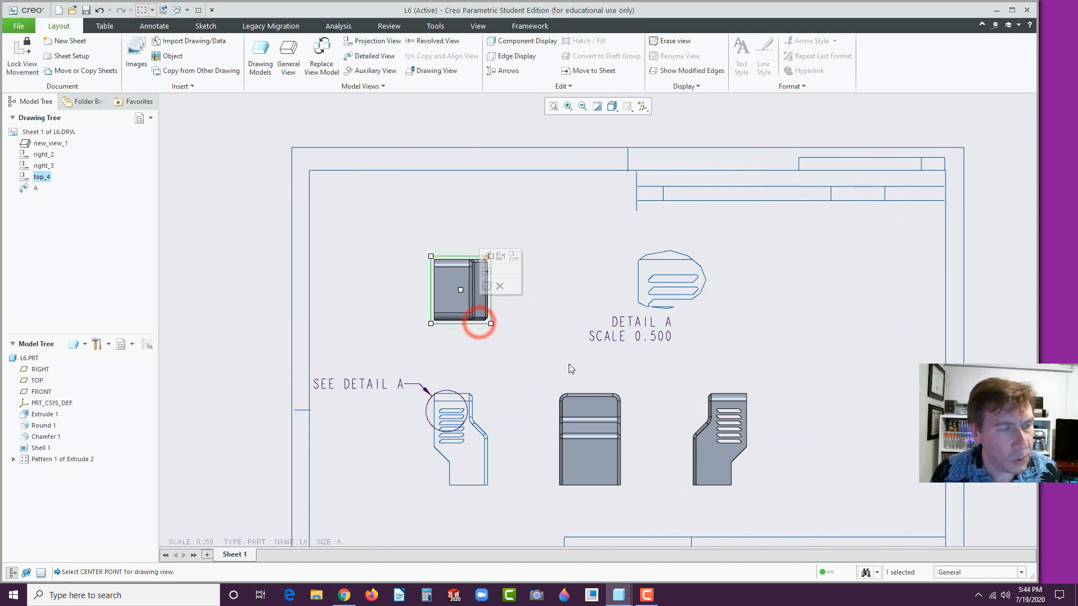
{"action": "left_click", "coordinate": [588, 392], "text": "ctrl"}
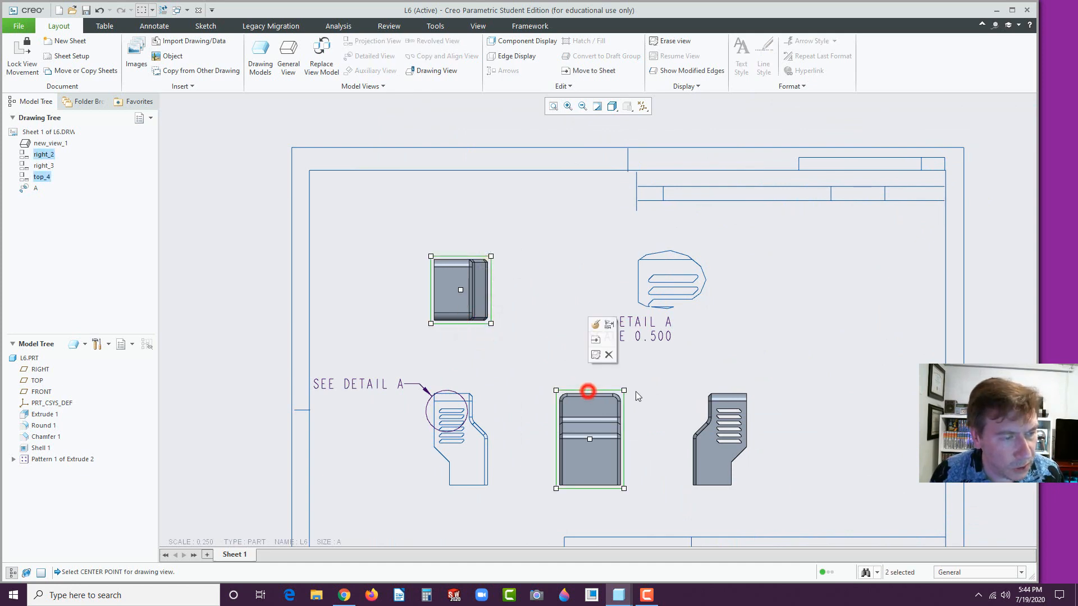
{"action": "left_click", "coordinate": [701, 406], "text": "ctrl"}
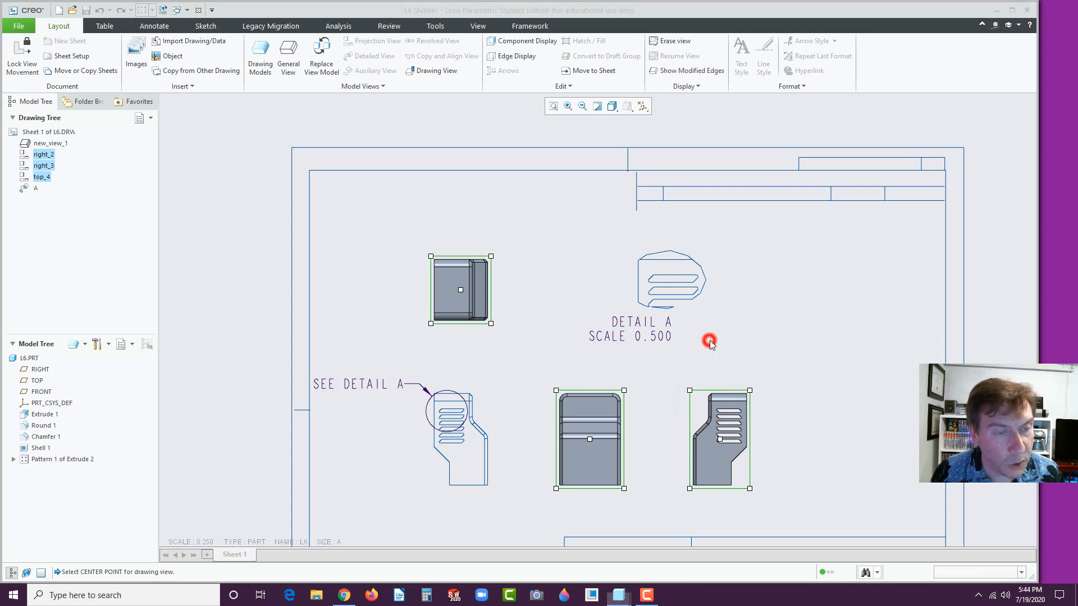
{"action": "left_click", "coordinate": [938, 151]}
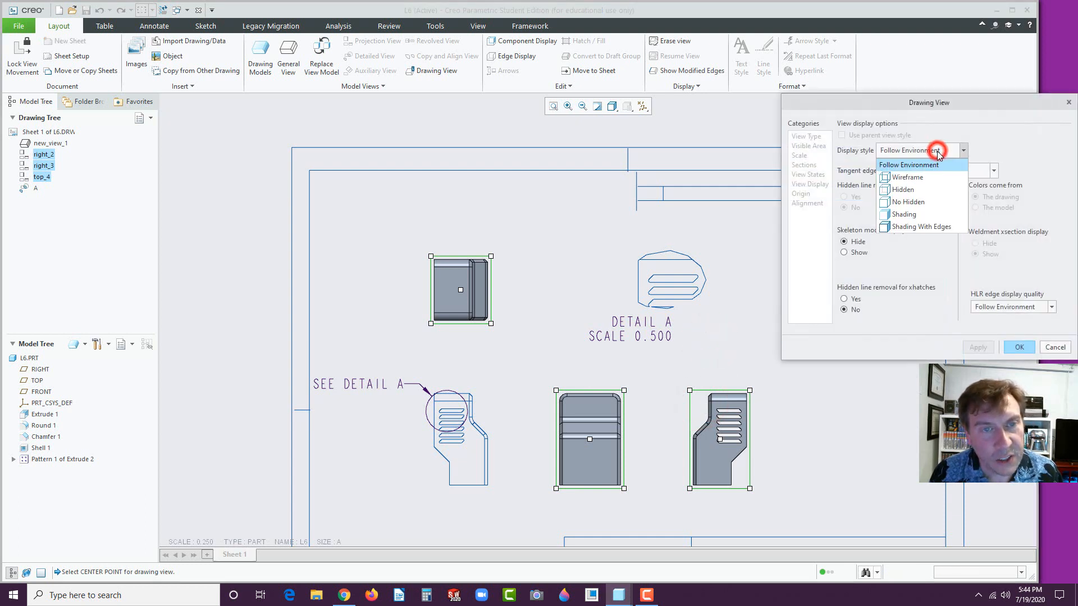
{"action": "left_click", "coordinate": [907, 203]}
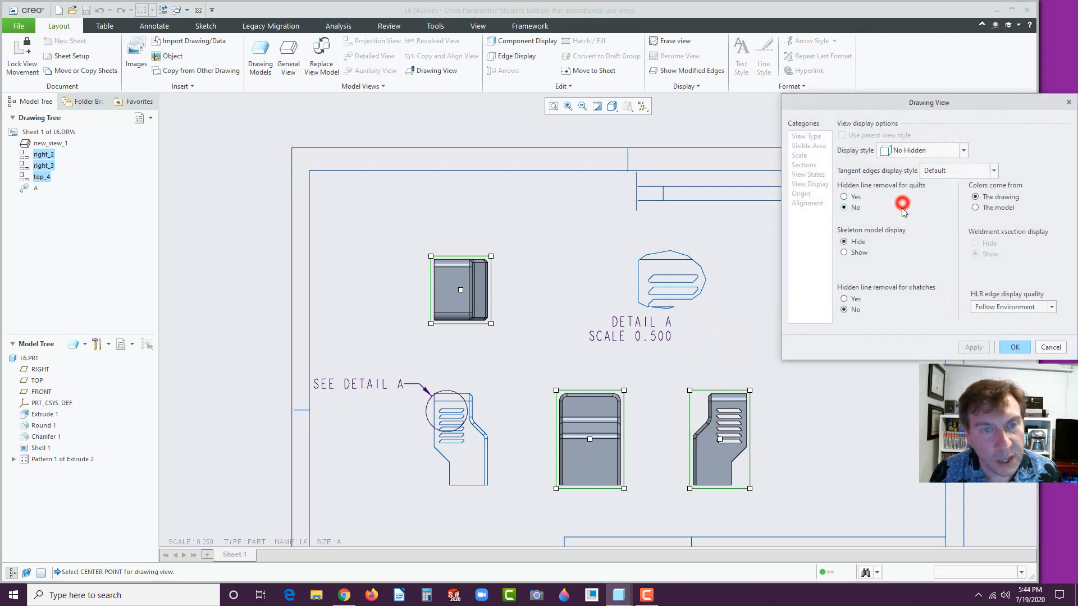
{"action": "left_click", "coordinate": [1012, 347]}
{"action": "left_click", "coordinate": [843, 384]}
Place an isometric general view with no combined state in the sheet's upper right area, using a custom scale of 0.500.
{"action": "scroll", "coordinate": [584, 429], "scroll_direction": "down", "scroll_amount": 2}
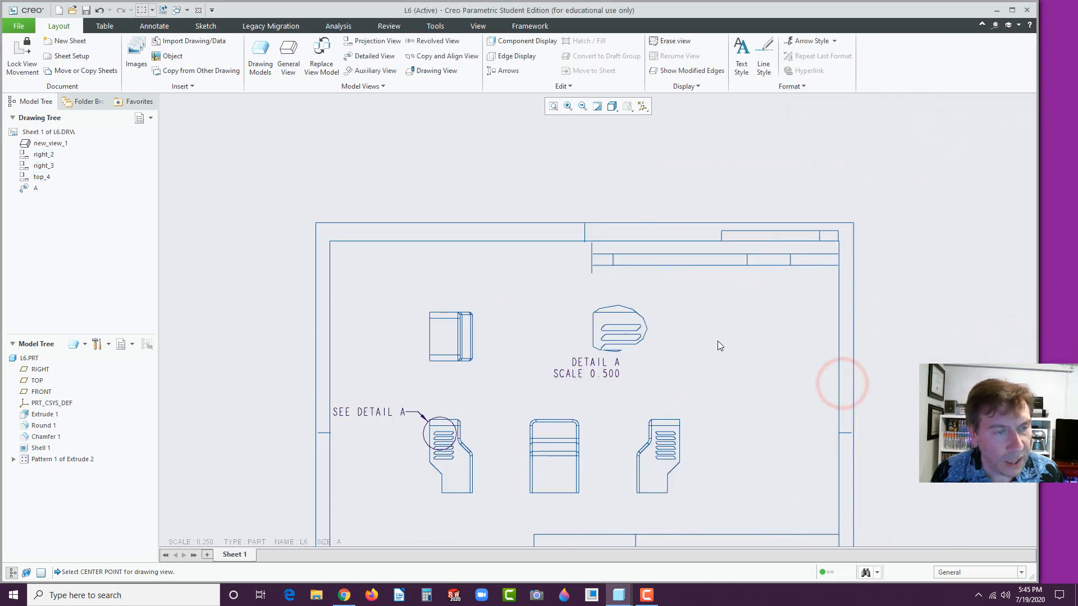
{"action": "scroll", "coordinate": [718, 341], "scroll_direction": "up", "scroll_amount": 1}
{"action": "left_click", "coordinate": [287, 55]}
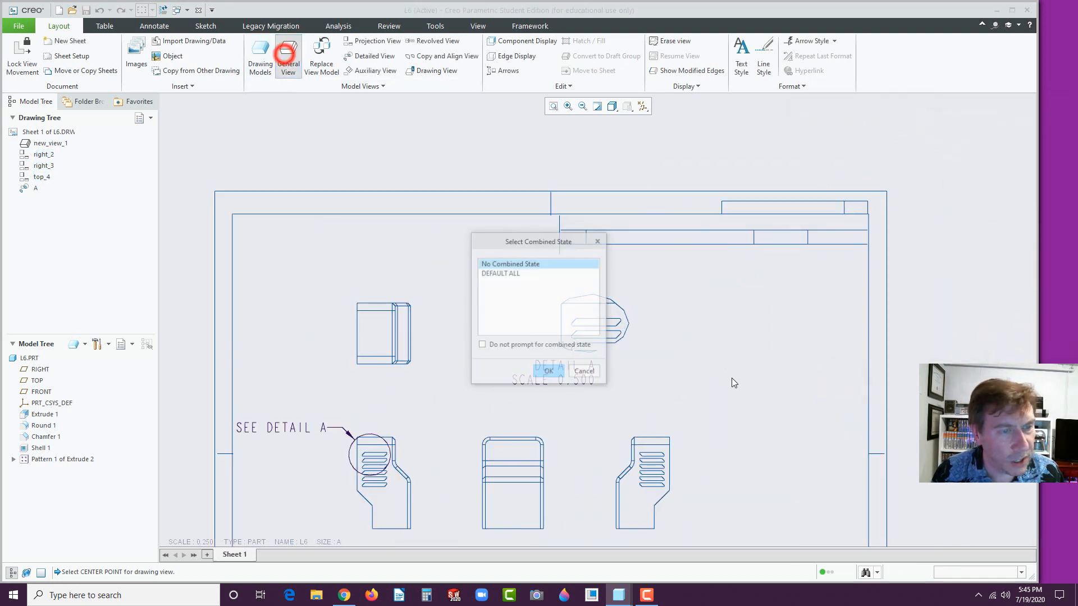
{"action": "left_click", "coordinate": [541, 371]}
{"action": "left_click", "coordinate": [790, 346]}
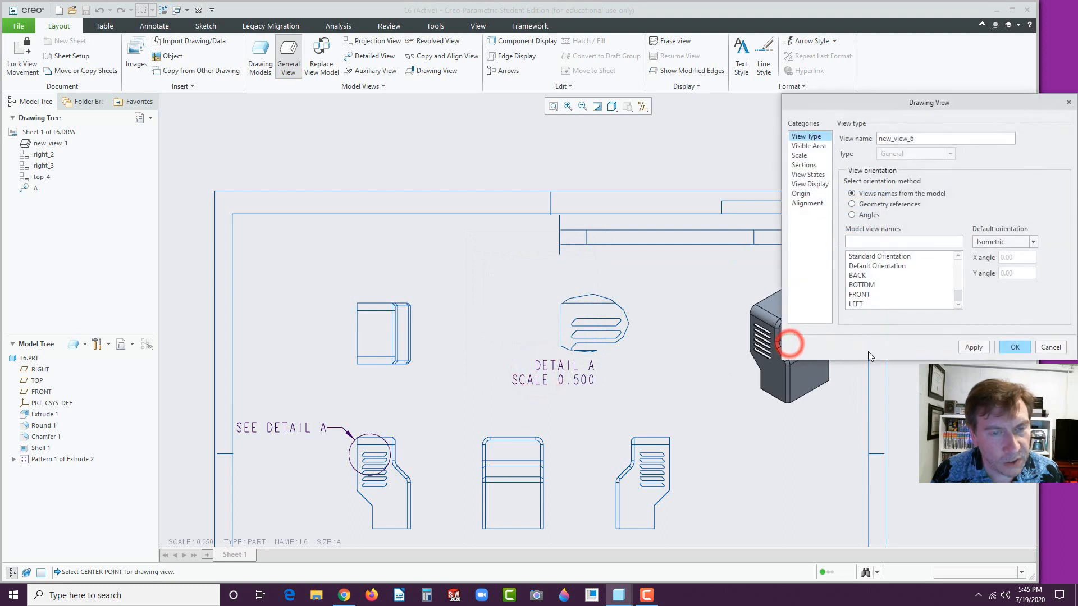
{"action": "left_click", "coordinate": [800, 155]}
{"action": "left_click", "coordinate": [843, 150]}
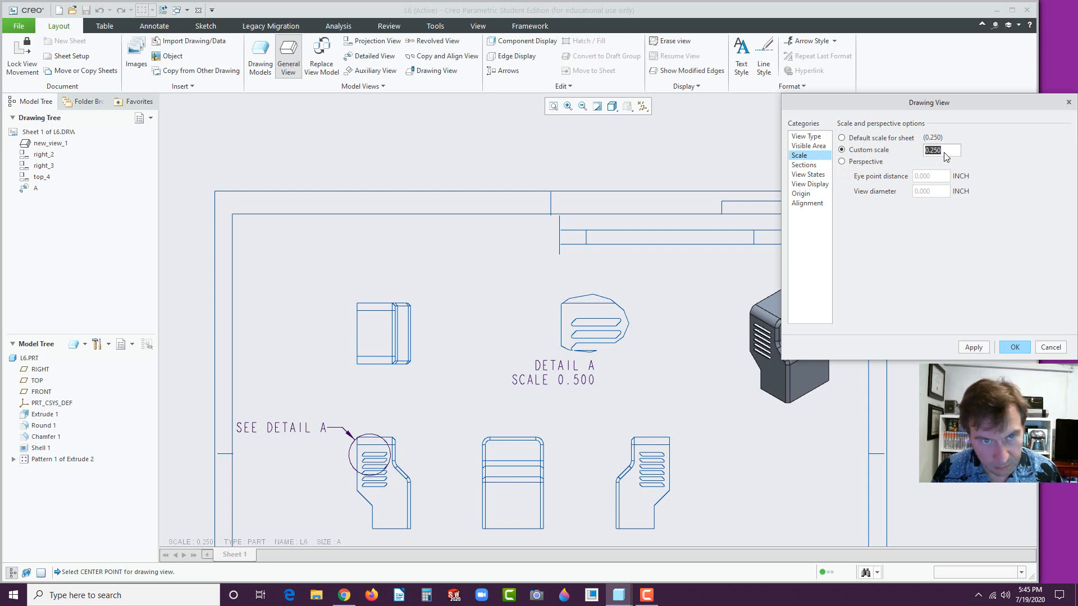
{"action": "type", "text": "0.500"}
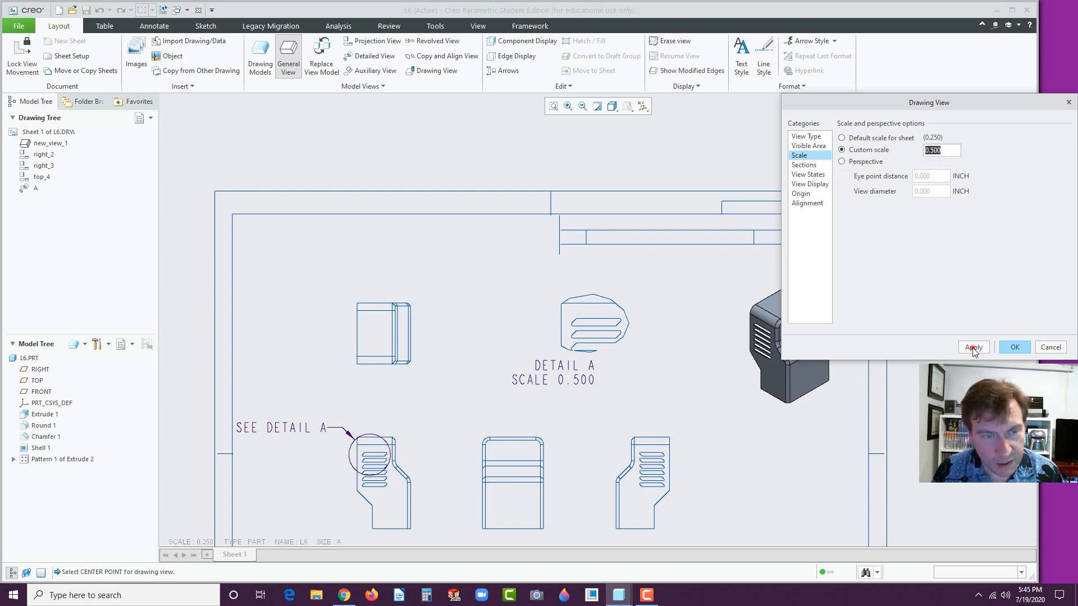
{"action": "left_click", "coordinate": [973, 347]}
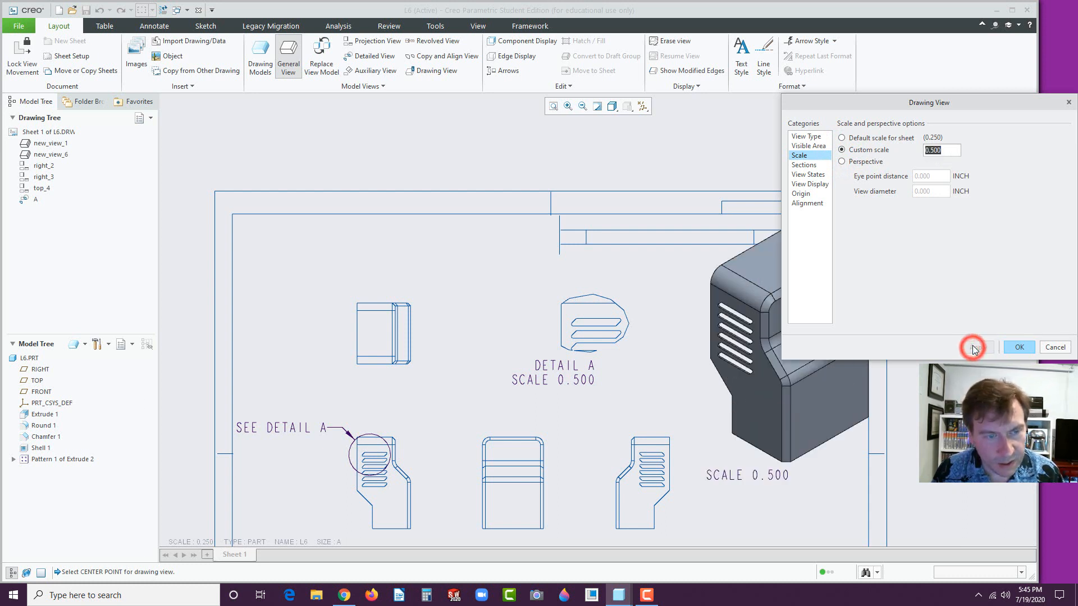
{"action": "left_click", "coordinate": [1017, 345]}
Shift the isometric view slightly down and left, and delete its scale note.
{"action": "scroll", "coordinate": [763, 432], "scroll_direction": "down", "scroll_amount": 3}
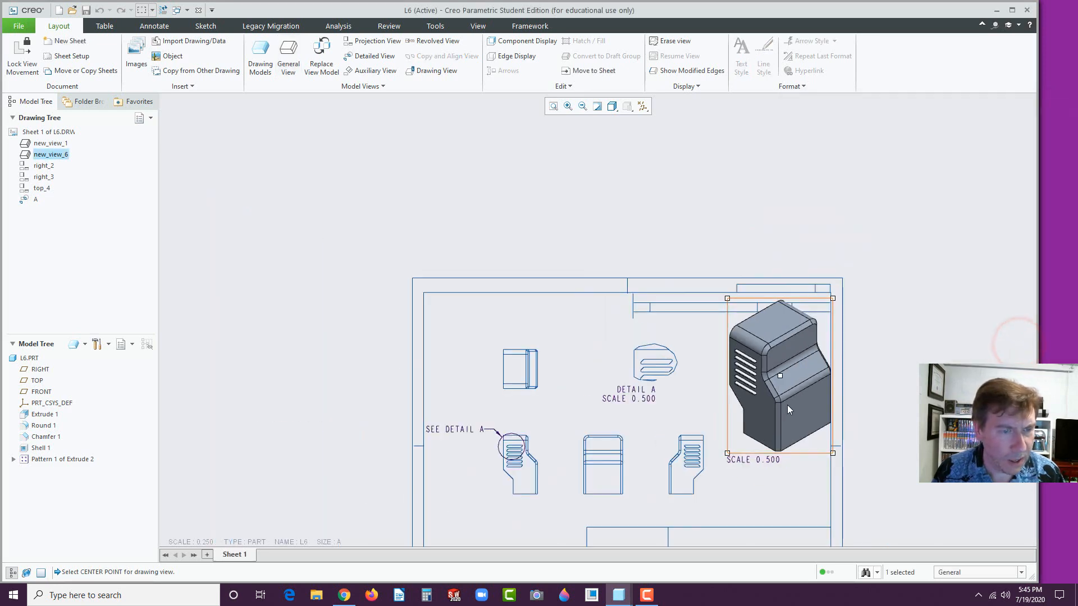
{"action": "left_click_drag", "start_coordinate": [788, 410], "coordinate": [772, 418]}
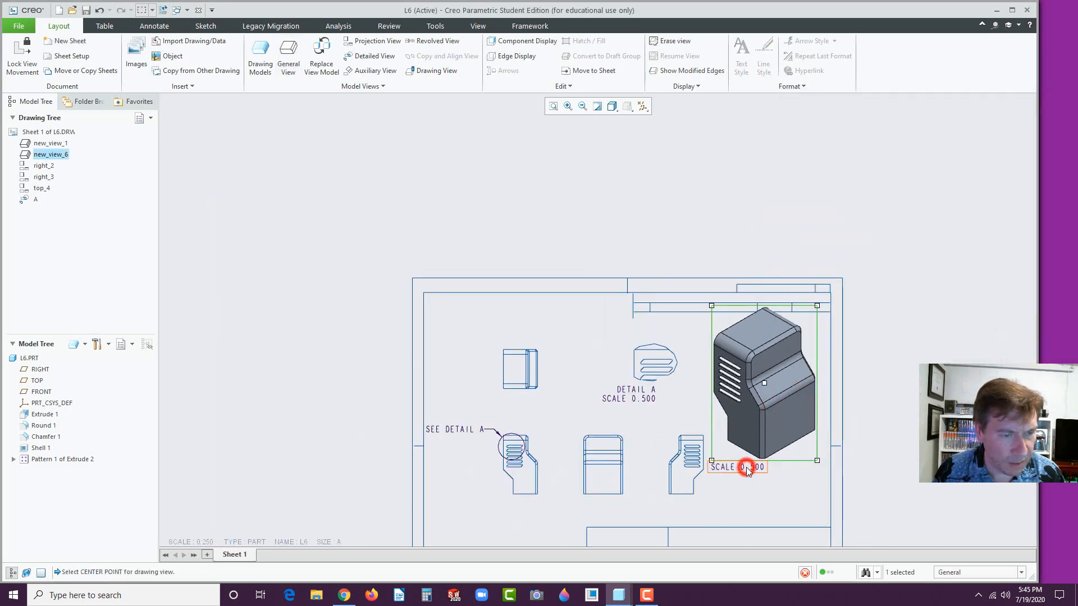
{"action": "key", "text": "Delete"}
{"action": "left_click", "coordinate": [768, 432]}
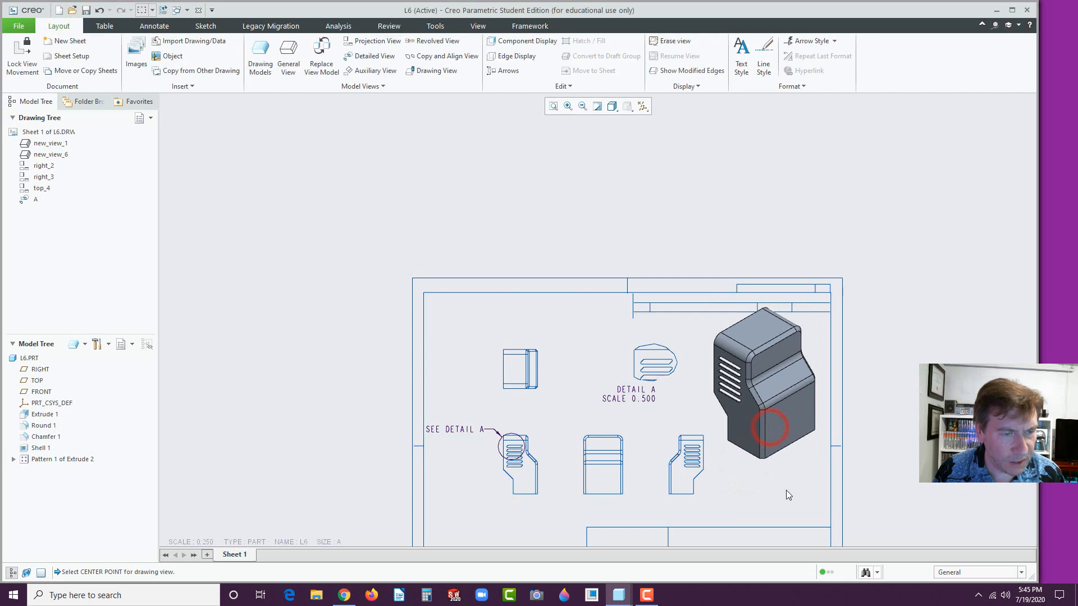
Set the isometric view's custom scale to 0.375.
{"action": "scroll", "coordinate": [786, 494], "scroll_direction": "down", "scroll_amount": 2}
{"action": "scroll", "coordinate": [668, 544], "scroll_direction": "up", "scroll_amount": 2}
{"action": "left_click", "coordinate": [909, 397]}
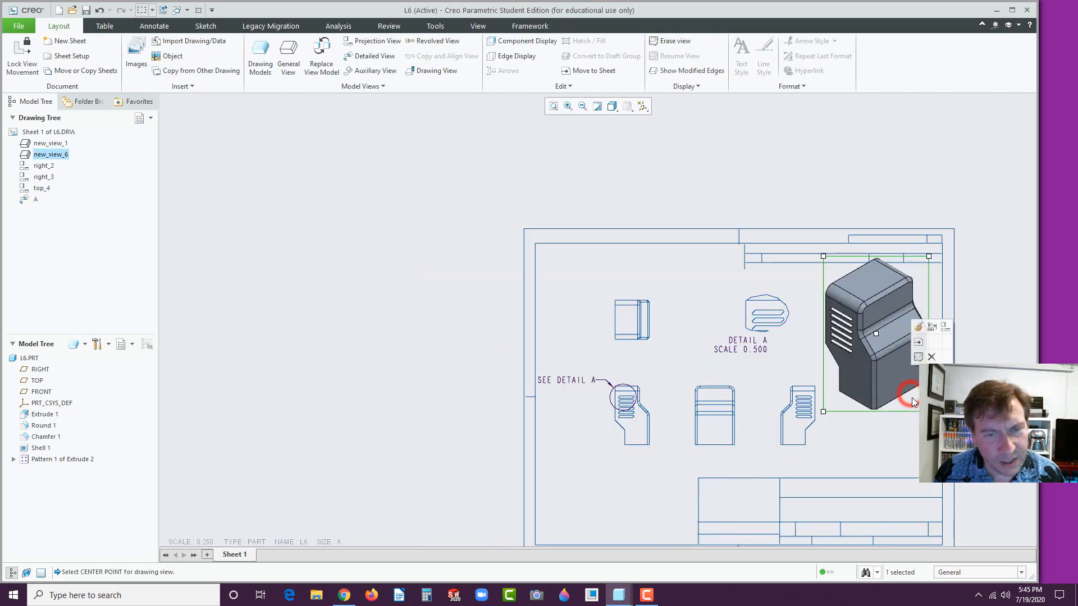
{"action": "left_click", "coordinate": [919, 327]}
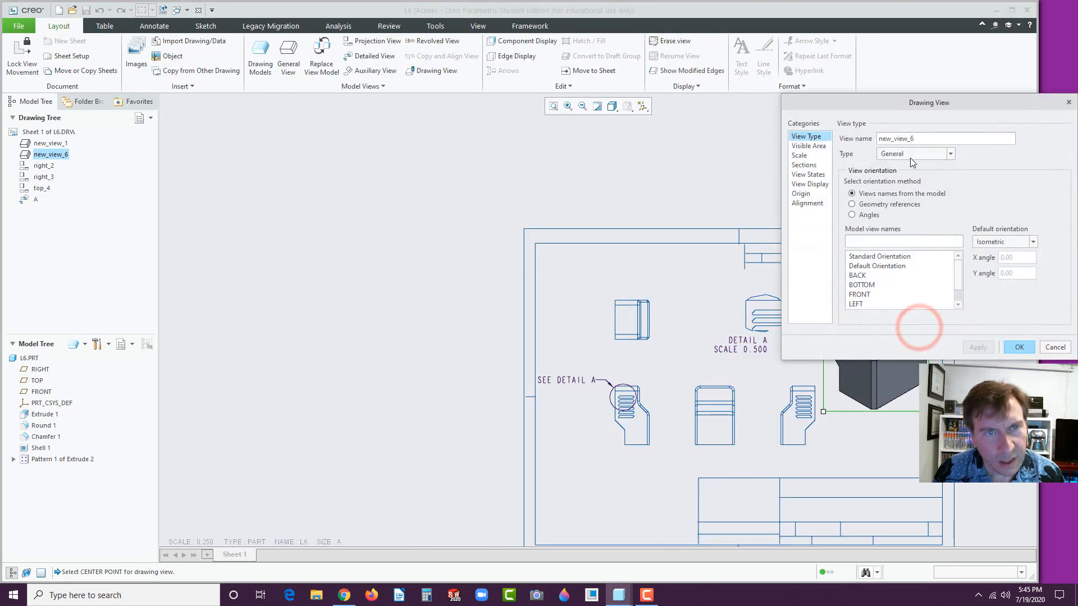
{"action": "left_click", "coordinate": [800, 155]}
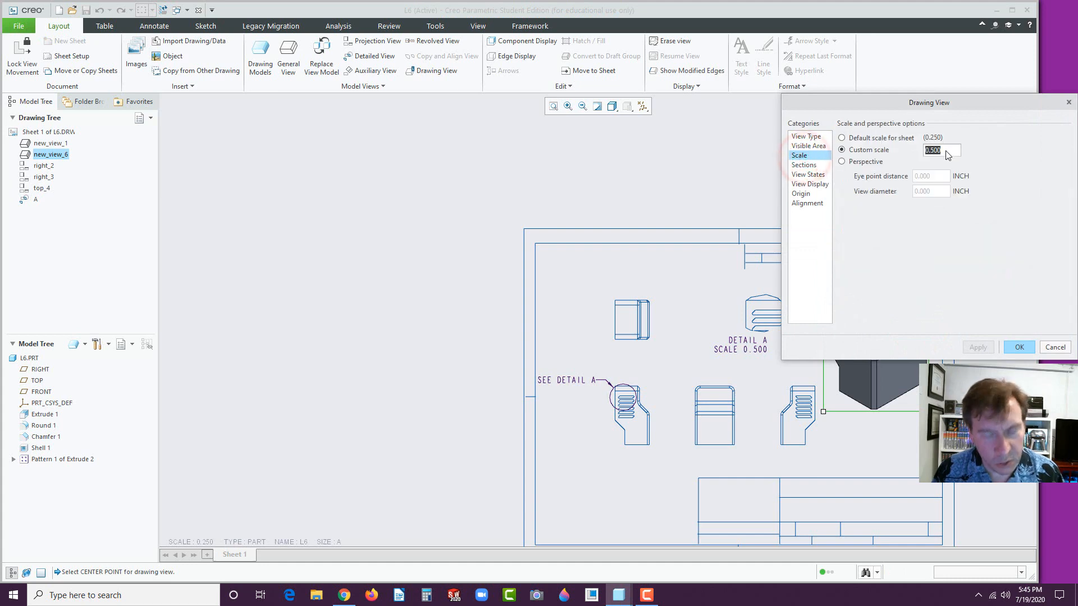
{"action": "type", "text": "0.375"}
{"action": "key", "text": "Return"}
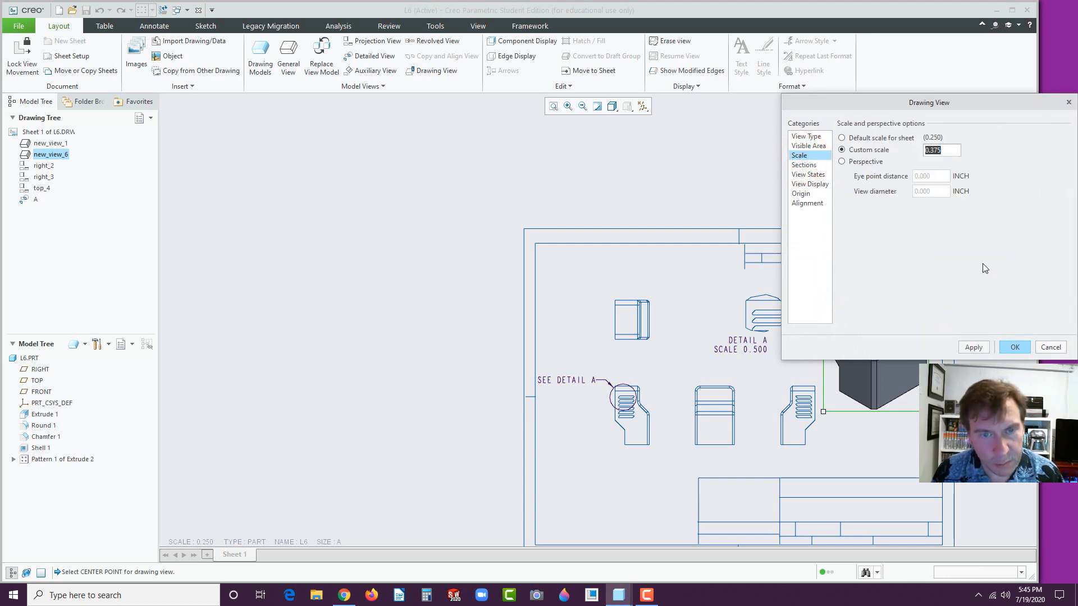
{"action": "left_click", "coordinate": [974, 348]}
{"action": "left_click", "coordinate": [1015, 347]}
{"action": "left_click", "coordinate": [871, 428]}
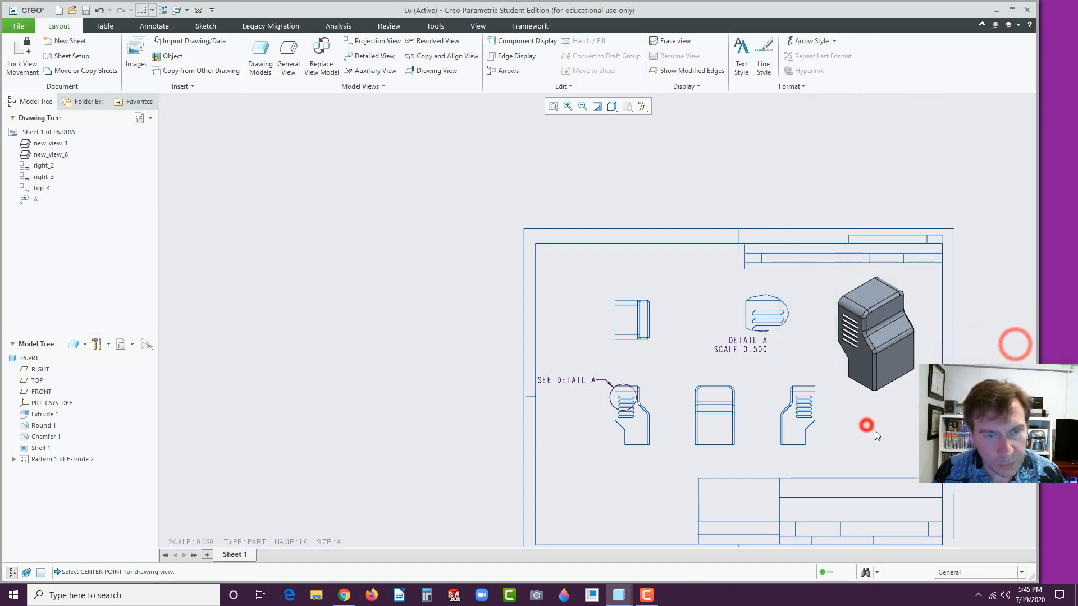
Start a new planar 2D cross-section named A for the rightmost projected side view.
{"action": "scroll", "coordinate": [875, 430], "scroll_direction": "up", "scroll_amount": 2}
{"action": "scroll", "coordinate": [837, 432], "scroll_direction": "down", "scroll_amount": 2}
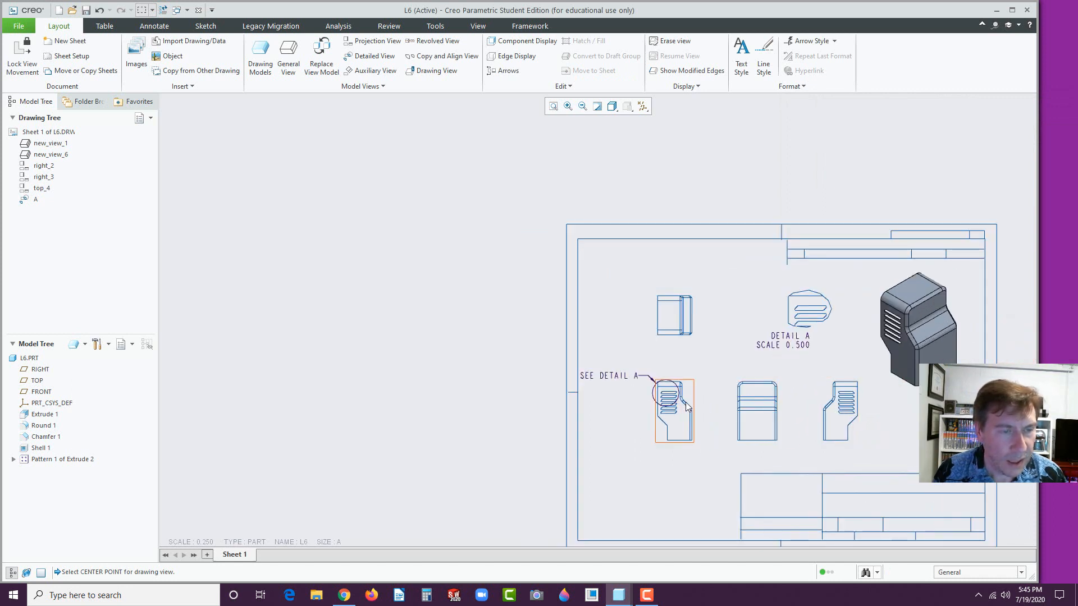
{"action": "scroll", "coordinate": [837, 418], "scroll_direction": "down", "scroll_amount": 2}
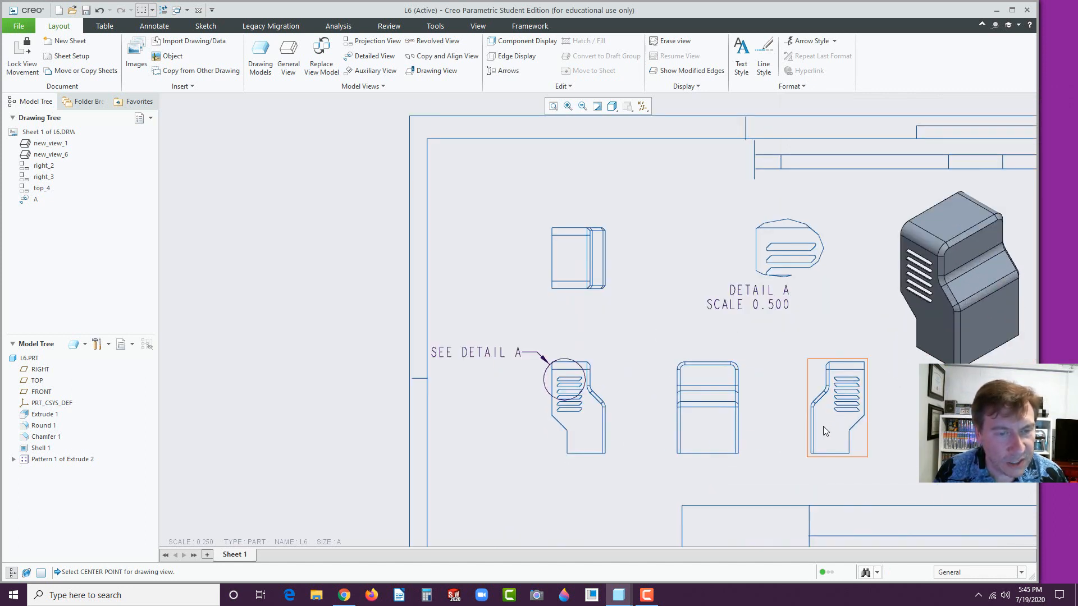
{"action": "left_click", "coordinate": [823, 426]}
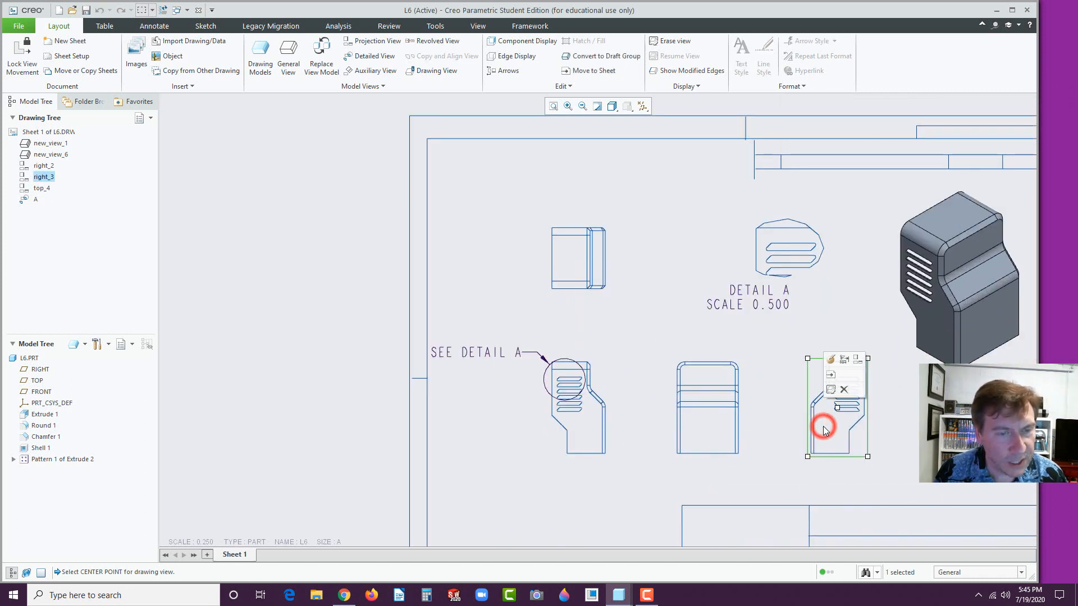
{"action": "left_click", "coordinate": [832, 360]}
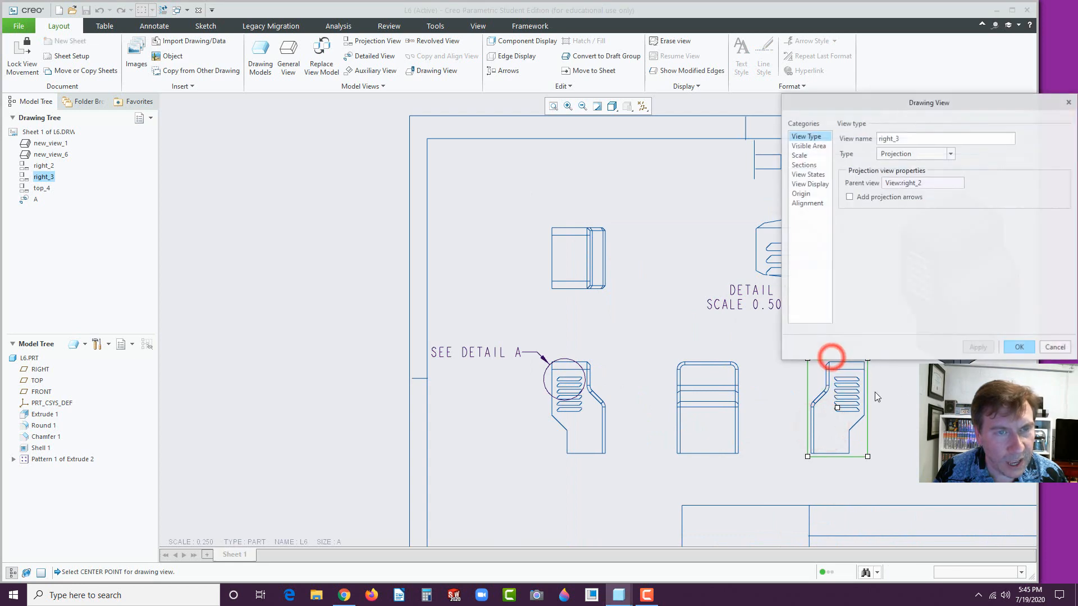
{"action": "left_click", "coordinate": [808, 166]}
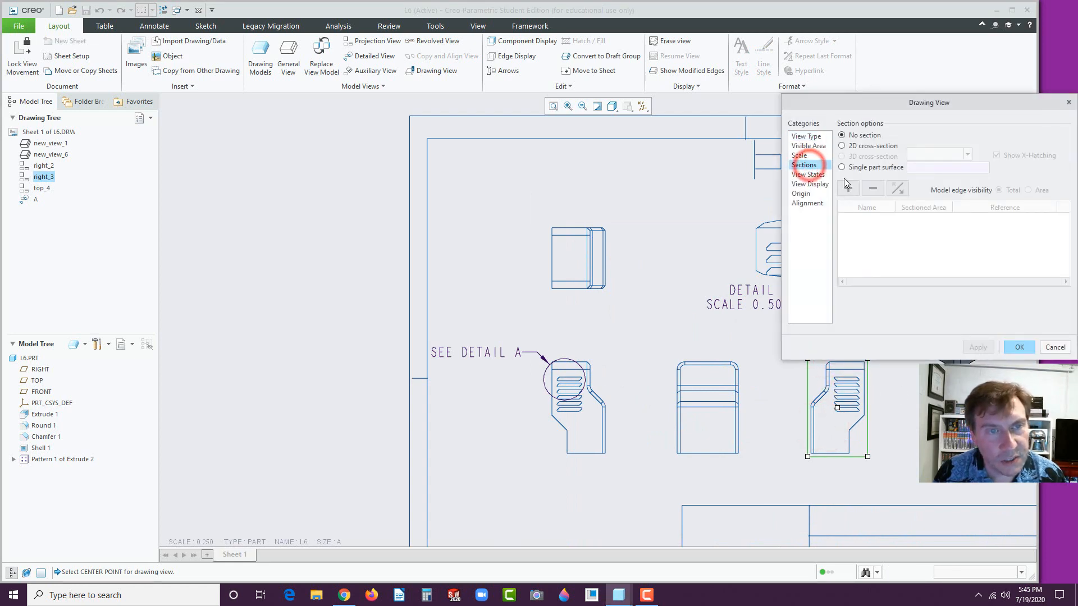
{"action": "left_click", "coordinate": [842, 147]}
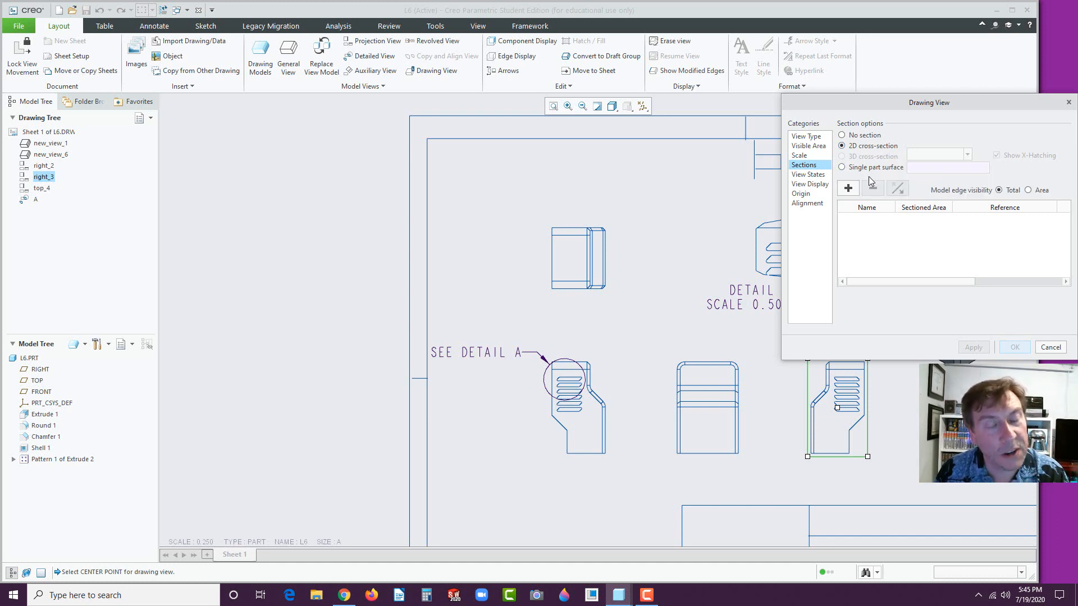
{"action": "left_click", "coordinate": [848, 189]}
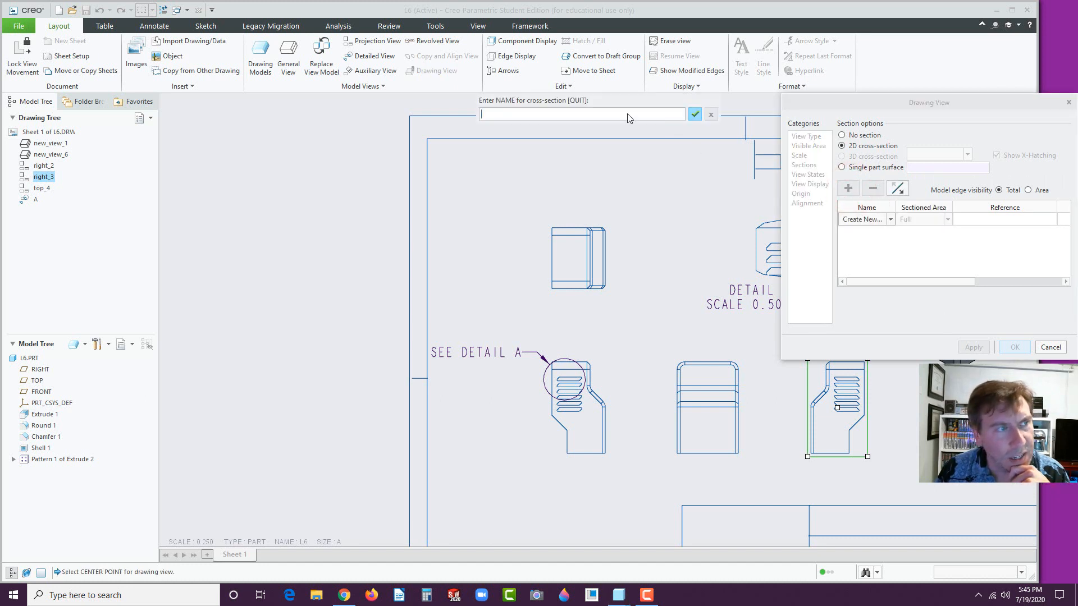
{"action": "type", "text": "A"}
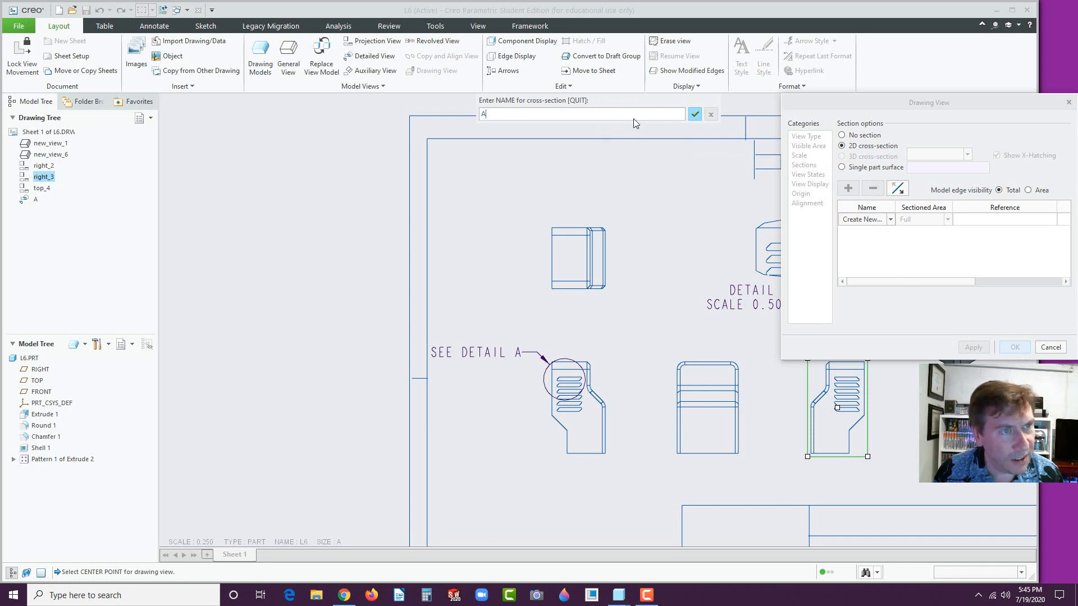
{"action": "left_click", "coordinate": [695, 114]}
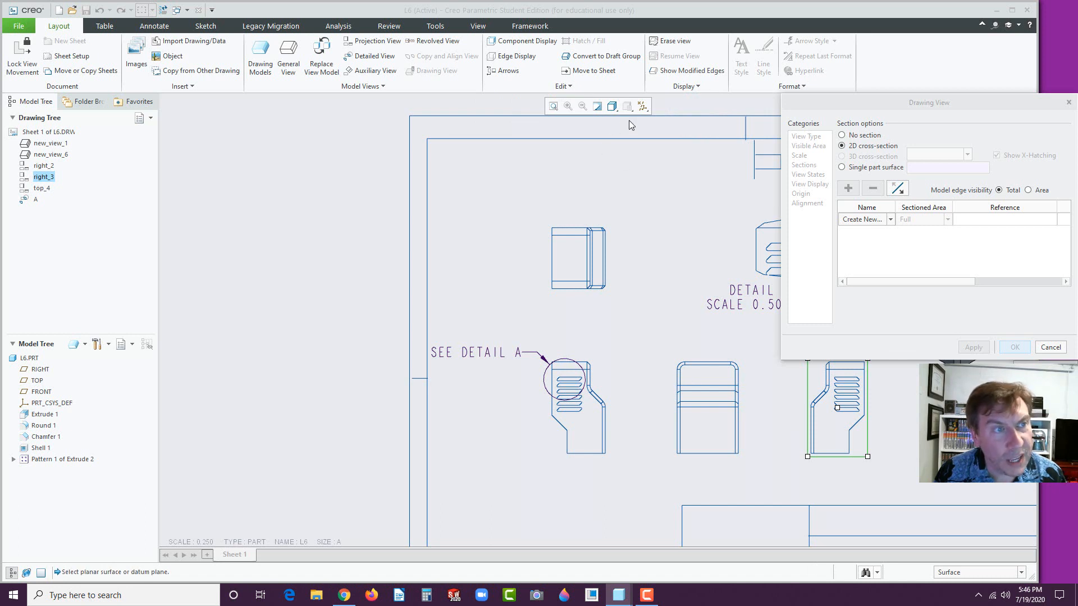
Show the datum planes and use the vertical mid-plane in the front view as section A's cutting plane.
{"action": "left_click", "coordinate": [643, 106]}
{"action": "left_click", "coordinate": [643, 169]}
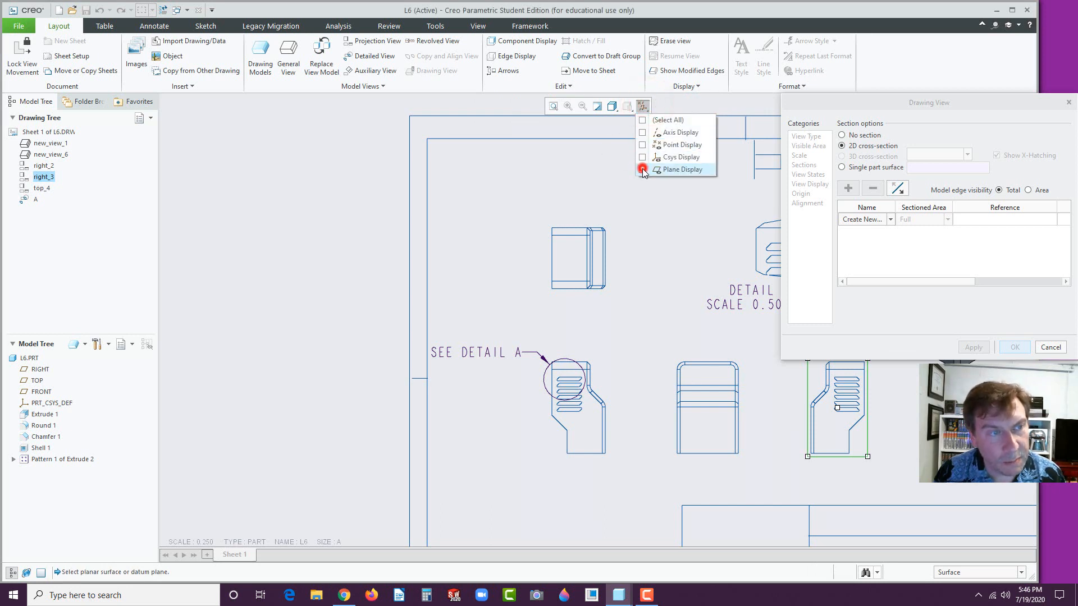
{"action": "left_click", "coordinate": [709, 395]}
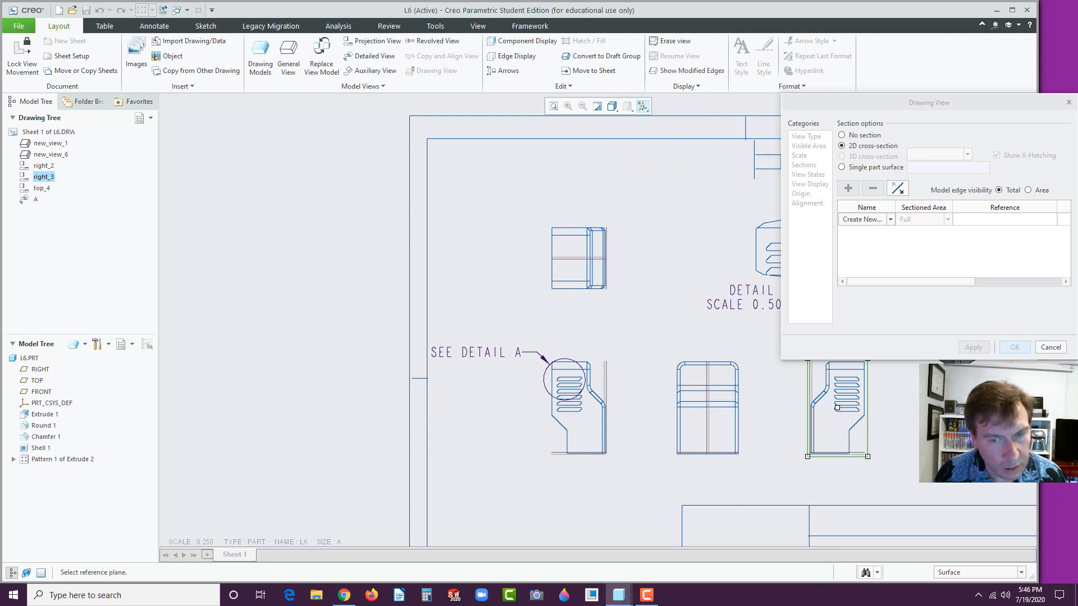
{"action": "scroll", "coordinate": [702, 457], "scroll_direction": "up", "scroll_amount": 2}
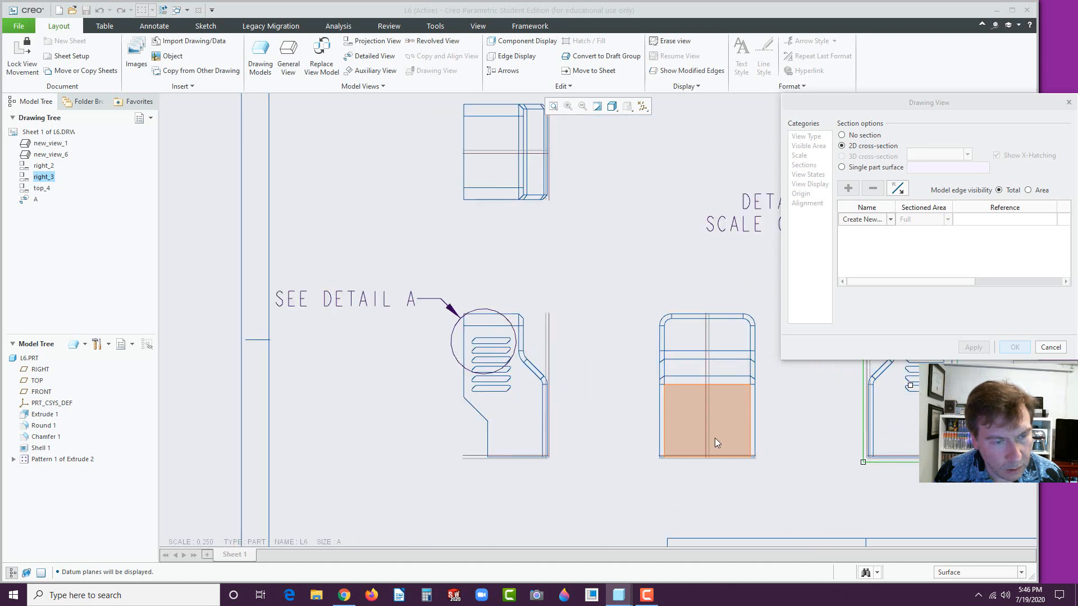
{"action": "scroll", "coordinate": [716, 438], "scroll_direction": "up", "scroll_amount": 3}
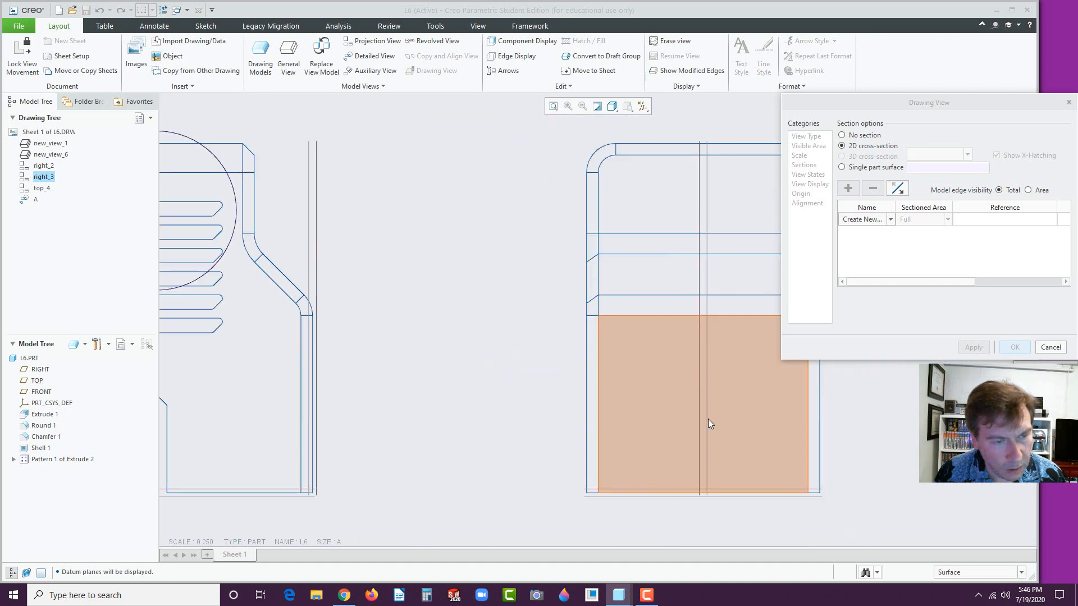
{"action": "left_click", "coordinate": [703, 141]}
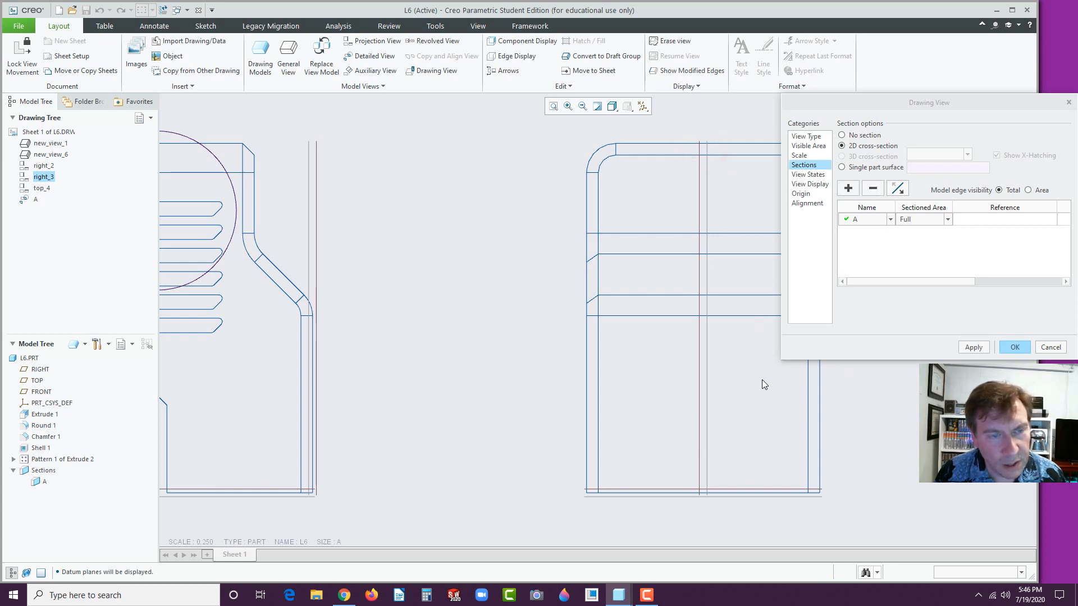
Apply section A as a full section to the rightmost side view and finish editing that view.
{"action": "scroll", "coordinate": [693, 391], "scroll_direction": "down", "scroll_amount": 3}
{"action": "left_click", "coordinate": [974, 347]}
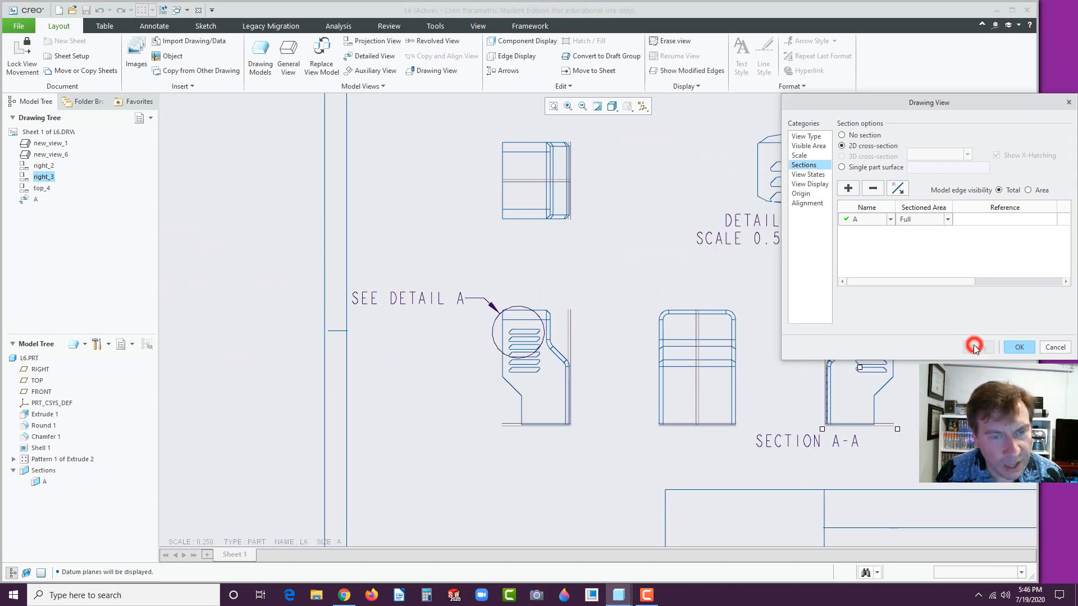
{"action": "left_click_drag", "start_coordinate": [935, 101], "coordinate": [553, 81]}
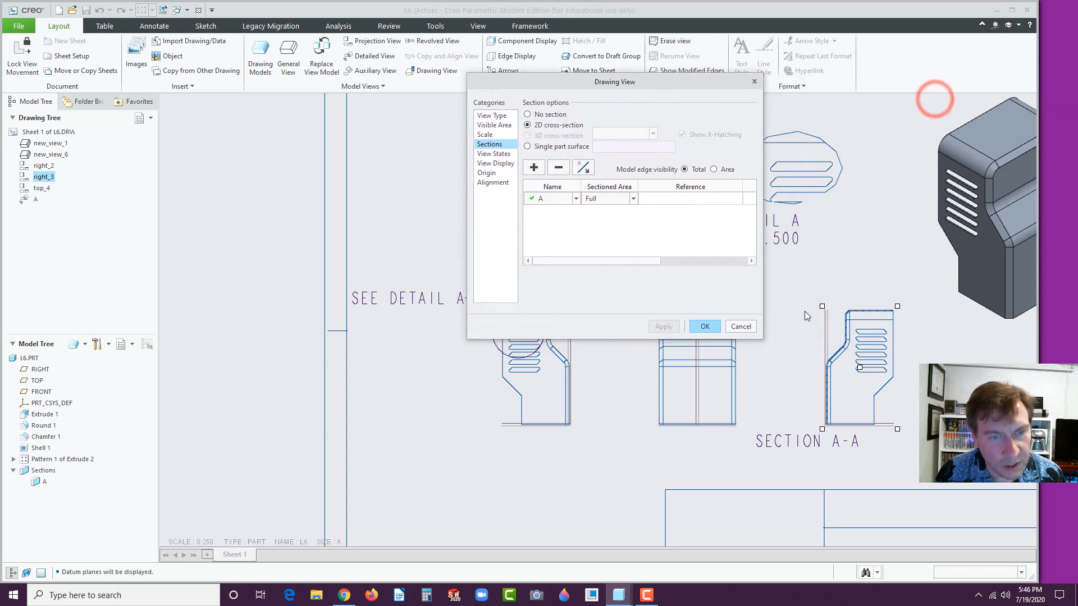
{"action": "scroll", "coordinate": [872, 217], "scroll_direction": "up", "scroll_amount": 5}
{"action": "scroll", "coordinate": [781, 285], "scroll_direction": "down", "scroll_amount": 3}
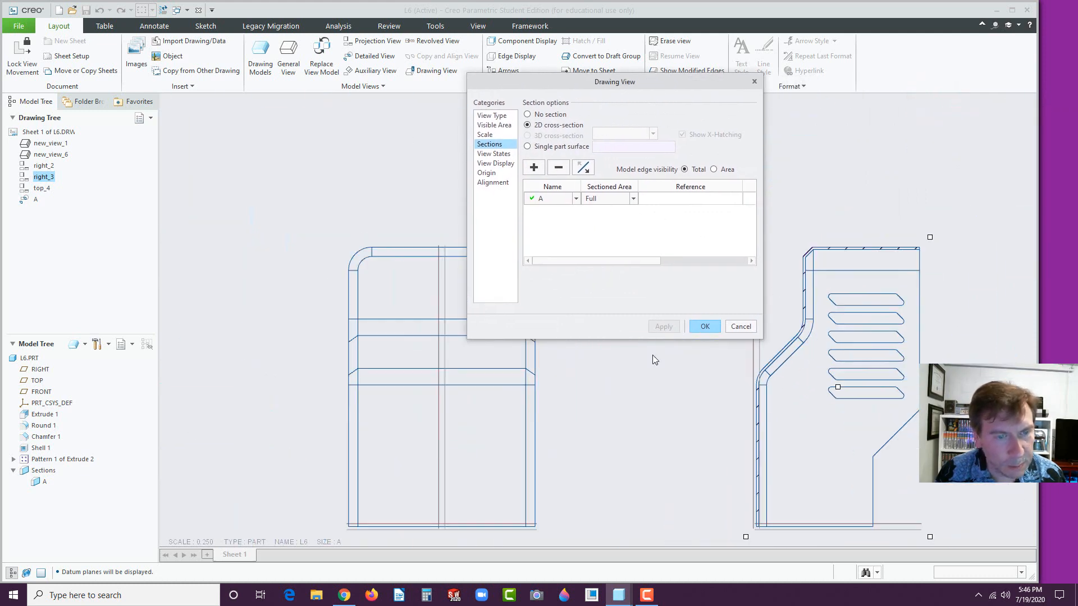
{"action": "left_click", "coordinate": [705, 327]}
{"action": "scroll", "coordinate": [668, 345], "scroll_direction": "down", "scroll_amount": 2}
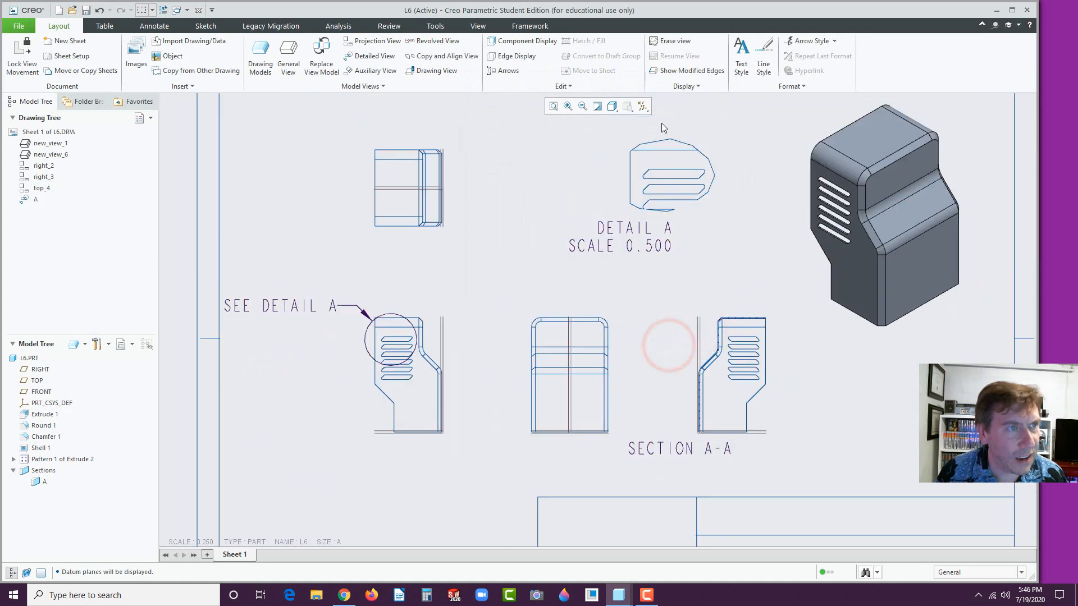
Turn off the datum plane display in the drawing.
{"action": "left_click", "coordinate": [643, 106]}
{"action": "left_click", "coordinate": [641, 169]}
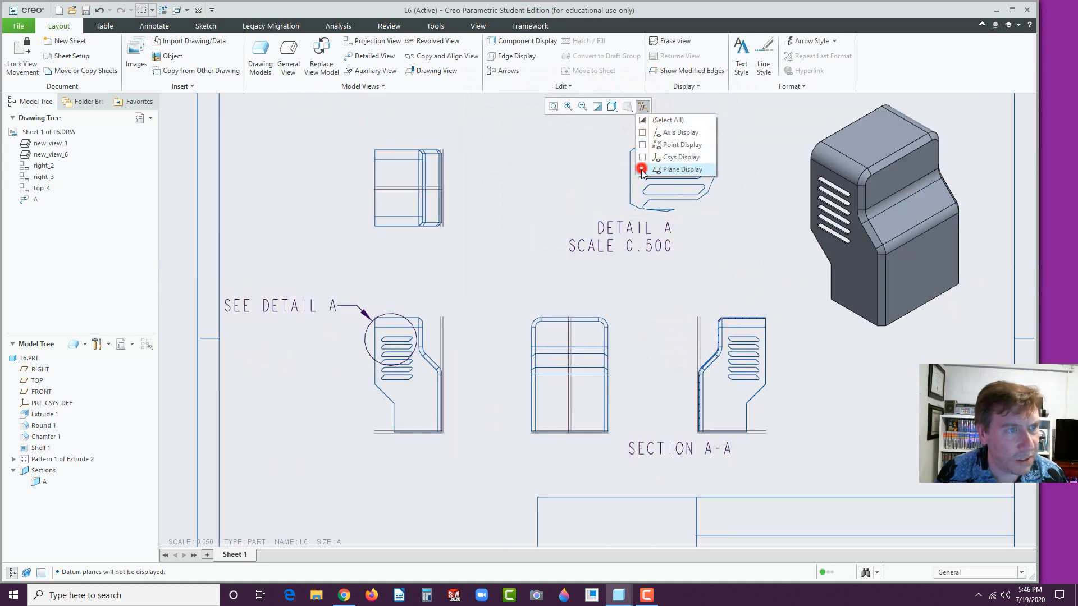
{"action": "left_click", "coordinate": [629, 302]}
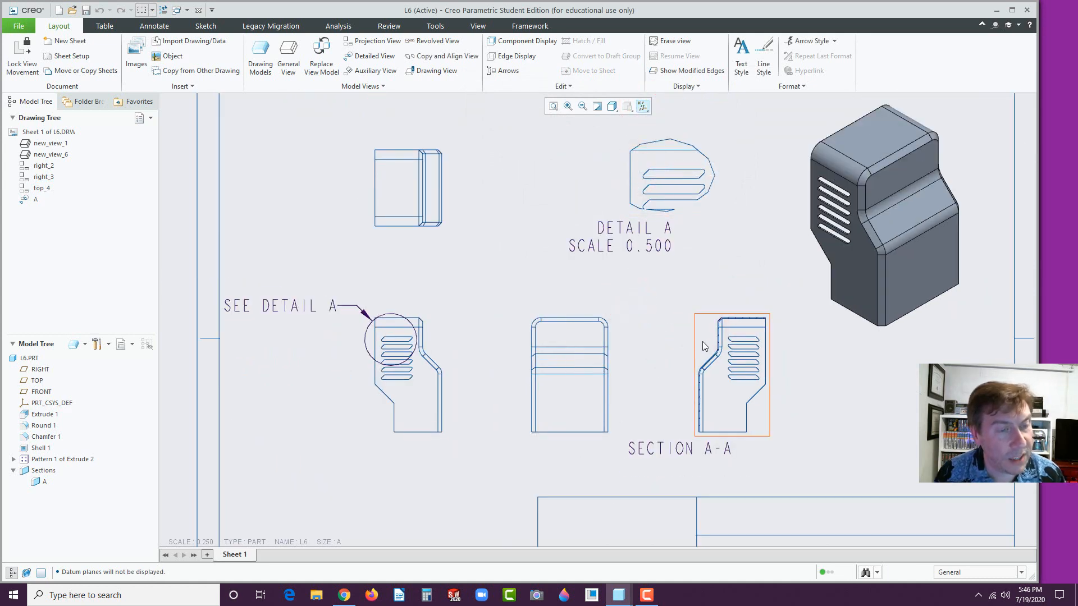
Add the A-A cutting-plane arrows of the section view to the middle front view.
{"action": "left_click", "coordinate": [702, 342]}
{"action": "left_click", "coordinate": [508, 71]}
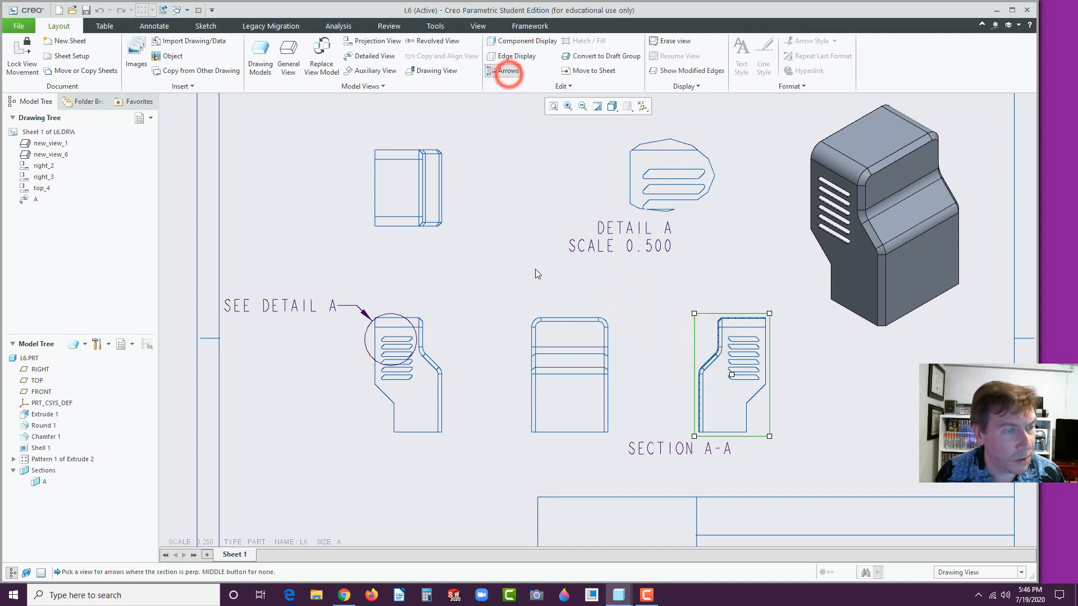
{"action": "left_click", "coordinate": [580, 334]}
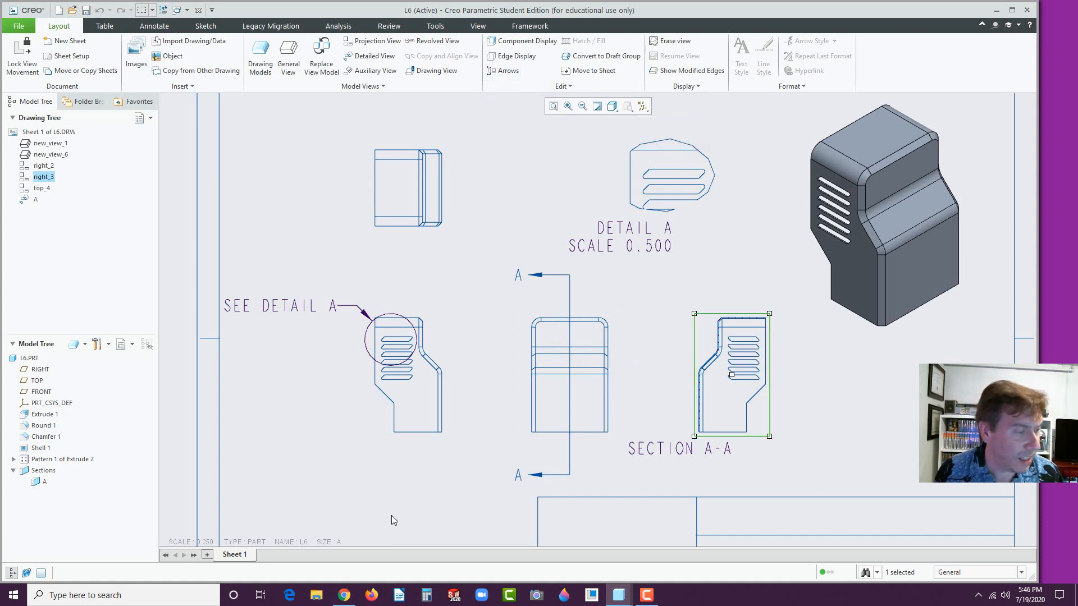
Switch to the E6B drawing and add the arrows of section B-B to the circular flange view.
{"action": "left_click", "coordinate": [618, 594]}
{"action": "left_click", "coordinate": [614, 566]}
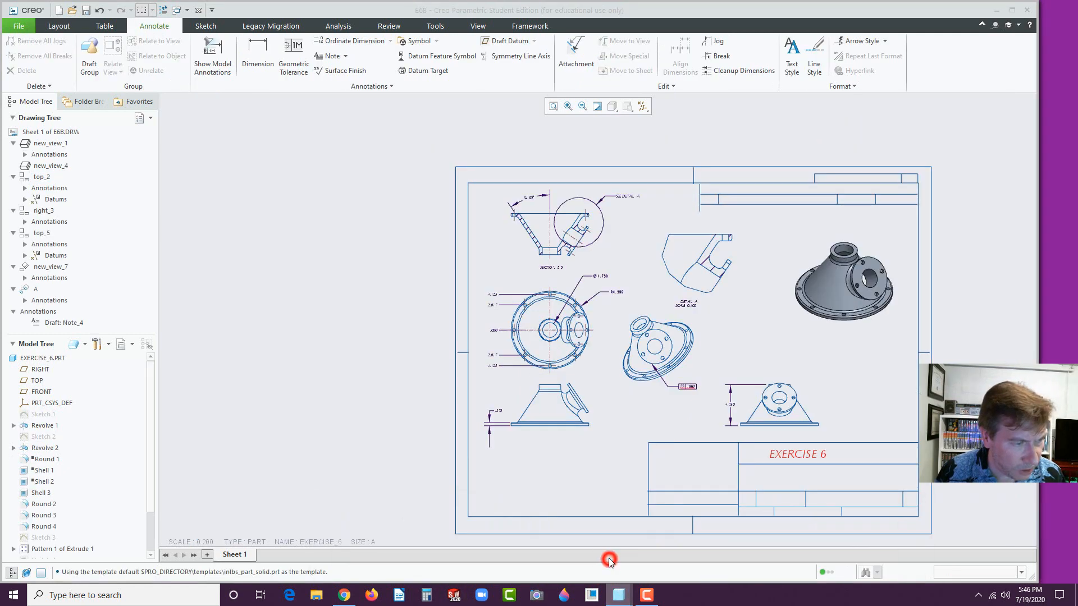
{"action": "scroll", "coordinate": [550, 311], "scroll_direction": "up", "scroll_amount": 4}
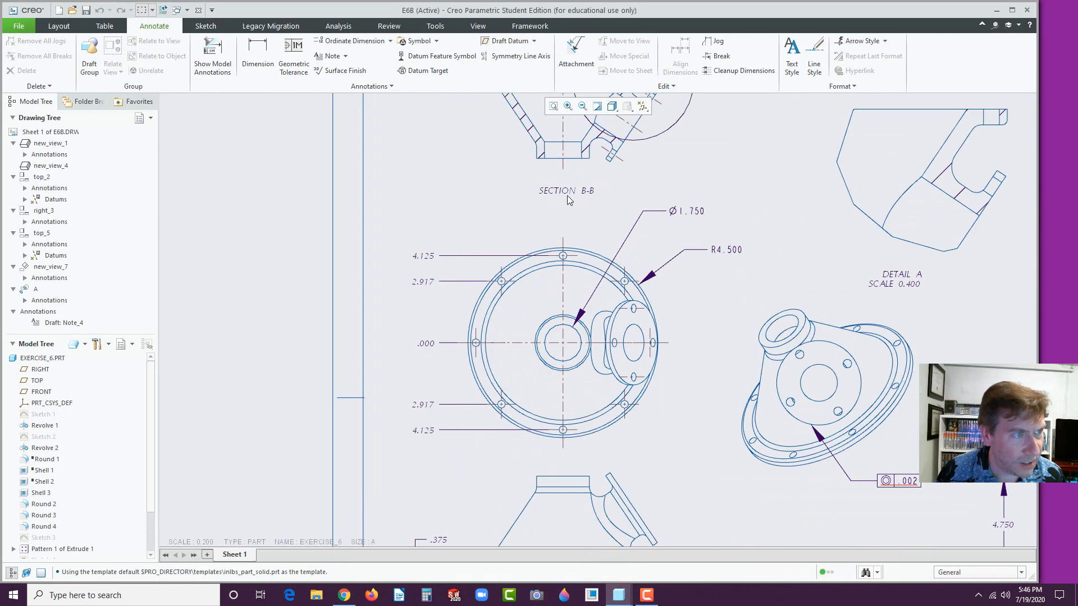
{"action": "scroll", "coordinate": [568, 200], "scroll_direction": "down", "scroll_amount": 3}
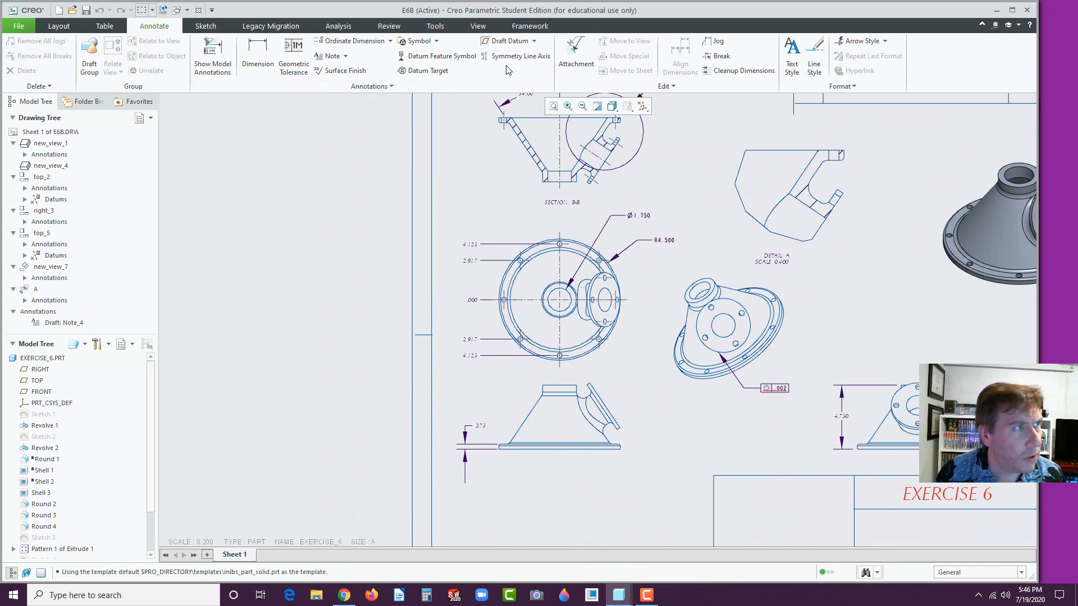
{"action": "left_click", "coordinate": [612, 180]}
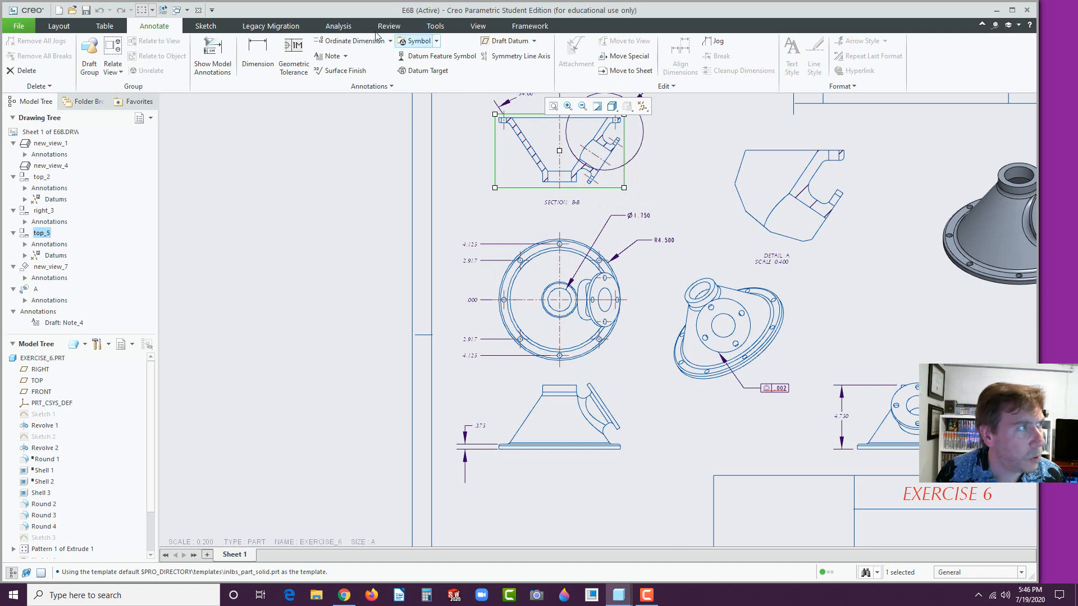
{"action": "left_click", "coordinate": [59, 25]}
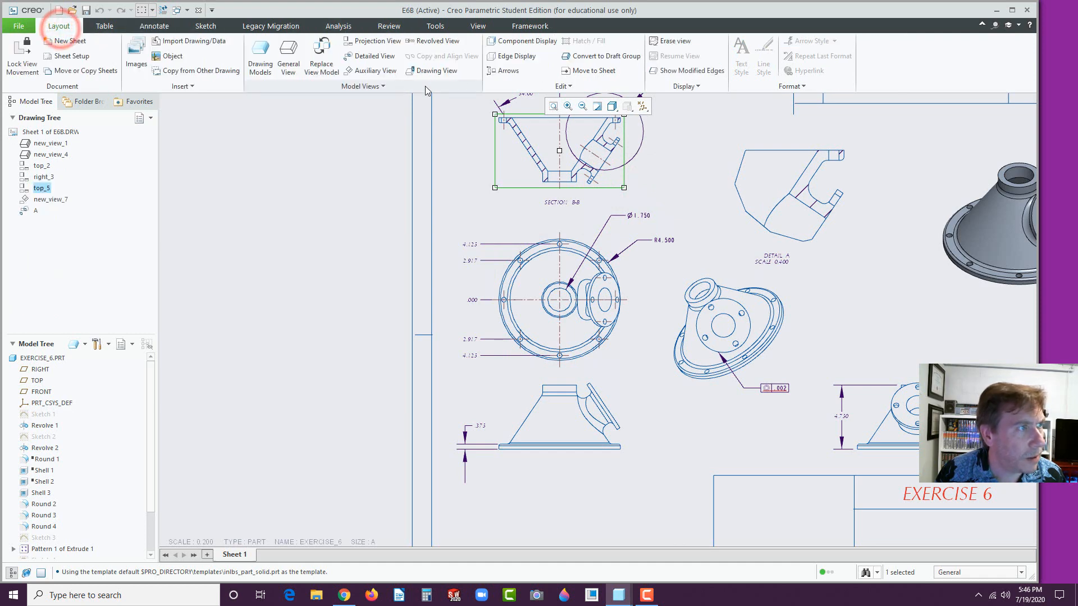
{"action": "left_click", "coordinate": [501, 70]}
{"action": "left_click", "coordinate": [541, 275]}
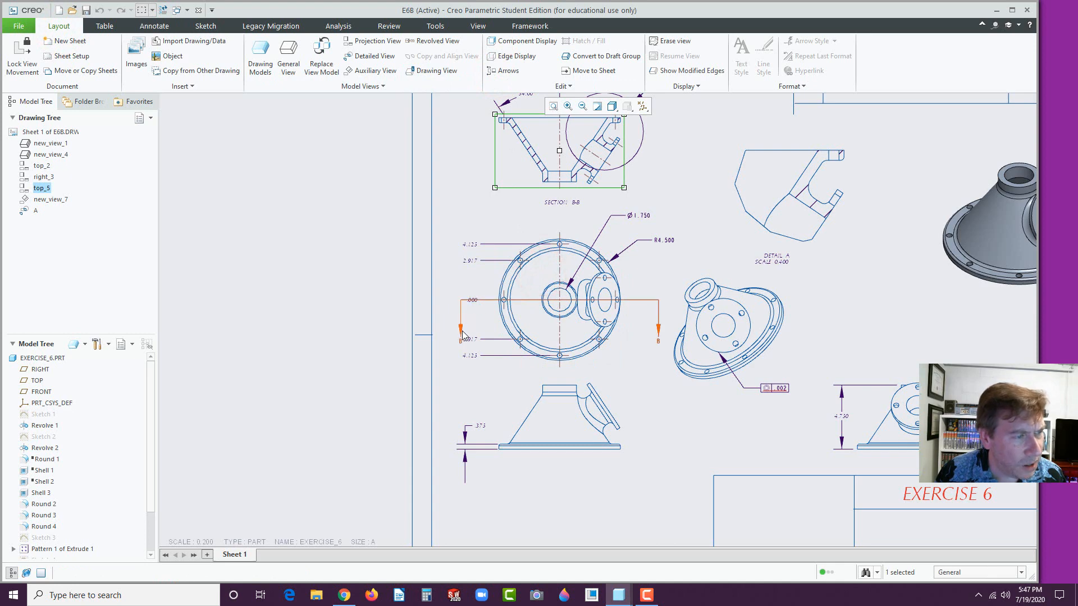
Move both B-B section arrows inward, close to the sides of the circular flange view.
{"action": "left_click_drag", "start_coordinate": [462, 333], "coordinate": [492, 326]}
{"action": "left_click_drag", "start_coordinate": [655, 338], "coordinate": [633, 324]}
{"action": "left_click", "coordinate": [639, 371]}
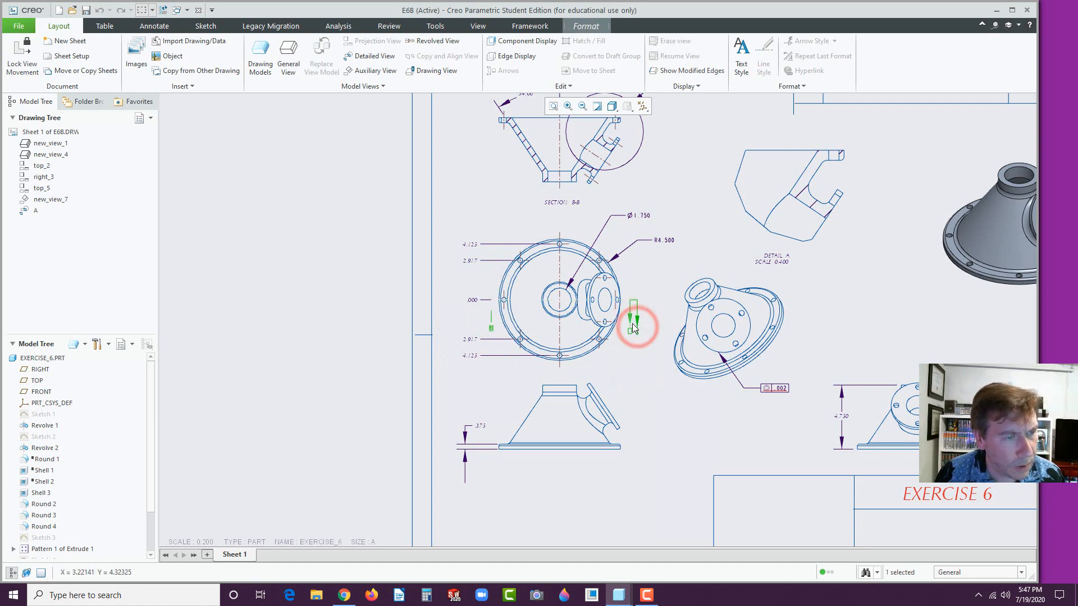
{"action": "left_click", "coordinate": [652, 354]}
{"action": "scroll", "coordinate": [651, 352], "scroll_direction": "down", "scroll_amount": 2}
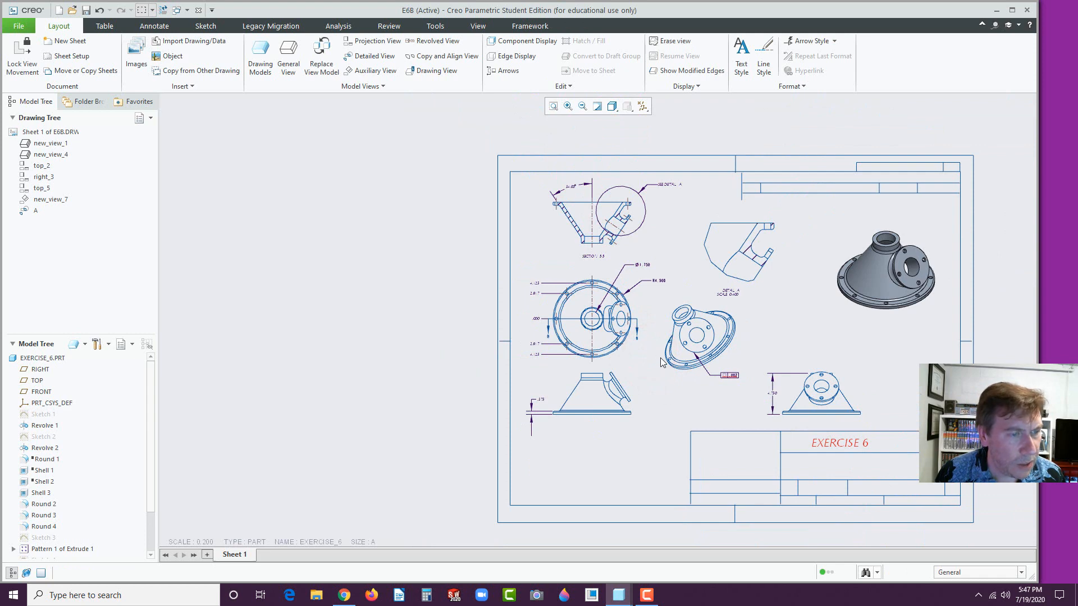
{"action": "scroll", "coordinate": [660, 358], "scroll_direction": "up", "scroll_amount": 2}
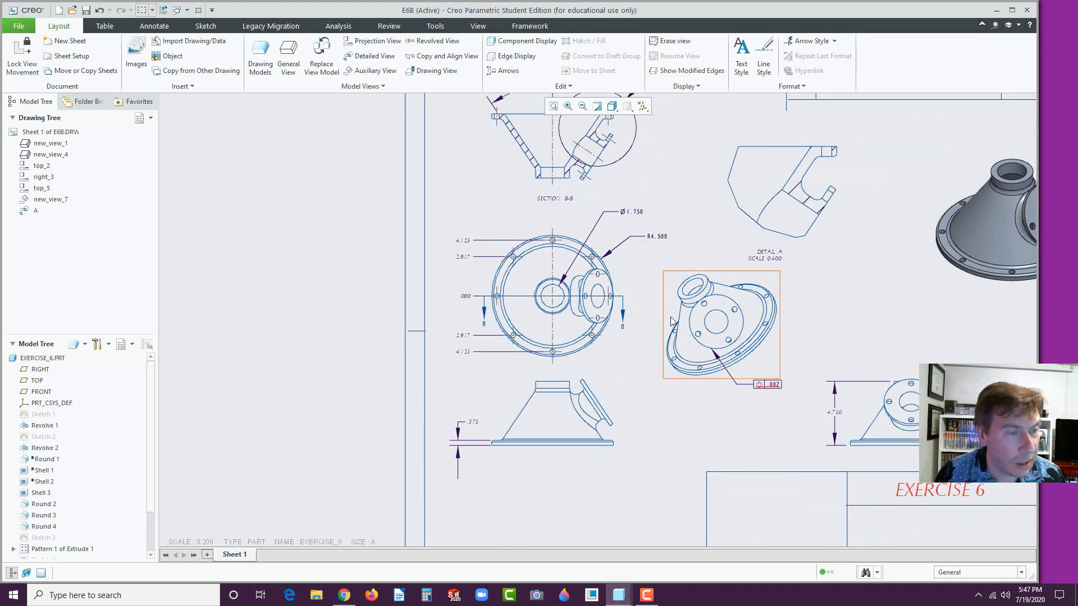
Add the auxiliary view's viewing arrows to the circular flange view and move their line outside it, toward the auxiliary view.
{"action": "left_click", "coordinate": [673, 321]}
{"action": "left_click", "coordinate": [496, 70]}
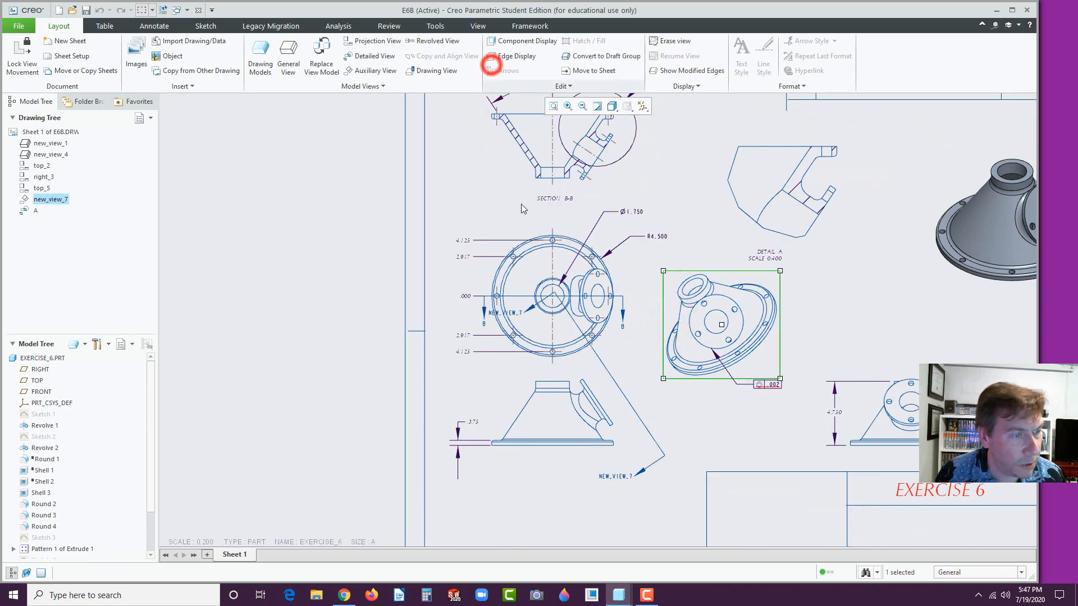
{"action": "left_click", "coordinate": [639, 466]}
{"action": "left_click_drag", "start_coordinate": [648, 456], "coordinate": [637, 464]}
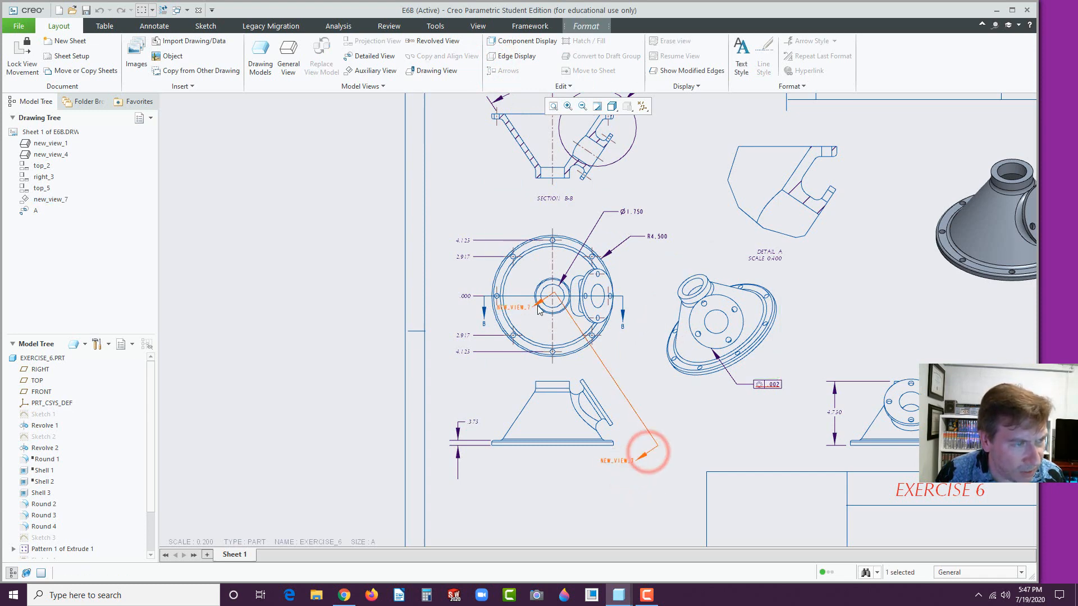
{"action": "left_click_drag", "start_coordinate": [569, 336], "coordinate": [598, 365]}
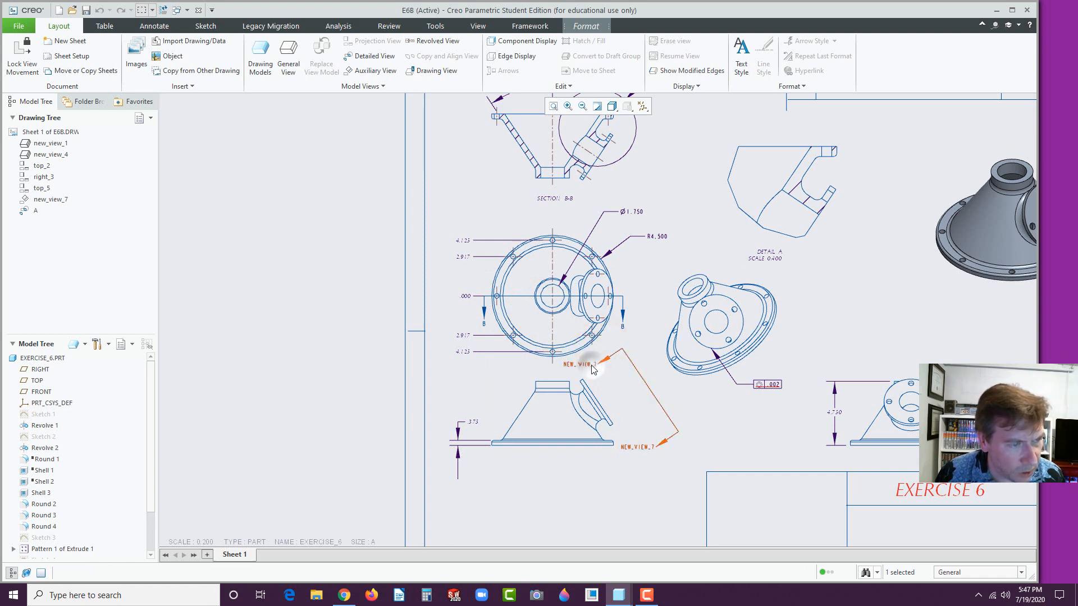
Hide the NEW_VIEW_7 text on both arrows of the auxiliary view.
{"action": "right_click", "coordinate": [593, 365]}
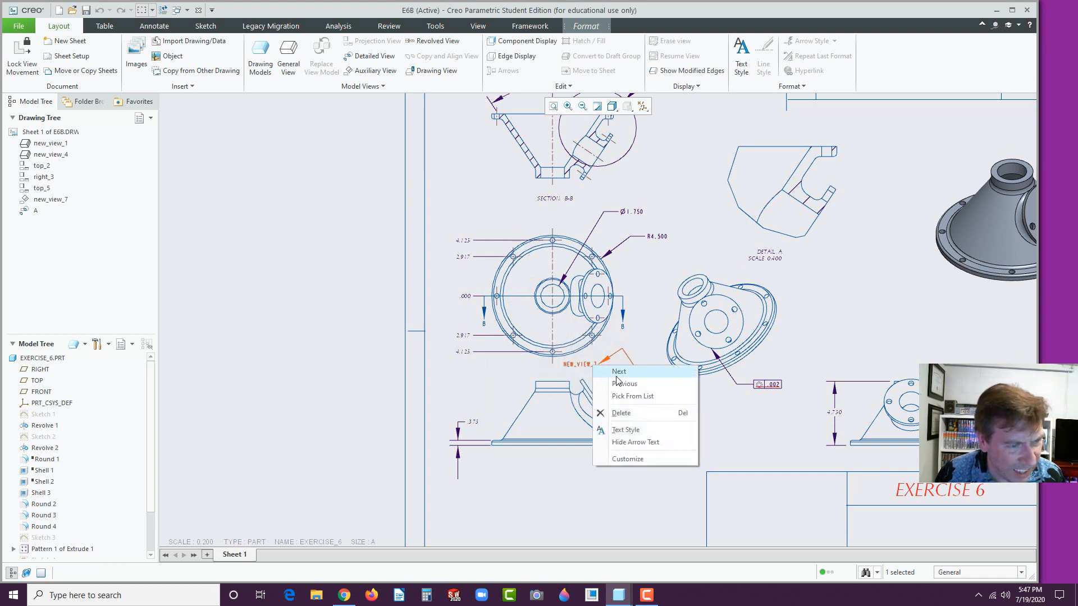
{"action": "left_click", "coordinate": [624, 443]}
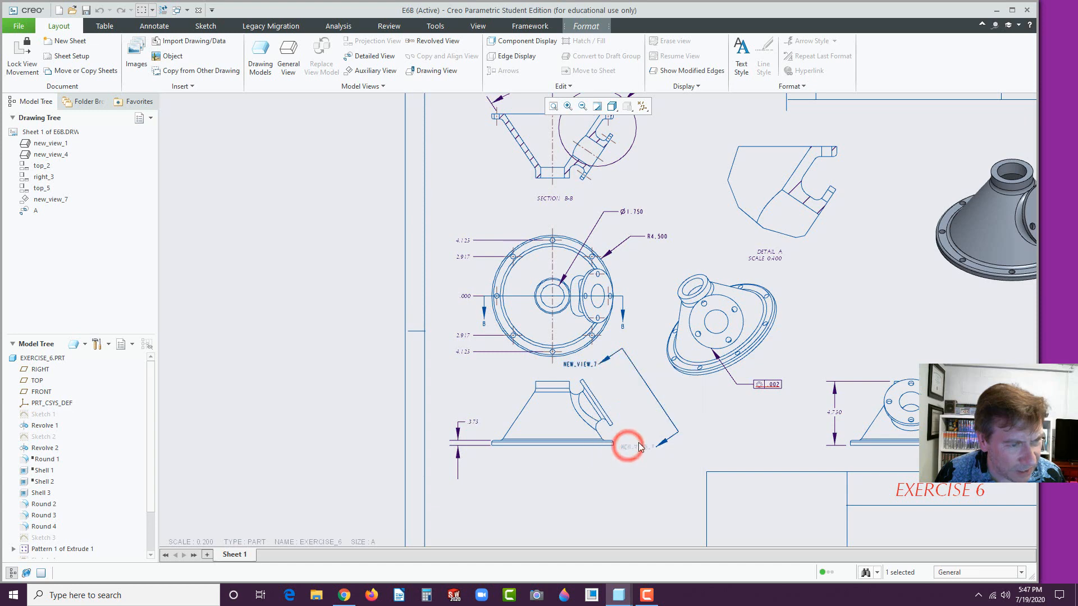
{"action": "right_click", "coordinate": [589, 363]}
{"action": "left_click", "coordinate": [576, 365]}
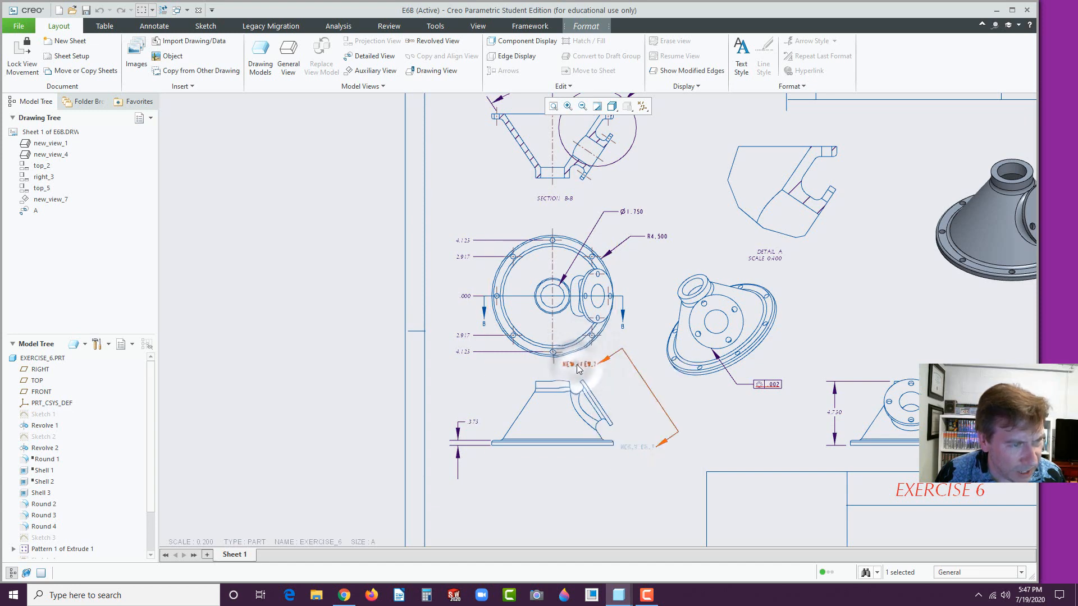
{"action": "right_click", "coordinate": [577, 365]}
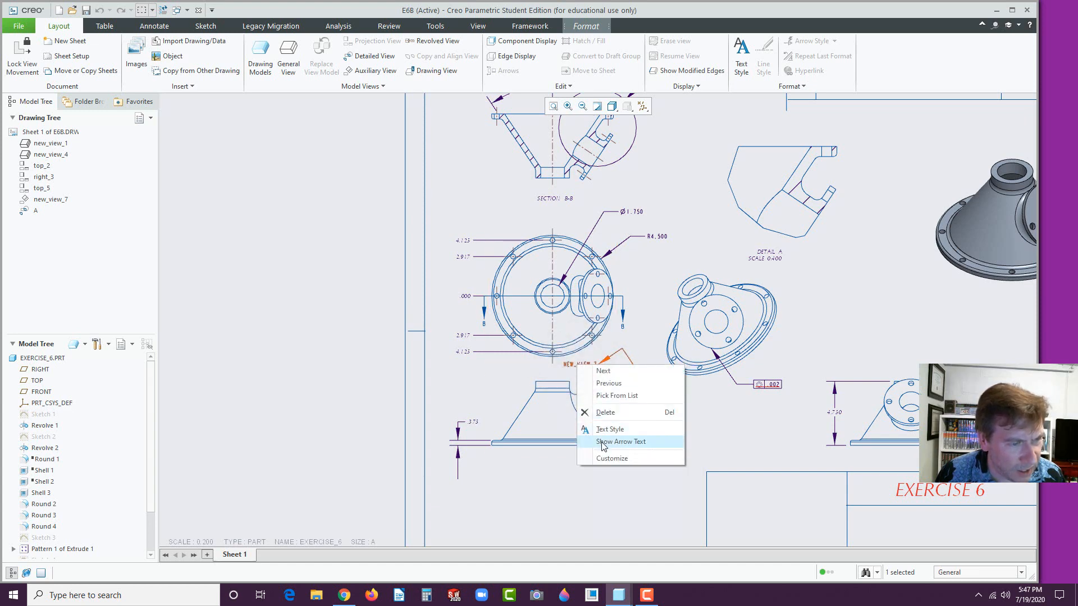
{"action": "left_click", "coordinate": [533, 472]}
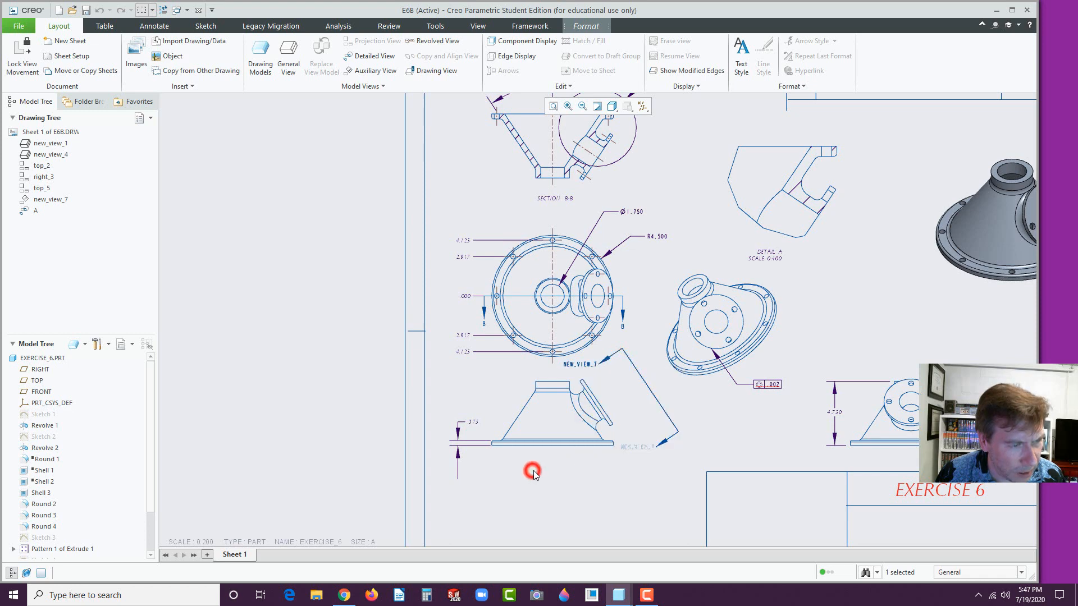
{"action": "left_click", "coordinate": [591, 367]}
{"action": "right_click", "coordinate": [591, 368]}
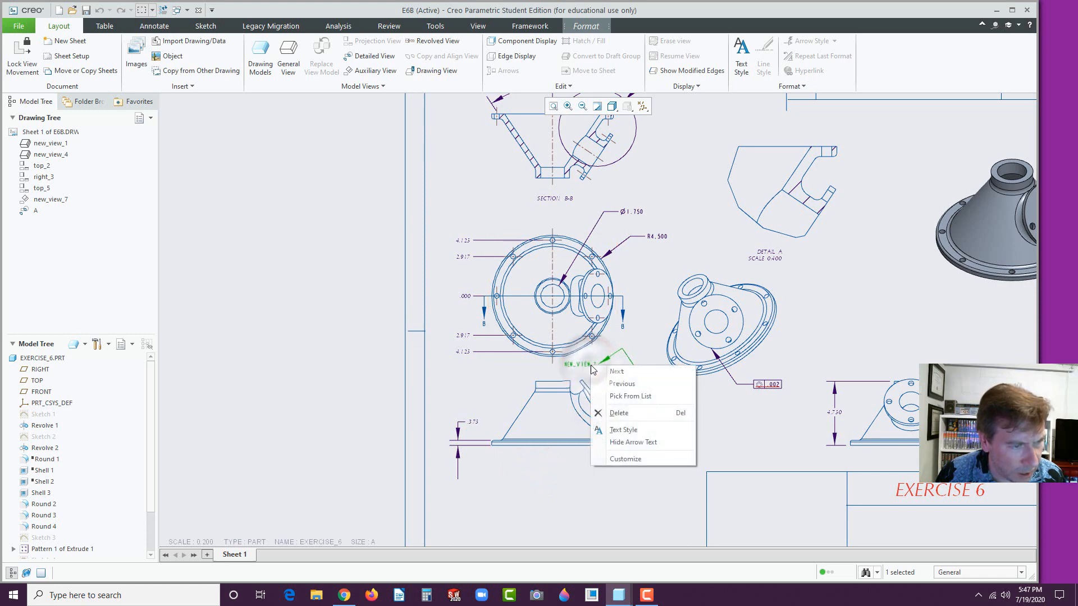
{"action": "left_click", "coordinate": [628, 443]}
{"action": "left_click", "coordinate": [595, 478]}
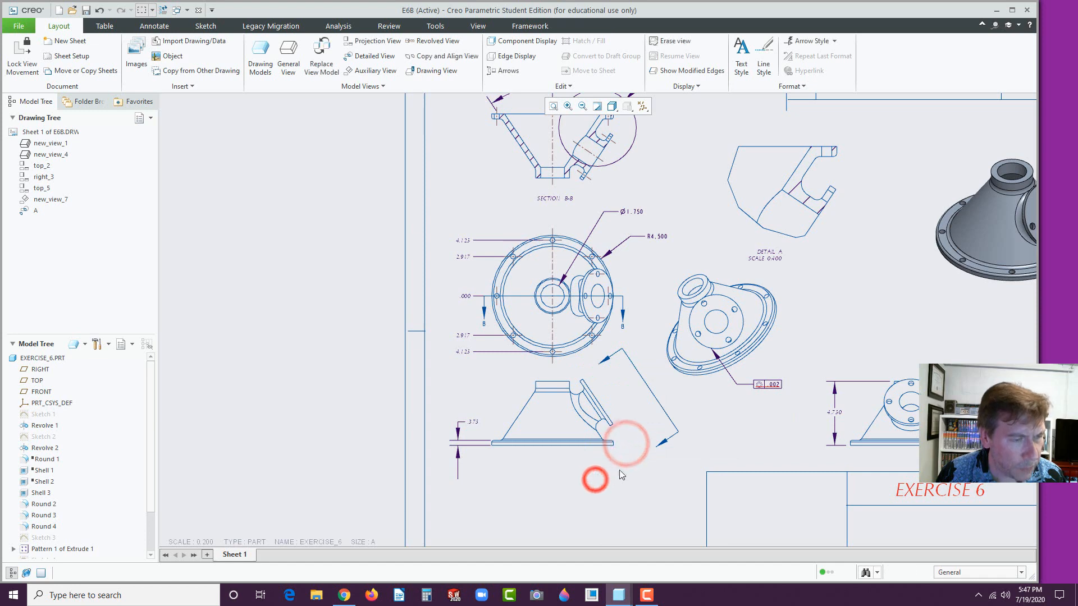
Shorten the auxiliary view's arrow line by moving its lower arrow slightly inward.
{"action": "left_click", "coordinate": [657, 446]}
{"action": "left_click_drag", "start_coordinate": [659, 446], "coordinate": [649, 436]}
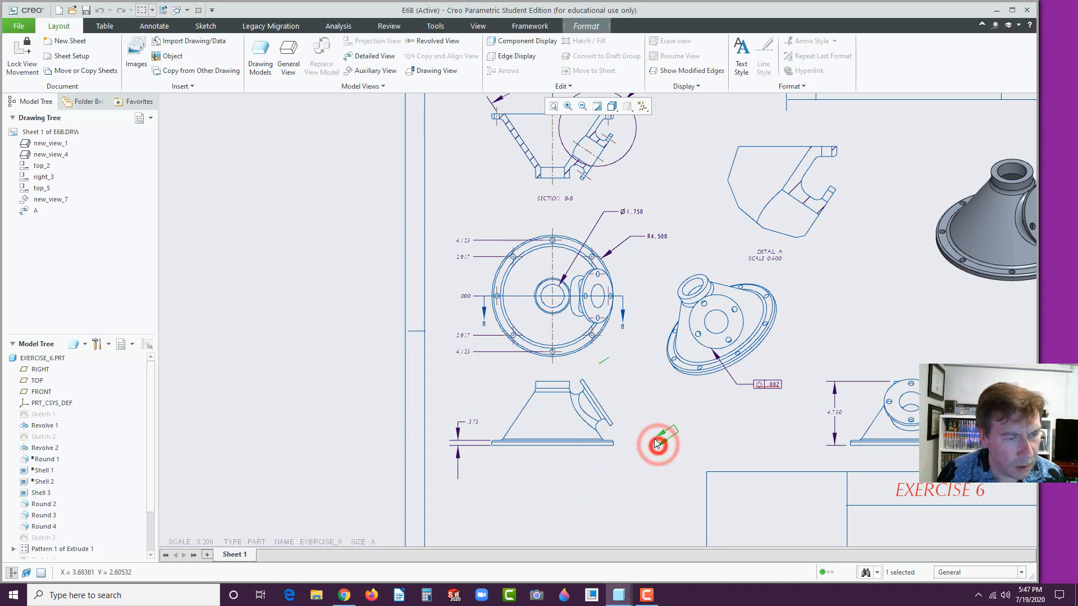
{"action": "left_click", "coordinate": [664, 454]}
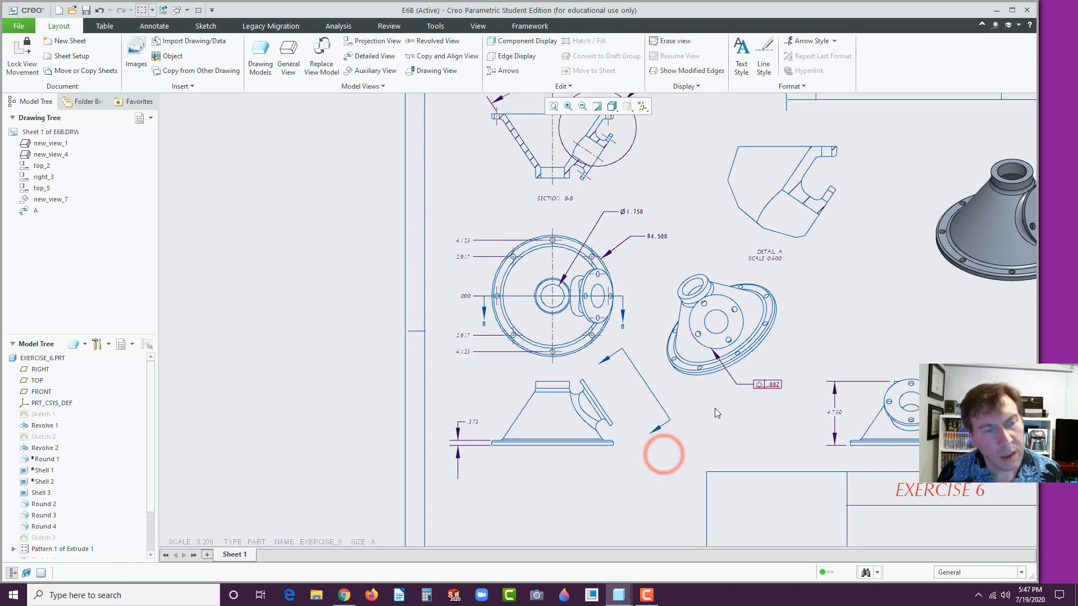
{"action": "scroll", "coordinate": [715, 408], "scroll_direction": "up", "scroll_amount": 3}
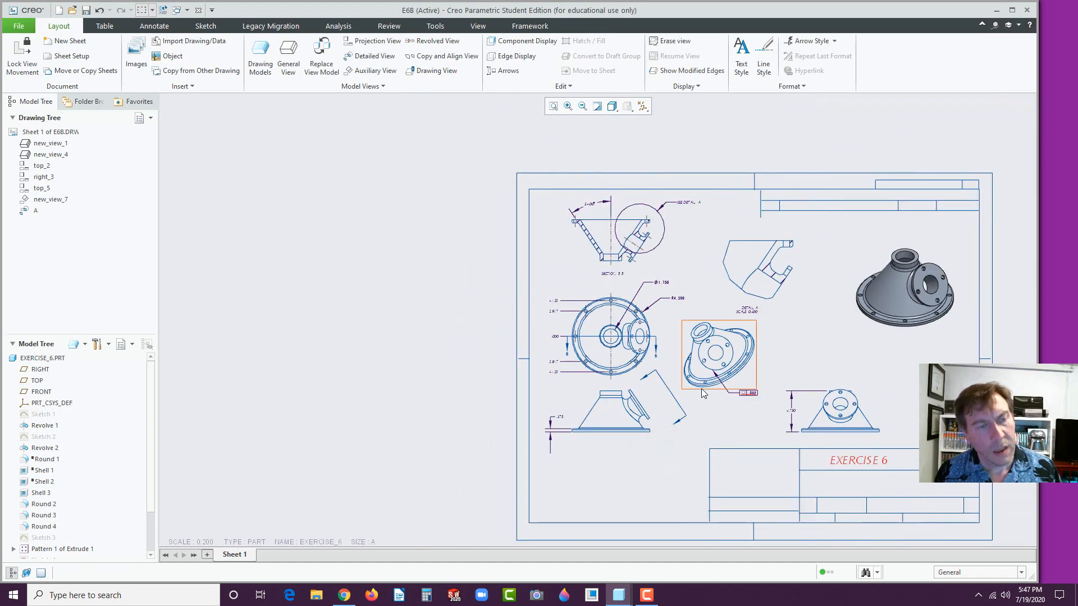
Switch to the L6 drawing and show all model dimensions of Extrude 1 on the side view with the detail circle.
{"action": "left_click", "coordinate": [619, 595]}
{"action": "left_click", "coordinate": [841, 564]}
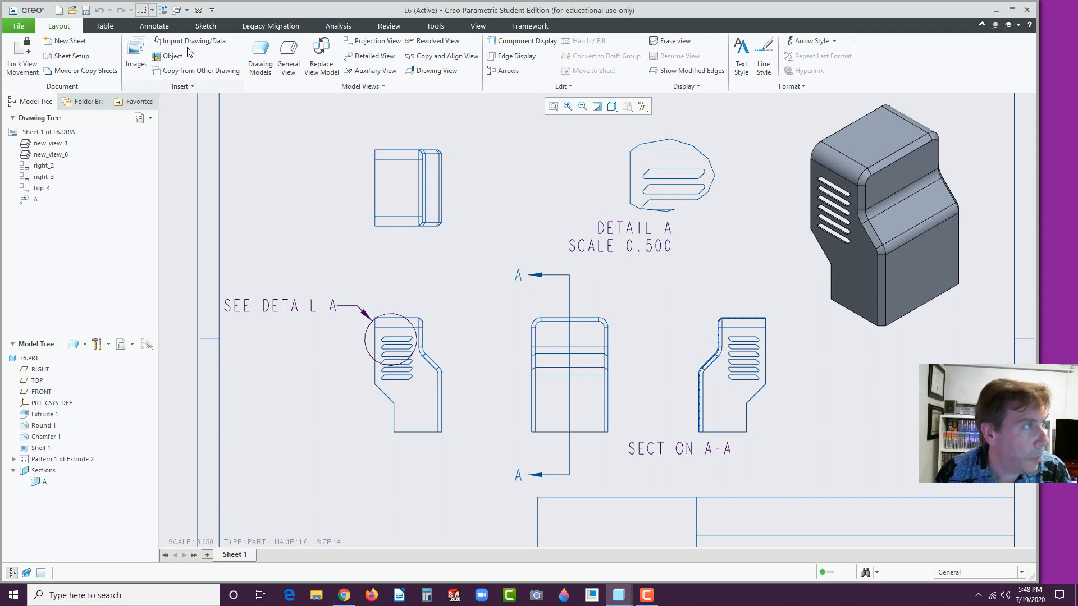
{"action": "left_click", "coordinate": [163, 22]}
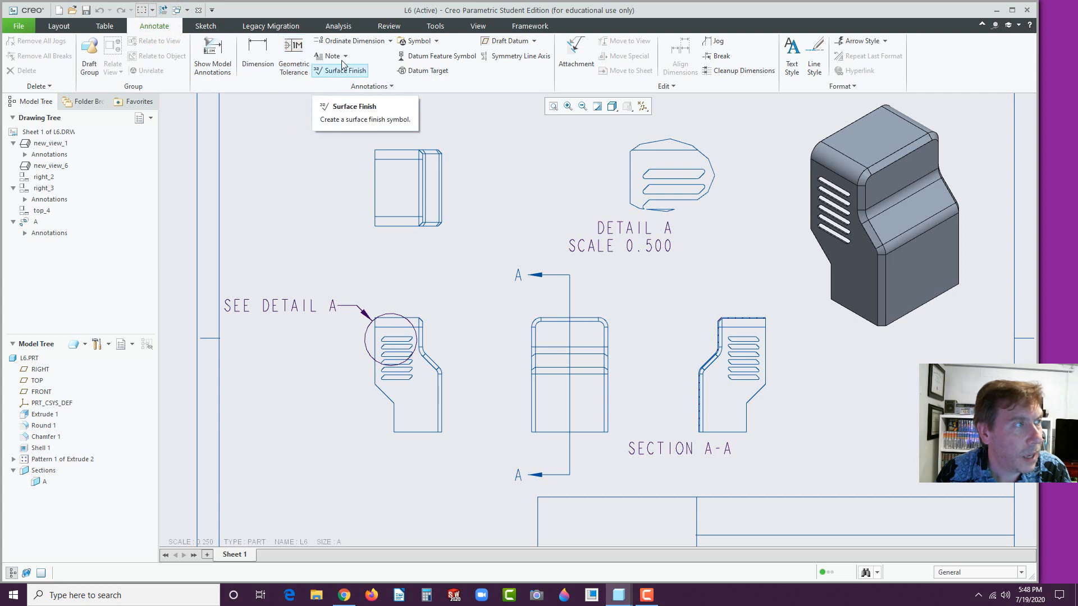
{"action": "left_click", "coordinate": [213, 54]}
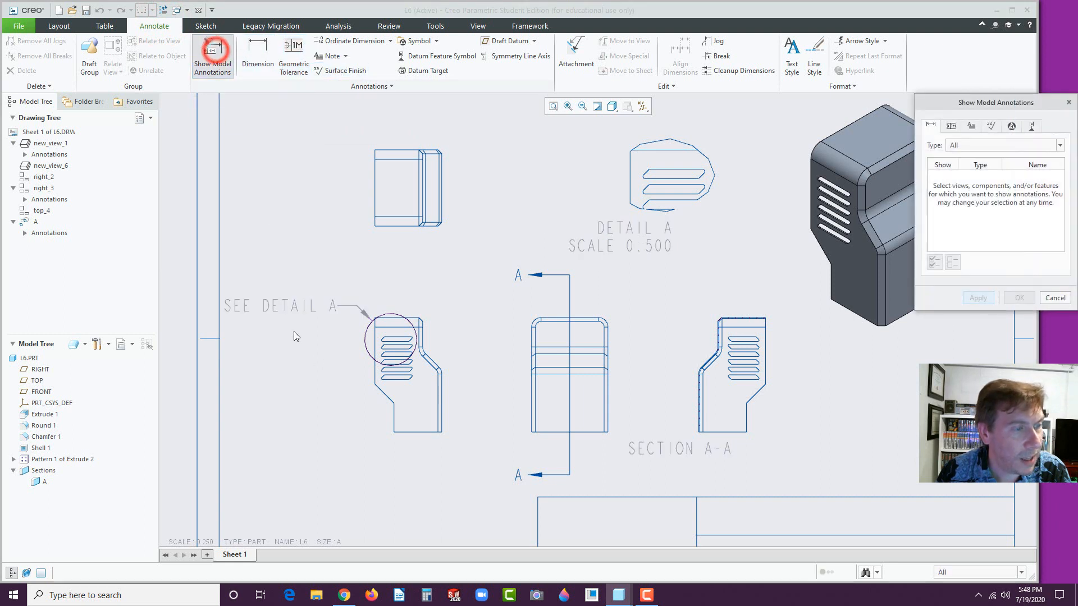
{"action": "left_click", "coordinate": [416, 392]}
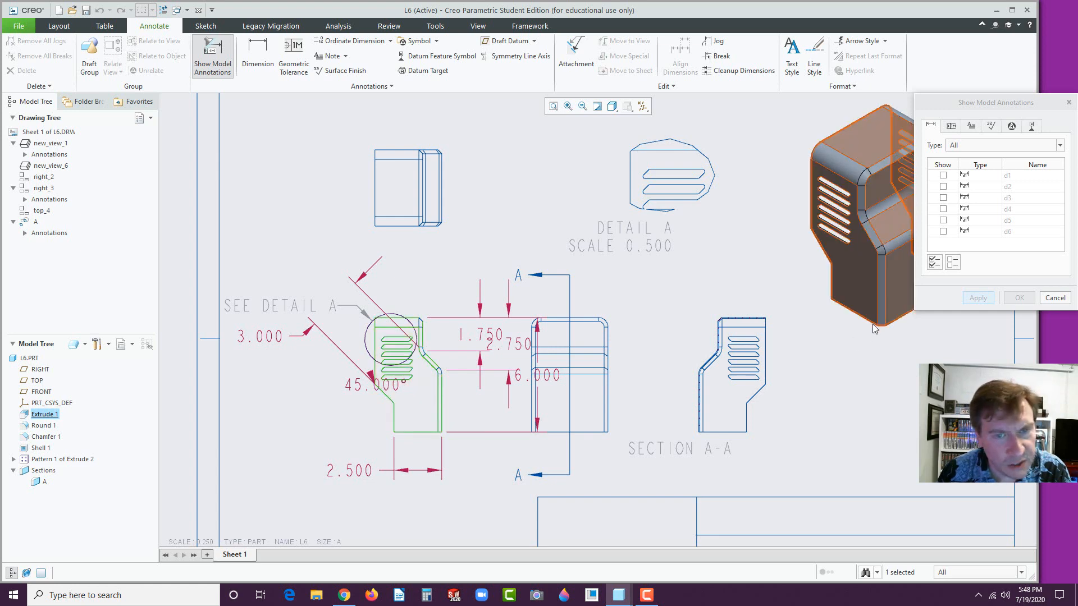
{"action": "left_click", "coordinate": [934, 263]}
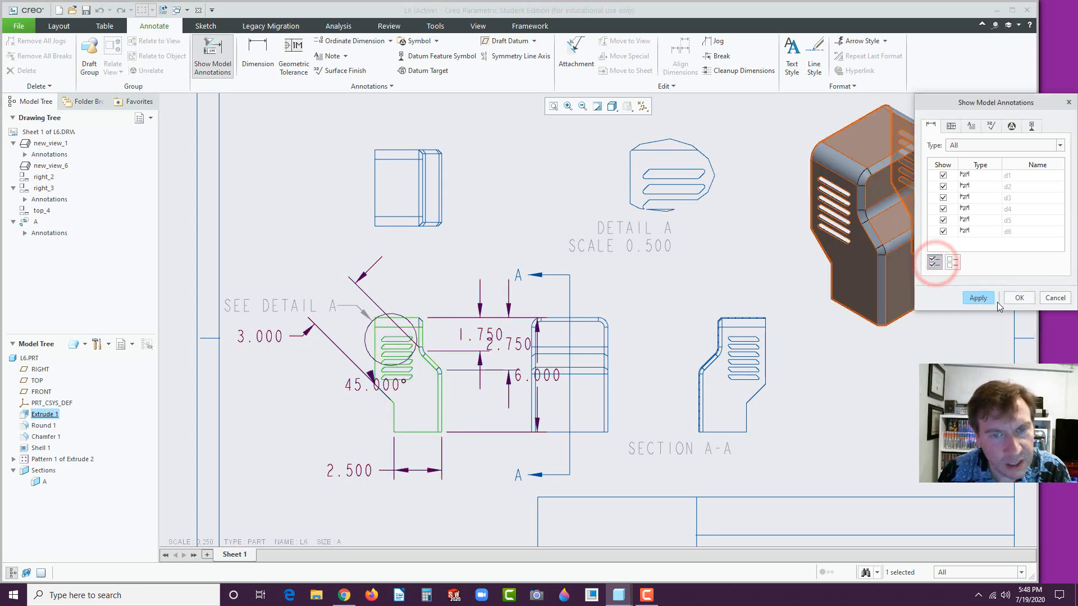
{"action": "left_click", "coordinate": [1019, 297]}
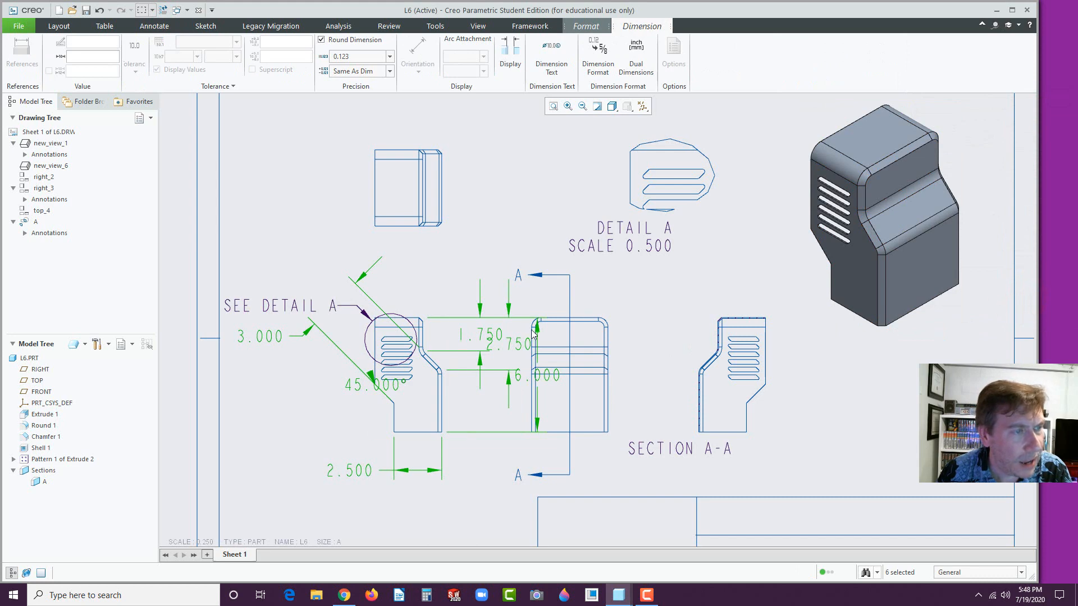
{"action": "left_click", "coordinate": [514, 211]}
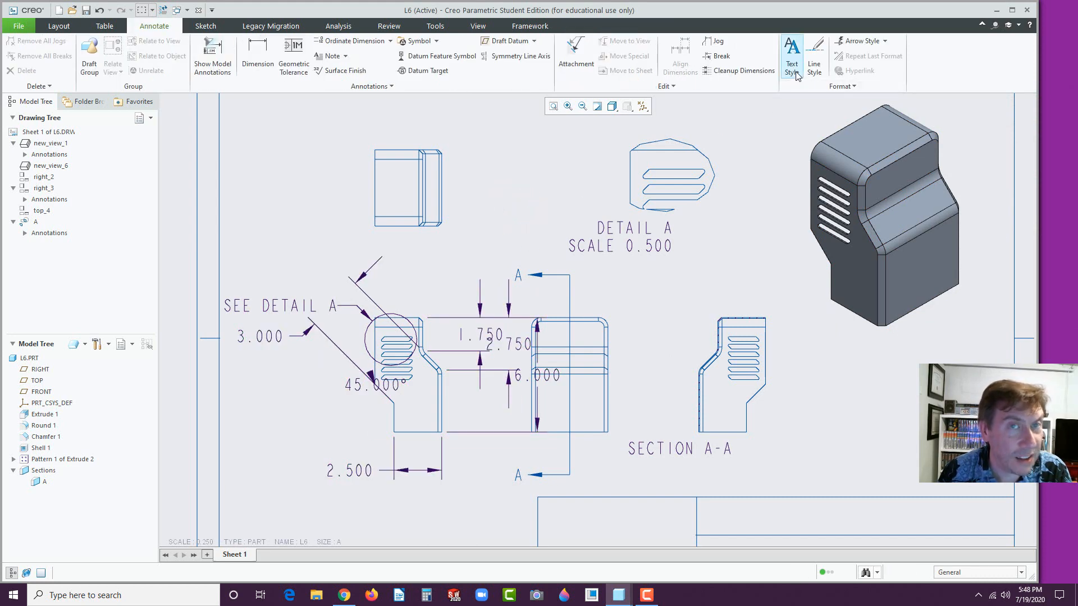
Open the drawing's detail options and set text_height to .062.
{"action": "left_click", "coordinate": [12, 29]}
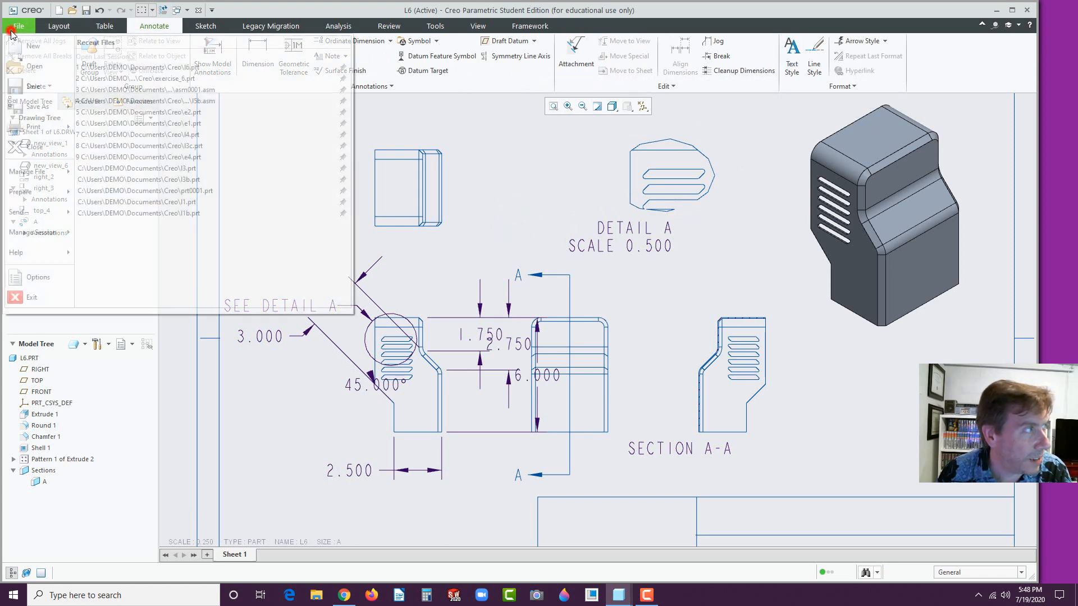
{"action": "left_click", "coordinate": [37, 194]}
{"action": "left_click", "coordinate": [173, 64]}
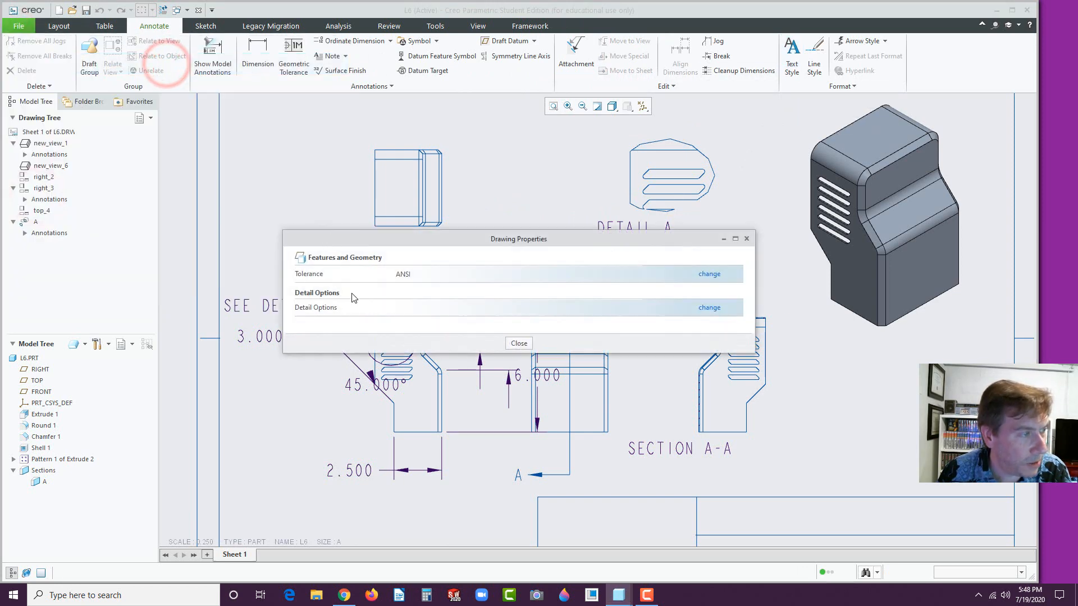
{"action": "left_click", "coordinate": [706, 313]}
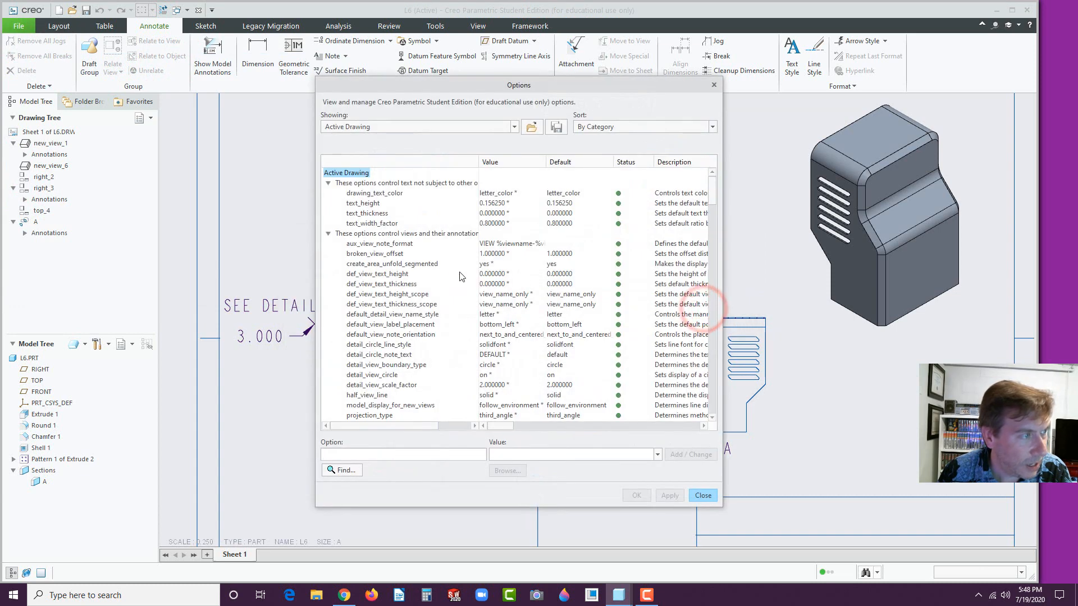
{"action": "left_click", "coordinate": [378, 206]}
{"action": "left_click", "coordinate": [562, 205]}
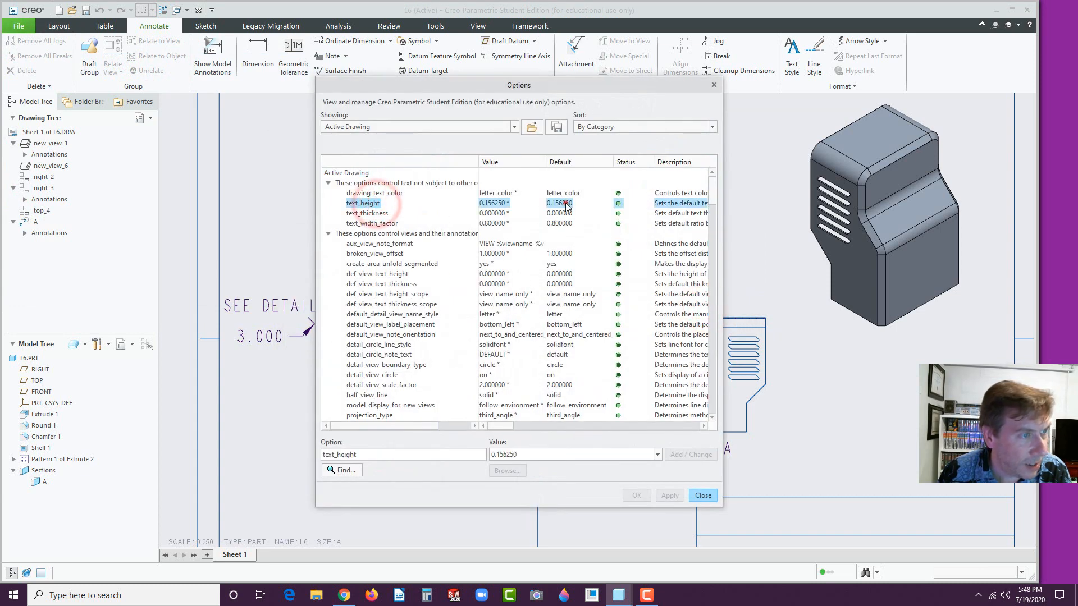
{"action": "double_click", "coordinate": [522, 455]}
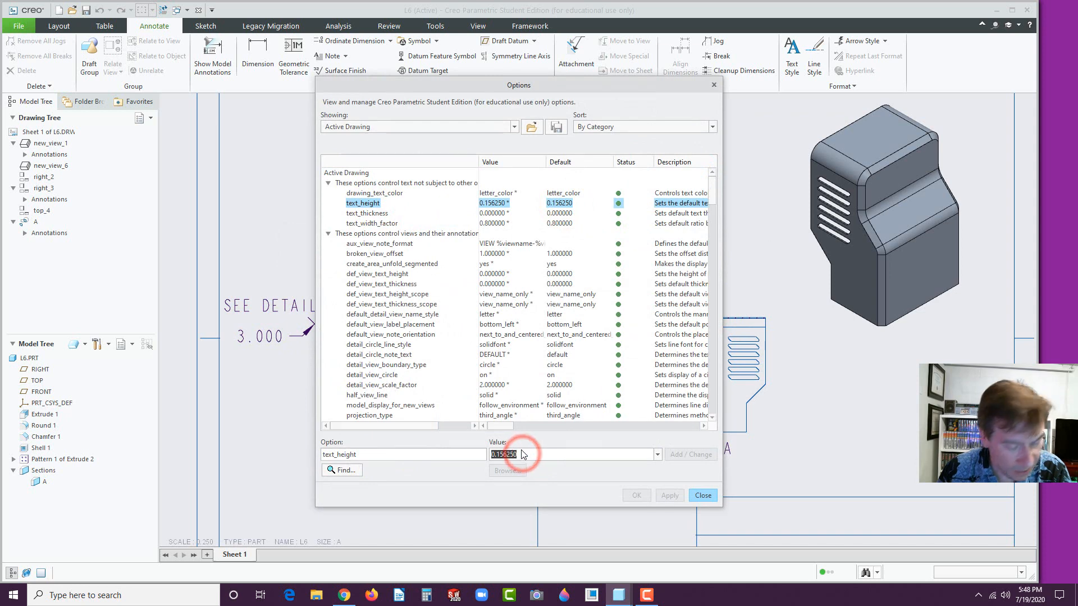
{"action": "type", "text": ".062"}
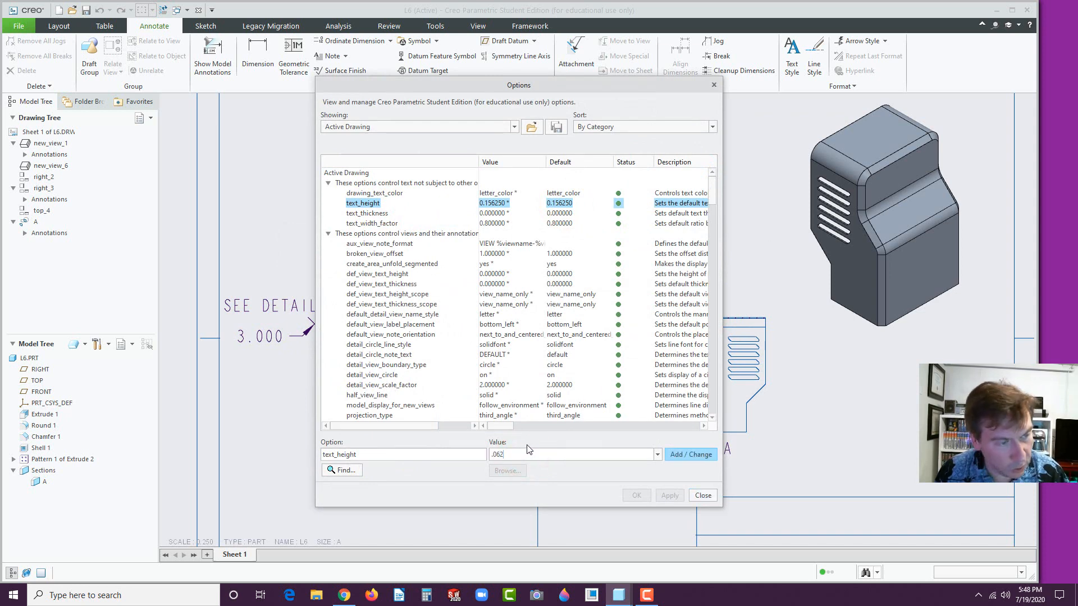
{"action": "key", "text": "Return"}
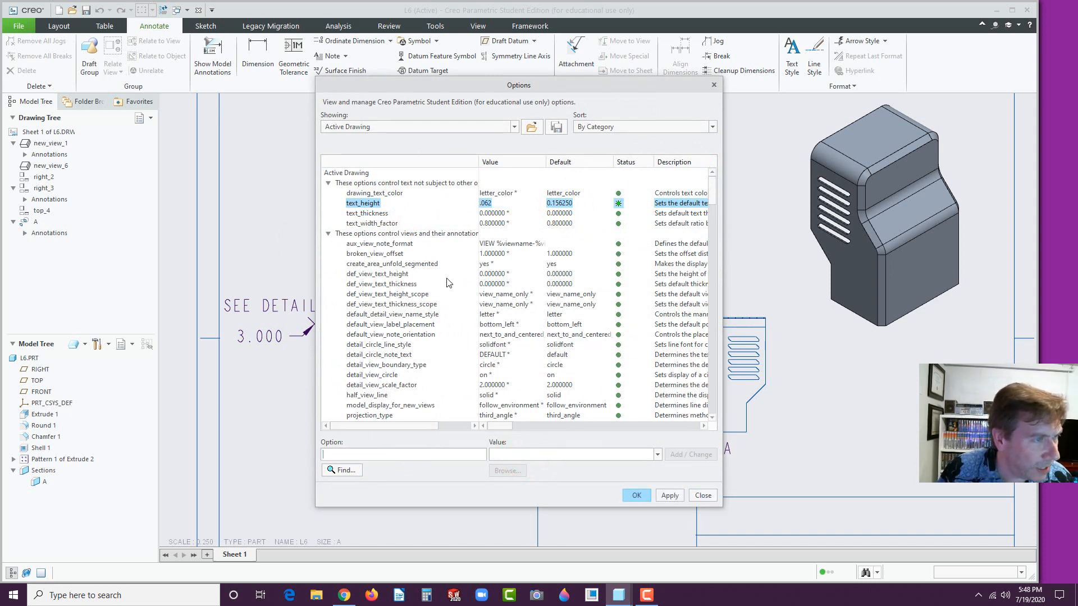
Look through the drawing's detail options for views, cross sections, dimensions, leaders and axes.
{"action": "scroll", "coordinate": [448, 283], "scroll_direction": "down", "scroll_amount": 8}
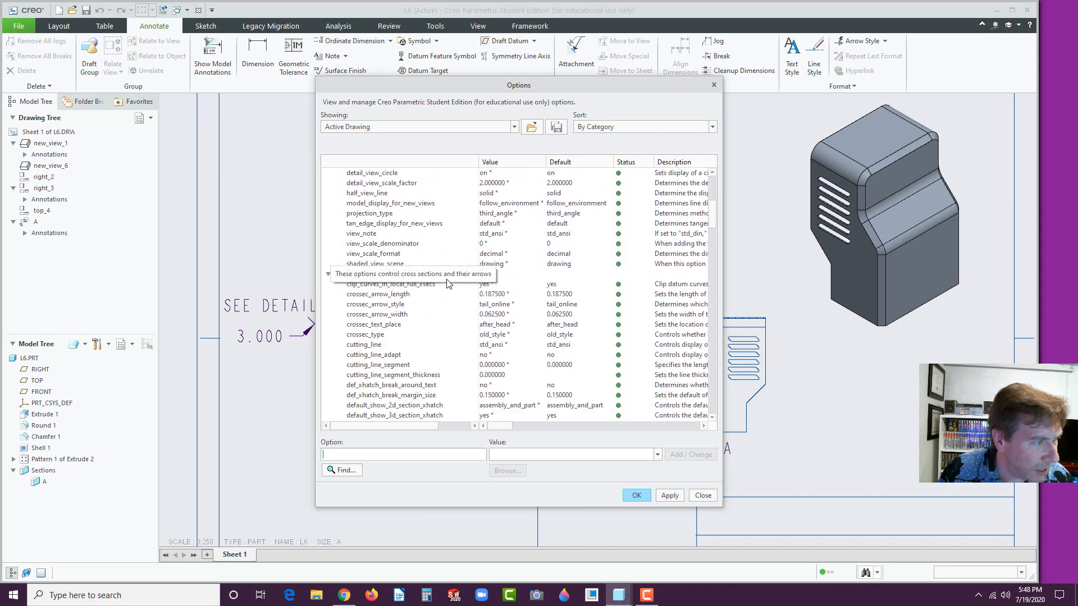
{"action": "scroll", "coordinate": [445, 319], "scroll_direction": "down", "scroll_amount": 9}
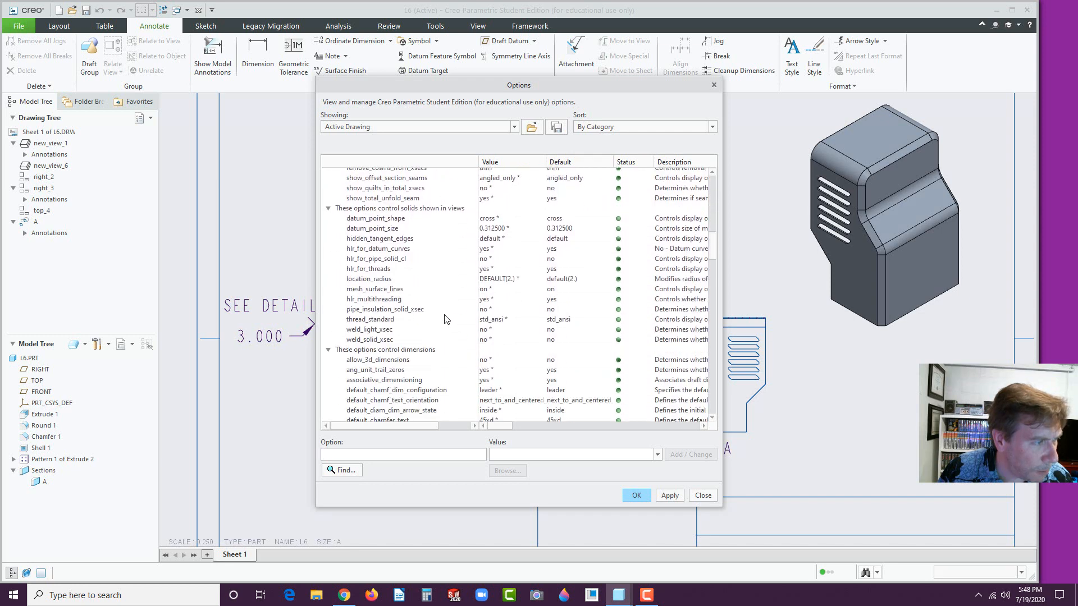
{"action": "scroll", "coordinate": [445, 319], "scroll_direction": "down", "scroll_amount": 7}
{"action": "scroll", "coordinate": [447, 318], "scroll_direction": "up", "scroll_amount": 4}
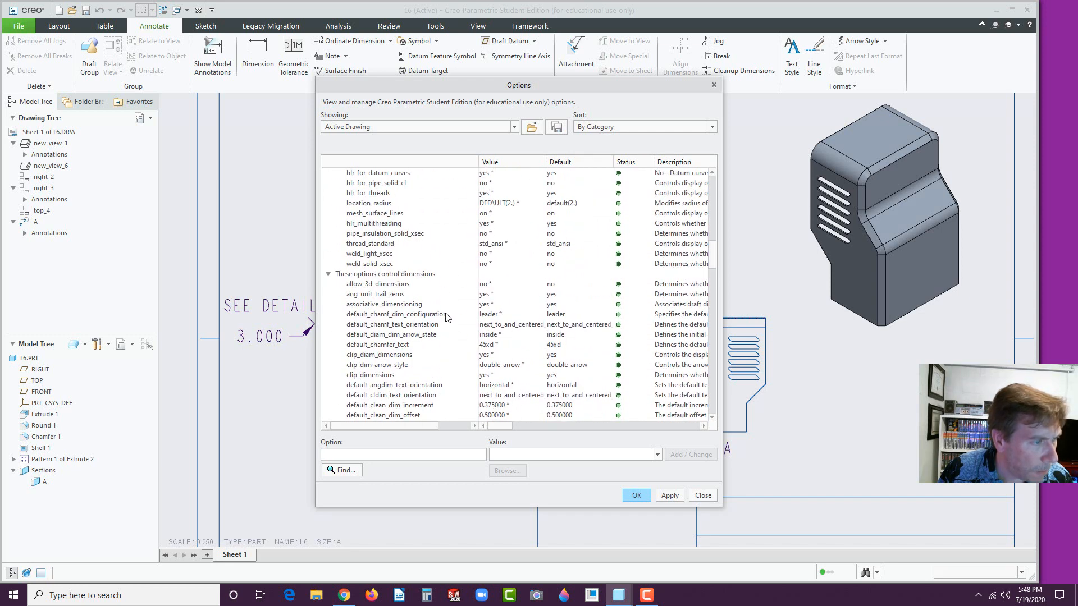
{"action": "scroll", "coordinate": [447, 318], "scroll_direction": "up", "scroll_amount": 15}
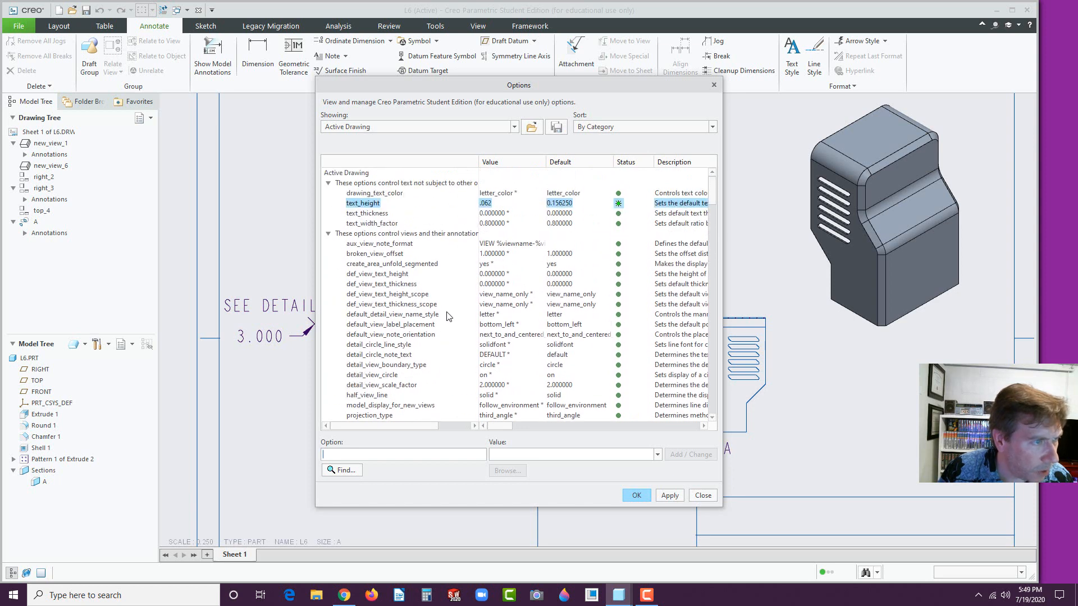
{"action": "scroll", "coordinate": [448, 317], "scroll_direction": "down", "scroll_amount": 12}
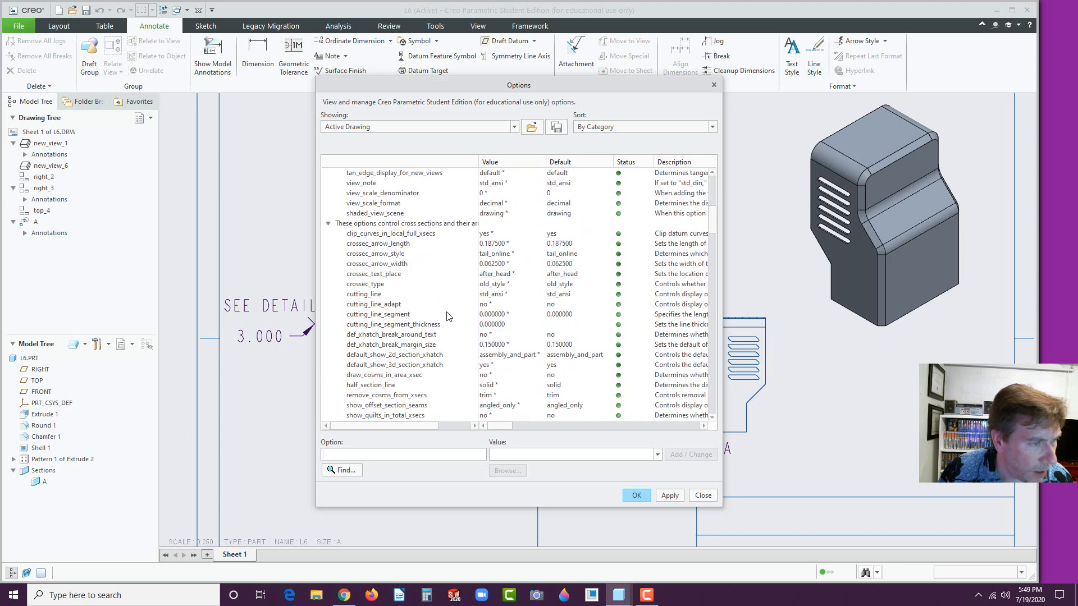
{"action": "scroll", "coordinate": [448, 316], "scroll_direction": "down", "scroll_amount": 10}
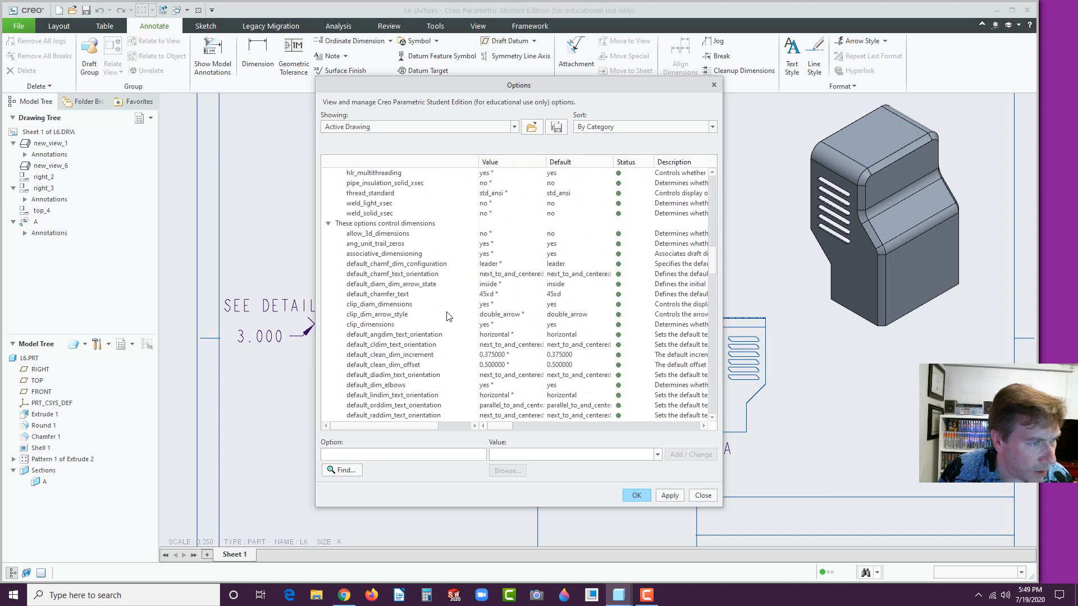
{"action": "scroll", "coordinate": [447, 316], "scroll_direction": "down", "scroll_amount": 12}
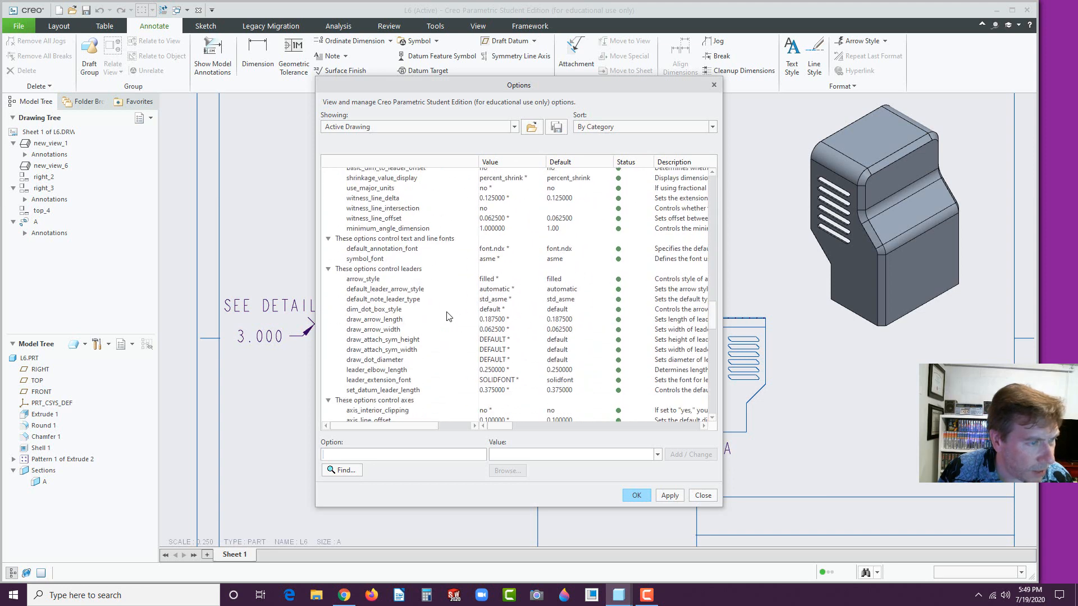
{"action": "scroll", "coordinate": [448, 316], "scroll_direction": "down", "scroll_amount": 1}
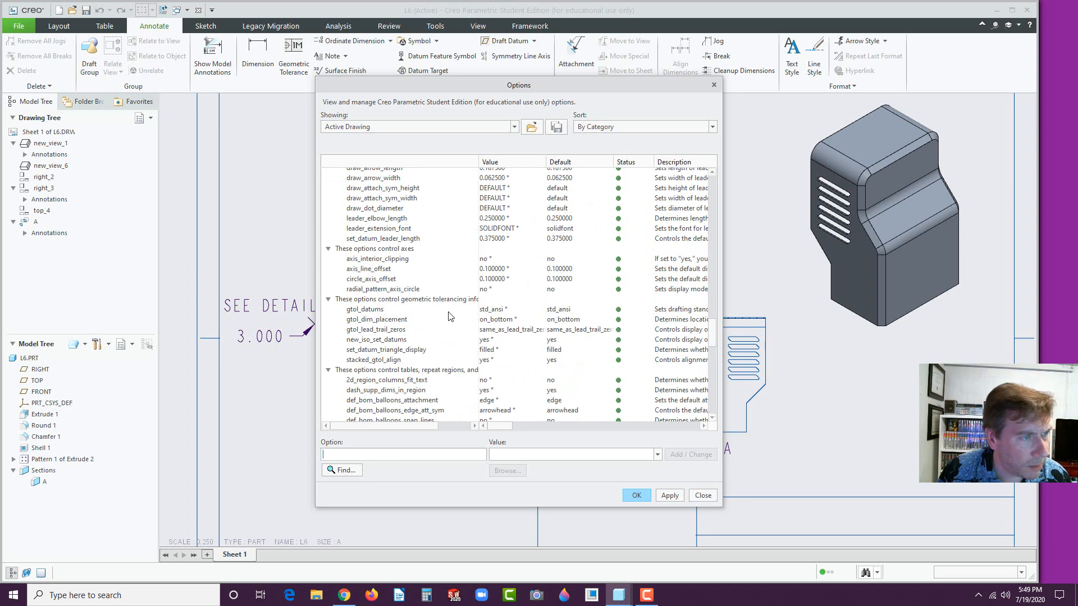
Apply the edited detail options to the drawing and return to the sheet.
{"action": "left_click", "coordinate": [637, 496]}
{"action": "left_click", "coordinate": [519, 344]}
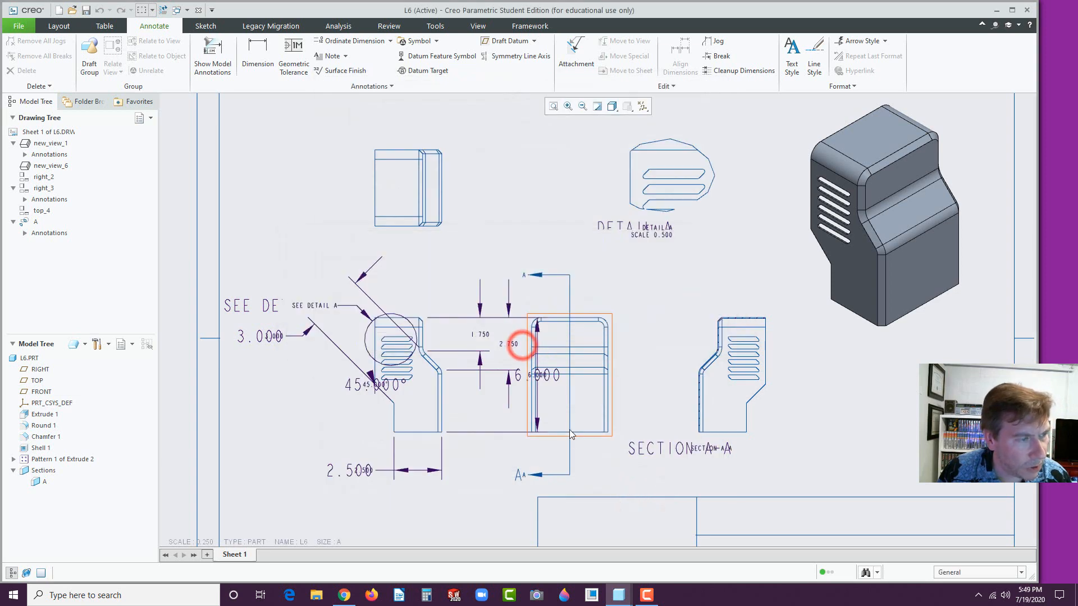
{"action": "scroll", "coordinate": [566, 444], "scroll_direction": "down", "scroll_amount": 3}
{"action": "scroll", "coordinate": [399, 418], "scroll_direction": "up", "scroll_amount": 4}
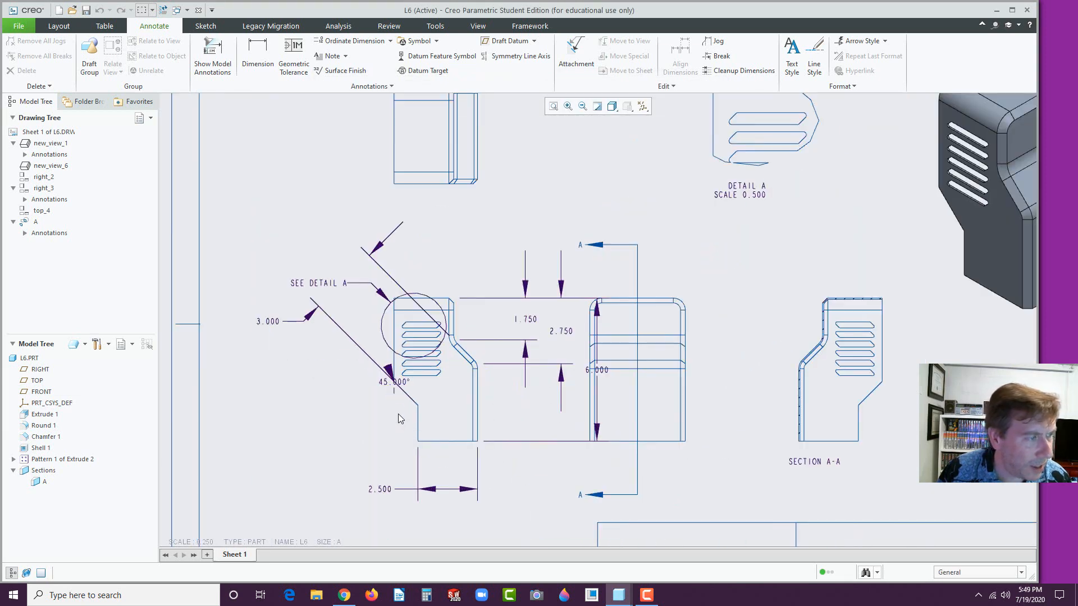
Arrange the 1.750, 2.750 and 6.000 dimensions between the side and front views, and shift the front view right to clear them.
{"action": "scroll", "coordinate": [398, 419], "scroll_direction": "up", "scroll_amount": 1}
{"action": "left_click_drag", "start_coordinate": [565, 298], "coordinate": [530, 230]}
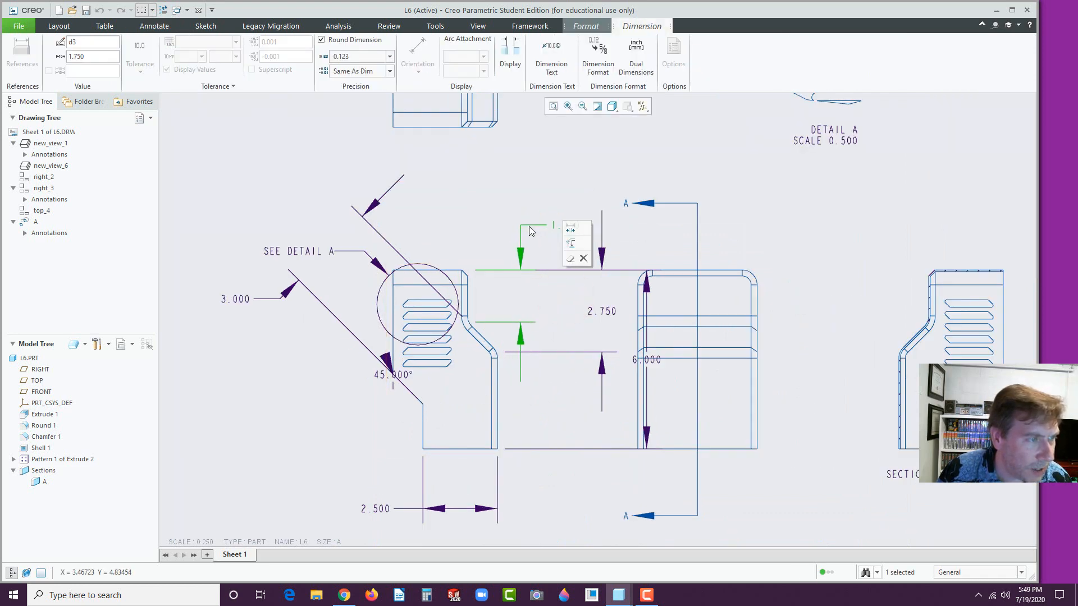
{"action": "left_click_drag", "start_coordinate": [600, 313], "coordinate": [569, 314]}
{"action": "left_click_drag", "start_coordinate": [653, 360], "coordinate": [623, 368]}
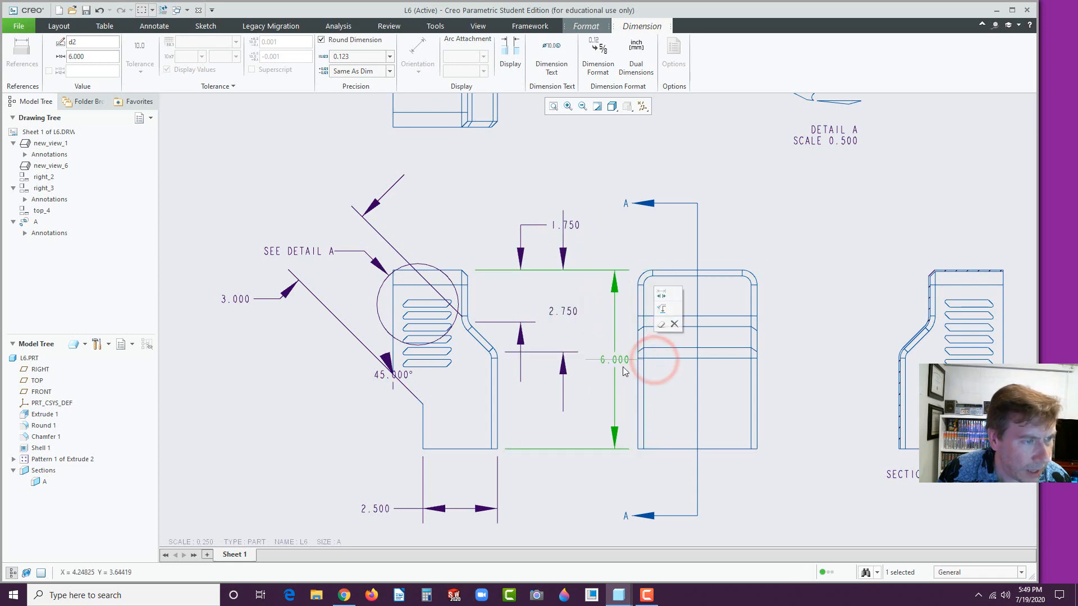
{"action": "left_click", "coordinate": [543, 479]}
{"action": "left_click", "coordinate": [723, 390]}
{"action": "left_click_drag", "start_coordinate": [698, 360], "coordinate": [773, 358]}
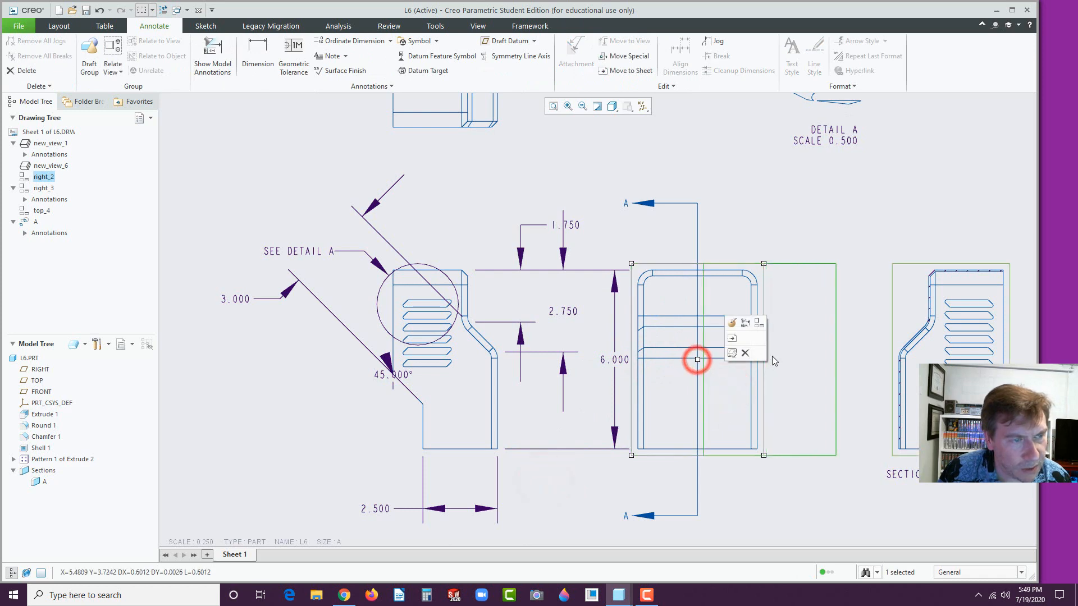
Flip the 1.750 dimension's text to the opposite side of its leader, toward the side view.
{"action": "left_click", "coordinate": [573, 226]}
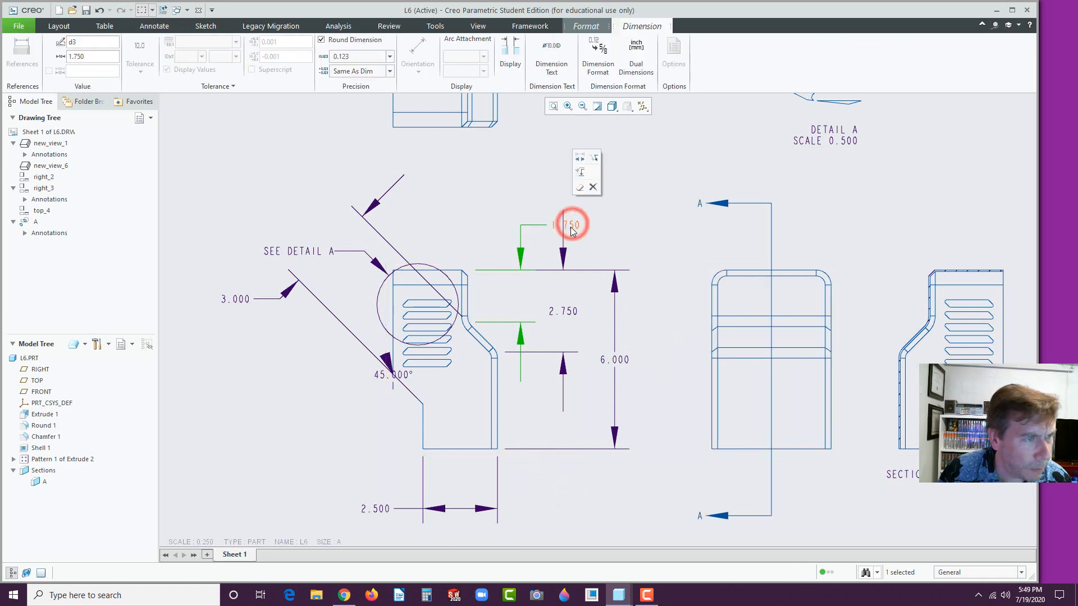
{"action": "left_click", "coordinate": [593, 160]}
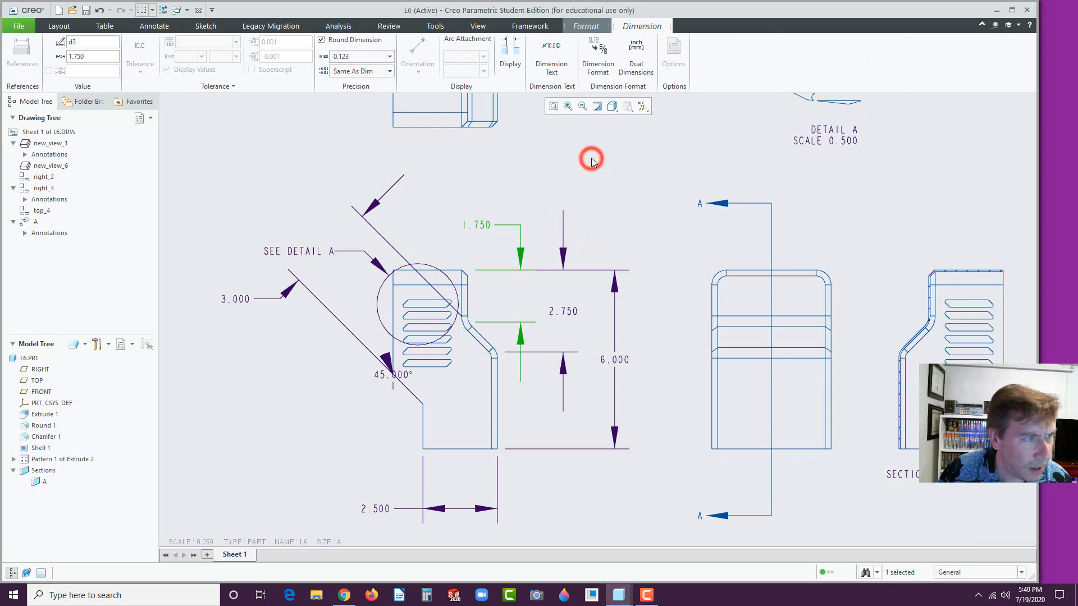
{"action": "left_click", "coordinate": [309, 404]}
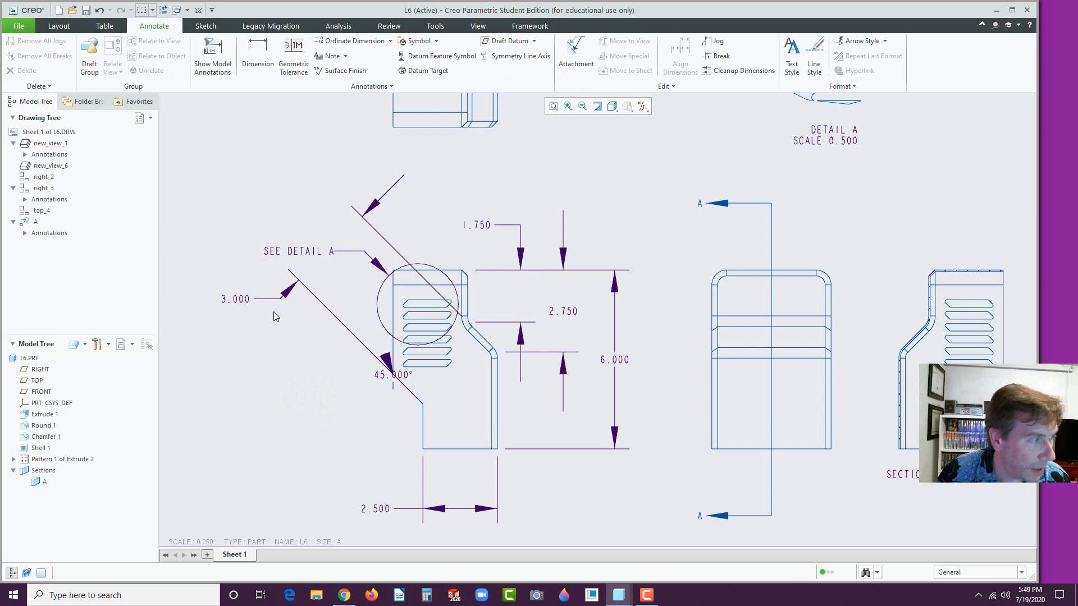
Move the 3.000 dimension down beside the side view's lower angled edge.
{"action": "left_click", "coordinate": [240, 303]}
{"action": "left_click_drag", "start_coordinate": [240, 303], "coordinate": [355, 425]}
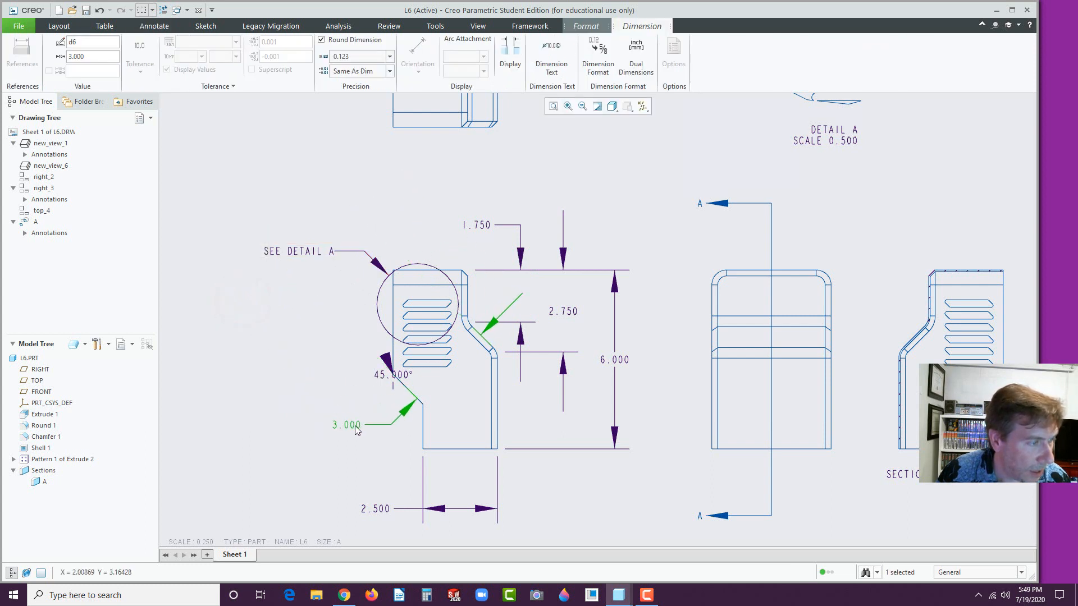
{"action": "left_click", "coordinate": [270, 462]}
Centre the 2.500 dimension's text below the side view with its arrows outside the extension lines.
{"action": "left_click", "coordinate": [375, 509]}
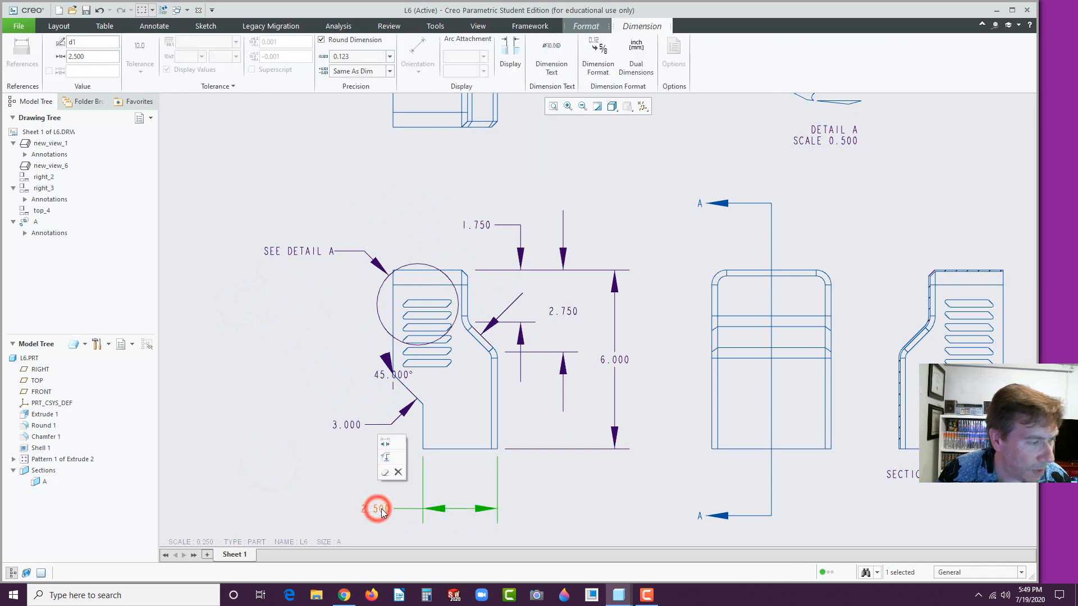
{"action": "left_click_drag", "start_coordinate": [382, 510], "coordinate": [449, 495]}
{"action": "left_click", "coordinate": [386, 446]}
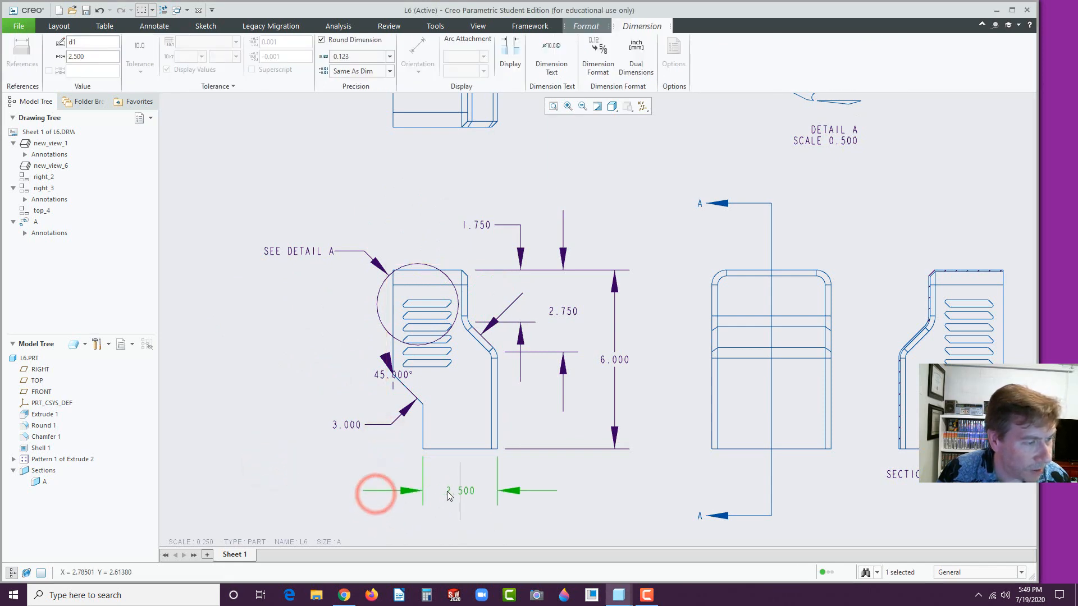
{"action": "left_click", "coordinate": [379, 525]}
{"action": "left_click", "coordinate": [609, 503]}
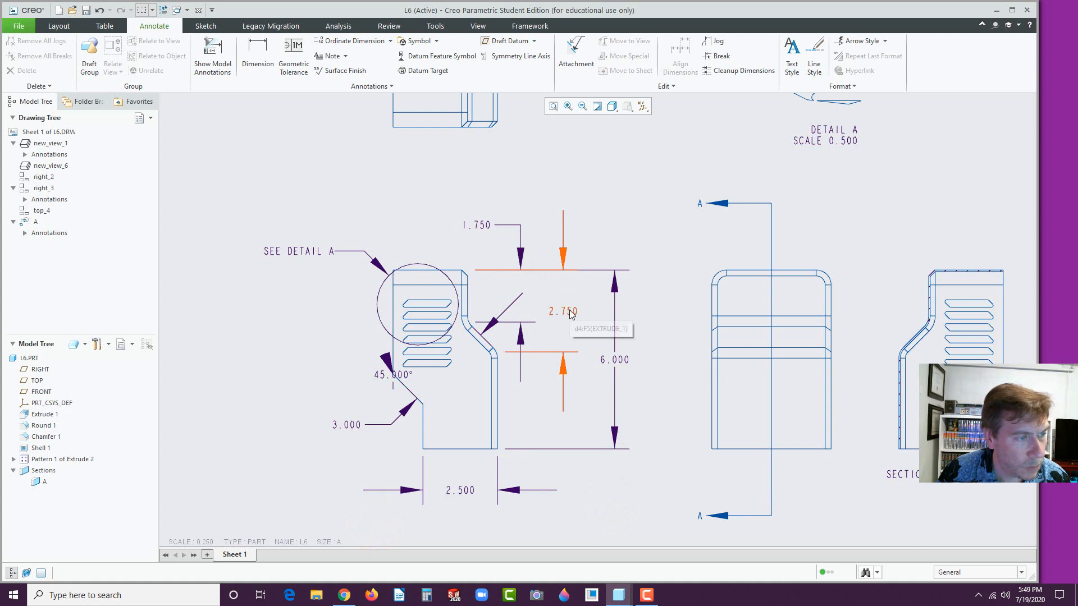
Flip the 1.750 dimension's arrows inside its extension lines and shift the dimension slightly away from the side view.
{"action": "left_click", "coordinate": [480, 226]}
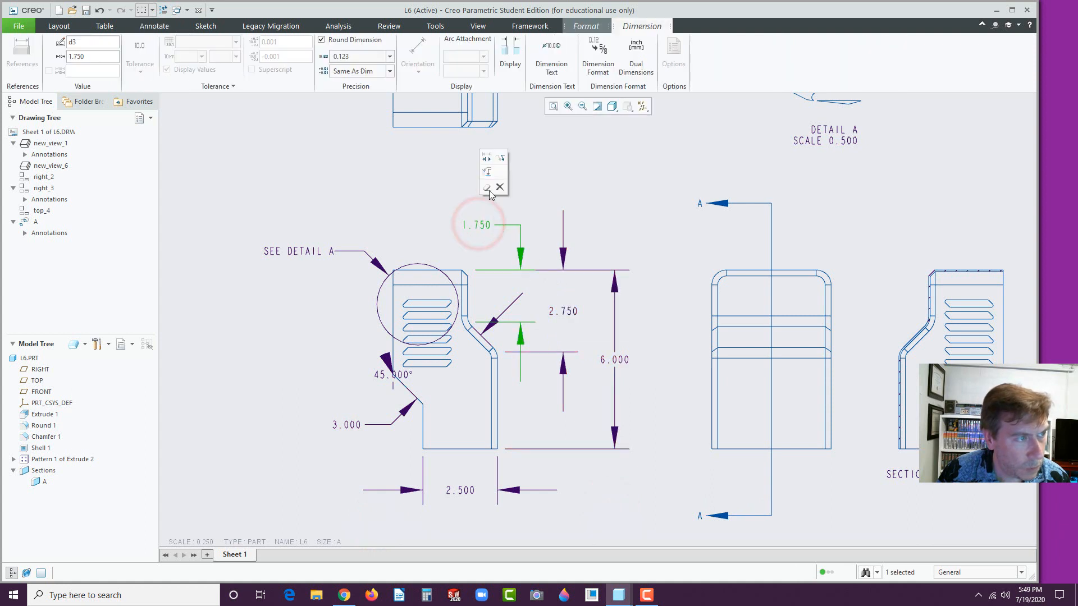
{"action": "left_click", "coordinate": [489, 159]}
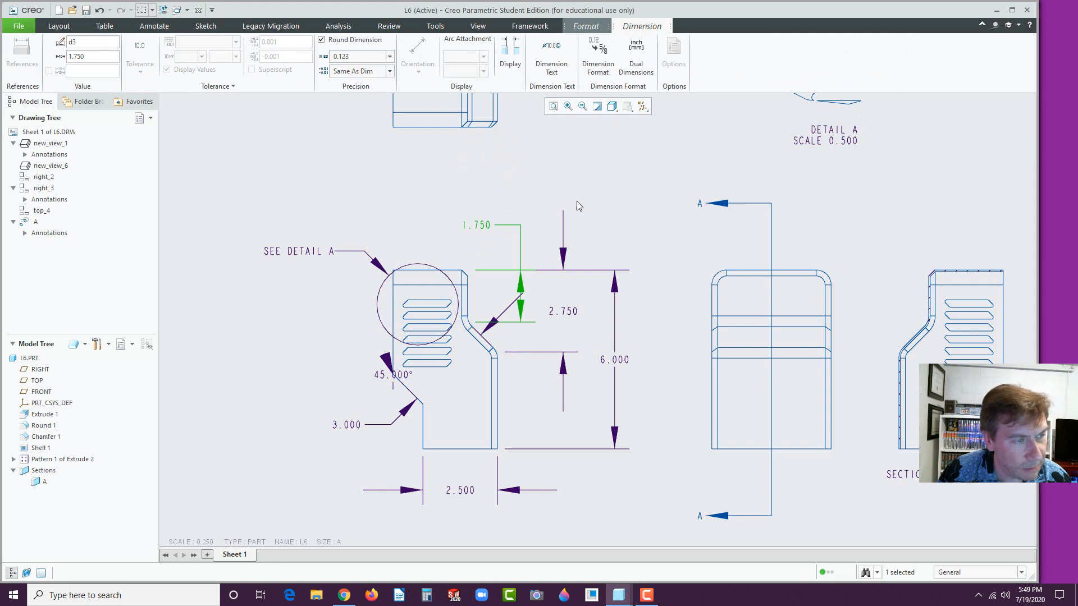
{"action": "left_click_drag", "start_coordinate": [486, 228], "coordinate": [493, 228]}
Flip the 2.750 dimension's arrows inside its extension lines and move it slightly toward the 6.000 dimension.
{"action": "left_click", "coordinate": [570, 313]}
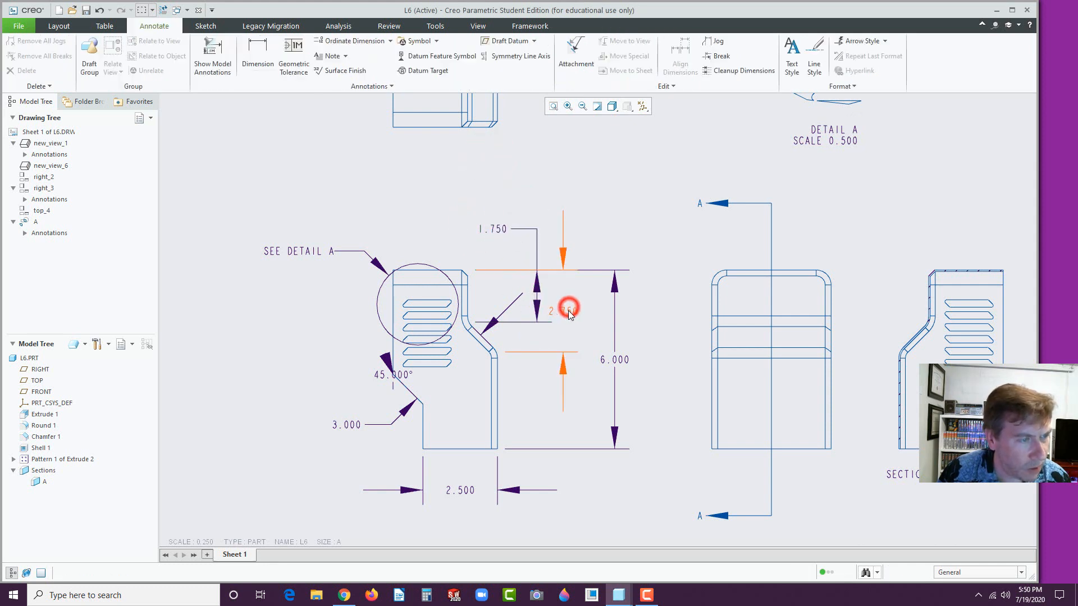
{"action": "left_click", "coordinate": [570, 310]}
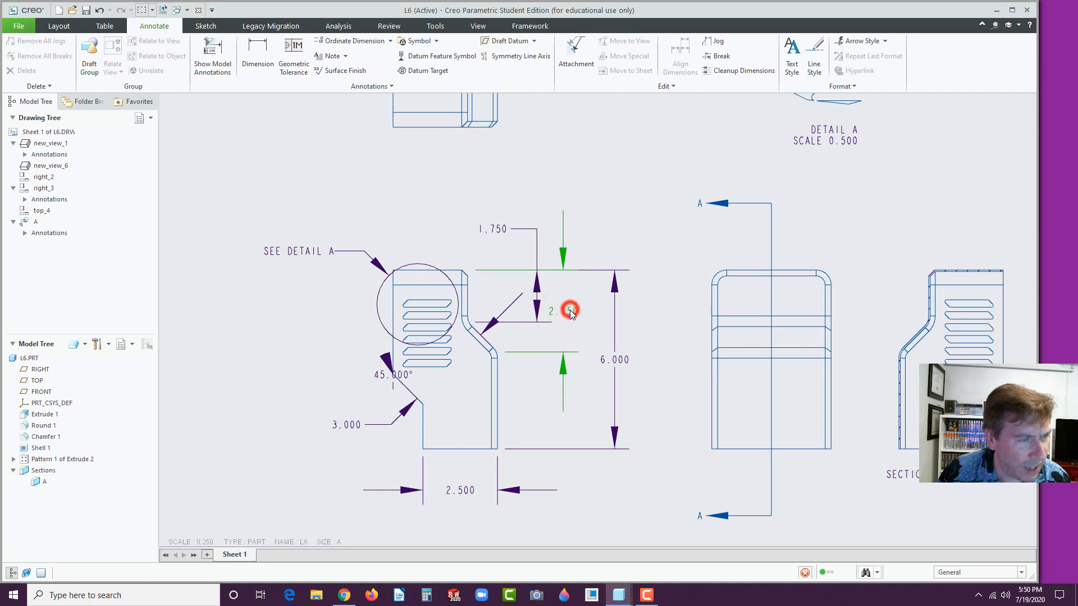
{"action": "left_click", "coordinate": [580, 246]}
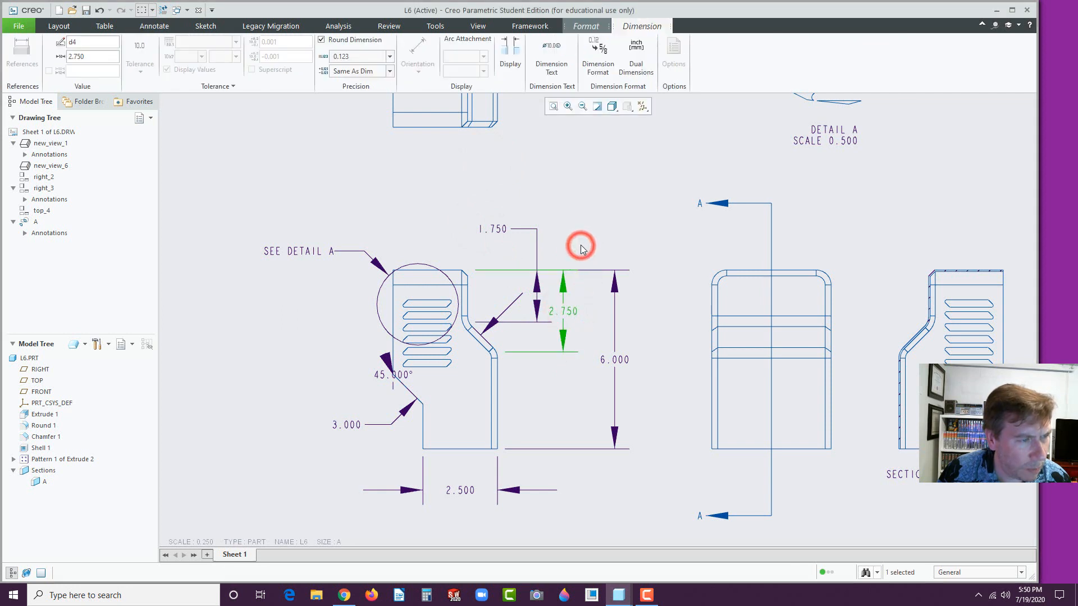
{"action": "left_click", "coordinate": [567, 311]}
{"action": "left_click_drag", "start_coordinate": [582, 315], "coordinate": [586, 315]}
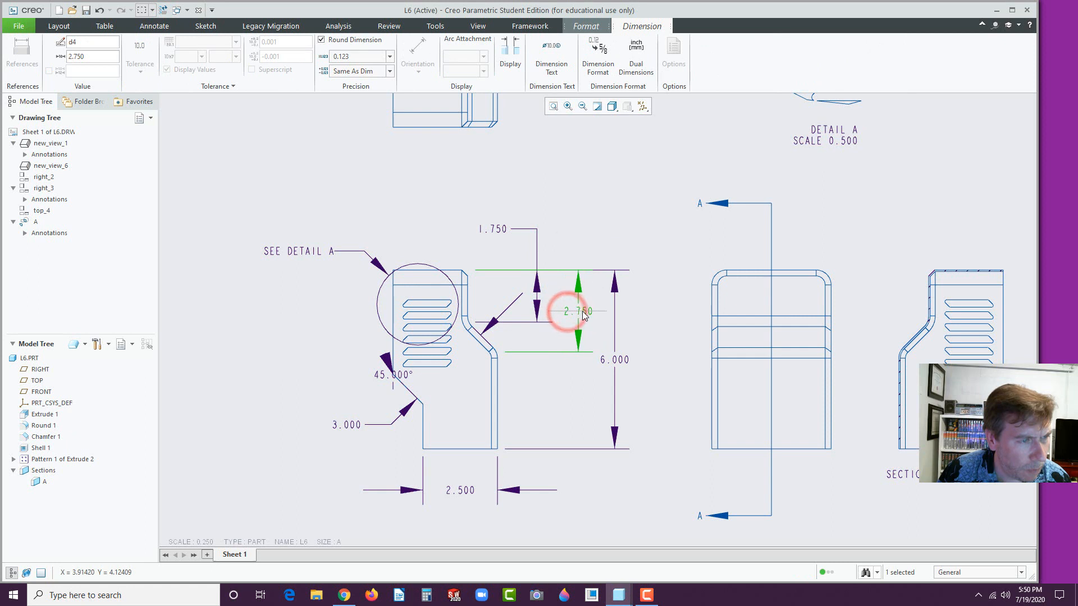
{"action": "left_click", "coordinate": [664, 354]}
Show all model dimensions of the slot pattern, Pattern 1 of Extrude 2, on the Detail A view.
{"action": "scroll", "coordinate": [598, 470], "scroll_direction": "down", "scroll_amount": 2}
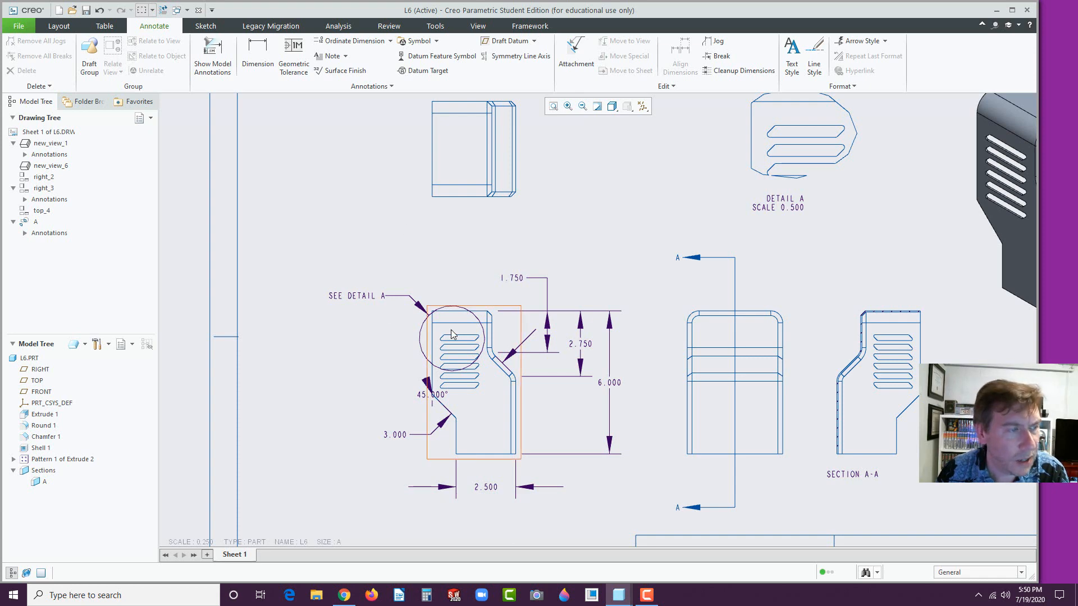
{"action": "scroll", "coordinate": [829, 164], "scroll_direction": "down", "scroll_amount": 2}
{"action": "scroll", "coordinate": [829, 164], "scroll_direction": "up", "scroll_amount": 4}
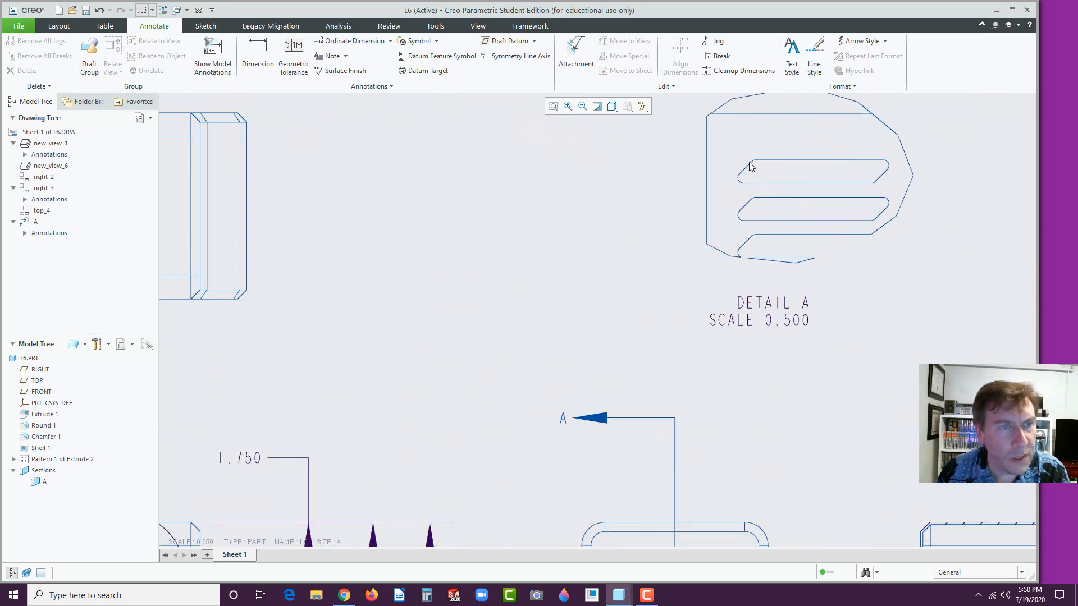
{"action": "left_click", "coordinate": [217, 52]}
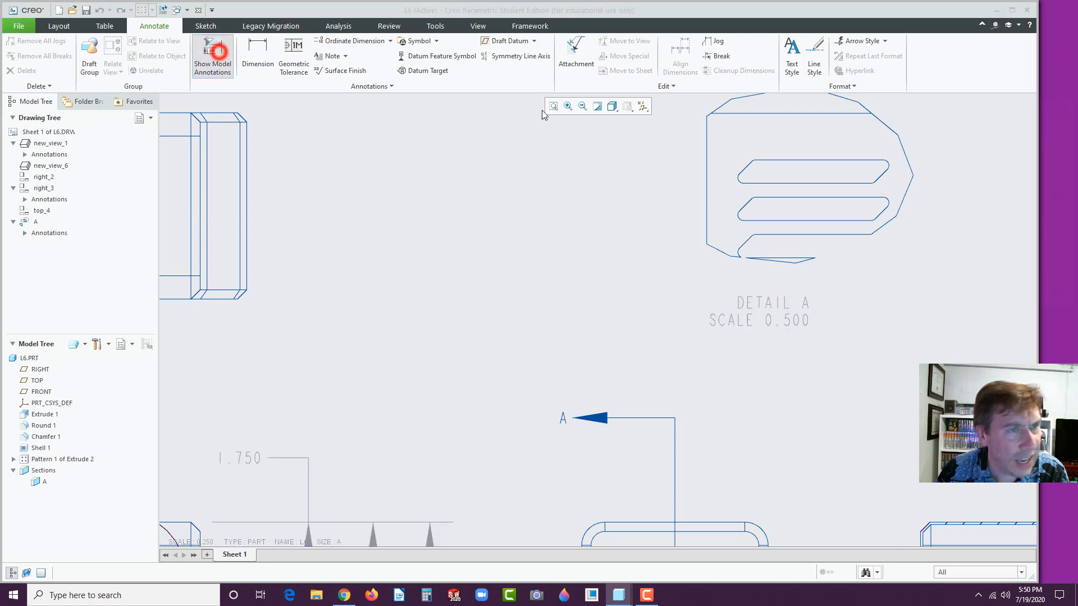
{"action": "left_click", "coordinate": [761, 163]}
{"action": "scroll", "coordinate": [672, 330], "scroll_direction": "down", "scroll_amount": 1}
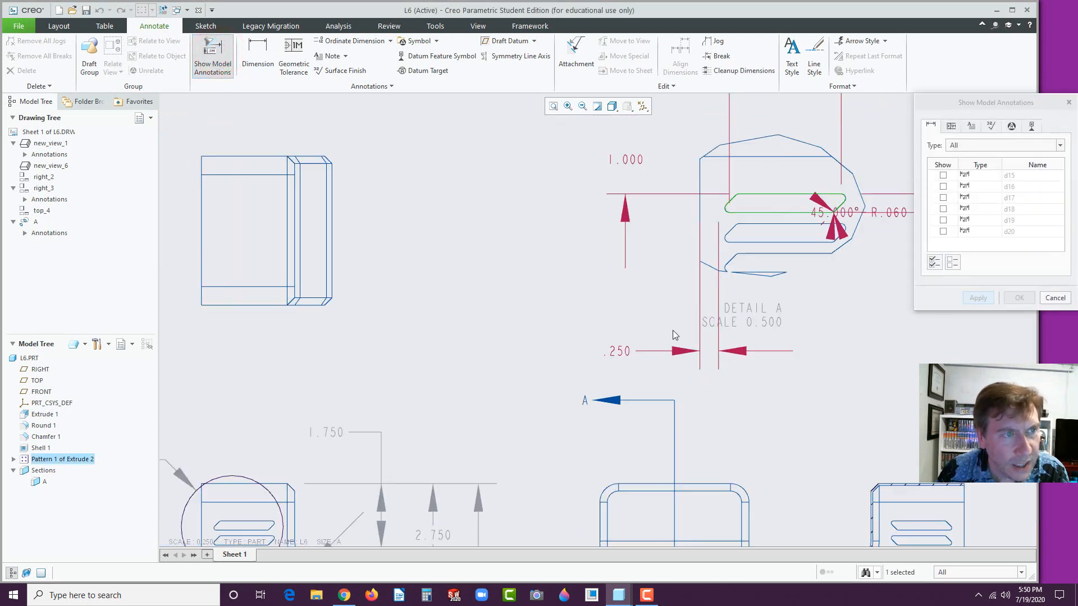
{"action": "scroll", "coordinate": [672, 330], "scroll_direction": "down", "scroll_amount": 2}
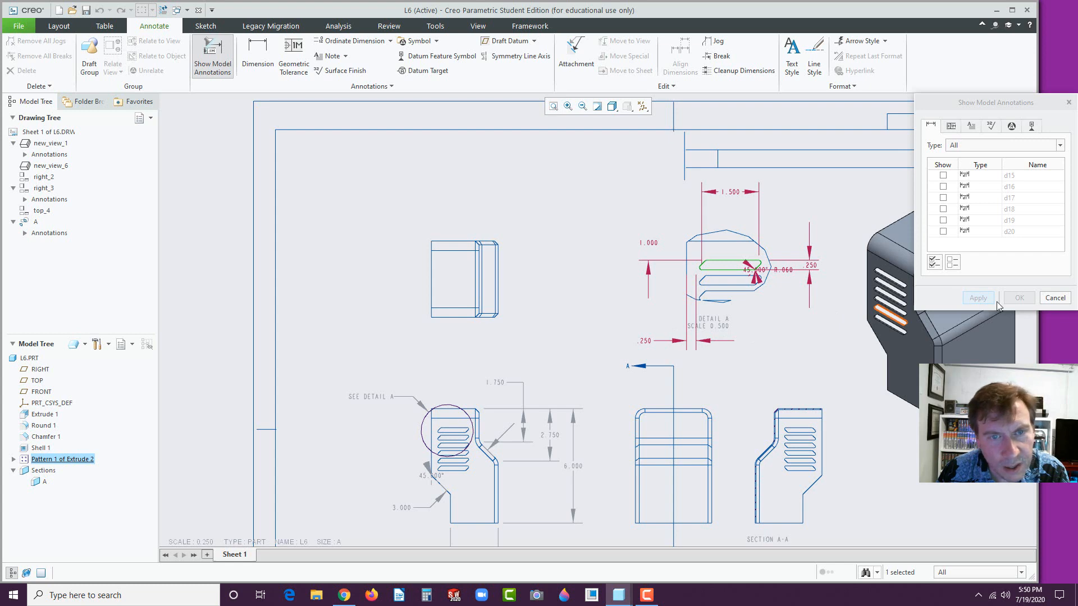
{"action": "left_click", "coordinate": [935, 264]}
{"action": "left_click", "coordinate": [1019, 297]}
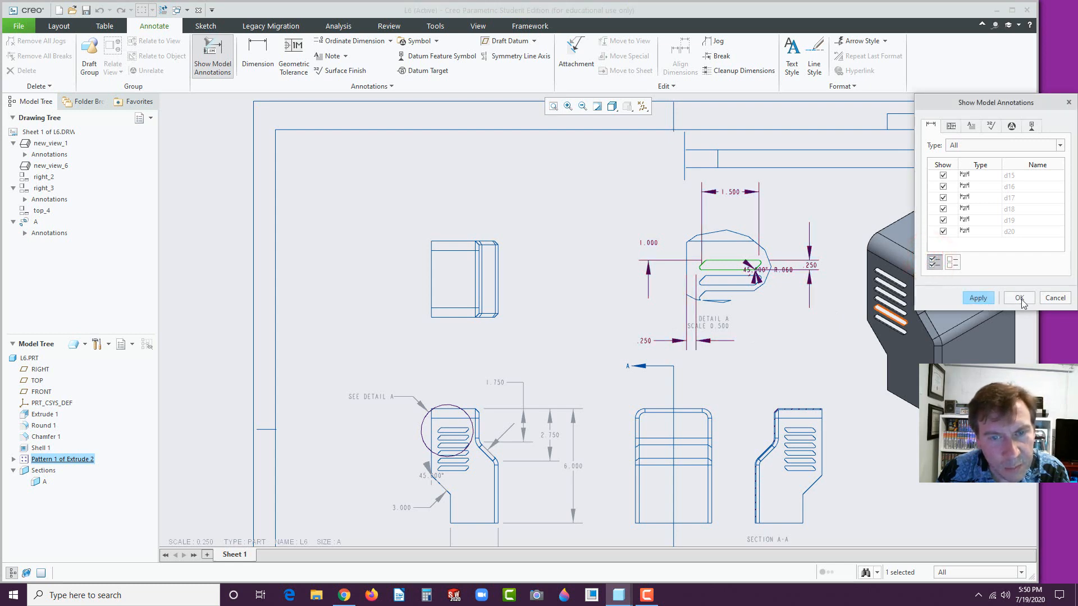
Accept the shown slot dimensions and move the 1.500 dimension closer above the Detail A view.
{"action": "scroll", "coordinate": [714, 299], "scroll_direction": "up", "scroll_amount": 2}
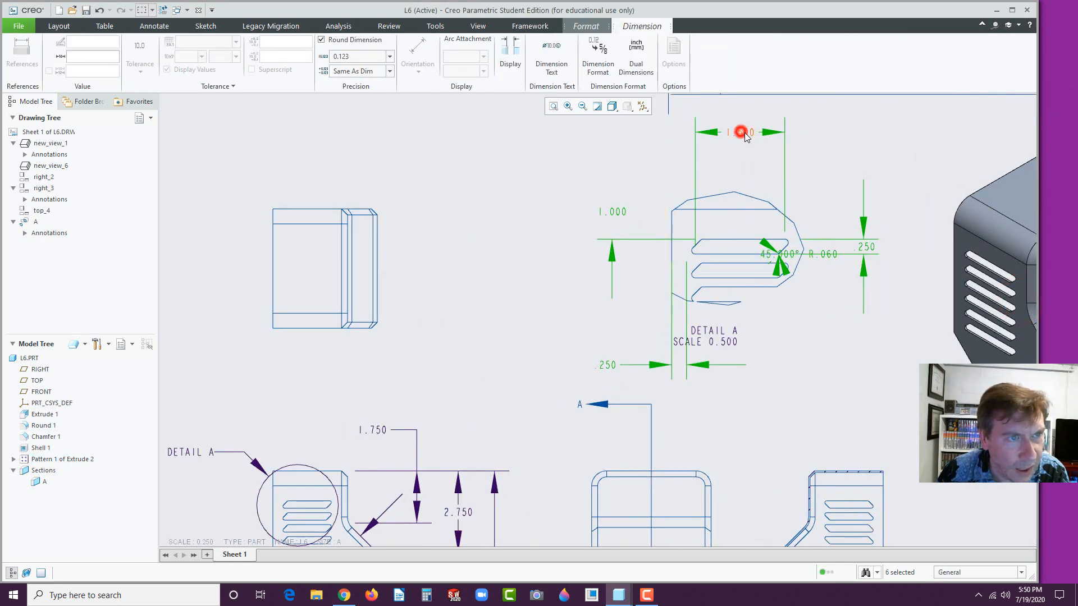
{"action": "mouse_move", "coordinate": [747, 135]}
{"action": "left_mouse_down"}
{"action": "mouse_move", "coordinate": [753, 166]}
{"action": "mouse_move", "coordinate": [760, 150]}
{"action": "left_mouse_up"}
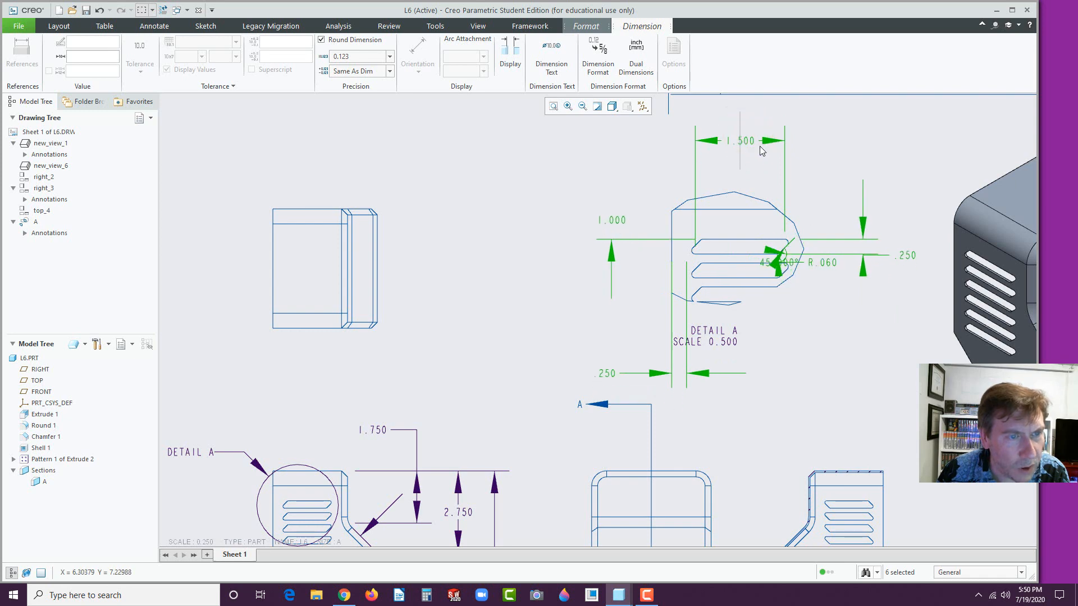
{"action": "left_click", "coordinate": [808, 308]}
{"action": "left_click", "coordinate": [830, 344]}
{"action": "left_click", "coordinate": [747, 141]}
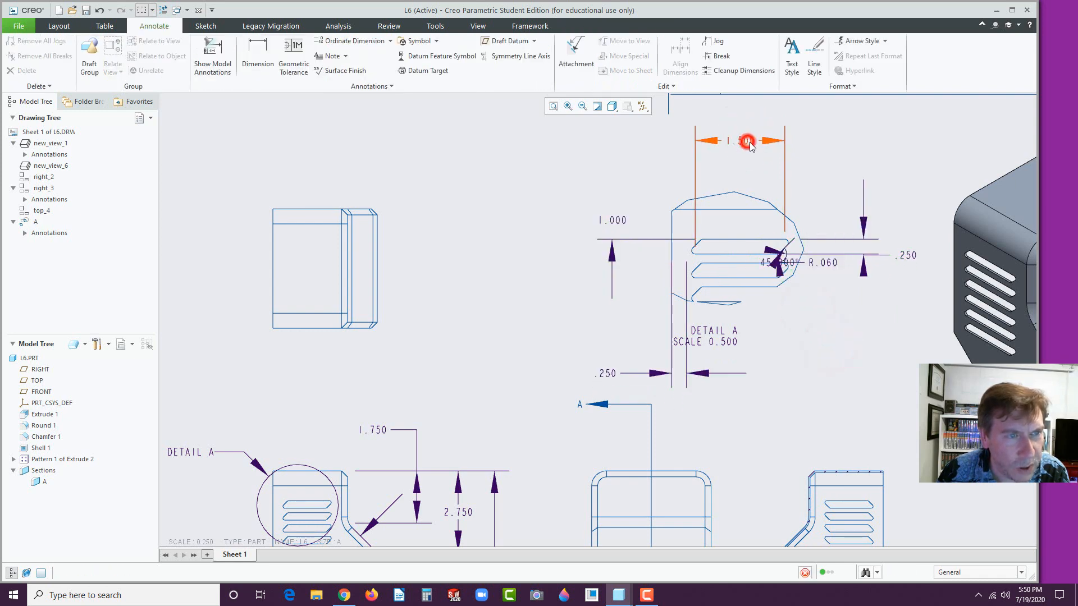
{"action": "left_click_drag", "start_coordinate": [745, 170], "coordinate": [745, 175]}
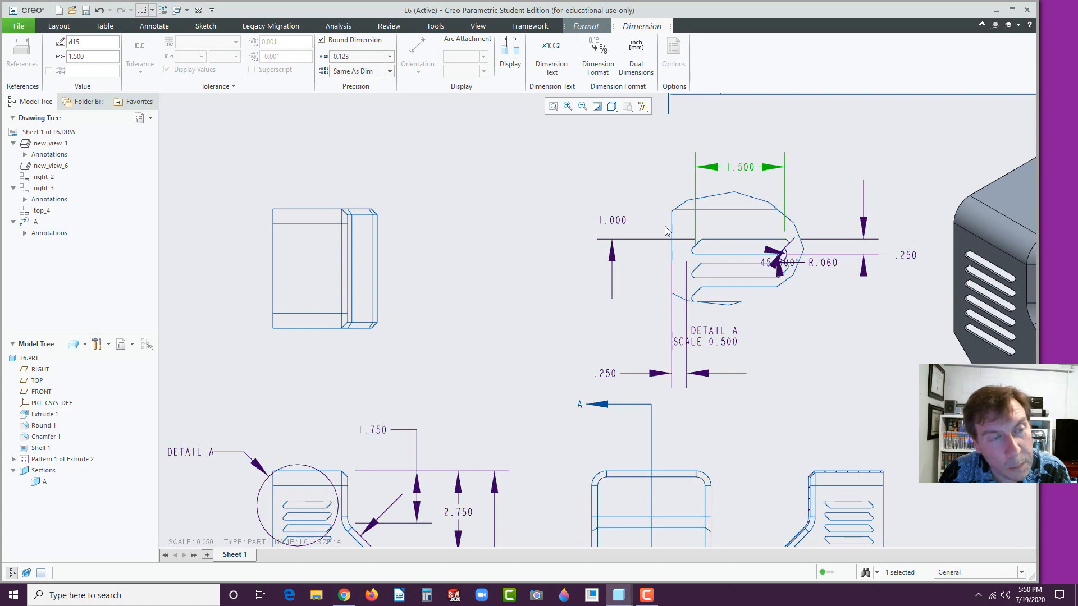
Raise the 1.000 dimension's text slightly and move the horizontal .250 dimension up close beneath the Detail A view.
{"action": "left_click", "coordinate": [617, 223]}
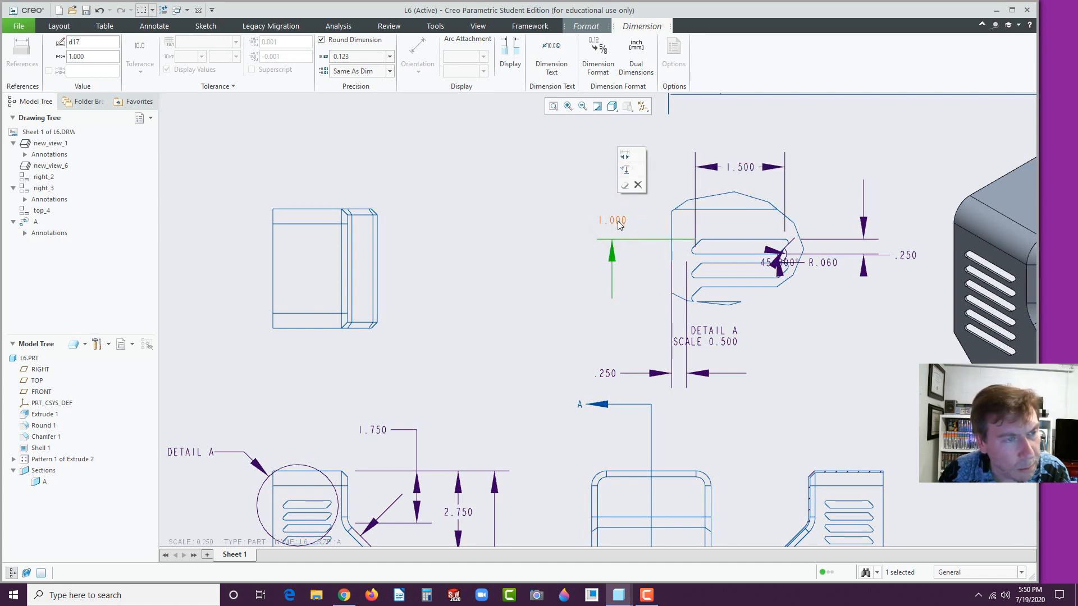
{"action": "left_click_drag", "start_coordinate": [618, 223], "coordinate": [615, 210]}
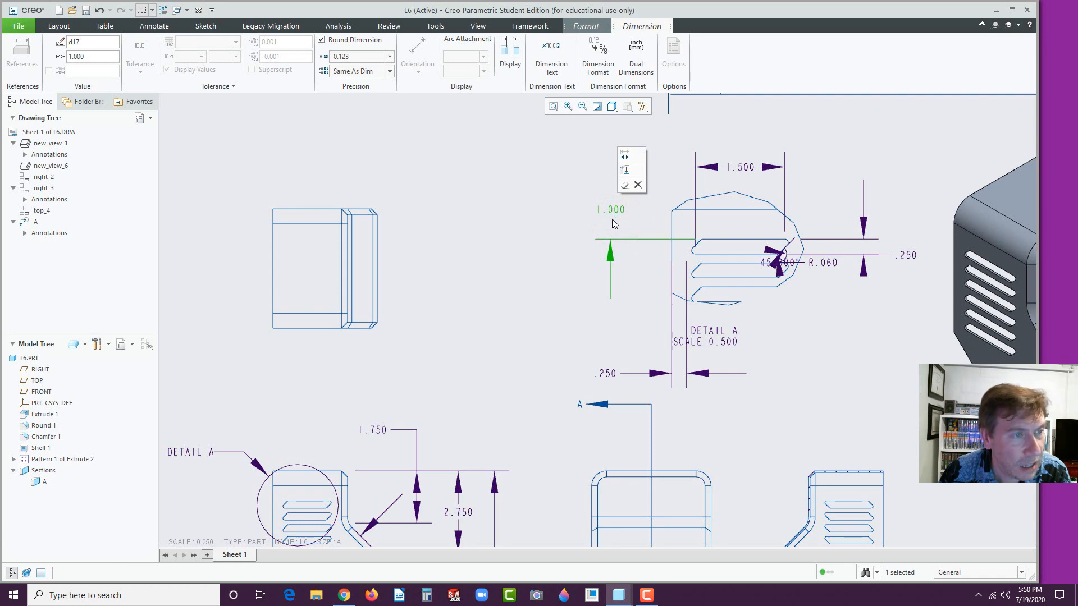
{"action": "left_click", "coordinate": [611, 374]}
{"action": "left_click_drag", "start_coordinate": [610, 370], "coordinate": [608, 326]}
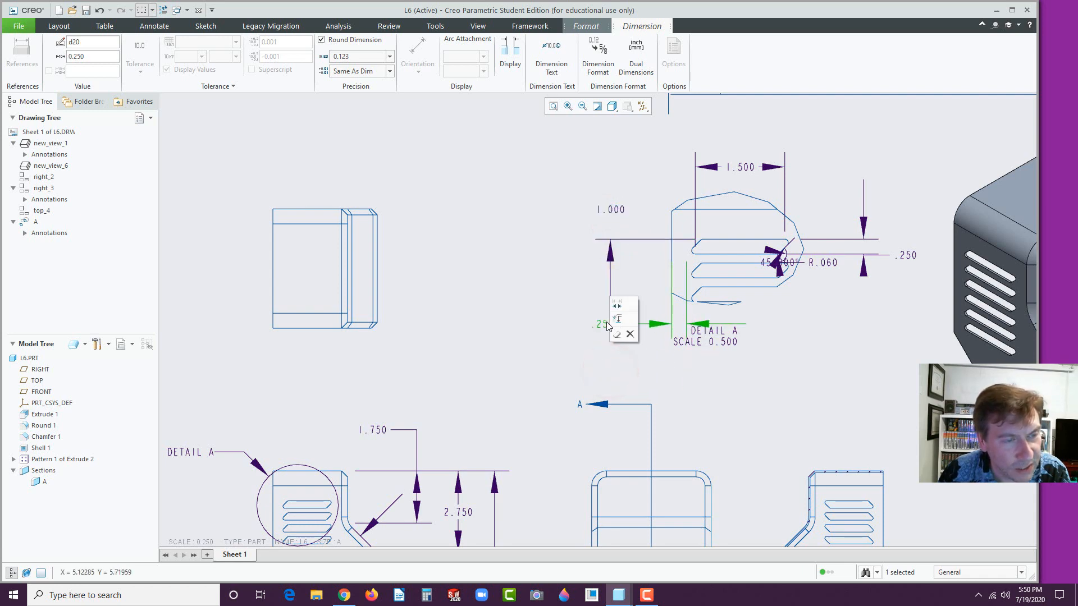
Shift the DETAIL A scale note sideways, clear of the horizontal .250 dimension's arrow.
{"action": "double_click", "coordinate": [722, 343]}
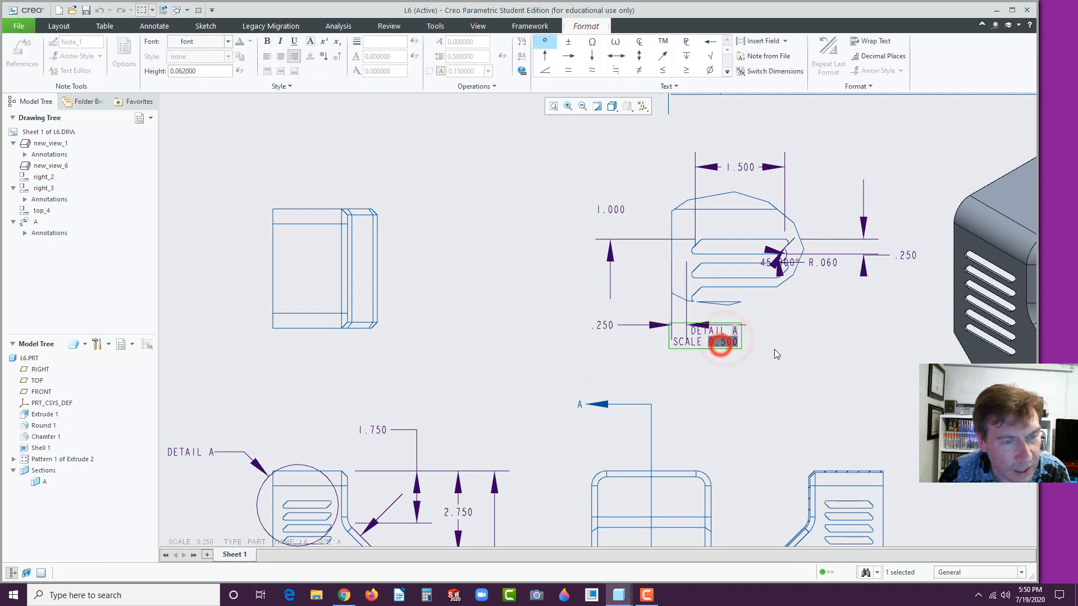
{"action": "left_click_drag", "start_coordinate": [706, 348], "coordinate": [744, 354]}
{"action": "left_click", "coordinate": [739, 378]}
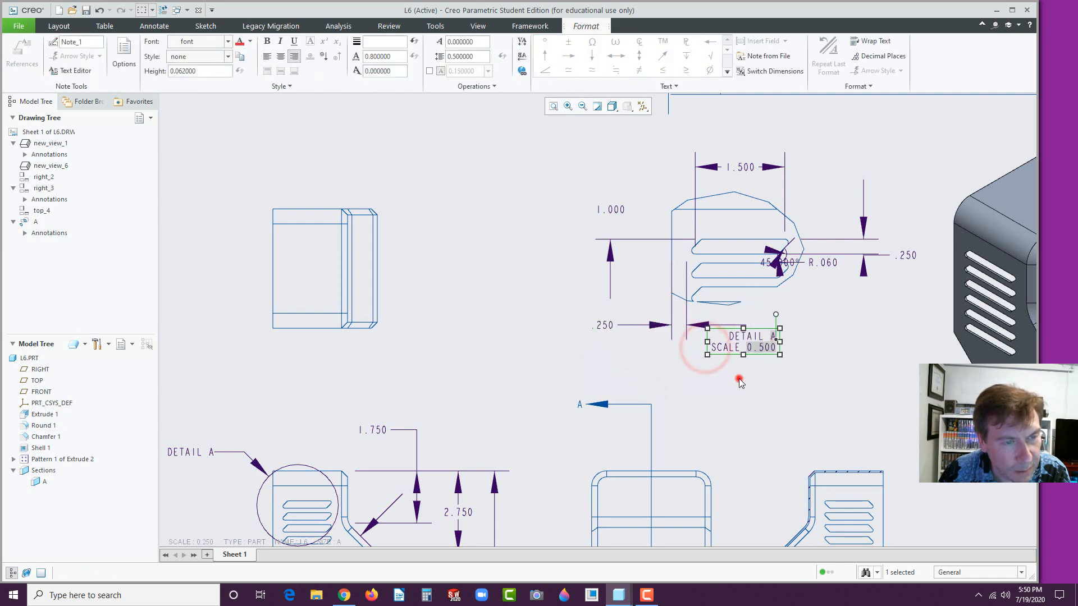
Pull the R.060 dimension out below the slots and the 45.000° dimension outside the Detail A outline.
{"action": "left_click_drag", "start_coordinate": [822, 263], "coordinate": [869, 302]}
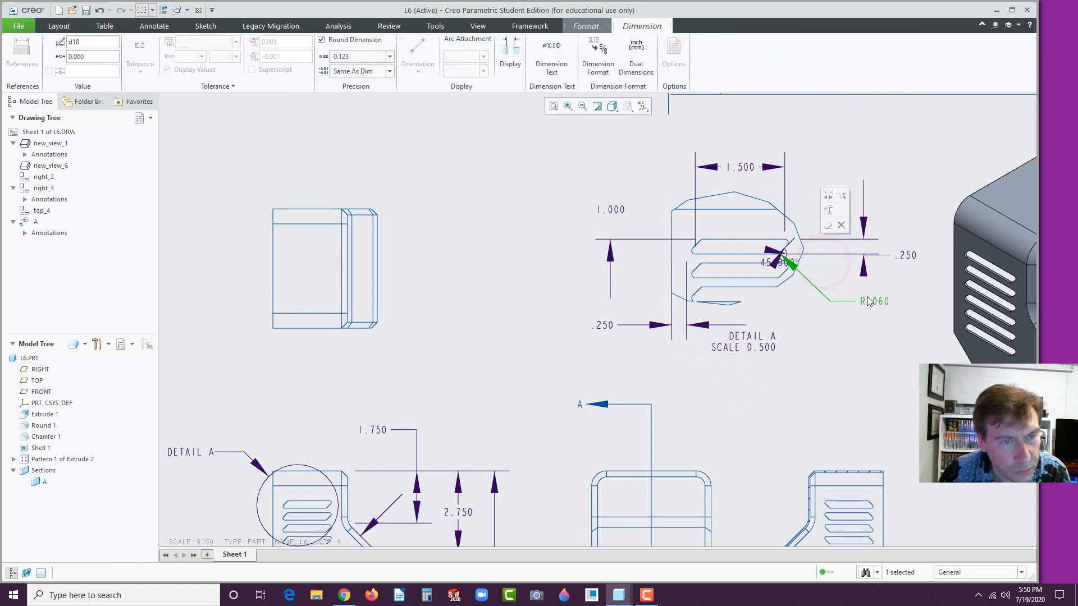
{"action": "left_click", "coordinate": [769, 264]}
{"action": "left_click_drag", "start_coordinate": [768, 261], "coordinate": [901, 210]}
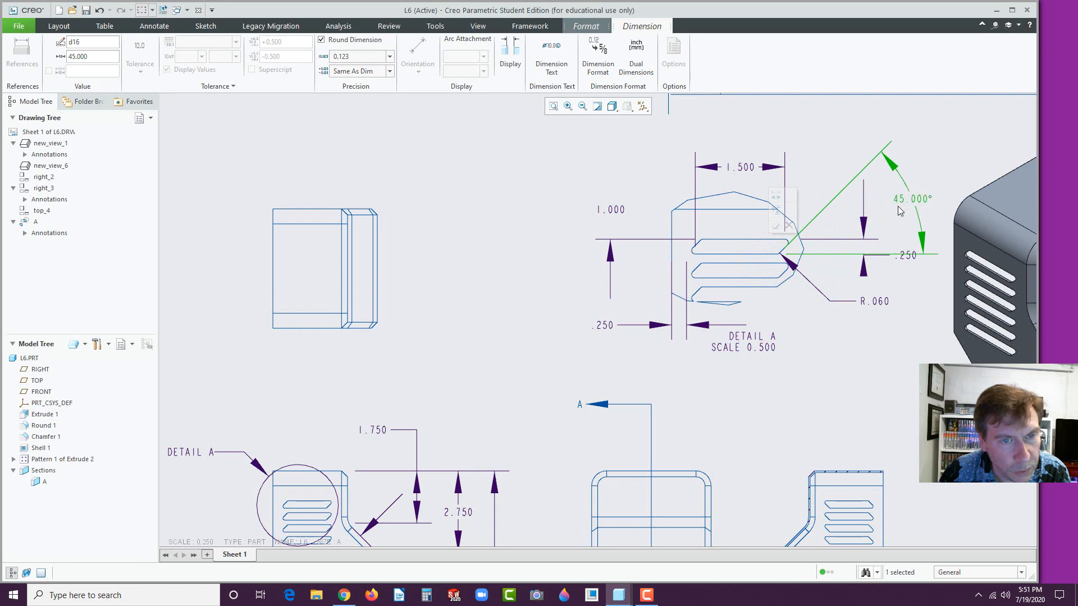
Place the slot-height .250 dimension's text below its arrows, clear of the 45.000° dimension.
{"action": "left_click", "coordinate": [909, 257]}
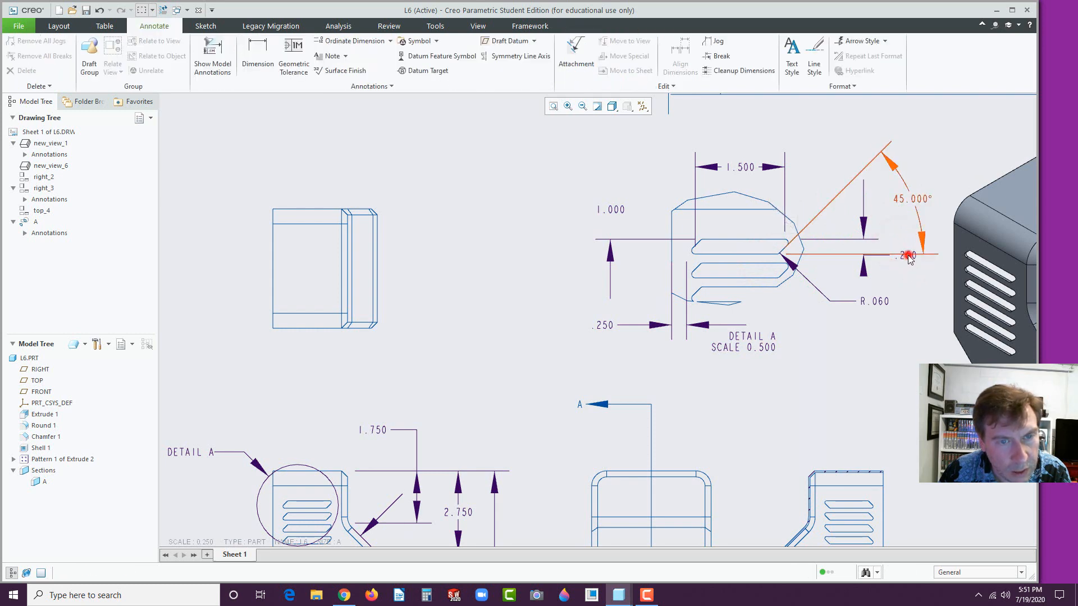
{"action": "left_click", "coordinate": [905, 256]}
{"action": "left_click", "coordinate": [868, 273]}
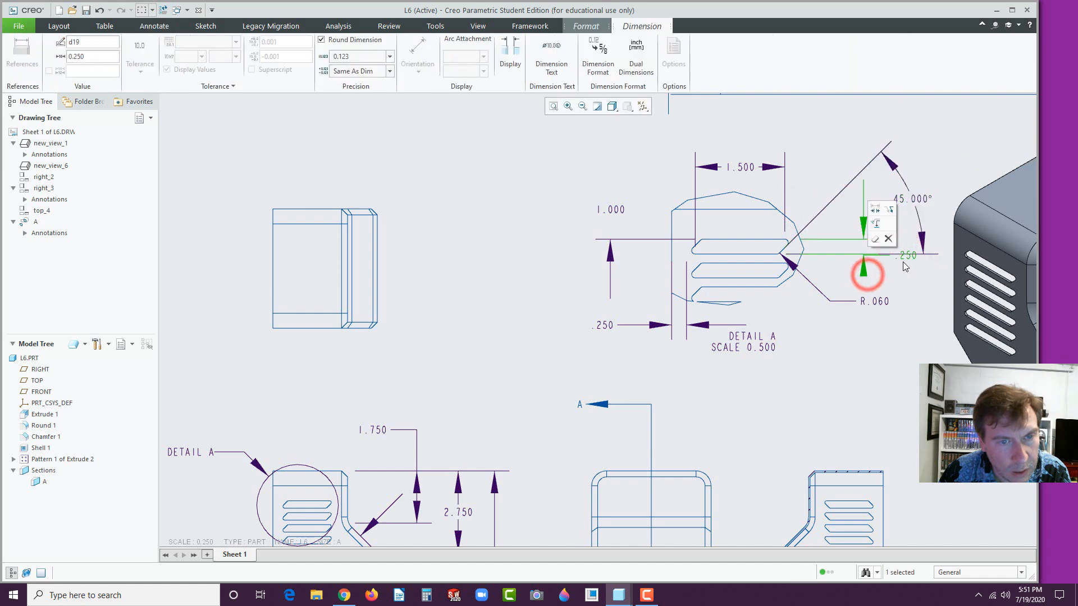
{"action": "left_click_drag", "start_coordinate": [907, 285], "coordinate": [908, 291]}
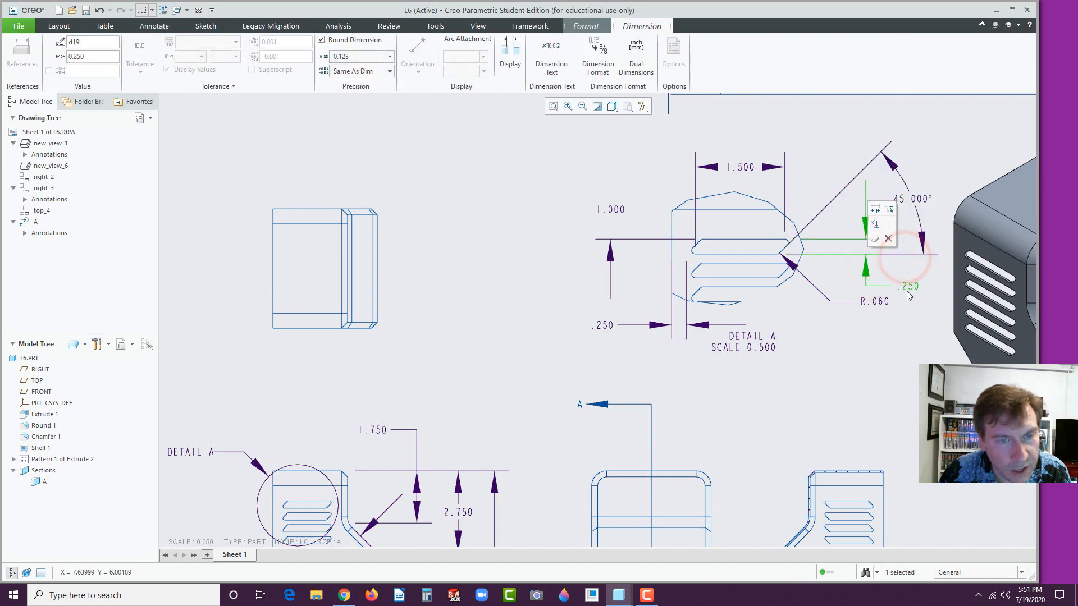
{"action": "left_click", "coordinate": [861, 346]}
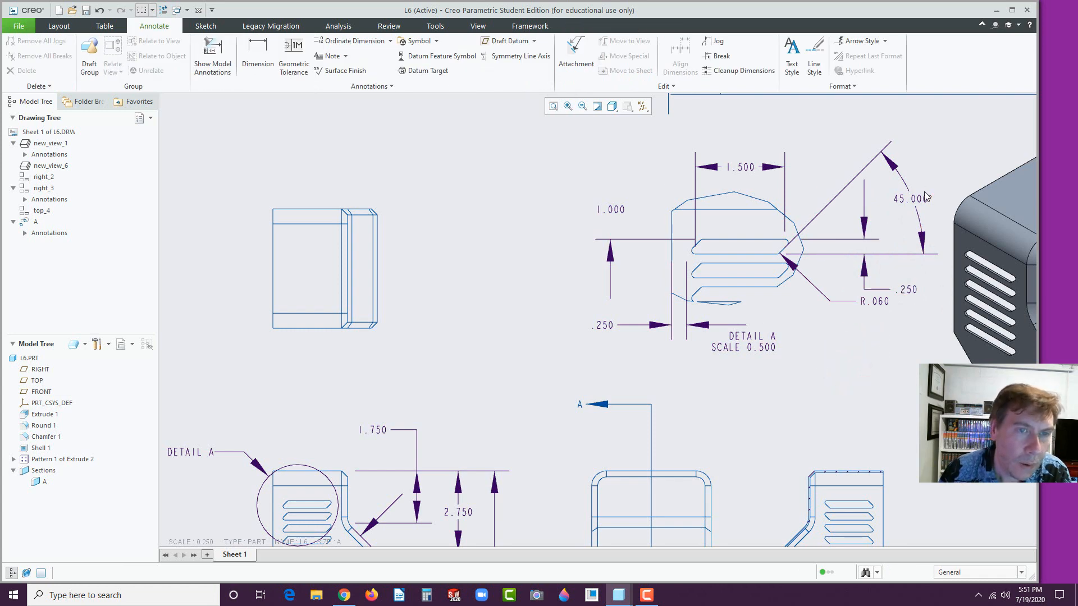
Shorten the 45.000° dimension's slanted extension line so it starts with a gap from the slot corner.
{"action": "left_click", "coordinate": [786, 250]}
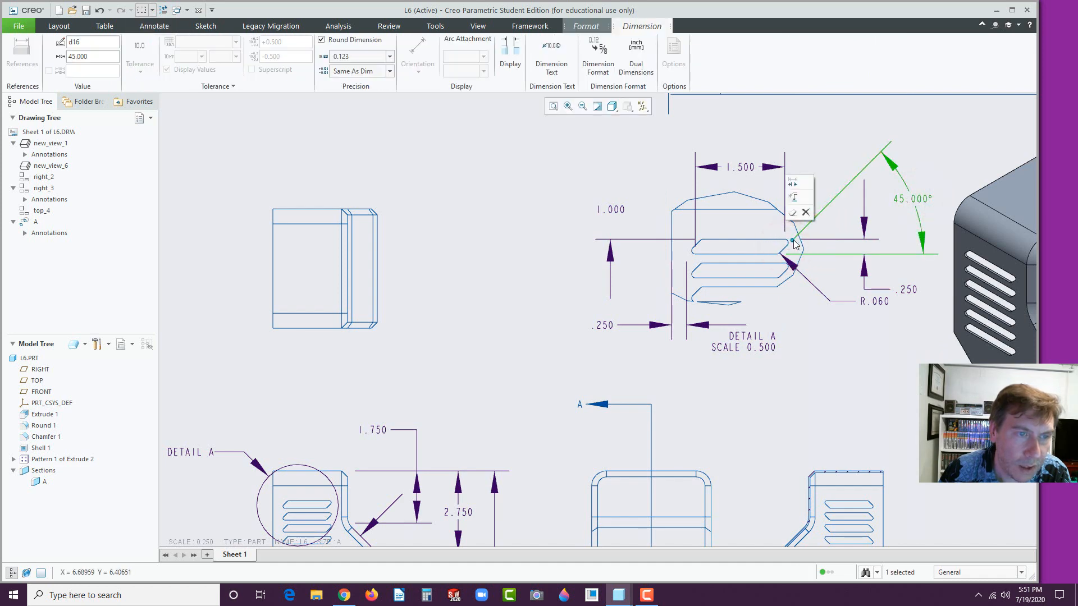
{"action": "left_click", "coordinate": [834, 278]}
{"action": "left_click", "coordinate": [784, 356]}
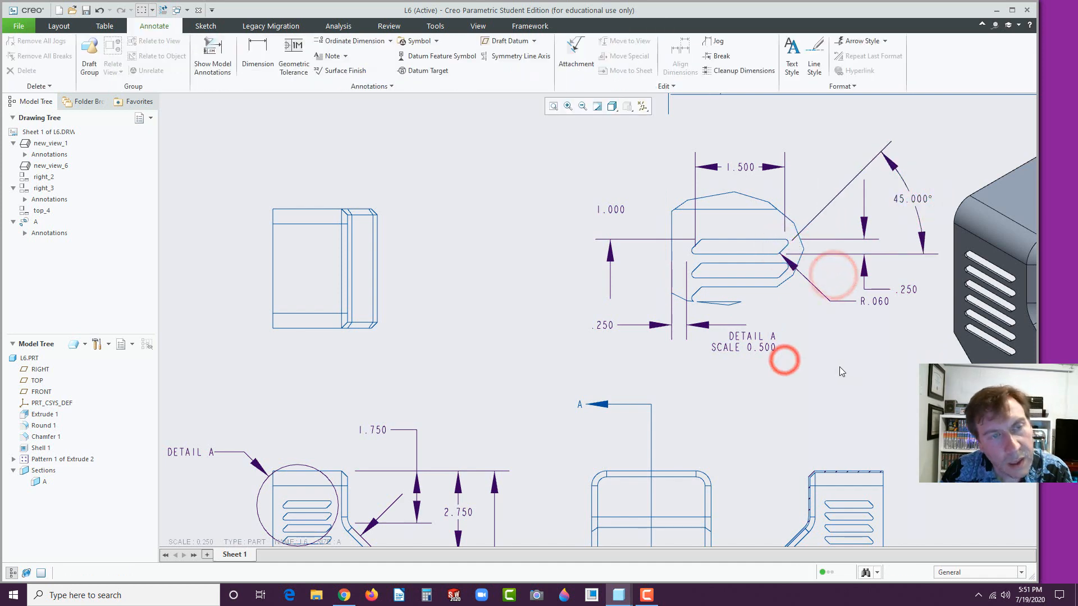
{"action": "left_click", "coordinate": [536, 362]}
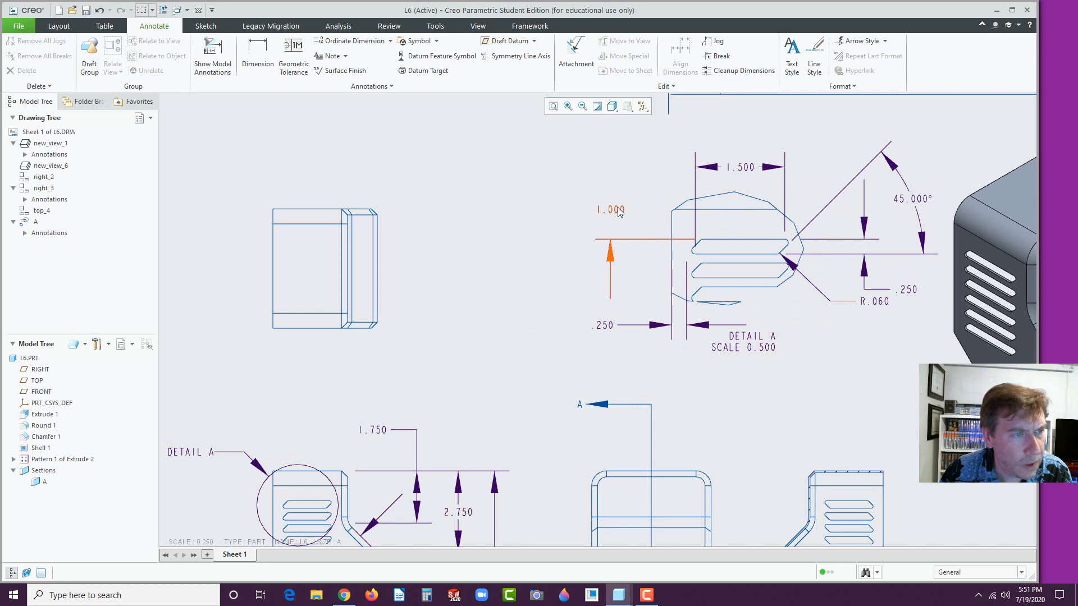
Transfer the 1.000 dimension from the Detail A view to the side view.
{"action": "left_click_drag", "start_coordinate": [616, 212], "coordinate": [595, 171]}
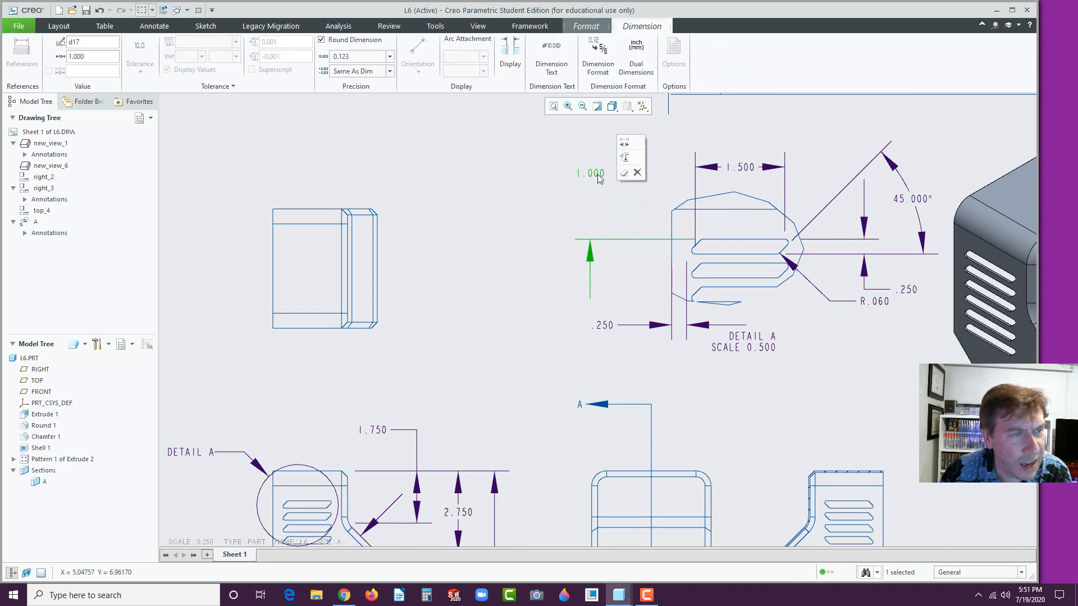
{"action": "scroll", "coordinate": [457, 421], "scroll_direction": "down", "scroll_amount": 3}
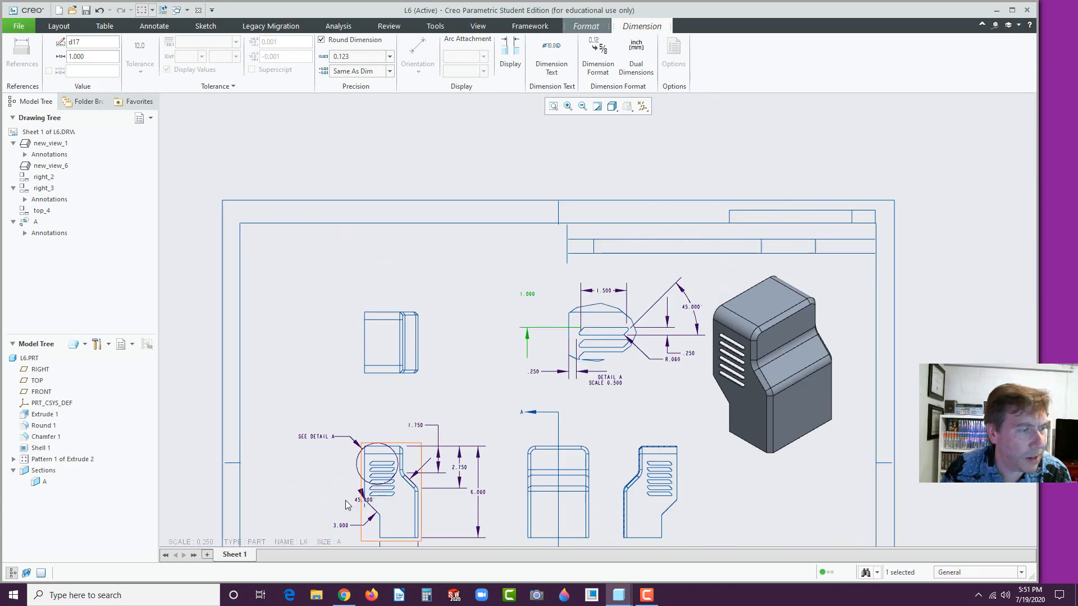
{"action": "right_click", "coordinate": [528, 299]}
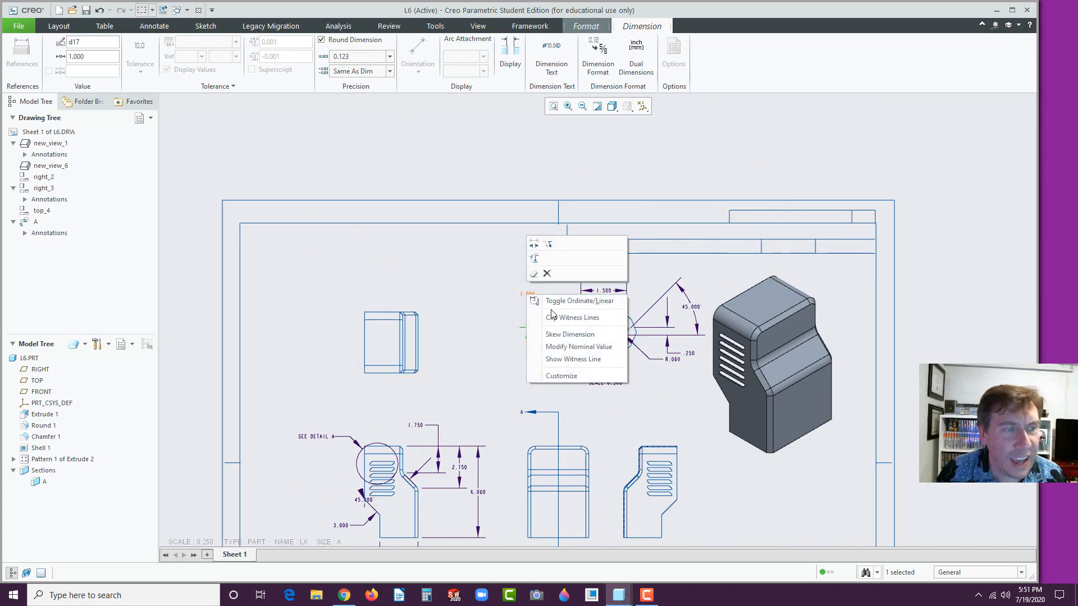
{"action": "left_click", "coordinate": [534, 259]}
{"action": "left_click", "coordinate": [382, 462]}
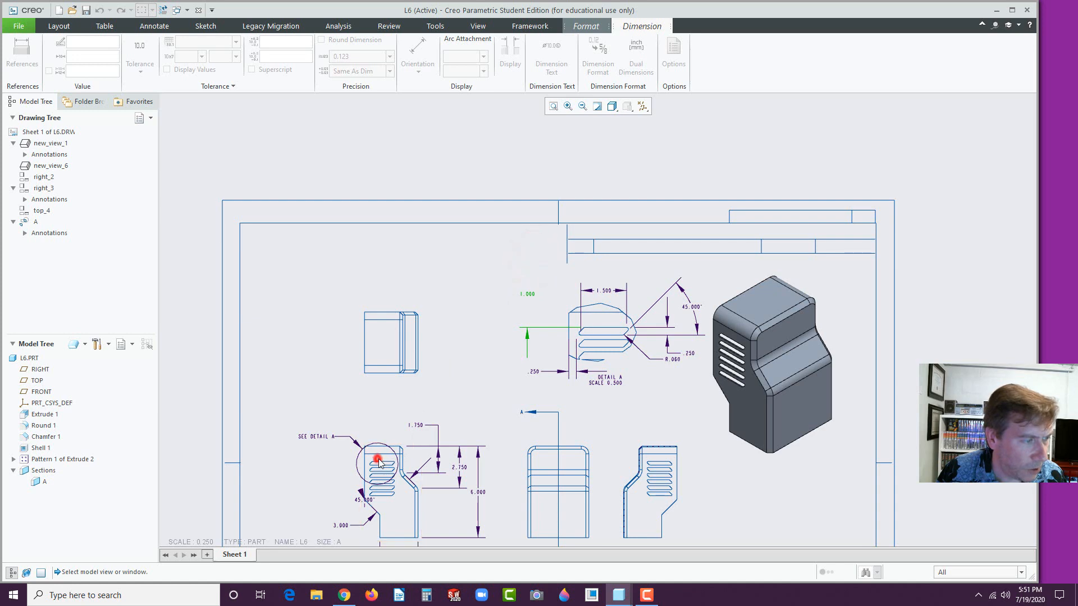
Position the 1.000 dimension outside the side view, on the side opposite the 6.000 dimension.
{"action": "scroll", "coordinate": [367, 470], "scroll_direction": "up", "scroll_amount": 5}
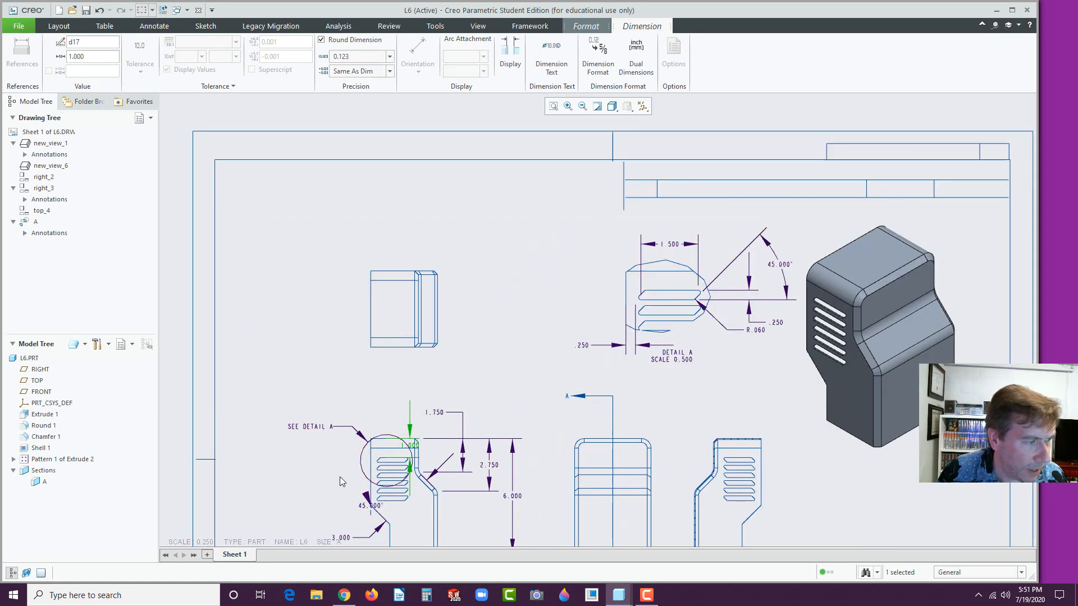
{"action": "mouse_move", "coordinate": [519, 403]}
{"action": "left_mouse_down"}
{"action": "mouse_move", "coordinate": [432, 368]}
{"action": "mouse_move", "coordinate": [401, 331]}
{"action": "mouse_move", "coordinate": [284, 449]}
{"action": "mouse_move", "coordinate": [346, 484]}
{"action": "mouse_move", "coordinate": [306, 427]}
{"action": "mouse_move", "coordinate": [149, 437]}
{"action": "left_mouse_up"}
{"action": "left_click", "coordinate": [249, 475]}
{"action": "scroll", "coordinate": [248, 475], "scroll_direction": "up", "scroll_amount": 5}
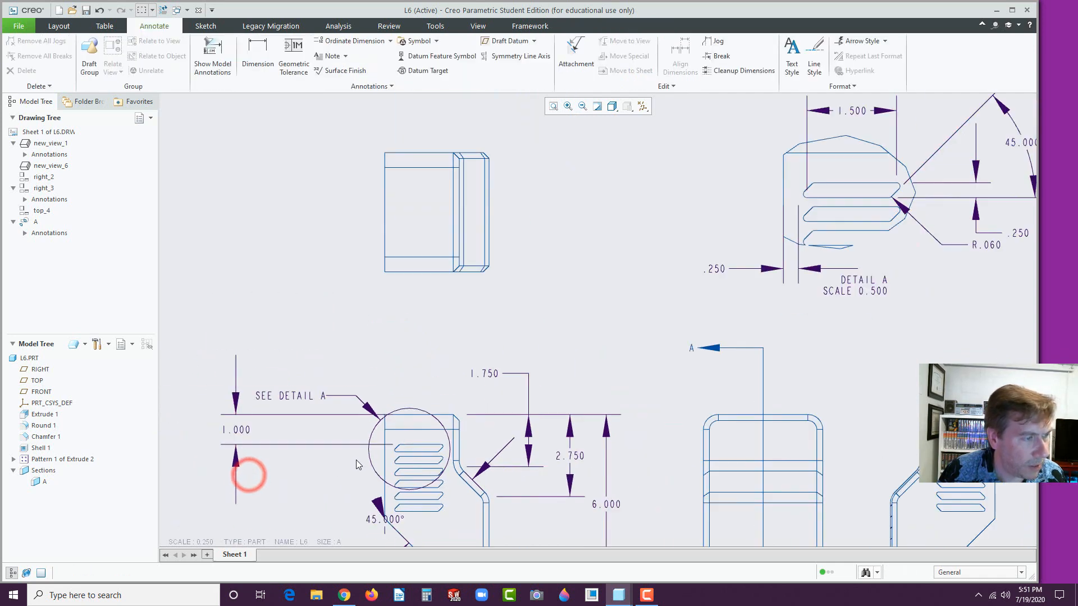
Move the SEE DETAIL A note higher, above the 1.000 dimension's upper extension line.
{"action": "left_click", "coordinate": [312, 422]}
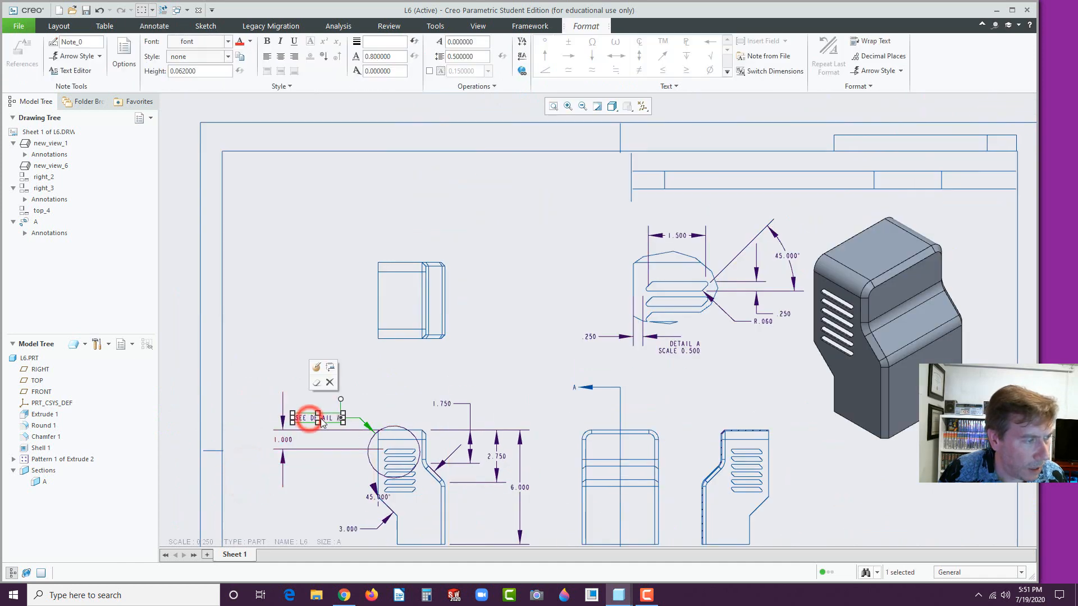
{"action": "left_click_drag", "start_coordinate": [327, 420], "coordinate": [336, 405]}
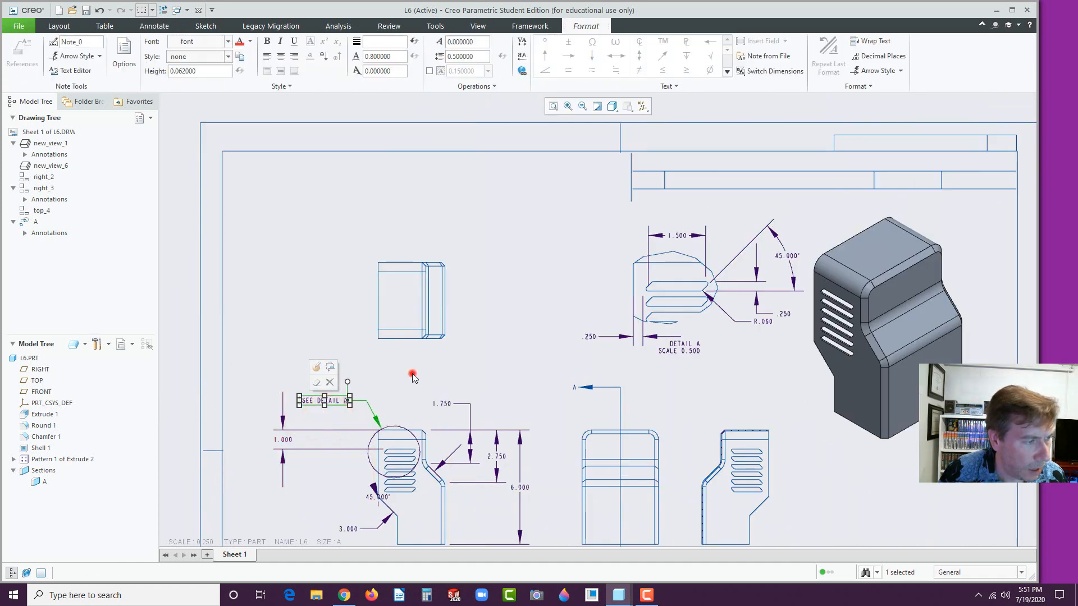
{"action": "left_click", "coordinate": [414, 373]}
{"action": "scroll", "coordinate": [320, 439], "scroll_direction": "down", "scroll_amount": 3}
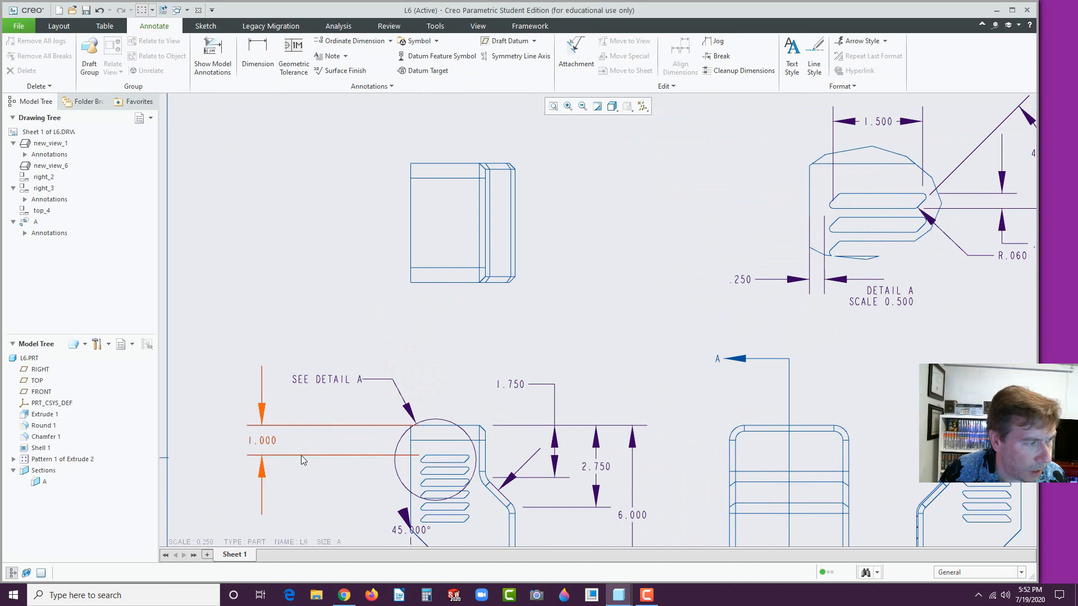
Shorten the 1.000 dimension's upper extension line so it ends just short of the side view's corner.
{"action": "left_click", "coordinate": [301, 456]}
{"action": "left_click_drag", "start_coordinate": [418, 427], "coordinate": [412, 426]}
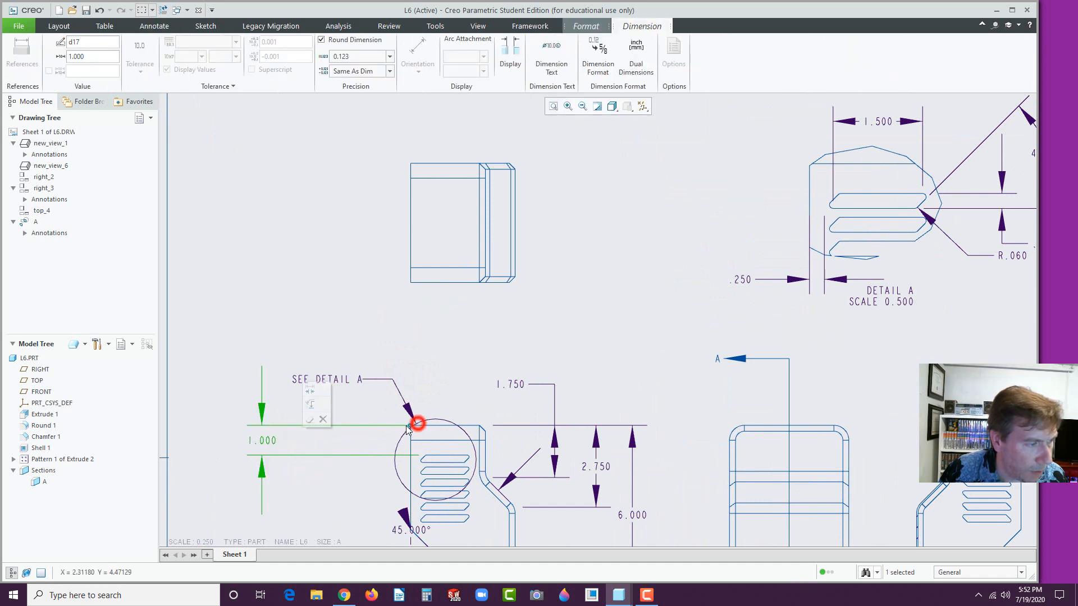
{"action": "left_click", "coordinate": [331, 508]}
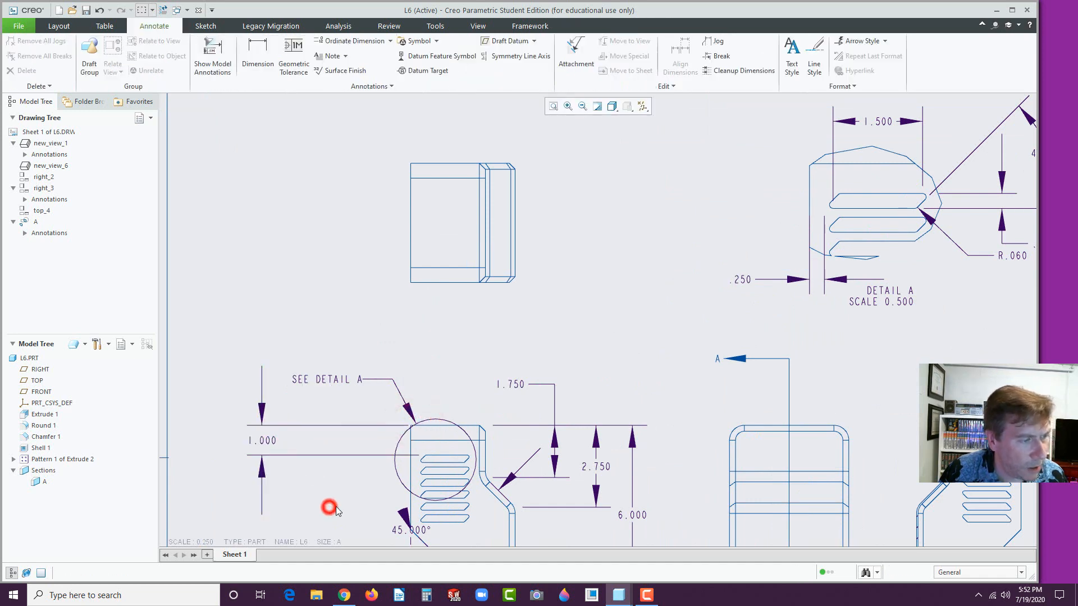
Review the Detail A dimensions and the annotation layout across the whole sheet.
{"action": "scroll", "coordinate": [332, 508], "scroll_direction": "up", "scroll_amount": 2}
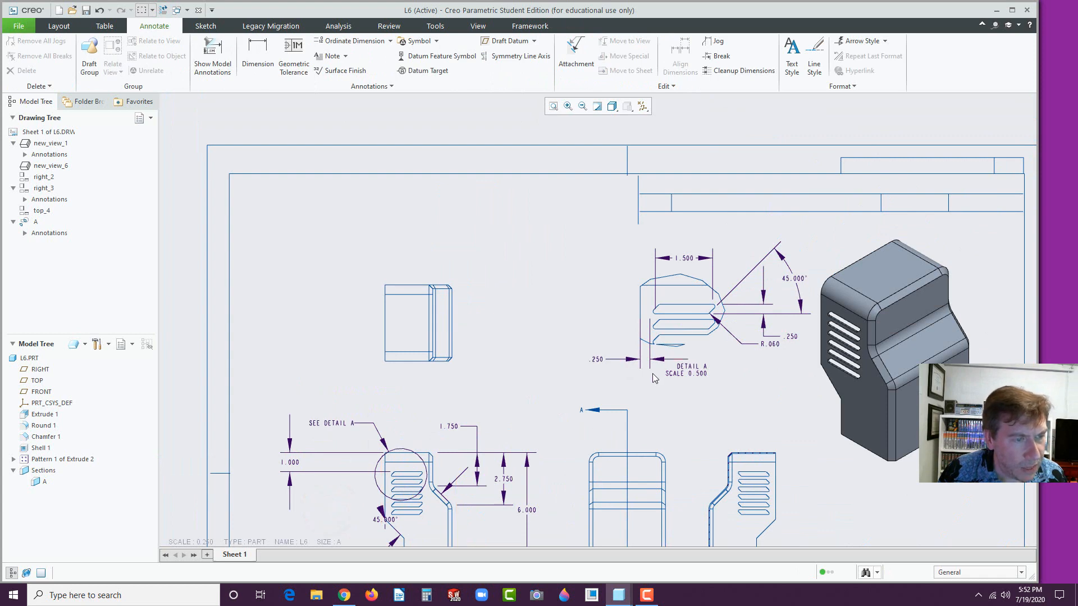
{"action": "scroll", "coordinate": [663, 346], "scroll_direction": "down", "scroll_amount": 2}
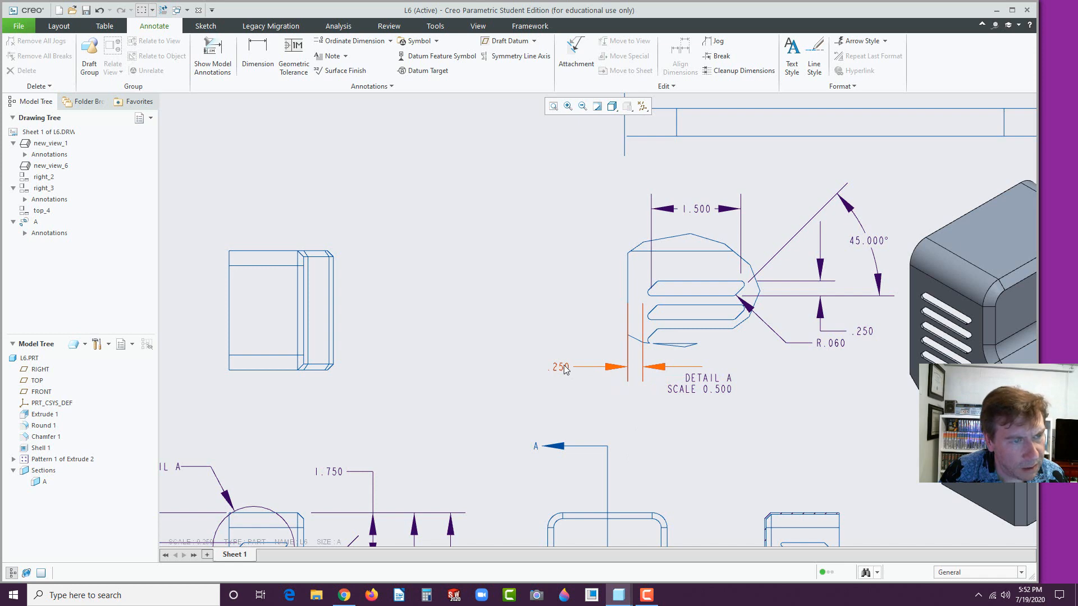
{"action": "scroll", "coordinate": [670, 427], "scroll_direction": "down", "scroll_amount": 2}
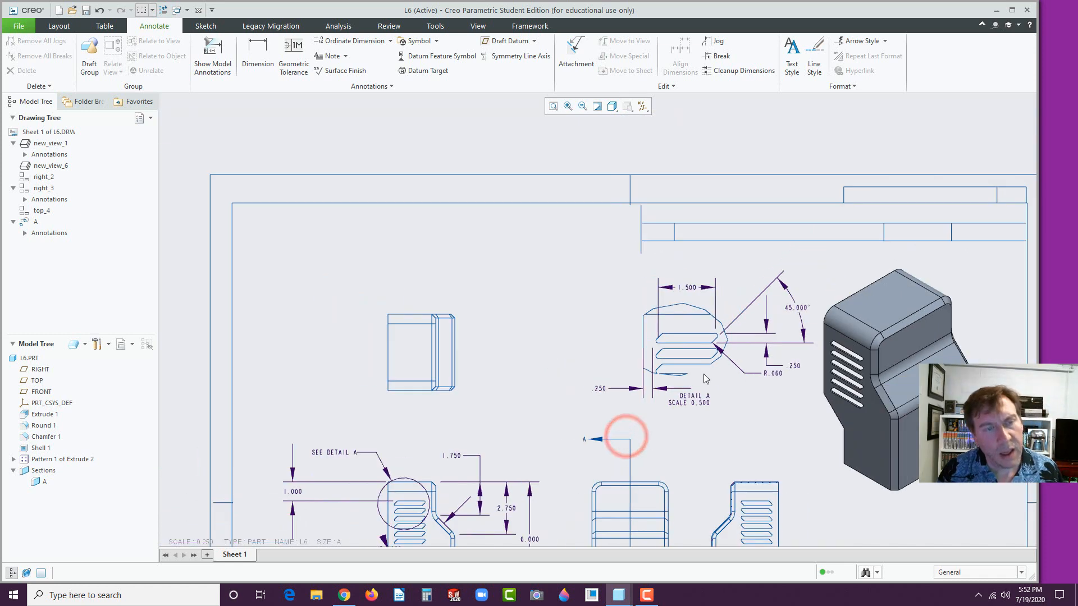
{"action": "scroll", "coordinate": [674, 415], "scroll_direction": "up", "scroll_amount": 4}
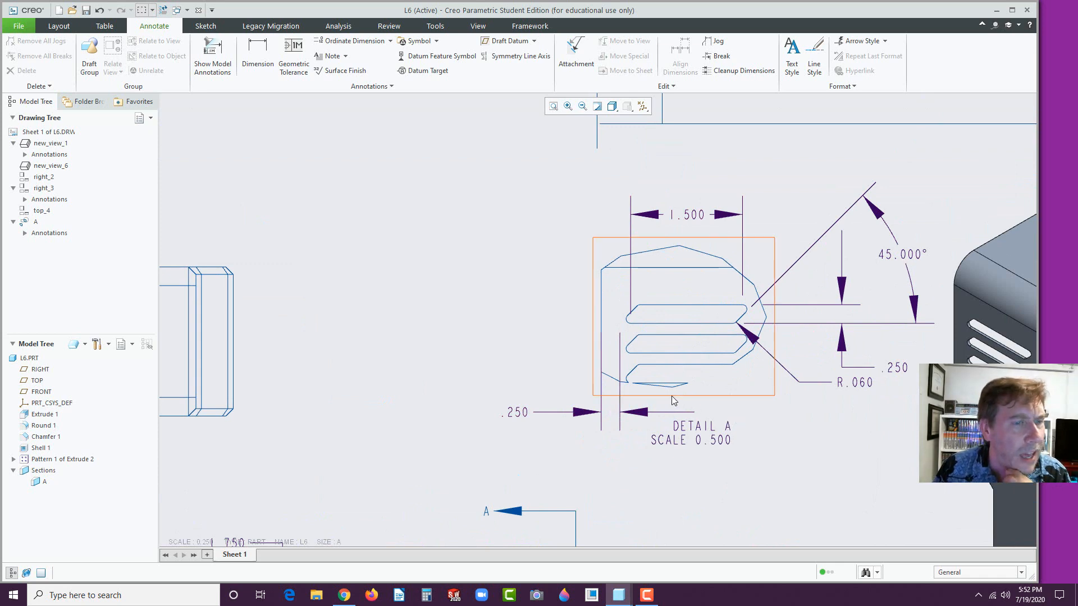
{"action": "scroll", "coordinate": [664, 405], "scroll_direction": "down", "scroll_amount": 5}
{"action": "scroll", "coordinate": [666, 475], "scroll_direction": "up", "scroll_amount": 3}
{"action": "scroll", "coordinate": [673, 494], "scroll_direction": "down", "scroll_amount": 4}
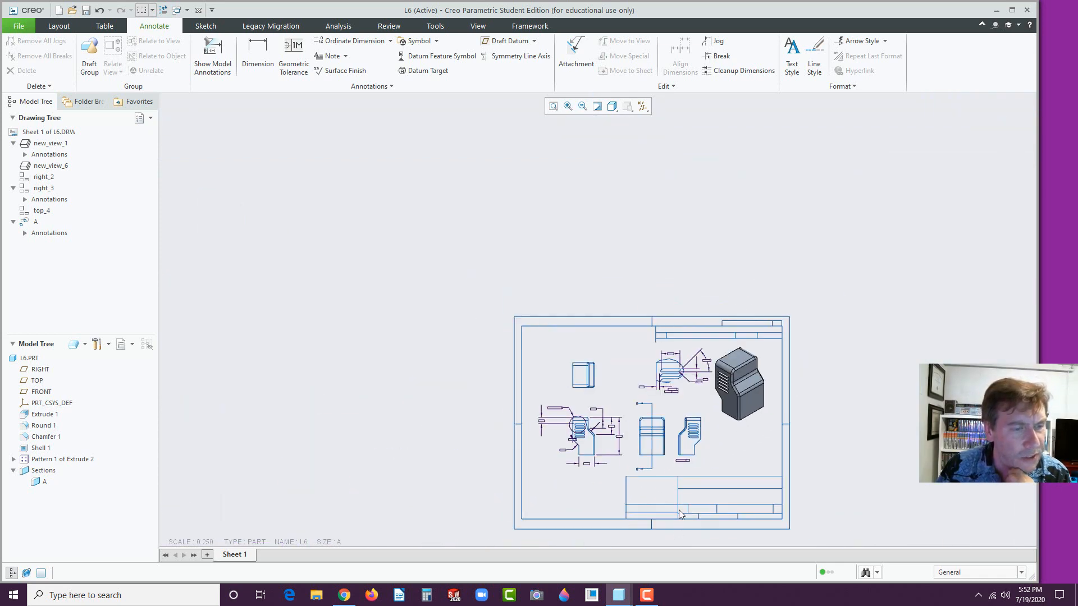
{"action": "scroll", "coordinate": [688, 488], "scroll_direction": "up", "scroll_amount": 3}
Add a note with the drafter's full name in the title block's top cell, beneath the Section A-A view.
{"action": "left_click", "coordinate": [327, 56]}
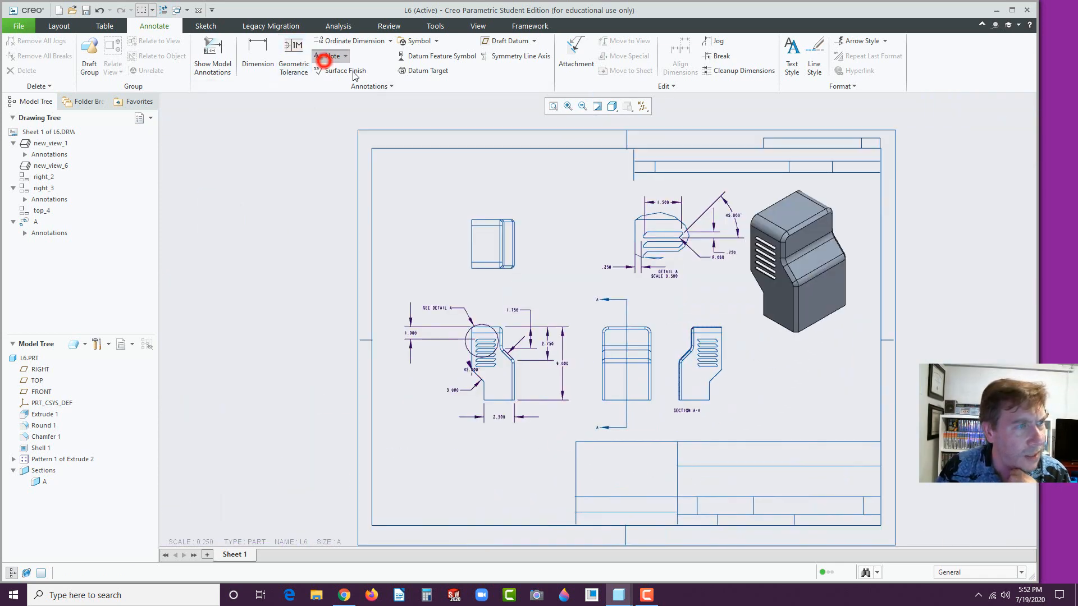
{"action": "left_click", "coordinate": [710, 461]}
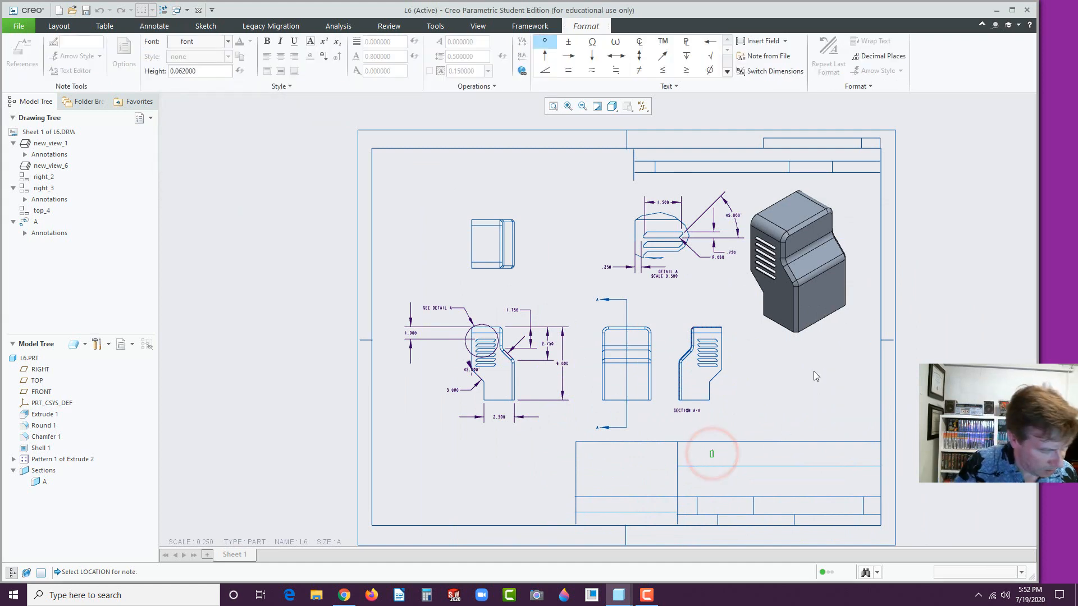
{"action": "type", "text": "CHRIS SIKORA"}
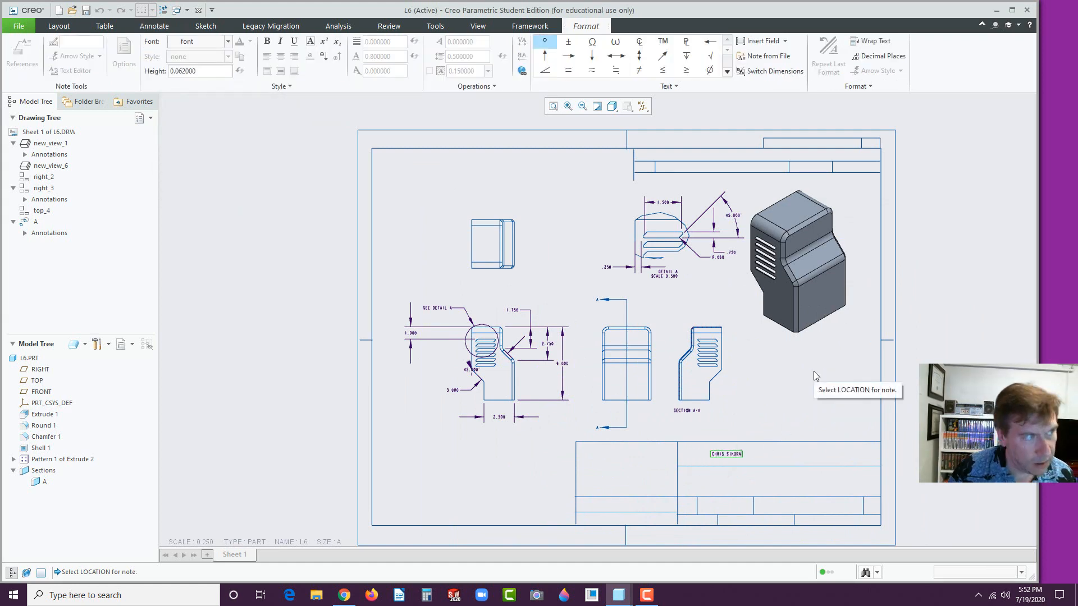
Try to apply the CG Omega Bold Italic font to the name note without selecting its text.
{"action": "left_click", "coordinate": [227, 42]}
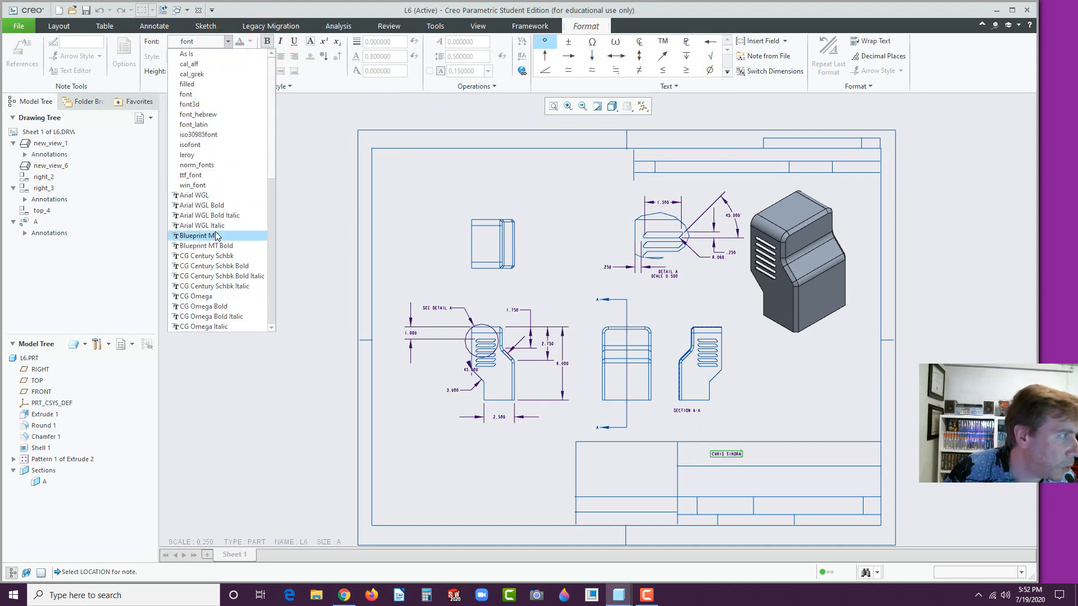
{"action": "scroll", "coordinate": [224, 247], "scroll_direction": "down", "scroll_amount": 2}
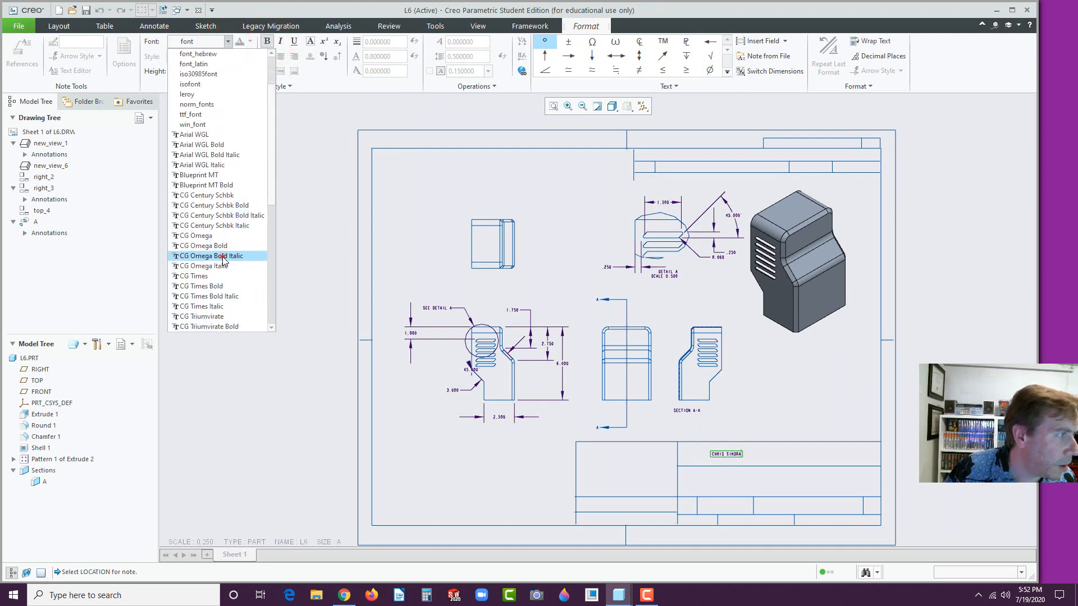
{"action": "left_click", "coordinate": [227, 257]}
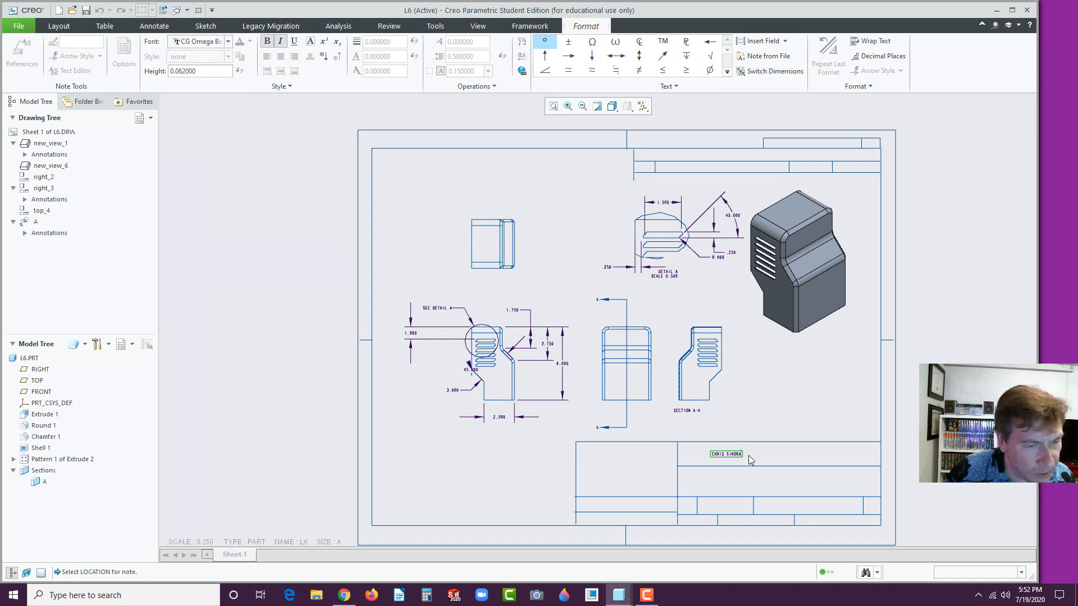
Select all of the name note's text and set its font to CG Omega Bold Italic.
{"action": "scroll", "coordinate": [742, 458], "scroll_direction": "up", "scroll_amount": 1}
{"action": "scroll", "coordinate": [741, 457], "scroll_direction": "down", "scroll_amount": 8}
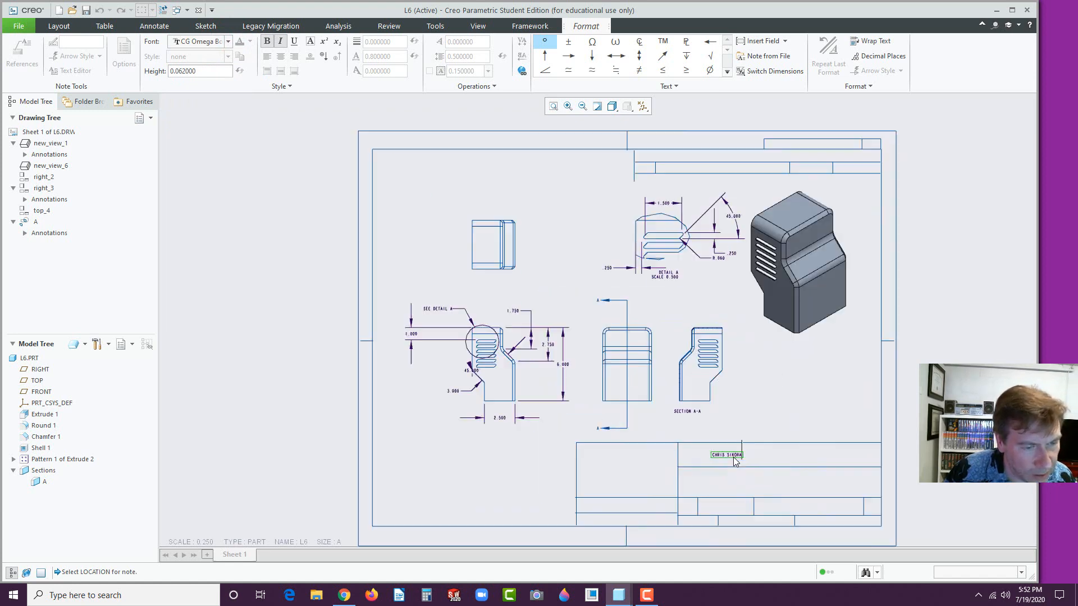
{"action": "left_click_drag", "start_coordinate": [784, 447], "coordinate": [588, 461]}
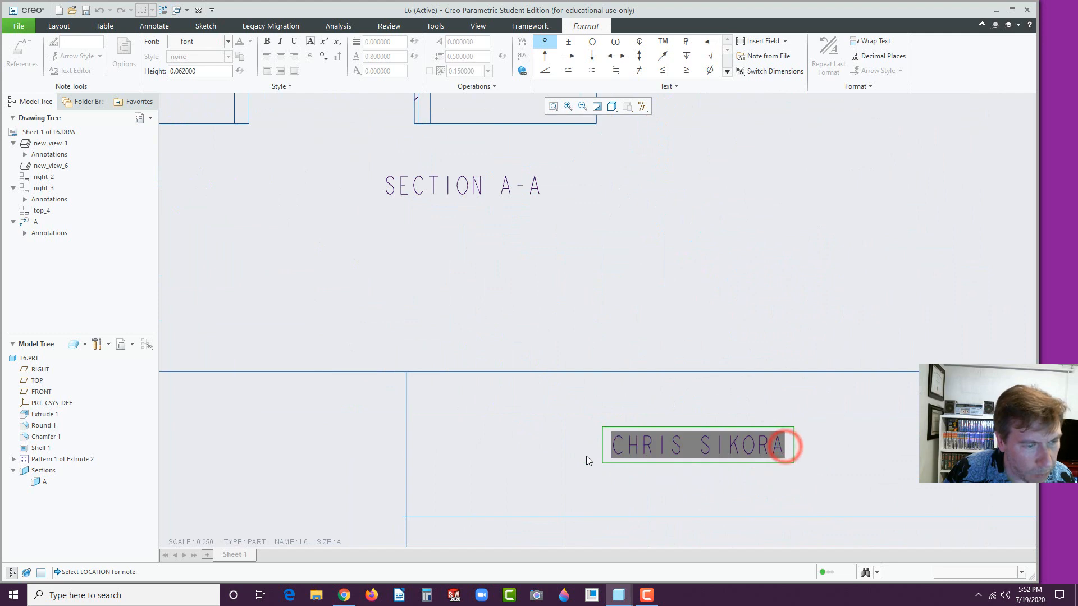
{"action": "left_click", "coordinate": [227, 42]}
{"action": "scroll", "coordinate": [223, 263], "scroll_direction": "down", "scroll_amount": 1}
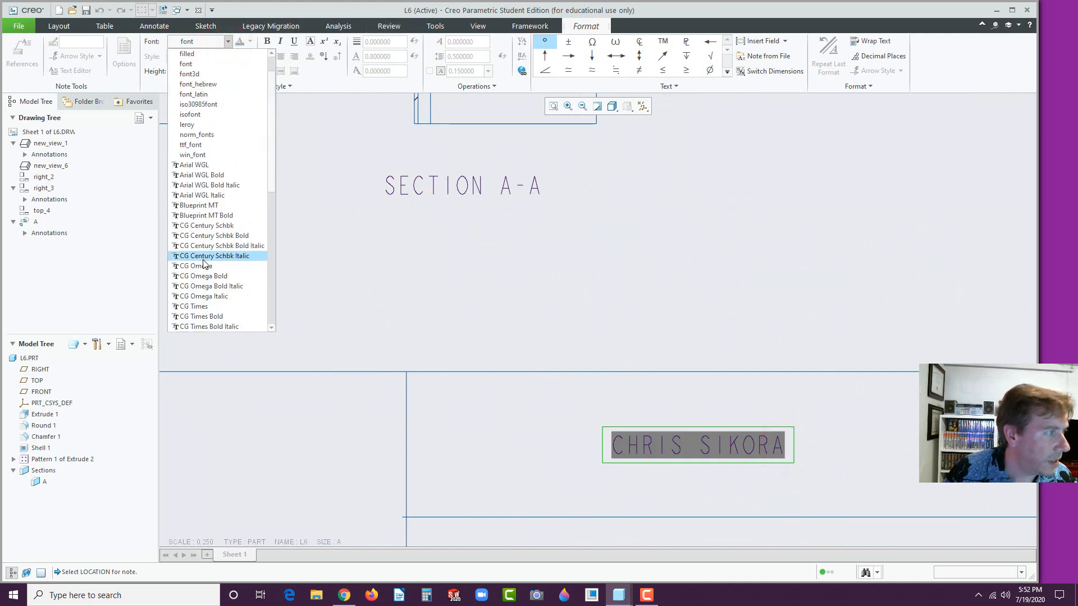
{"action": "left_click", "coordinate": [221, 287]}
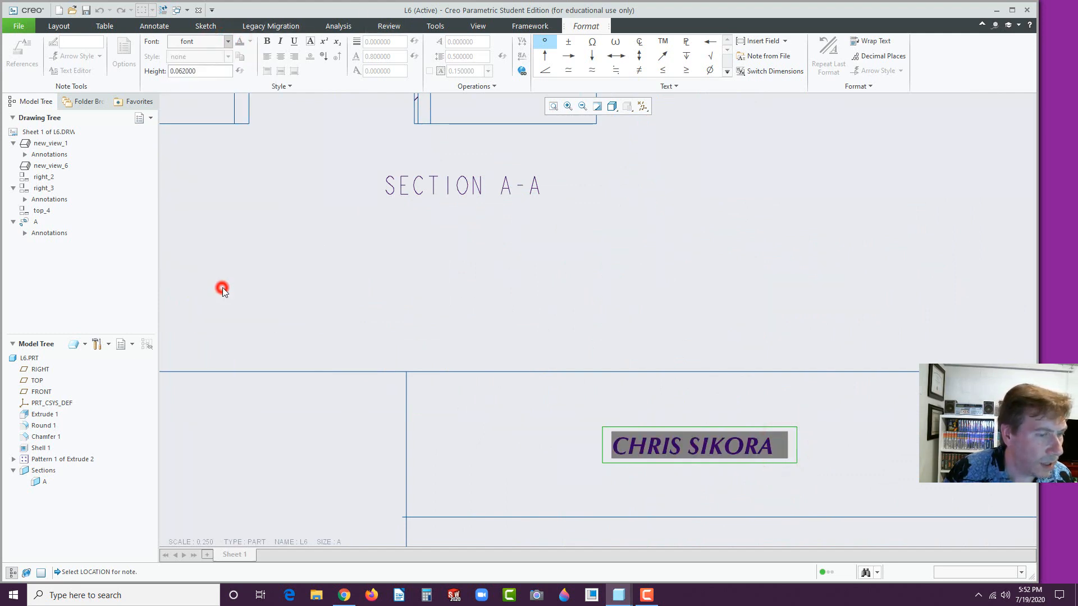
Set the name note's text height to 0.125 and finish the note.
{"action": "double_click", "coordinate": [201, 71]}
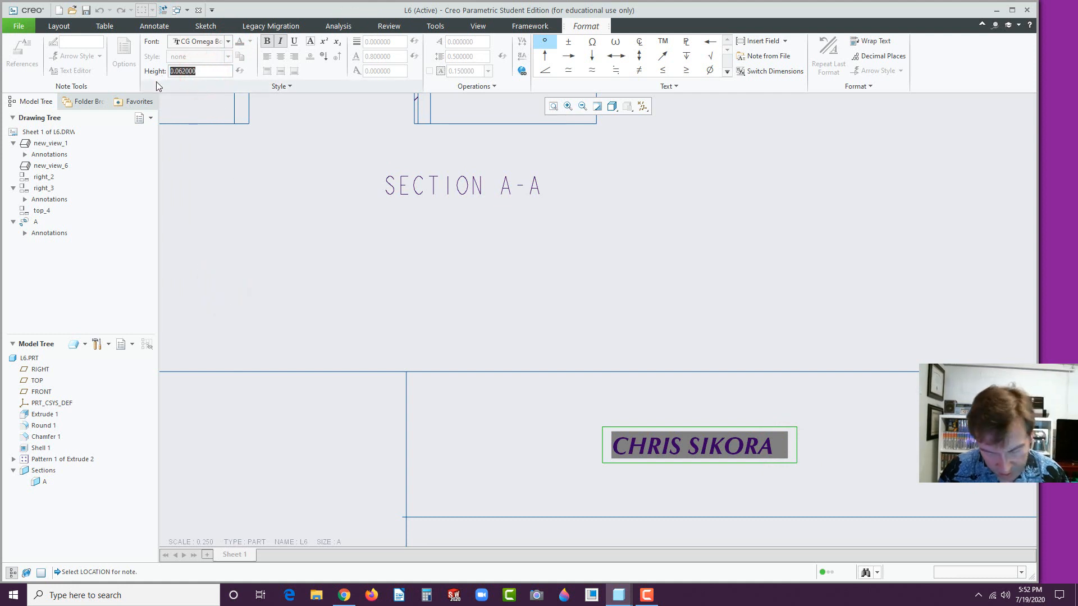
{"action": "type", "text": ".125"}
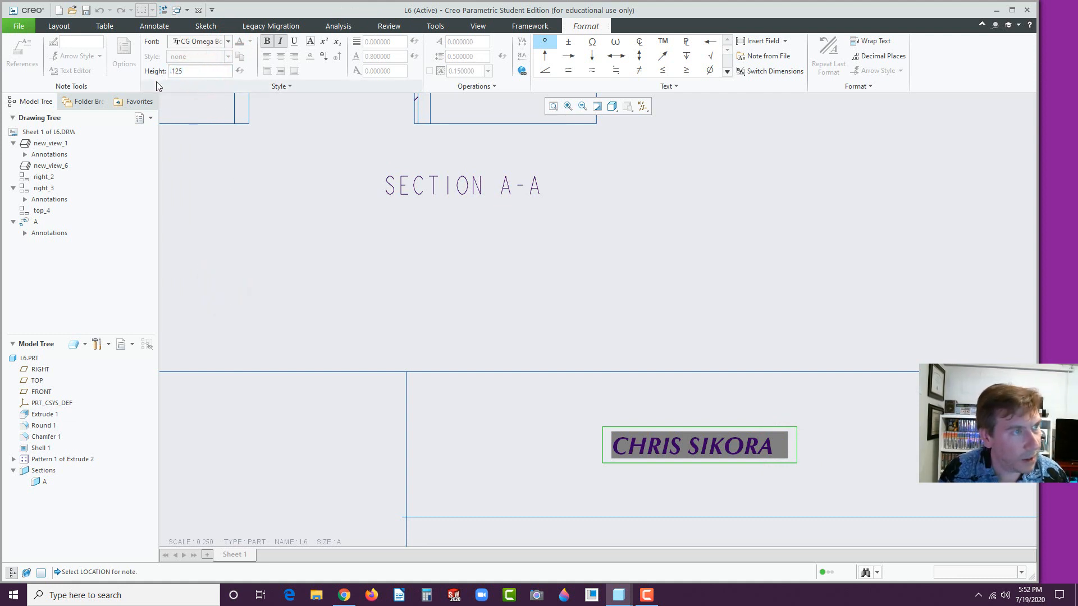
{"action": "key", "text": "Return"}
{"action": "left_click", "coordinate": [366, 256]}
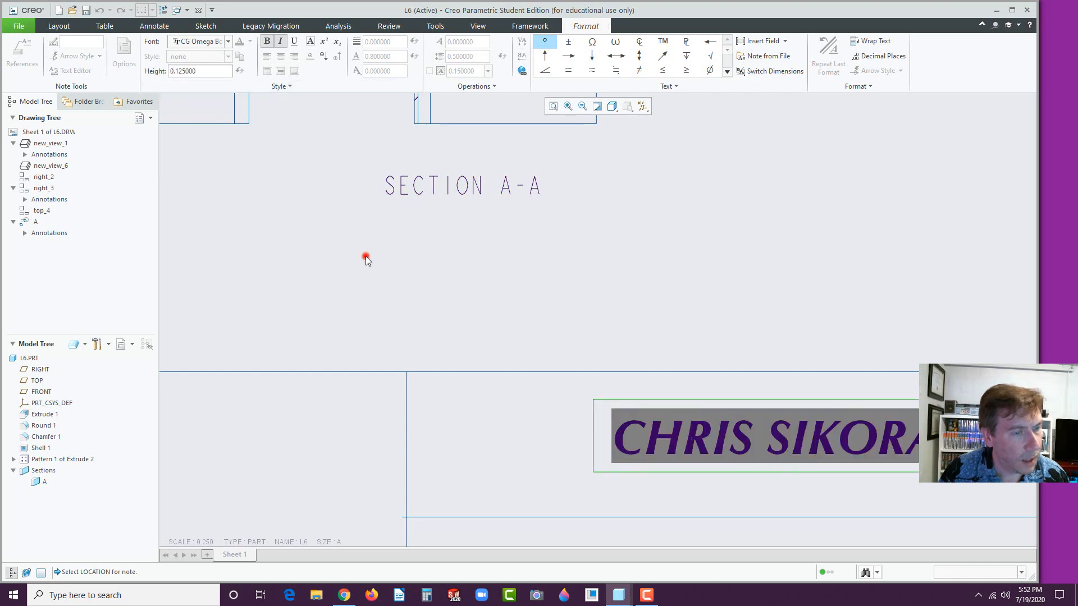
{"action": "scroll", "coordinate": [455, 282], "scroll_direction": "down", "scroll_amount": 2}
{"action": "scroll", "coordinate": [455, 282], "scroll_direction": "down", "scroll_amount": 3}
{"action": "left_click", "coordinate": [602, 244]}
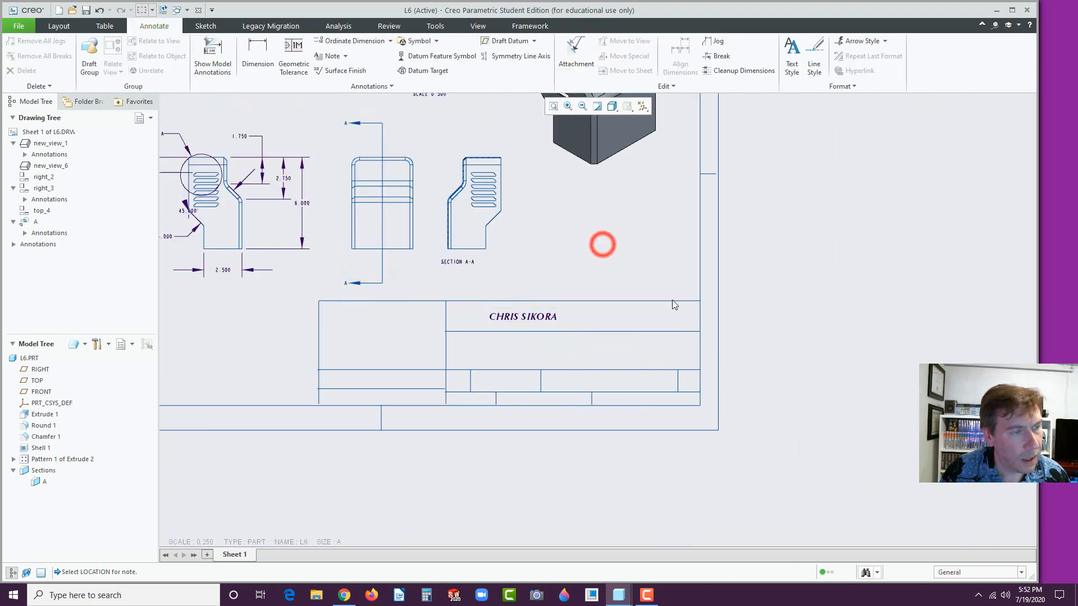
{"action": "scroll", "coordinate": [672, 300], "scroll_direction": "down", "scroll_amount": 2}
{"action": "scroll", "coordinate": [521, 160], "scroll_direction": "up", "scroll_amount": 3}
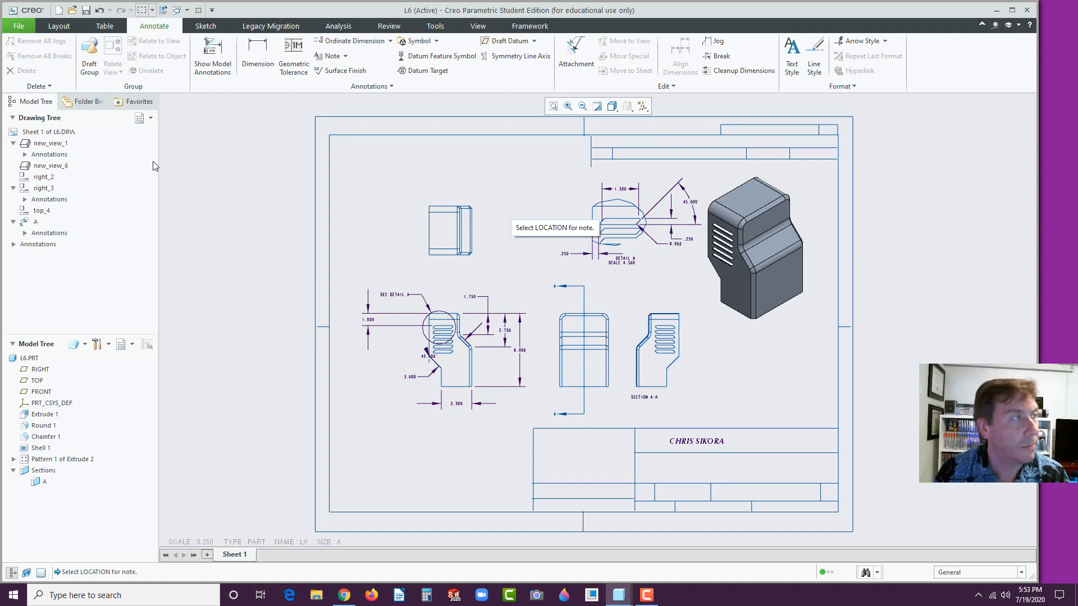
Open the print setup for the drawing, look over the sheet's print layout, and close it without printing.
{"action": "left_click", "coordinate": [17, 30]}
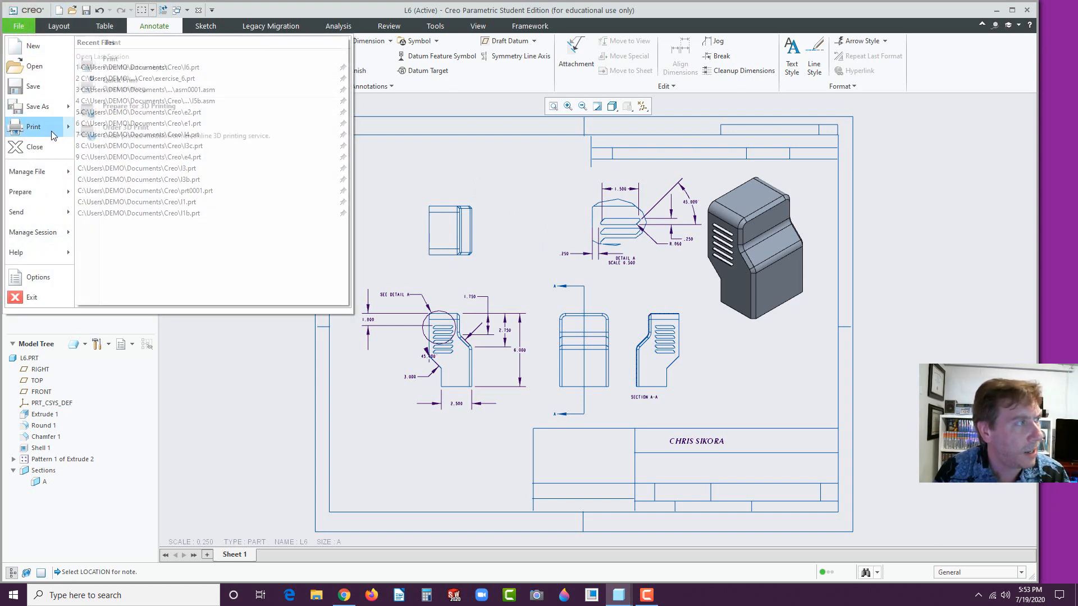
{"action": "mouse_move", "coordinate": [58, 127]}
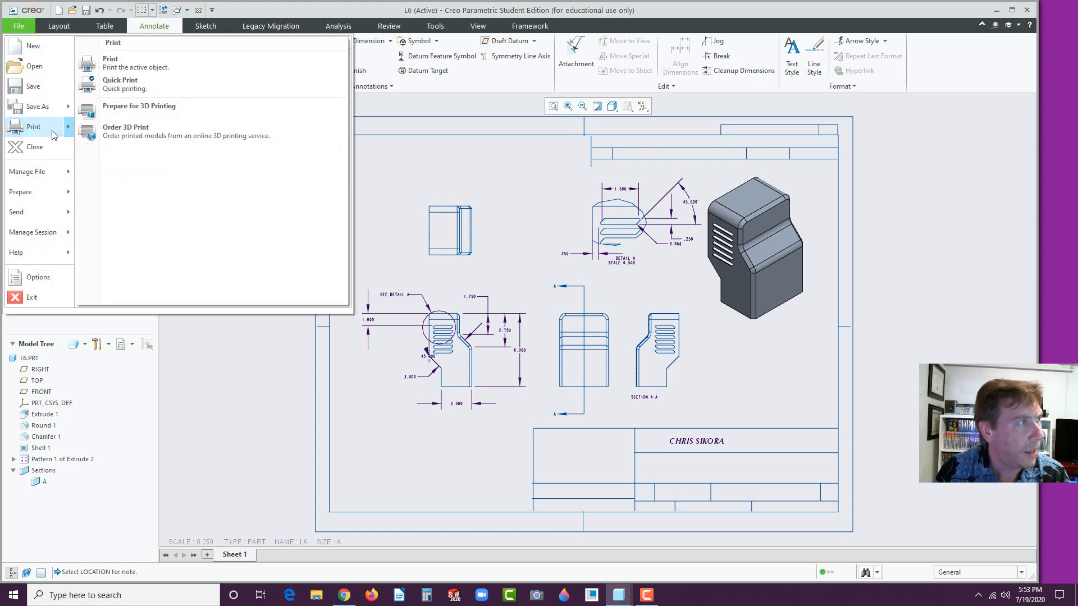
{"action": "left_click", "coordinate": [135, 66]}
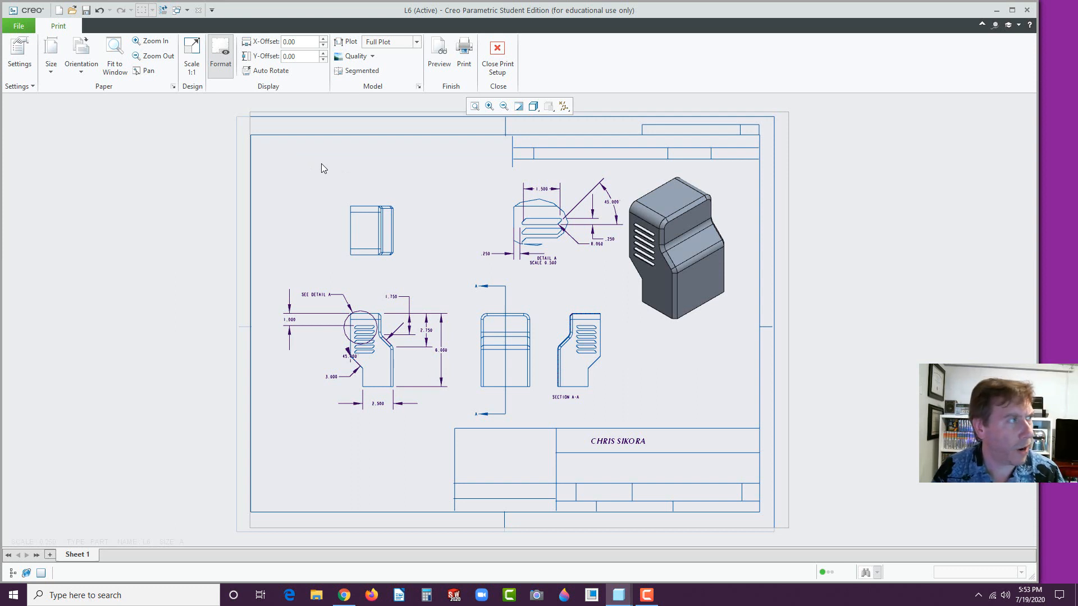
{"action": "left_click", "coordinate": [498, 56]}
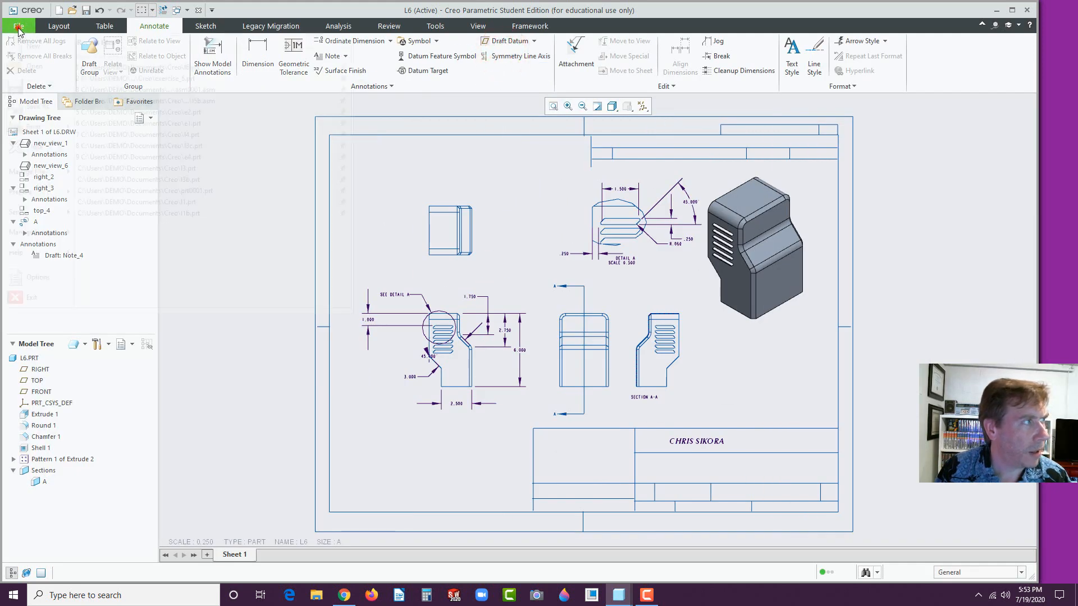
Export the drawing as a PDF with Quick Export and close the PDF after checking it.
{"action": "left_click", "coordinate": [19, 28]}
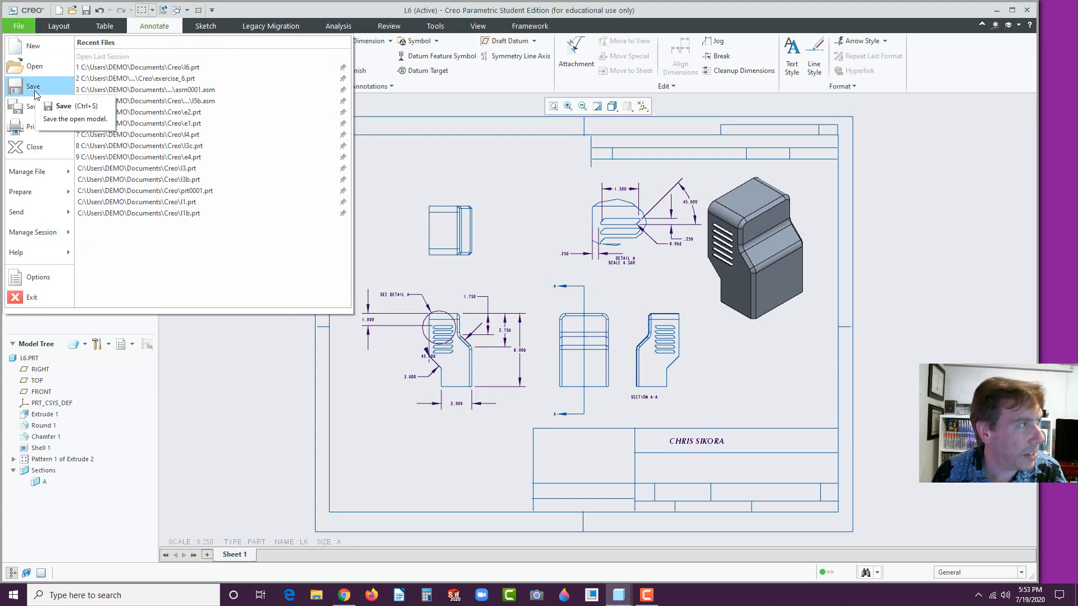
{"action": "mouse_move", "coordinate": [38, 106]}
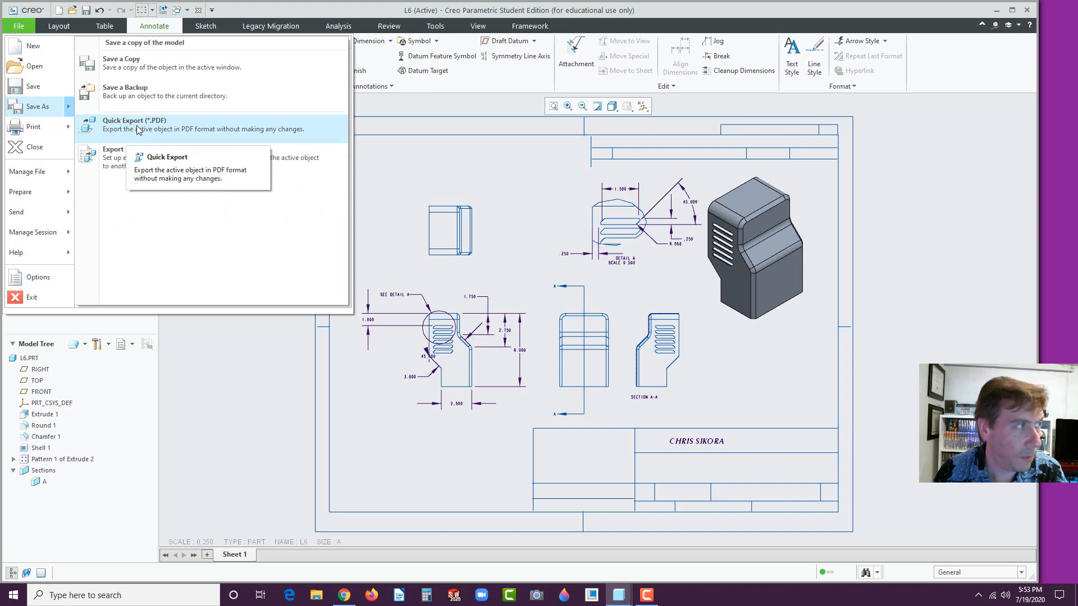
{"action": "left_click", "coordinate": [138, 126]}
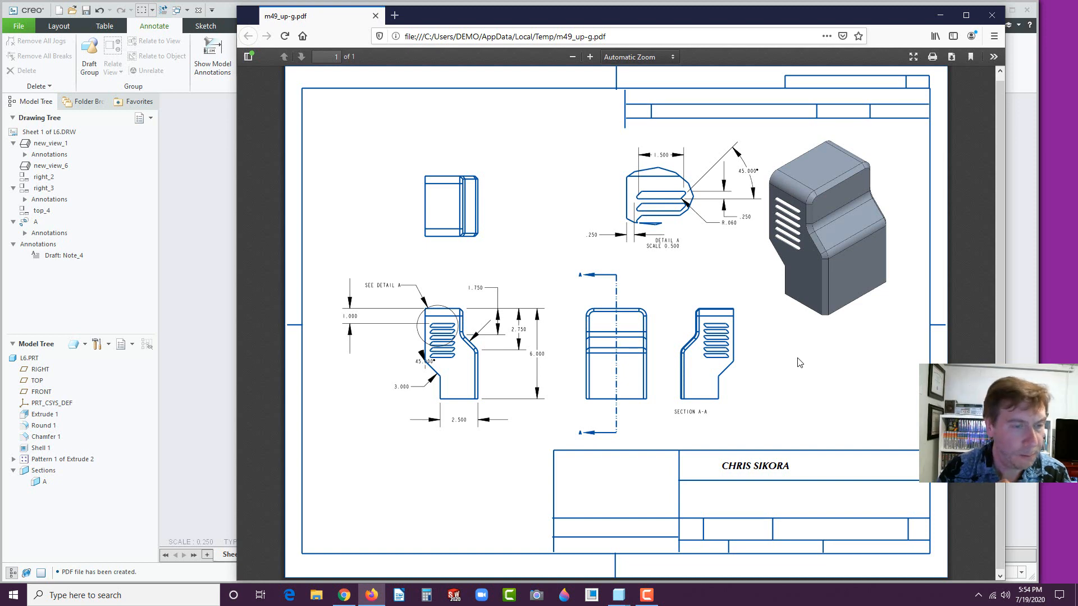
{"action": "left_click", "coordinate": [992, 18]}
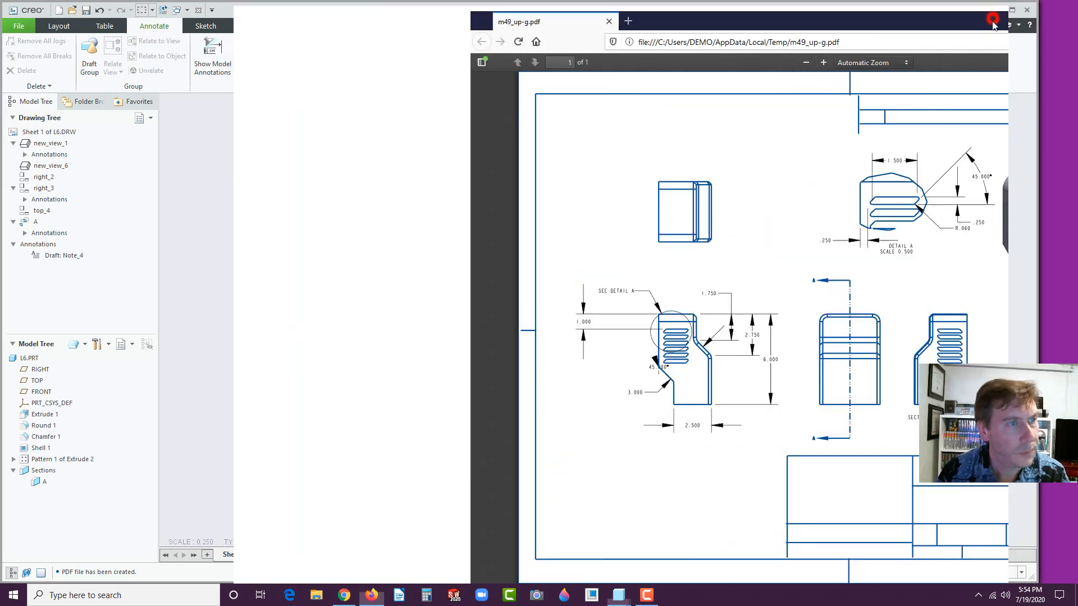